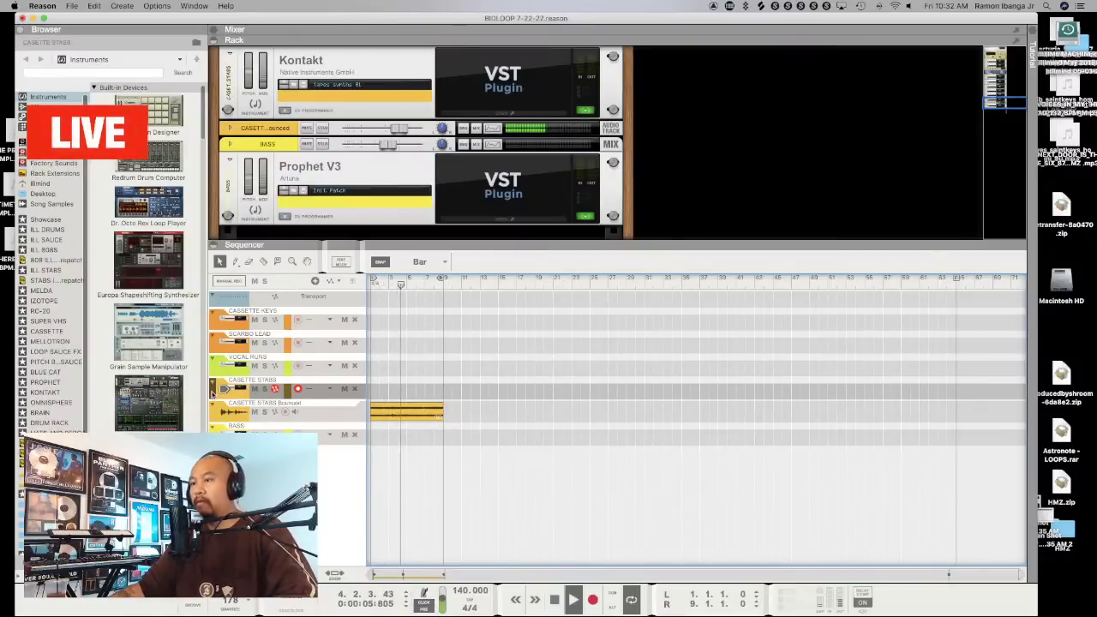
Load the broken 13 snapshot in the CASETTE STABS Kontakt instrument and close its window
click(507, 79)
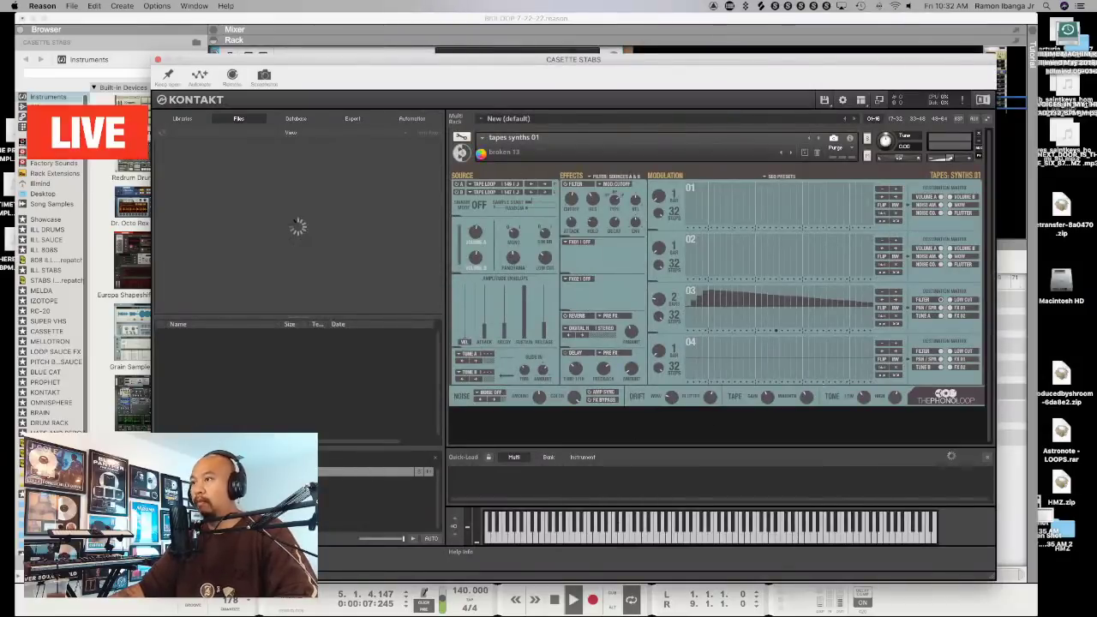
click(483, 155)
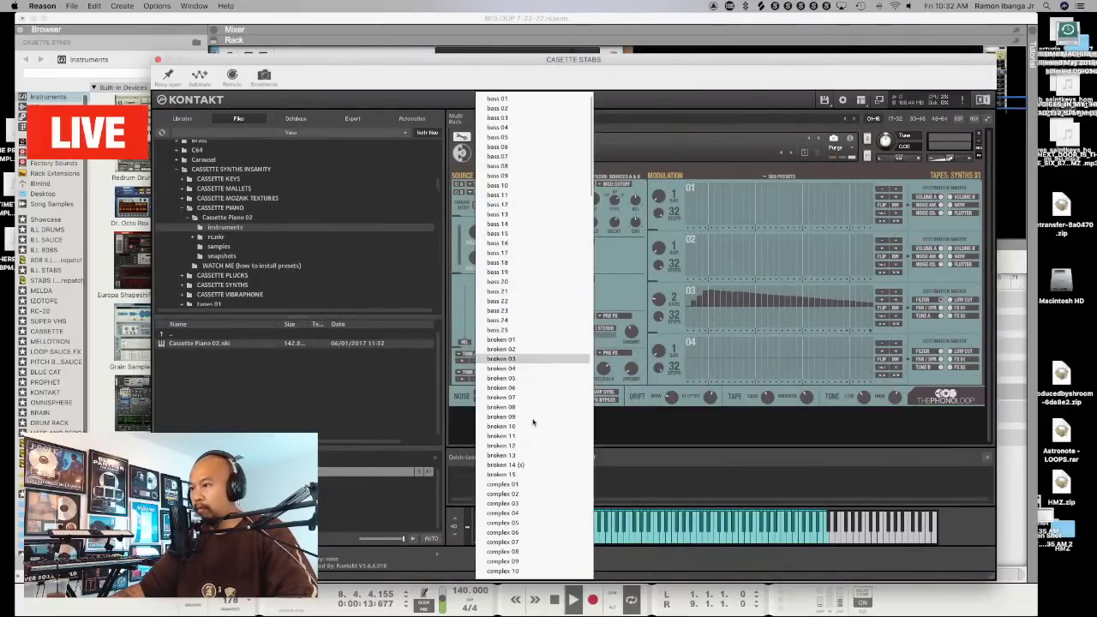
click(518, 457)
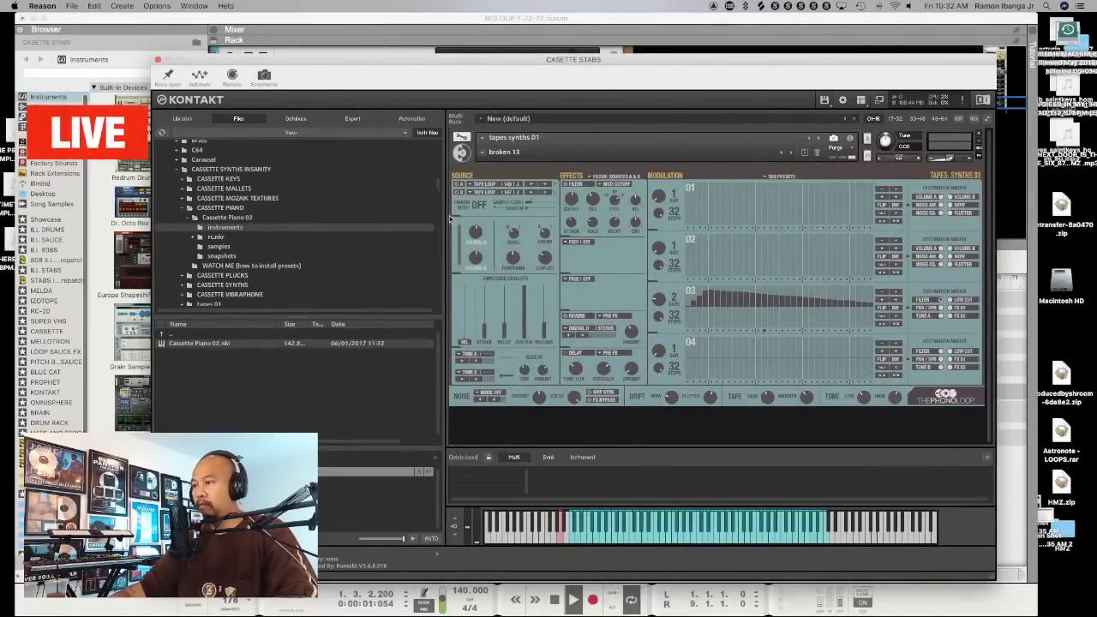
click(158, 61)
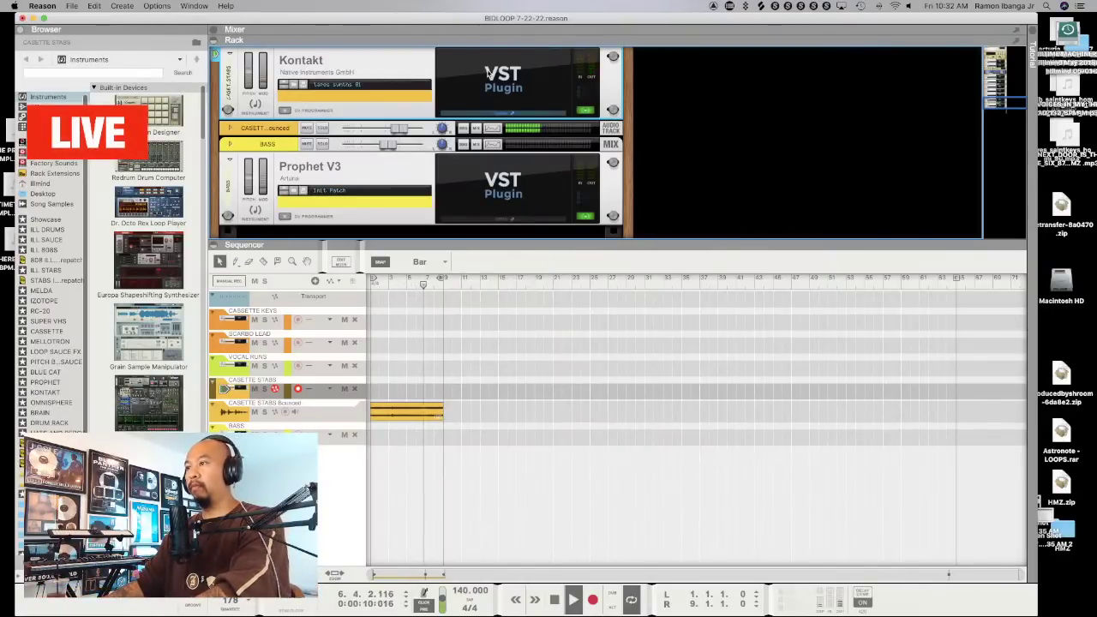
Switch the CASETTE STABS Kontakt instrument to the broken 15 snapshot and close its window
click(500, 77)
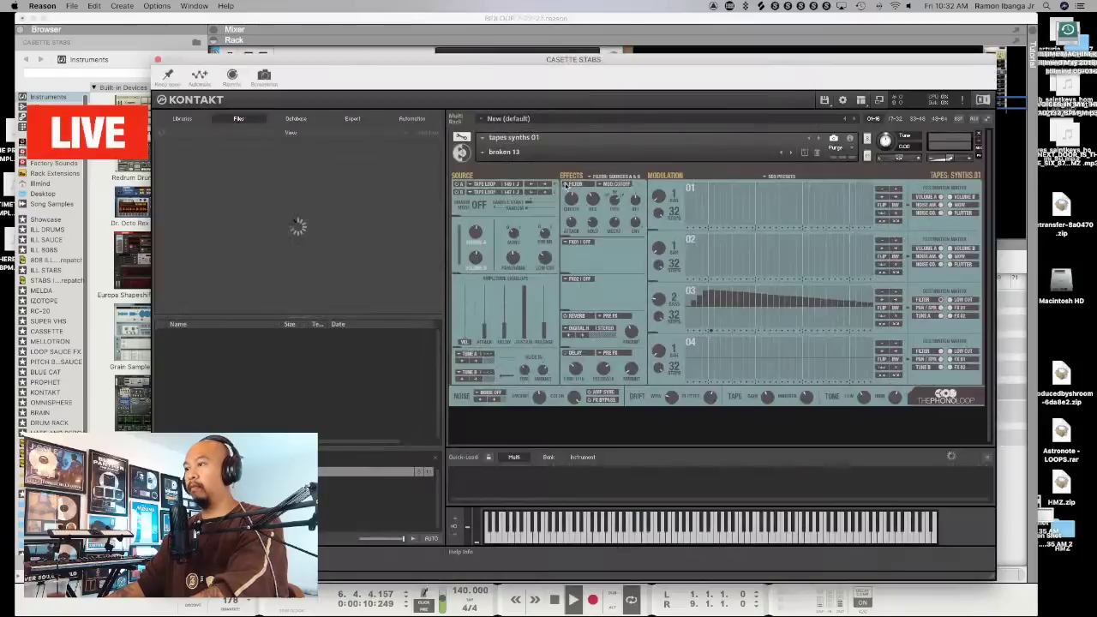
click(484, 155)
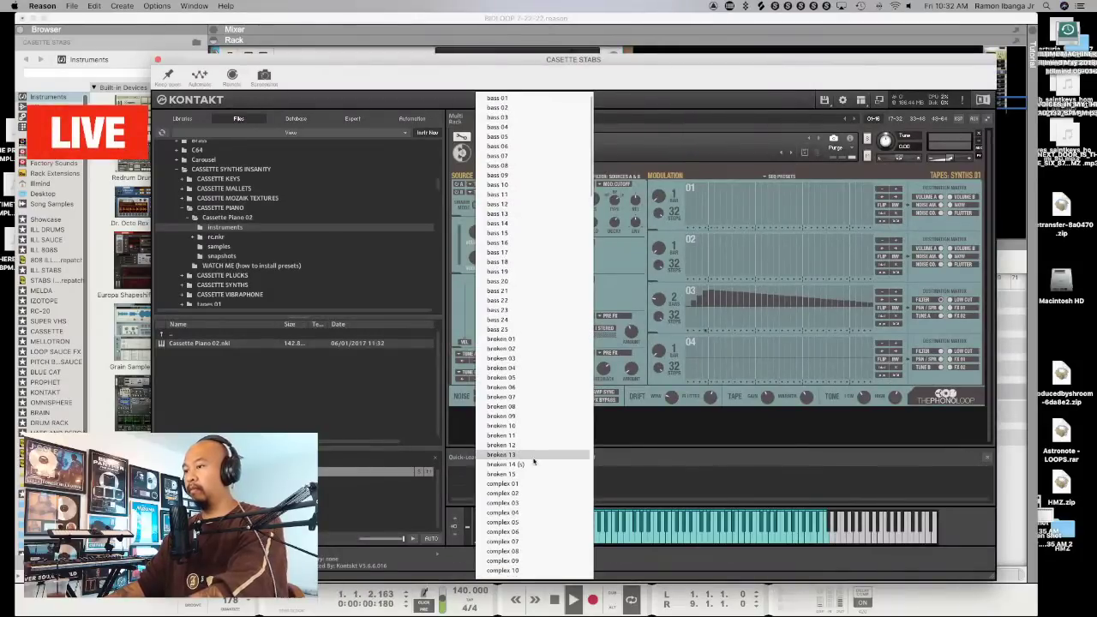
scroll(533, 461, down, 5)
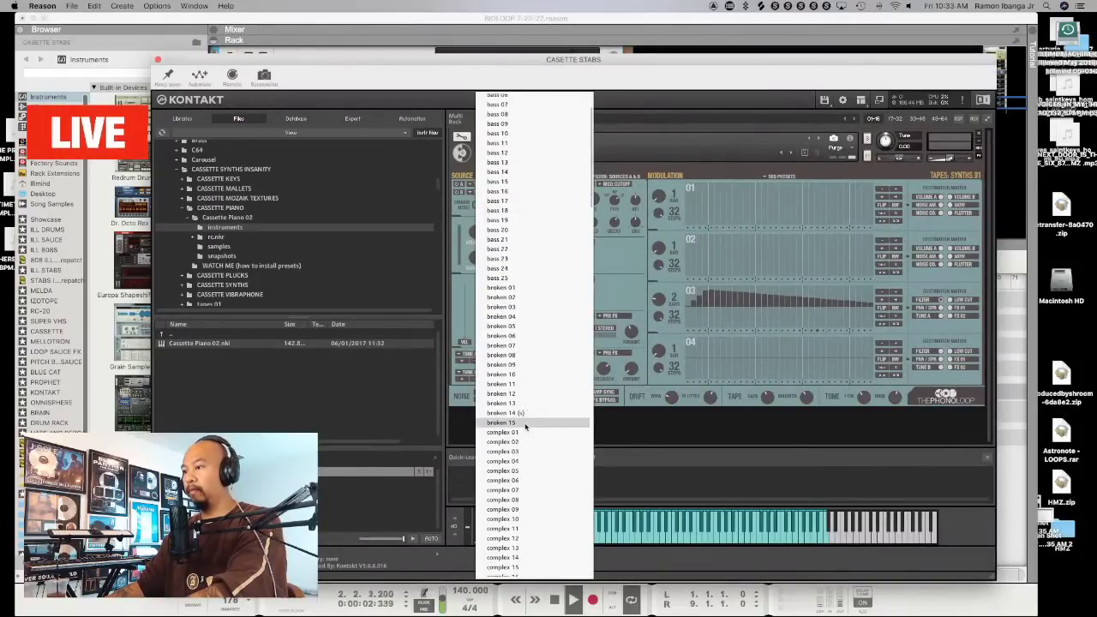
click(526, 424)
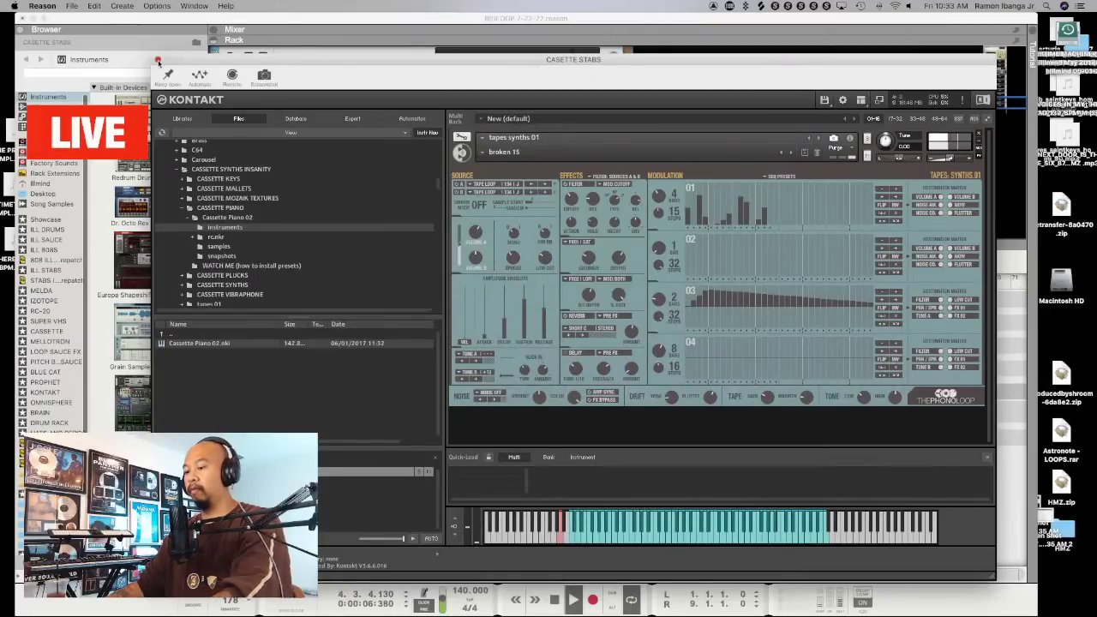
click(157, 60)
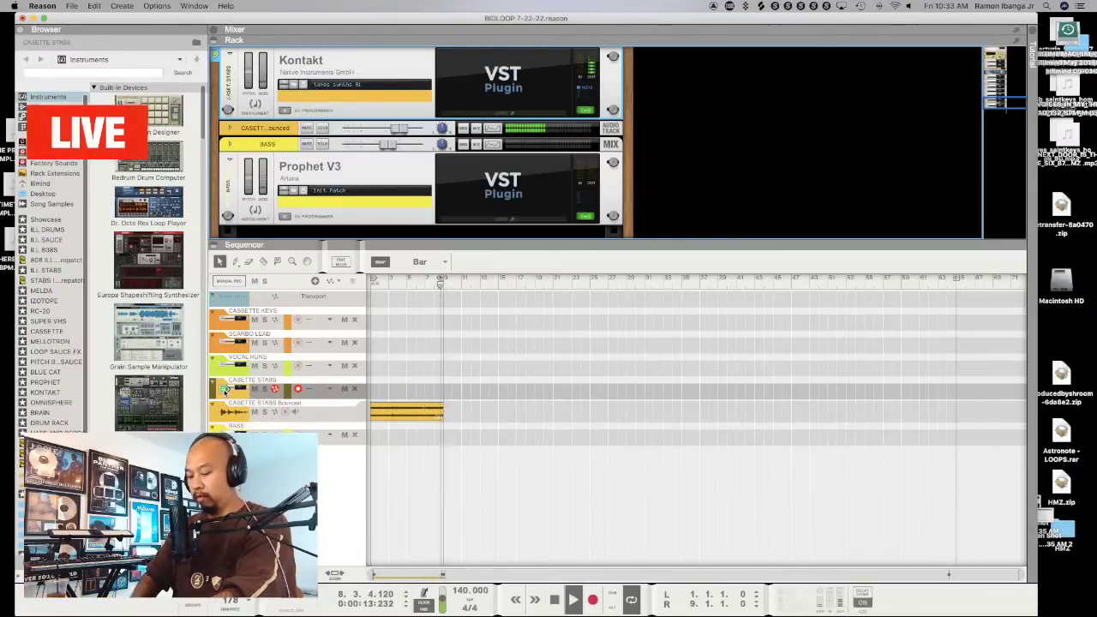
Record an eight-bar part on the CASETTE STABS track with a lead-in from bar 7, and play it back
key(space)
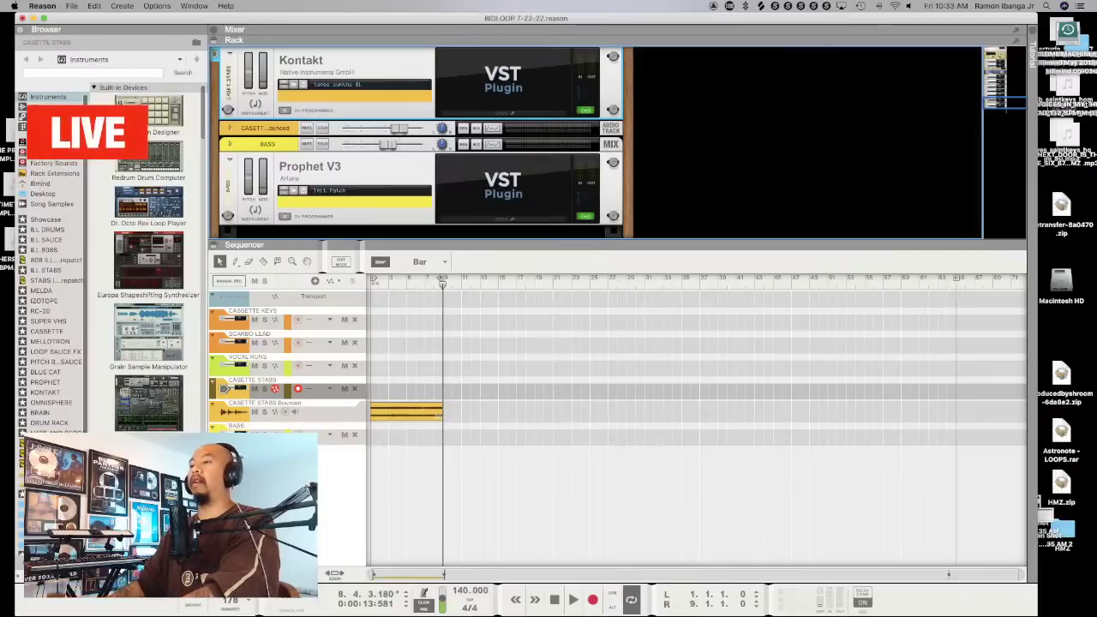
click(424, 282)
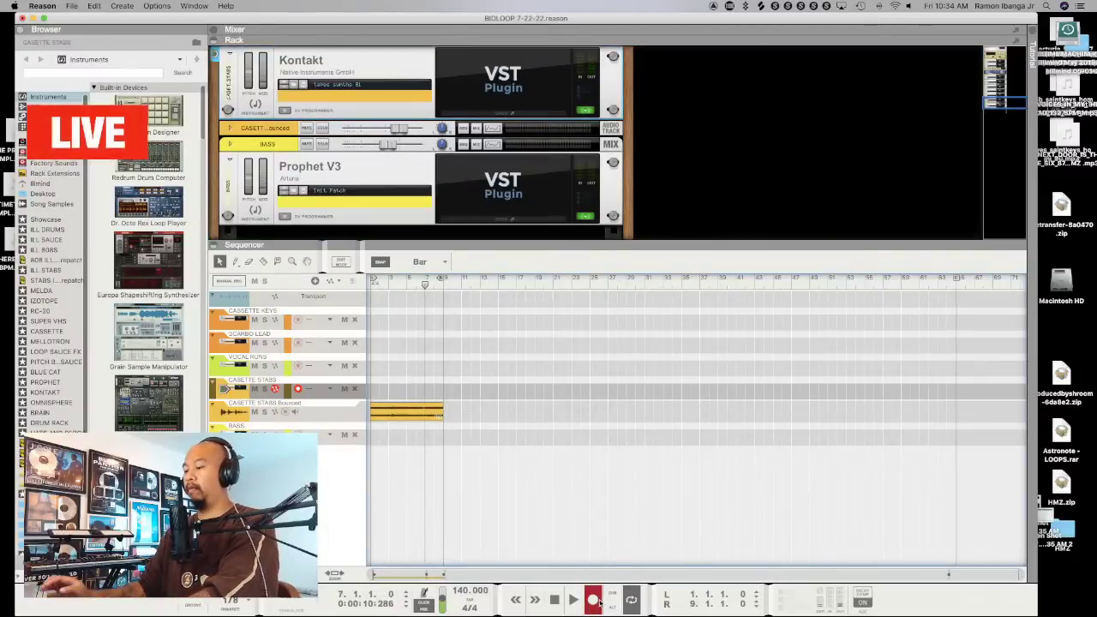
click(595, 600)
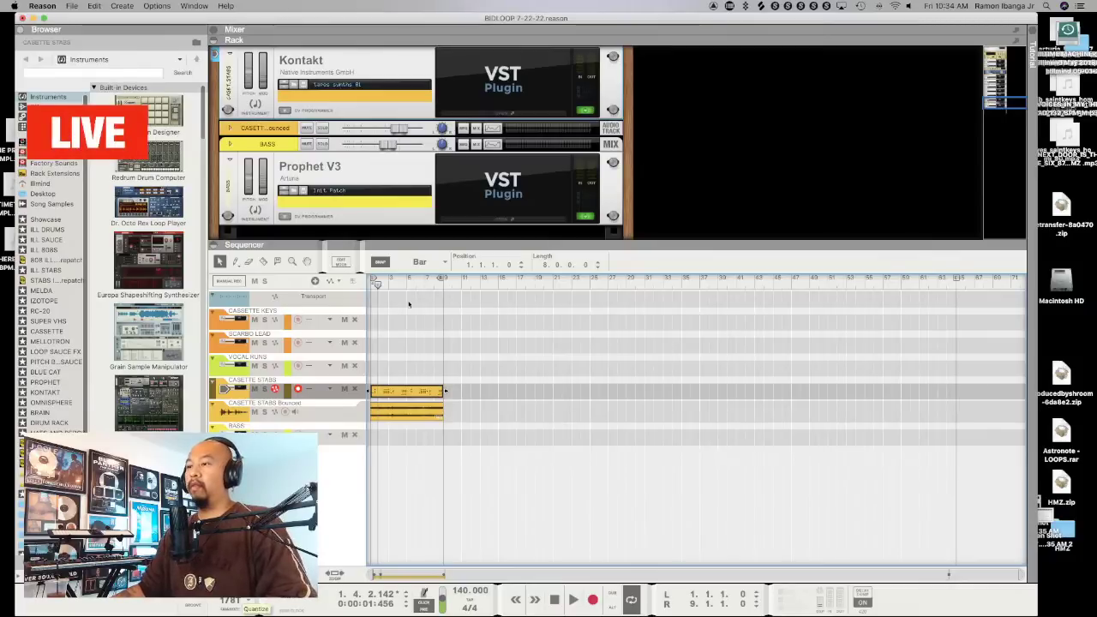
key(space)
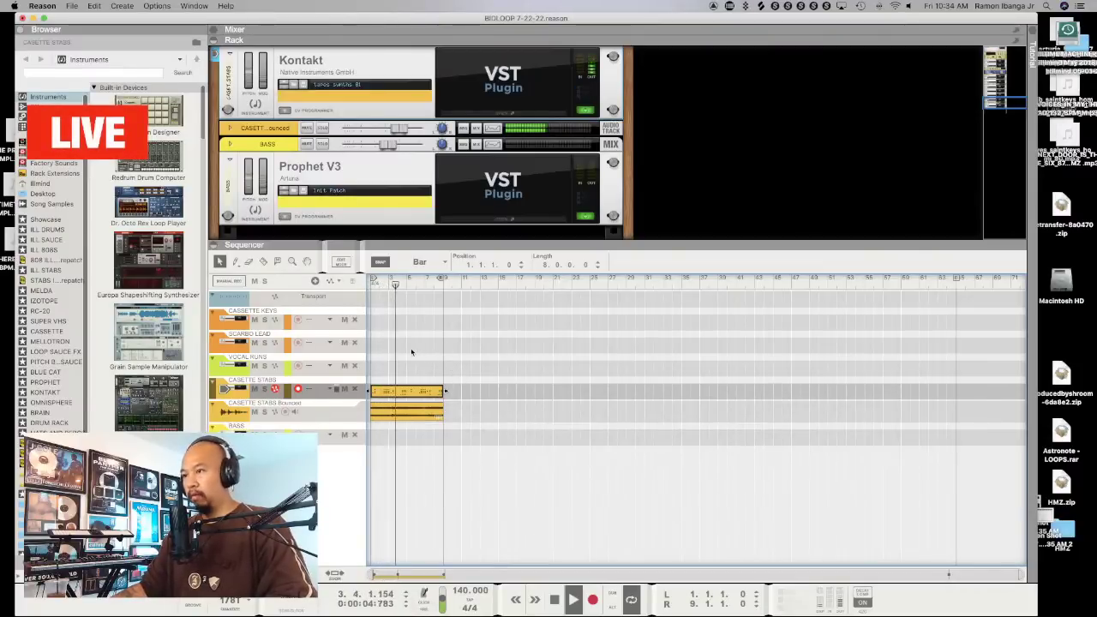
Bounce the recorded CASETTE STABS clip in place as audio and delete the original note clip
click(420, 409)
right_click(410, 393)
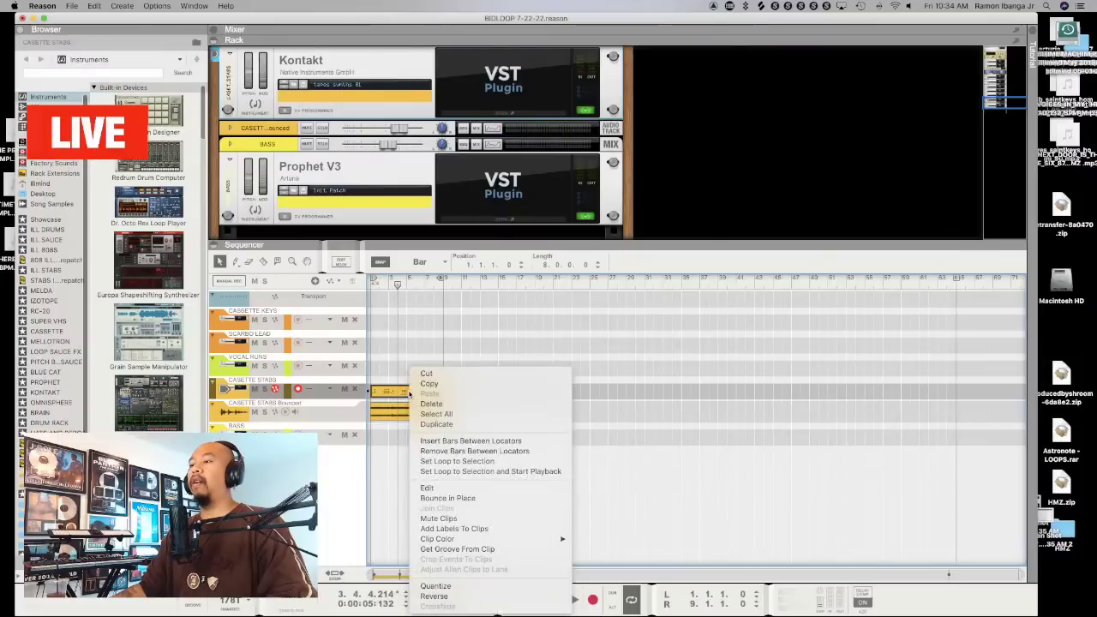
click(463, 497)
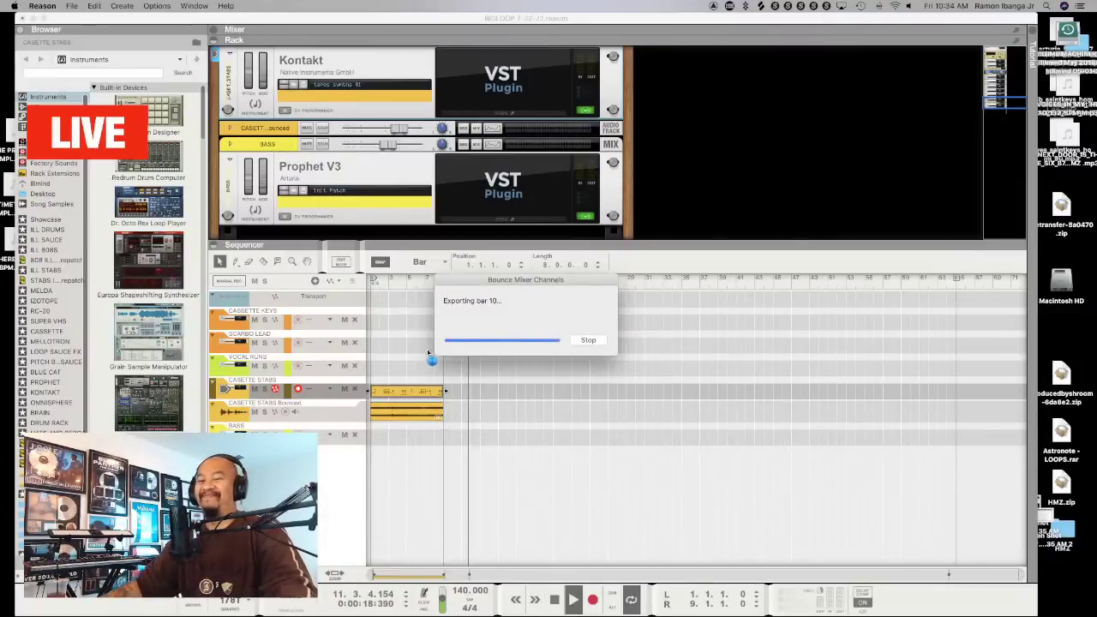
click(371, 288)
key(space)
key(Delete)
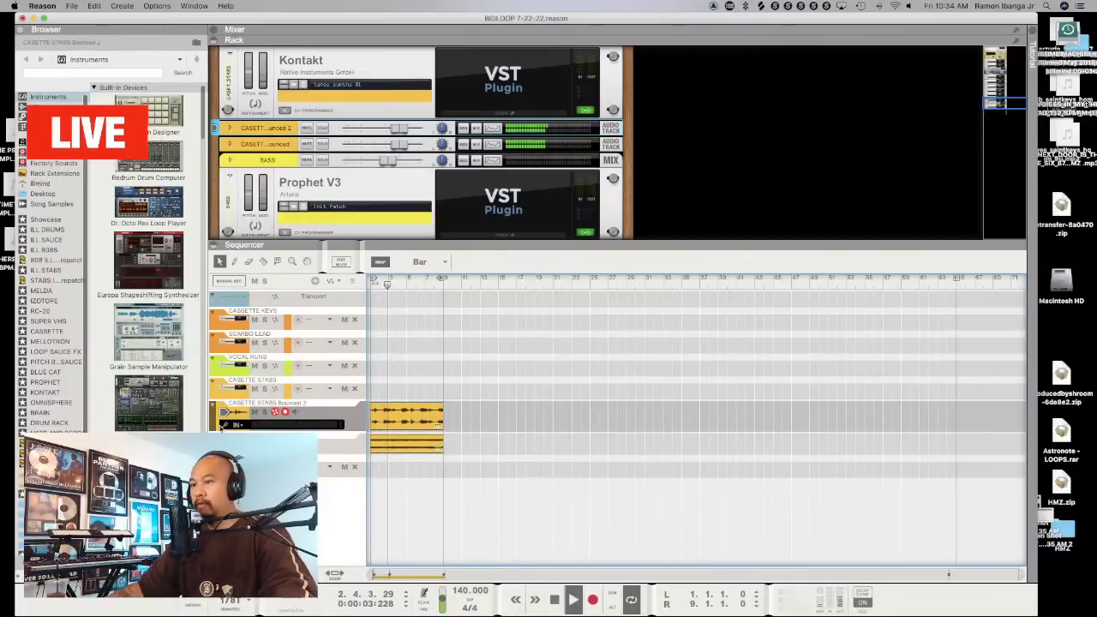
Raise the input gain of the MClass Maximizer in the master section and lower the headphone volume
click(400, 131)
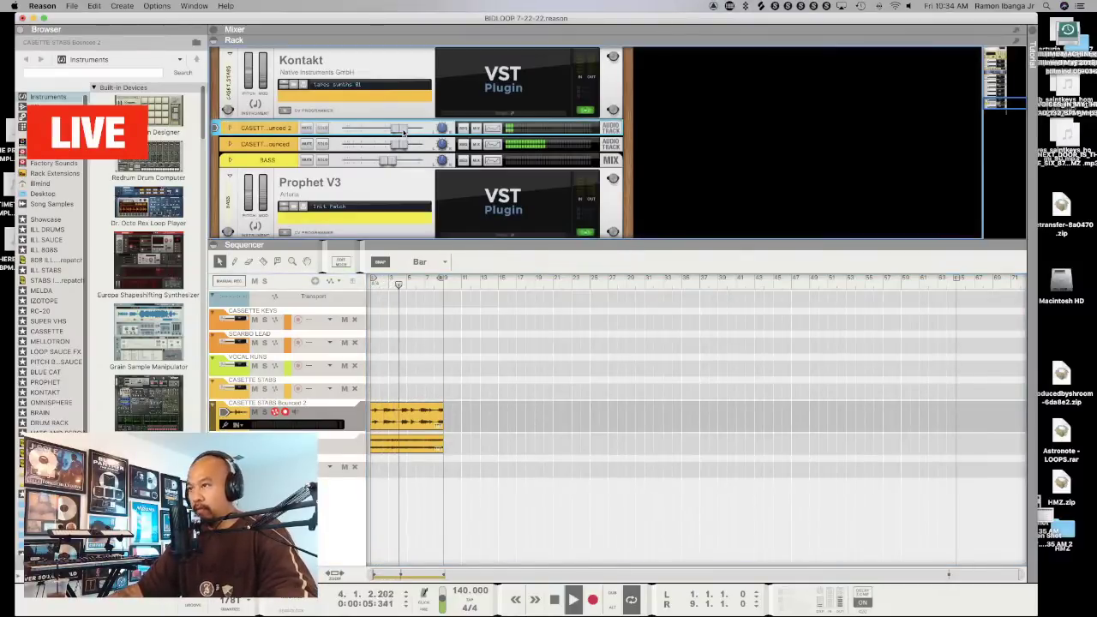
scroll(420, 125, down, 10)
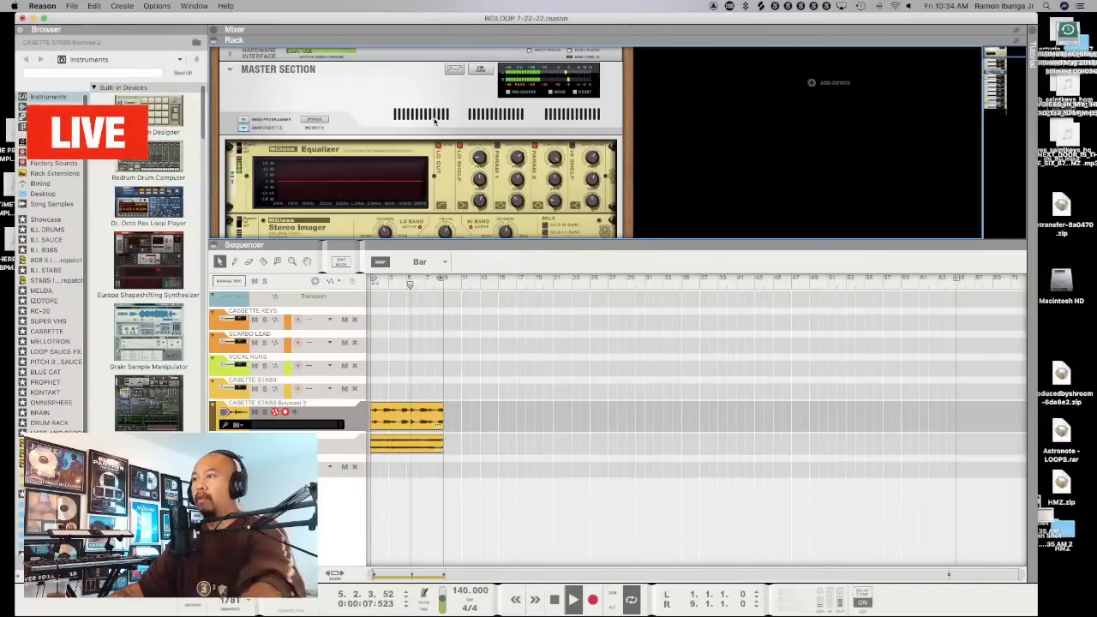
scroll(435, 121, down, 10)
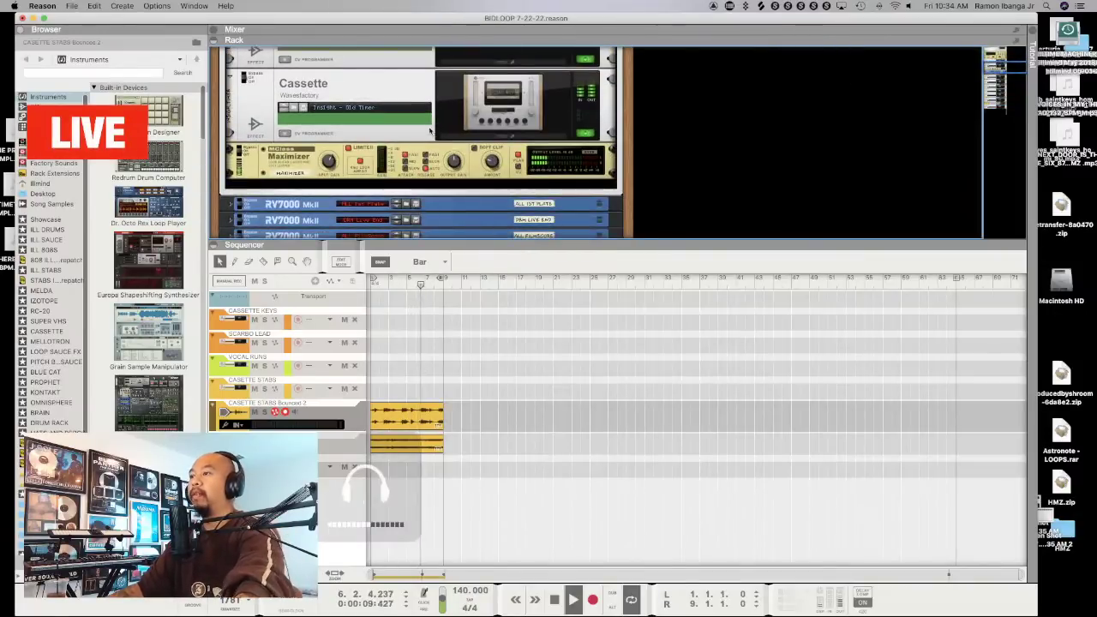
scroll(514, 107, up, 3)
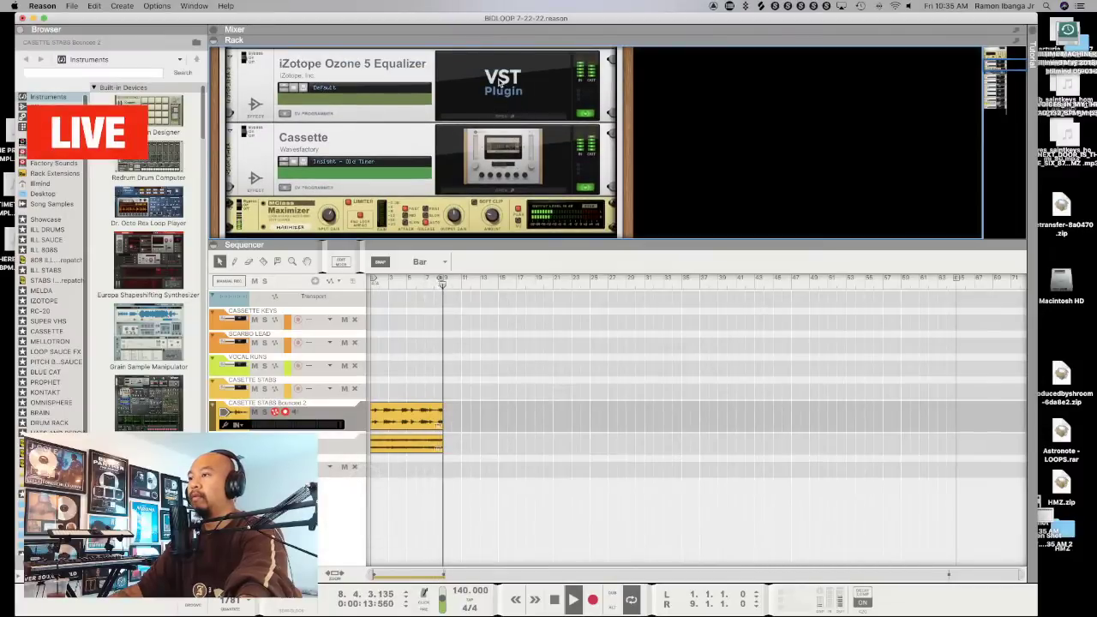
click(330, 212)
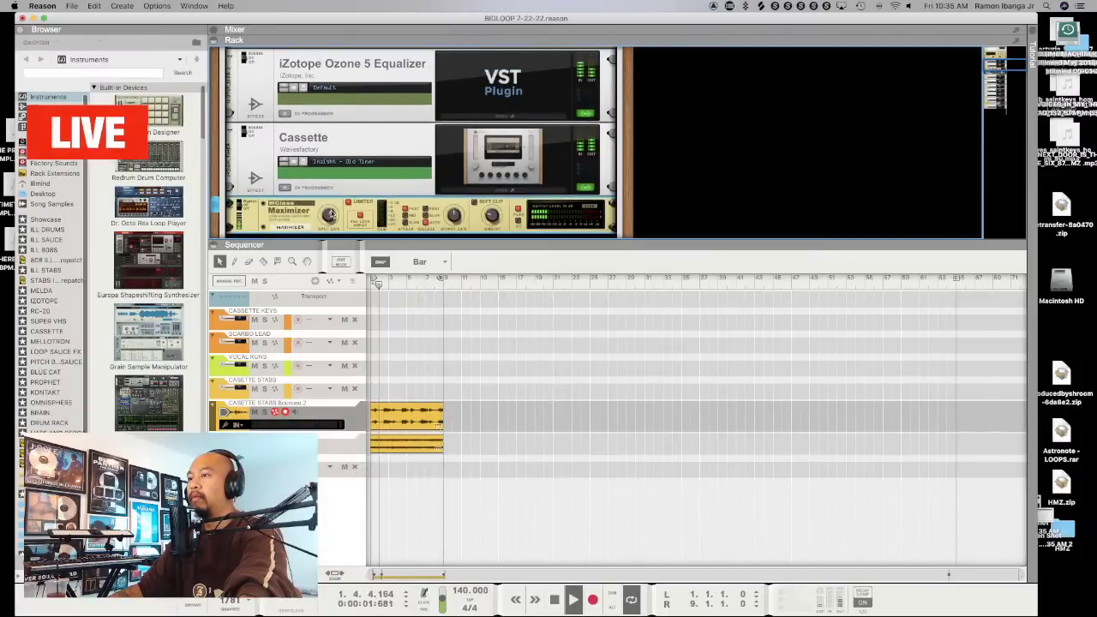
scroll(330, 213, down, 2)
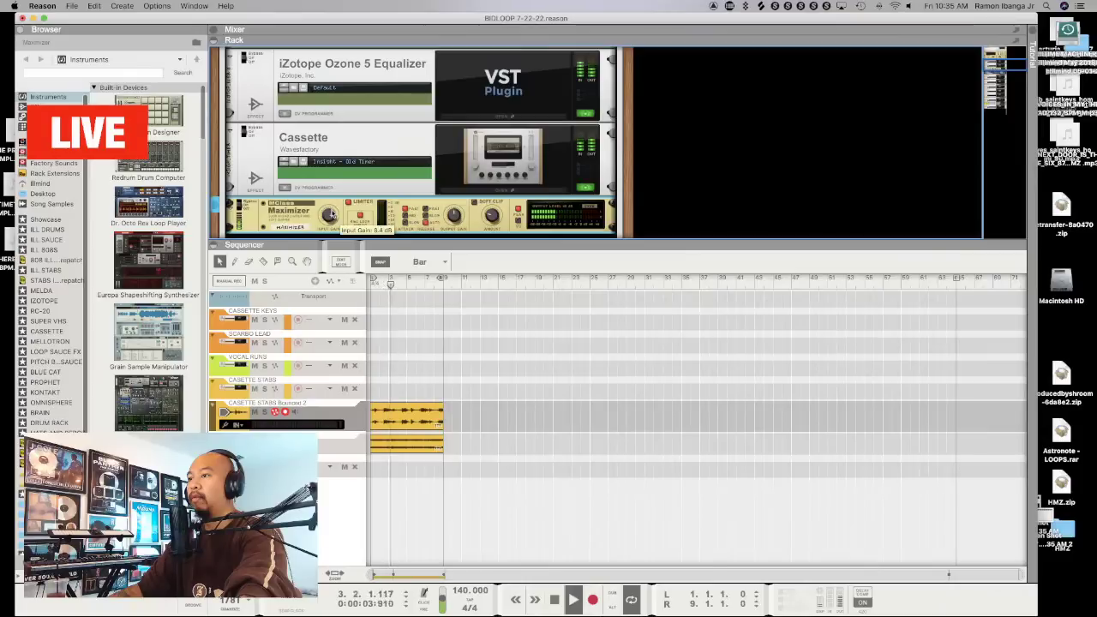
key(XF86AudioLowerVolume)
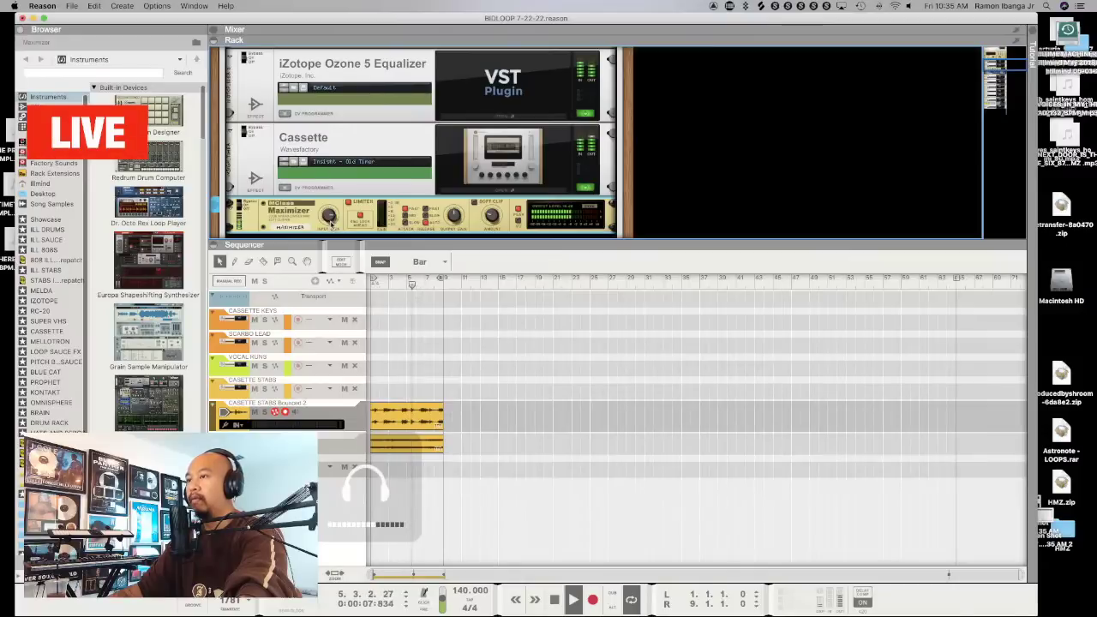
Add a new Prophet V3 instrument track below the BASS track and slightly lower its channel level
drag(468, 241, 468, 153)
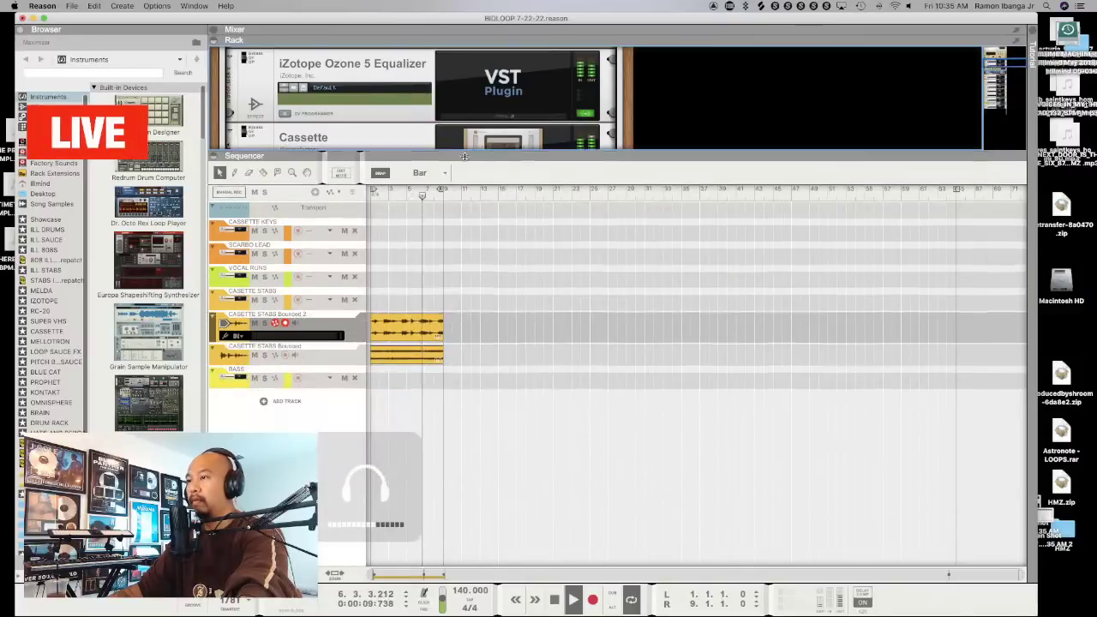
key(space)
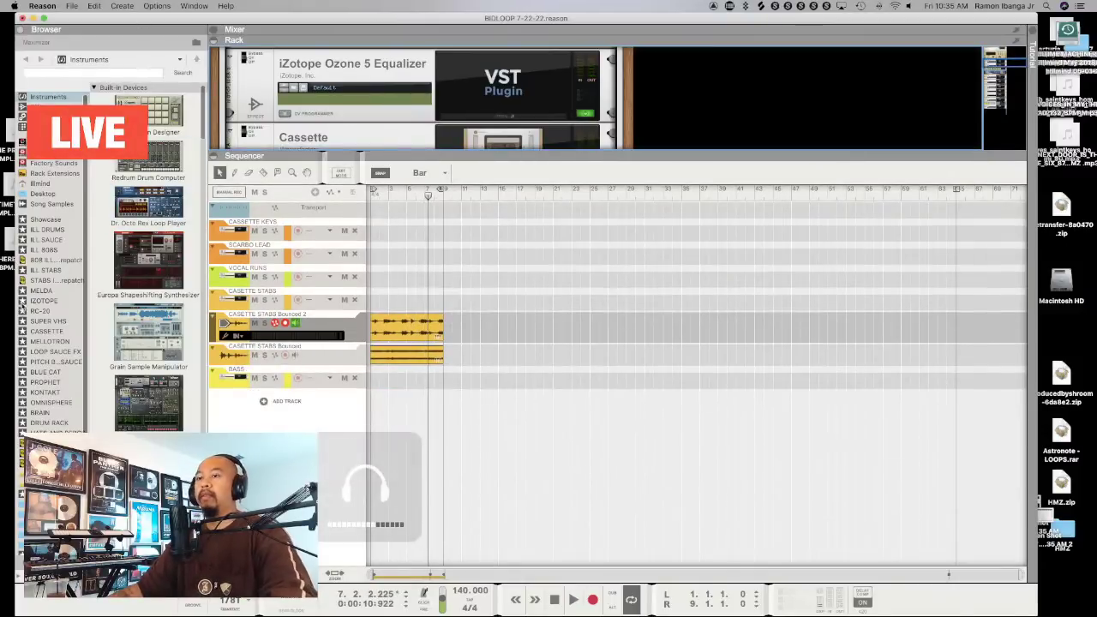
key(space)
click(45, 382)
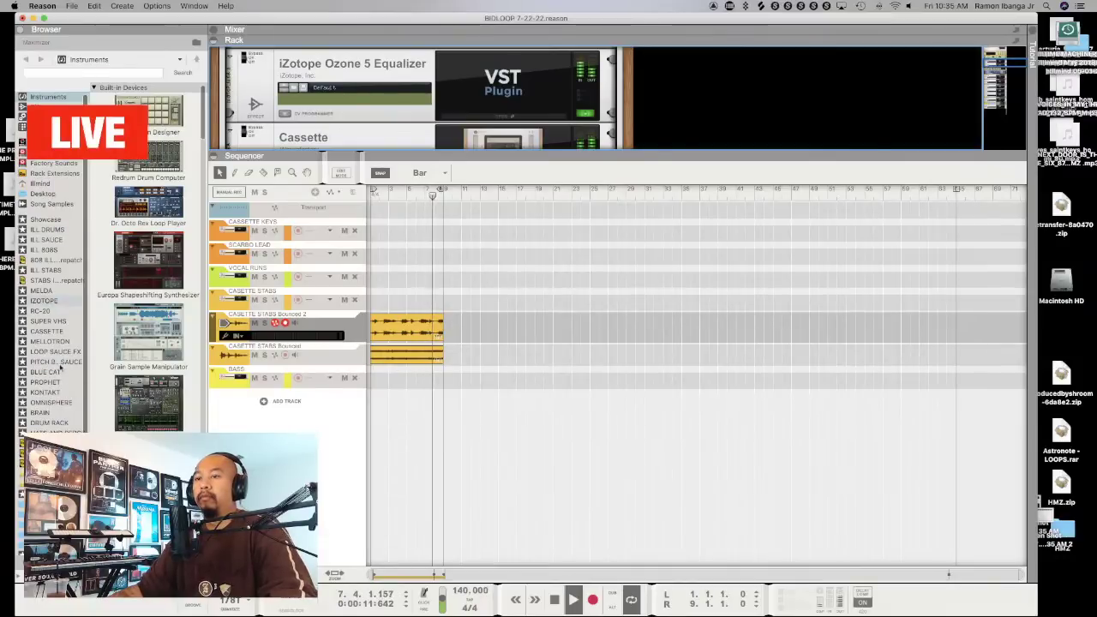
drag(124, 109, 276, 432)
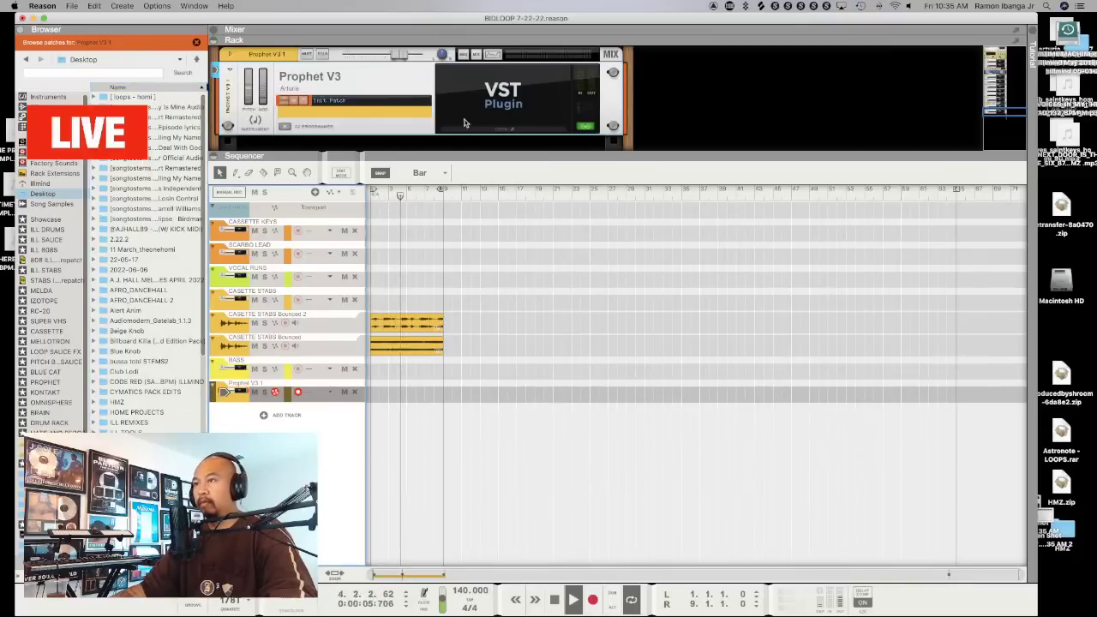
click(400, 56)
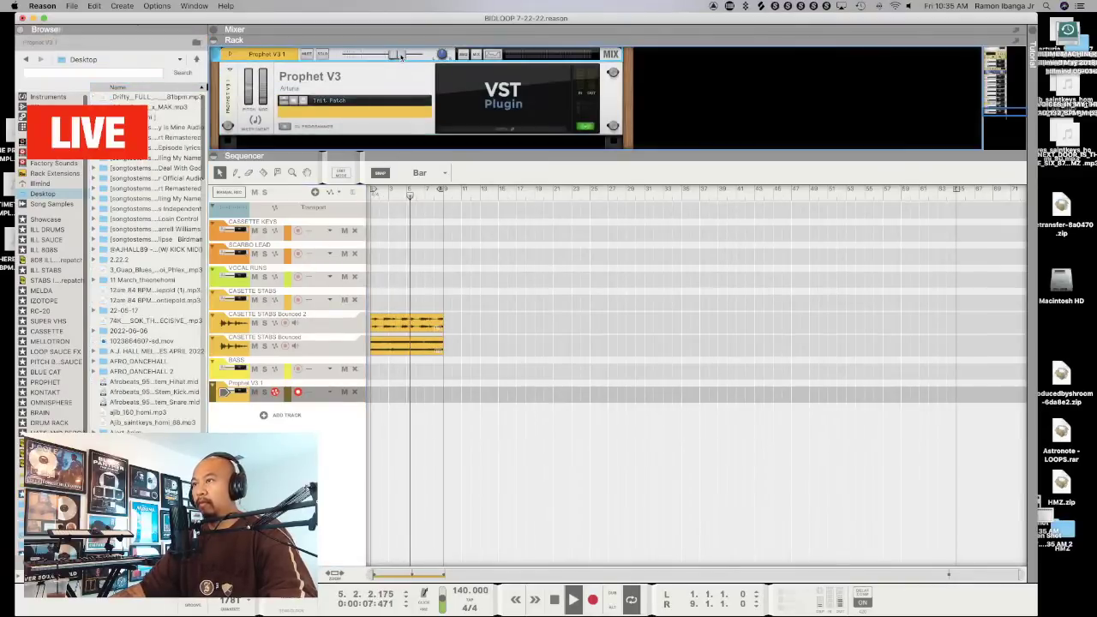
Load the ILL SAMP BASS BIG DARK bass preset in the new Prophet V3 instrument
click(515, 103)
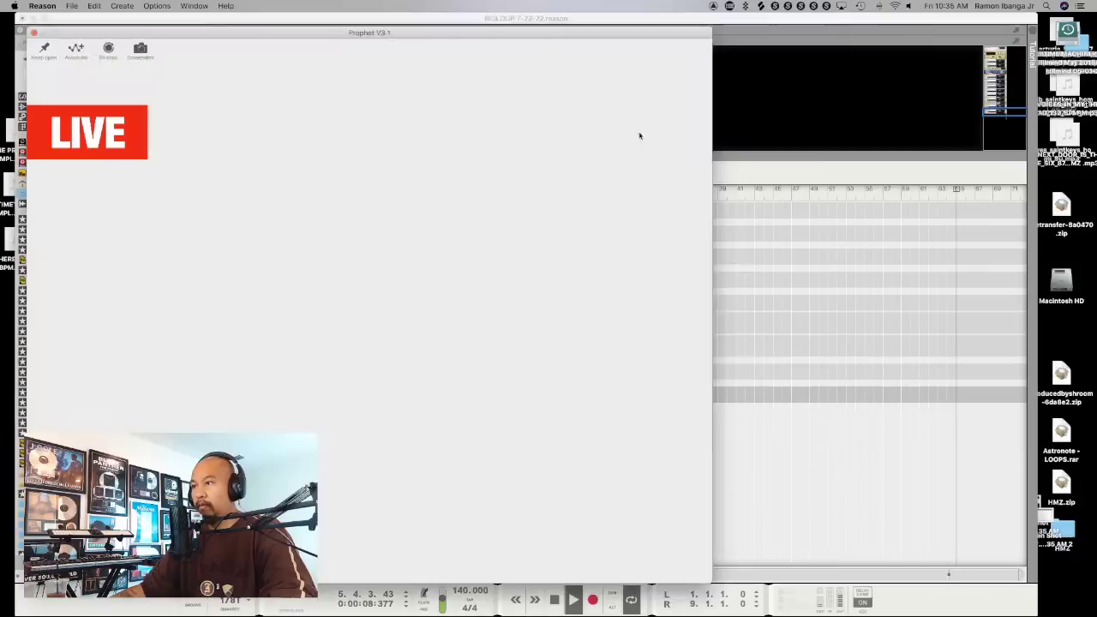
drag(331, 35, 542, 51)
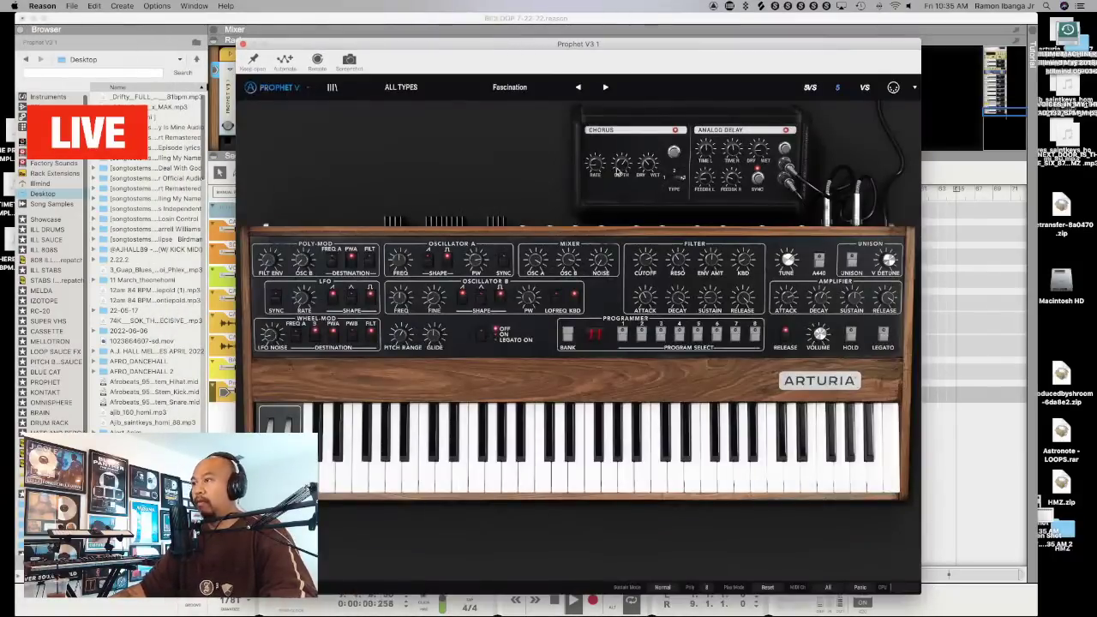
click(403, 86)
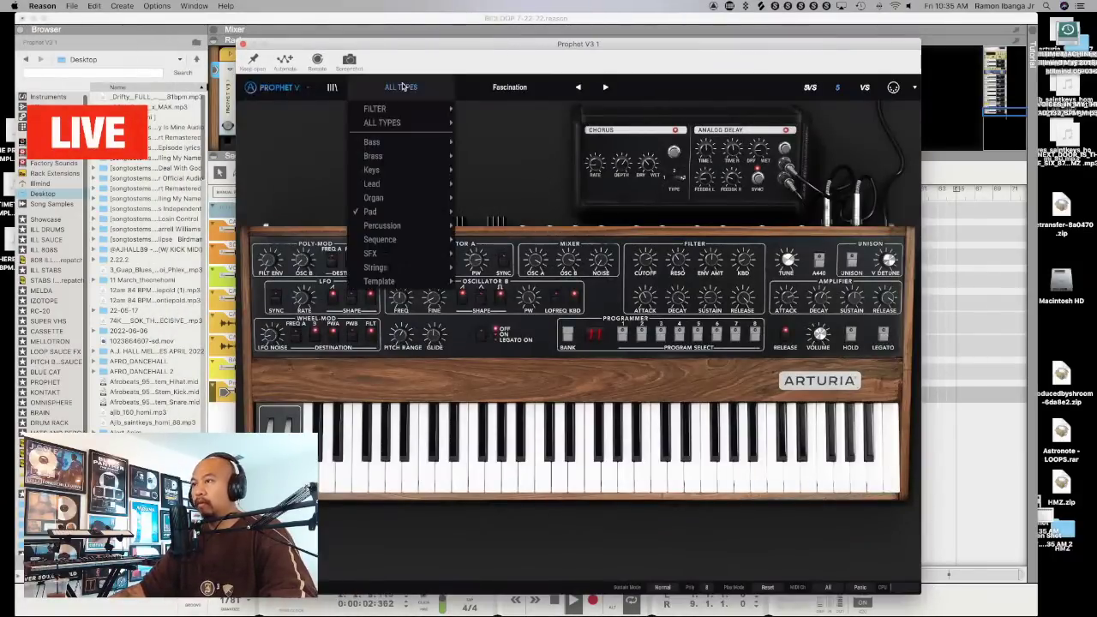
mouse_move(404, 153)
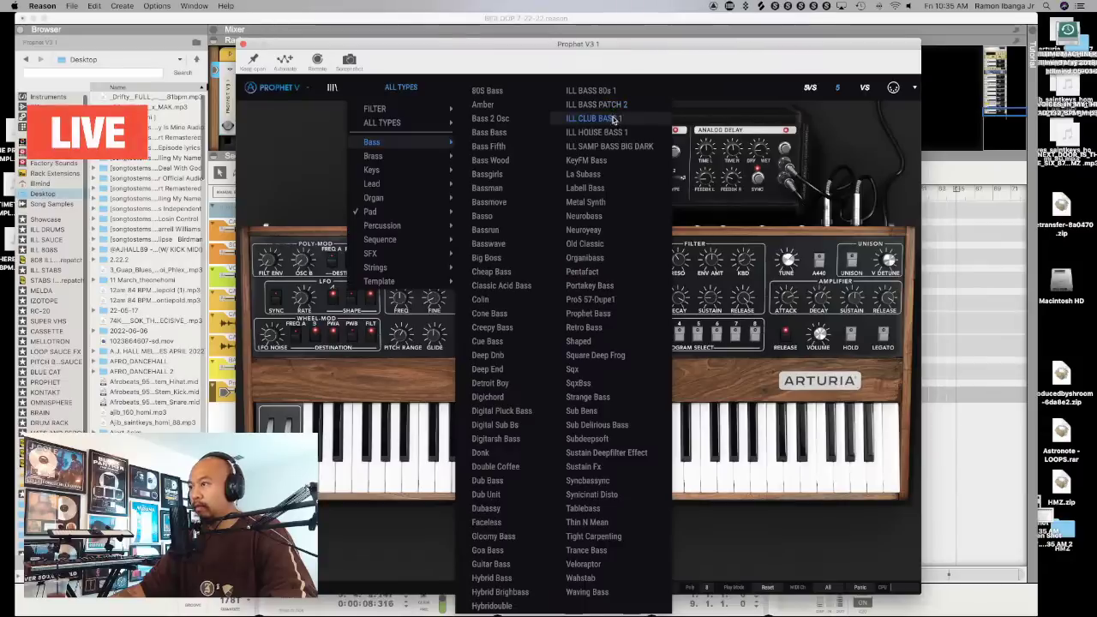
click(616, 148)
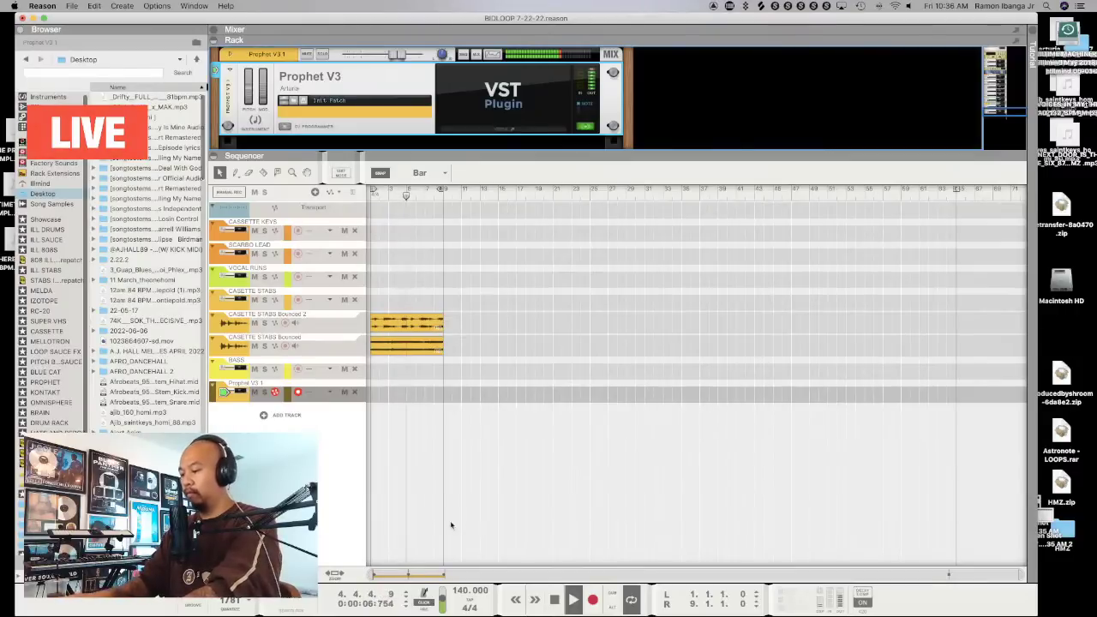
Record an eight-bar bass take on the Prophet V3 1 track over the looping cassette stabs and play it back
click(425, 191)
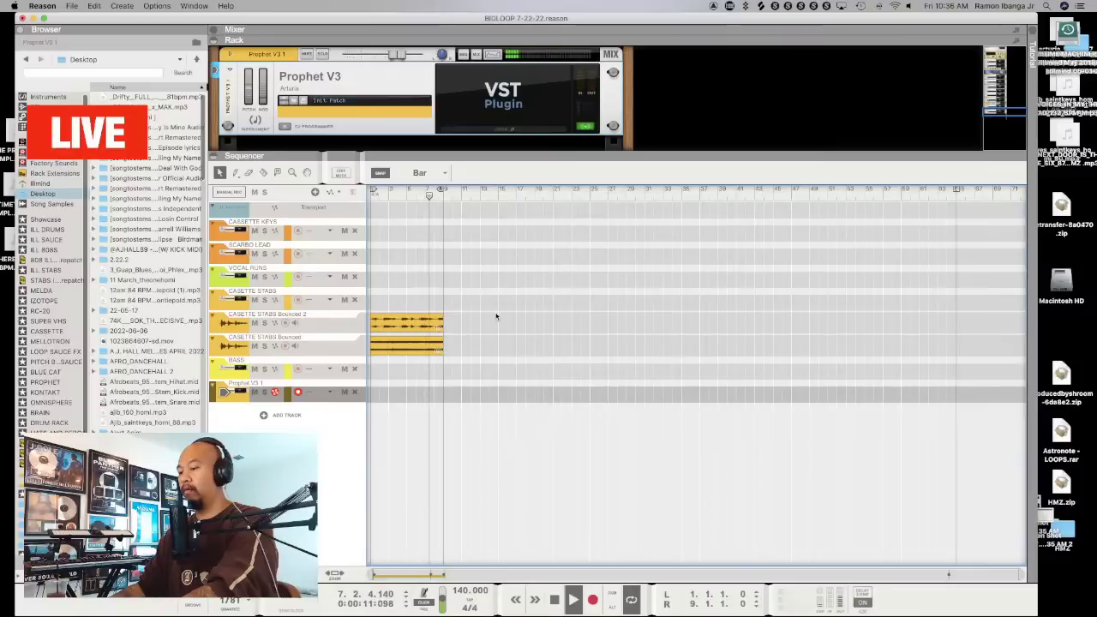
click(591, 600)
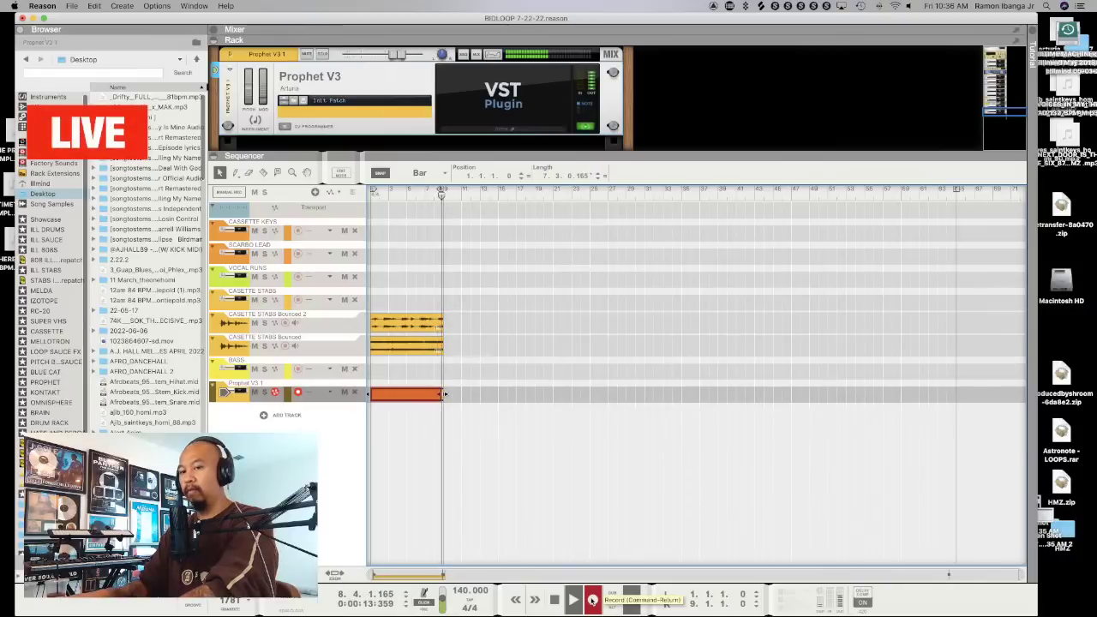
click(592, 600)
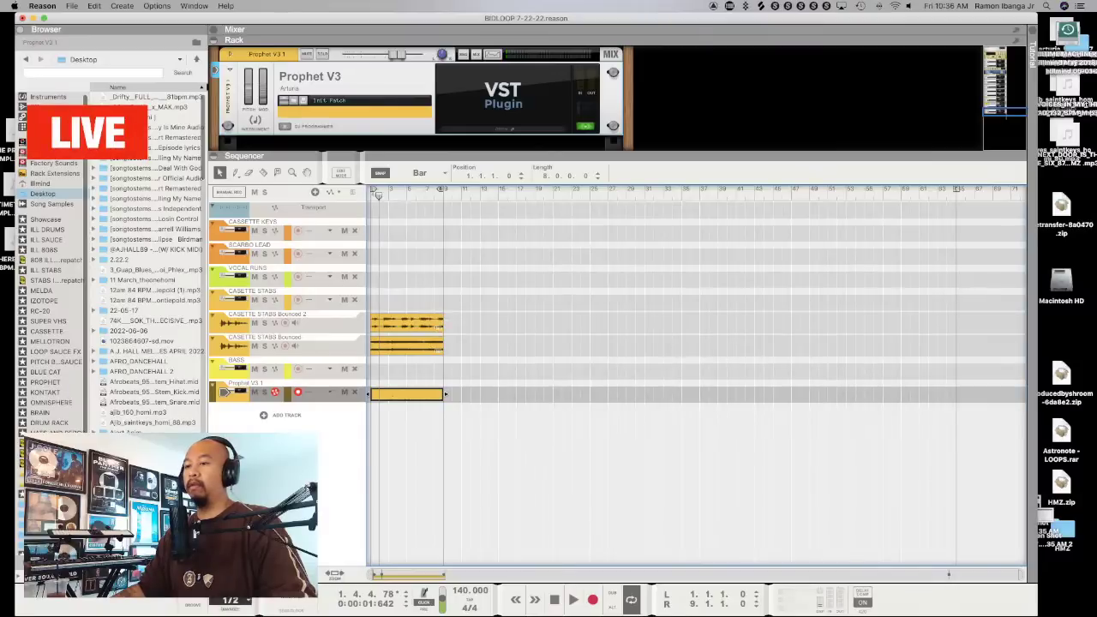
key(space)
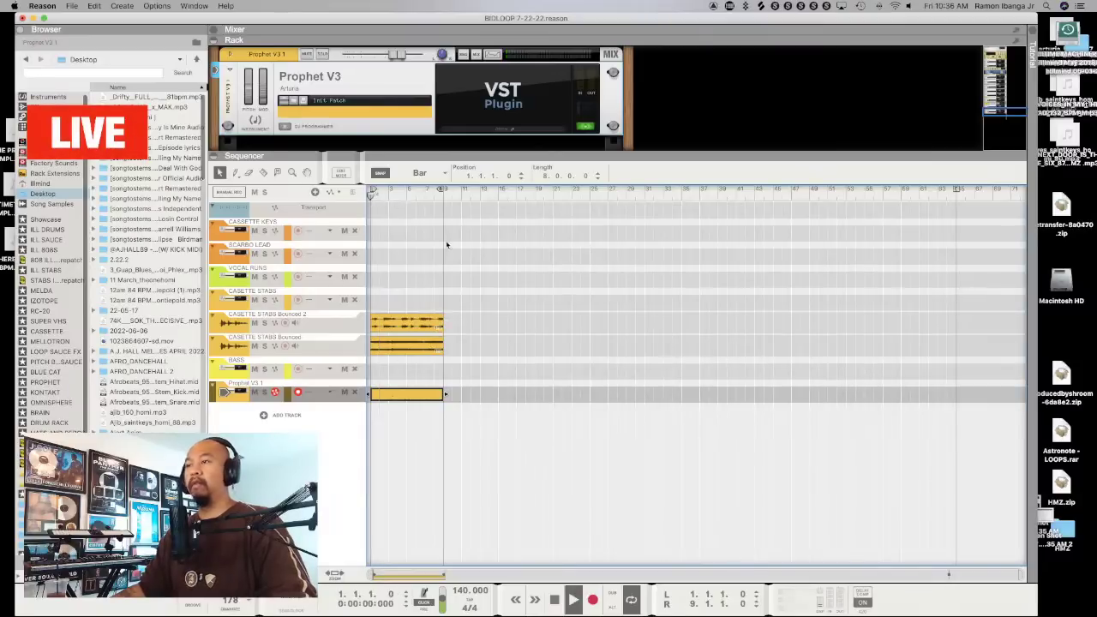
Bounce the recorded Prophet V3 1 bass clip in place as audio
click(405, 422)
right_click(408, 401)
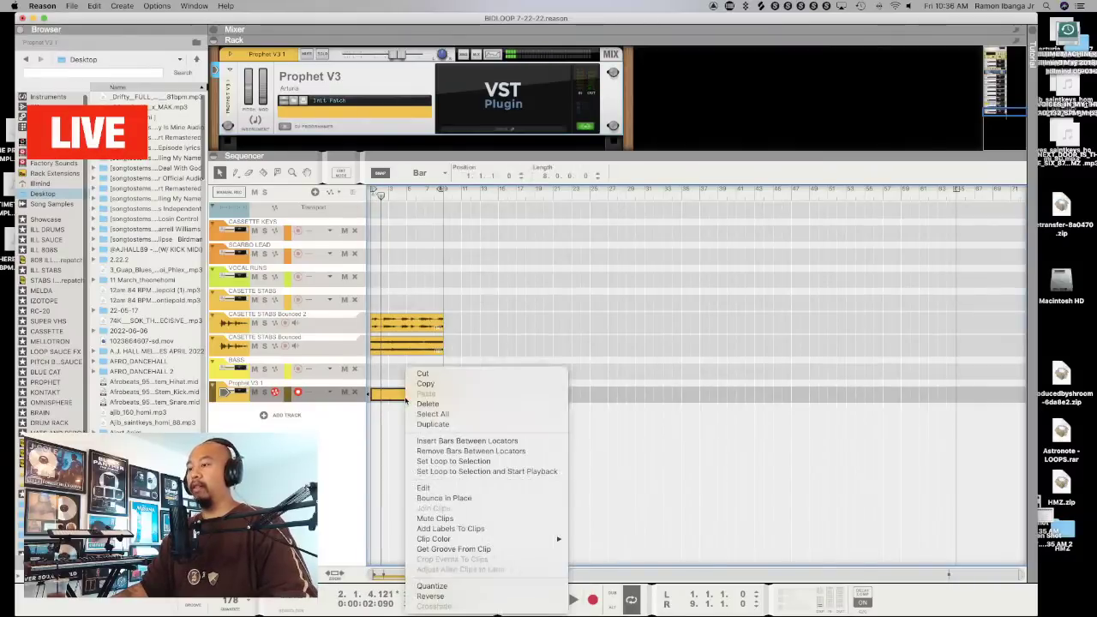
click(440, 499)
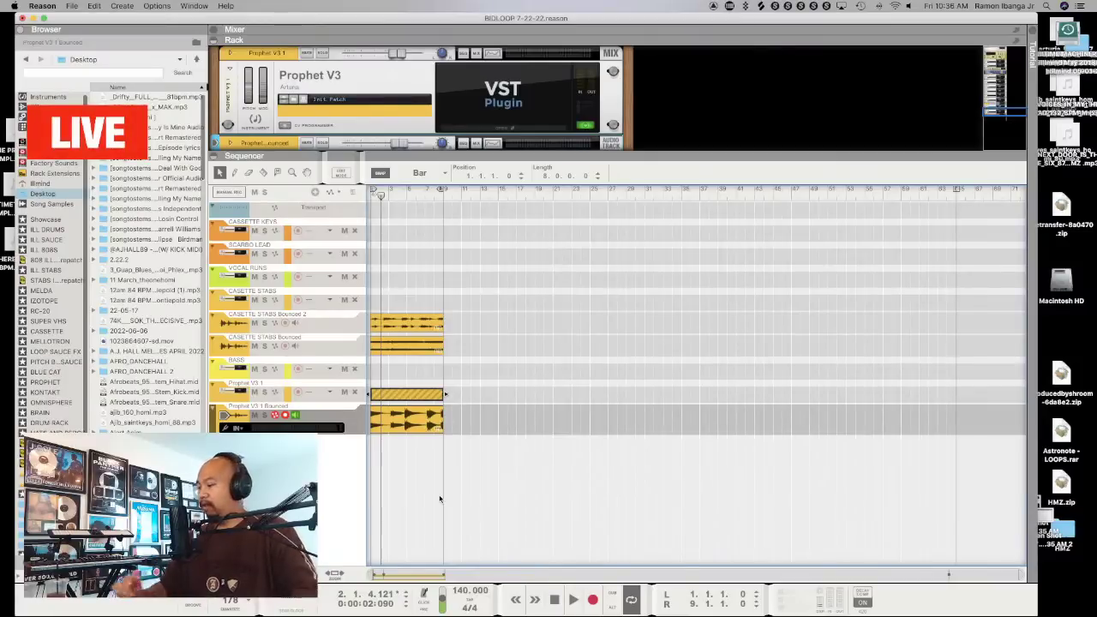
Move the bounced Prophet V3 track above the BASS track and add short fades to both ends of its clip
click(397, 418)
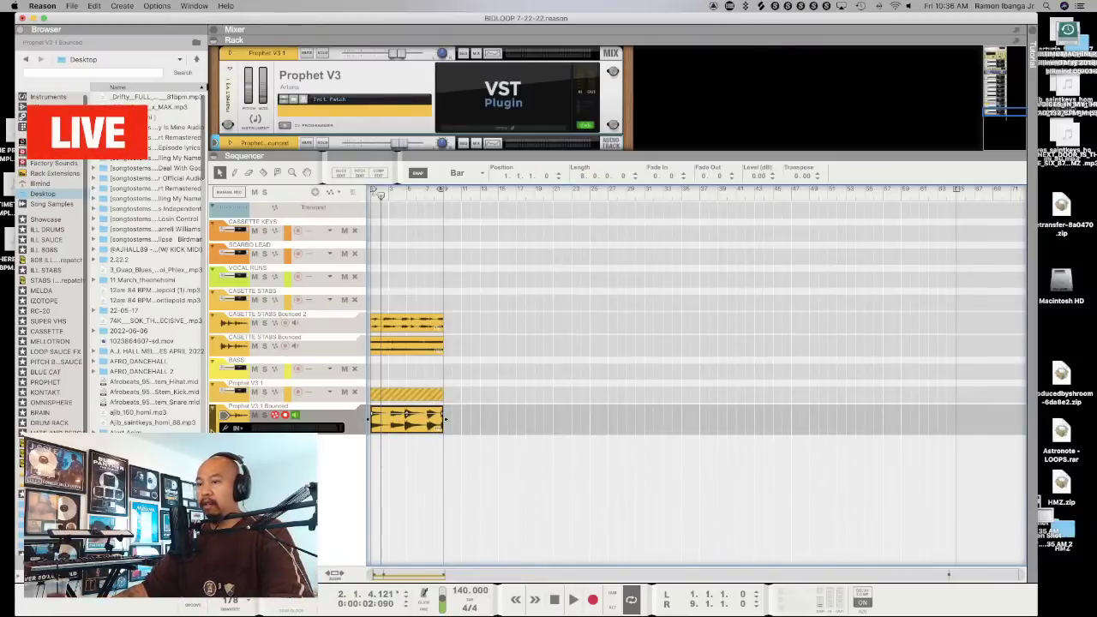
drag(446, 419, 436, 403)
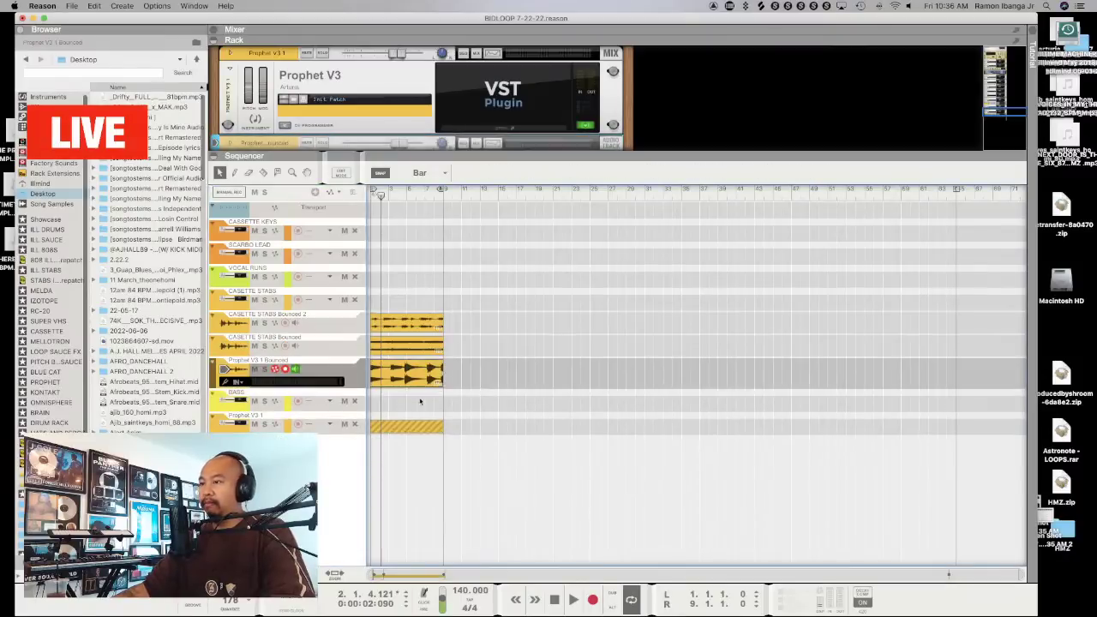
click(416, 377)
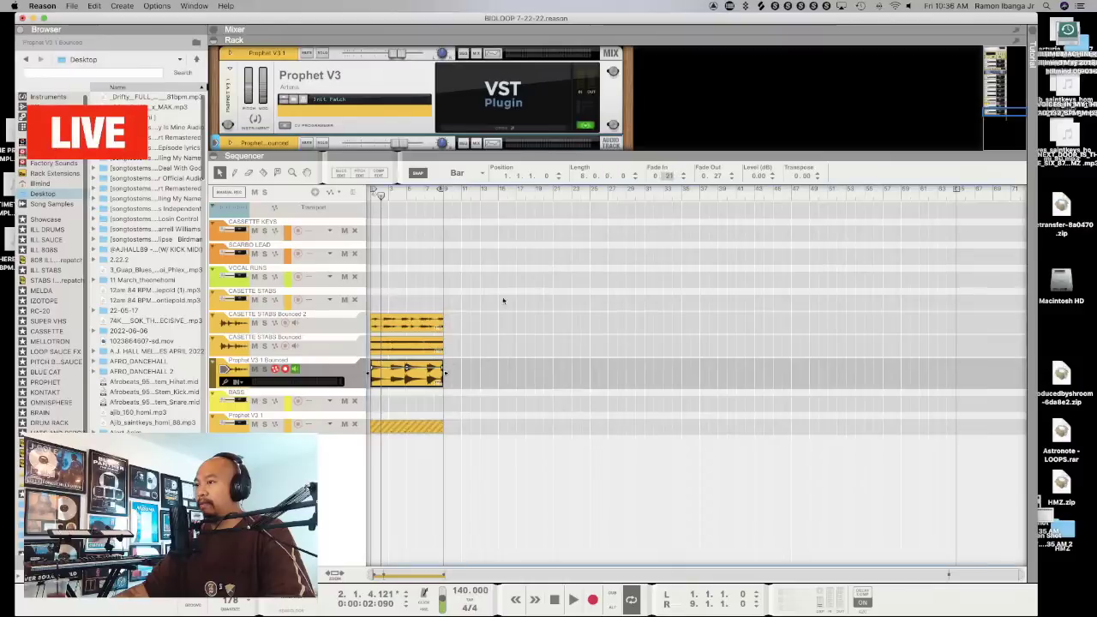
Set the song tempo to 144 BPM with the three bounced audio clips selected, and play the loop
key(space)
key(Escape)
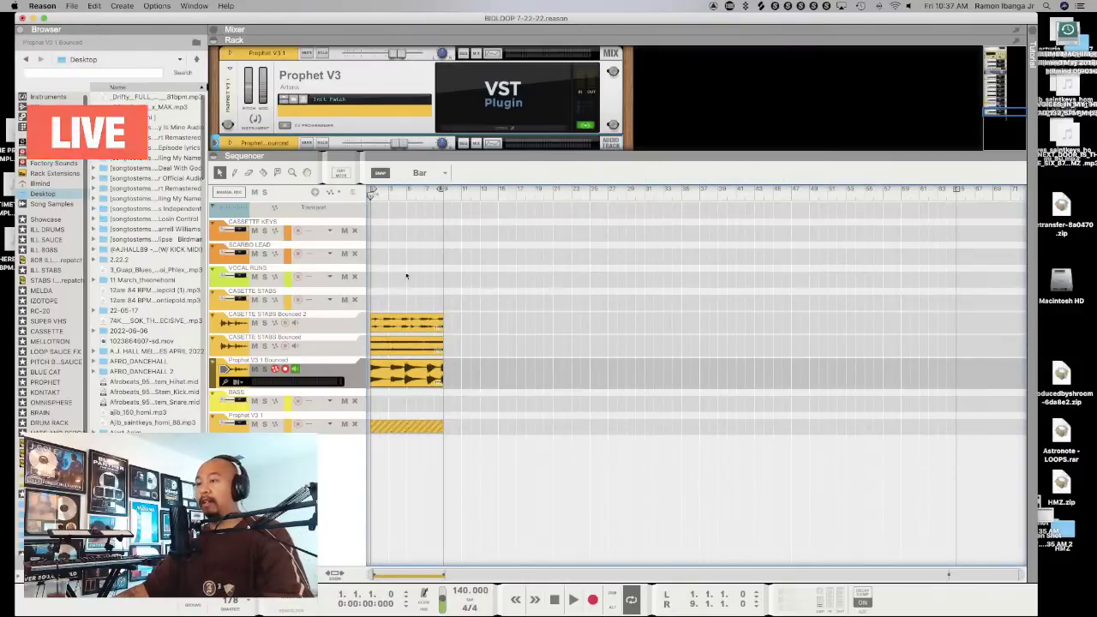
drag(393, 295, 415, 392)
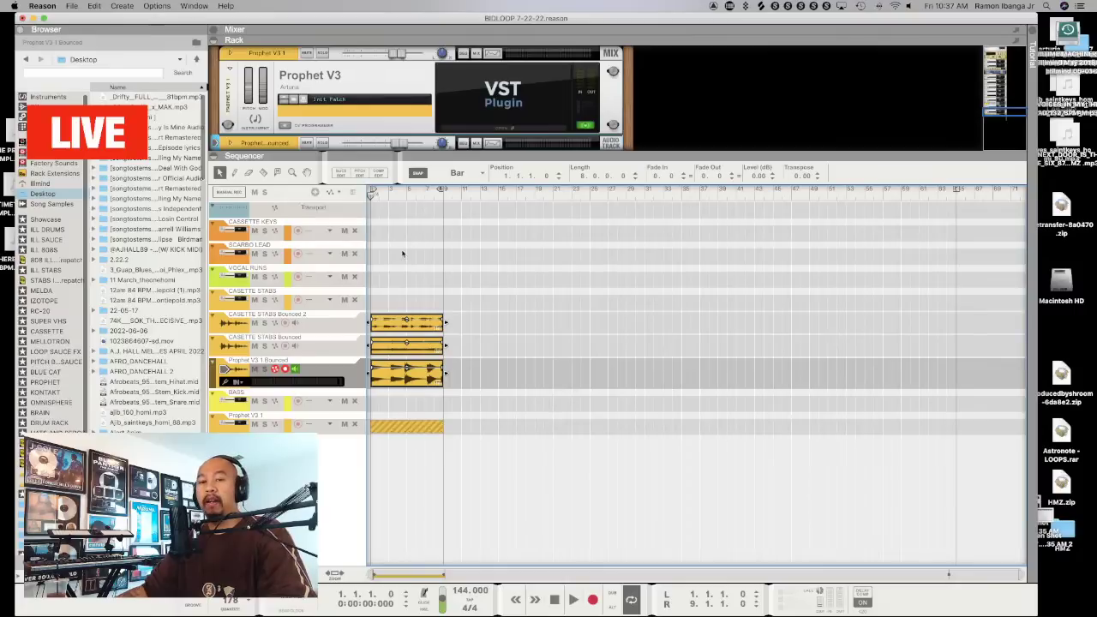
key(space)
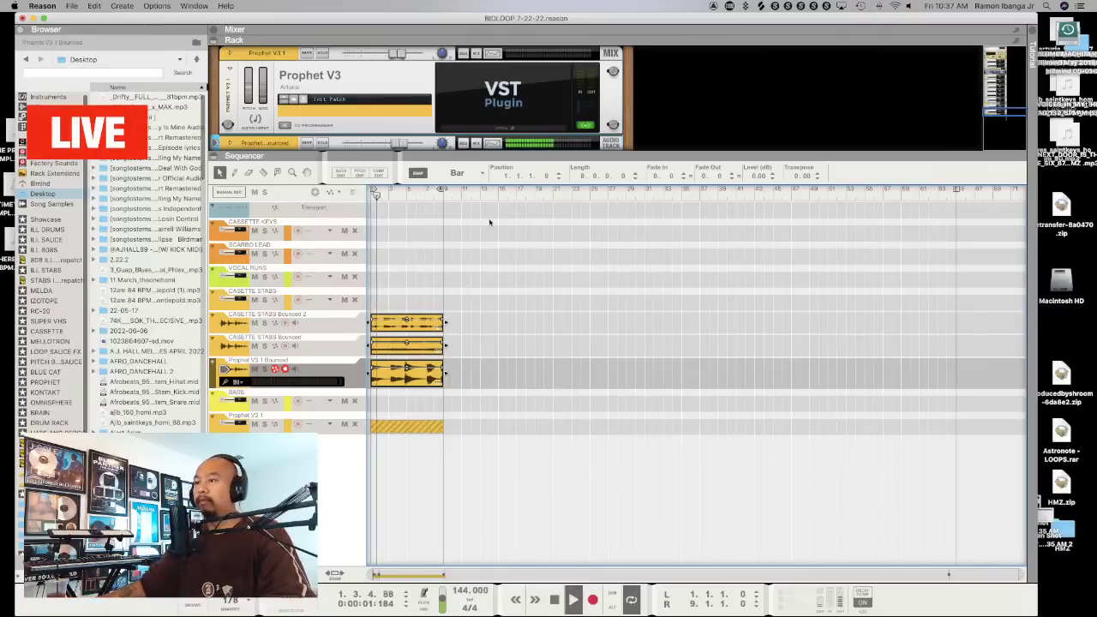
key(XF86AudioRaiseVolume)
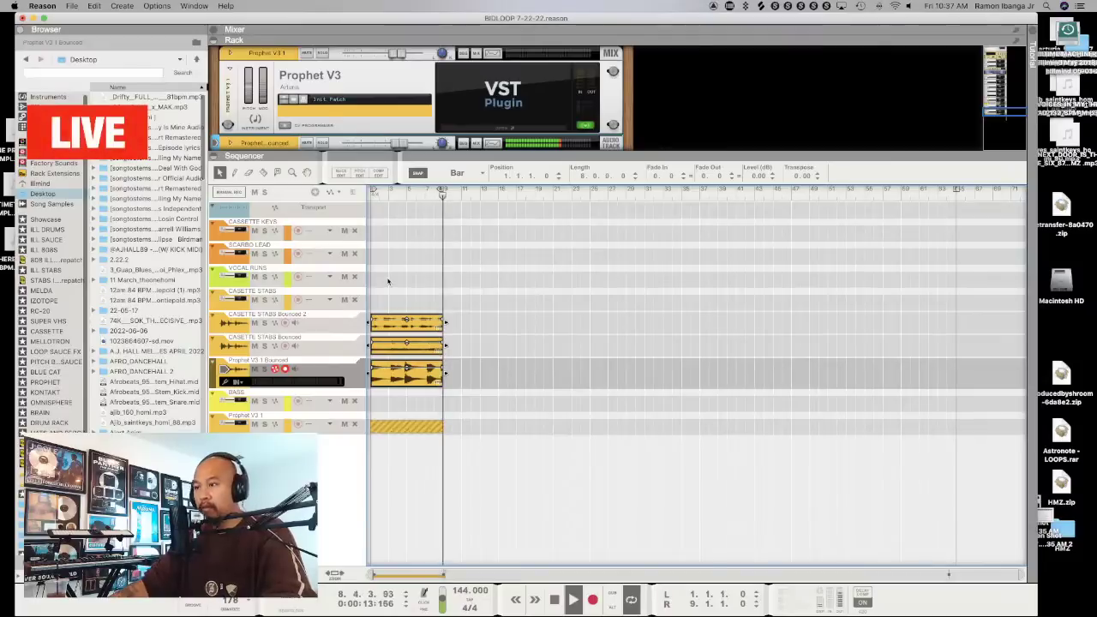
Add a Kontakt instrument track below the Prophet V3 1 track and slightly lower its channel level
click(57, 98)
scroll(150, 240, down, 1)
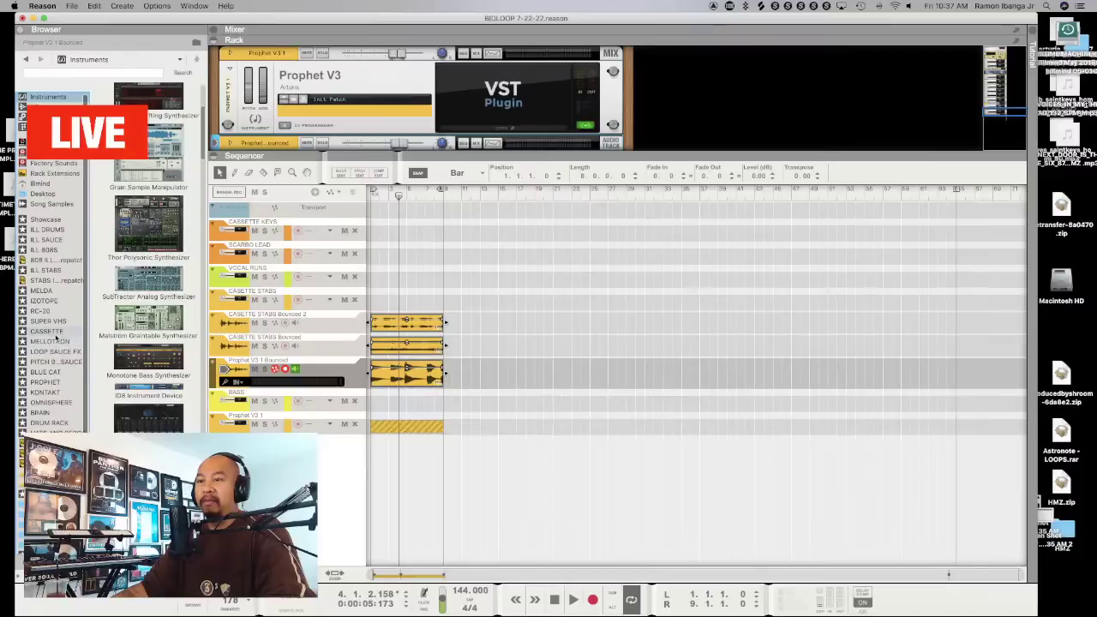
click(50, 392)
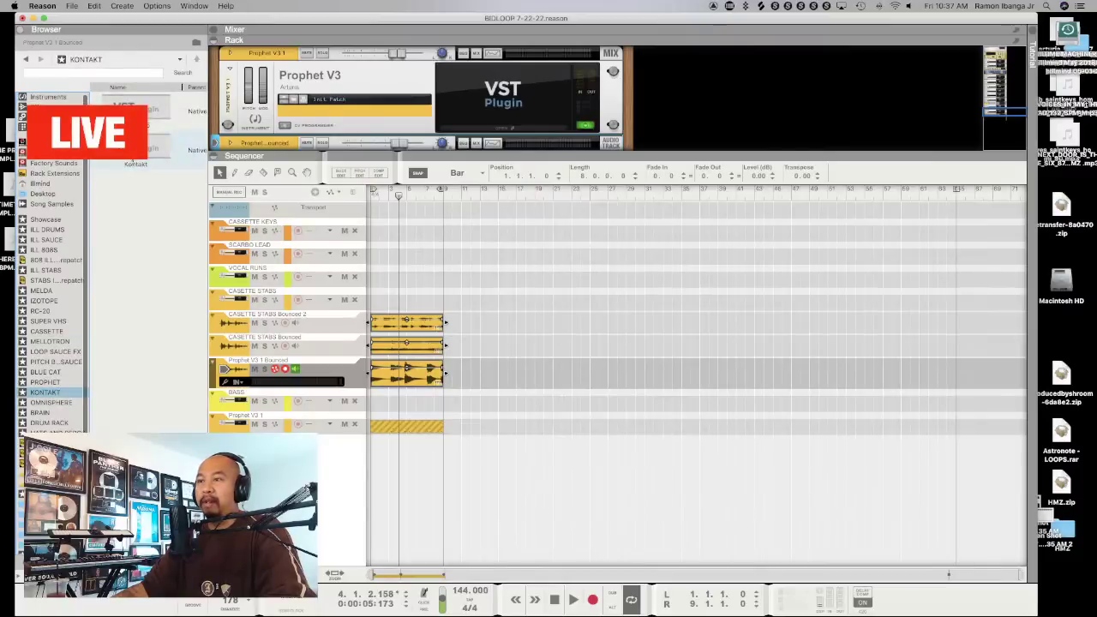
double_click(135, 150)
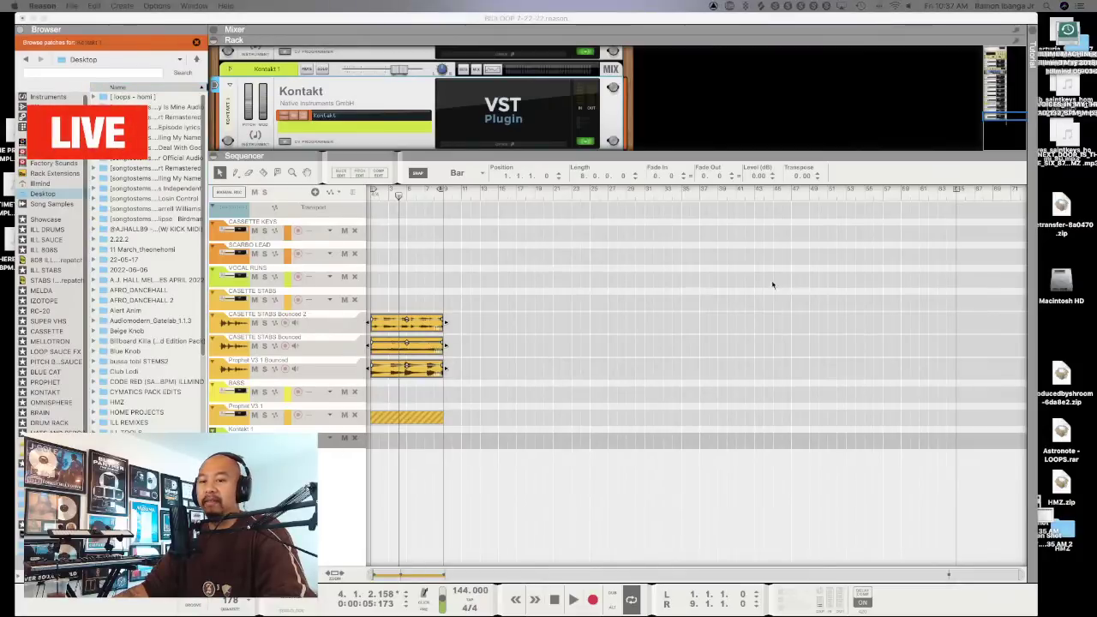
click(401, 76)
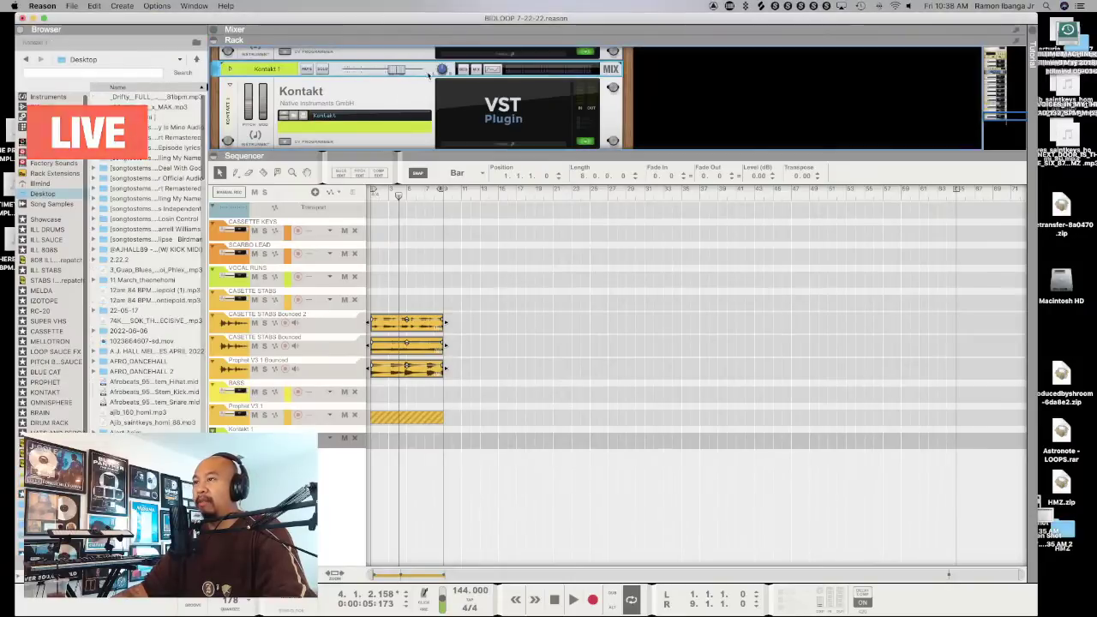
Open the Kontakt window and browse its files to the Instruments folder of the REAL VOX - THE LADIES library
click(500, 107)
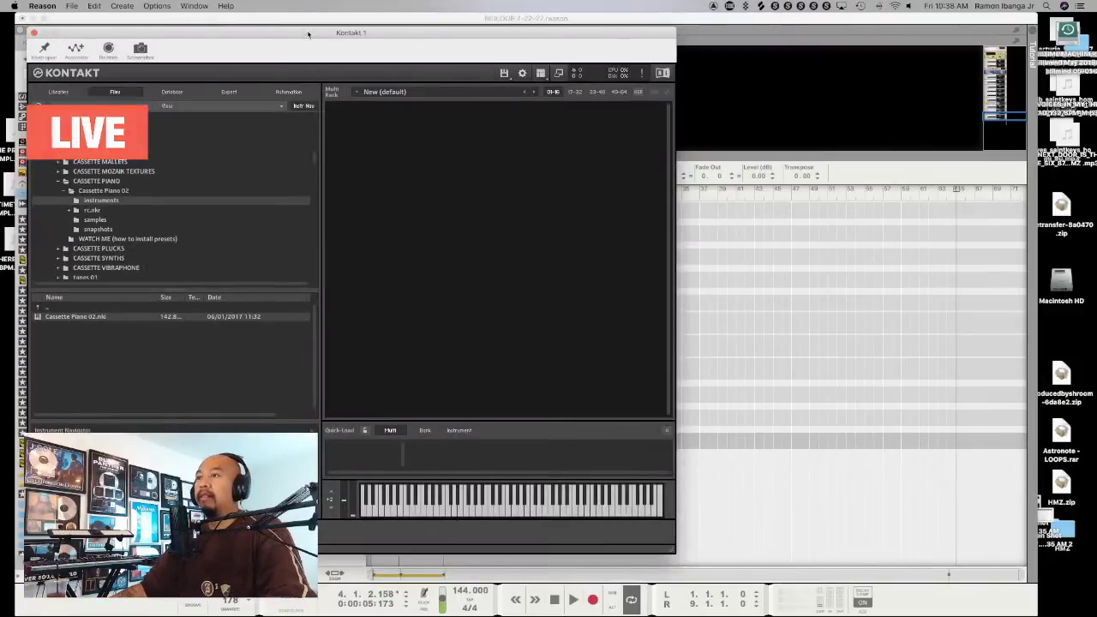
drag(303, 32, 437, 54)
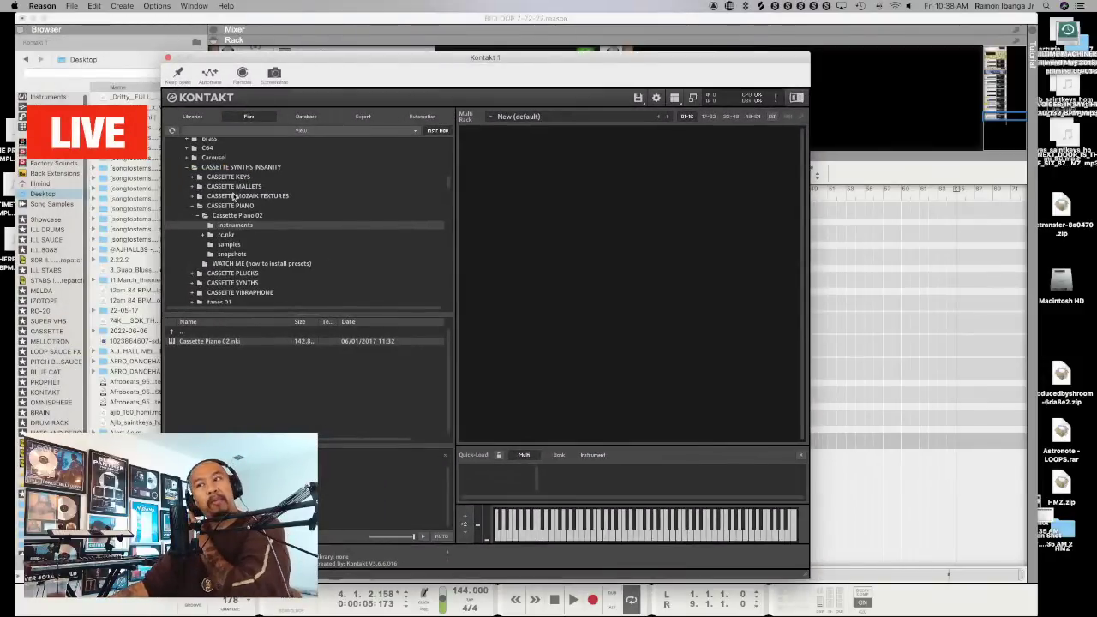
scroll(249, 215, down, 10)
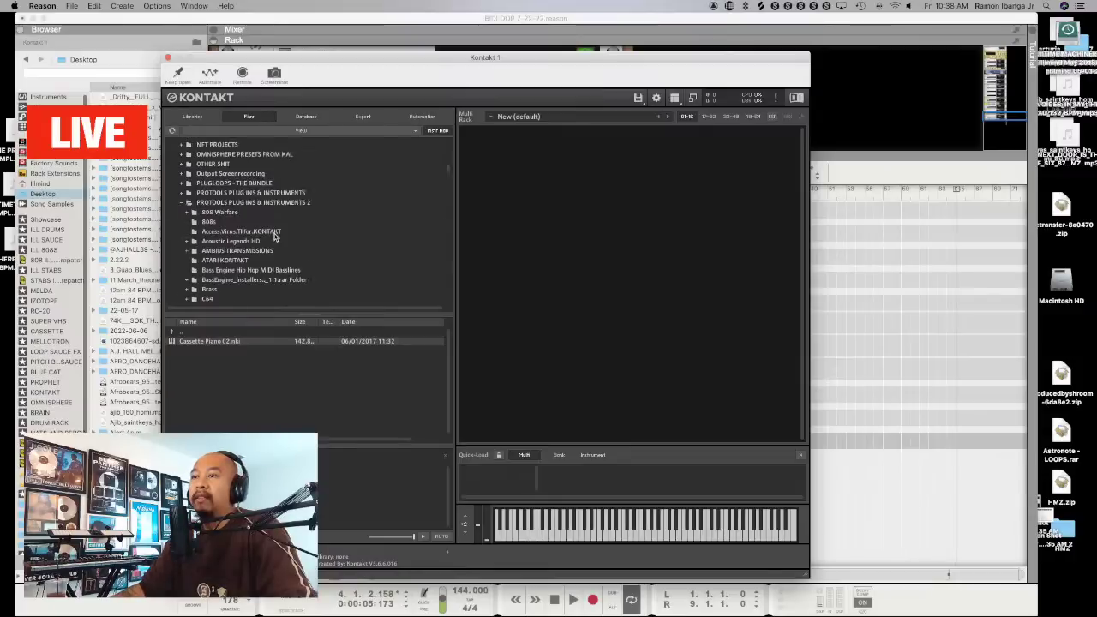
scroll(274, 235, down, 5)
scroll(274, 235, down, 5)
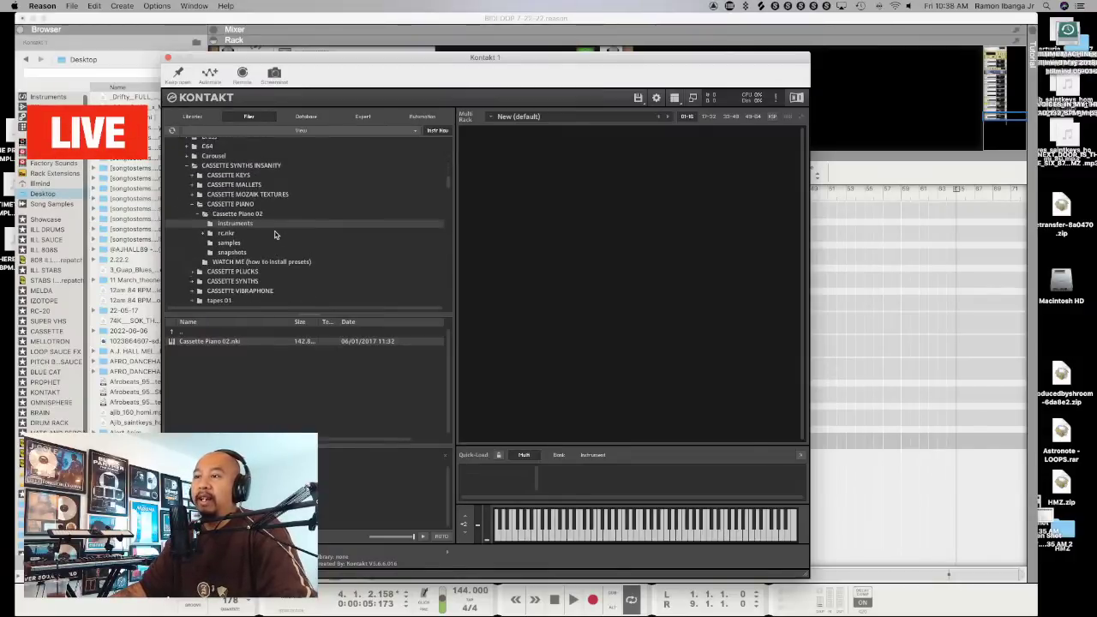
scroll(275, 235, down, 1)
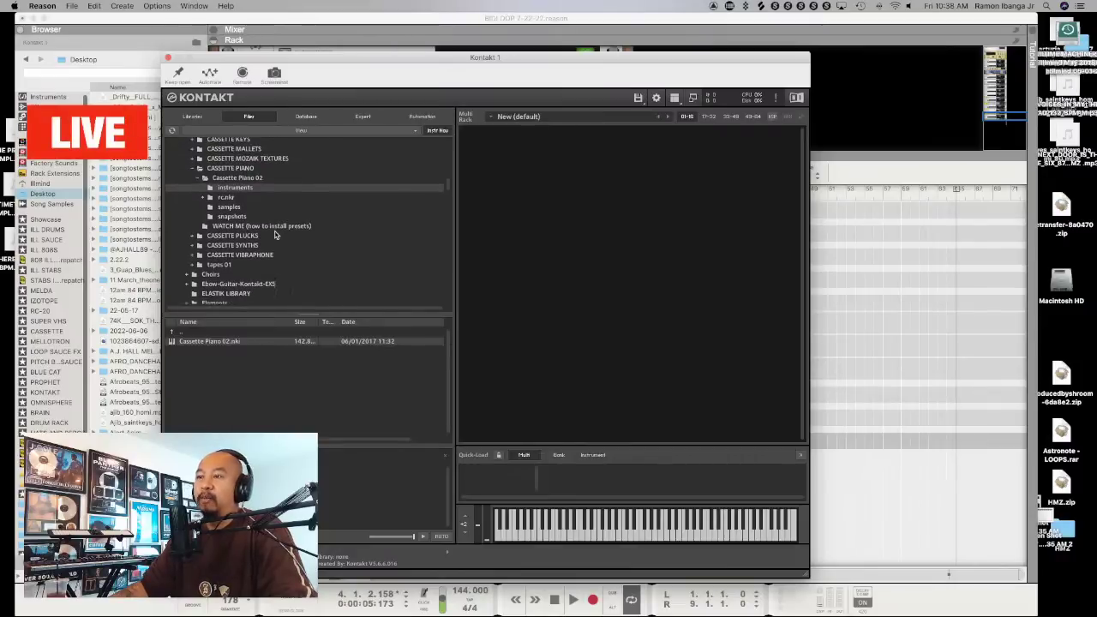
scroll(289, 236, down, 4)
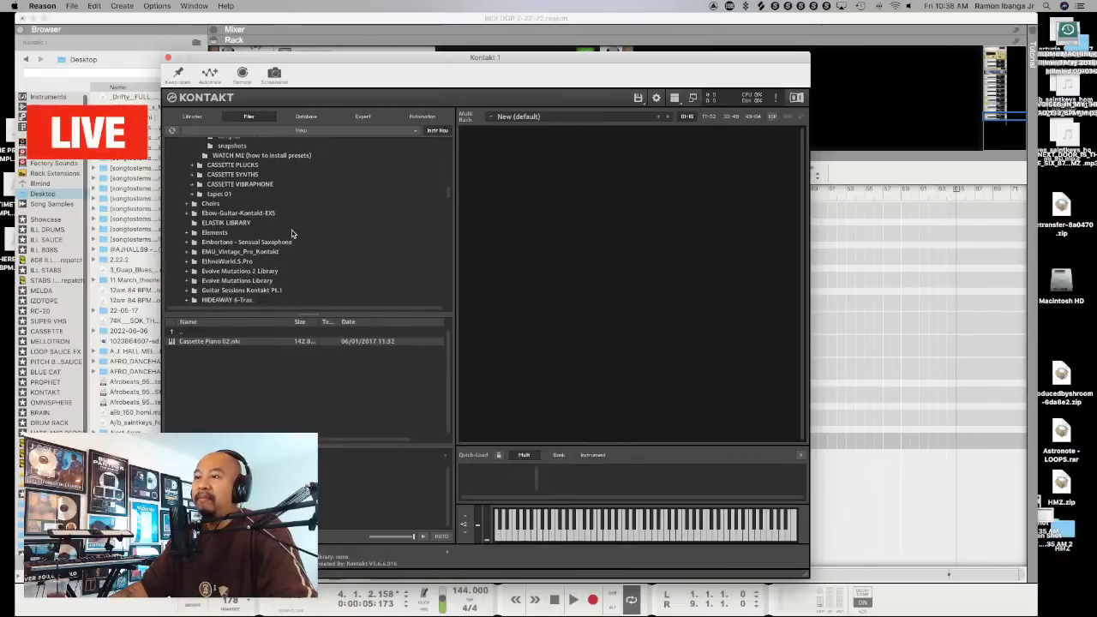
scroll(290, 236, down, 4)
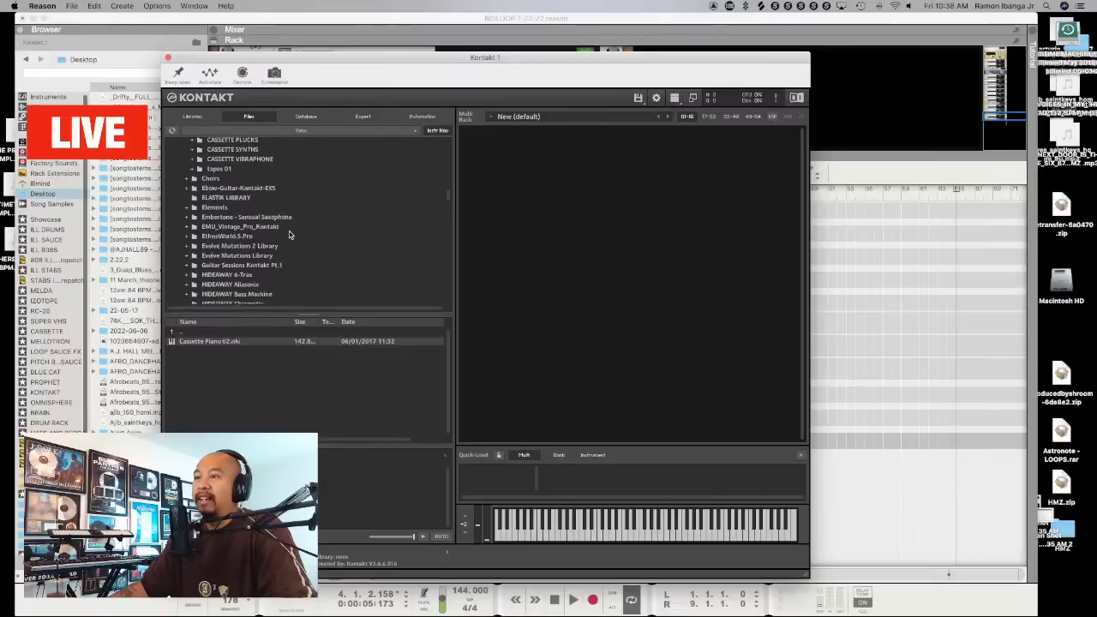
scroll(289, 235, down, 6)
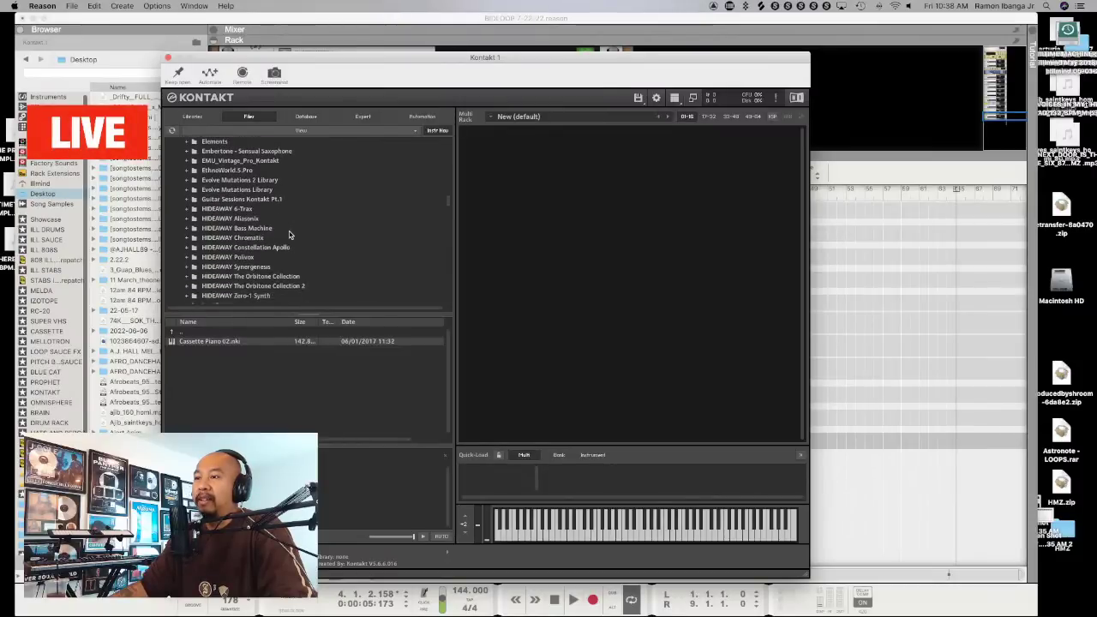
scroll(289, 234, down, 8)
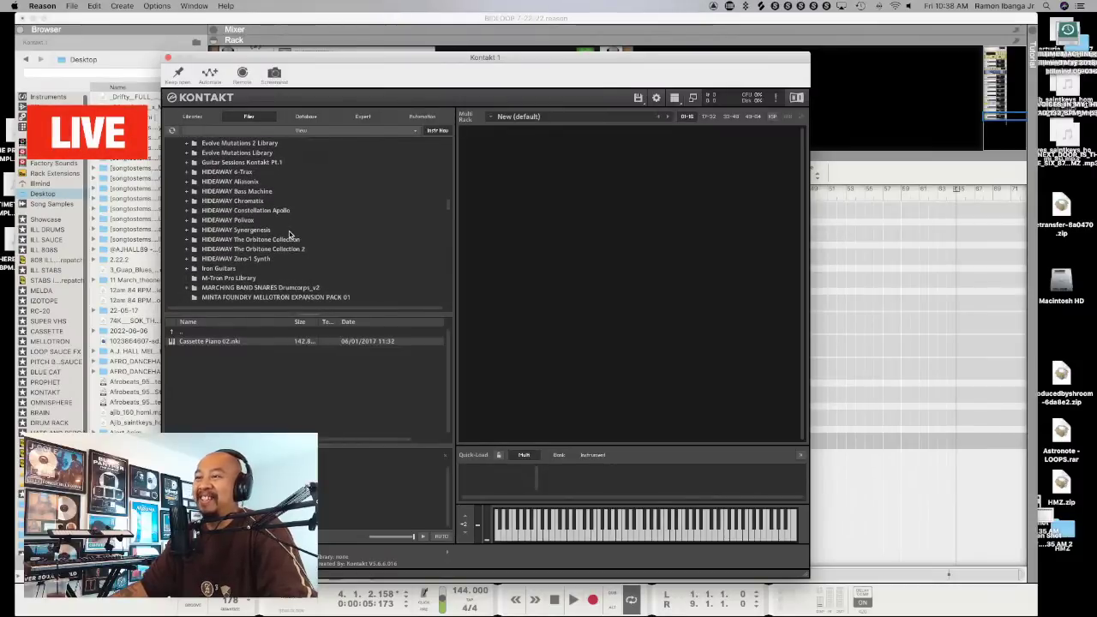
scroll(289, 234, down, 6)
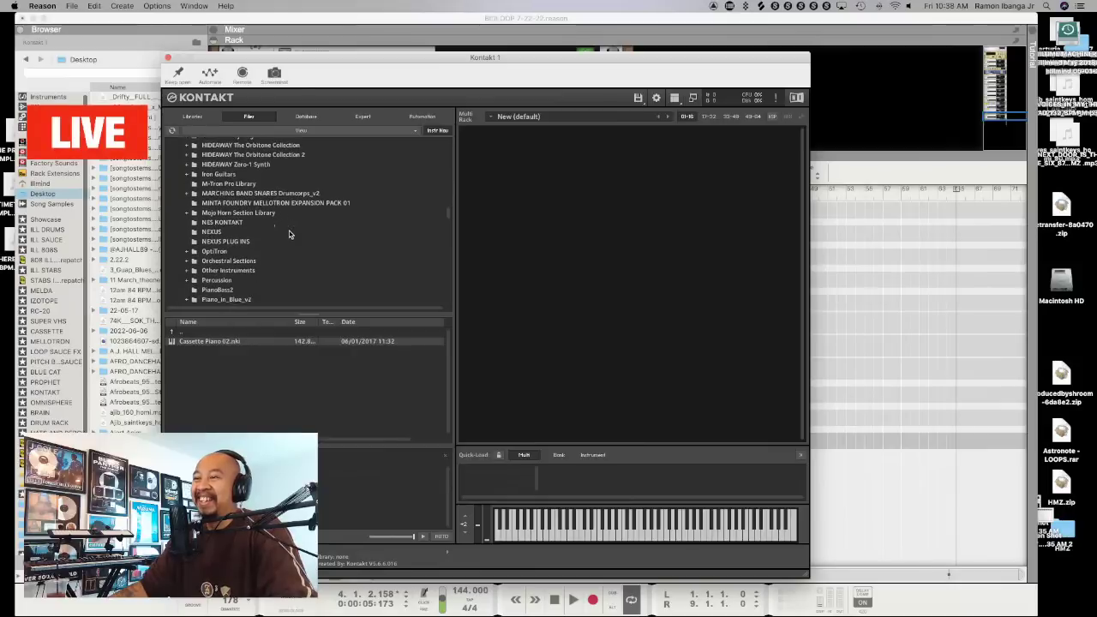
scroll(288, 234, down, 8)
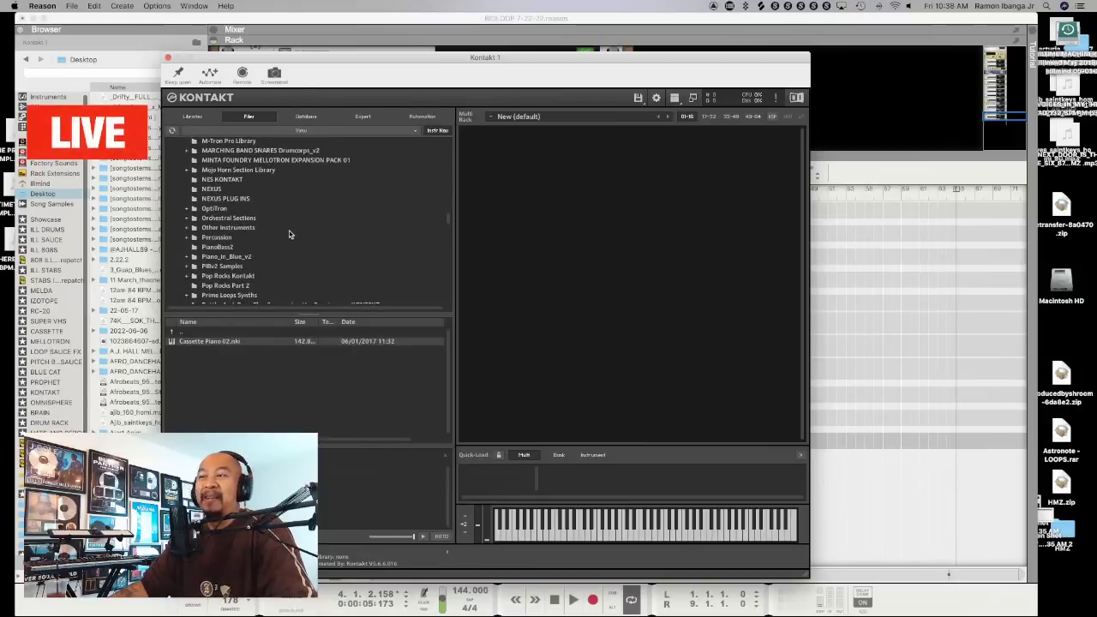
scroll(289, 233, down, 3)
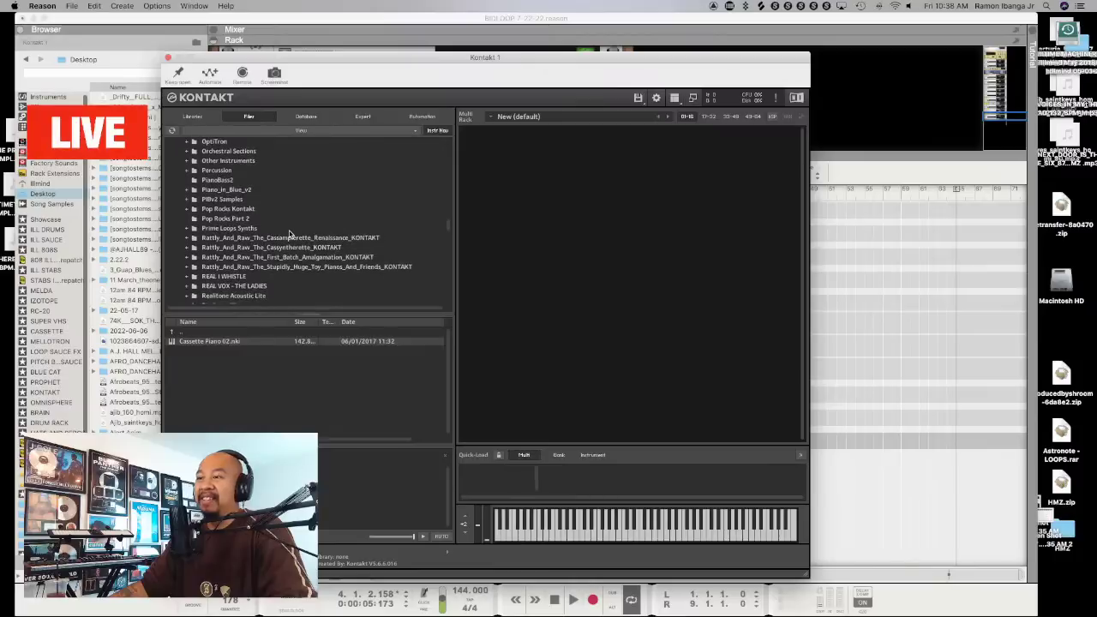
scroll(271, 253, down, 1)
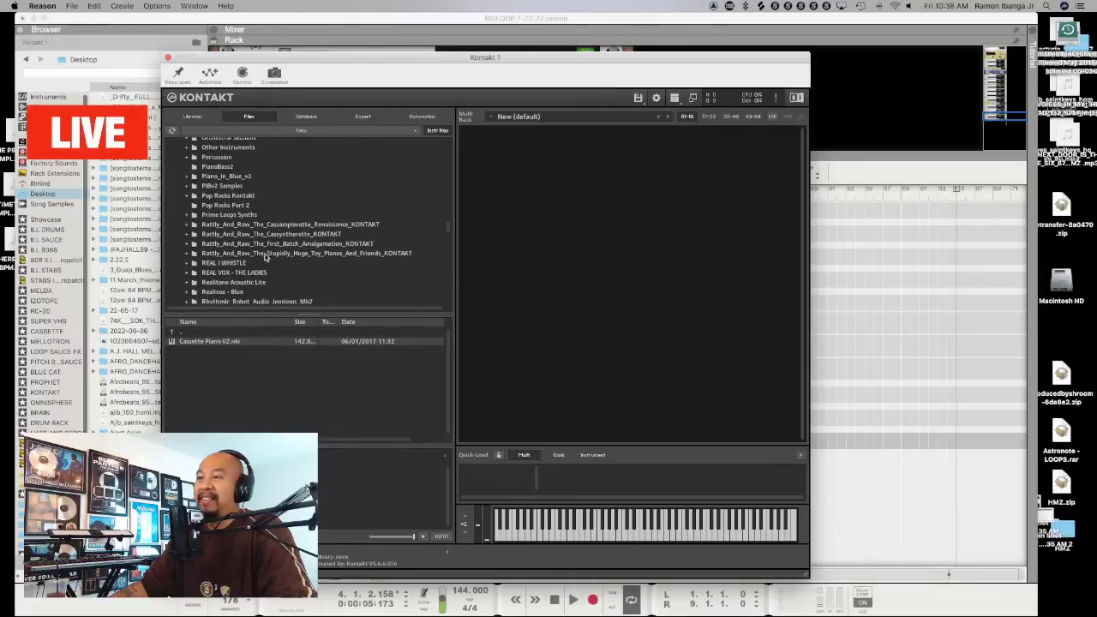
double_click(247, 273)
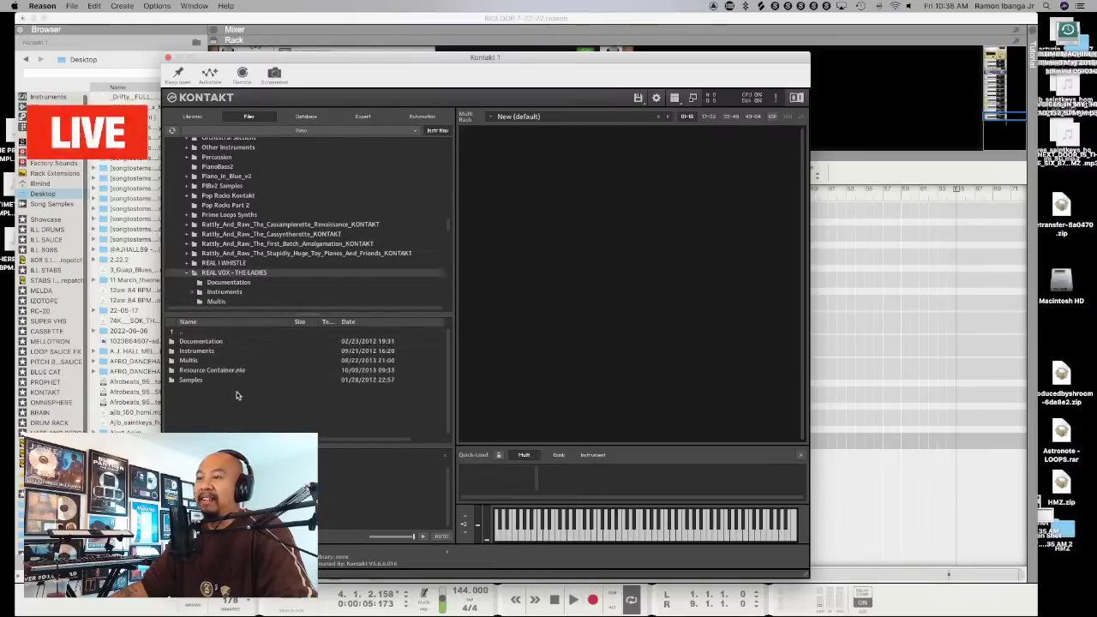
double_click(211, 352)
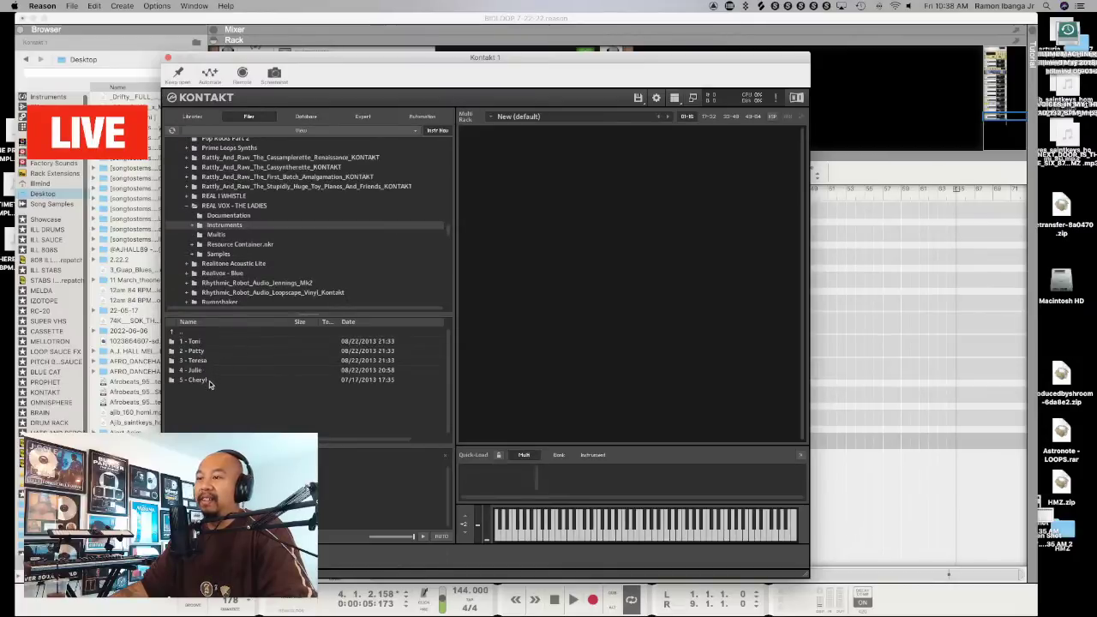
Load the Cheryl - All Articulations vocal instrument from the 5 - Cheryl folder and try it over the loop
double_click(210, 382)
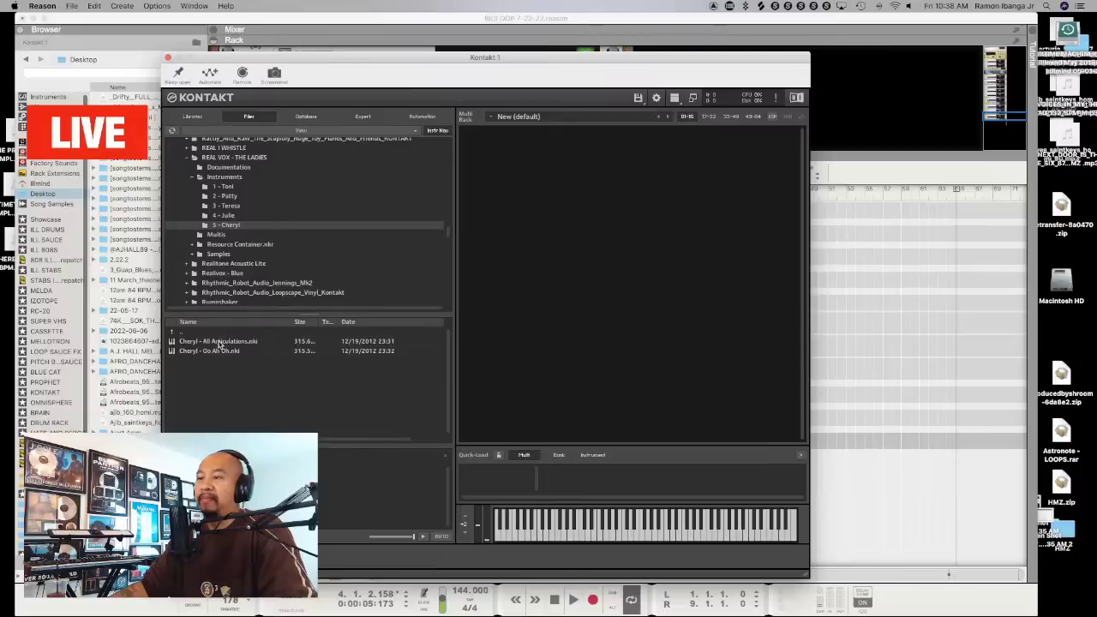
double_click(220, 342)
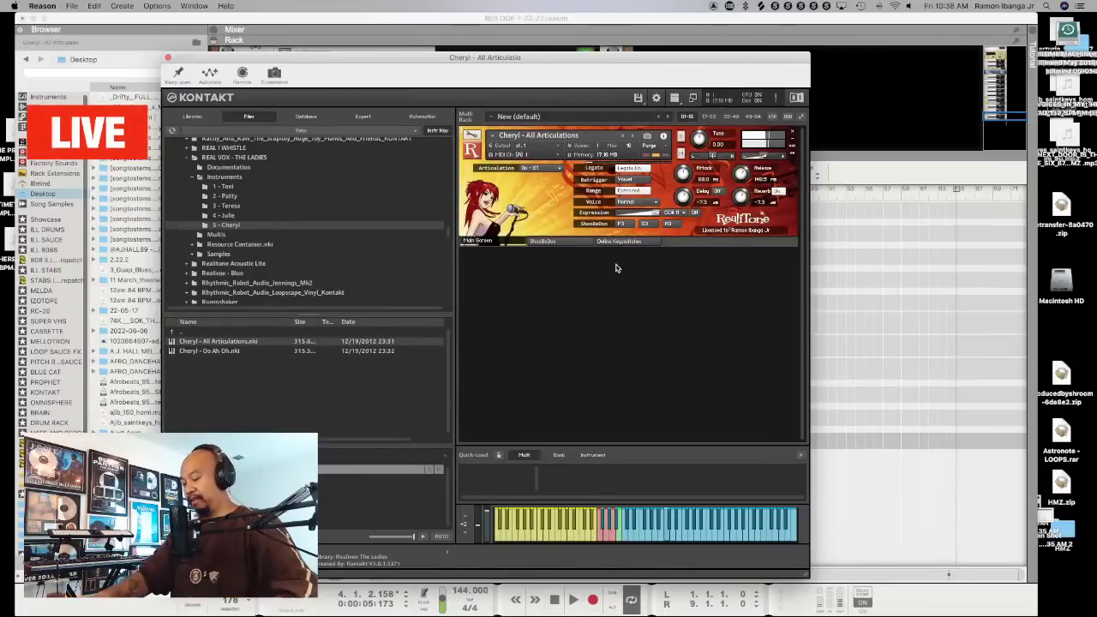
key(space)
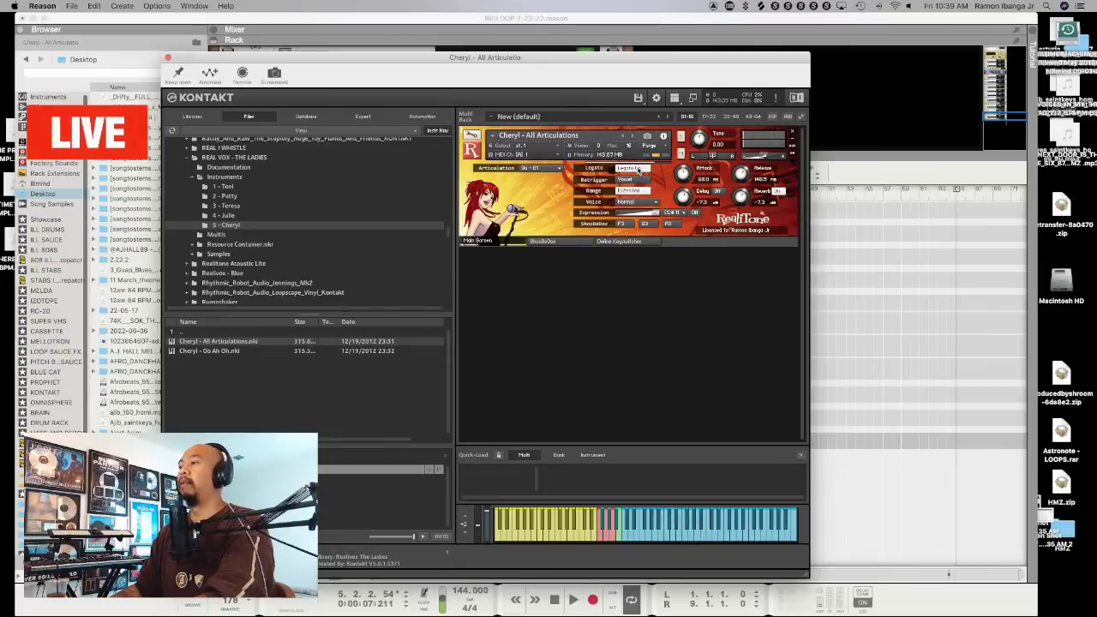
Audition the Ah - C1, Bah - F1 and Yeah - E3 articulations of the Cheryl vocal instrument
click(545, 169)
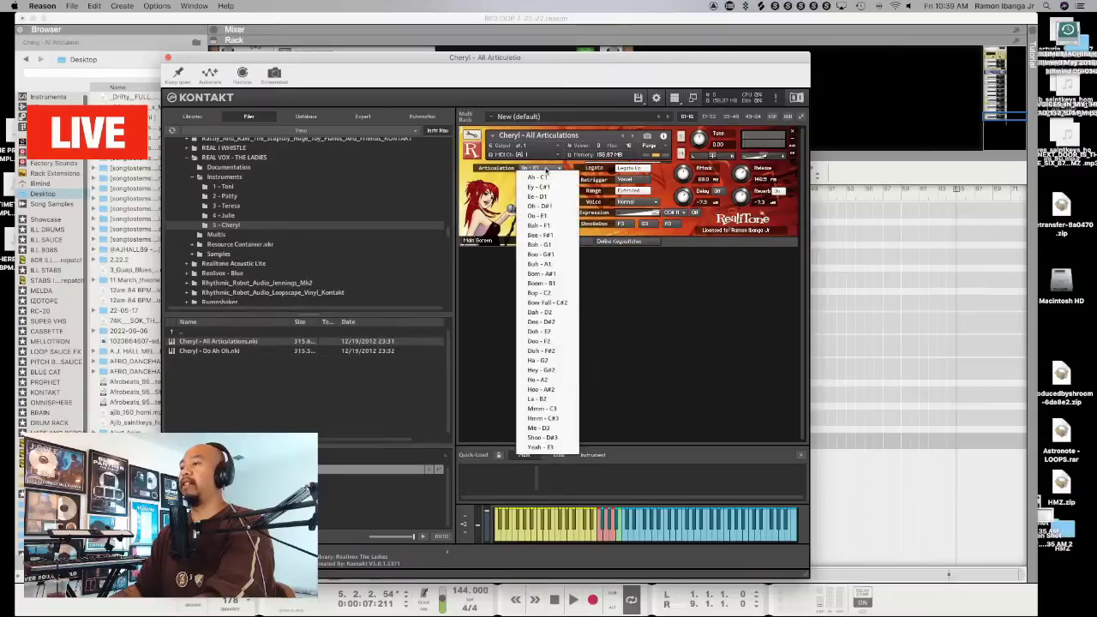
click(549, 182)
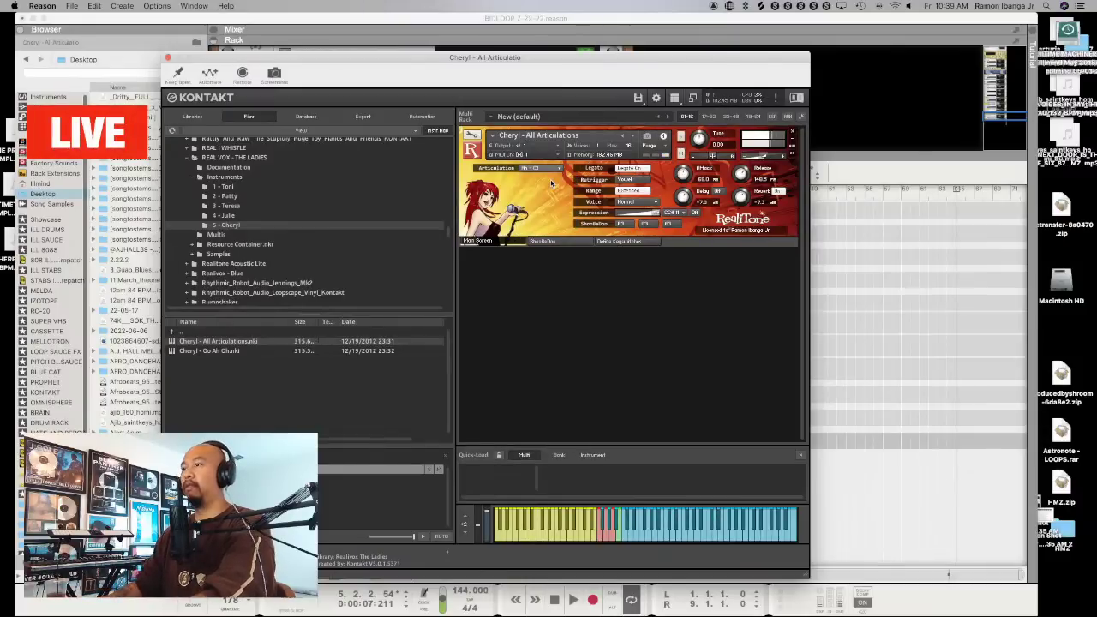
click(545, 169)
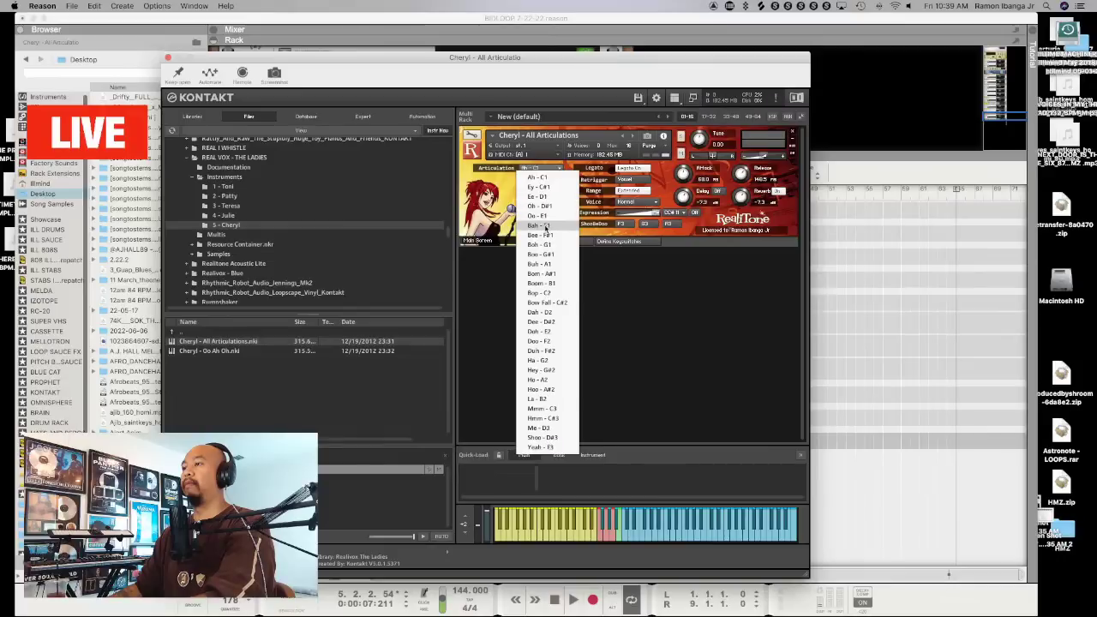
click(545, 226)
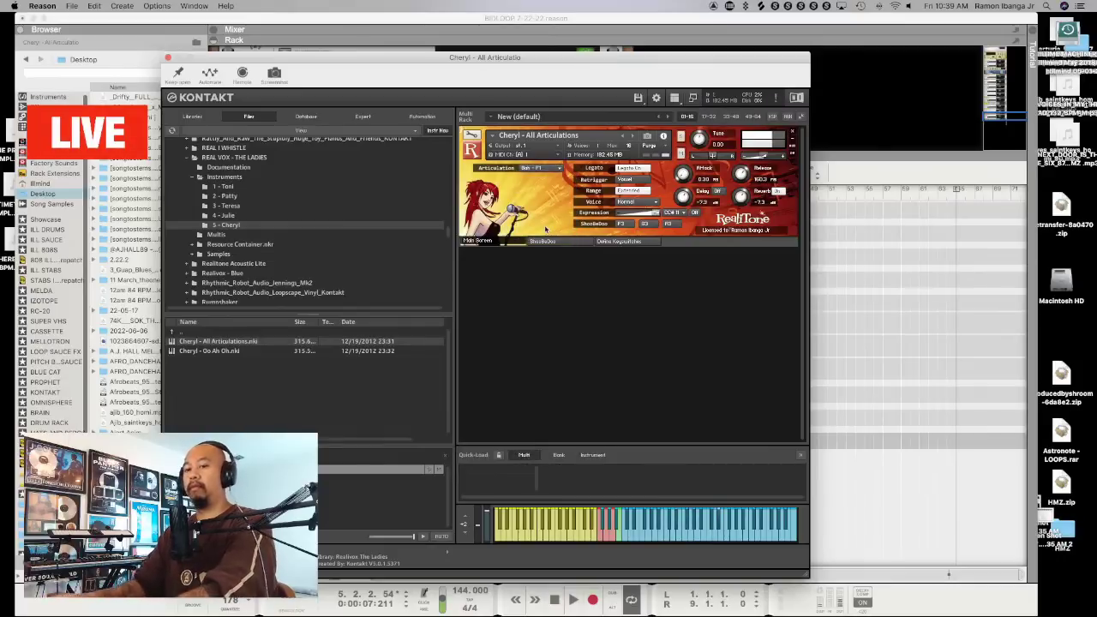
click(545, 169)
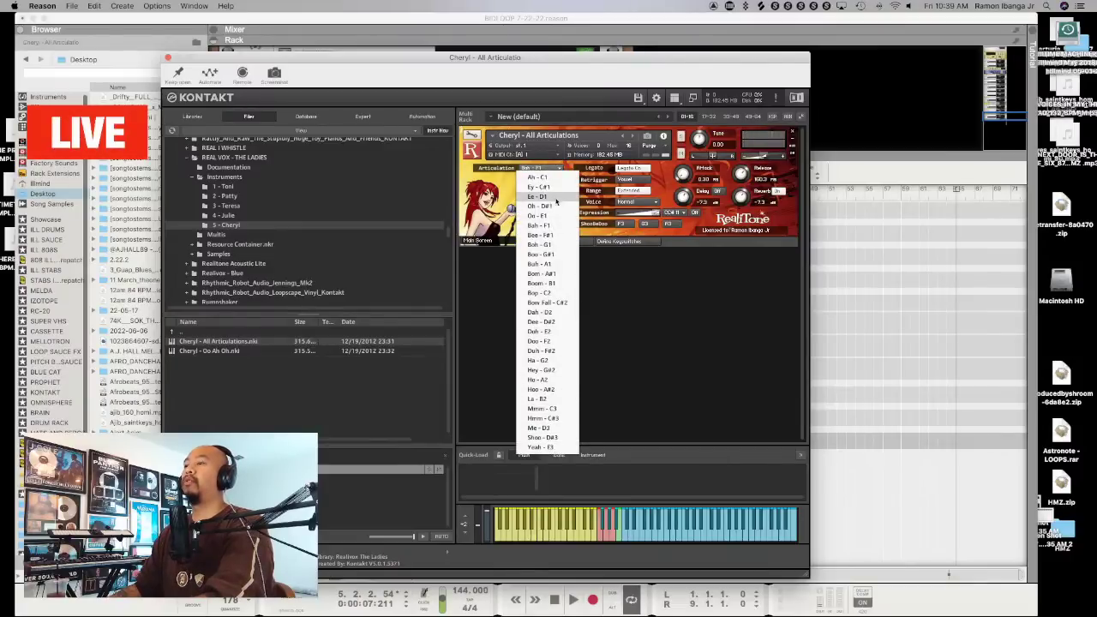
click(553, 446)
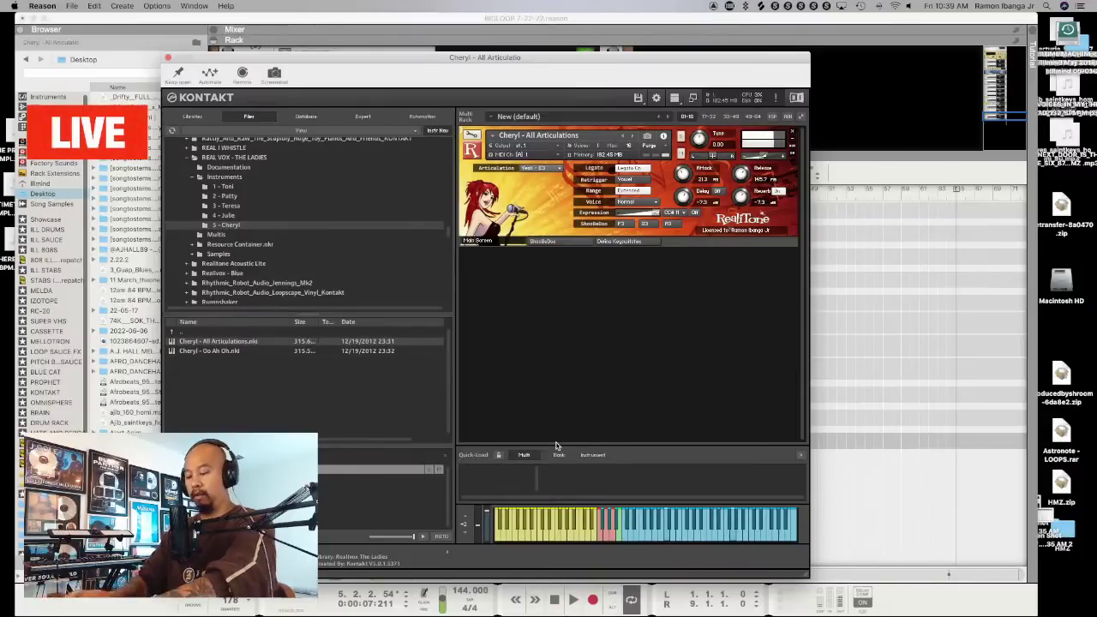
Start and stop the loop several times to try vocal ideas over it with the Yeah articulation
key(space)
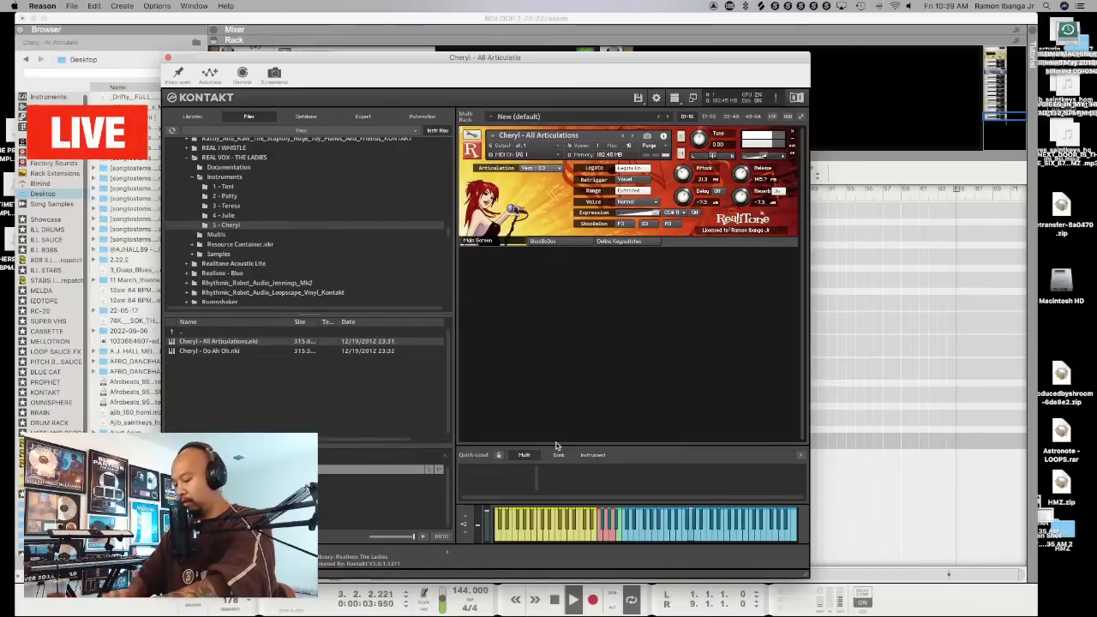
key(space)
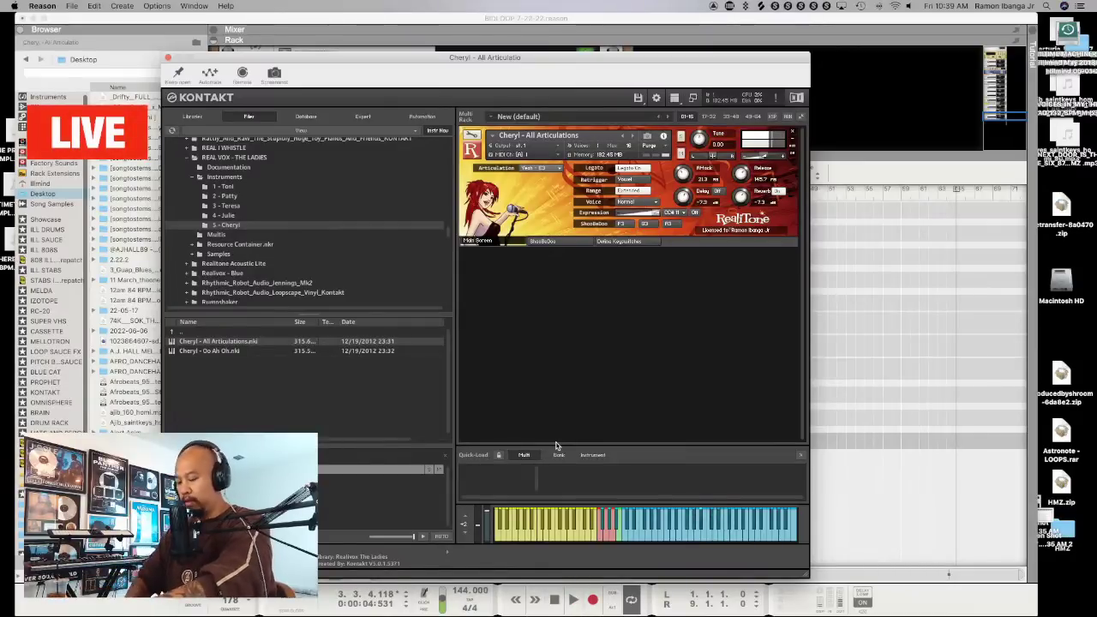
key(space)
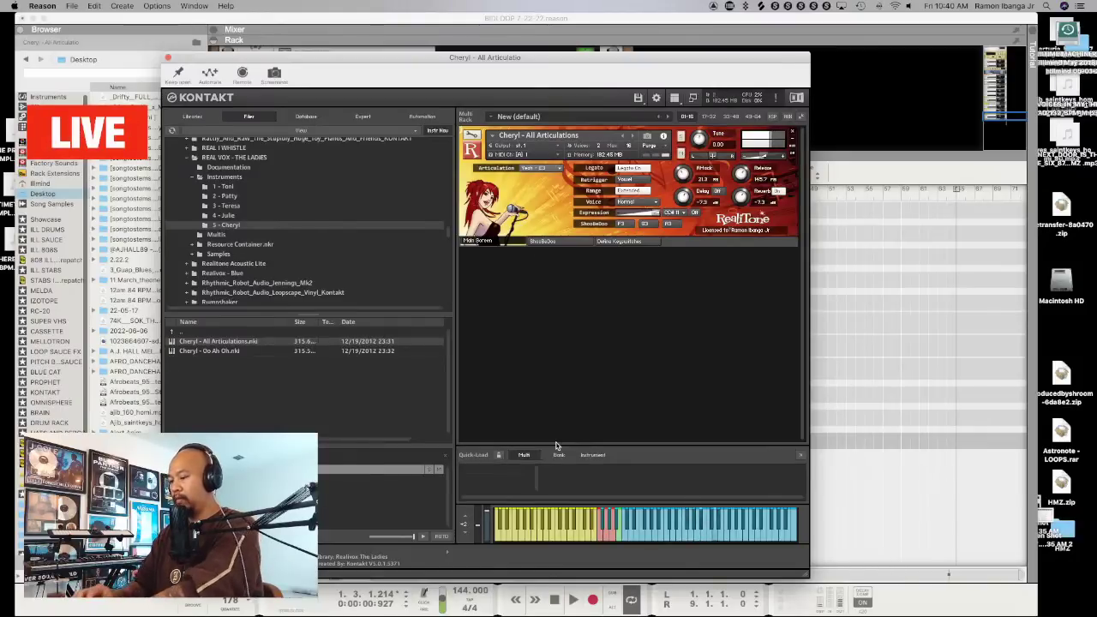
key(space)
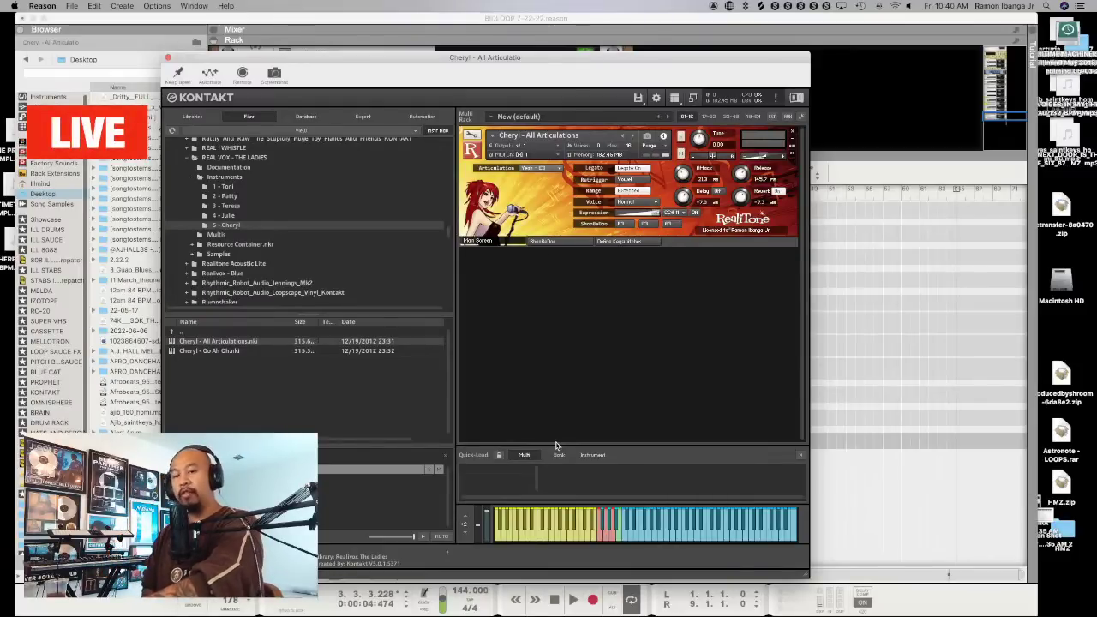
key(space)
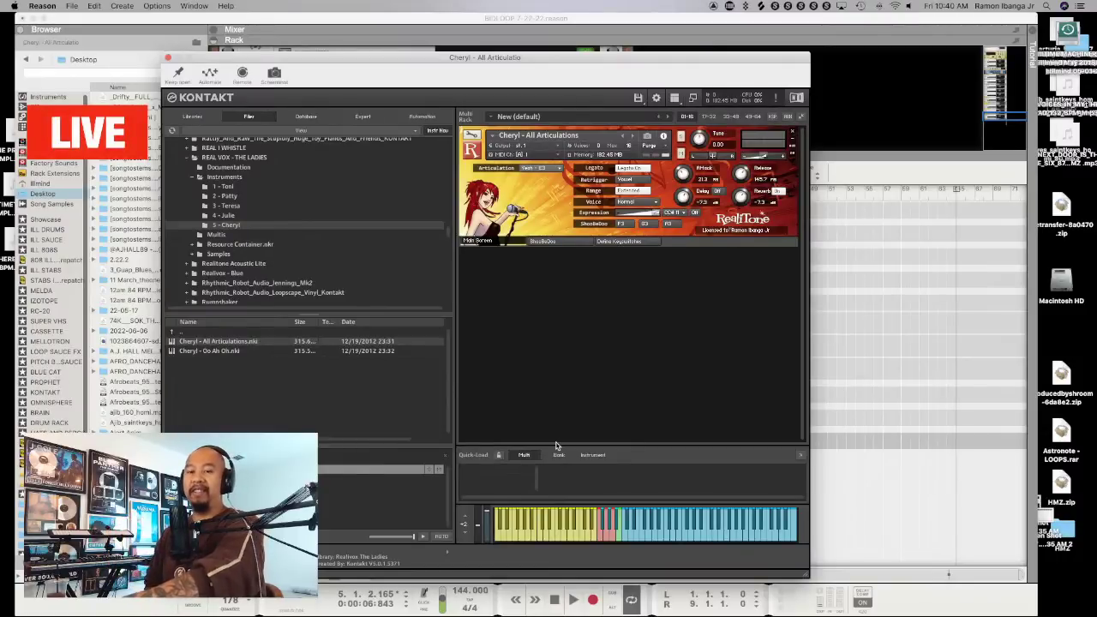
key(space)
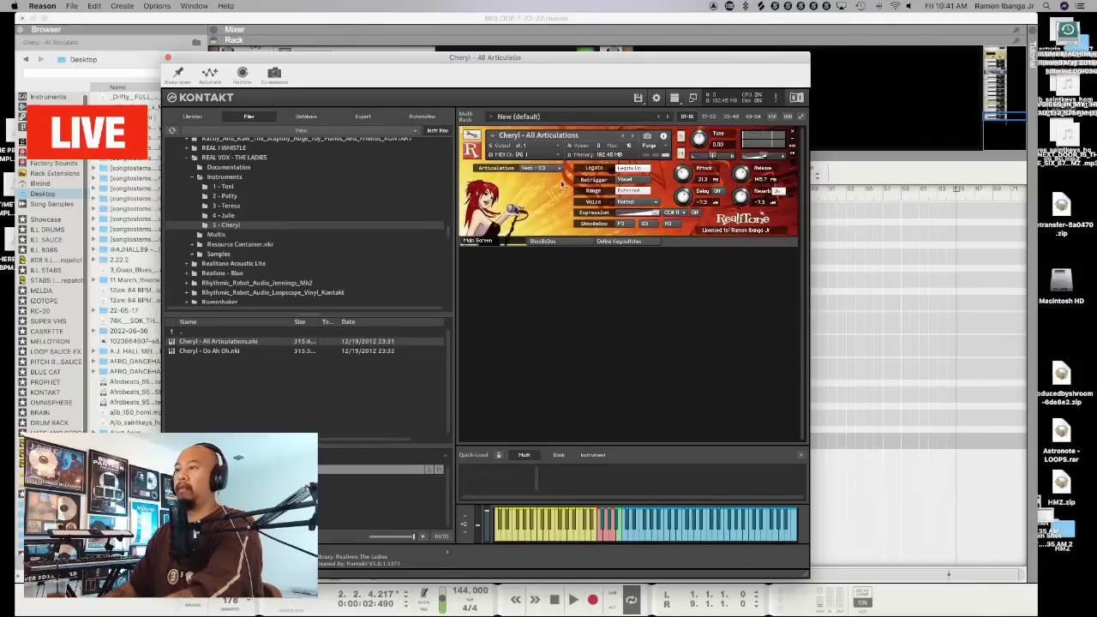
Try the Bow Fall - C#2 articulation of the Cheryl instrument against the playing loop
click(536, 168)
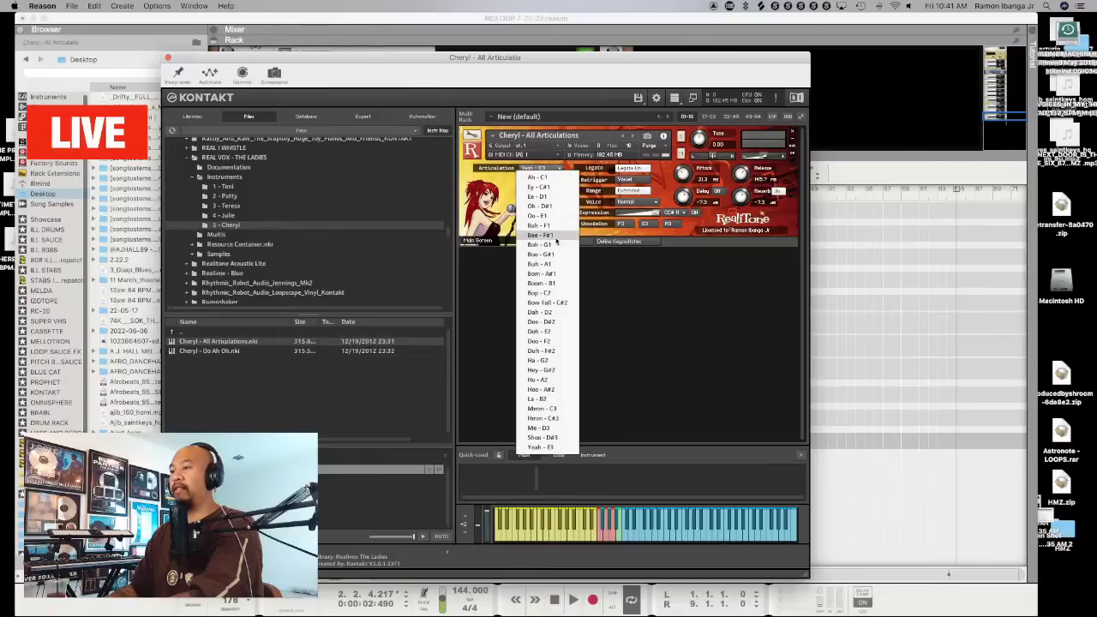
click(543, 302)
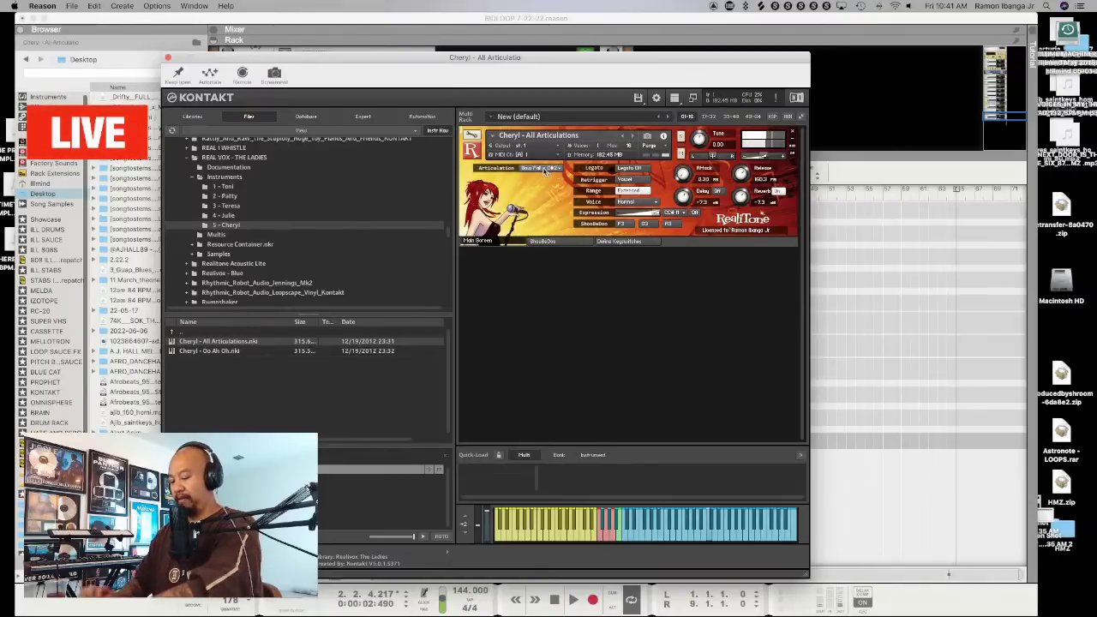
key(space)
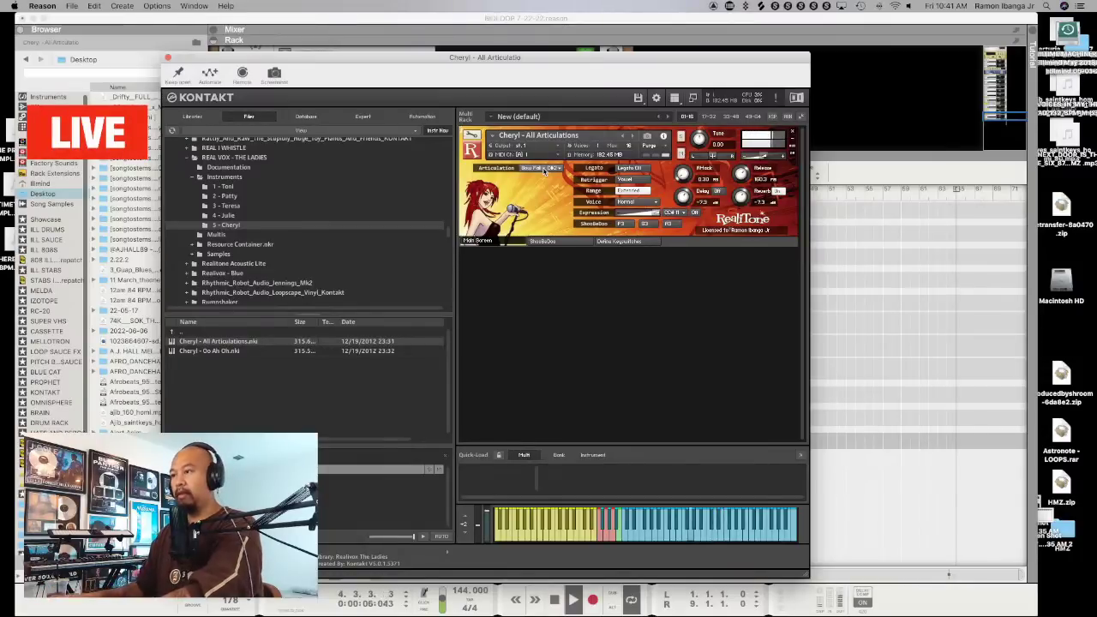
Set the Cheryl instrument's articulation to Hoo - A#2 and try it over the loop
click(537, 169)
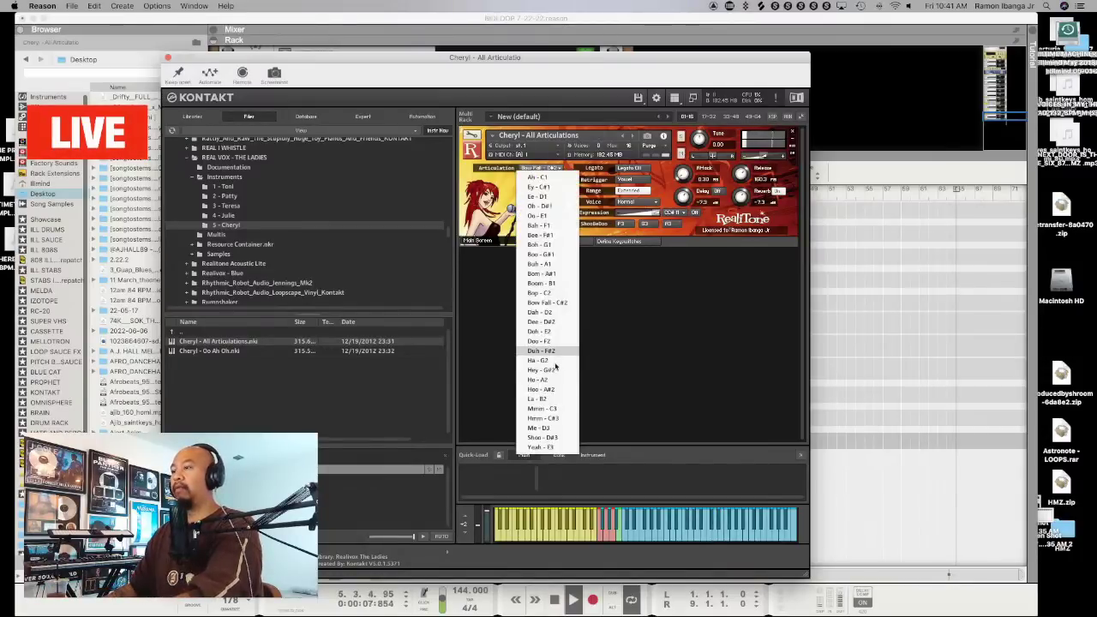
click(551, 390)
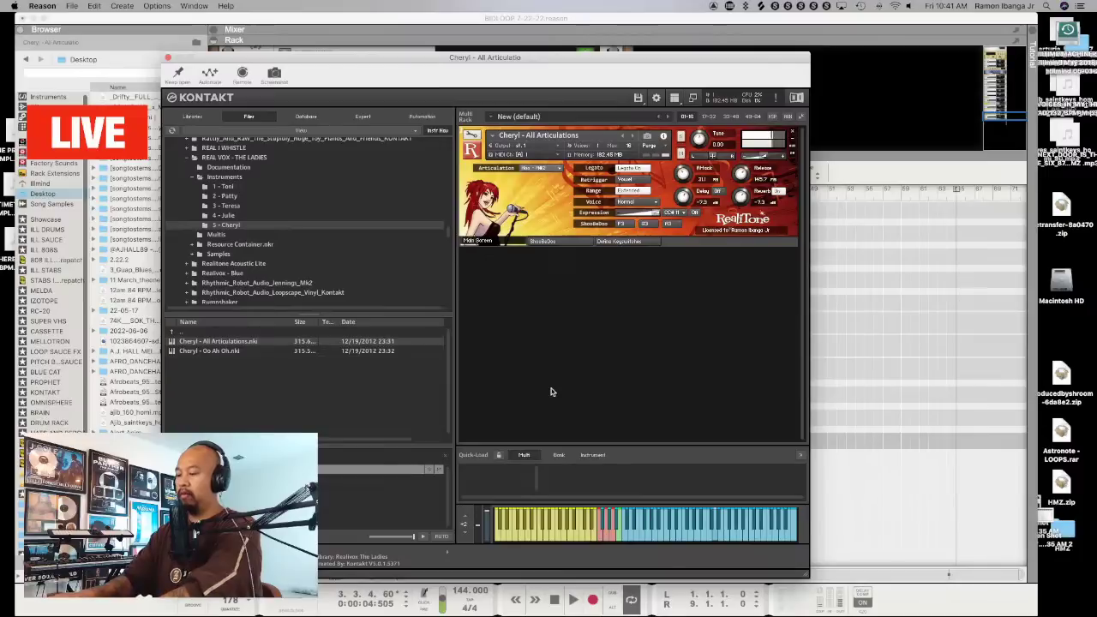
key(space)
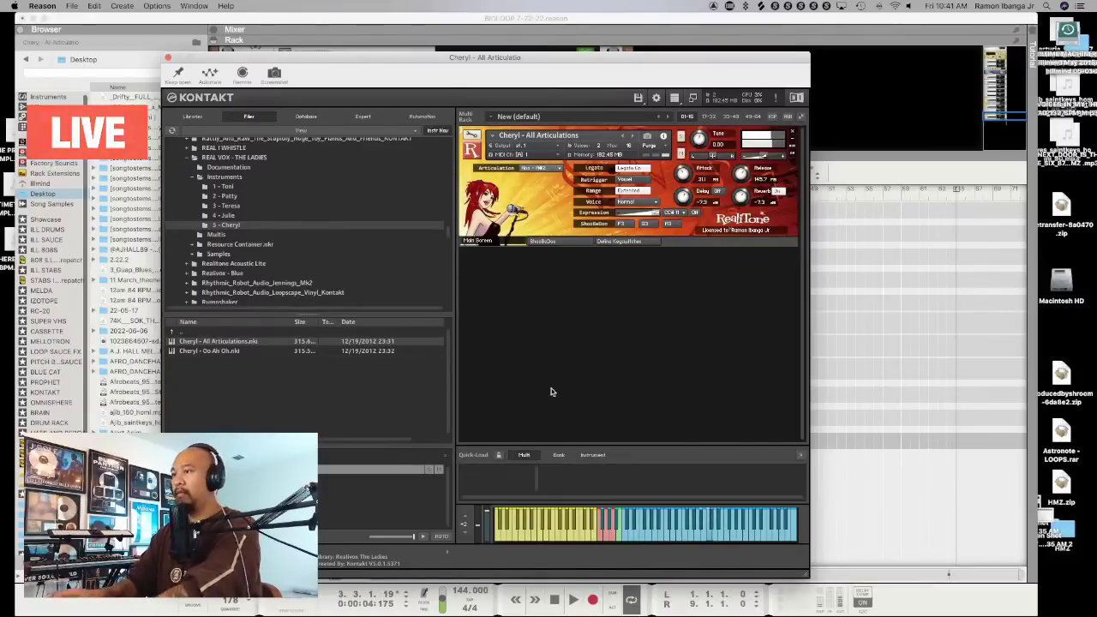
Close the Kontakt window and record an eight-bar vocal part on the Cheryl track from the start of bar 1
click(168, 60)
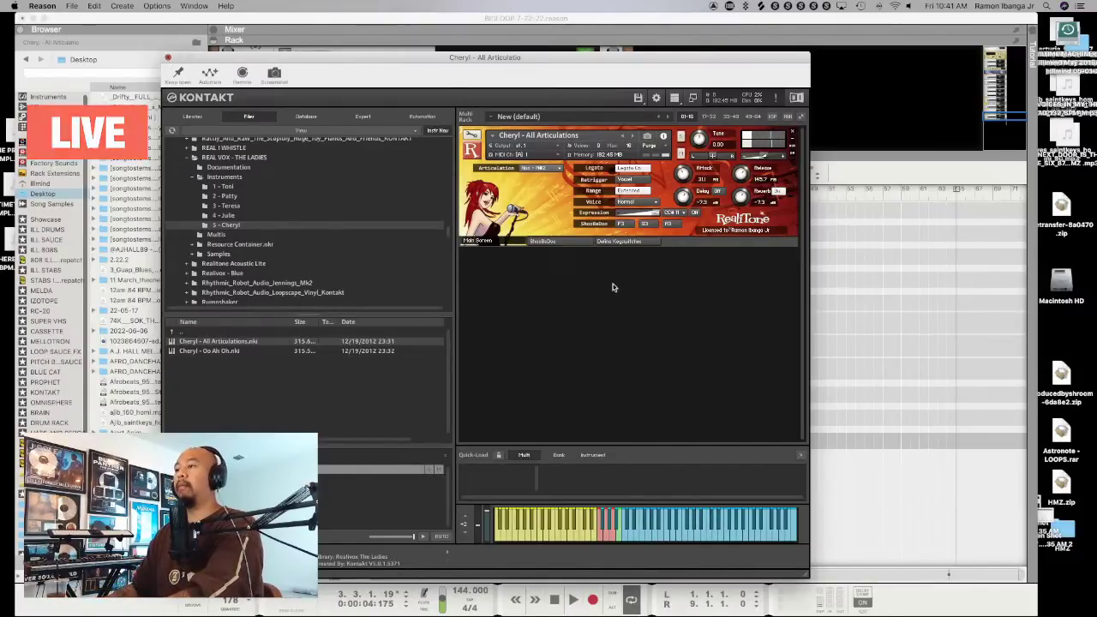
click(371, 194)
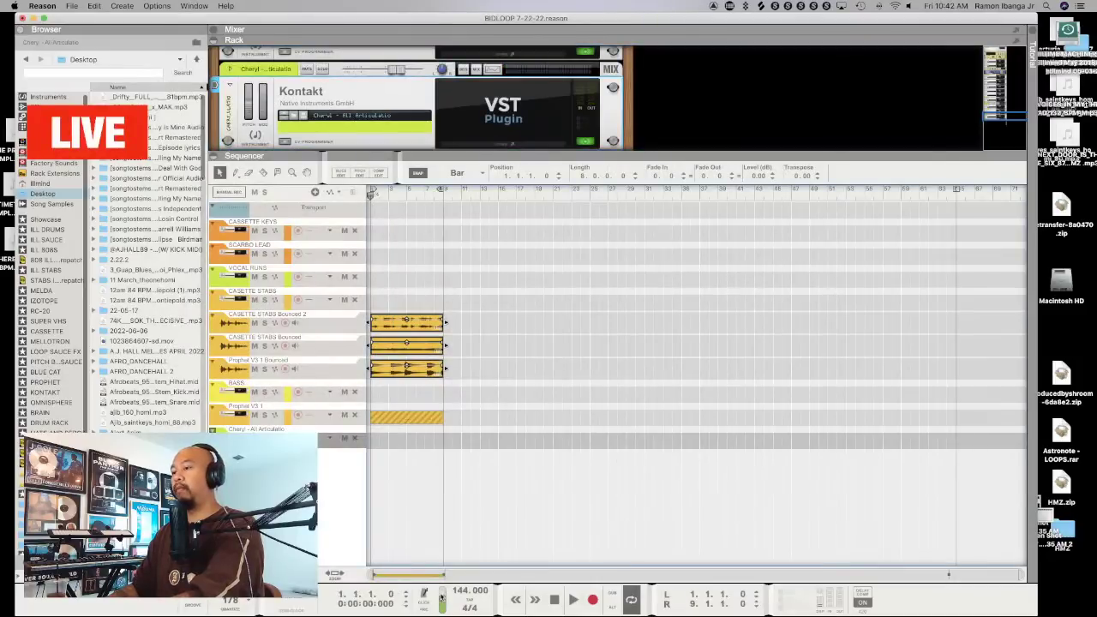
click(591, 600)
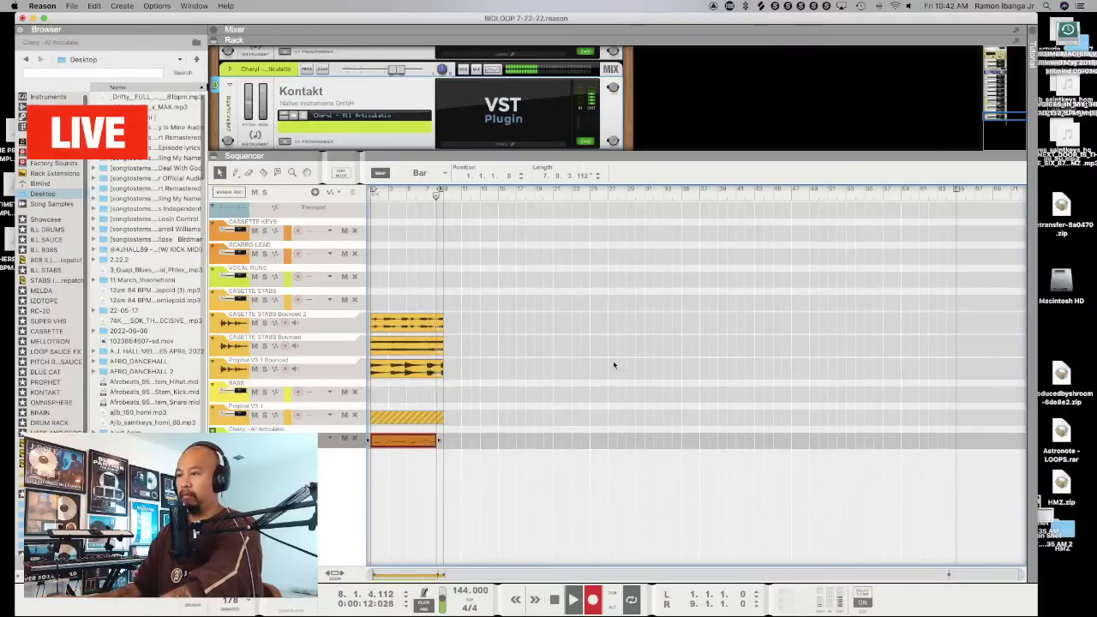
key(space)
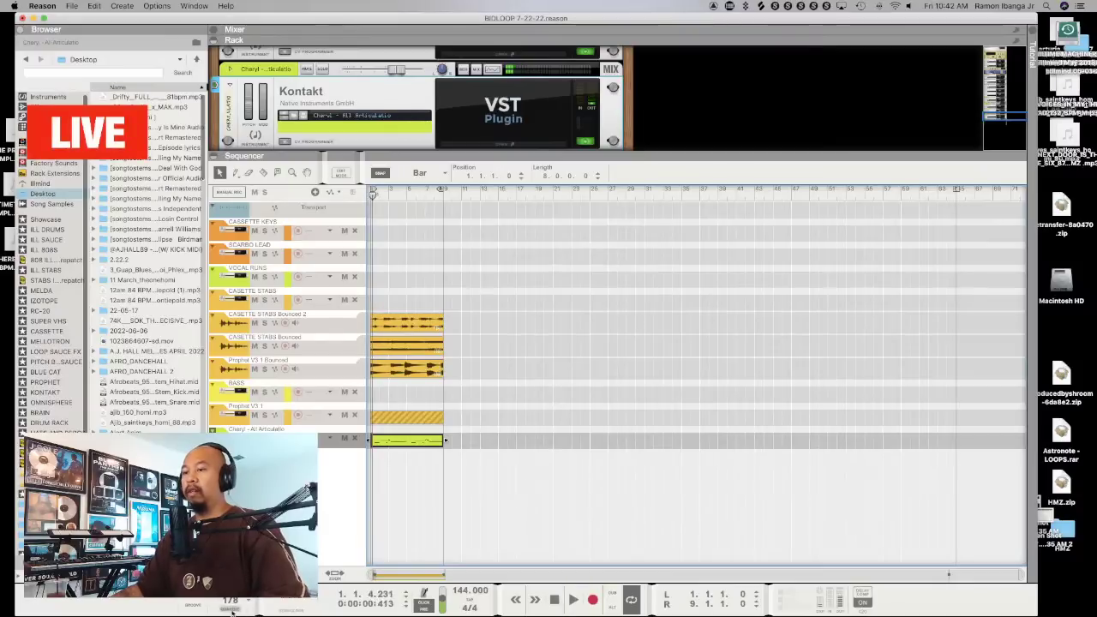
Play the recorded vocal from bar 1 and raise the Cheryl channel level to about 0.49 dB
click(367, 193)
key(space)
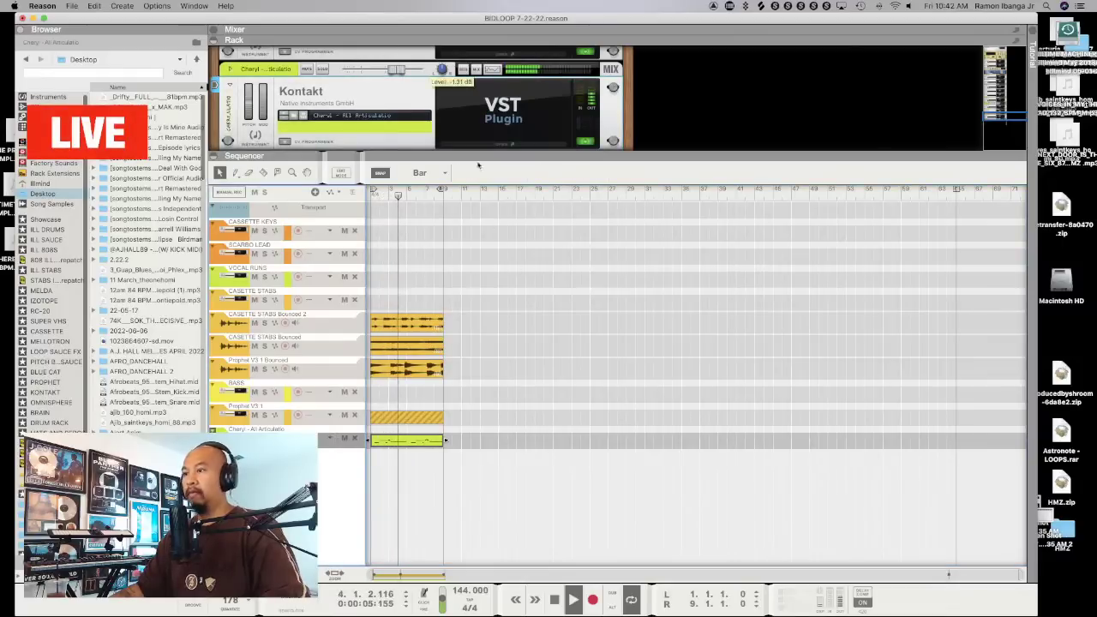
drag(405, 72, 407, 73)
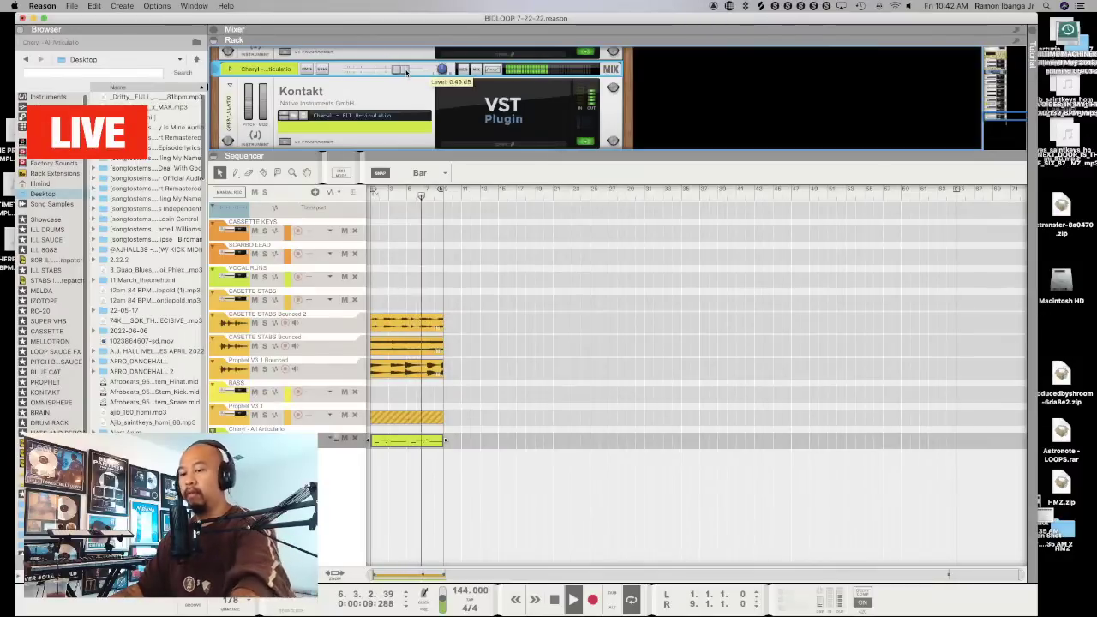
key(XF86AudioLowerVolume)
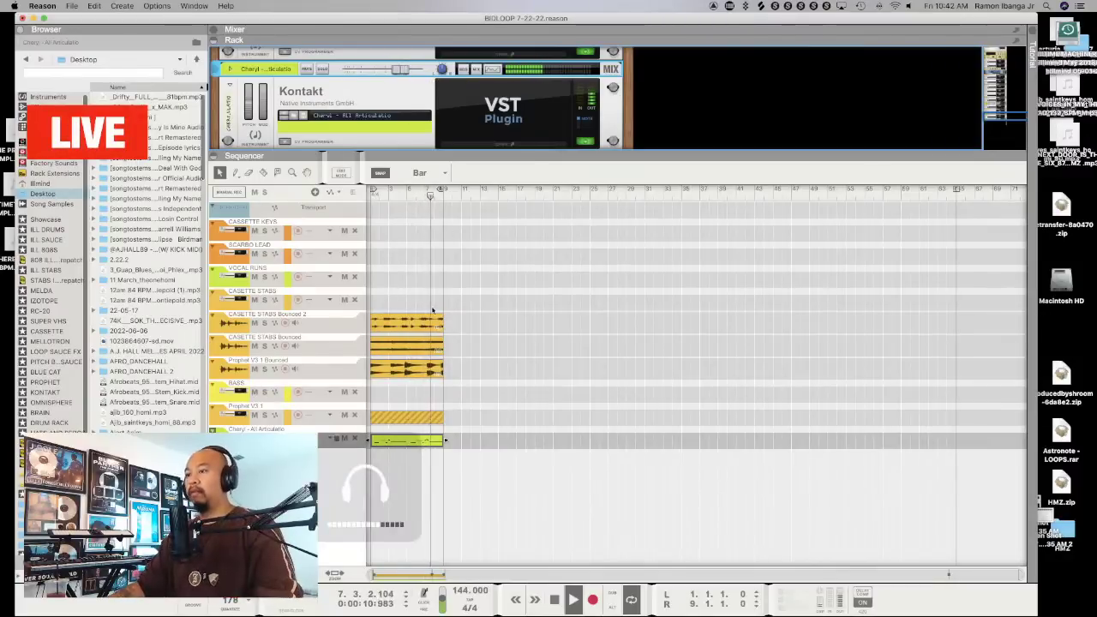
key(space)
Bounce the Cheryl vocal's mixer channel to a new audio track and return the song position to bar 1
right_click(410, 368)
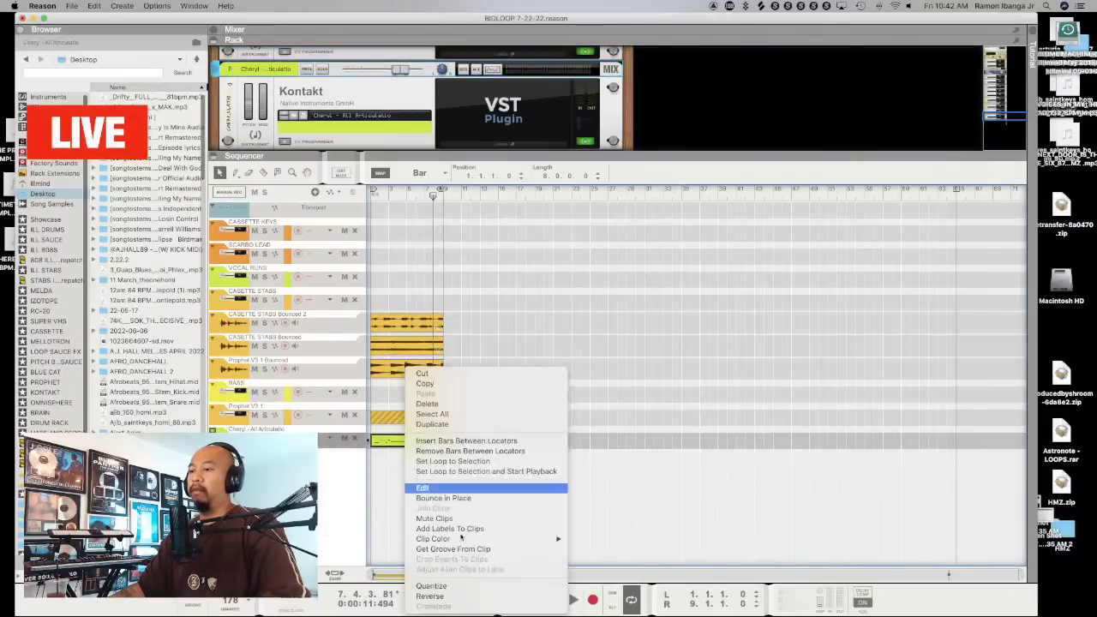
click(488, 315)
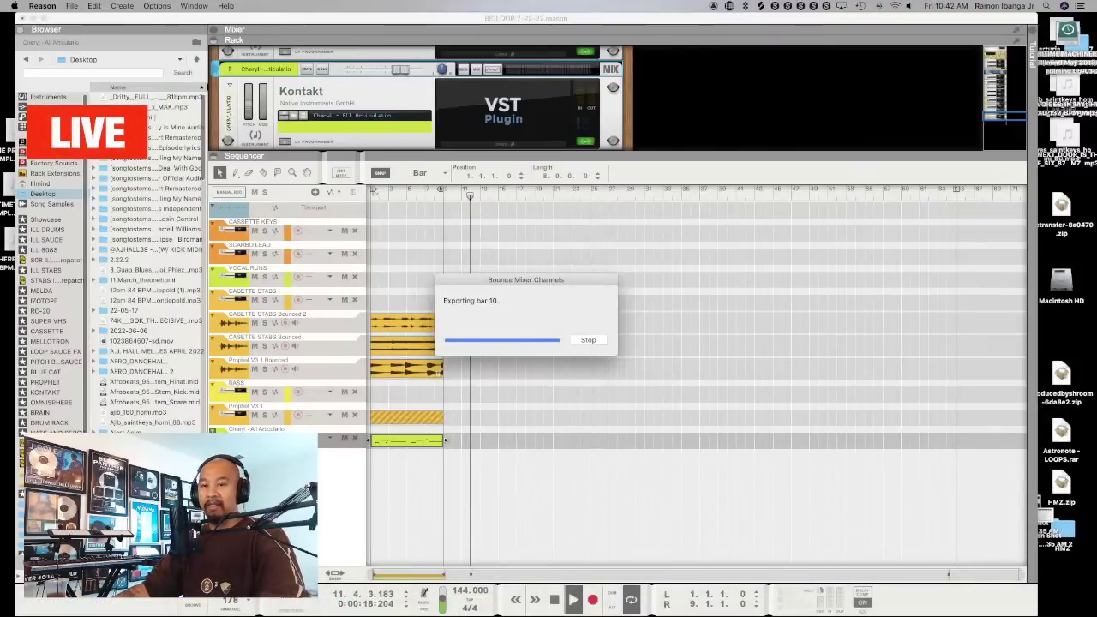
click(371, 197)
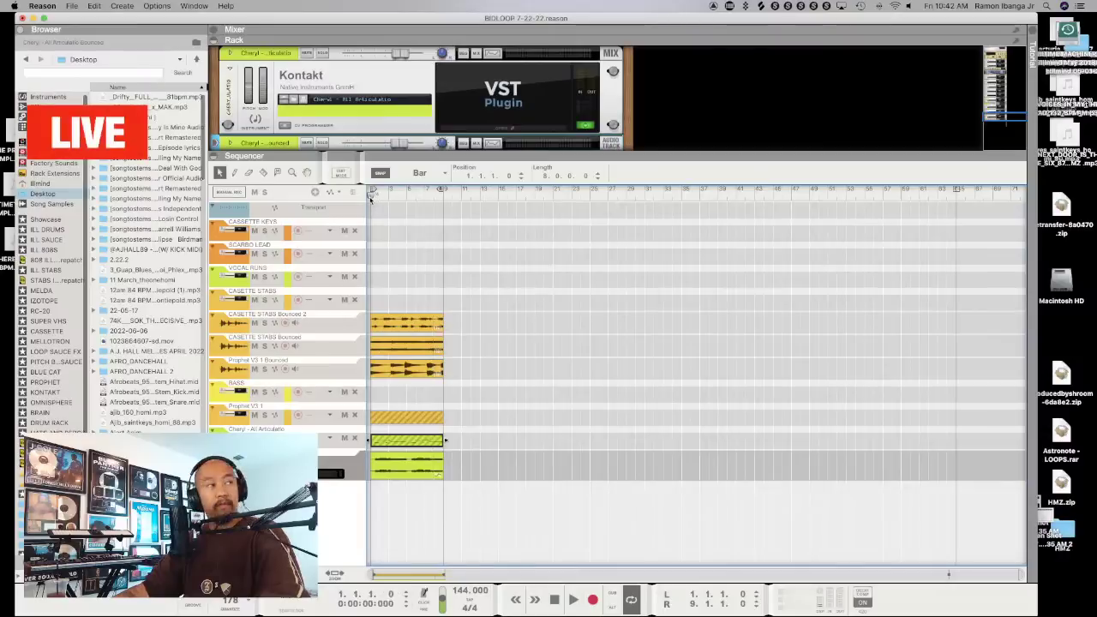
Move the bounced Cheryl track below Prophet V3 1 Bounced, and select all four bounced audio clips during loop playback
drag(230, 369, 230, 383)
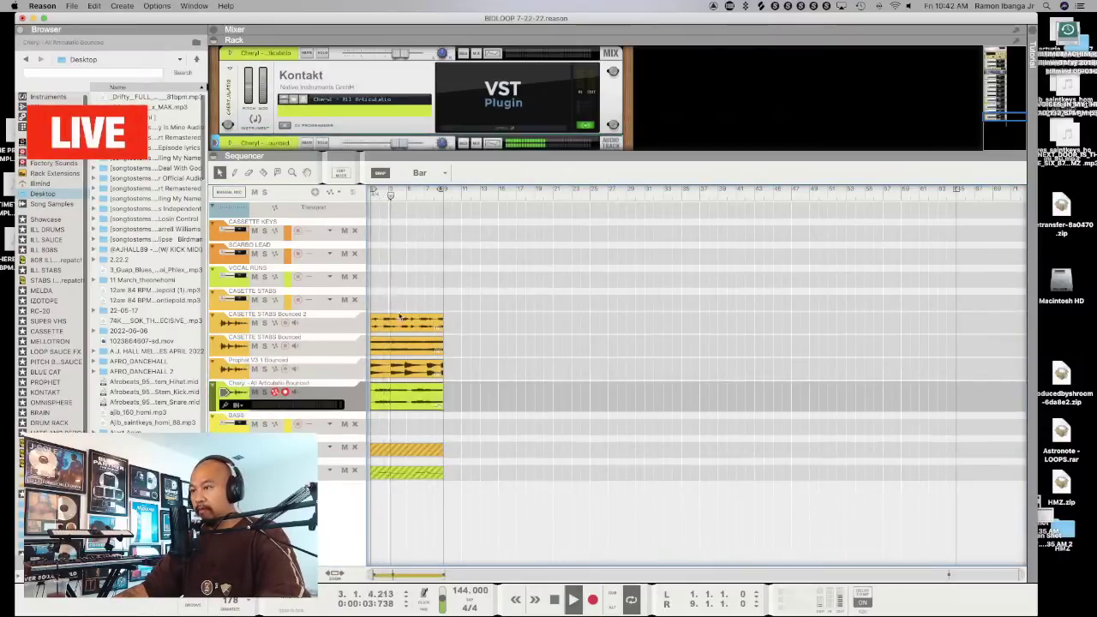
drag(390, 289, 410, 420)
key(space)
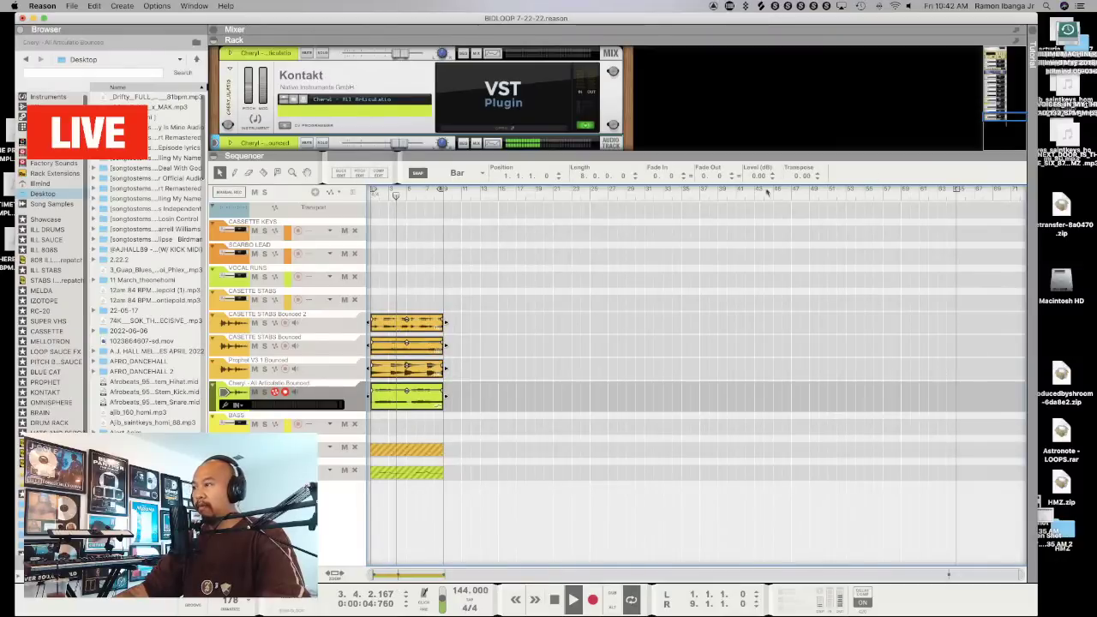
key(space)
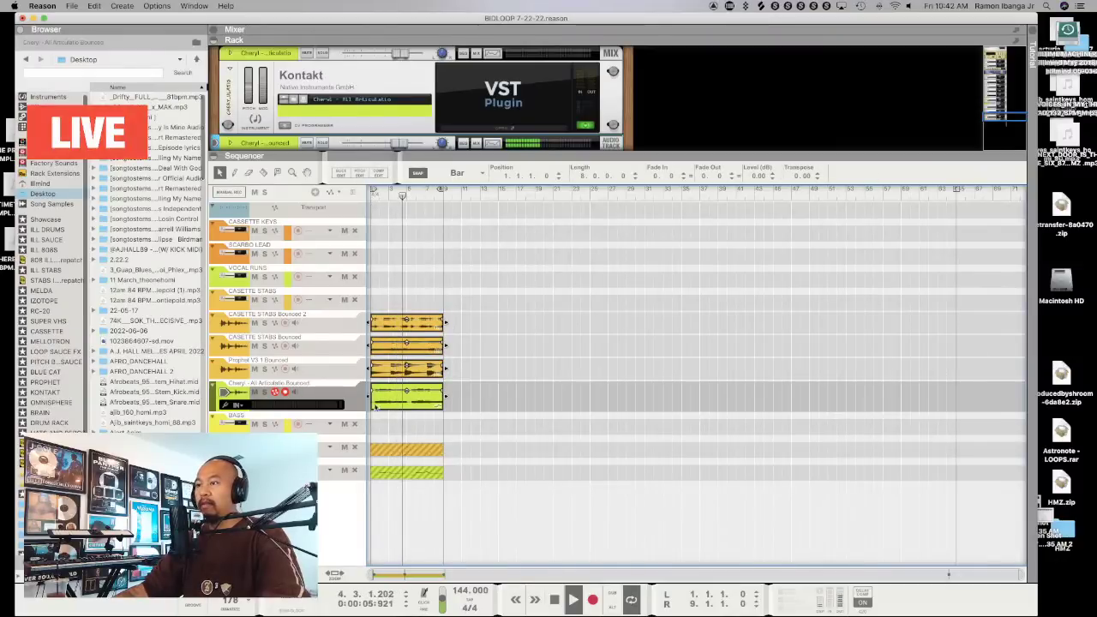
Add a second Kontakt instrument from the KONTAKT favorites, with the rack area reduced to show more sequencer tracks
drag(431, 172, 431, 234)
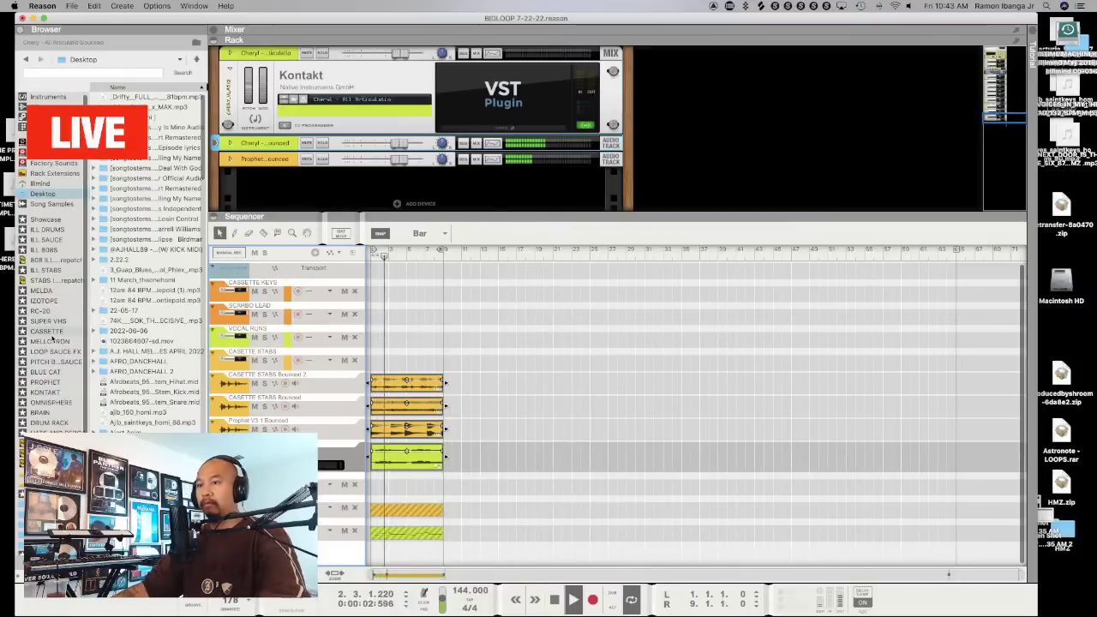
click(60, 393)
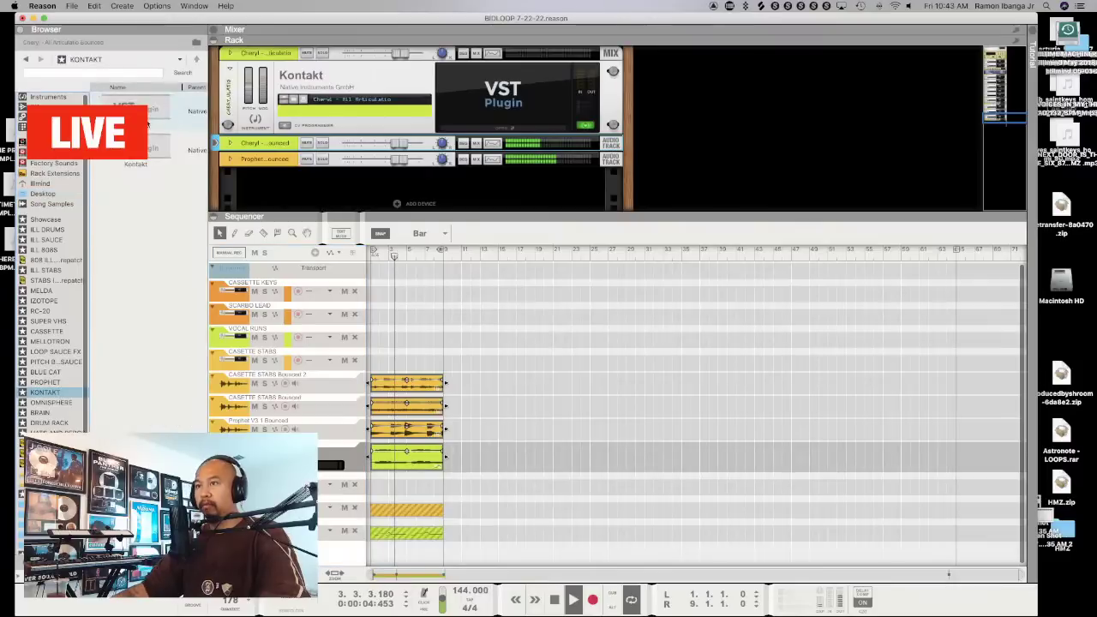
drag(348, 215, 347, 103)
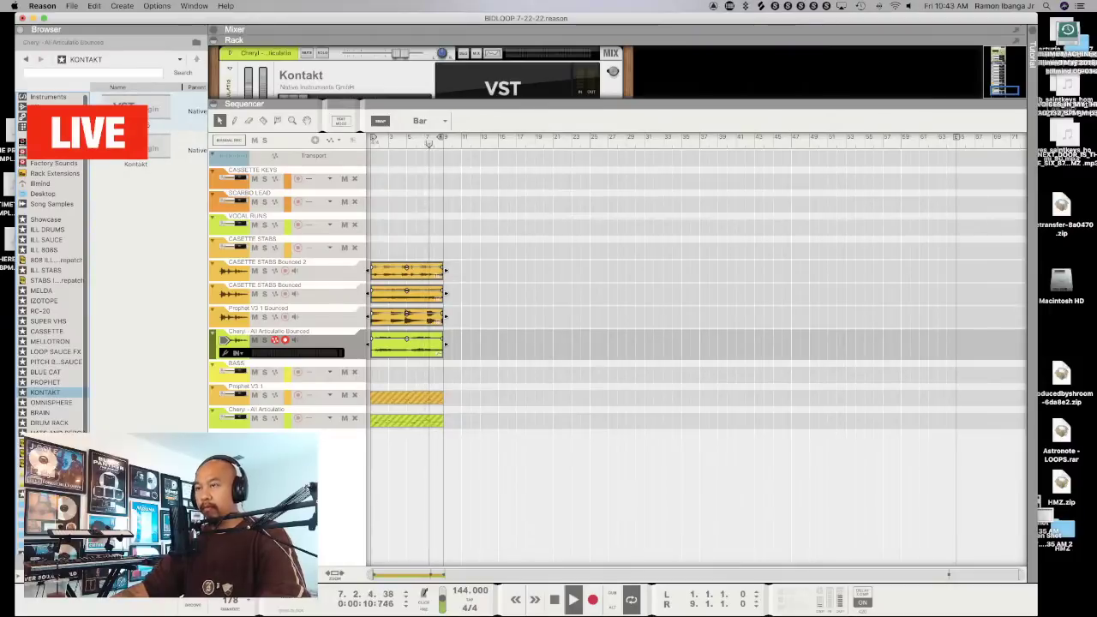
double_click(135, 164)
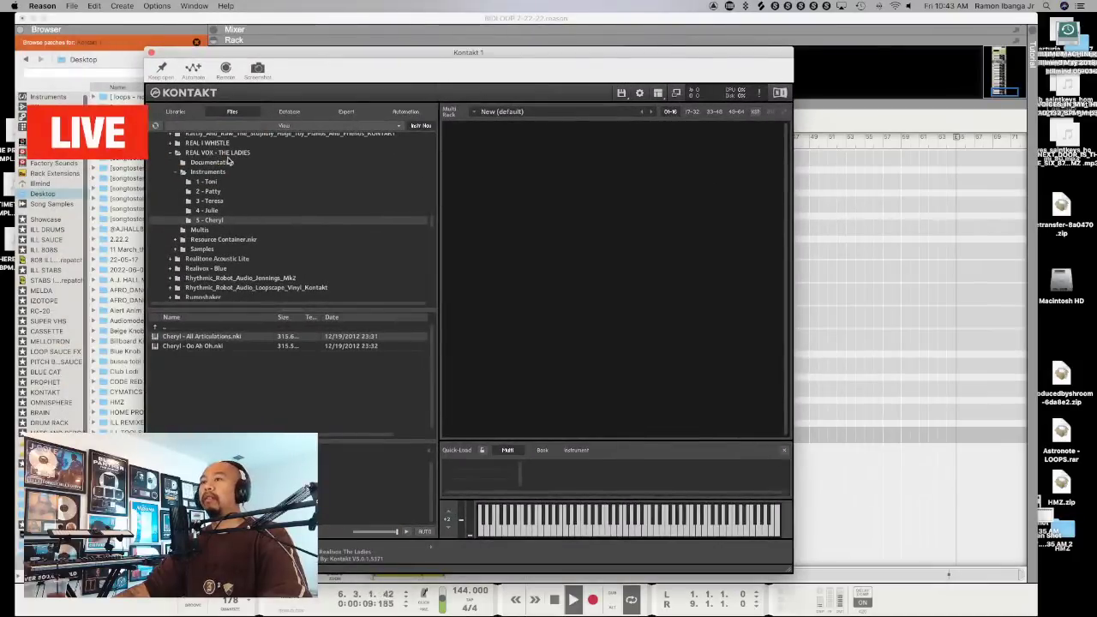
Load texture mozaik v1_02.nki from the CASSETTE MOZAIK TEXTURES folder inside CASSETTE SYNTHS INSANITY
click(175, 112)
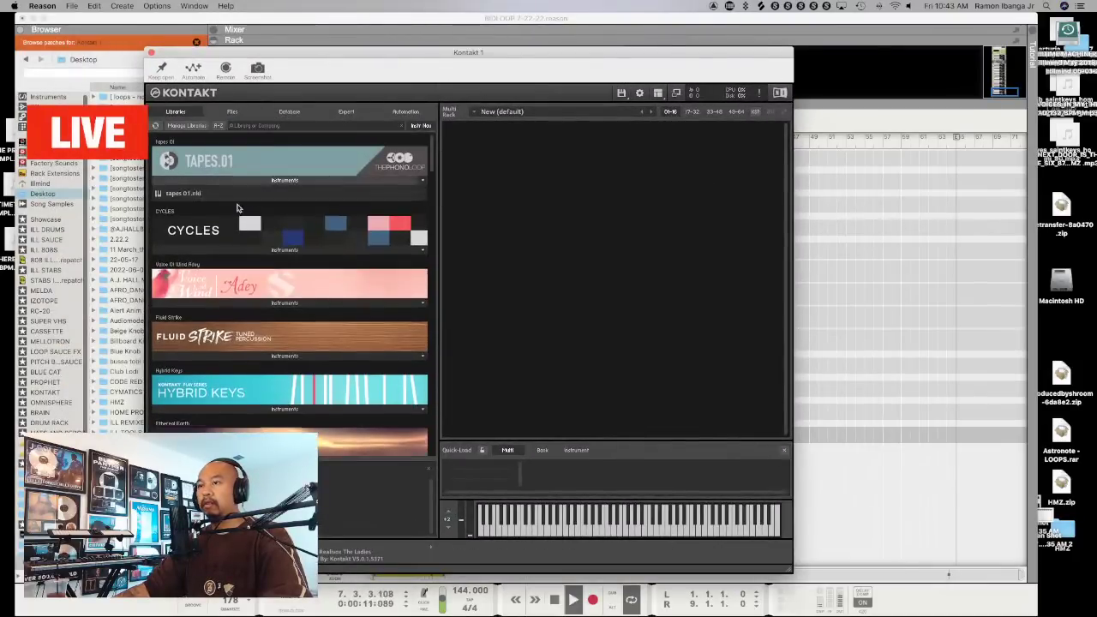
click(228, 114)
scroll(294, 244, up, 15)
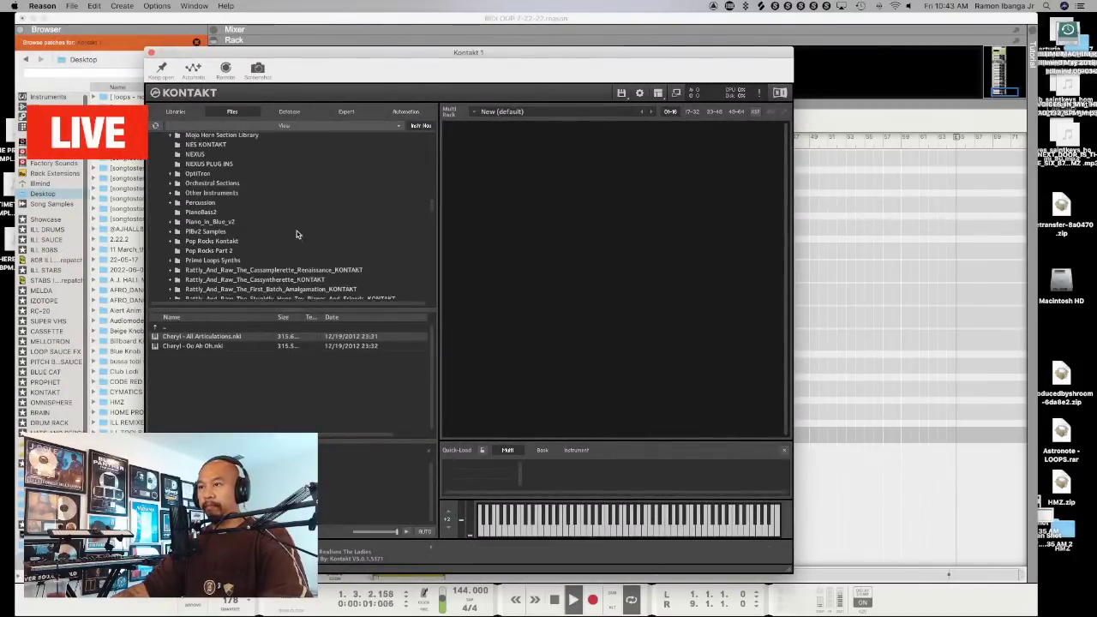
scroll(297, 232, up, 5)
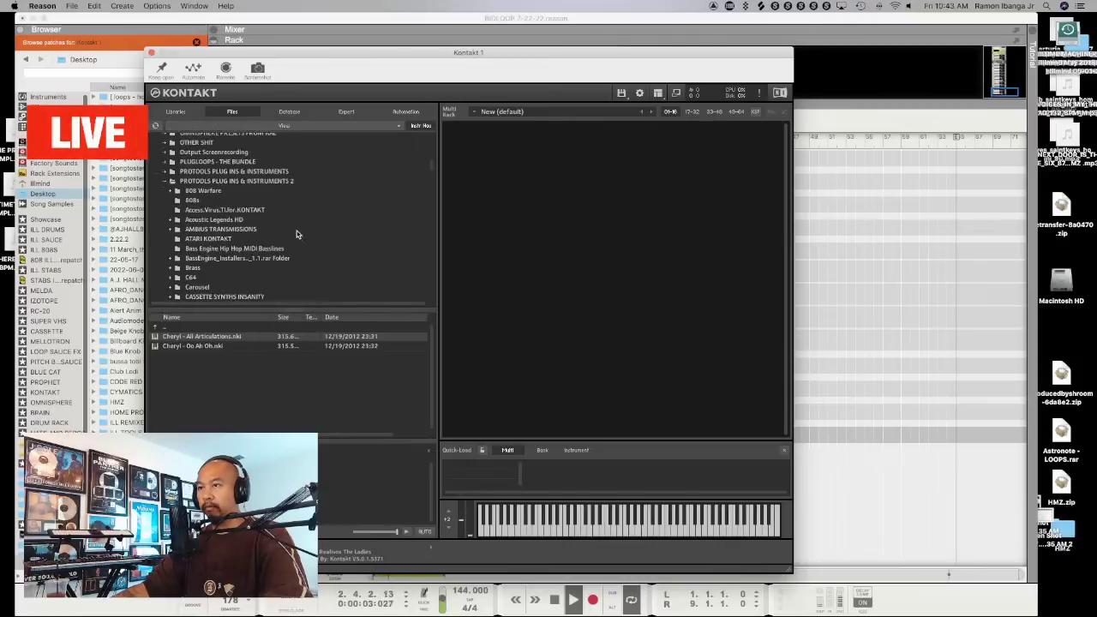
click(243, 255)
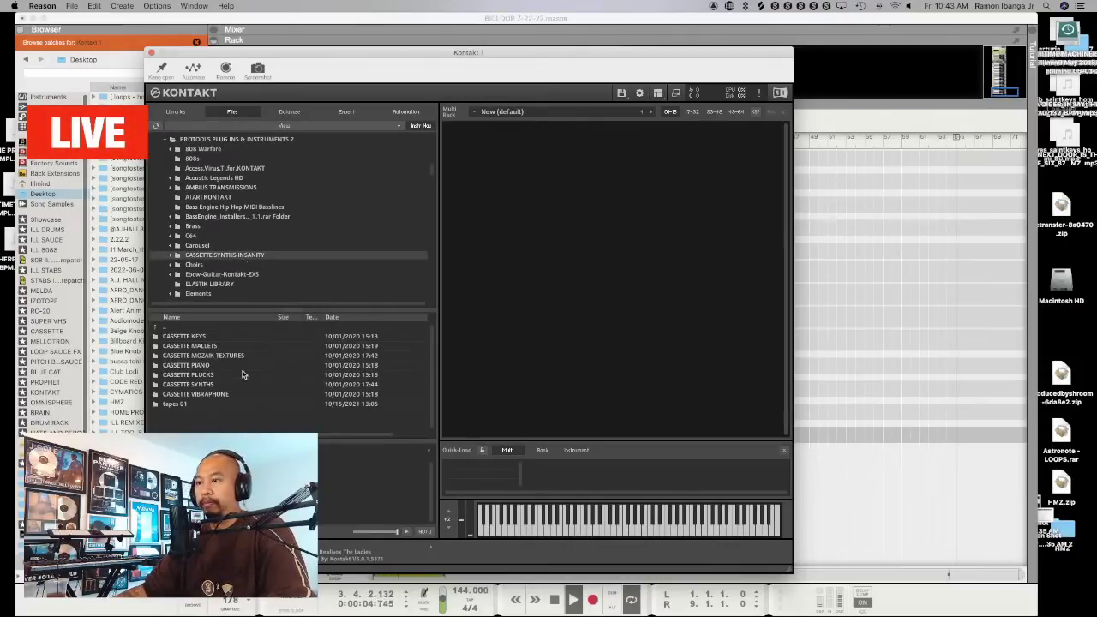
double_click(217, 356)
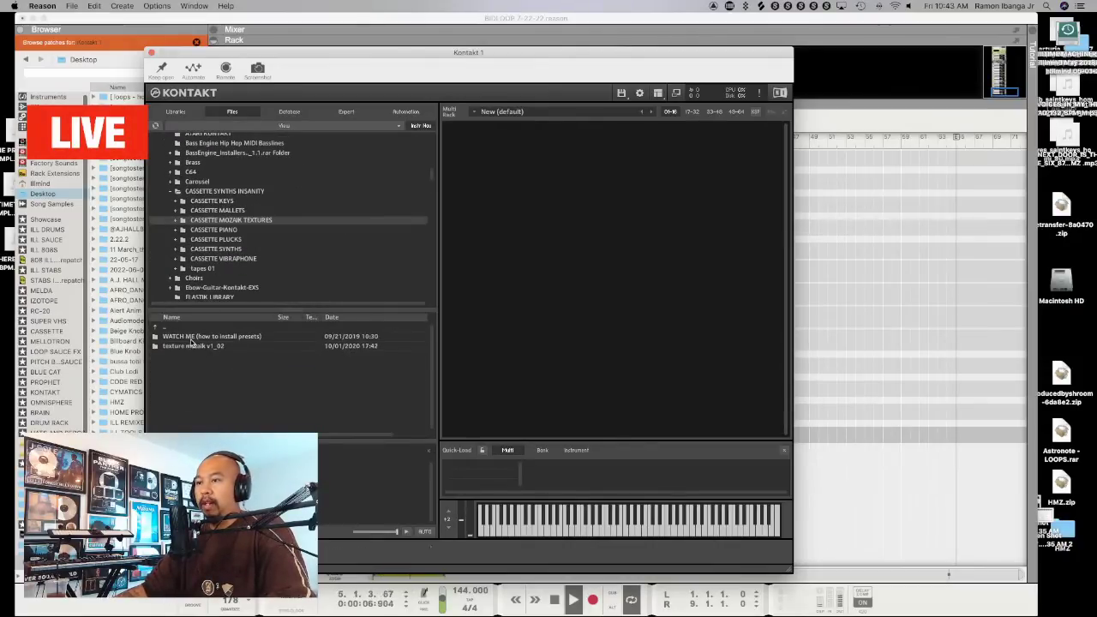
double_click(193, 346)
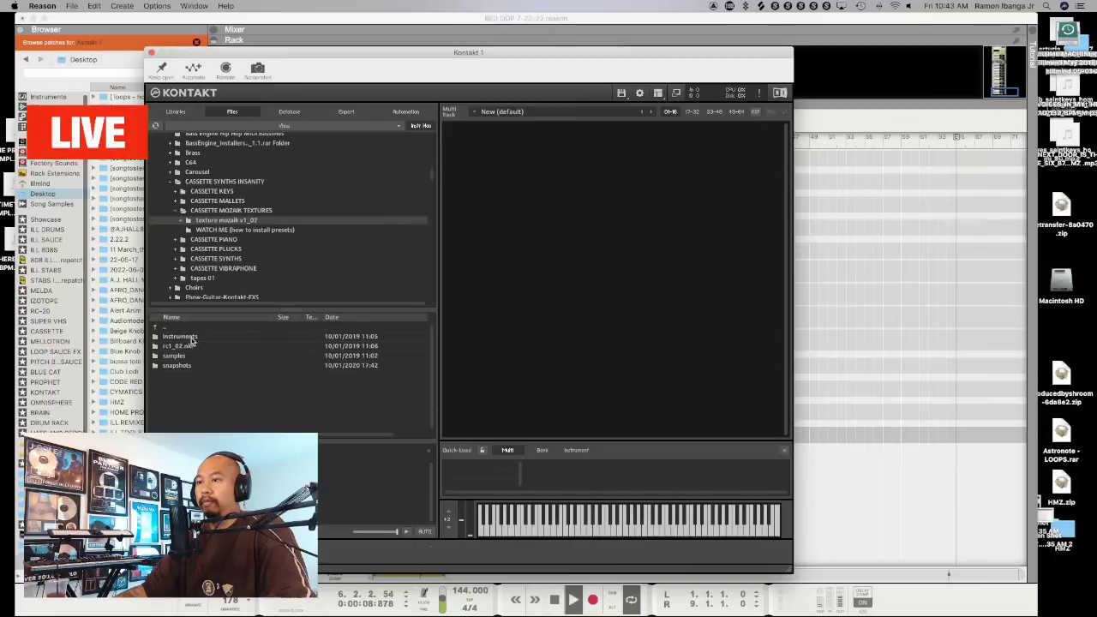
double_click(205, 336)
click(198, 339)
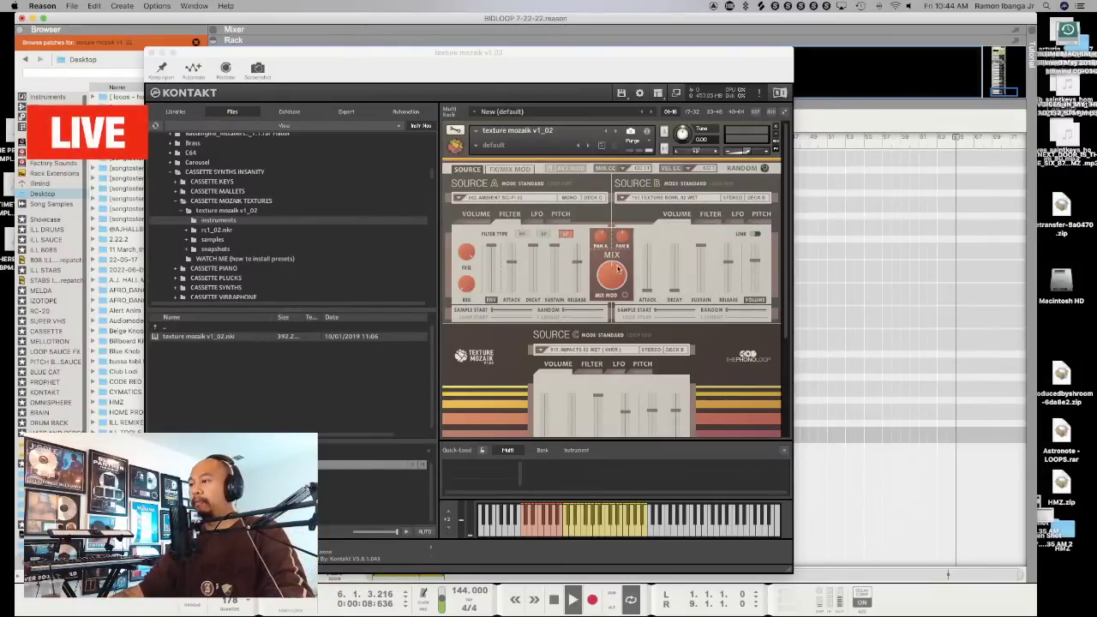
Audition the cluster pizzacato 01 snapshot, switch the texture mozaik instrument to demo 04 - track 04, and close its window
click(479, 148)
scroll(547, 377, down, 2)
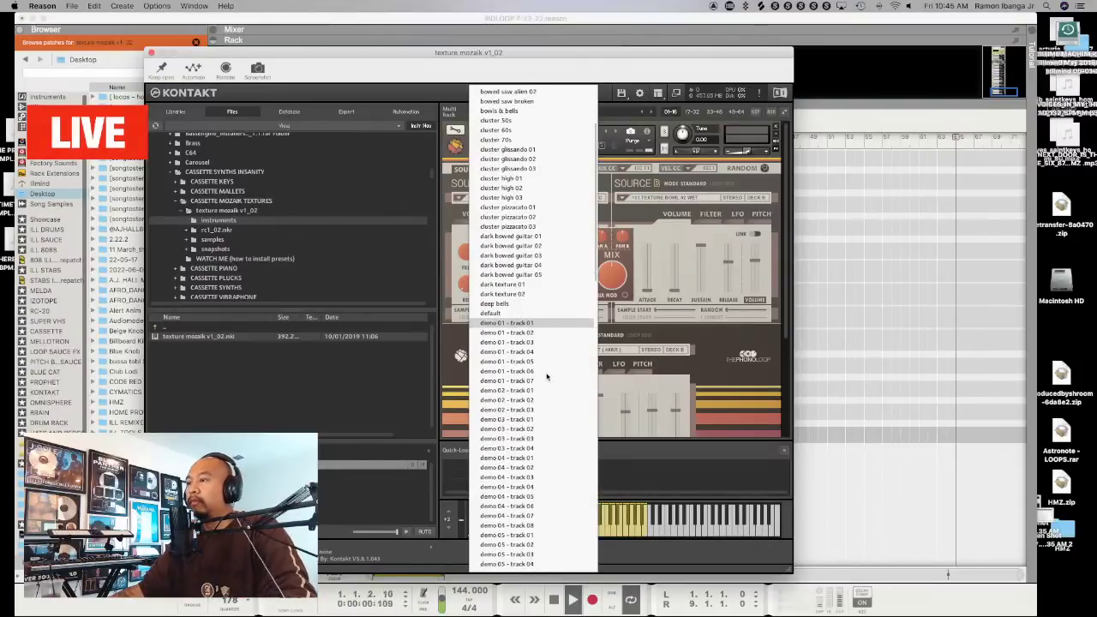
click(529, 208)
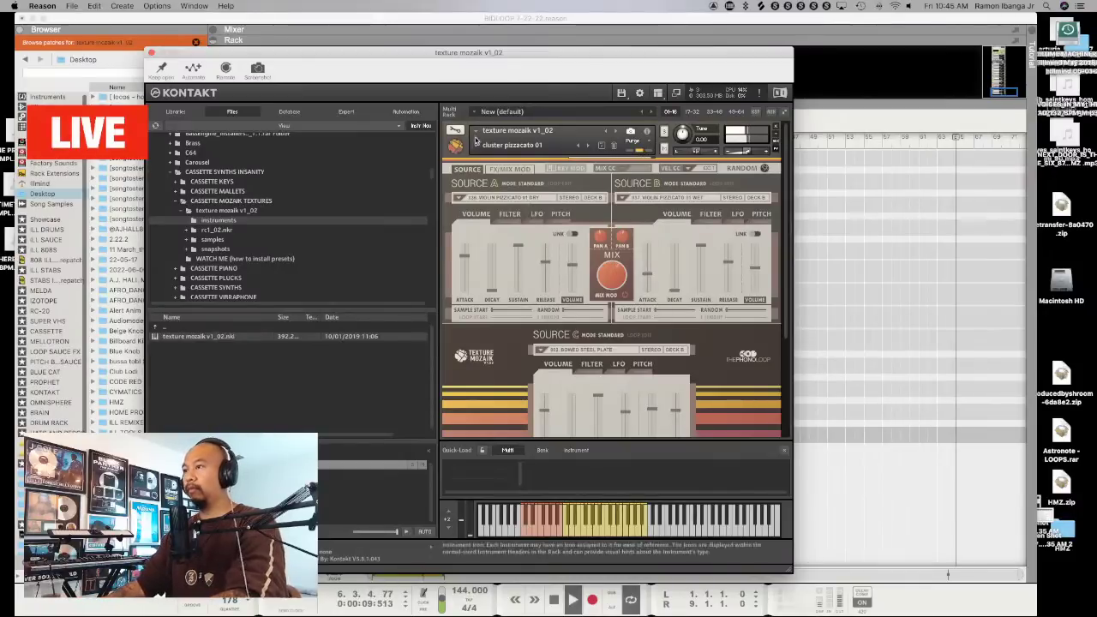
click(512, 145)
scroll(506, 257, down, 10)
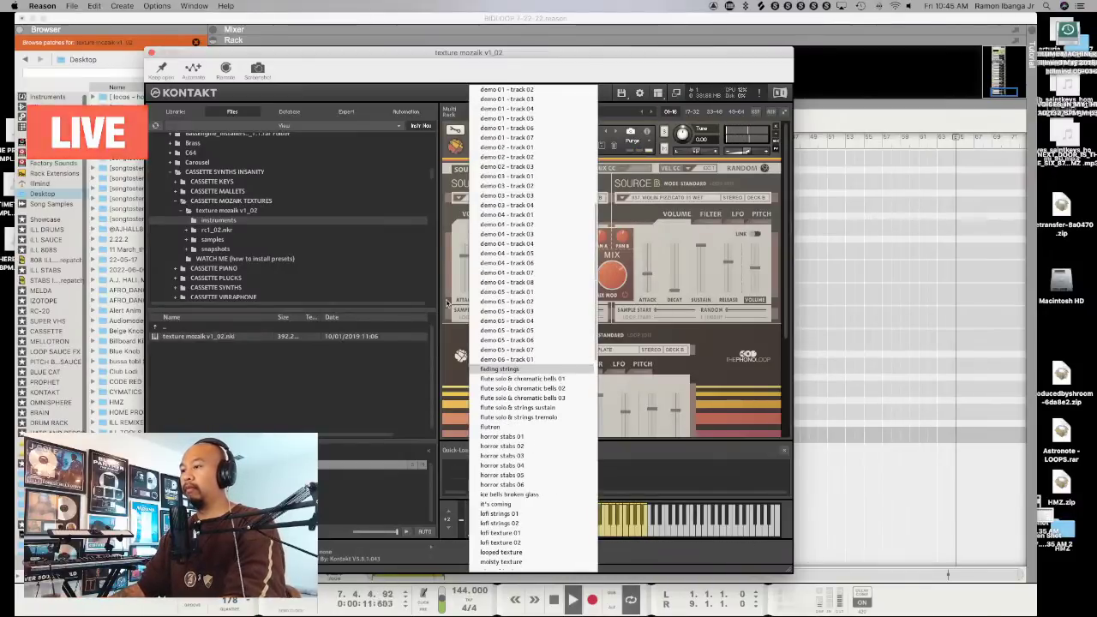
click(533, 246)
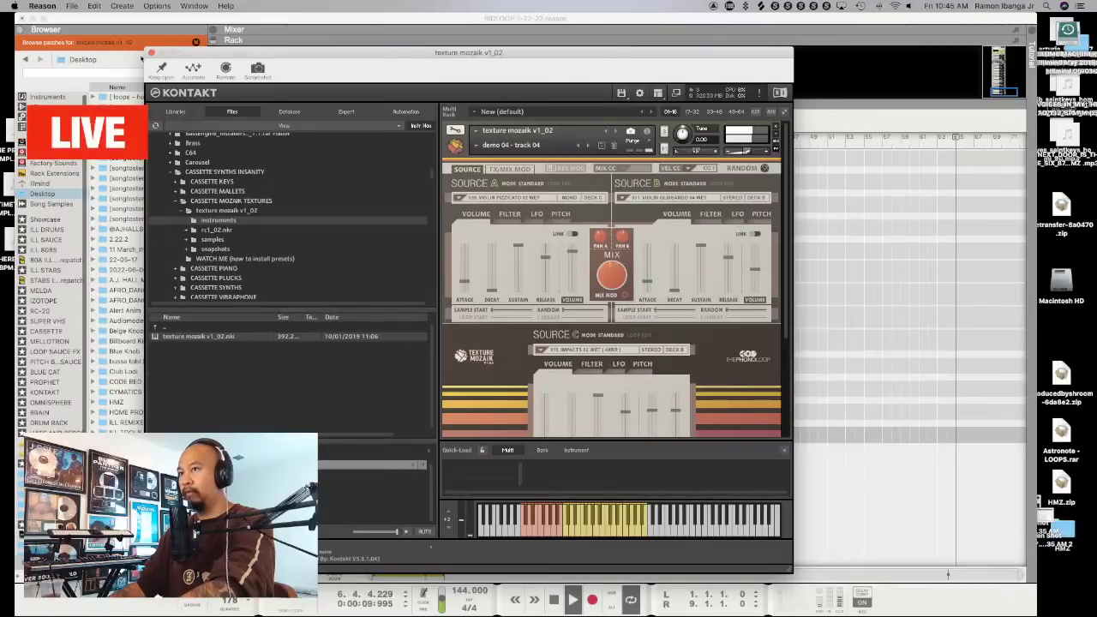
click(151, 53)
Record a part on the texture mozaik track during loop playback and trim the clip's start to bar 2
click(593, 600)
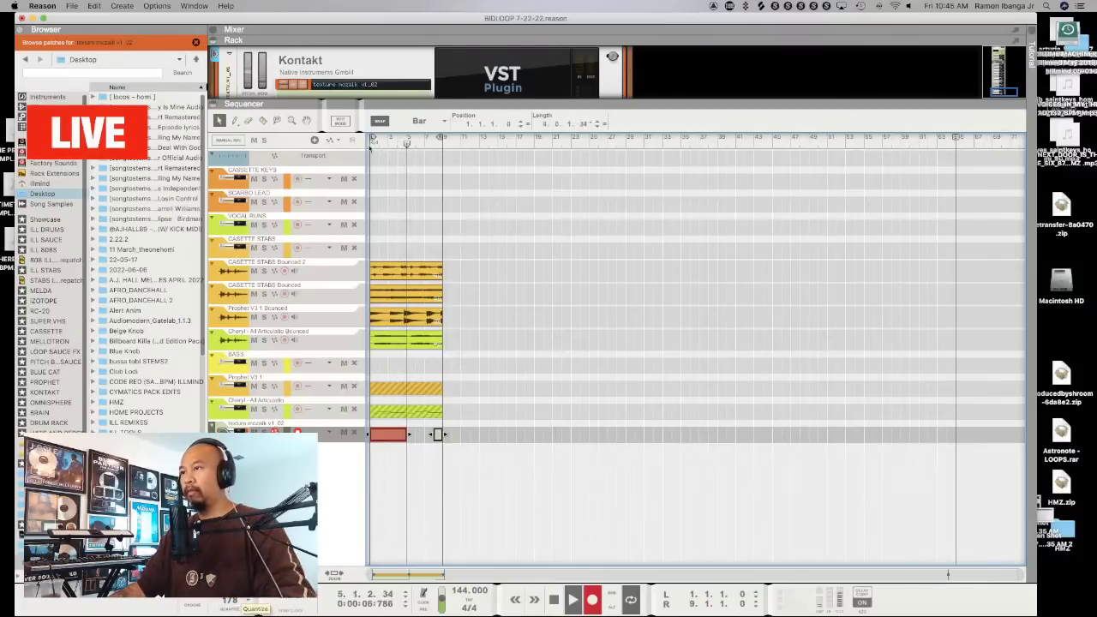
key(space)
key(space)
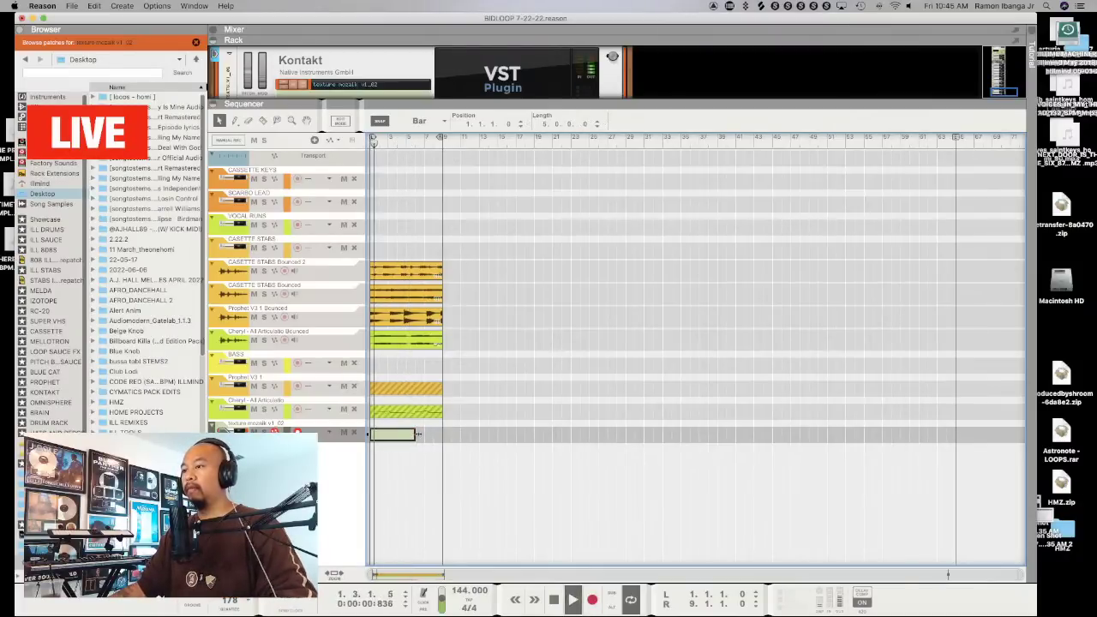
drag(371, 435, 383, 434)
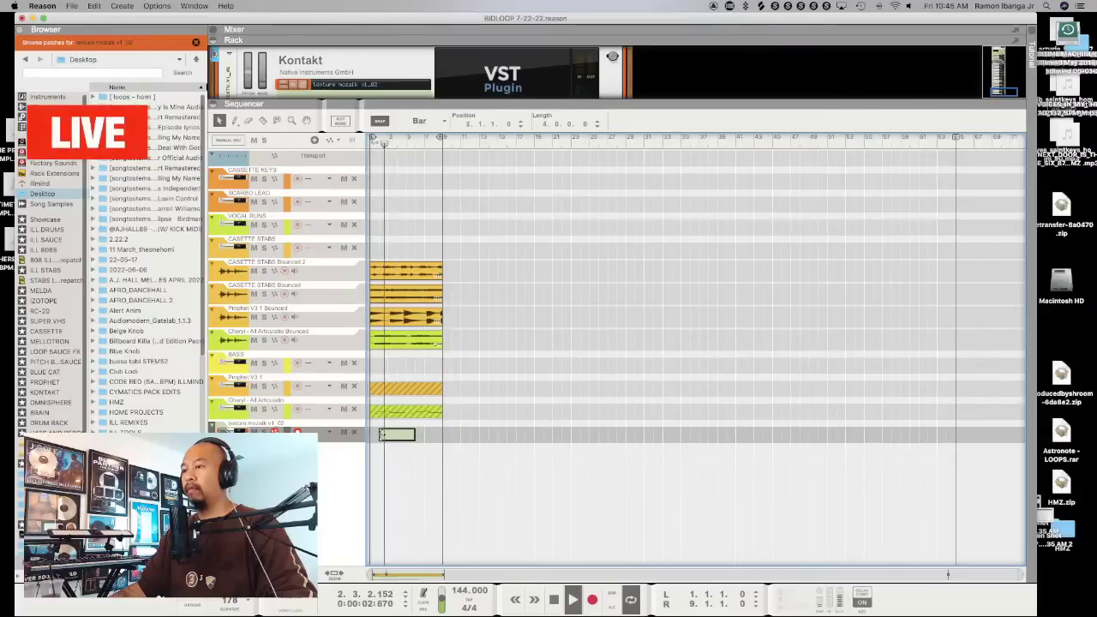
key(space)
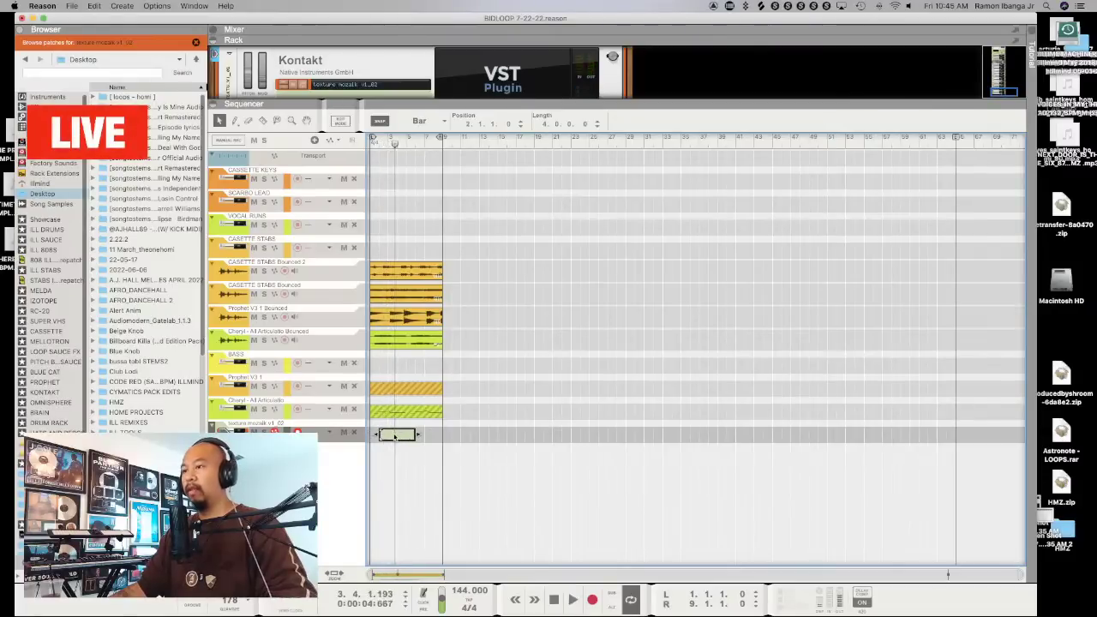
Bounce the texture mozaik clip to a new audio track and arrange it as three-bar clips at bars 2 and 6
right_click(395, 436)
key(Escape)
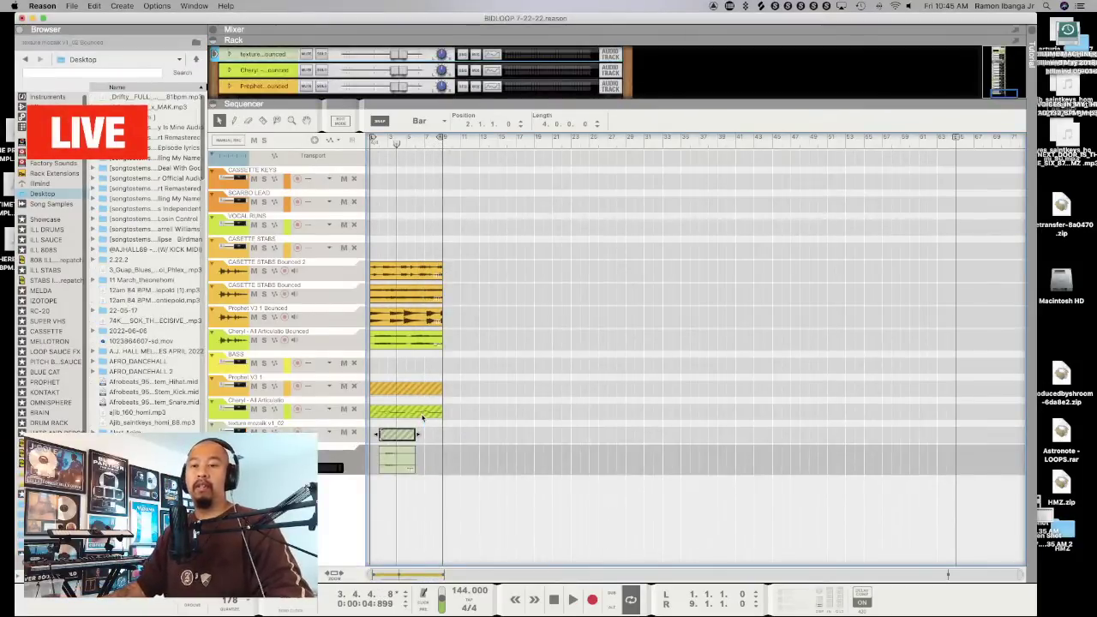
click(410, 464)
drag(410, 464, 429, 460)
click(410, 452)
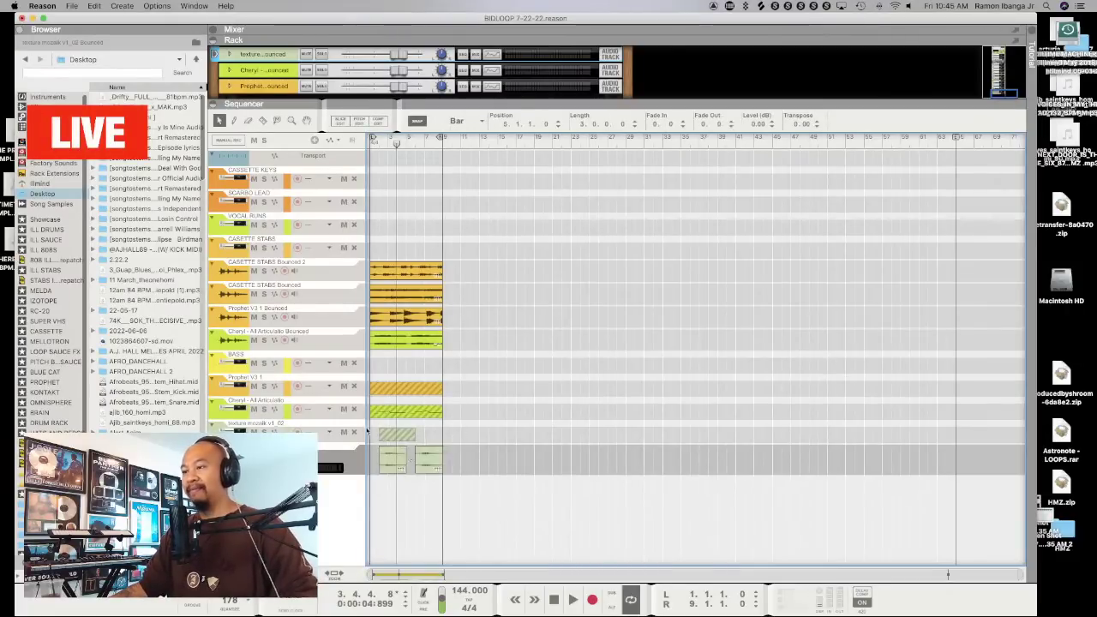
Play the loop from bar 1 and reopen the texture mozaik instrument's window, with the rack area enlarged
click(375, 140)
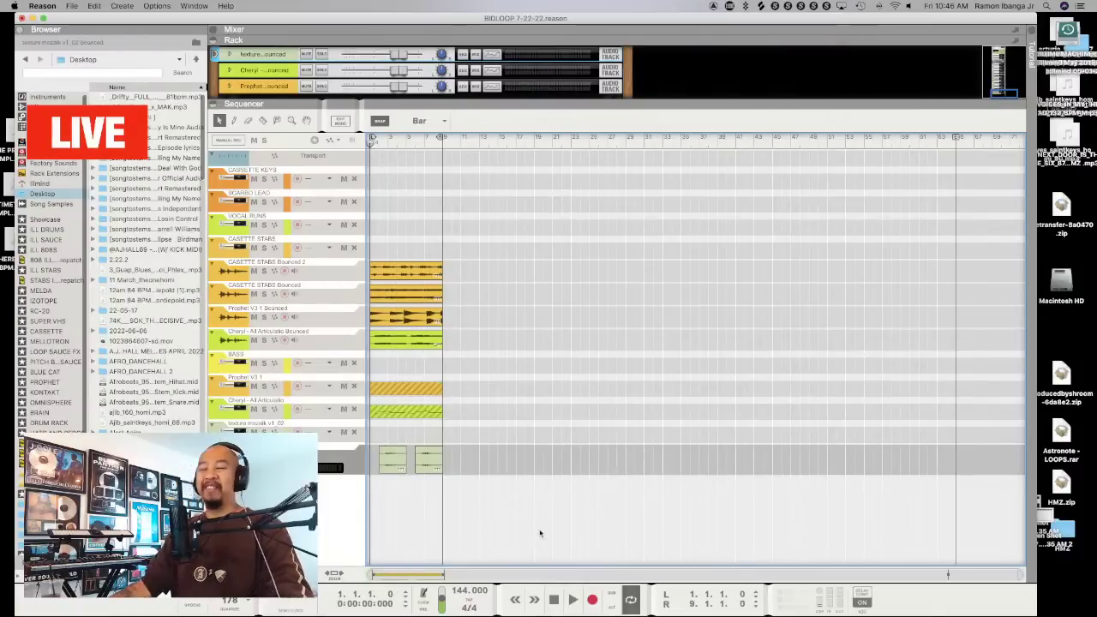
key(space)
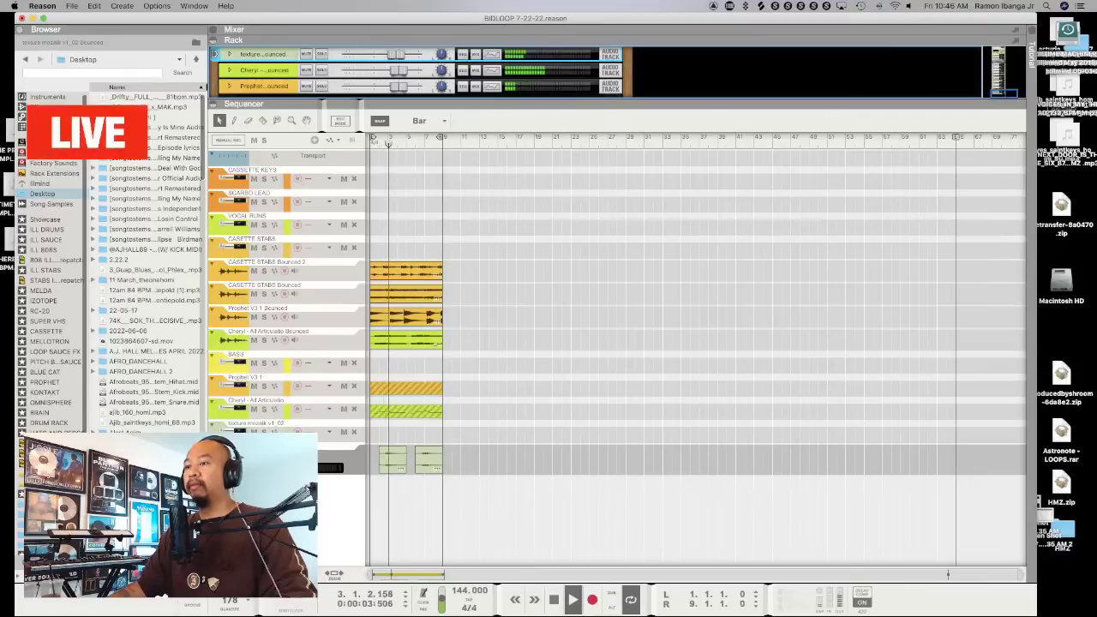
key(Up)
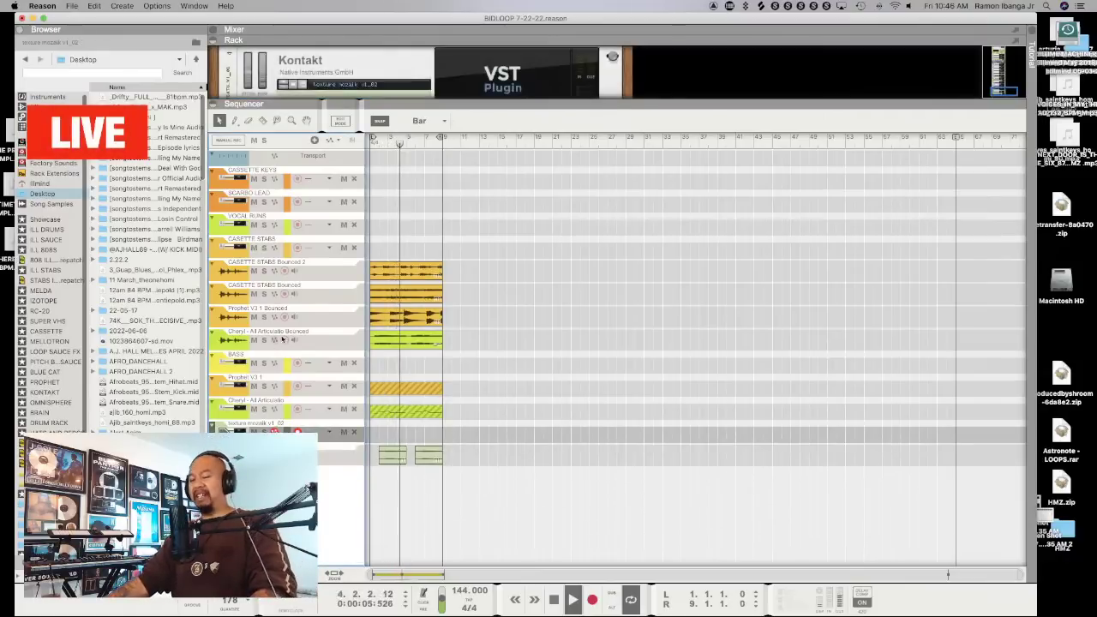
drag(471, 121, 471, 207)
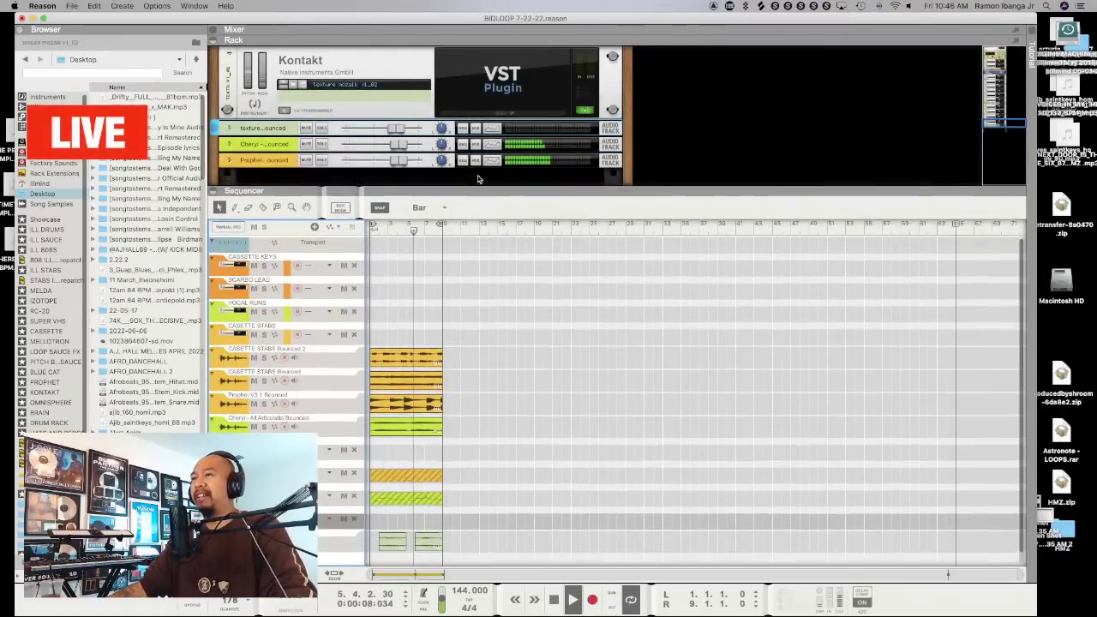
click(501, 81)
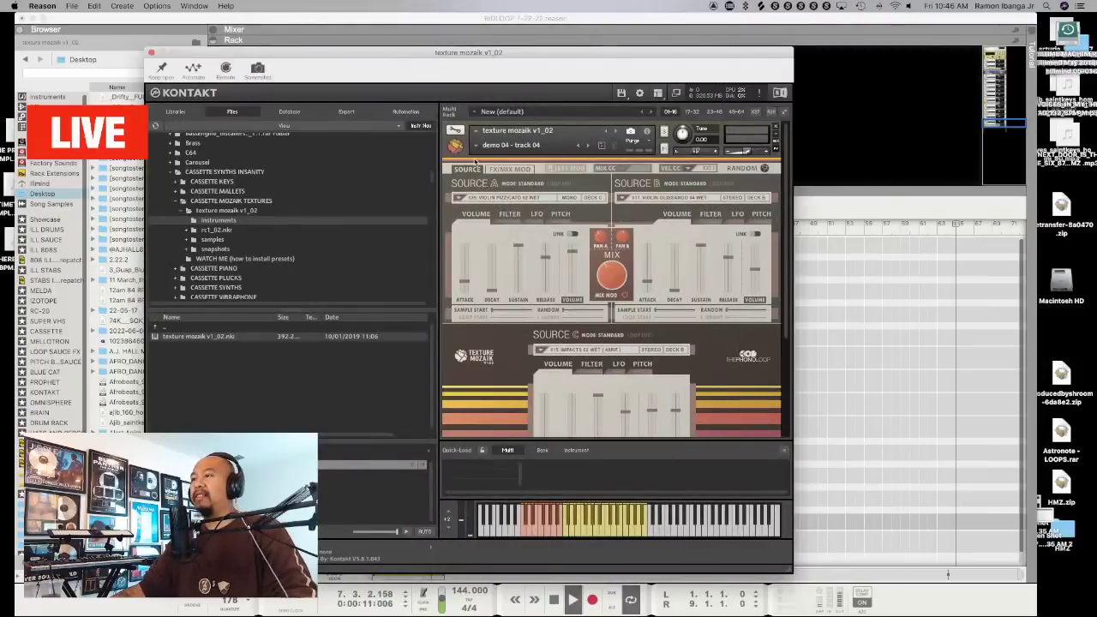
Audition the demo 01 - track 03, demo 01 - track 05 and fading strings snapshots on the texture mozaik instrument
click(478, 147)
scroll(547, 408, down, 1)
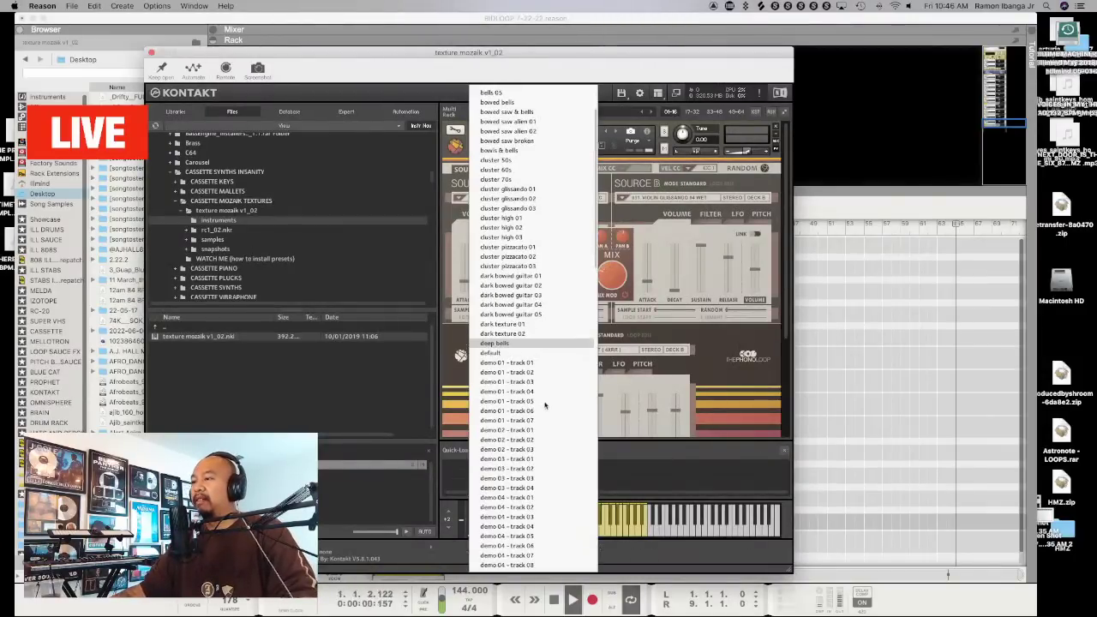
click(530, 384)
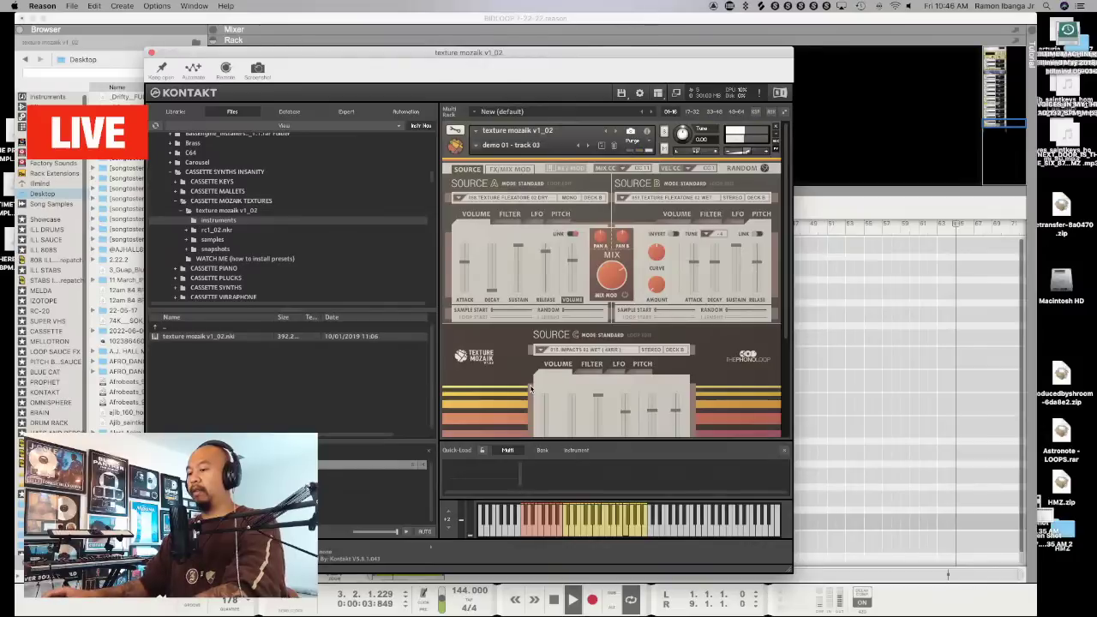
click(477, 147)
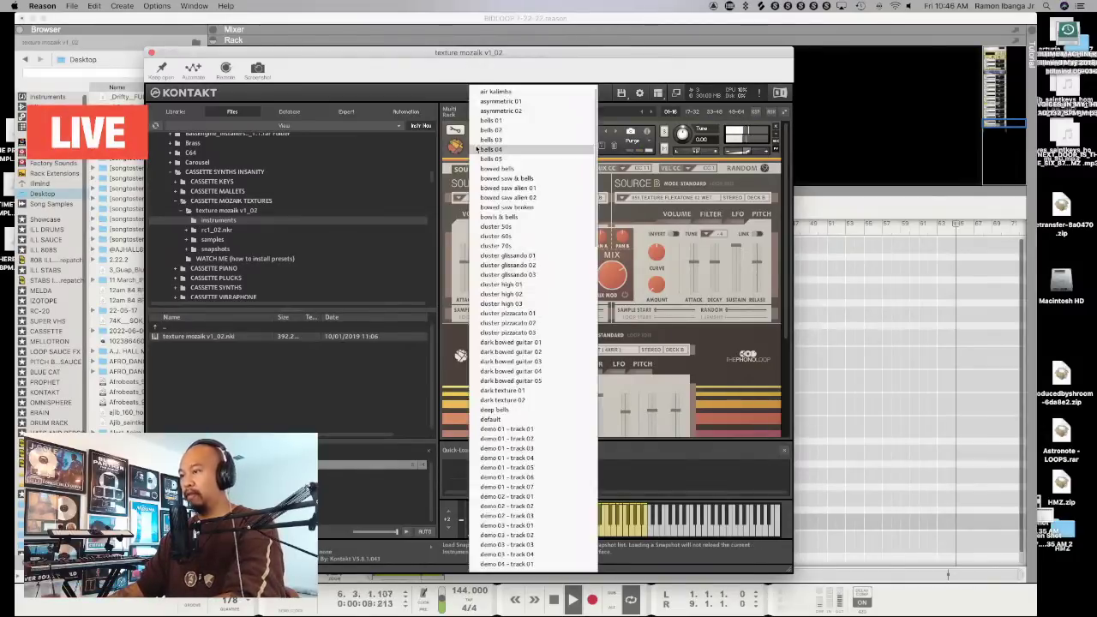
click(539, 467)
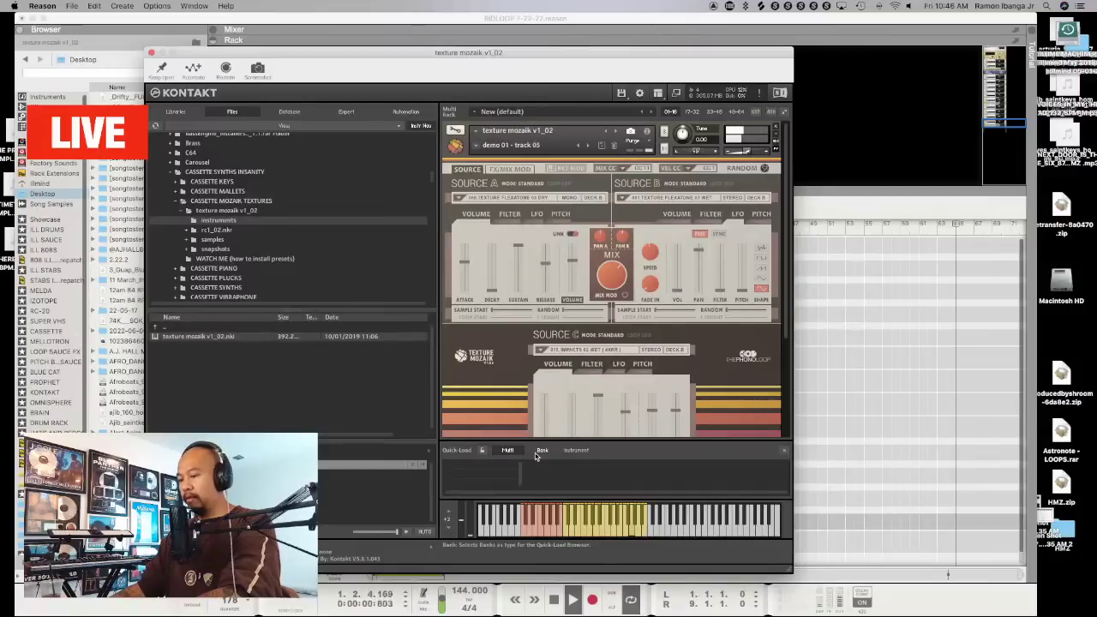
click(493, 145)
scroll(520, 437, down, 10)
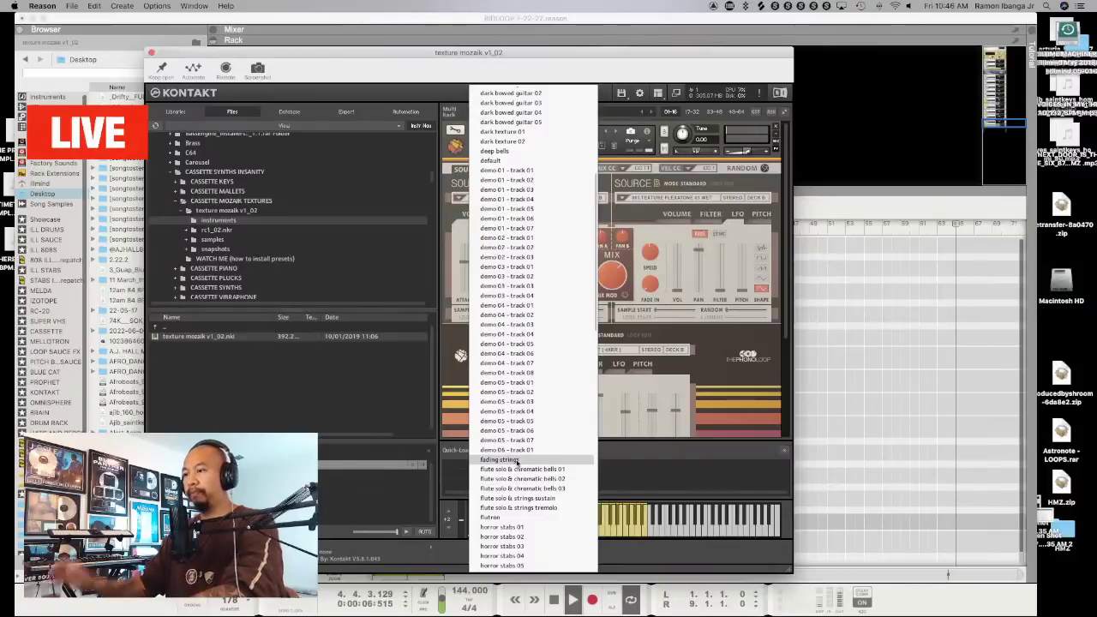
click(517, 462)
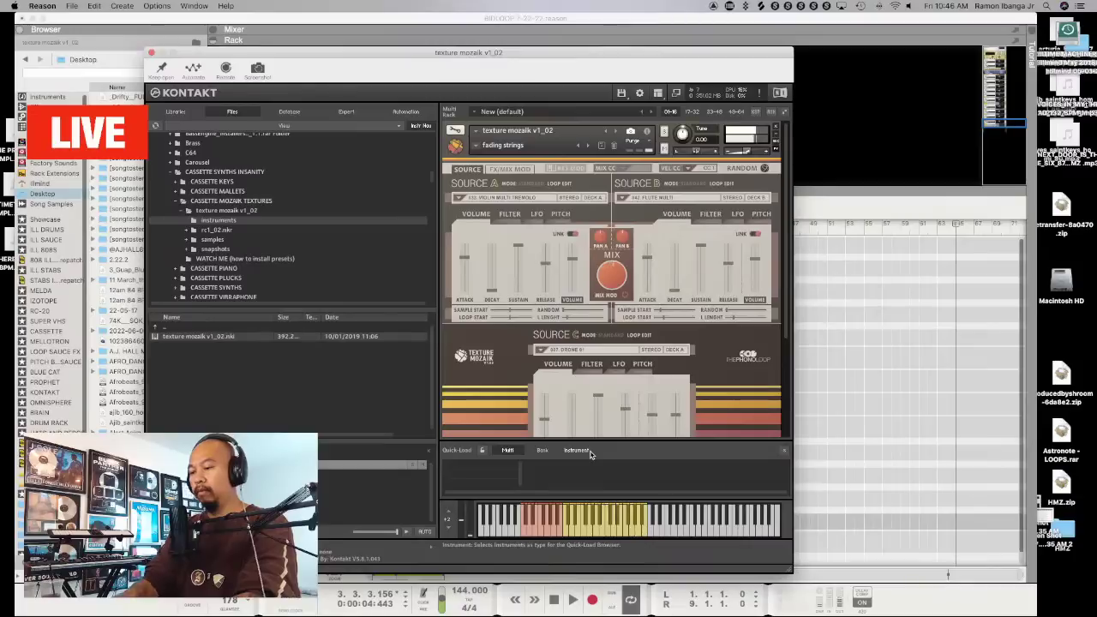
Load the flute solo & chromatic bells 01 snapshot and advance to the next snapshot in the list
click(478, 149)
scroll(553, 424, up, 10)
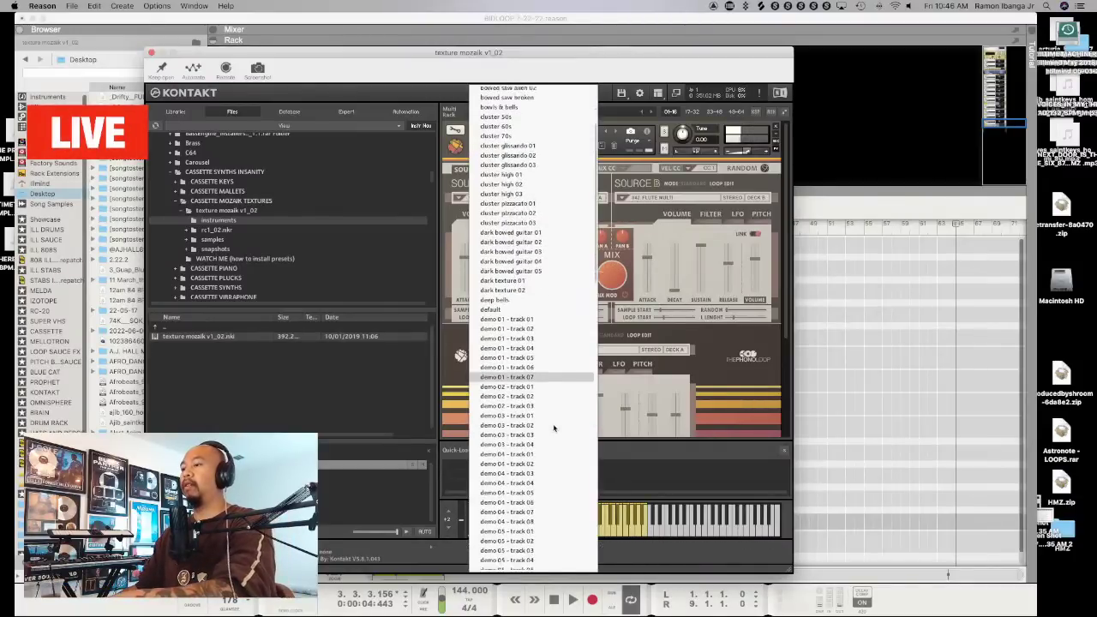
scroll(553, 423, down, 2)
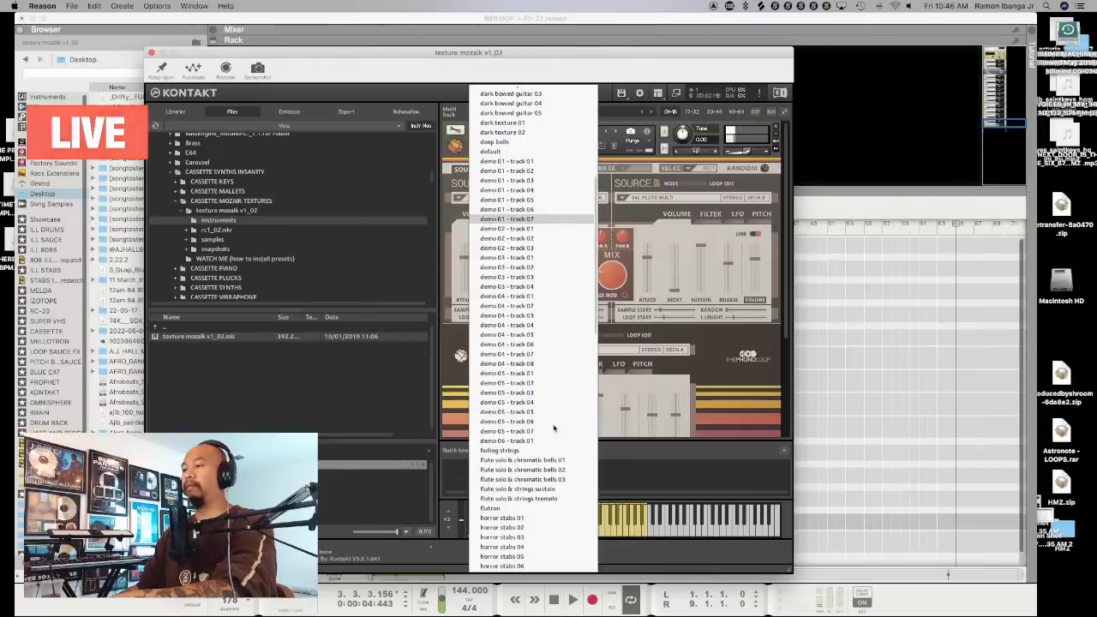
click(523, 459)
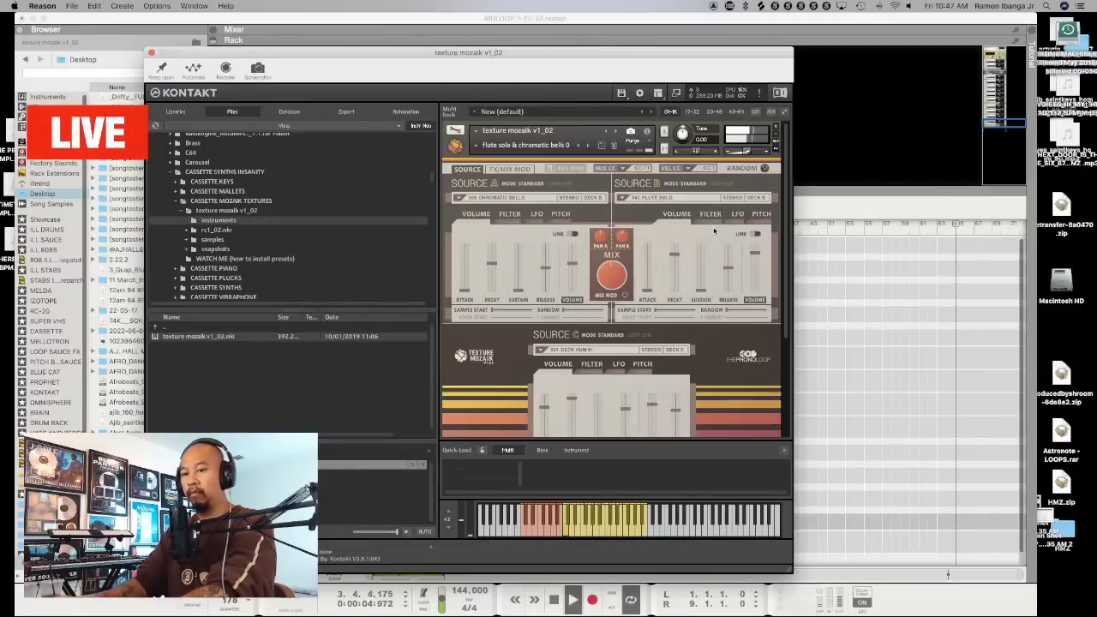
click(587, 147)
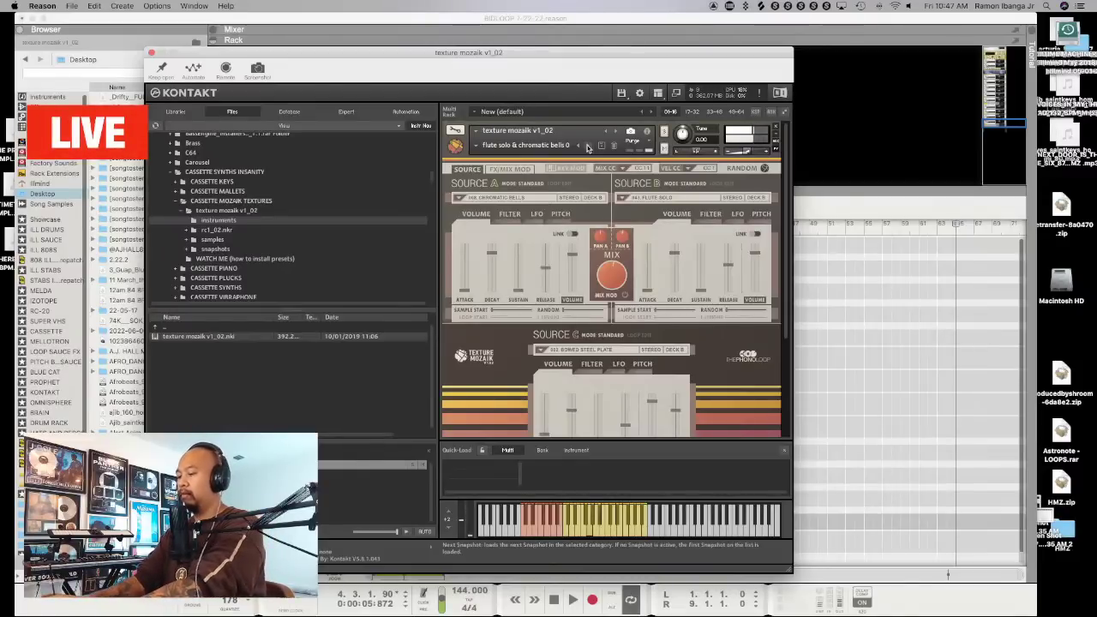
Restart loop playback and close the texture mozaik window to return to the sequencer
key(space)
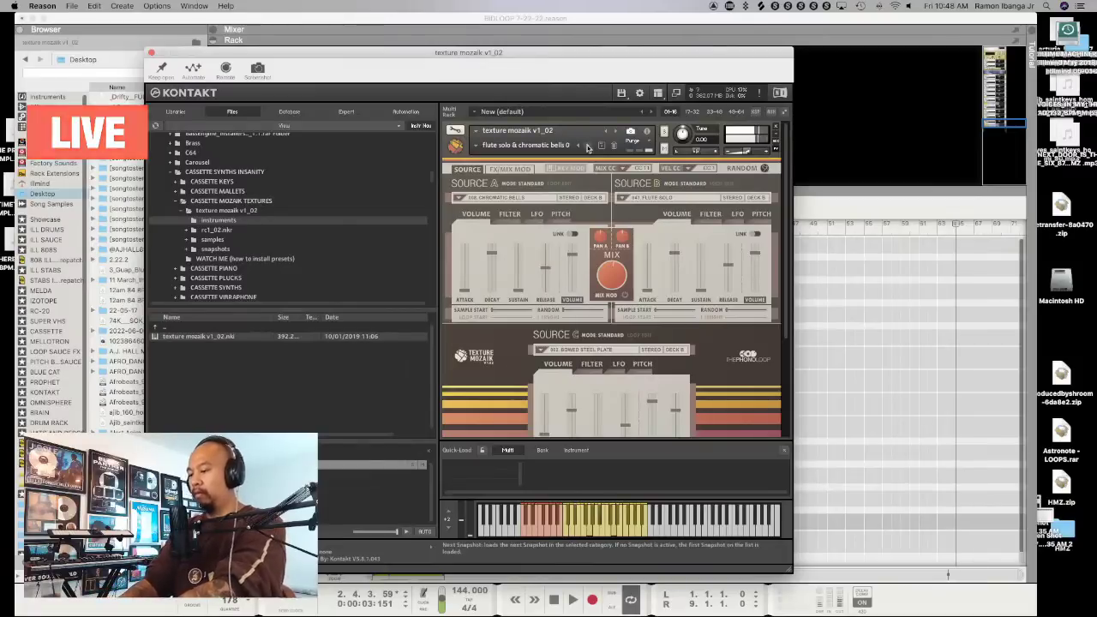
key(space)
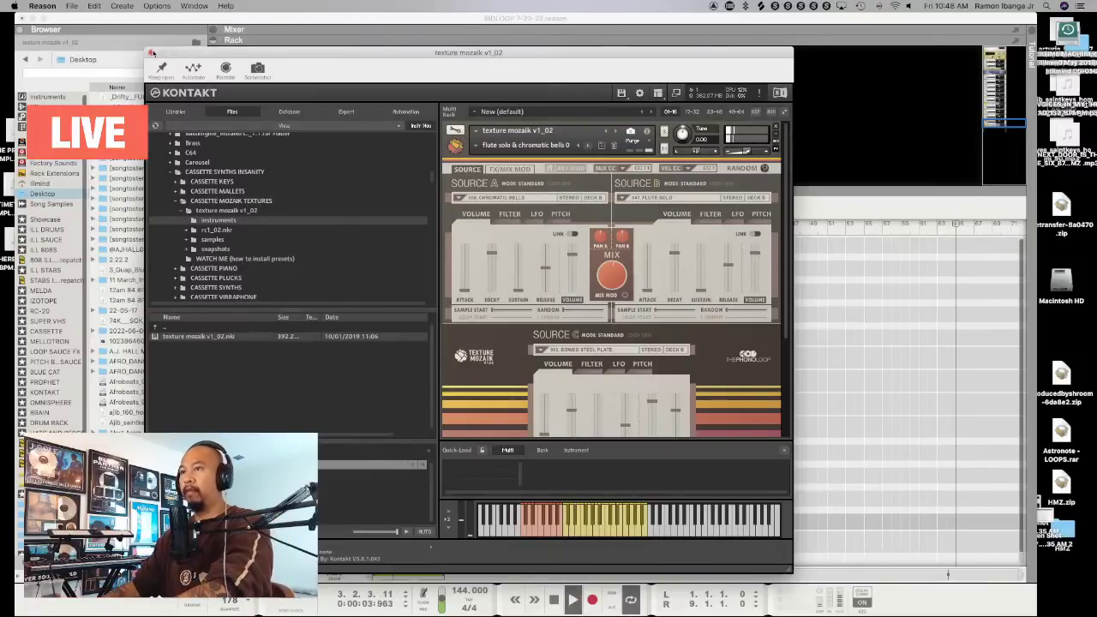
click(150, 52)
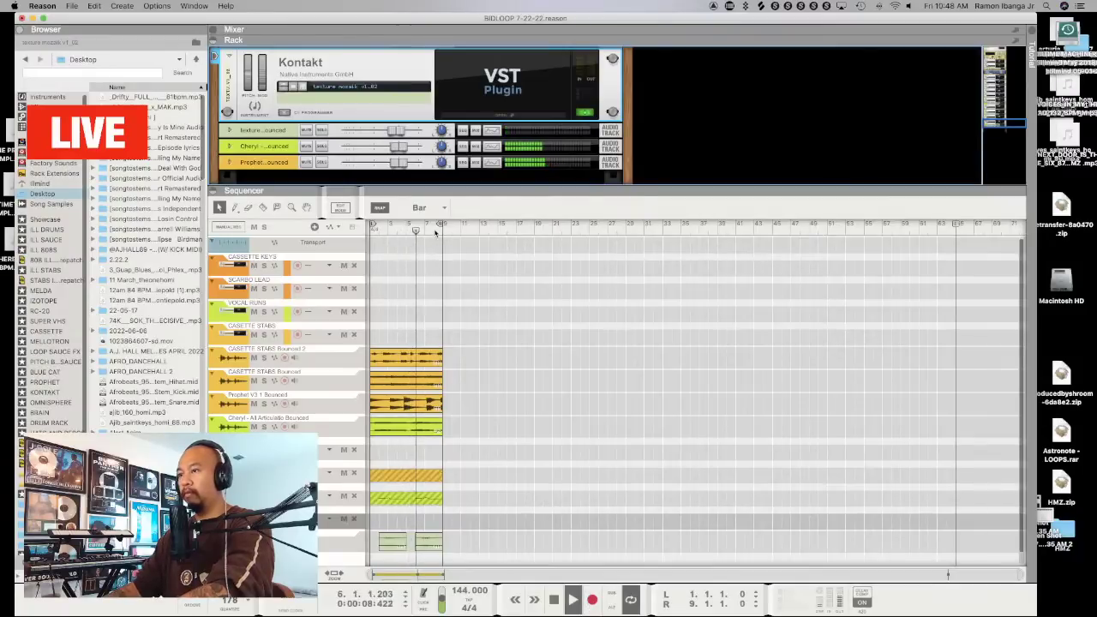
Try recording a texture mozaik part starting from bar 8, discard the take and resume playback
click(434, 227)
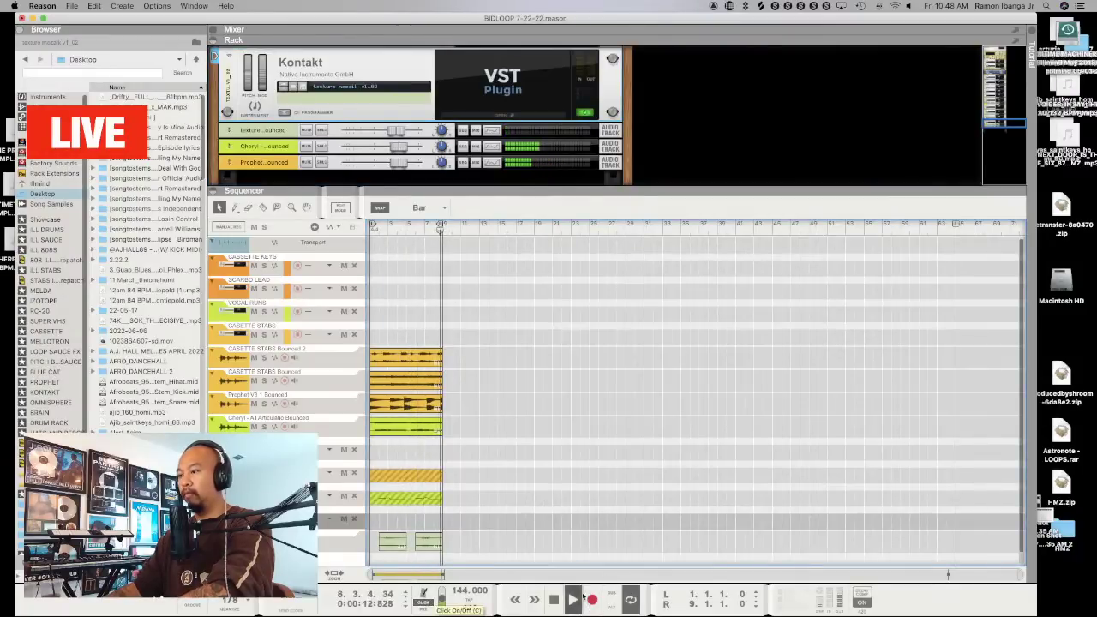
click(434, 227)
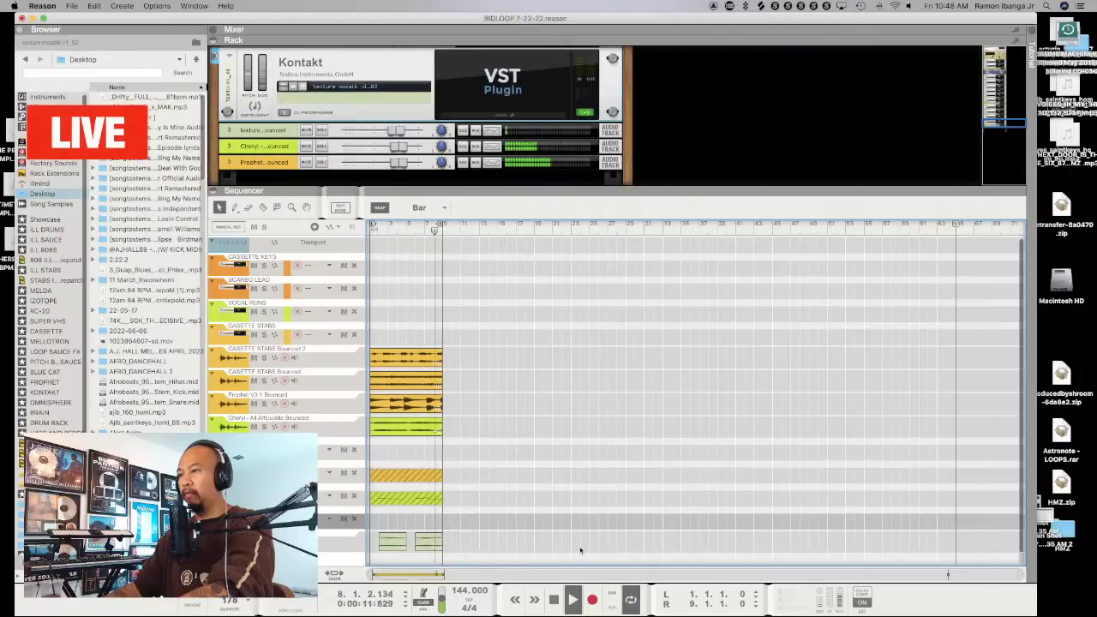
click(591, 599)
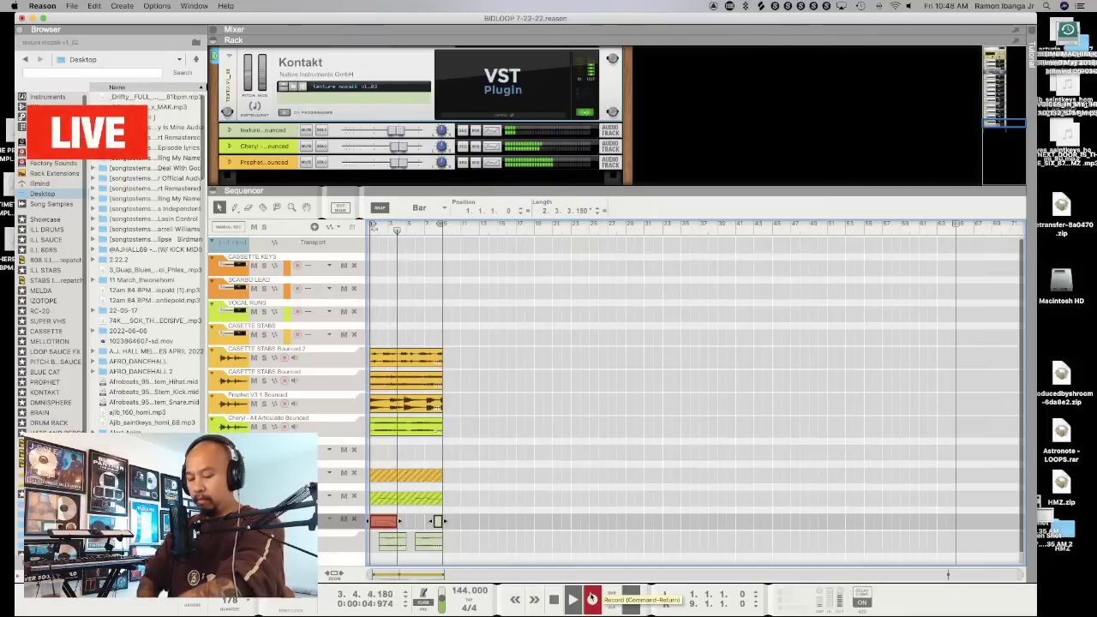
key(space)
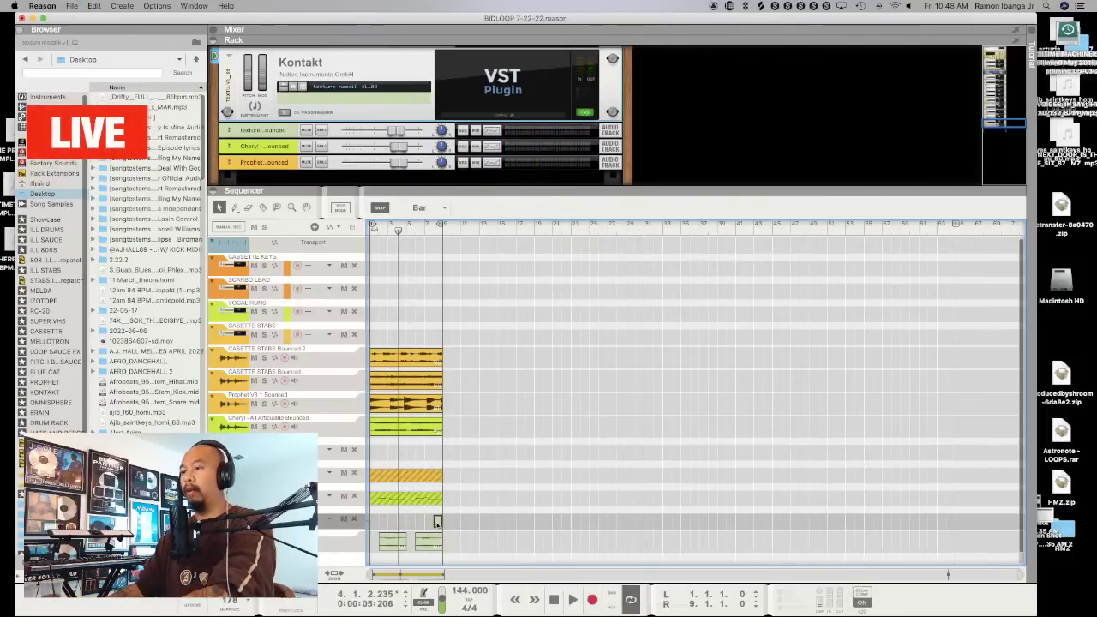
key(space)
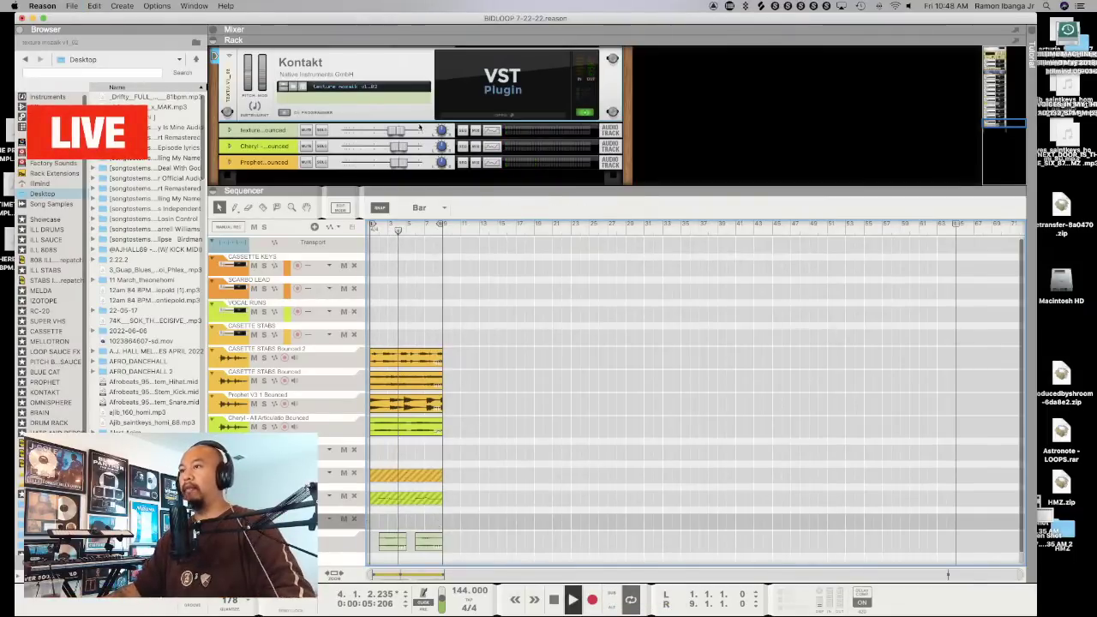
Load the seq flutes 01 snapshot on the texture mozaik instrument, audition it over the loop and close its window
click(495, 86)
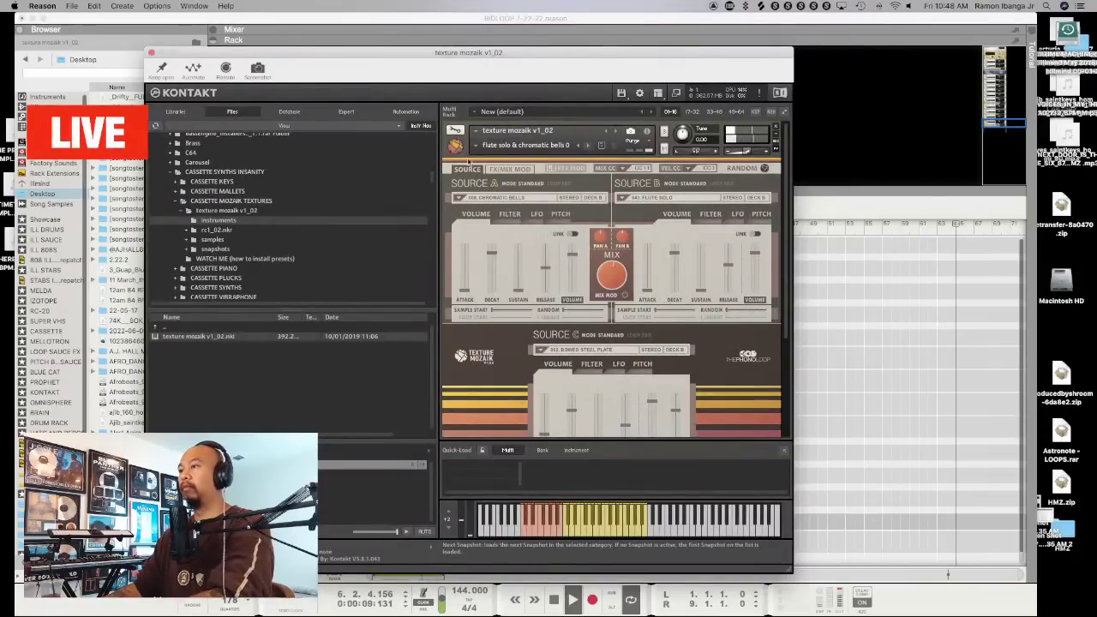
click(588, 148)
scroll(565, 443, down, 10)
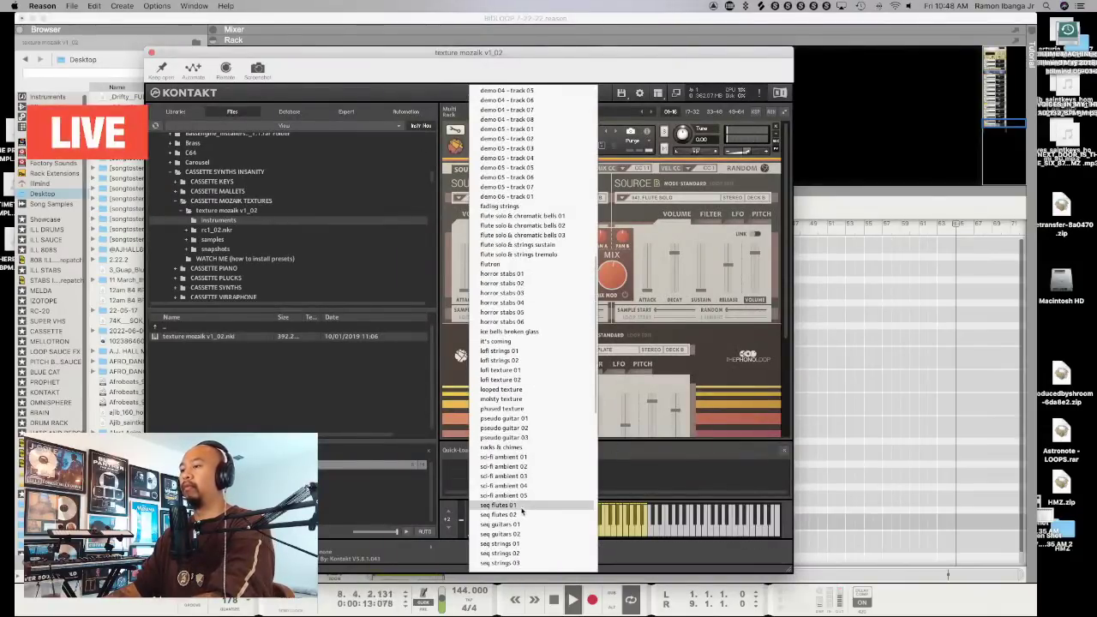
key(Return)
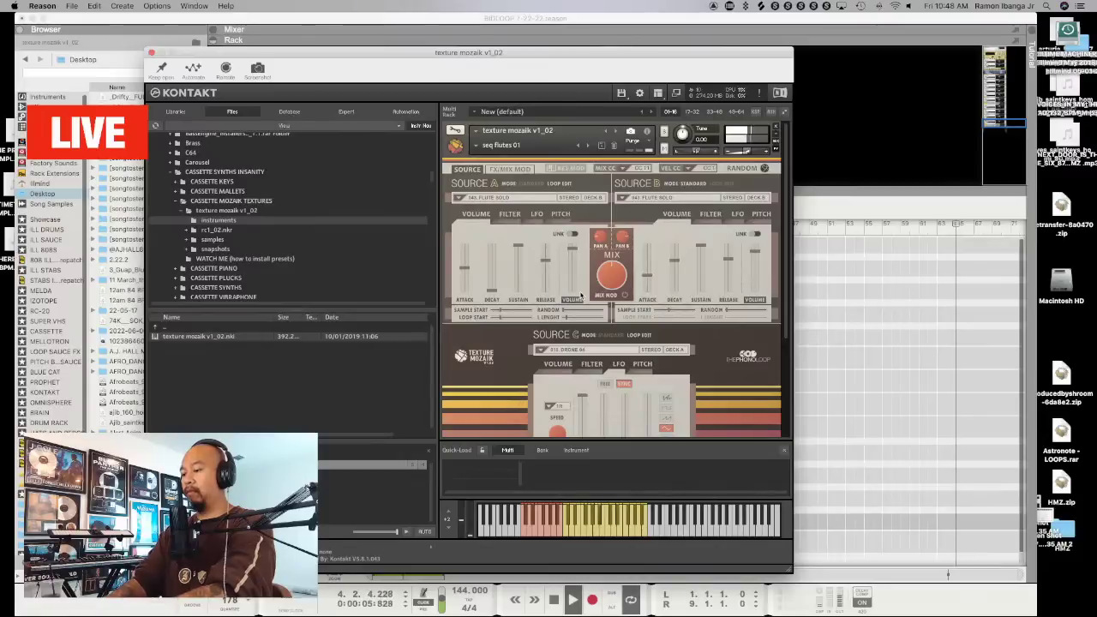
key(space)
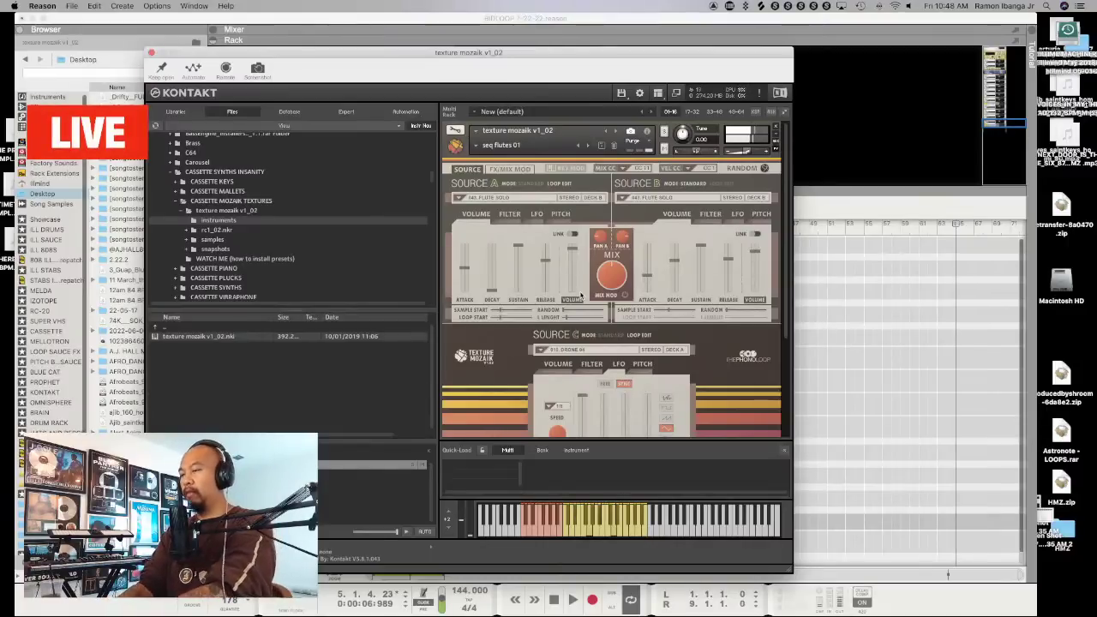
click(150, 53)
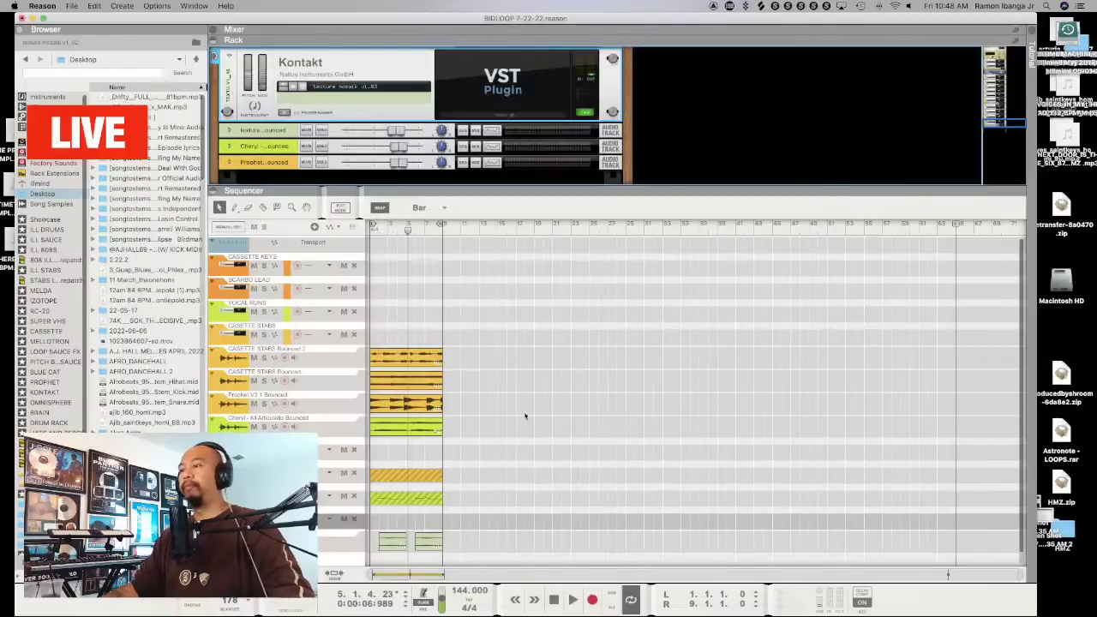
Move the texture mozaik v1_02 Bounced track directly below the Cheryl bounced track
drag(372, 330, 436, 470)
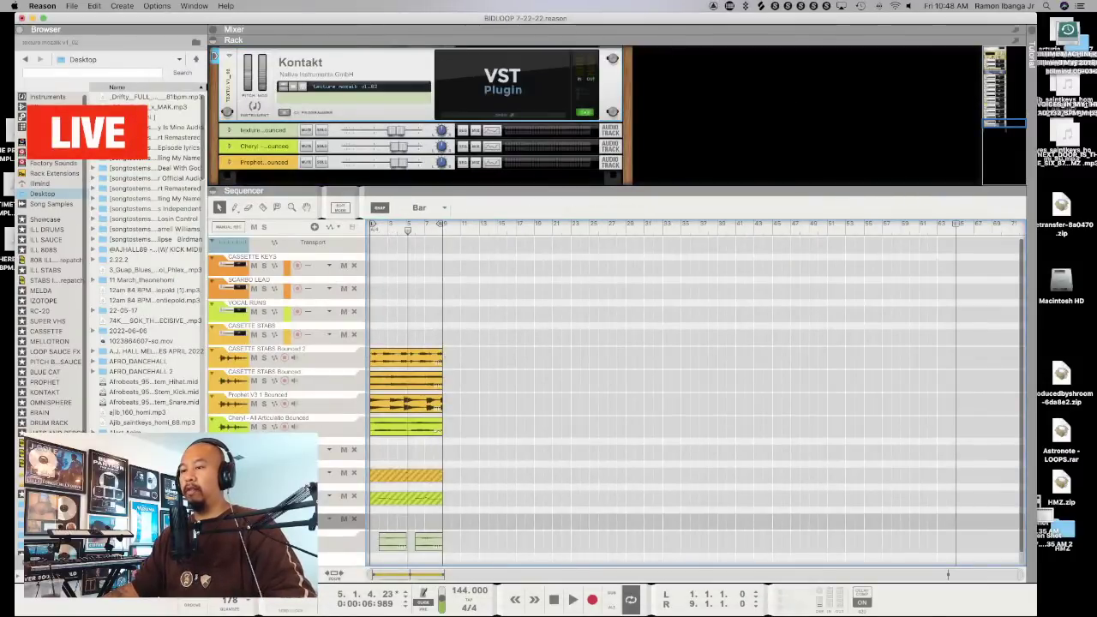
scroll(339, 545, down, 1)
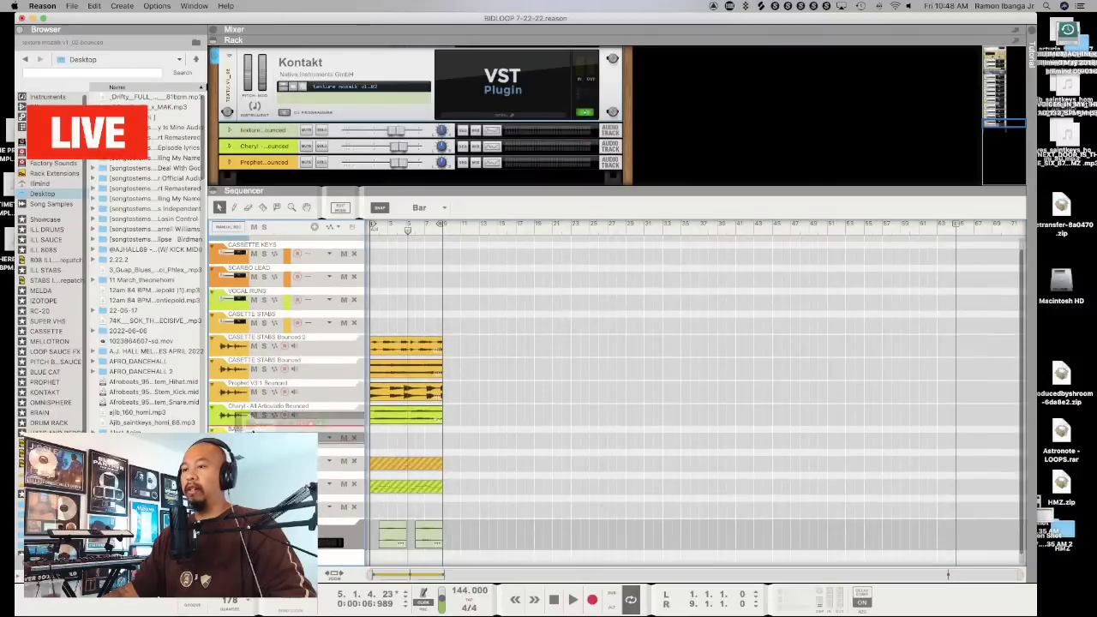
drag(257, 535, 257, 433)
Copy all bounced clips from the first eight bars to bar 9 and extend the loop end to bar 17
drag(382, 331, 453, 480)
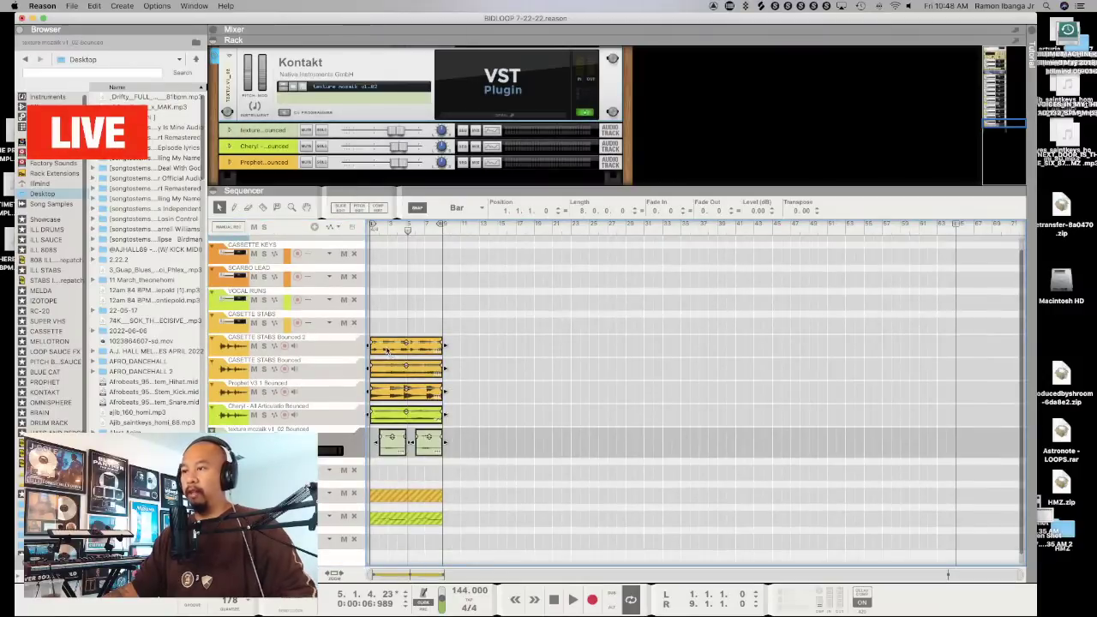
drag(390, 356, 458, 351)
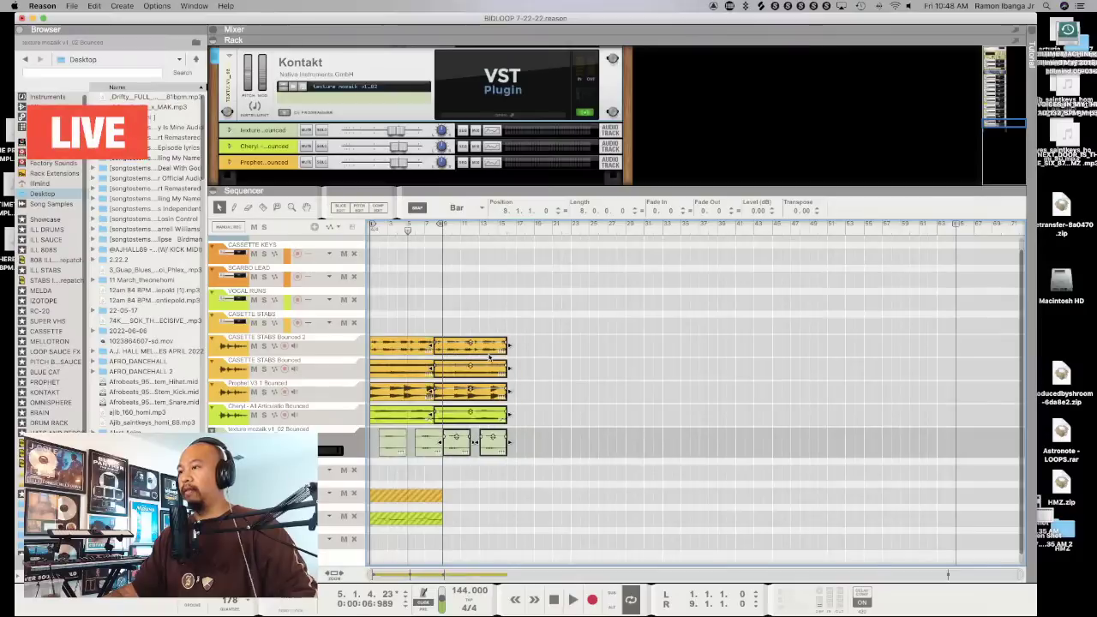
key(p)
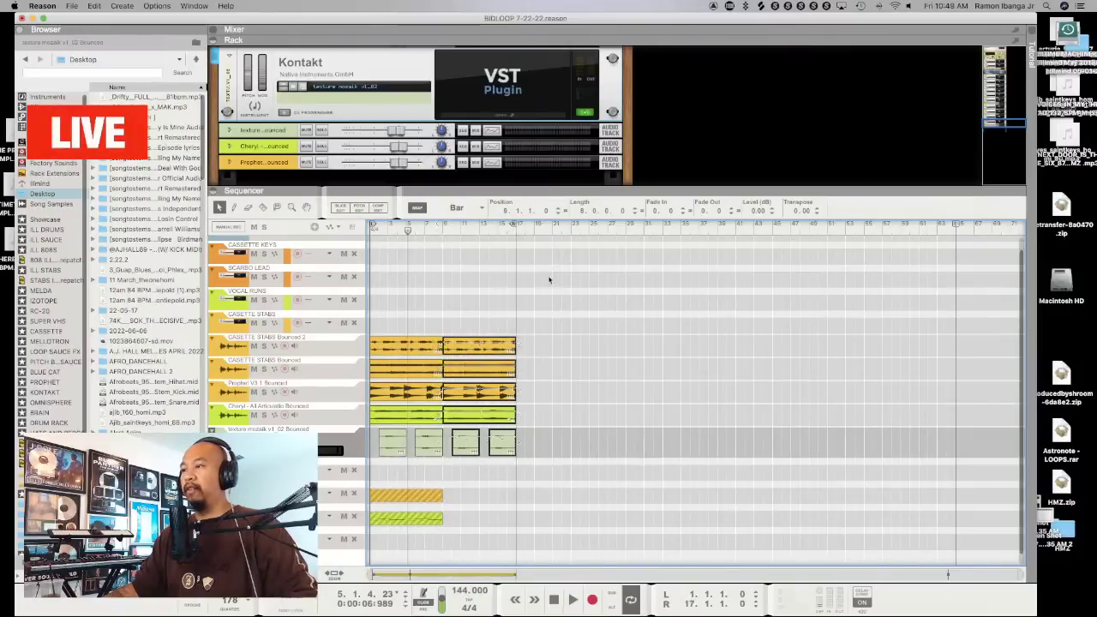
Play the loop and delete the copied bar 9 clips from the Cheryl and CASETTE STABS Bounced tracks, keeping the Bounced 2 copy
click(452, 238)
key(space)
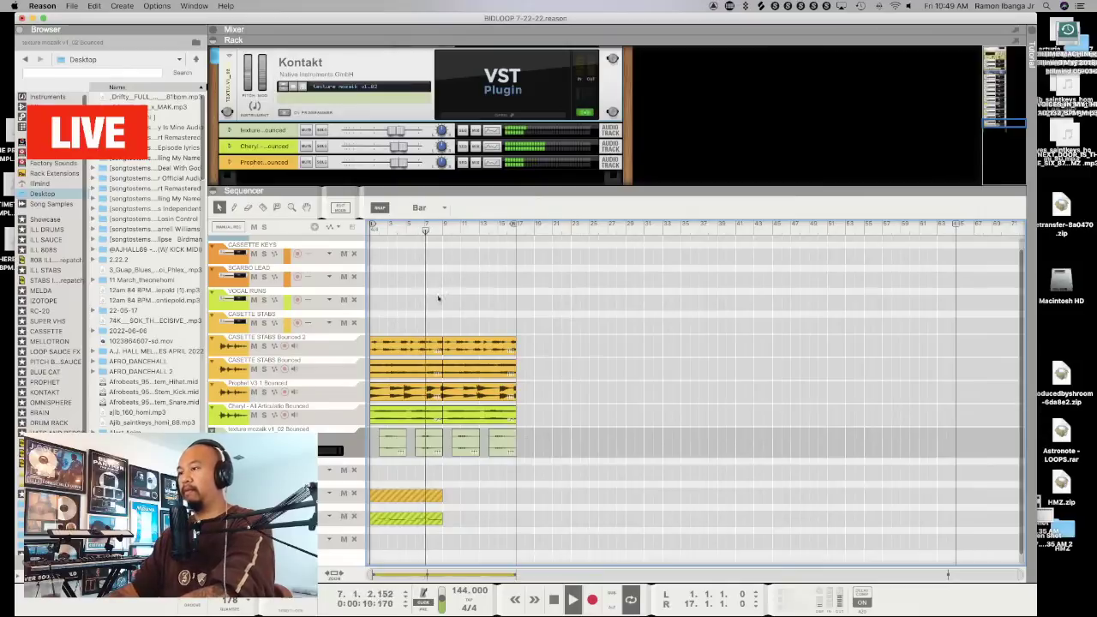
click(467, 420)
key(Delete)
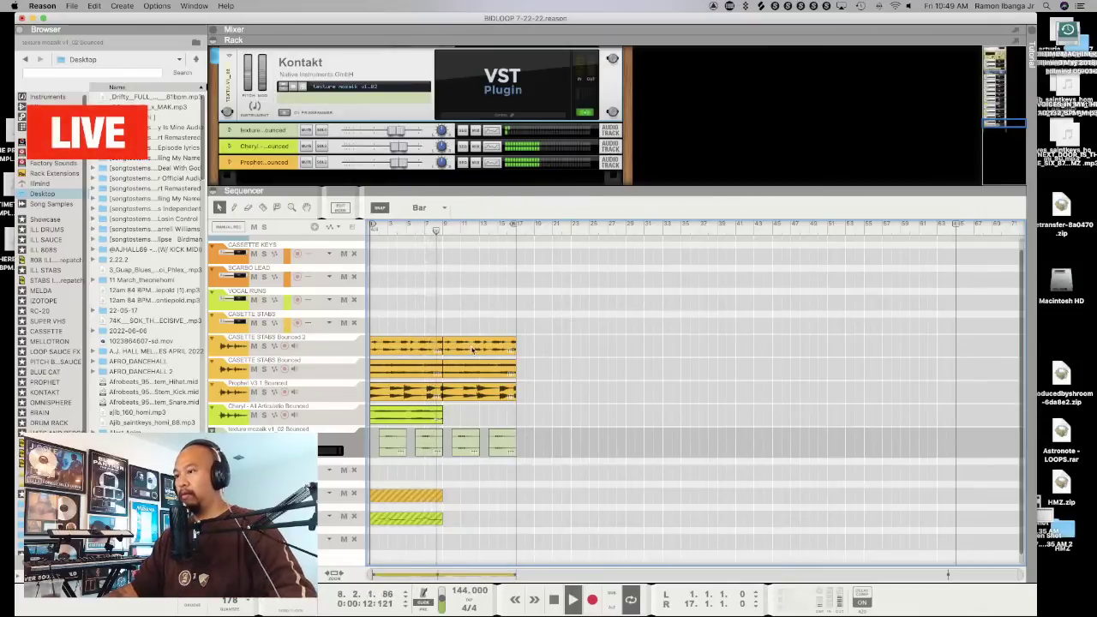
click(470, 345)
key(Delete)
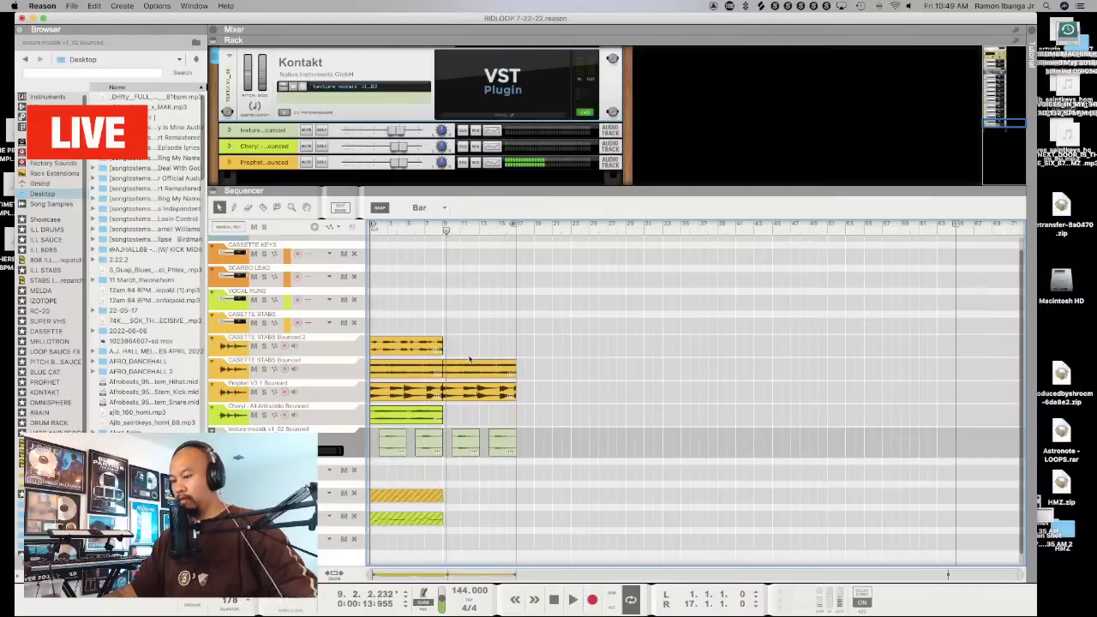
key(super+d)
key(super+z)
Record a seq flutes take on the texture mozaik track from bar 7 and trim the clip to eight bars starting at bar 9
click(424, 232)
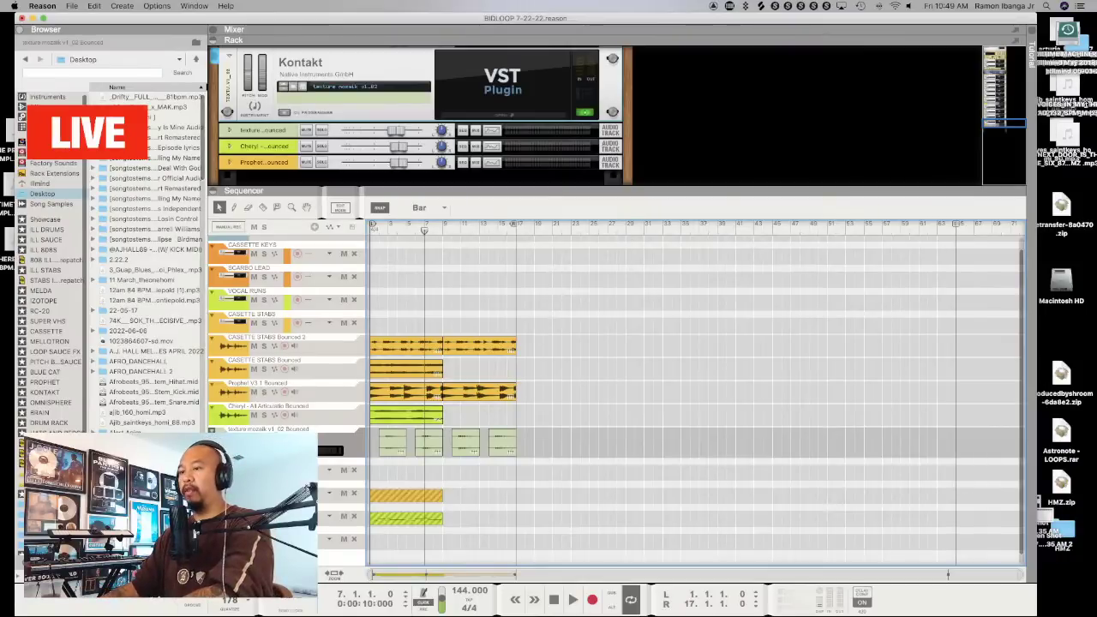
key(Down)
key(Down)
key(Down)
key(Down)
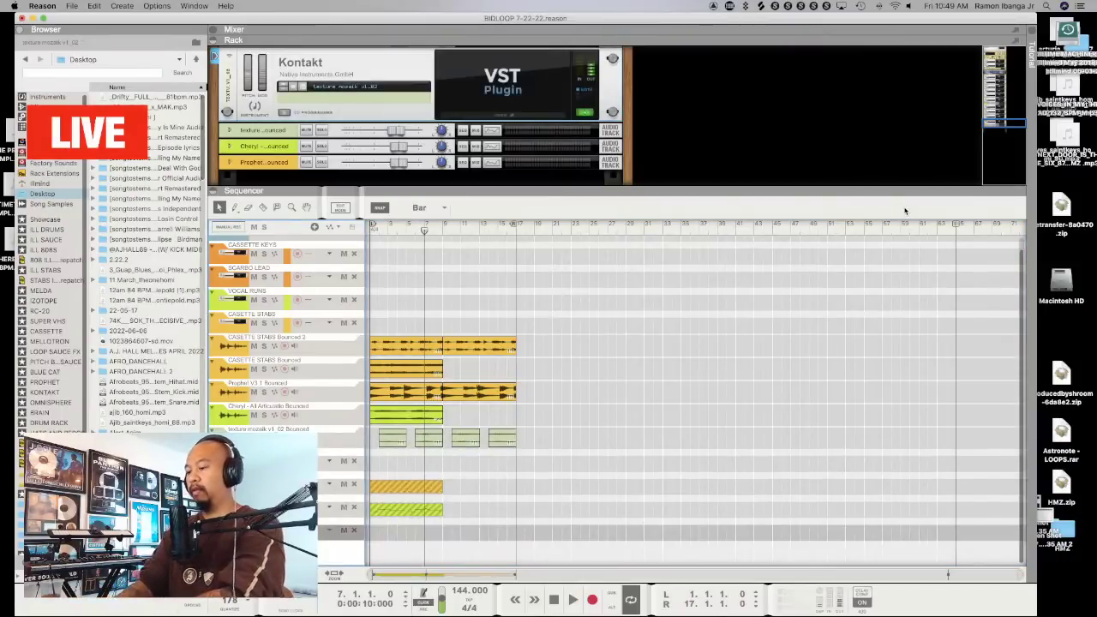
key(super+Return)
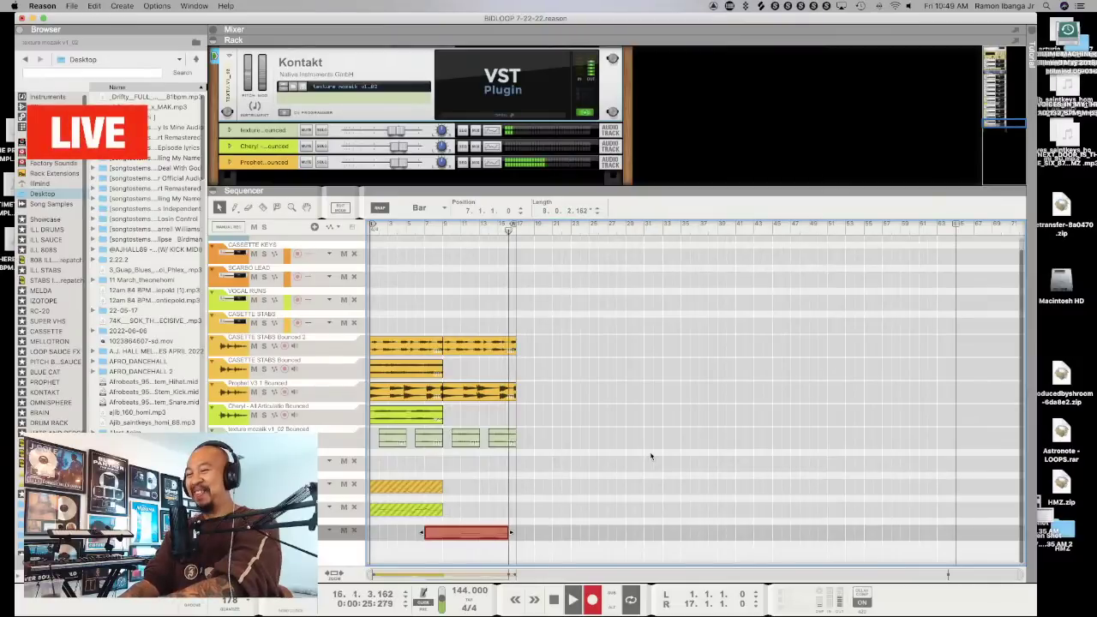
key(space)
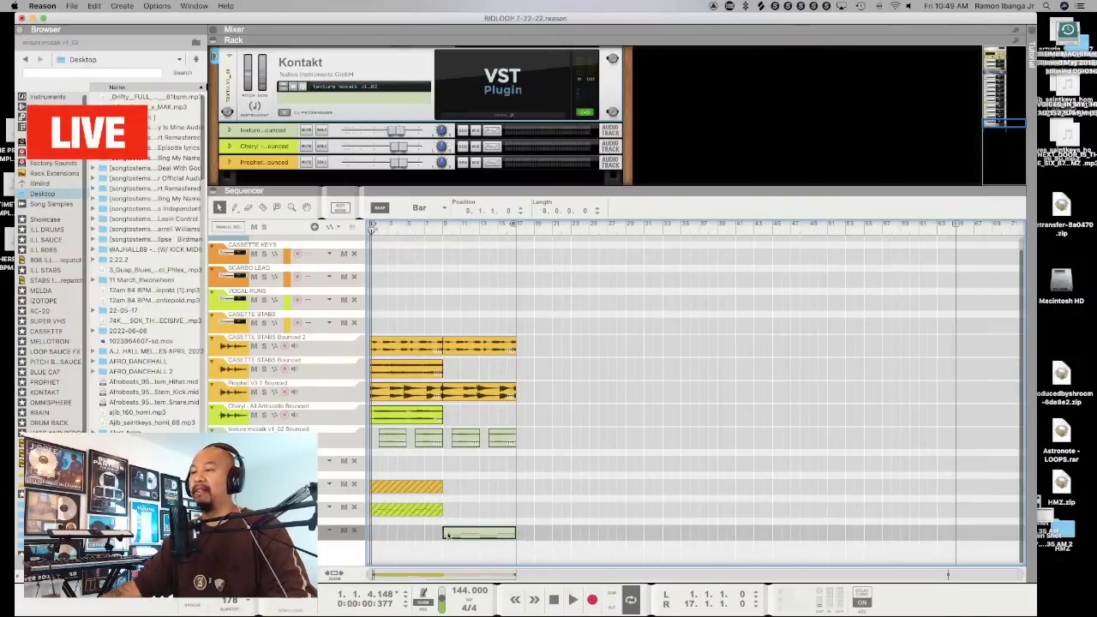
Bounce the recorded eight-bar texture mozaik clip to a new audio track
click(472, 533)
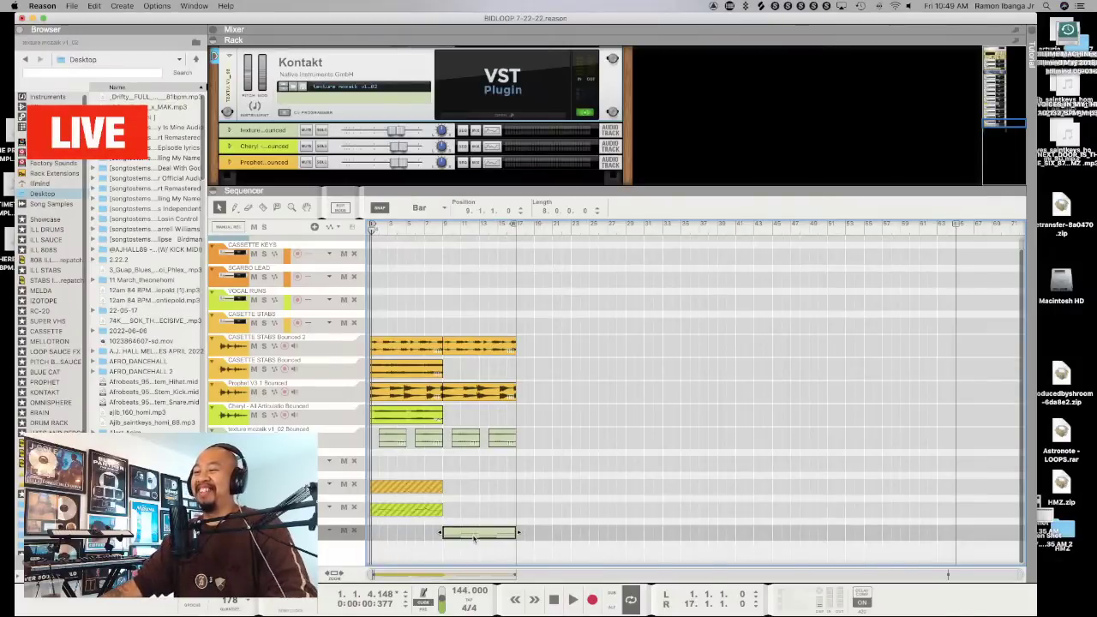
right_click(474, 538)
click(512, 499)
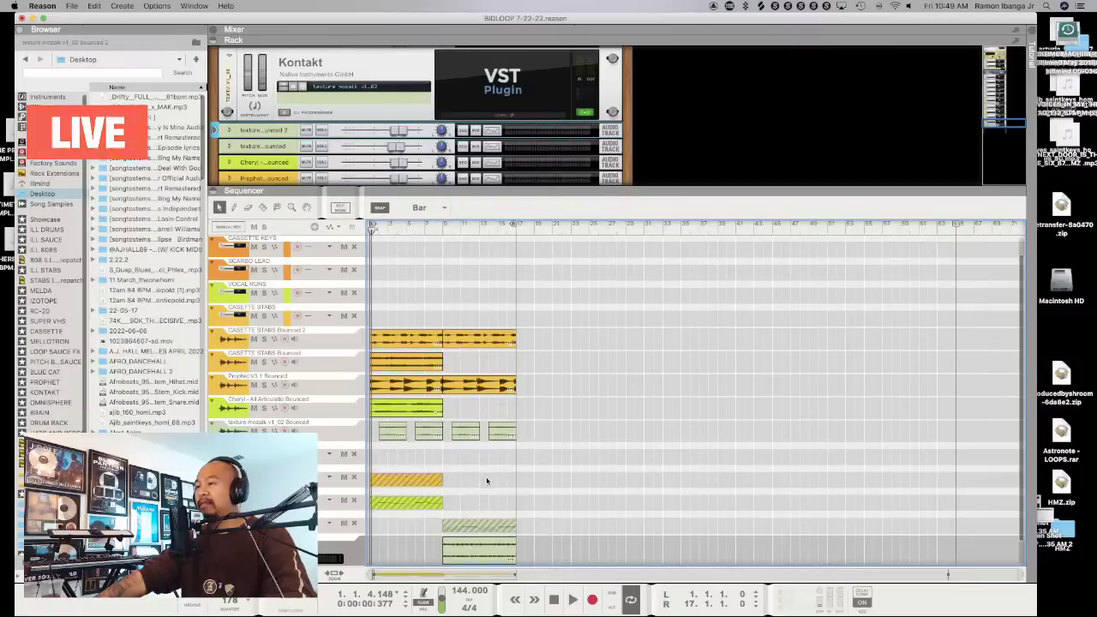
Move the texture mozaik v1_02 Bounced 2 track below the first bounced one and set its clip's fades to 0.14 in and 0.15 out
scroll(485, 482, down, 1)
drag(230, 404, 229, 423)
click(465, 436)
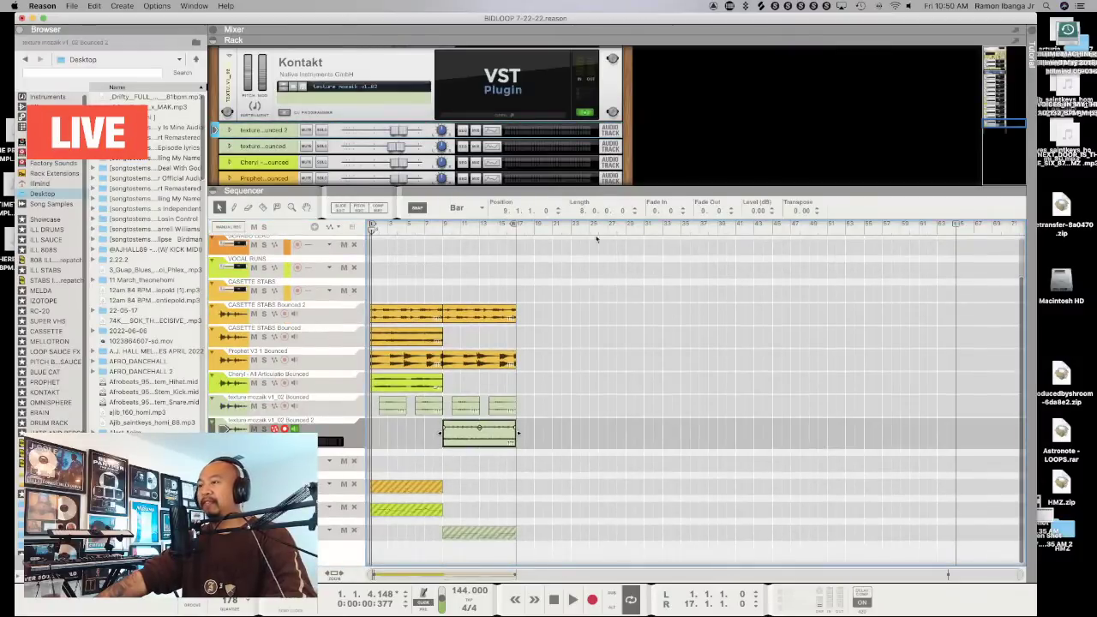
drag(666, 211, 673, 206)
Play the arrangement from bar 7 and loop bars 9 to 17 to hear the new flute layer
click(425, 228)
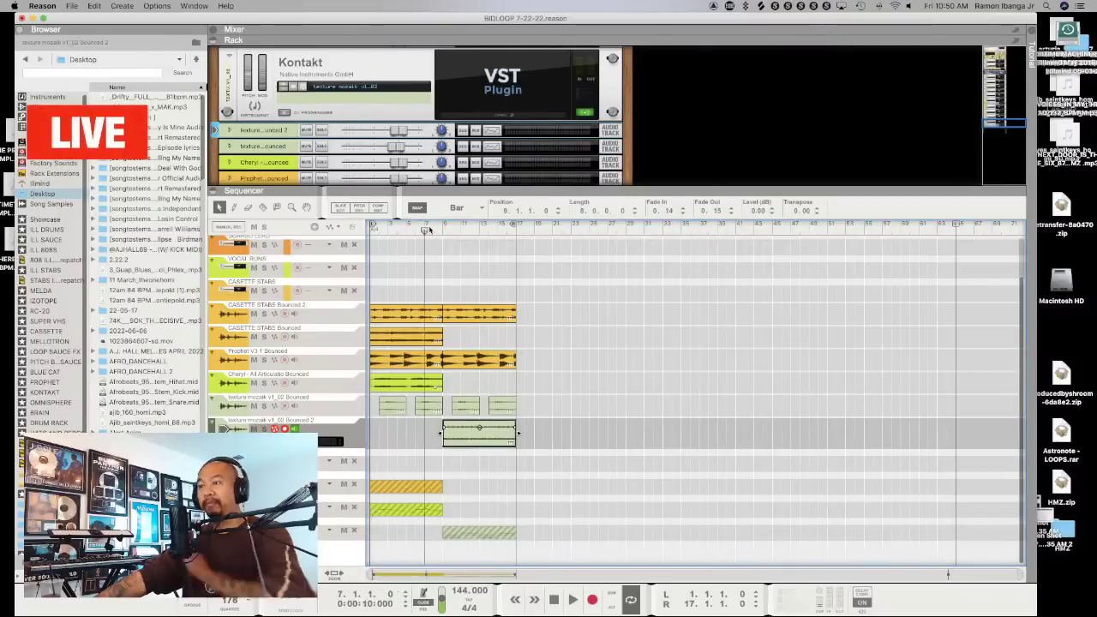
click(476, 253)
key(space)
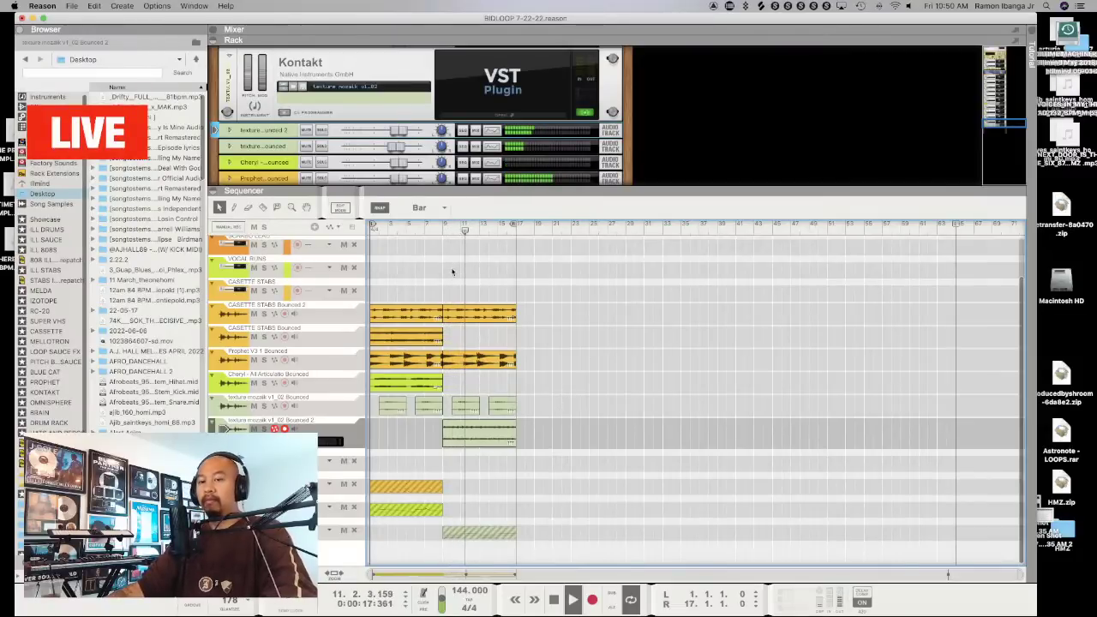
key(super+l)
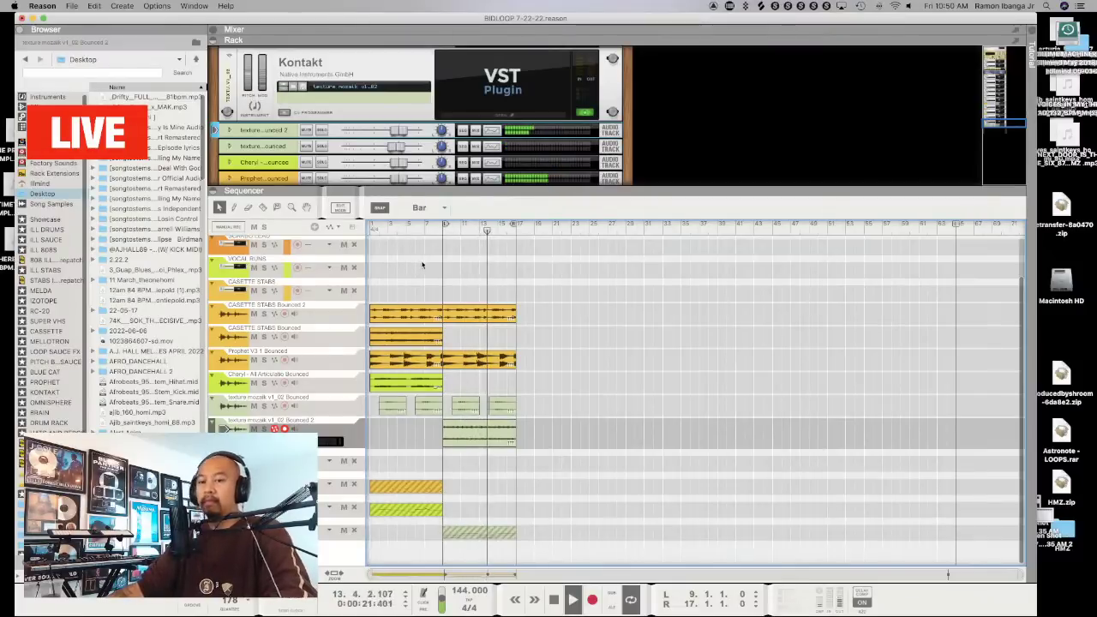
key(space)
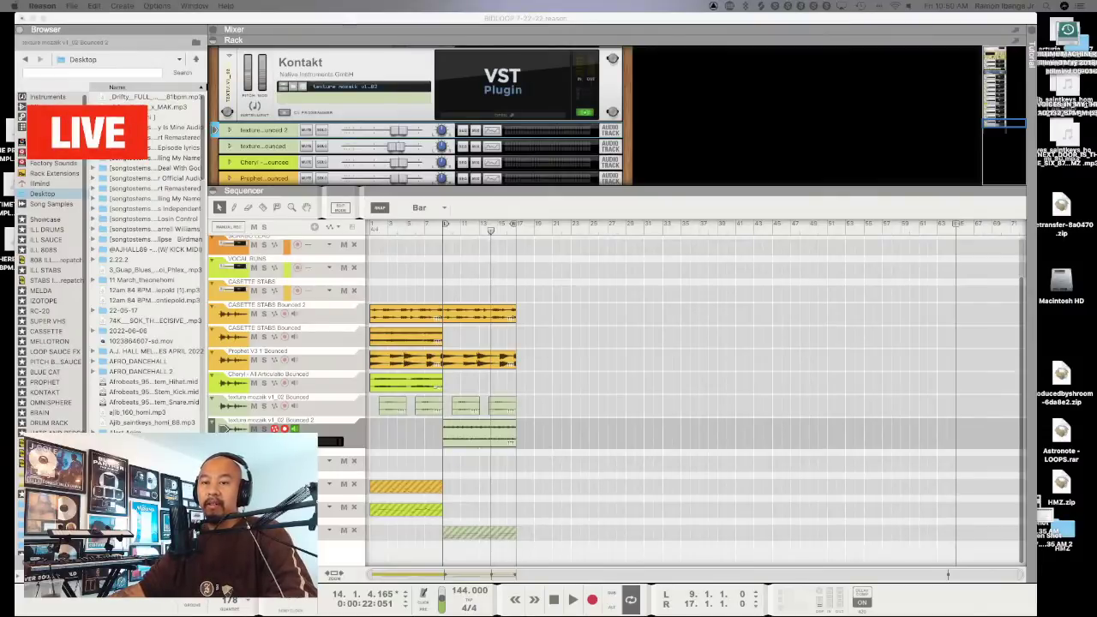
click(402, 22)
key(space)
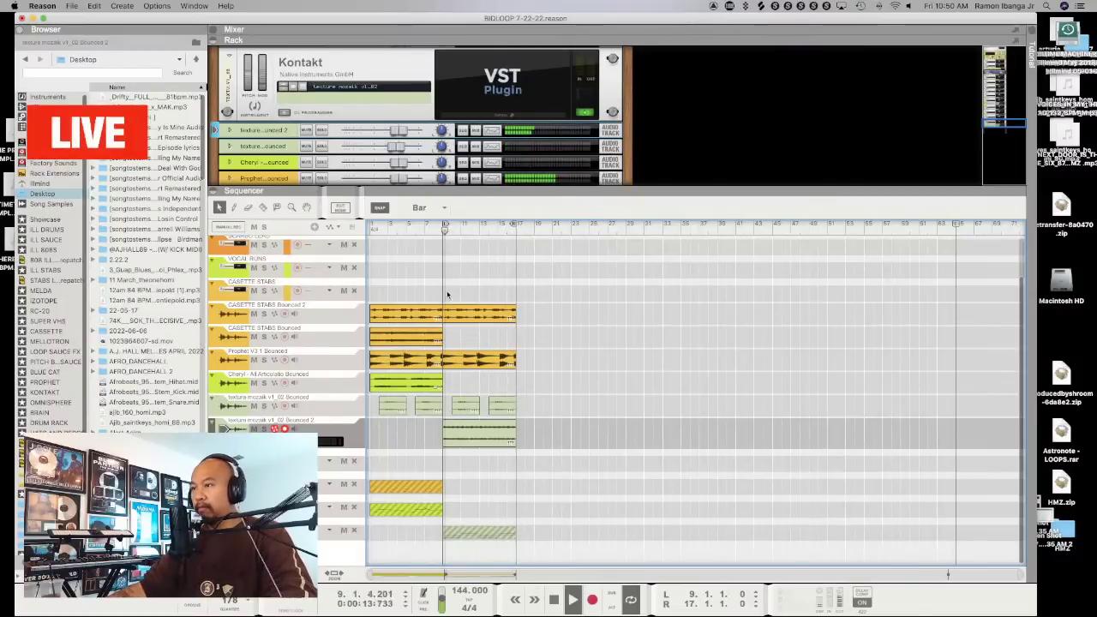
Copy the second section's bounced clips from bar 9 to bar 17, set the loop to bars 17–25 and play it
drag(517, 456, 529, 317)
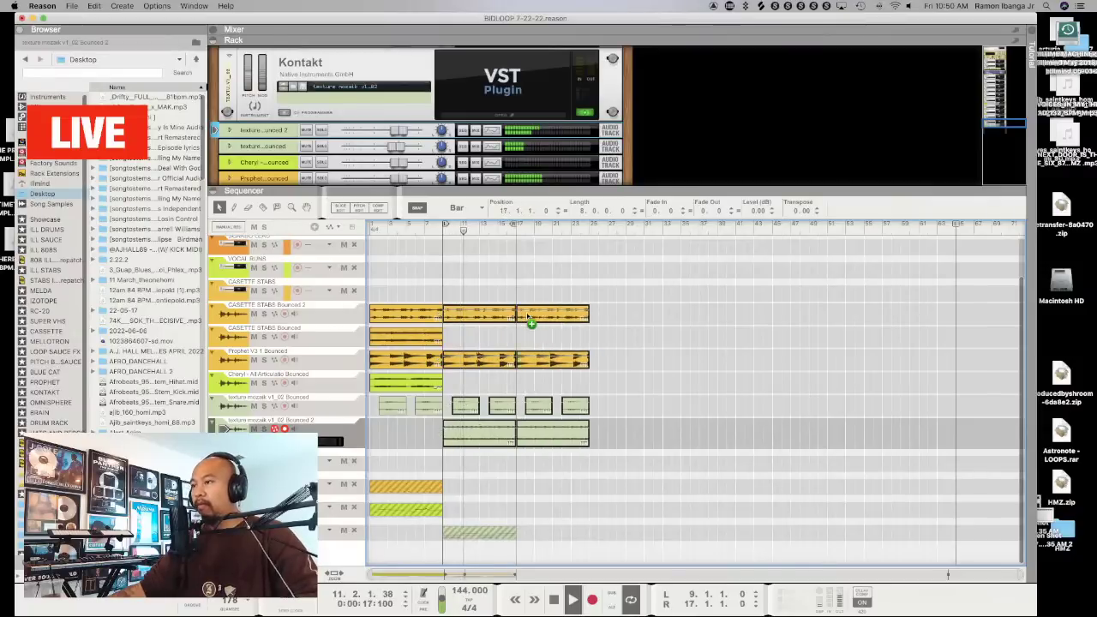
super+click(589, 226)
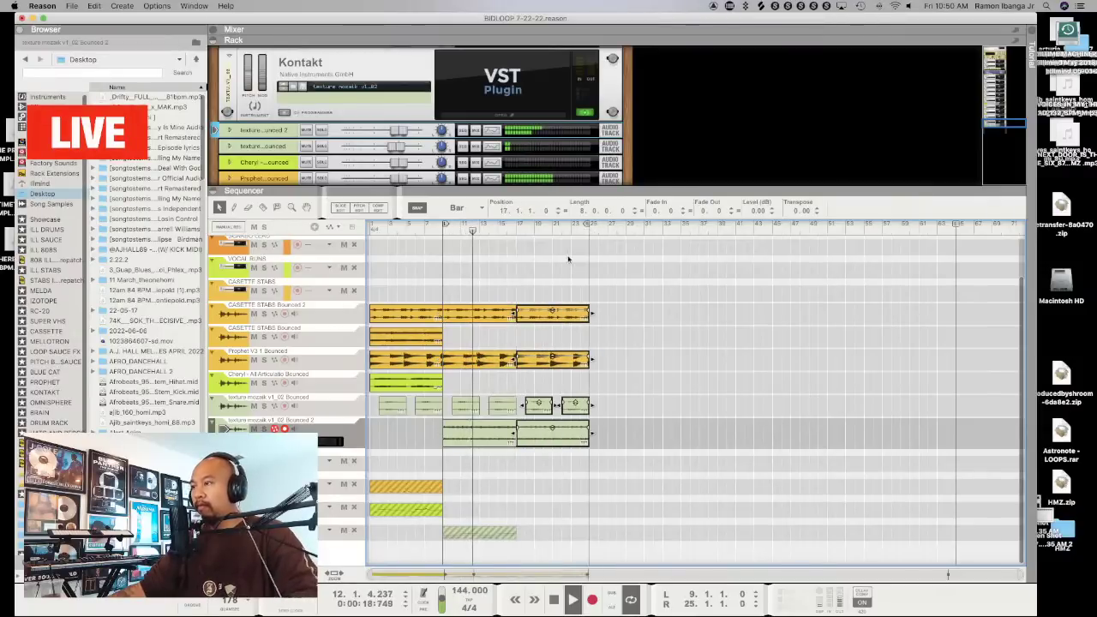
alt+click(517, 226)
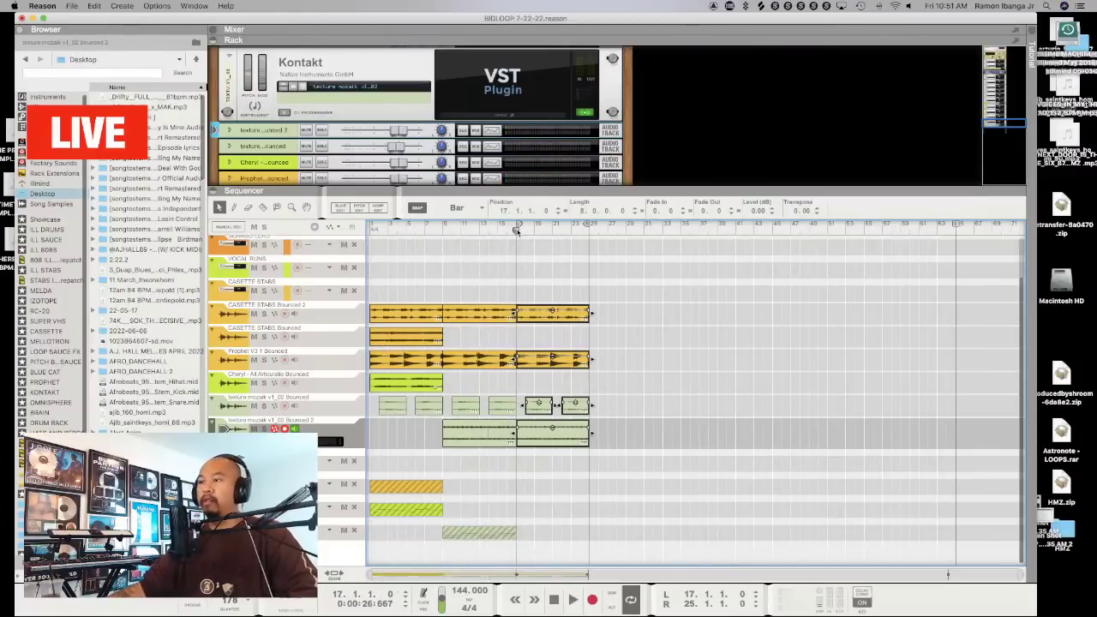
click(517, 226)
key(space)
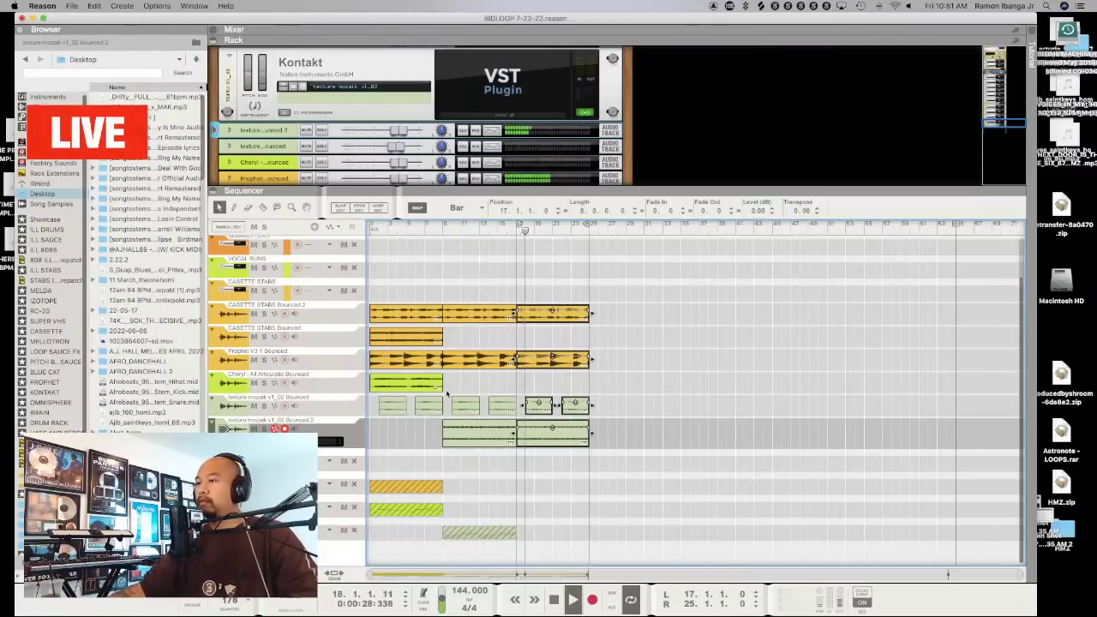
Stop playback and copy the Cheryl vocal clip from bar 1 to bar 17
key(space)
click(391, 385)
drag(515, 390, 545, 386)
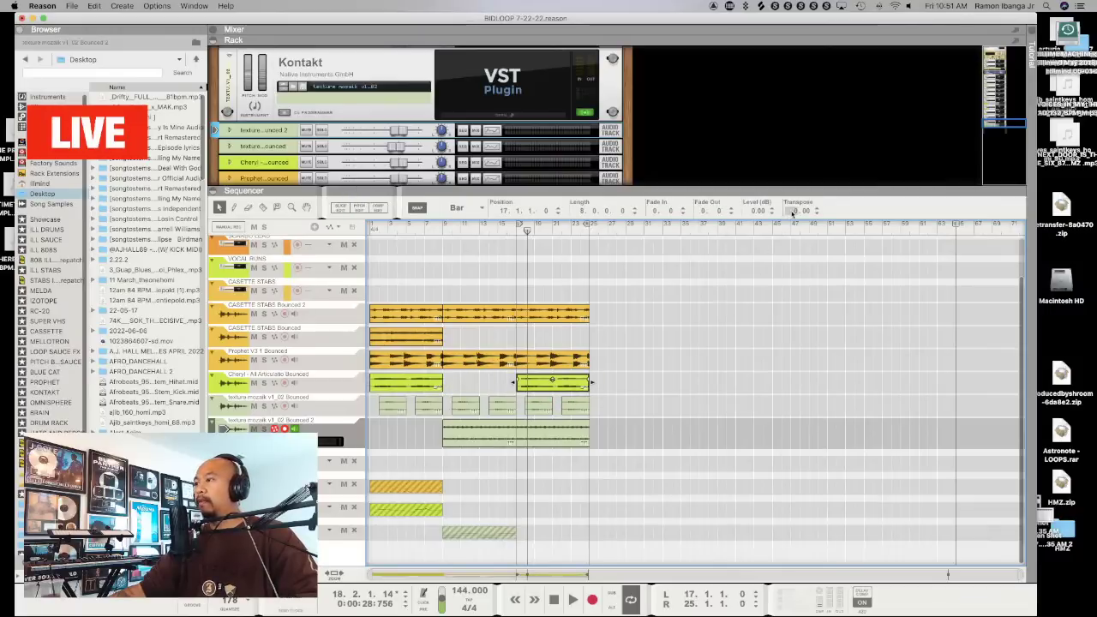
Transpose the copied Cheryl vocal clip to -12 semitones and play it from bar 17
click(515, 228)
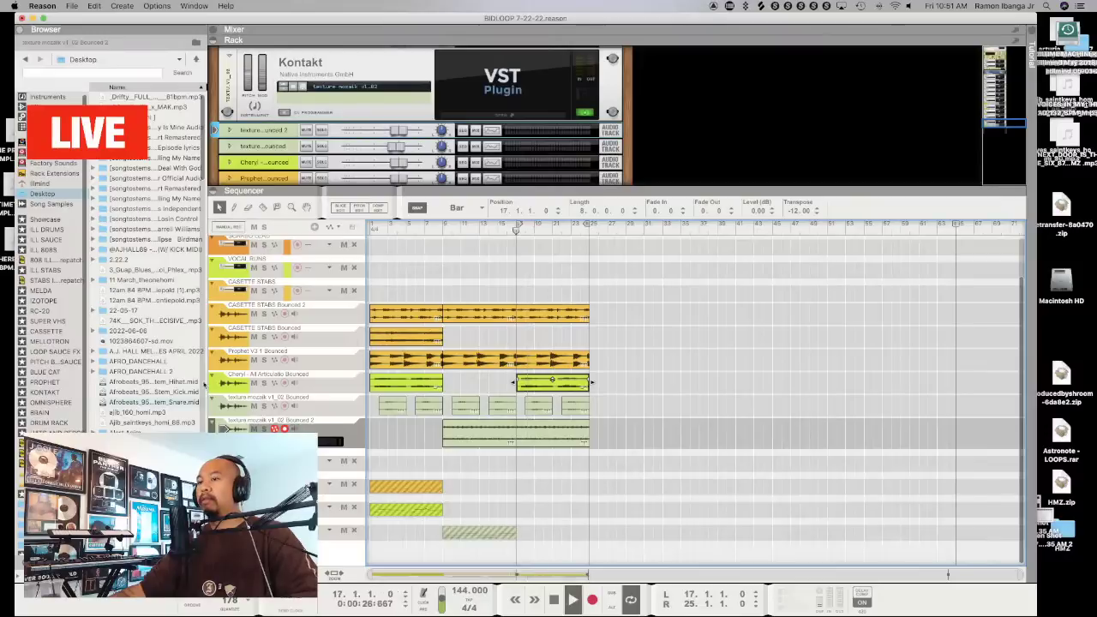
key(space)
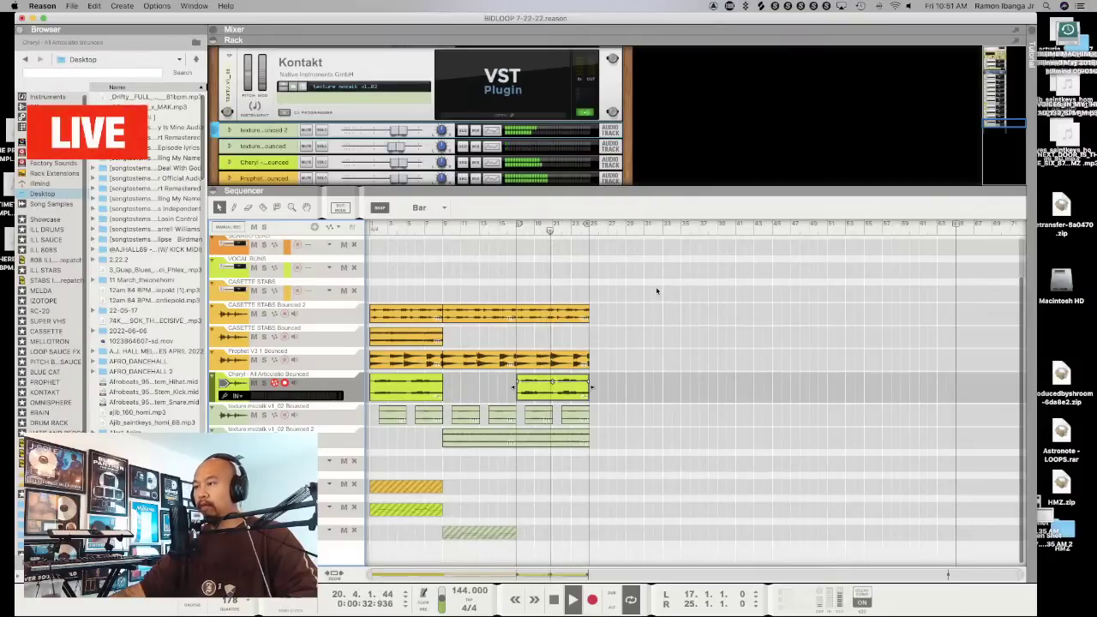
click(535, 394)
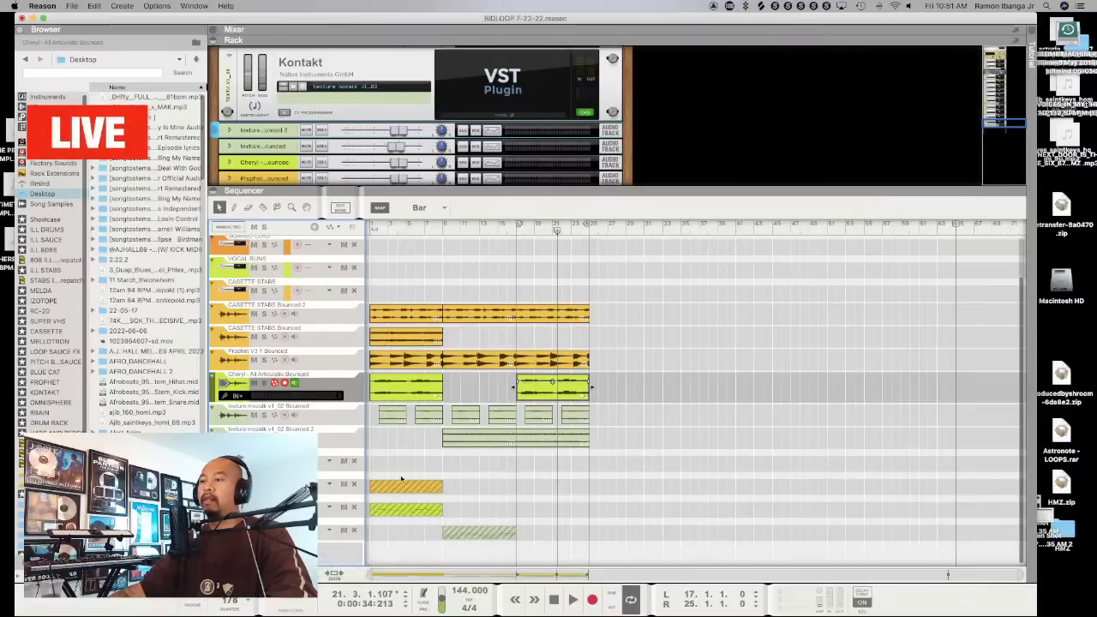
Create a new audio track below the Cheryl vocal track and move the bar 17 vocal clip onto it
click(337, 557)
scroll(418, 525, down, 1)
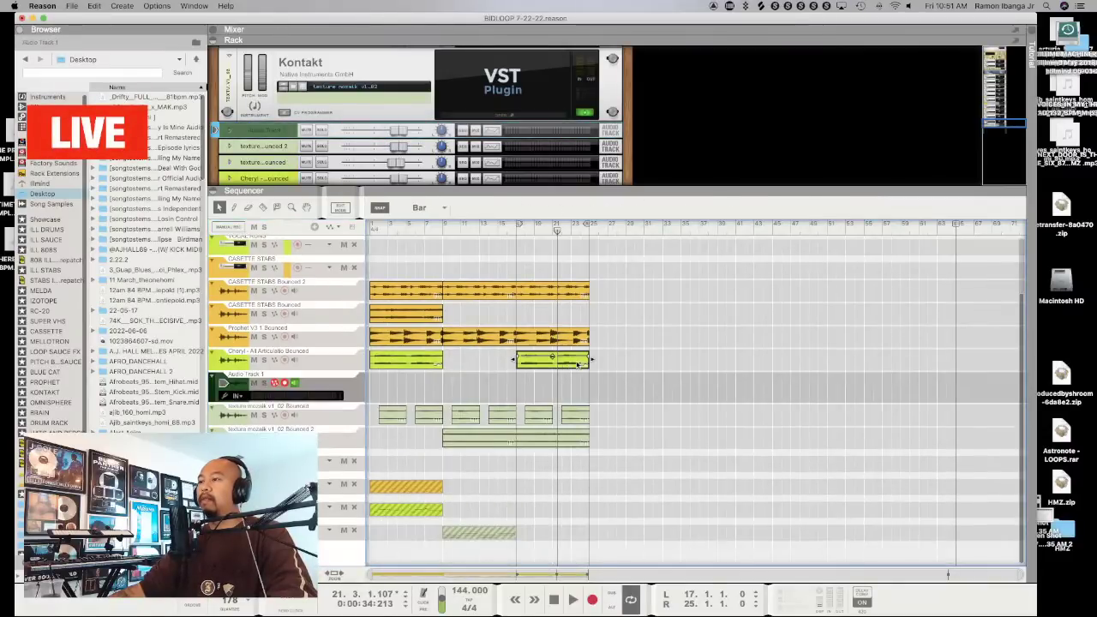
drag(553, 359, 553, 386)
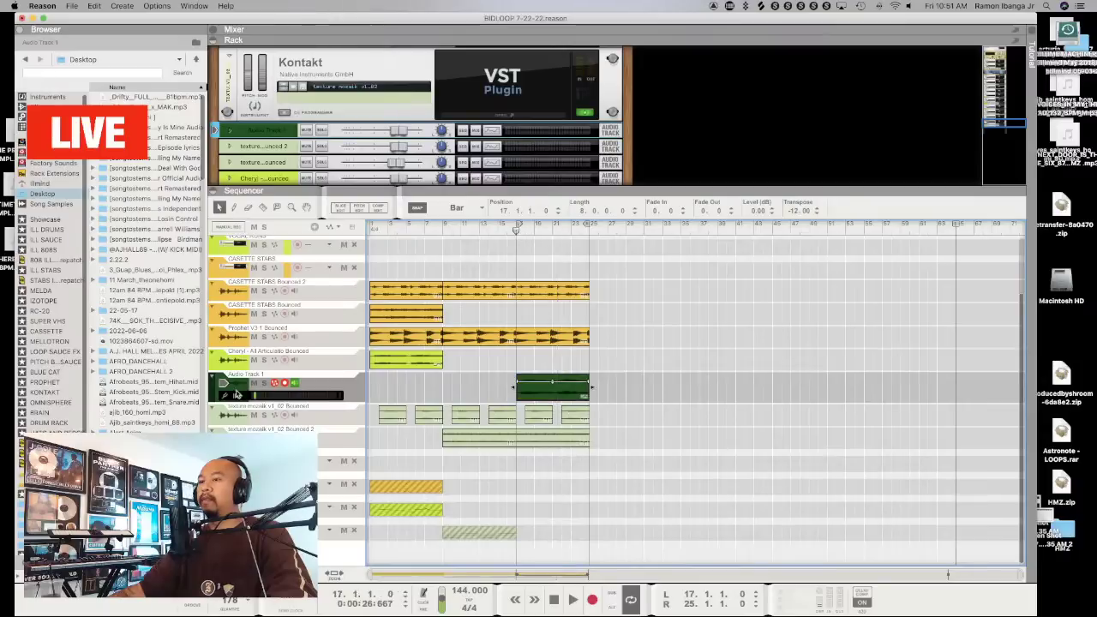
Play the moved clip, expand Audio Track 1 in the rack to show its insert effects, and add RC-20 Retro Color
key(space)
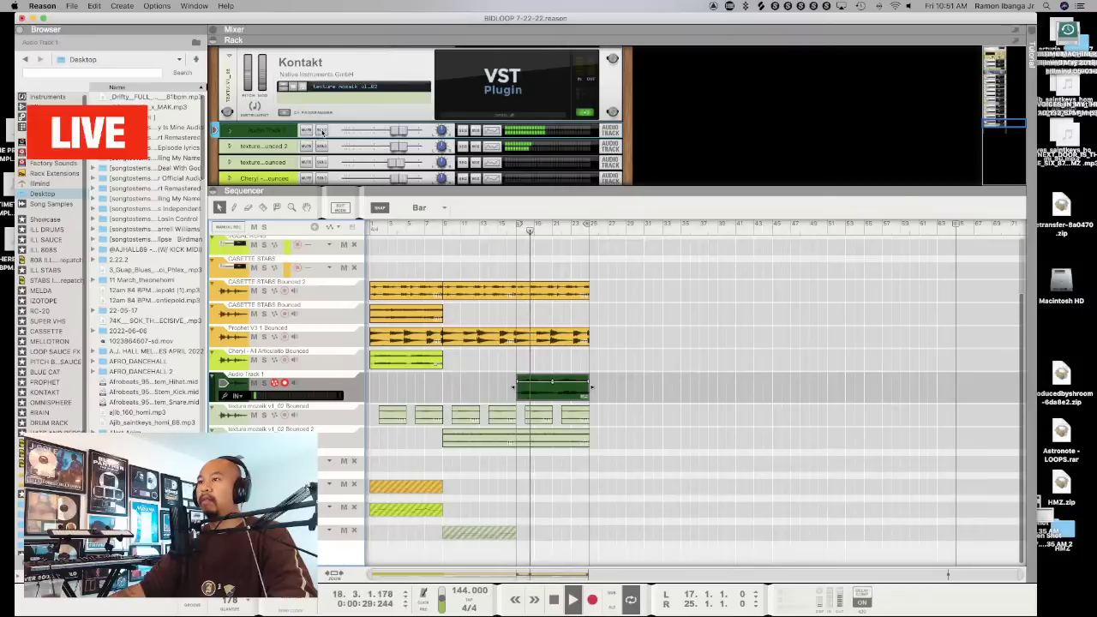
click(229, 130)
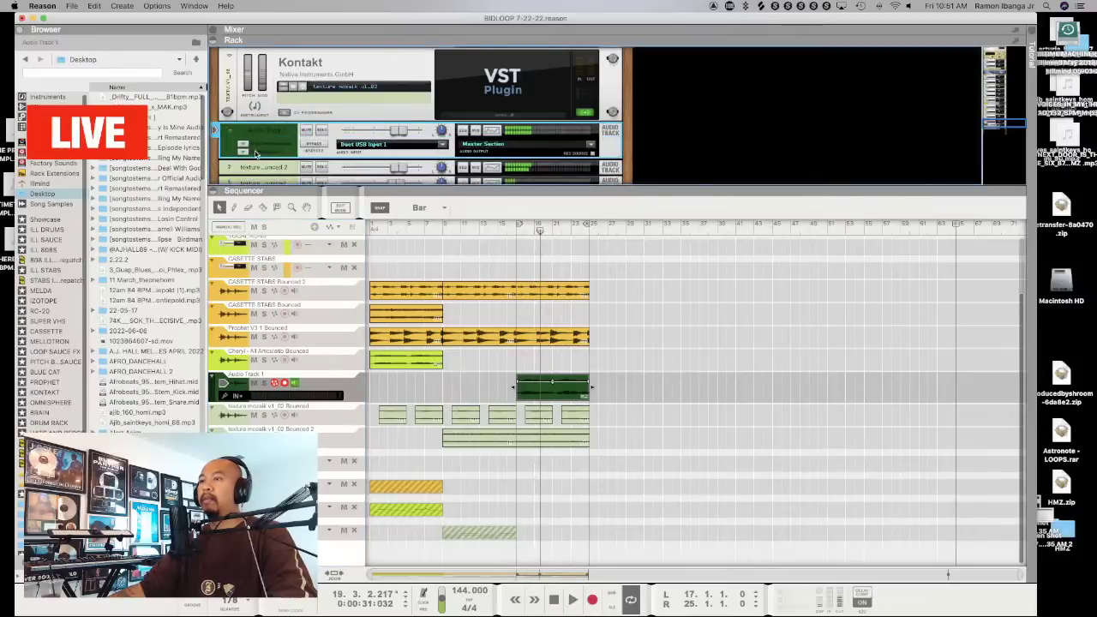
click(242, 154)
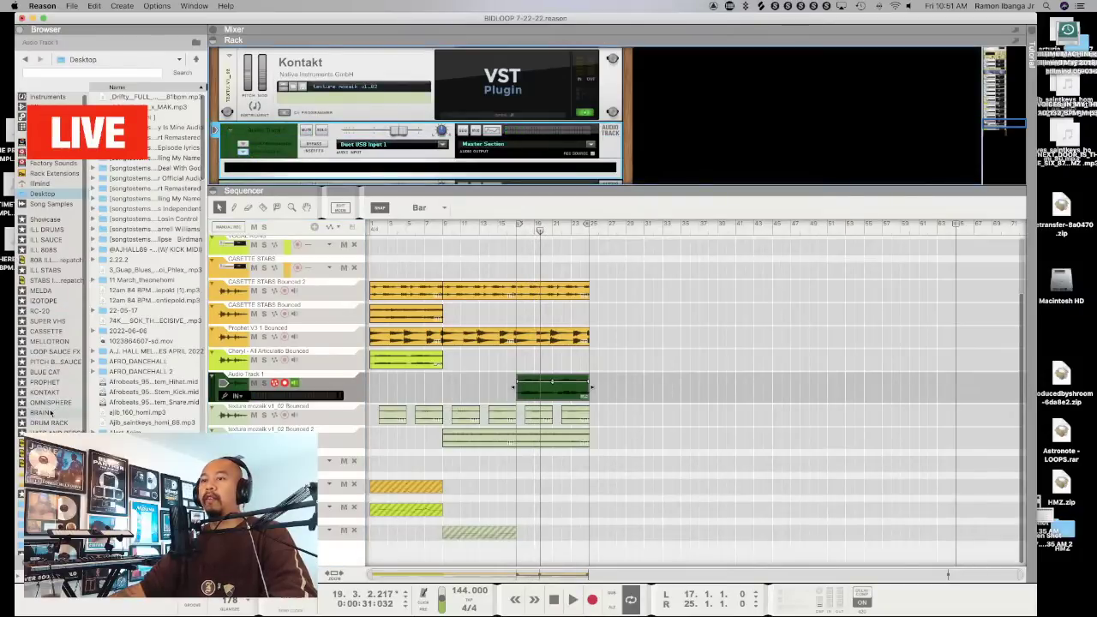
click(40, 310)
drag(128, 109, 417, 163)
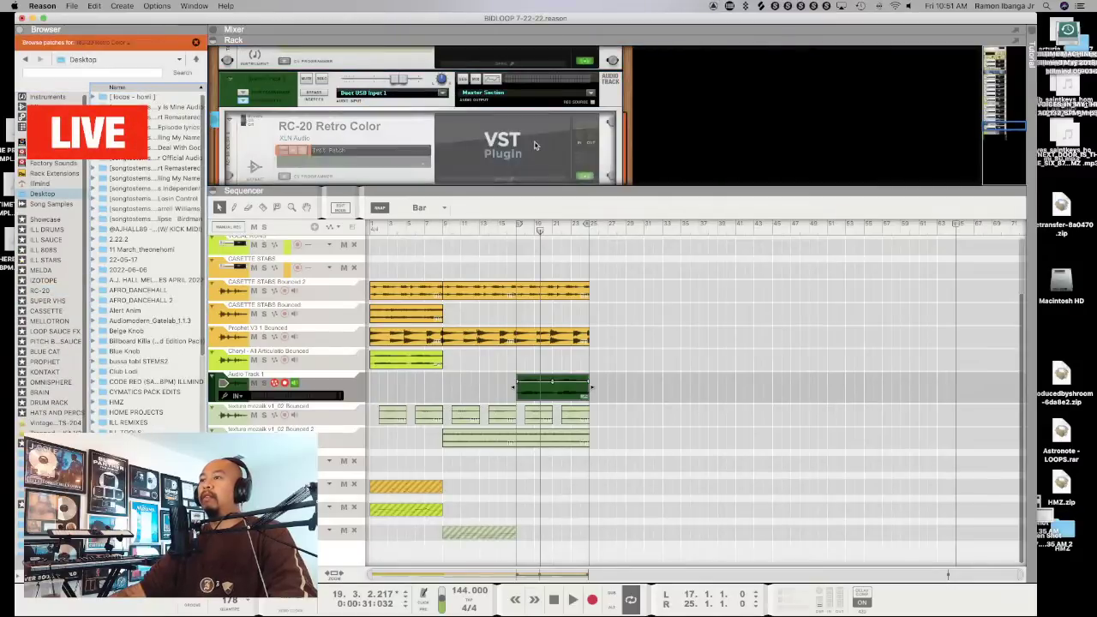
Load the user preset ILLMIND DRAKE VOX in RC-20 Retro Color and move its window off the track controls
click(487, 158)
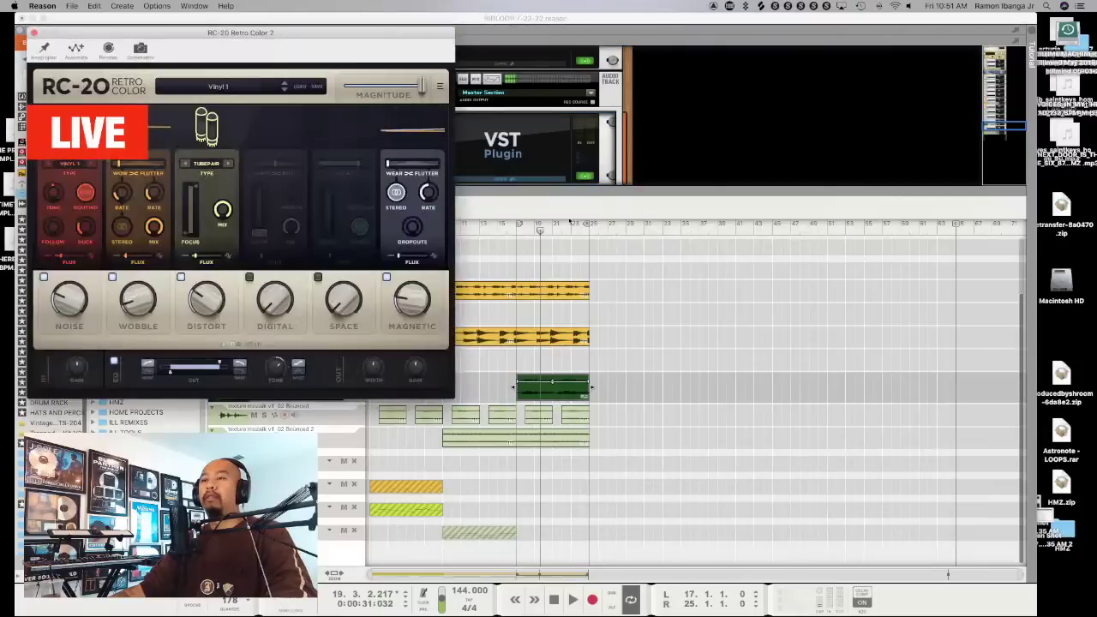
click(267, 89)
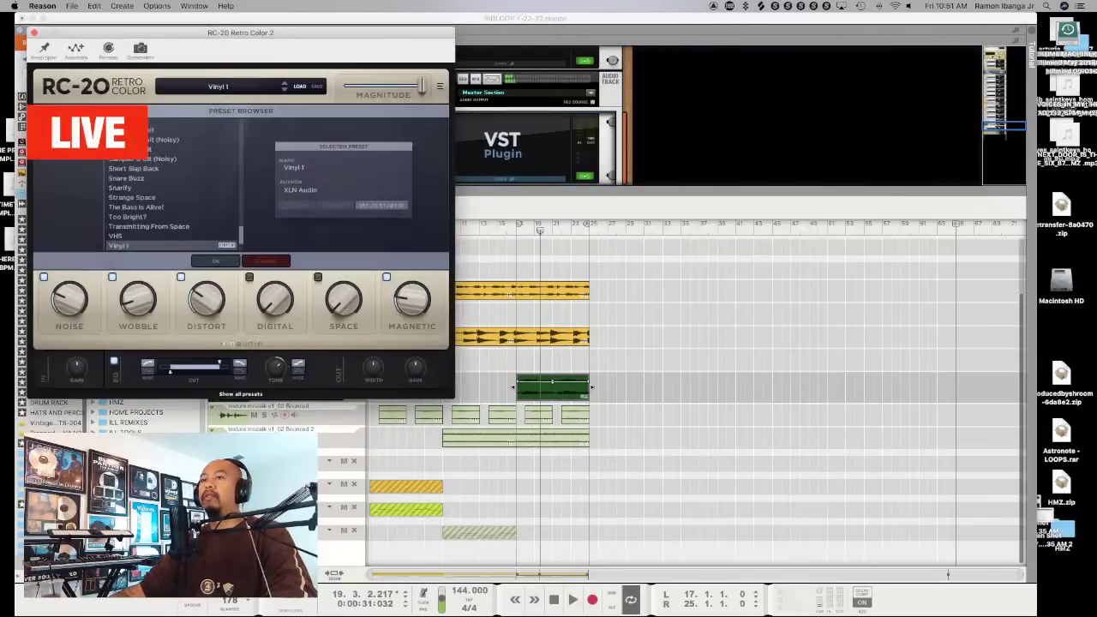
scroll(150, 161, up, 10)
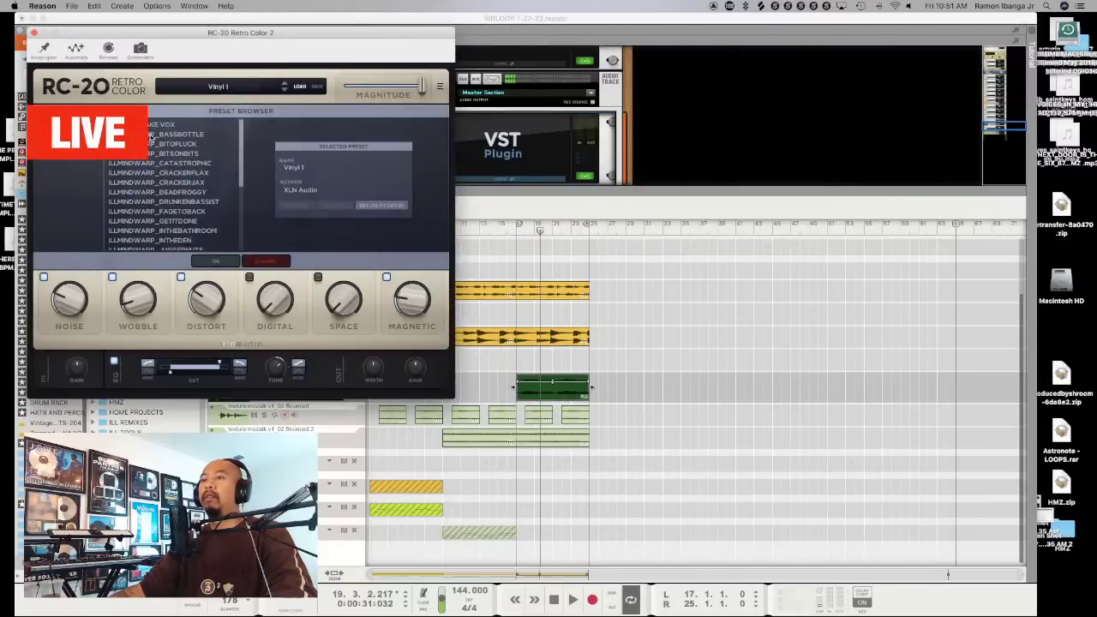
click(152, 126)
drag(261, 36, 823, 112)
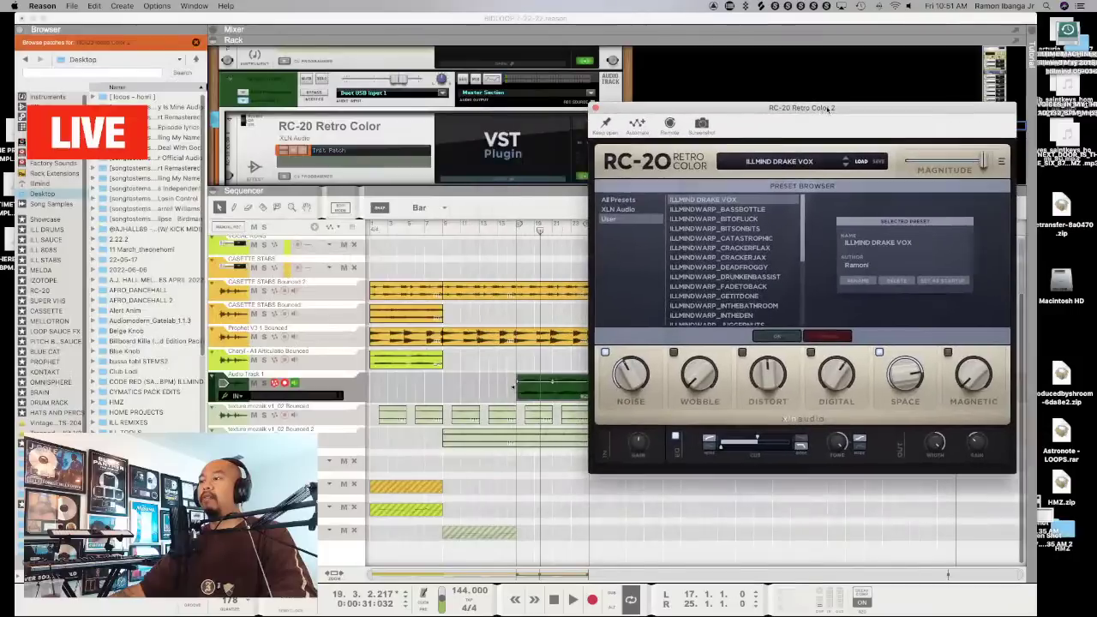
Play the bar 17–25 loop and toggle solo on Audio Track 1 to hear the RC-20 effect
key(space)
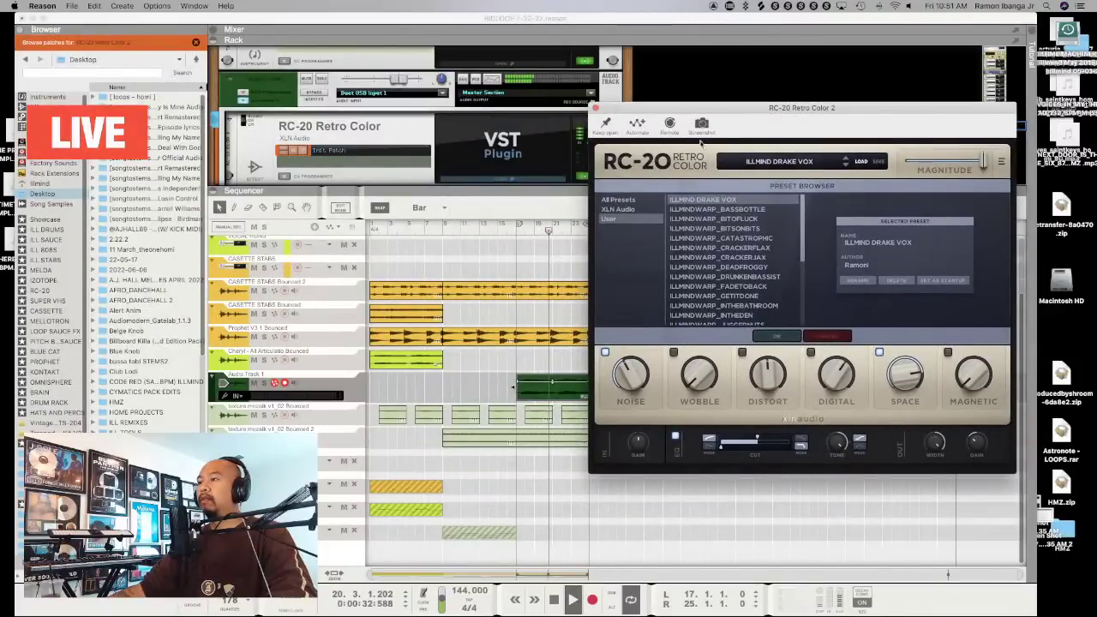
drag(806, 108, 576, 138)
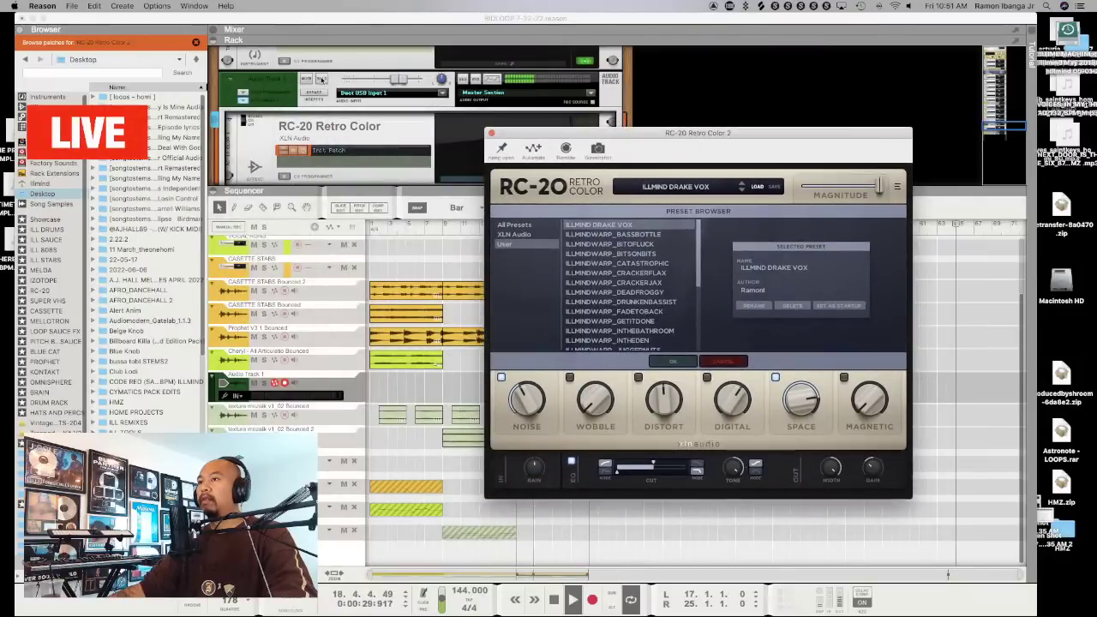
click(321, 79)
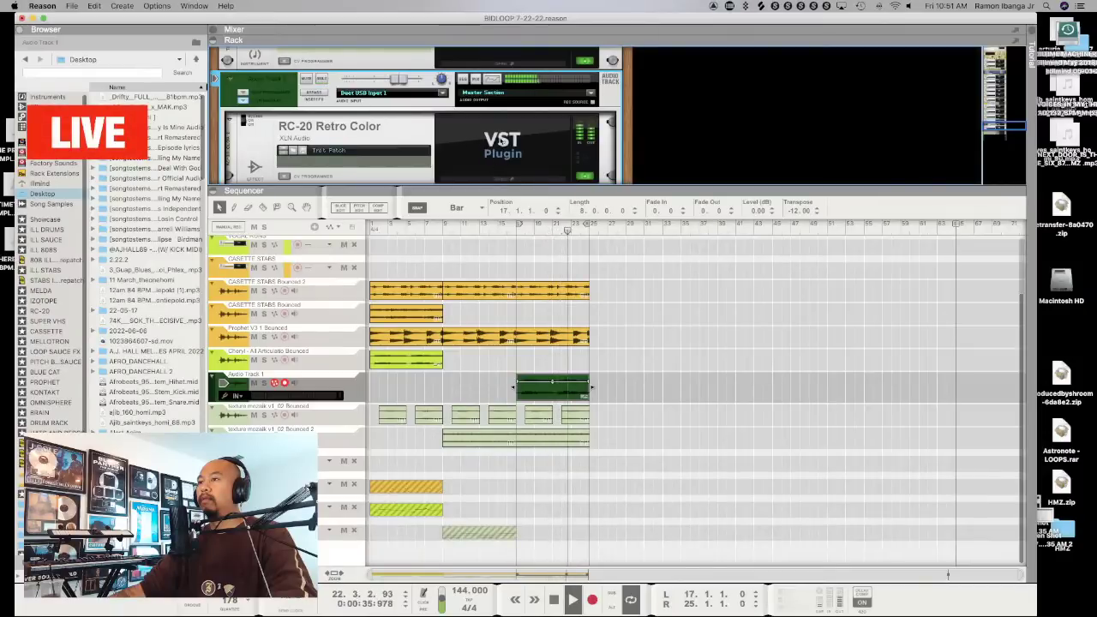
Set the Audio Track 1 vocal clip's transpose to 12 semitones, close the RC-20 window and play the track soloed
click(503, 141)
drag(668, 134, 828, 110)
click(572, 394)
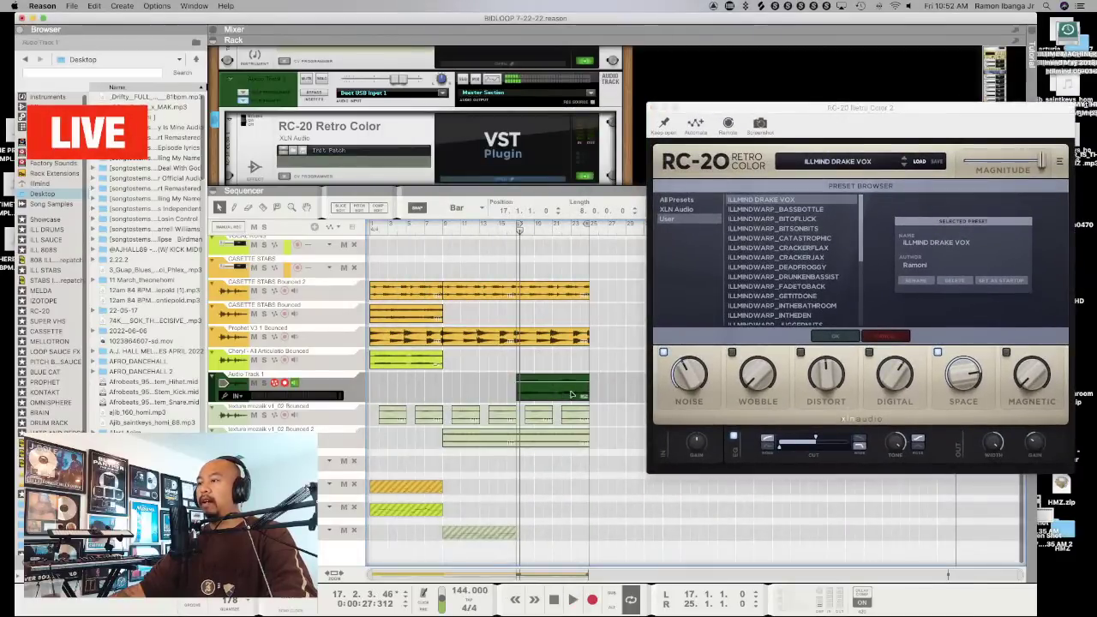
click(655, 108)
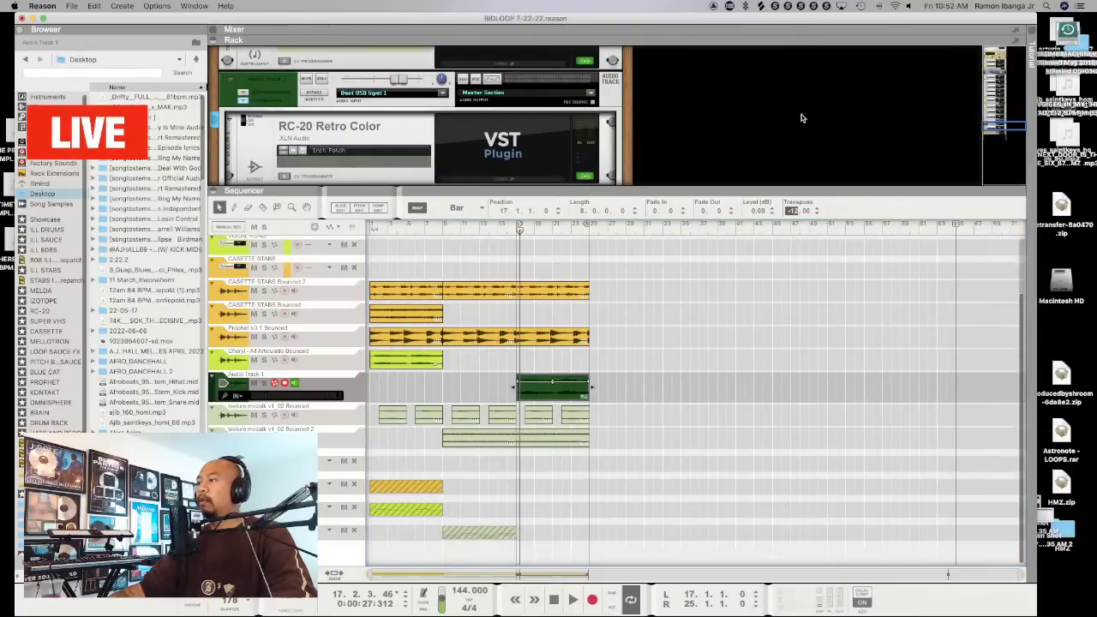
key(space)
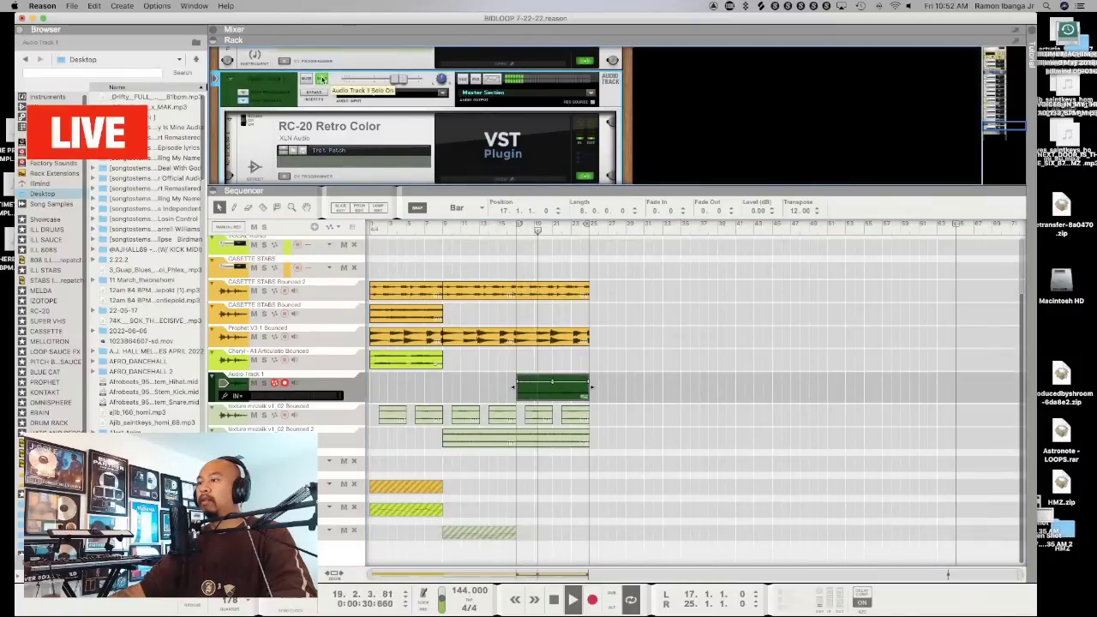
Restart the loop from bar 17 and lower the RC-20 Retro Color magnitude to about 23%
click(553, 146)
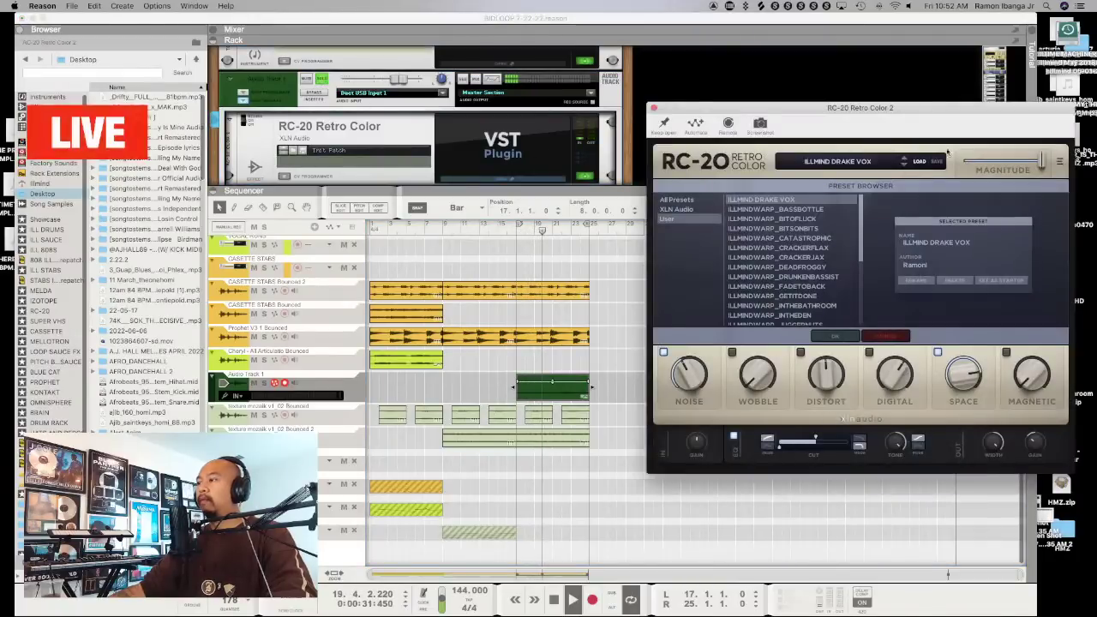
drag(958, 109, 476, 180)
drag(546, 233, 520, 233)
drag(403, 180, 692, 170)
key(super+w)
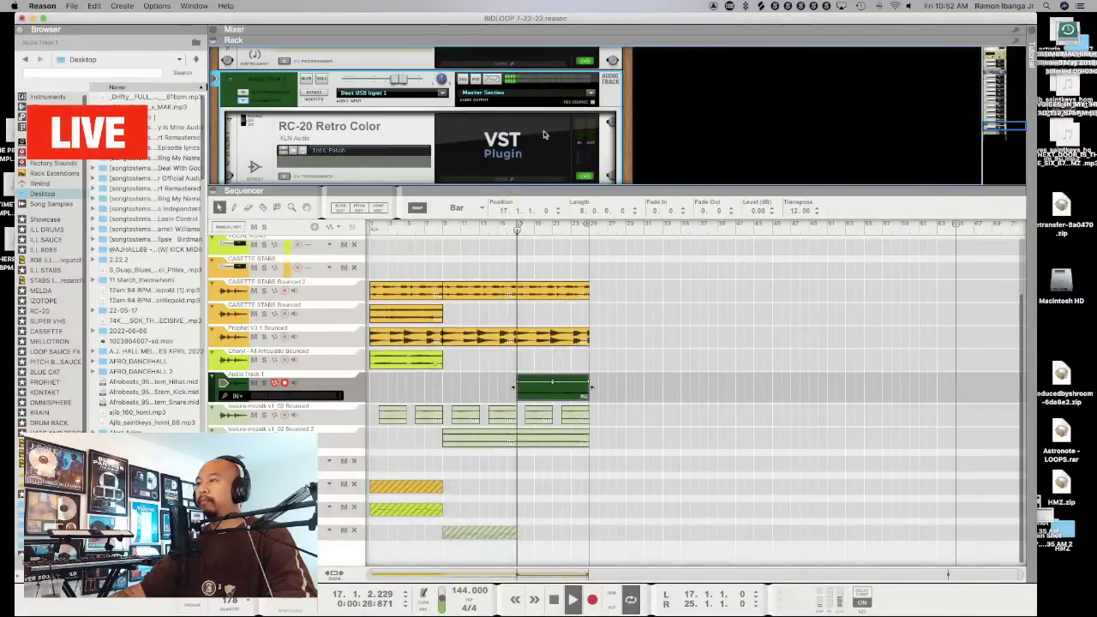
click(502, 140)
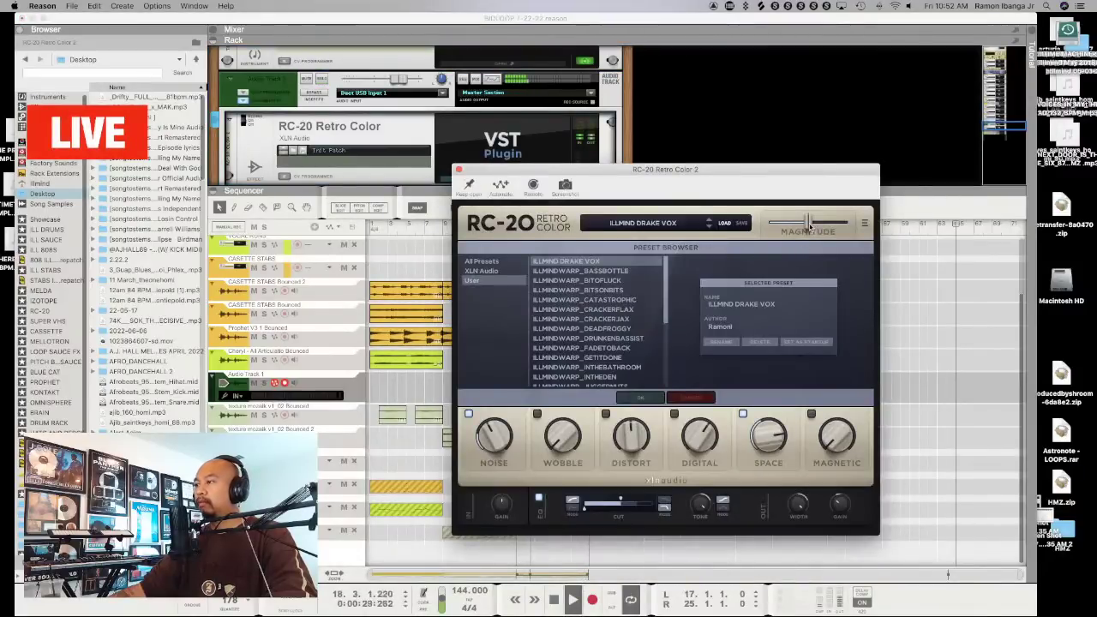
mouse_move(798, 224)
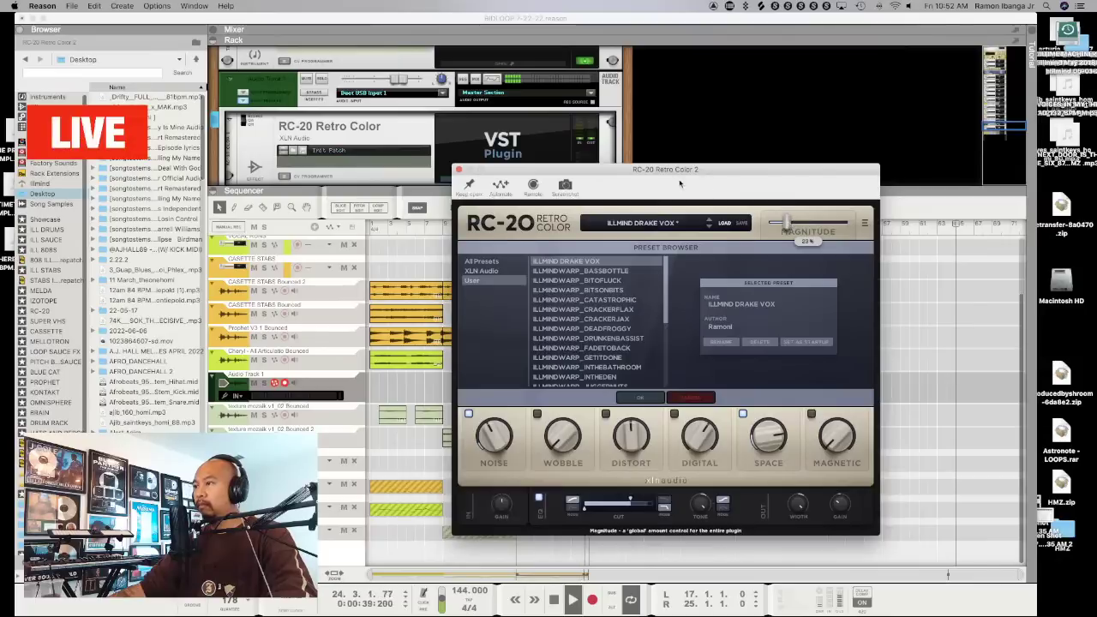
Raise the Audio Track 1 vocal clip's level to 5.02 dB and close the RC-20 window
drag(630, 171, 393, 174)
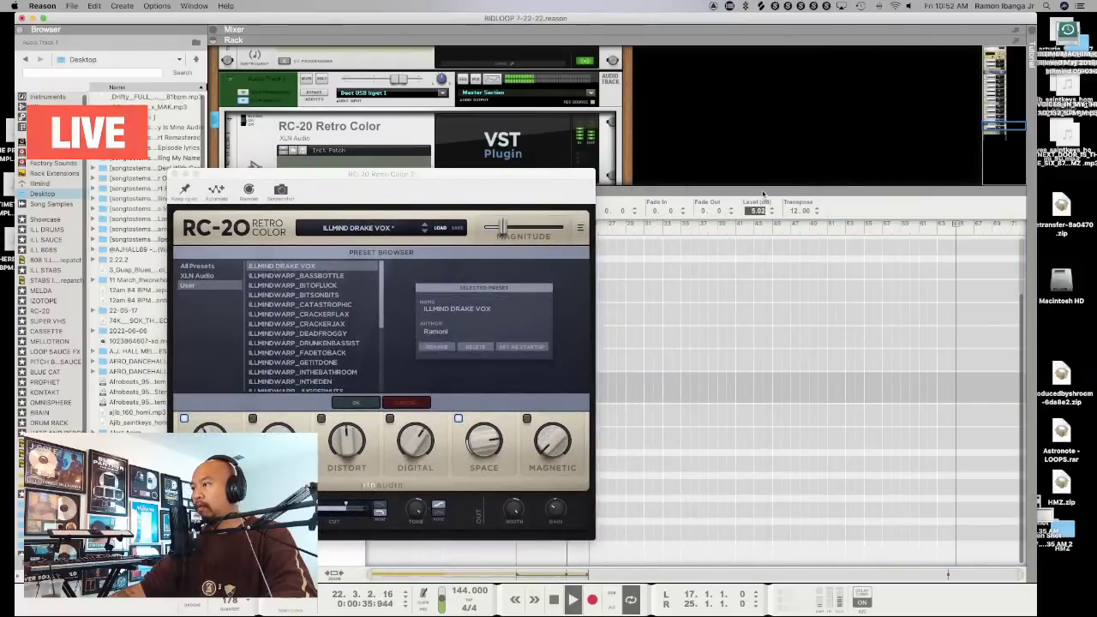
drag(447, 178, 817, 162)
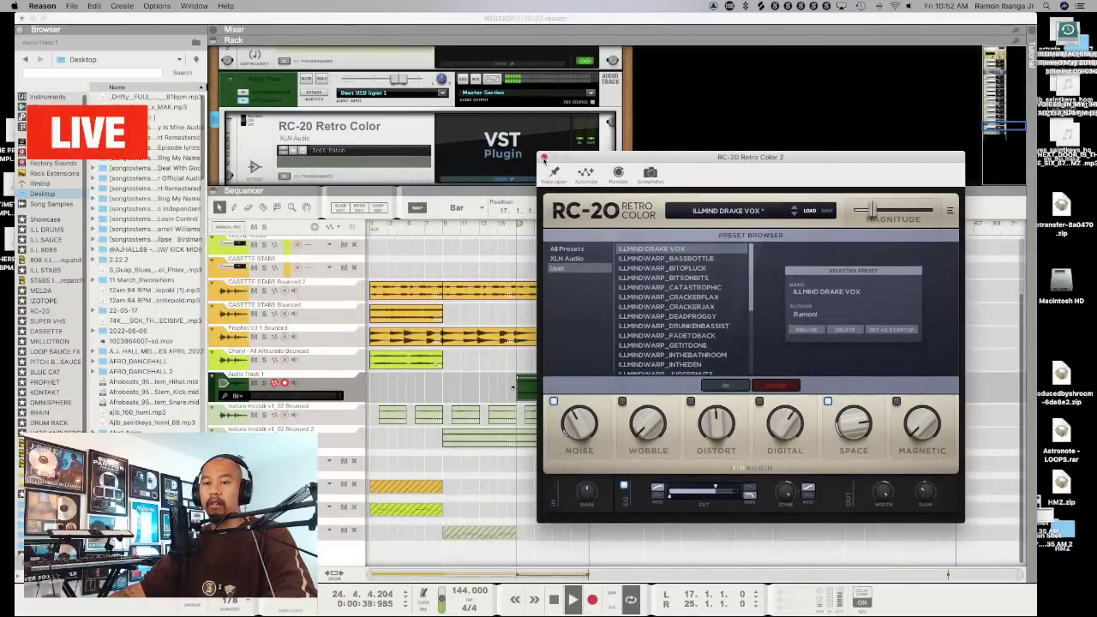
click(544, 159)
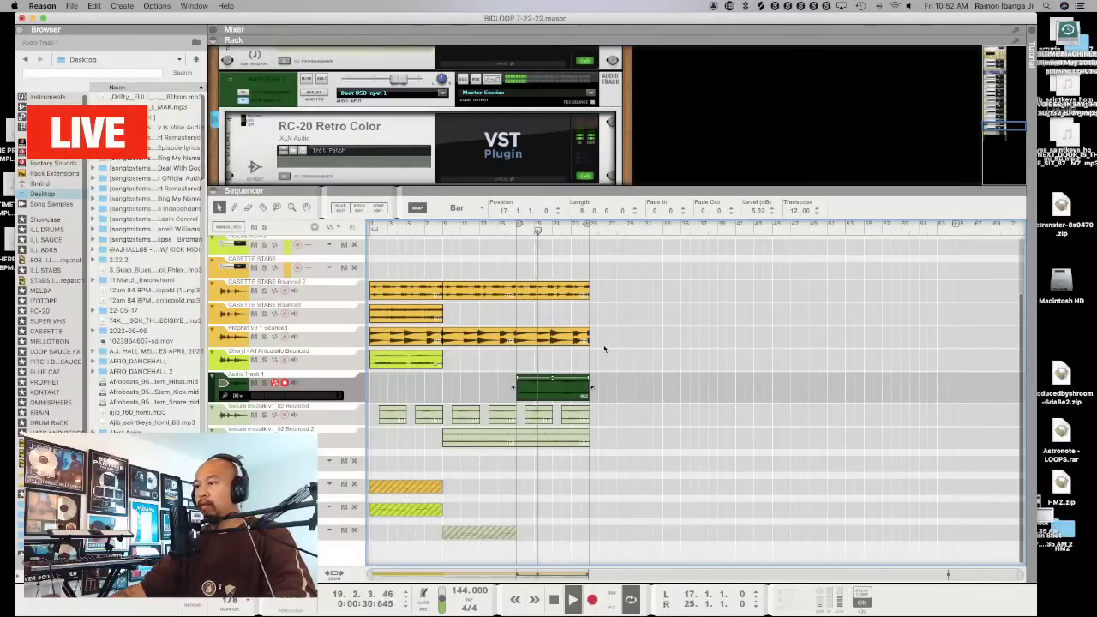
Restart playback from bar 17 and lower the Prophet V3 1 Bounced track's level to about -1.64 dB
key(space)
click(477, 266)
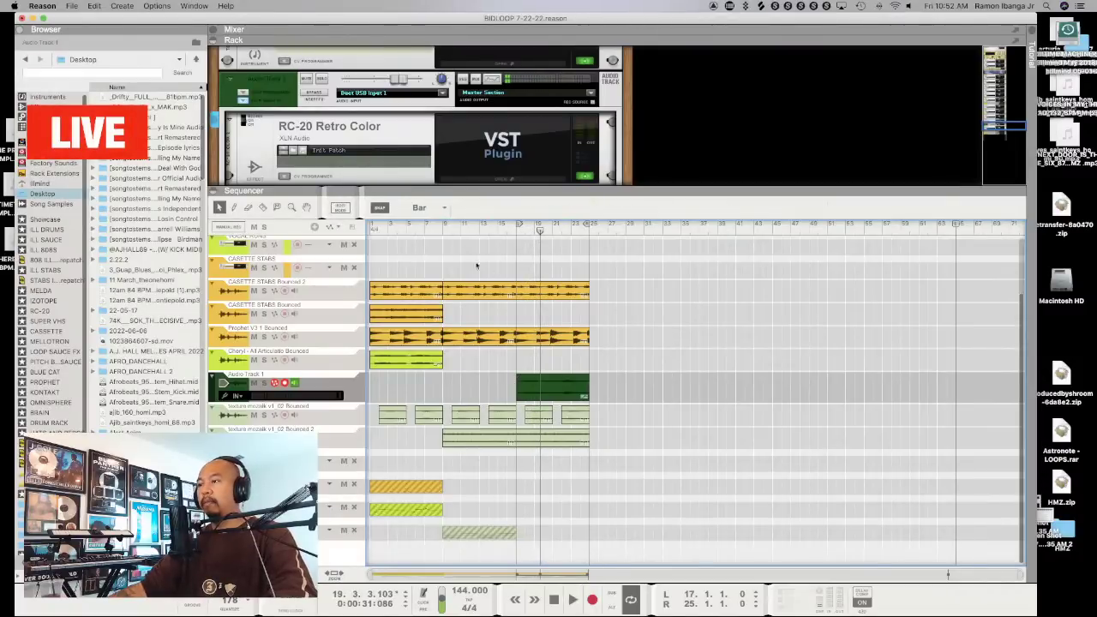
click(516, 233)
key(space)
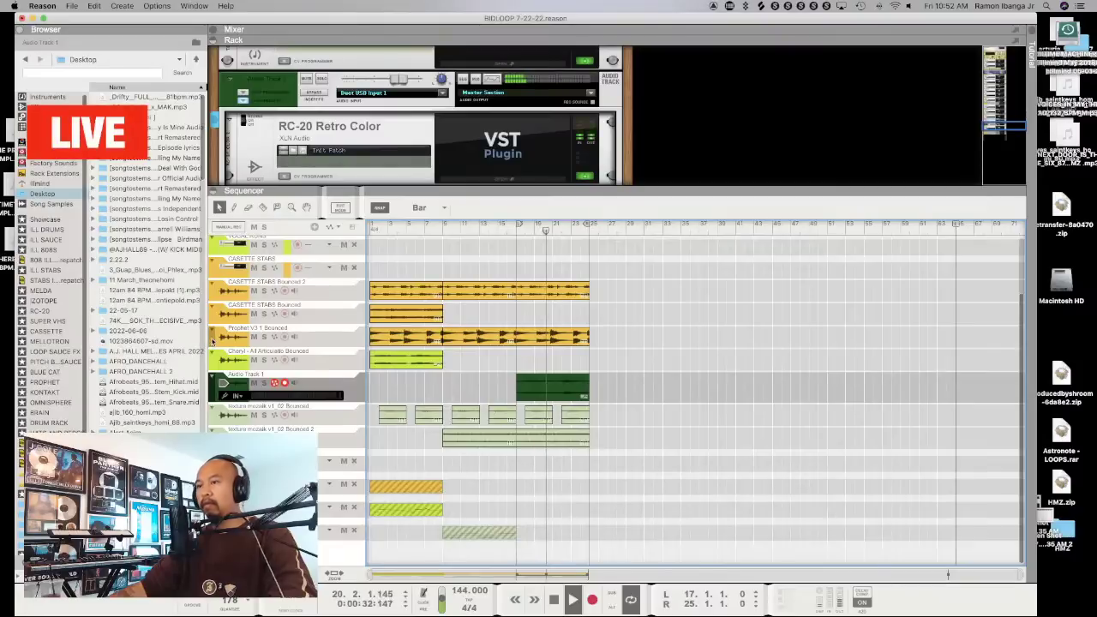
key(Up)
key(Up)
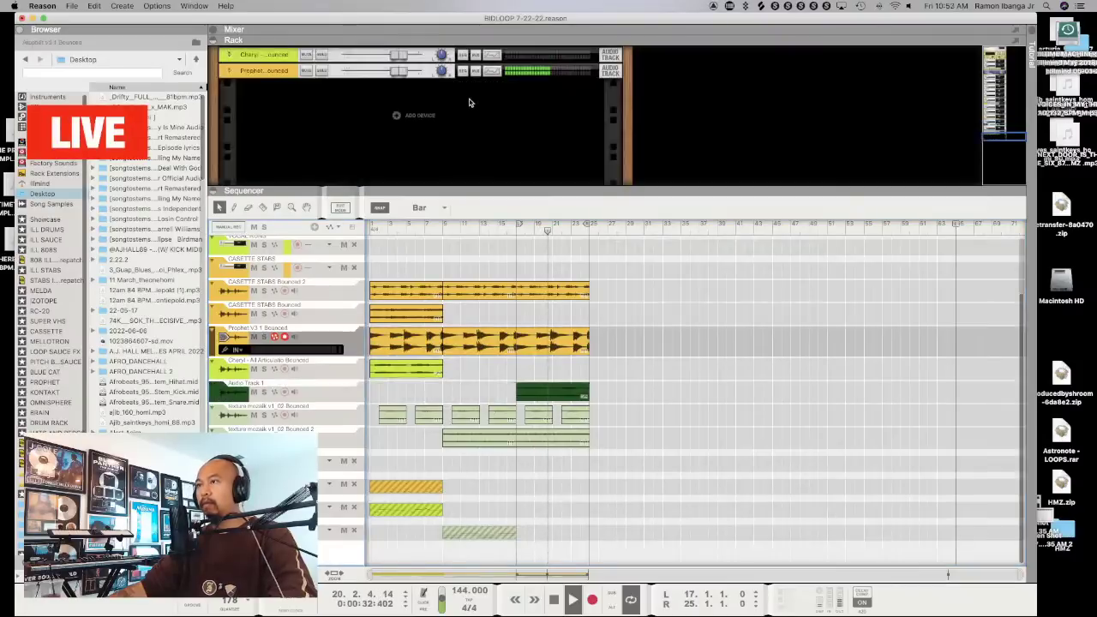
click(400, 75)
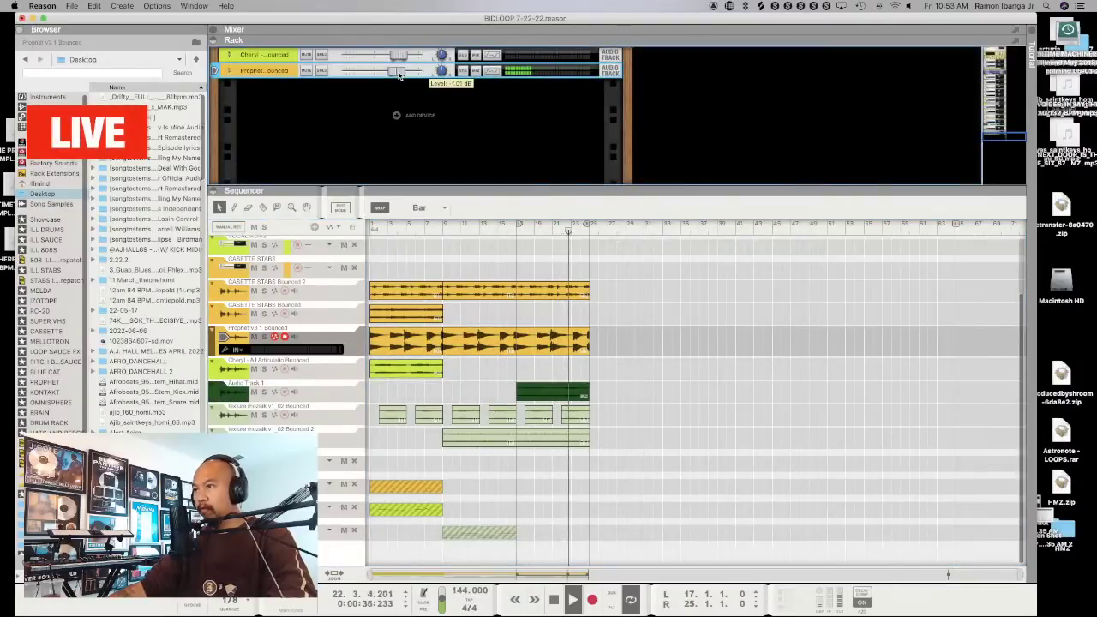
drag(400, 75, 398, 75)
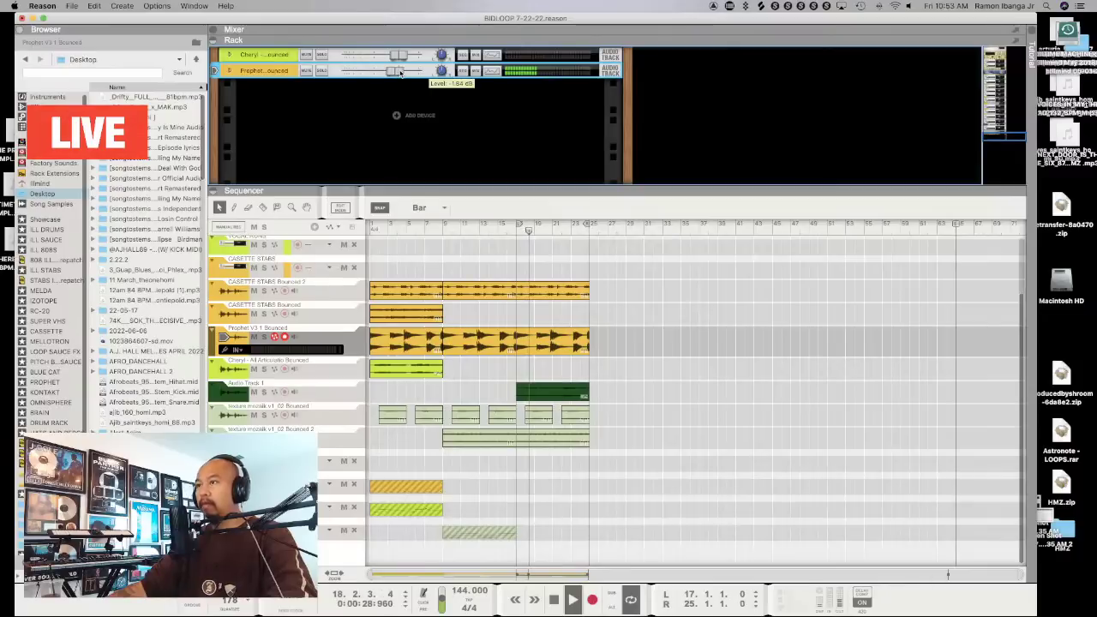
Bounce the vocal clip on Audio Track 1 to a new audio track
right_click(540, 392)
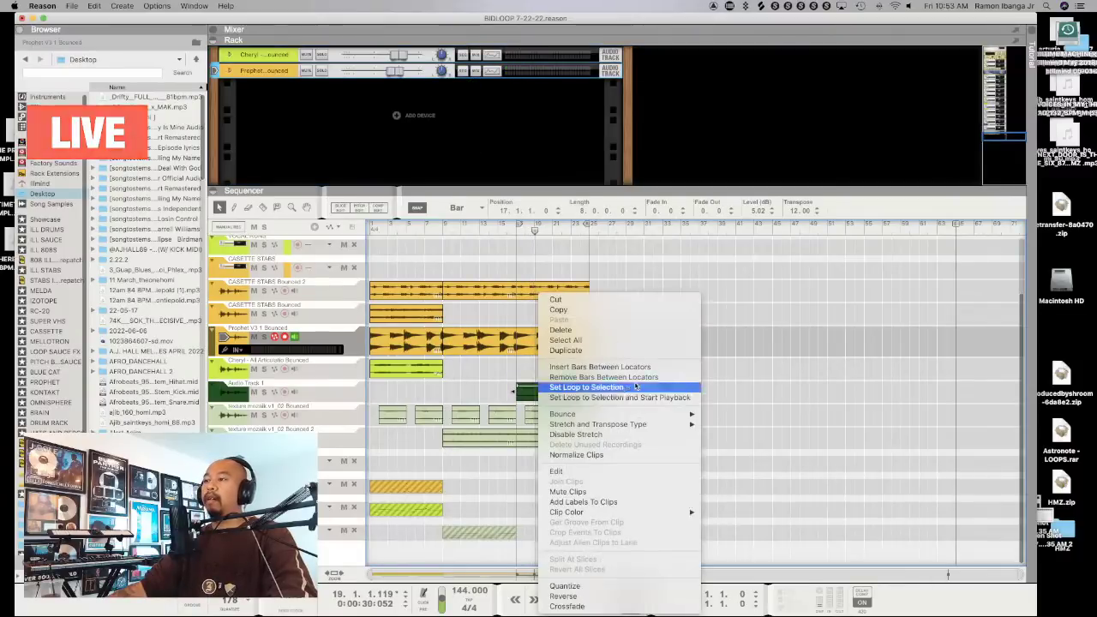
mouse_move(611, 416)
click(742, 416)
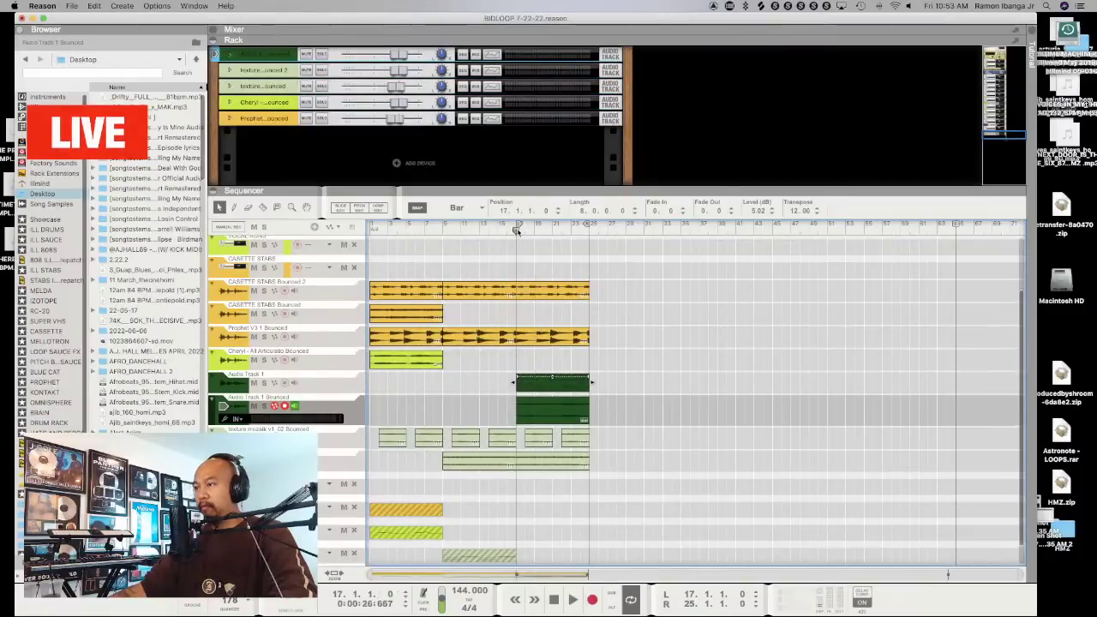
Play the bounced vocal from bar 17 and move the loop start to bar 1 to hear the whole arrangement
key(space)
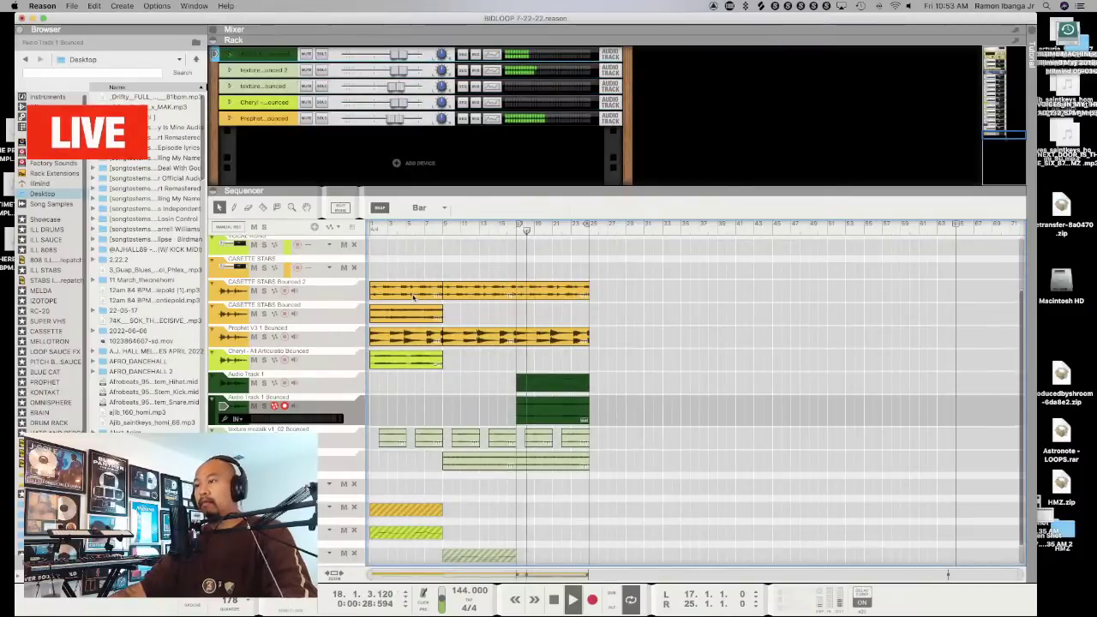
alt+click(371, 231)
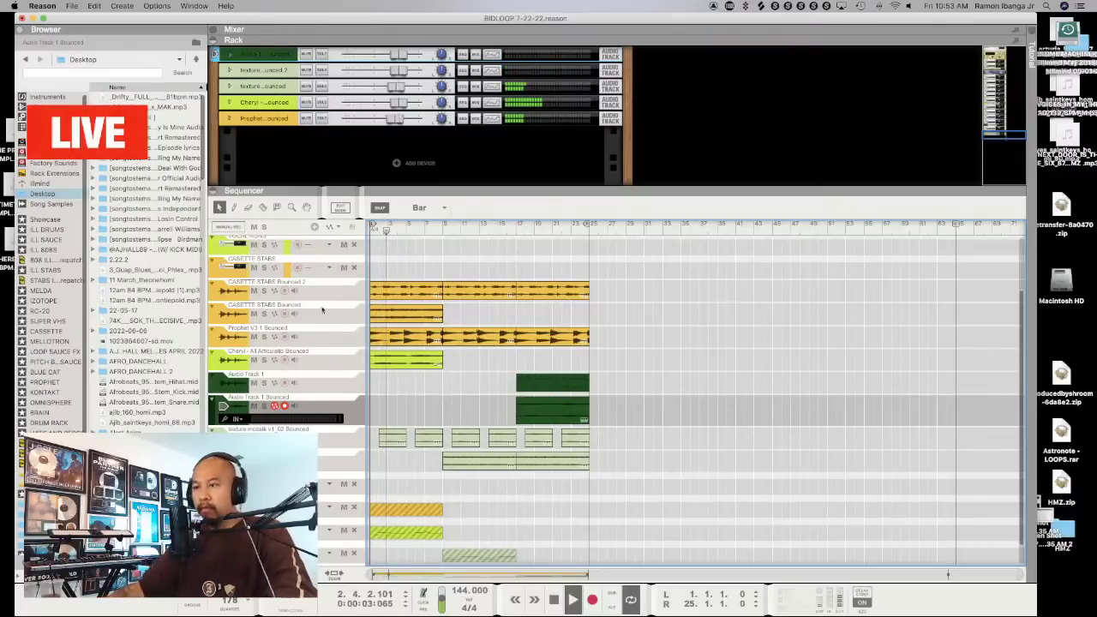
Select the bounced Cheryl vocal track and lower its level to about -3 dB
click(213, 364)
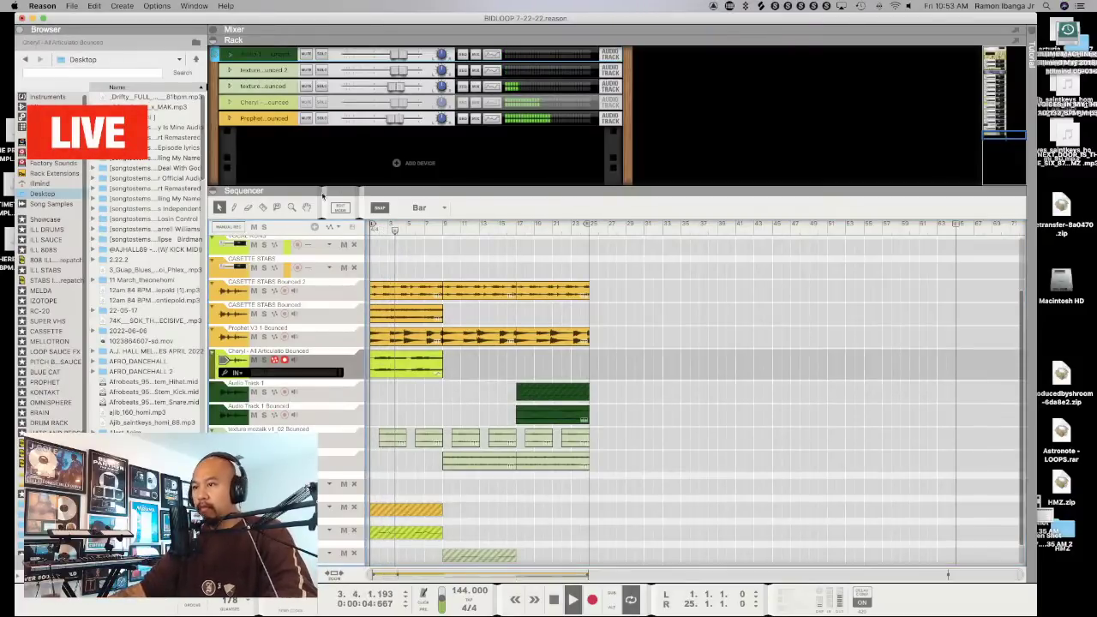
click(396, 104)
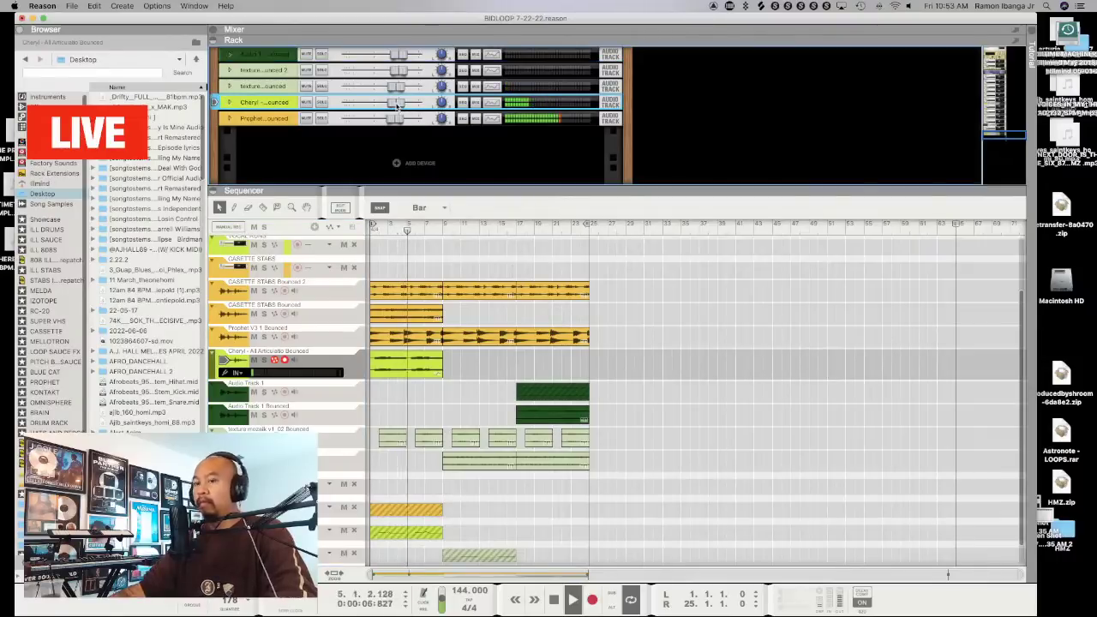
drag(396, 104, 394, 104)
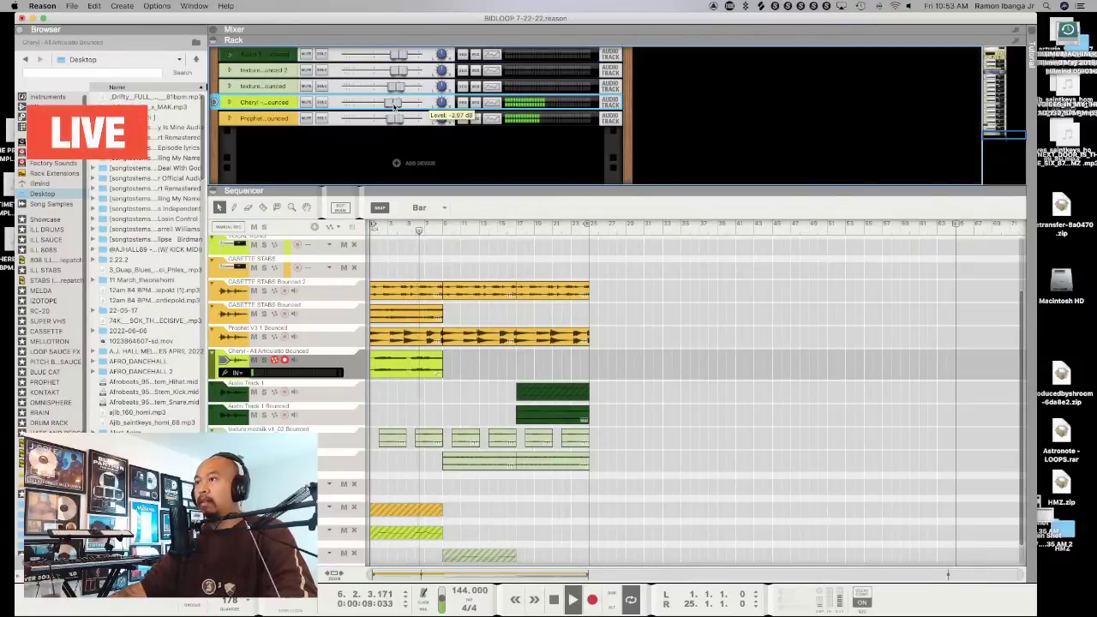
drag(394, 104, 393, 107)
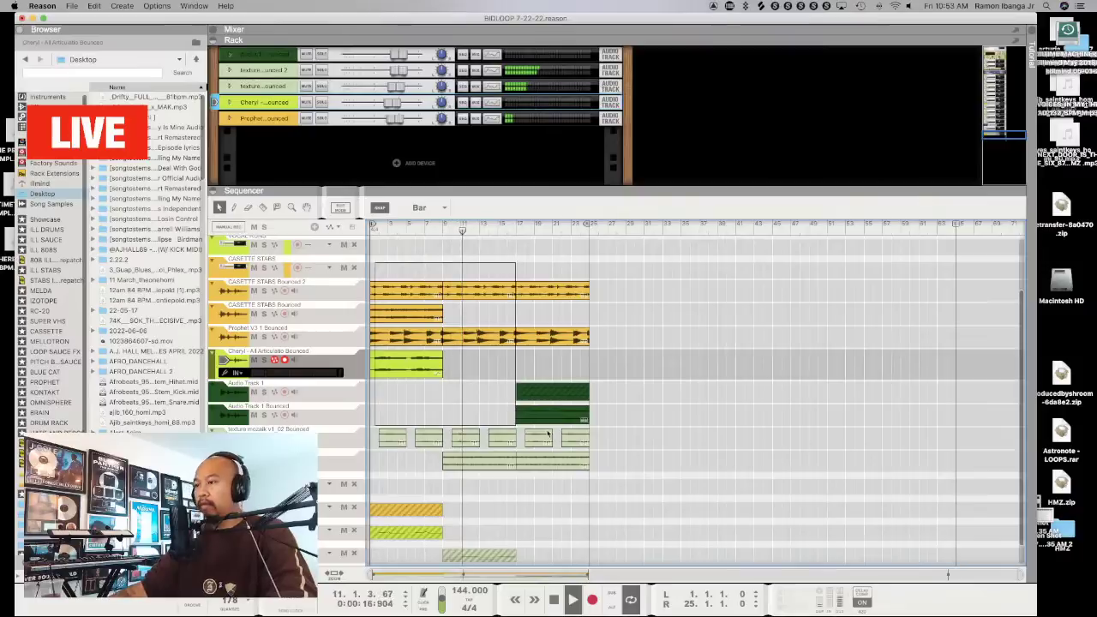
Add short fade-ins and fade-outs of about 0.16 to the selected stabs, Prophet, Cheryl and texture mozaik clips
drag(387, 276, 653, 380)
drag(630, 479, 633, 477)
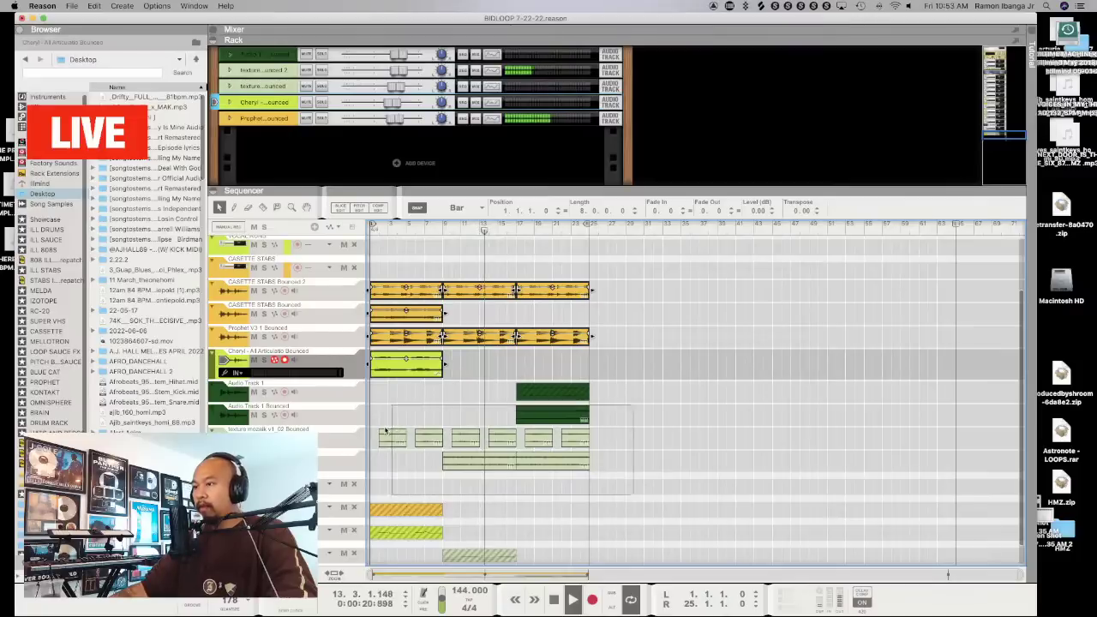
click(718, 209)
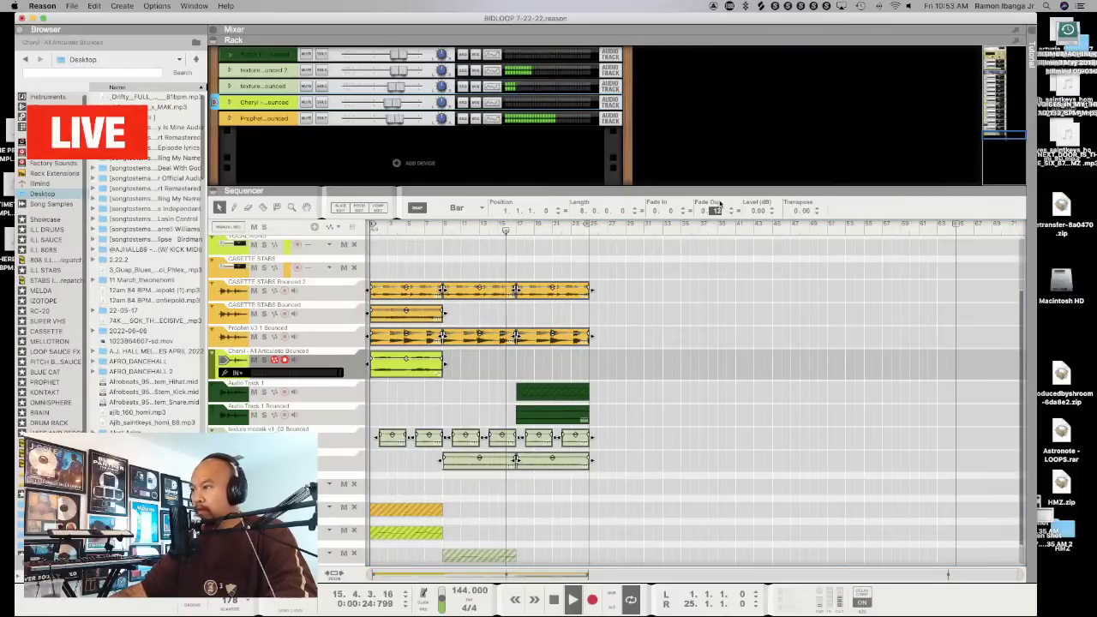
click(668, 210)
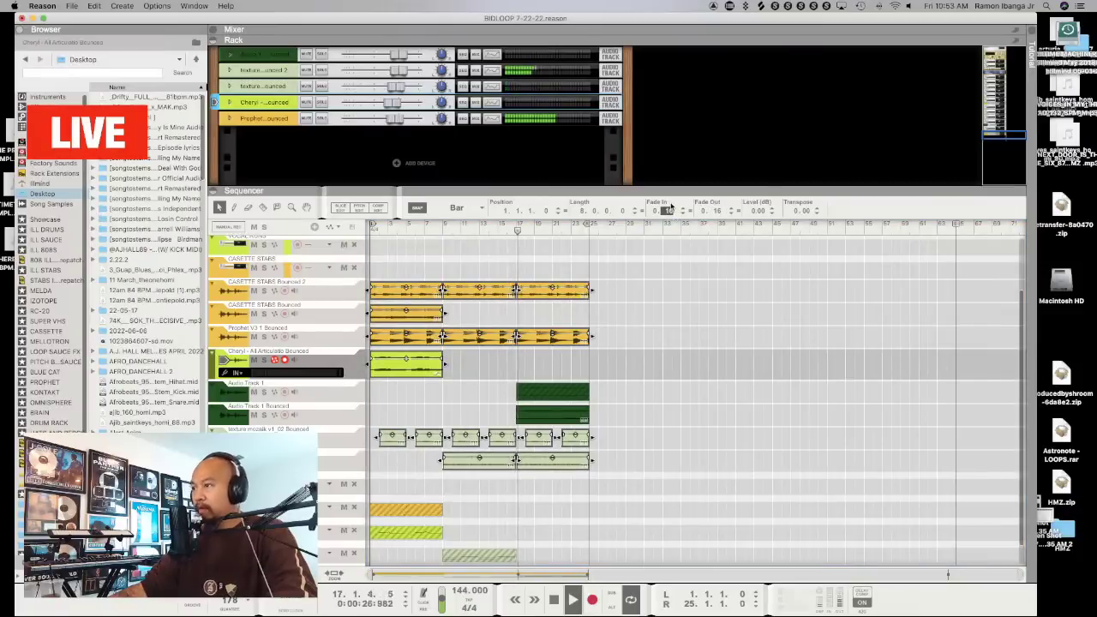
Duplicate all clips from bars 17–25 to bar 25 and extend the loop end to bar 33
click(519, 270)
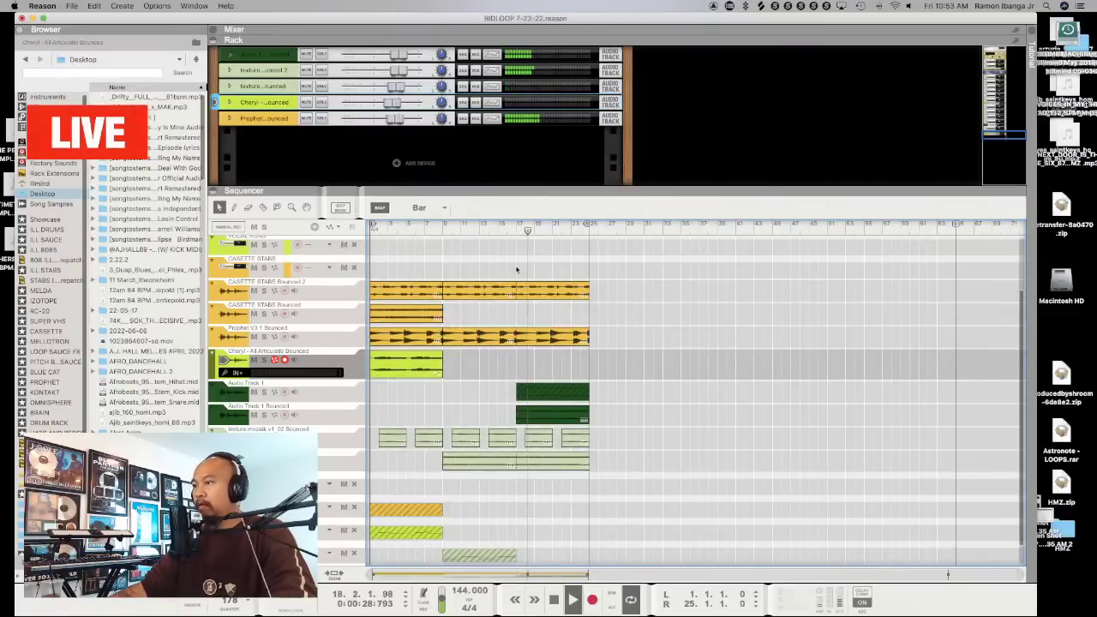
drag(520, 270, 631, 545)
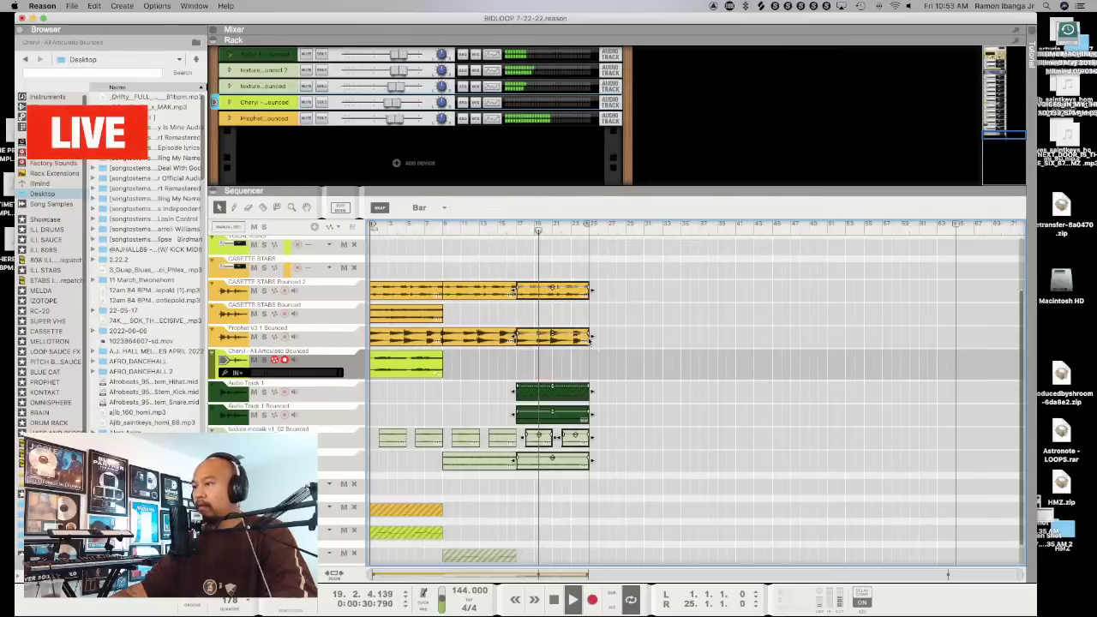
drag(532, 302, 595, 299)
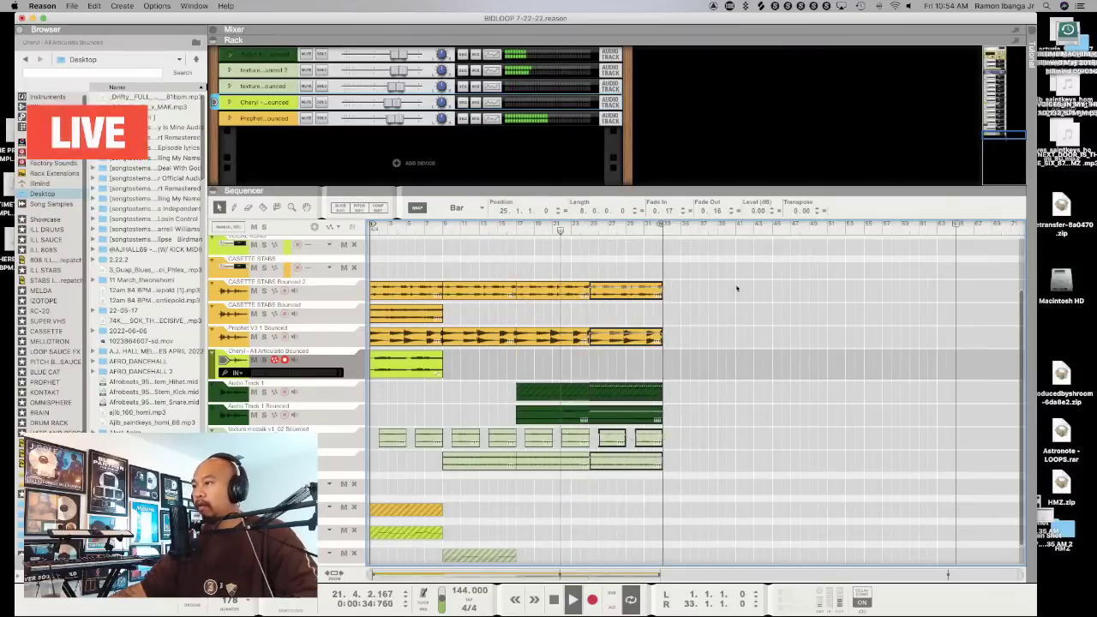
Transpose the duplicated texture mozaik v1_02 Bounced 2 clip at bar 25 by -12 semitones
click(665, 465)
click(653, 463)
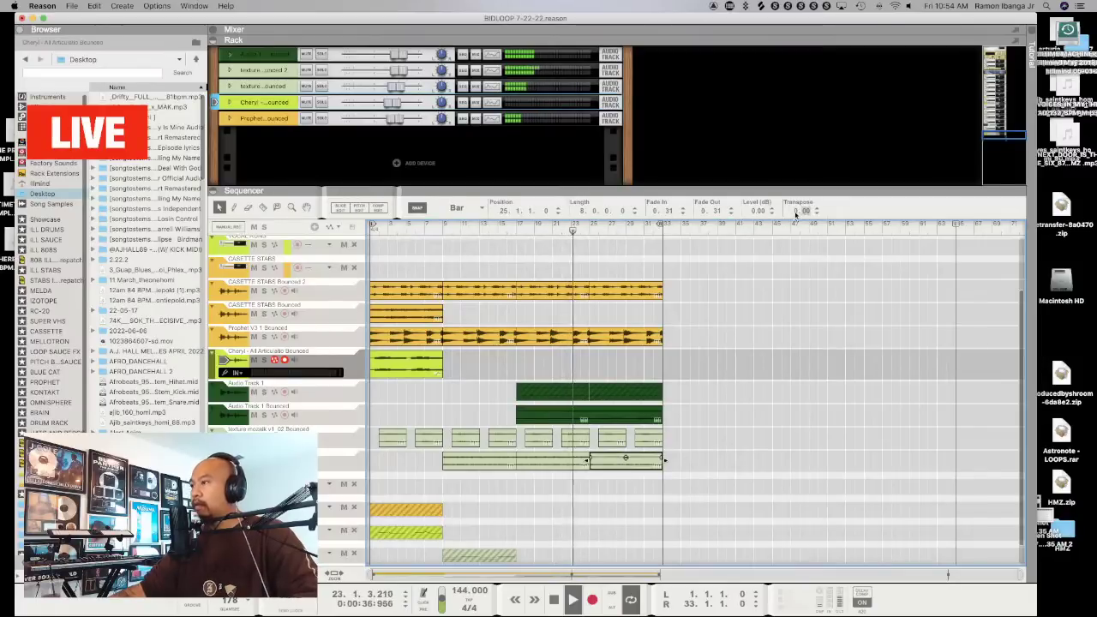
key(Return)
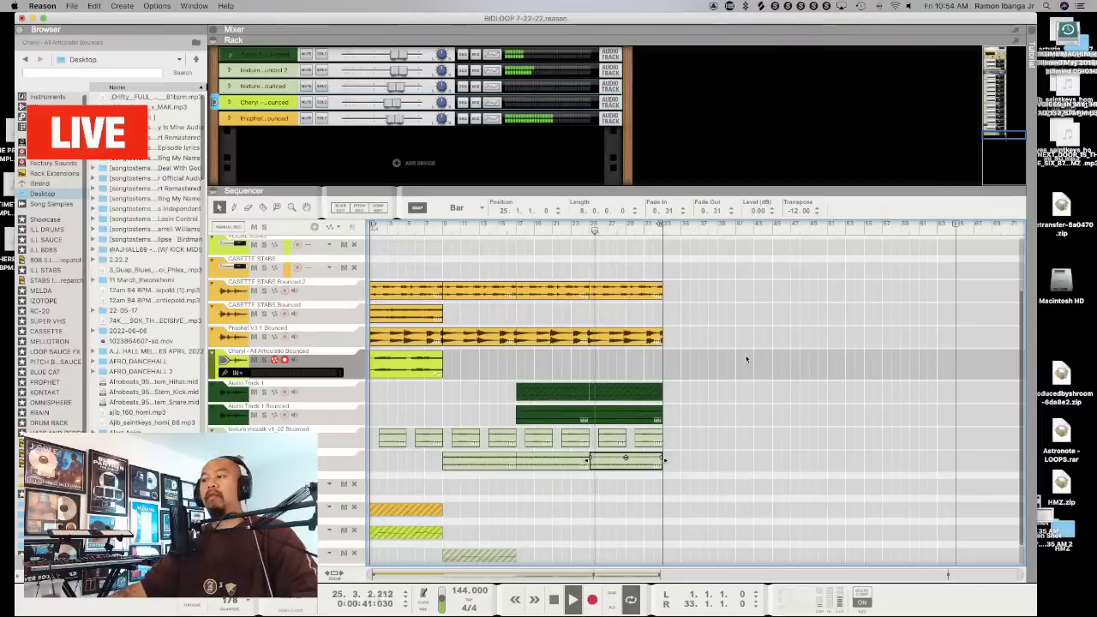
Delete the Audio Track 1 Bounced clip copy at bar 25 and set the loop start to bar 25
click(640, 380)
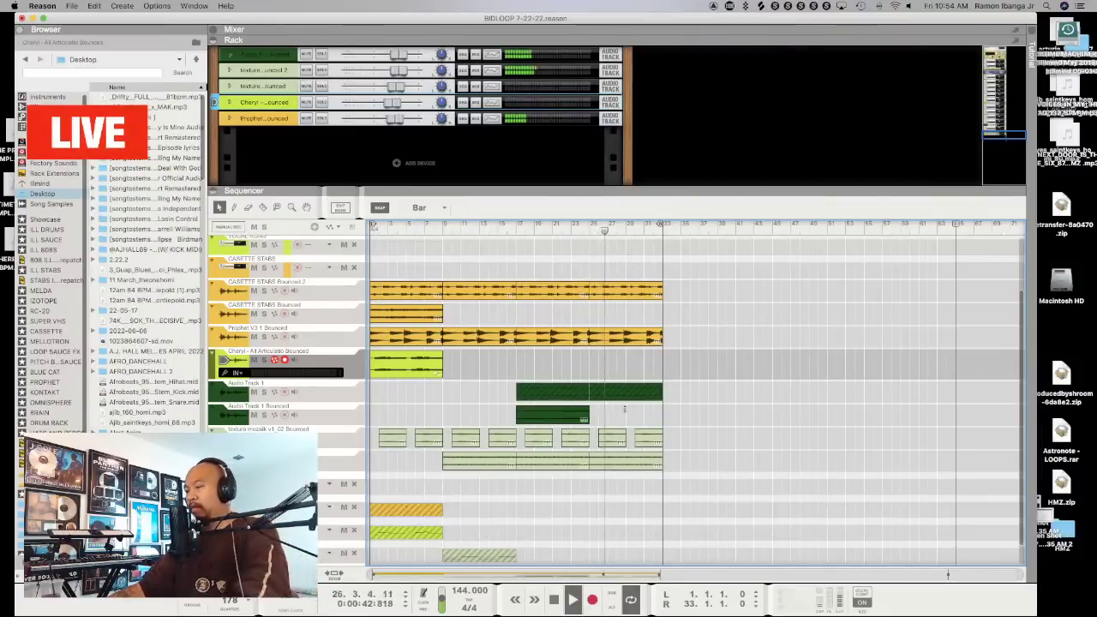
alt+click(591, 230)
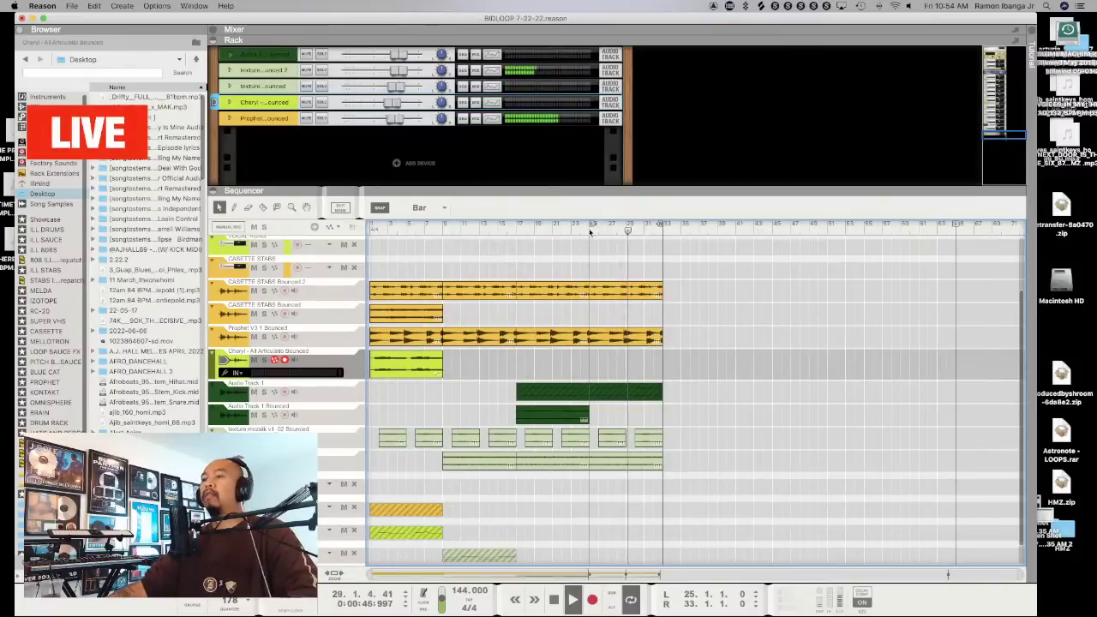
click(590, 230)
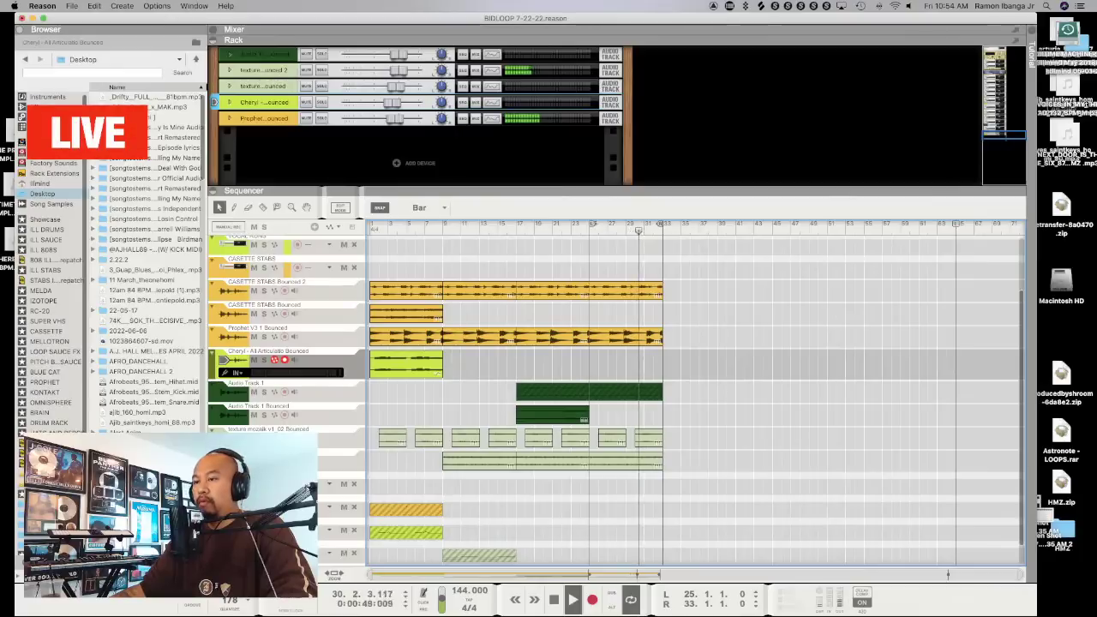
Add a Kontakt instrument to the rack with its own track and lower its mix channel level slightly
click(215, 394)
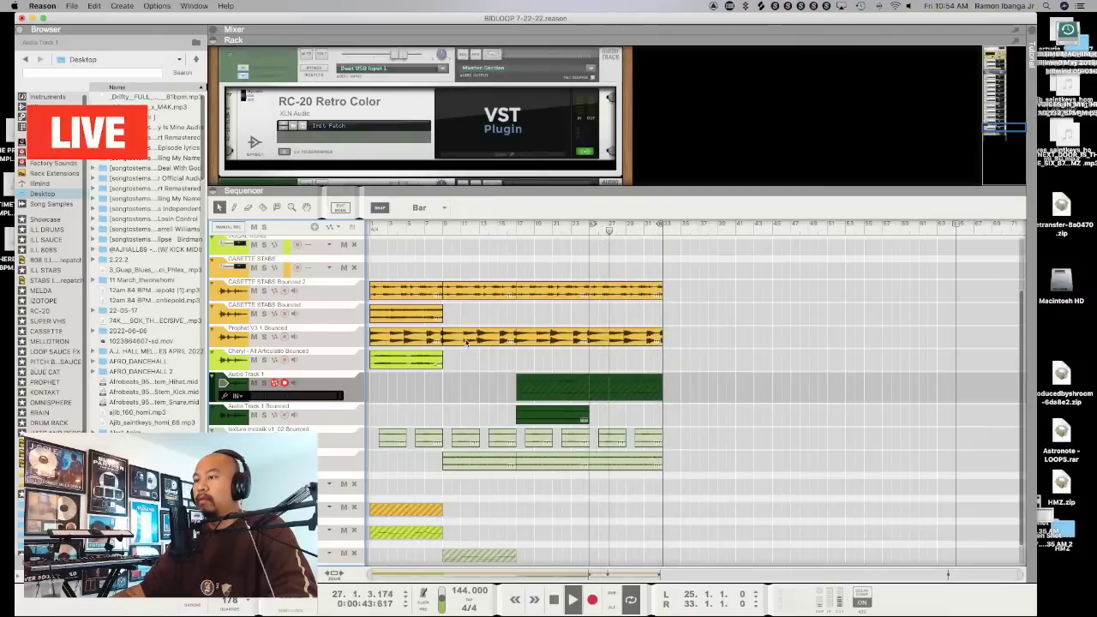
scroll(216, 396, down, 1)
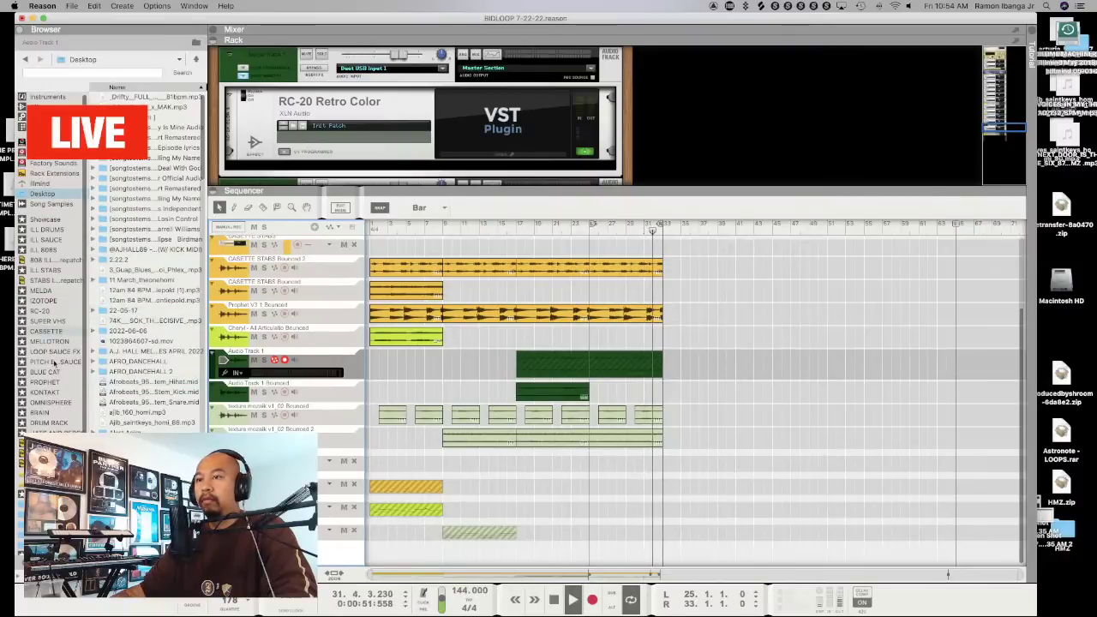
click(45, 391)
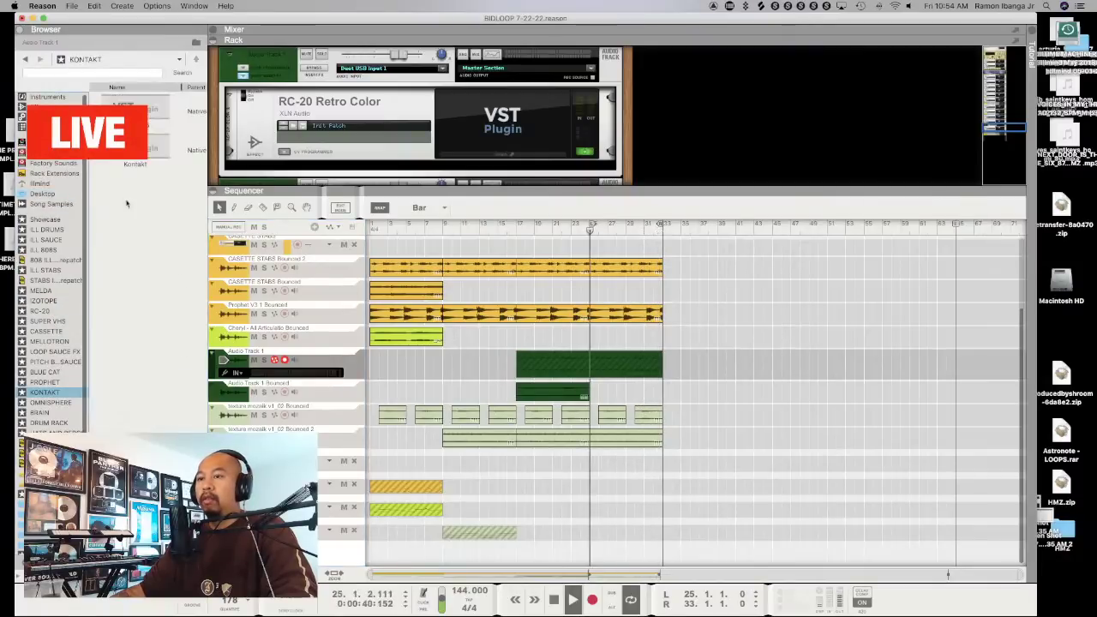
click(137, 151)
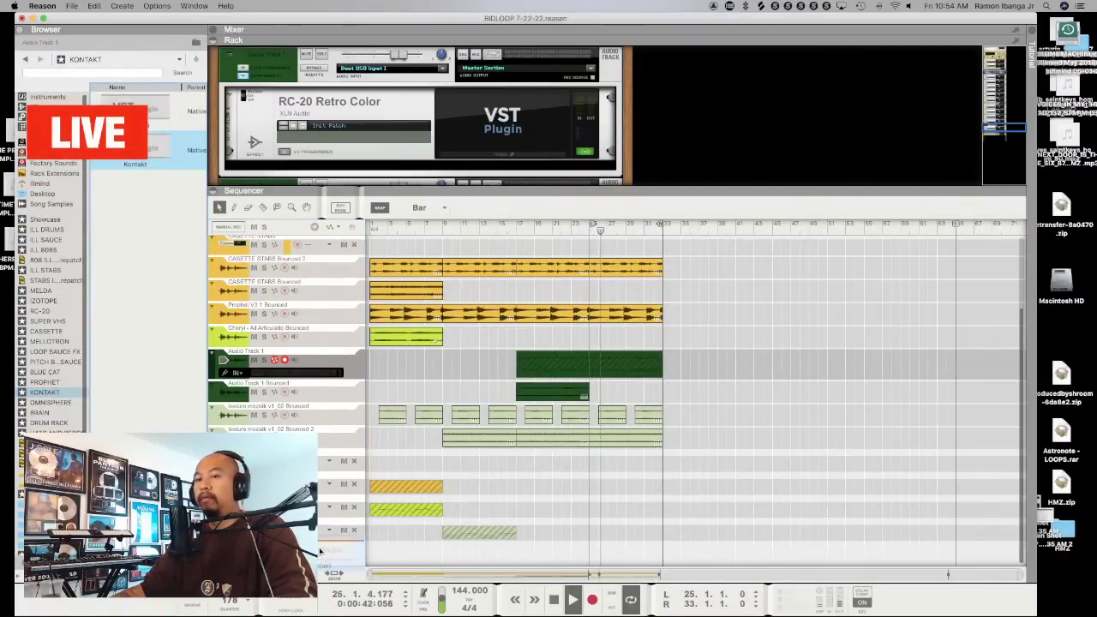
double_click(137, 151)
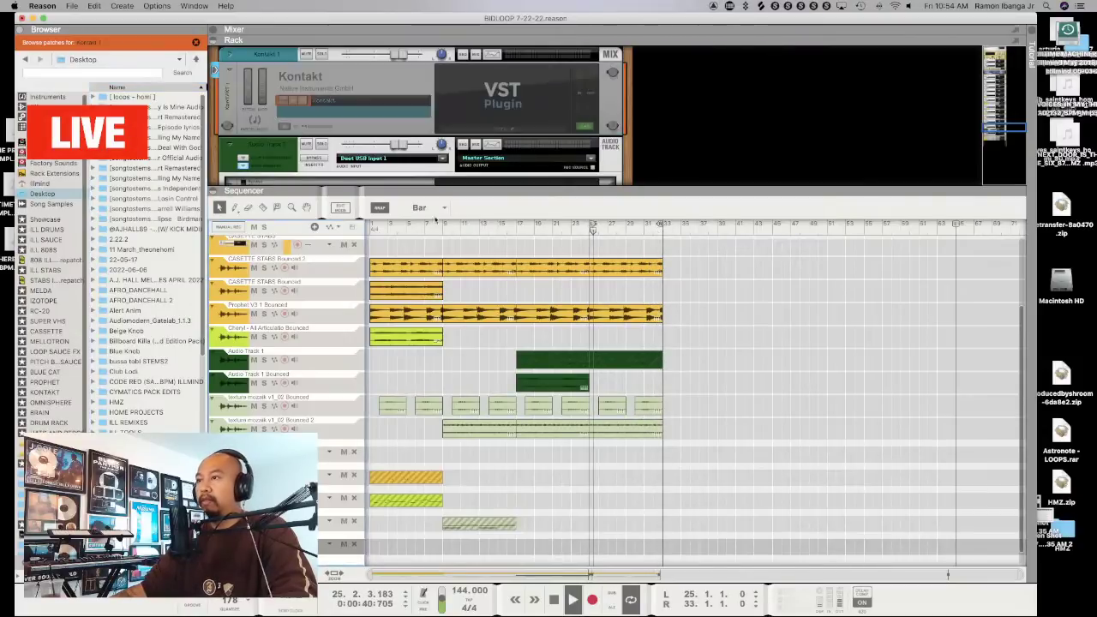
drag(401, 58, 394, 57)
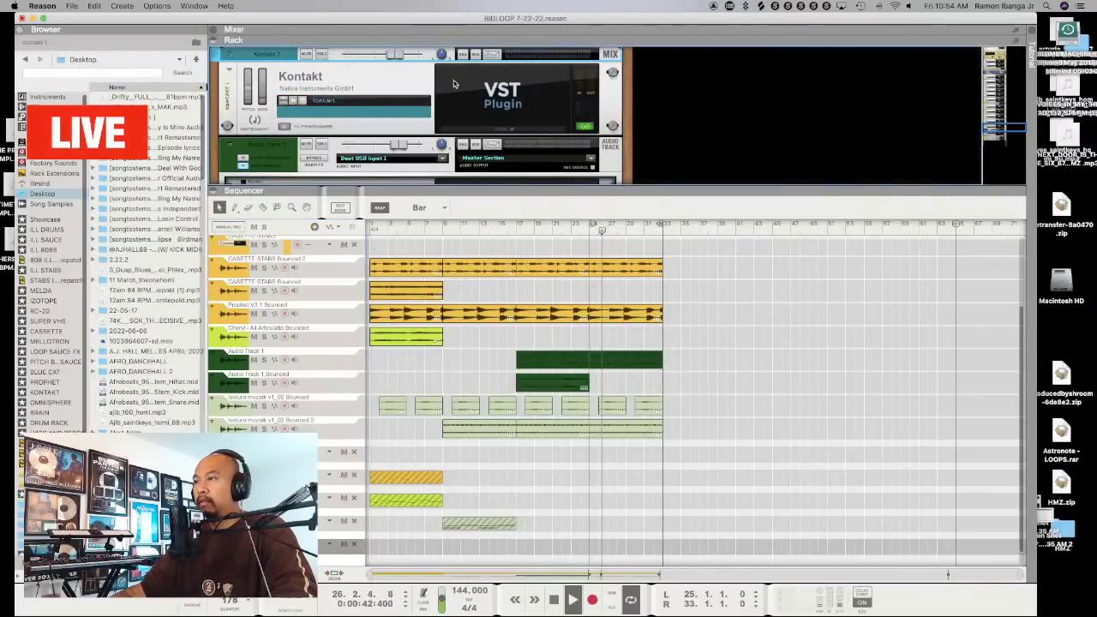
Open Kontakt and load texture mozaik v1_02.nki from the instruments folder of CASSETTE MOZAIK TEXTURES
click(486, 89)
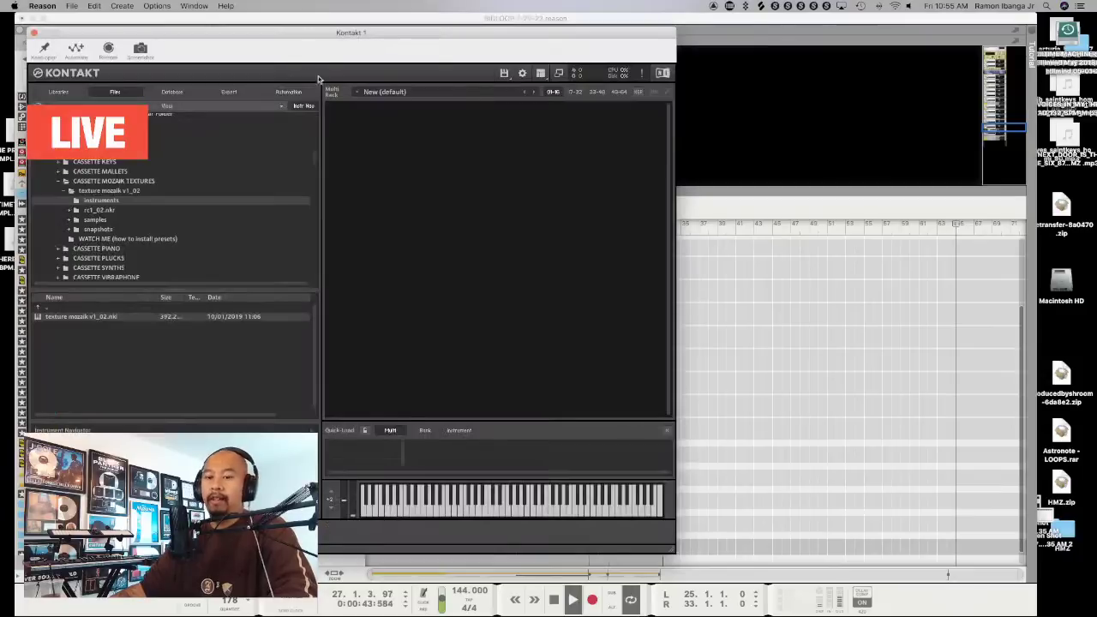
drag(292, 39, 464, 68)
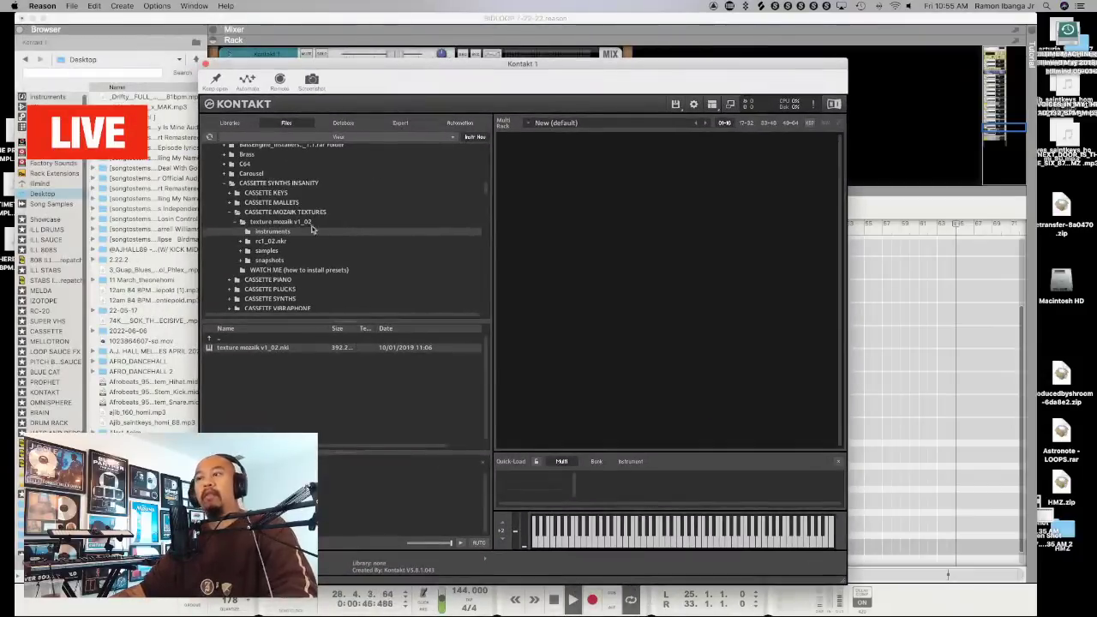
click(293, 214)
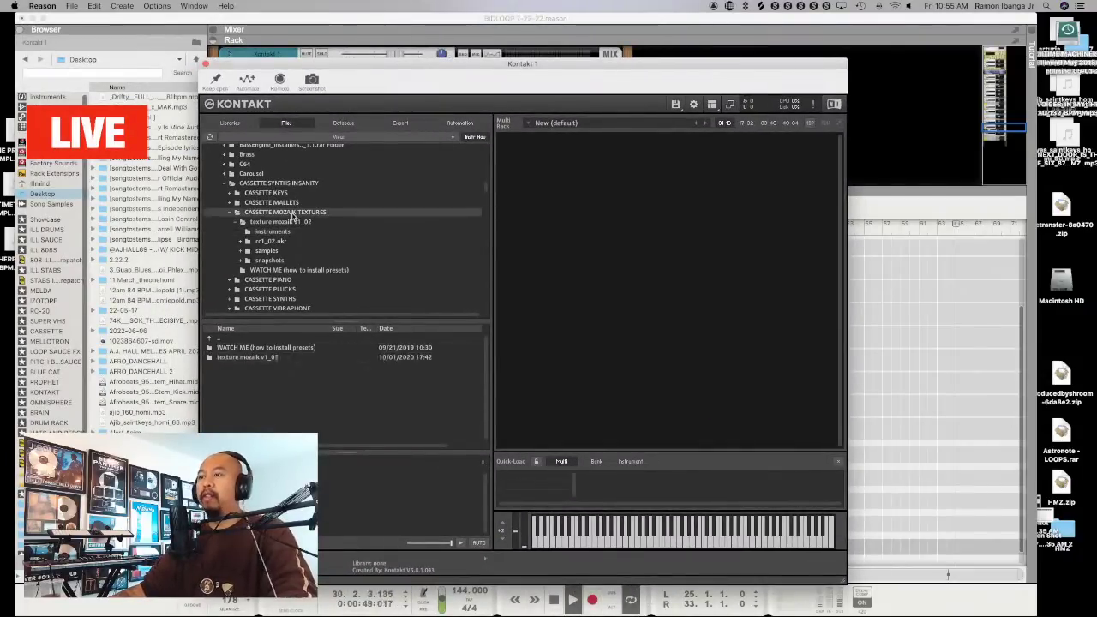
double_click(244, 360)
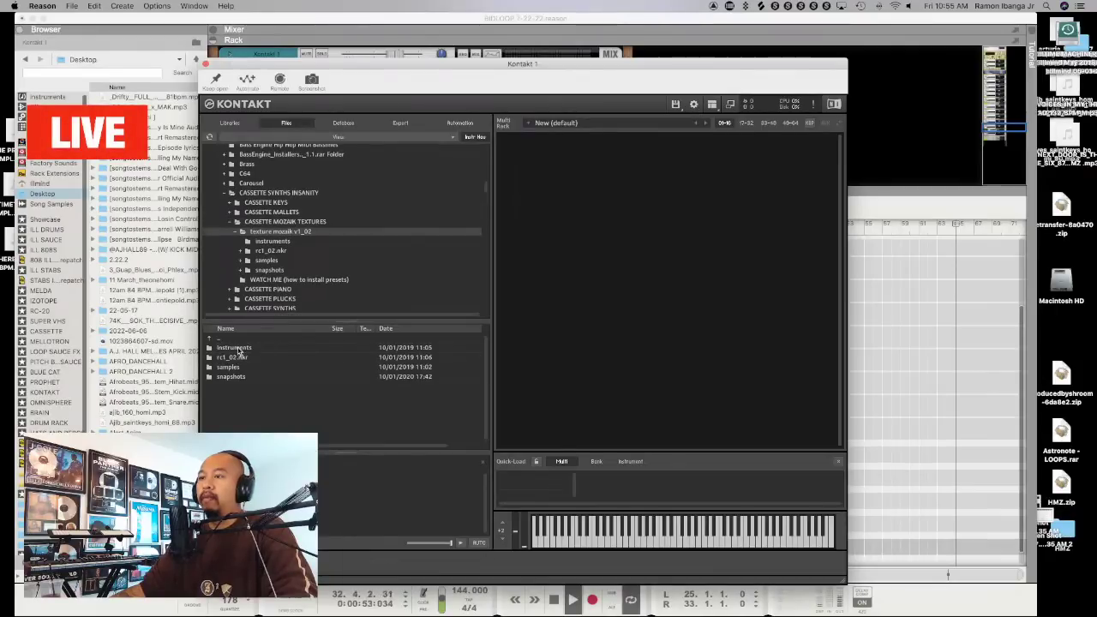
double_click(238, 349)
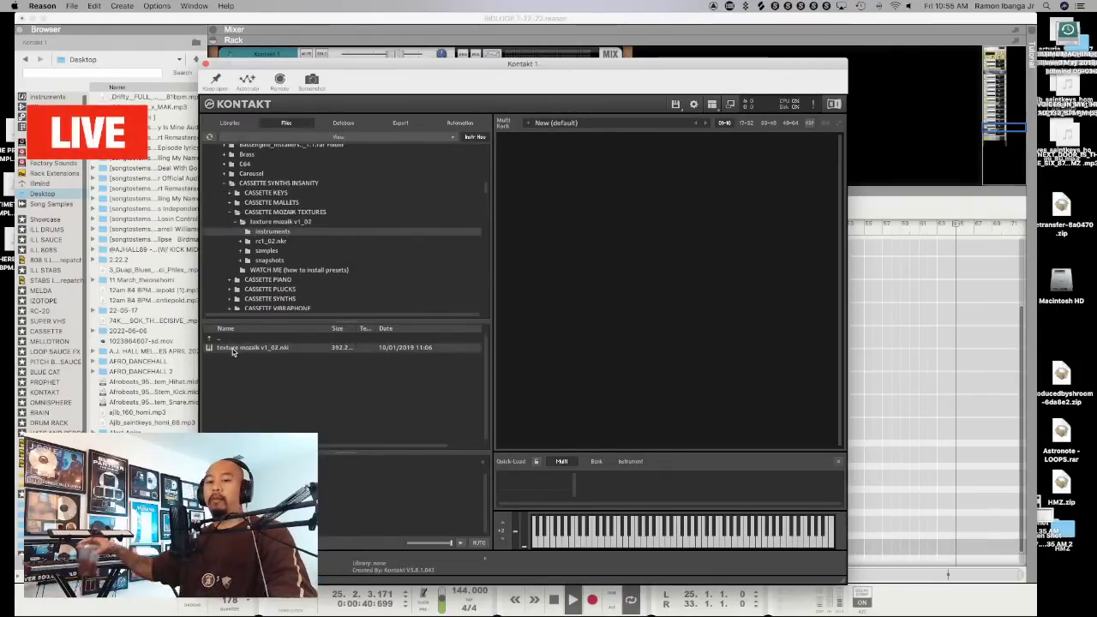
double_click(231, 349)
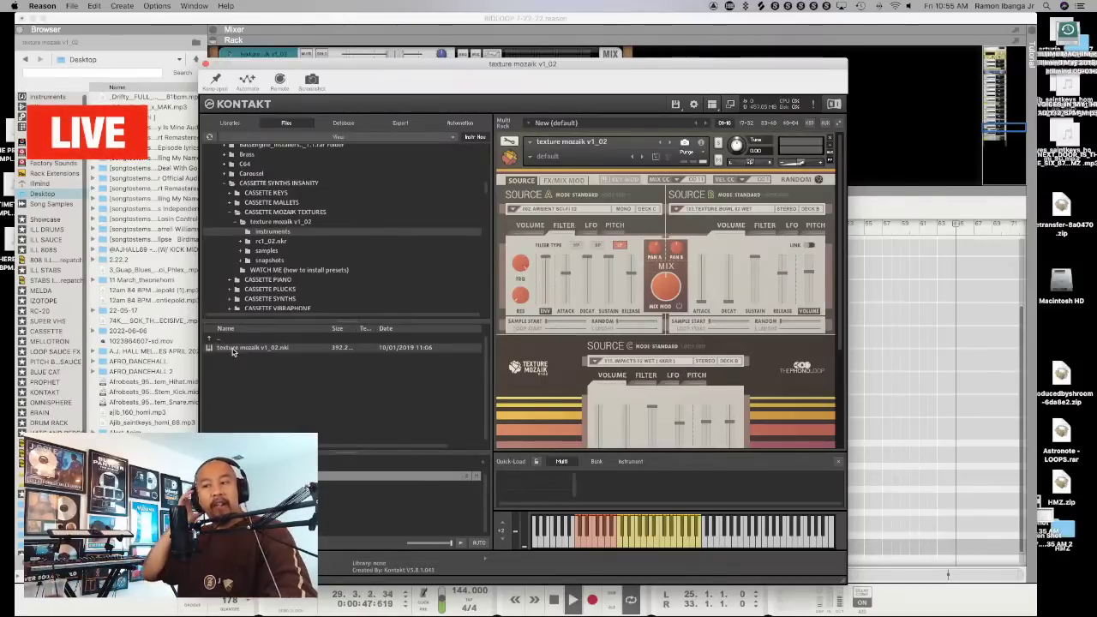
Audition Texture Mozaik snapshots over the loop, including texture water balloon 02, and load texture water balloon 01
click(530, 157)
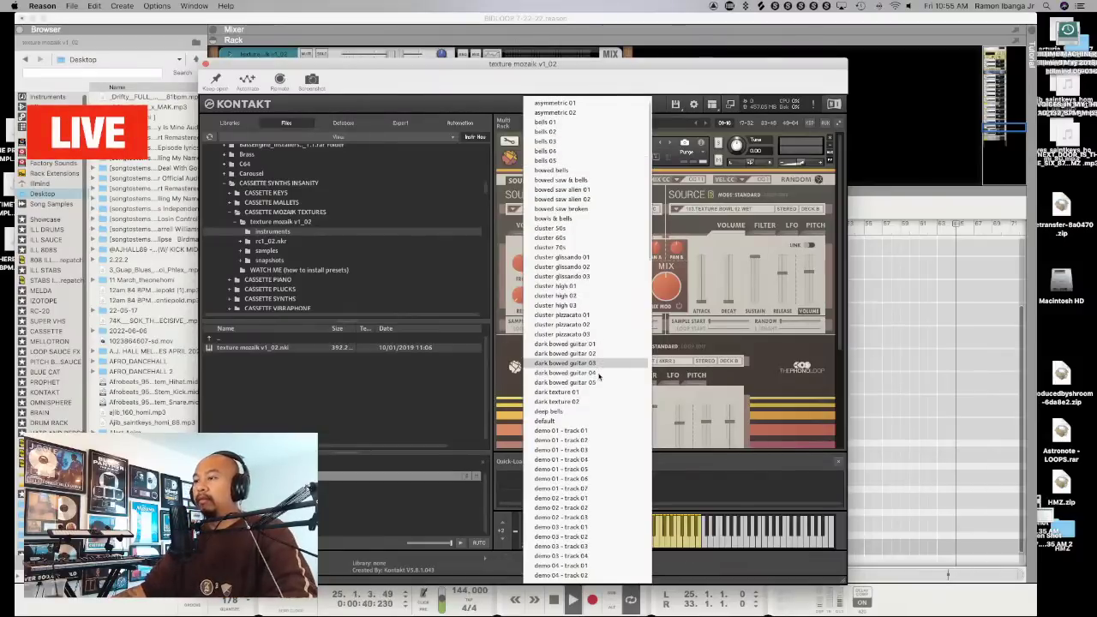
scroll(598, 377, down, 2)
scroll(599, 377, down, 4)
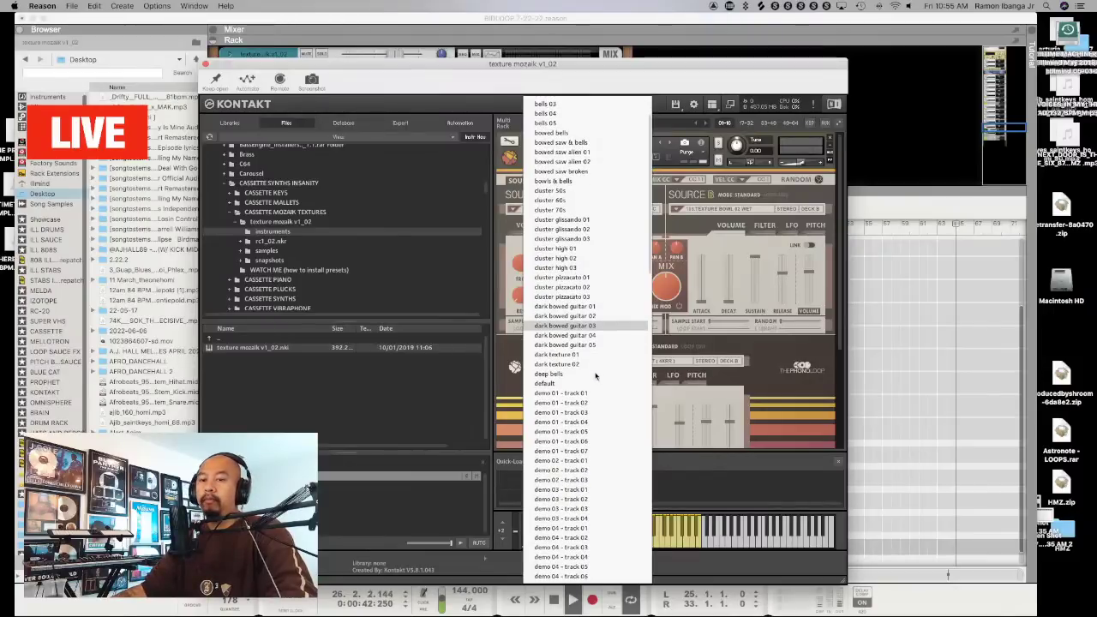
scroll(596, 374, down, 20)
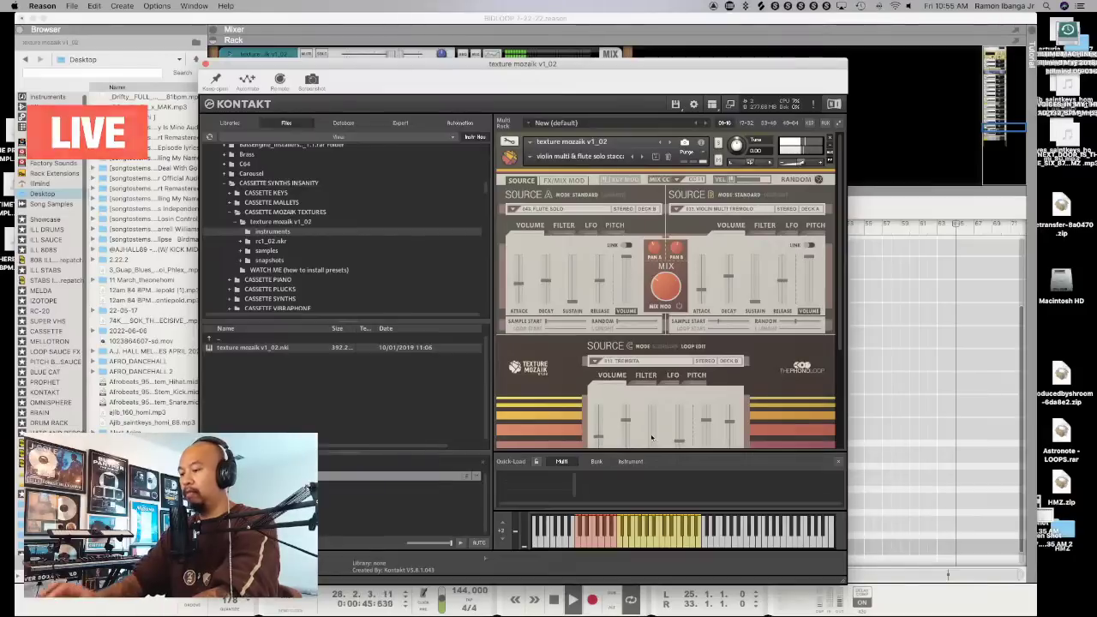
click(634, 159)
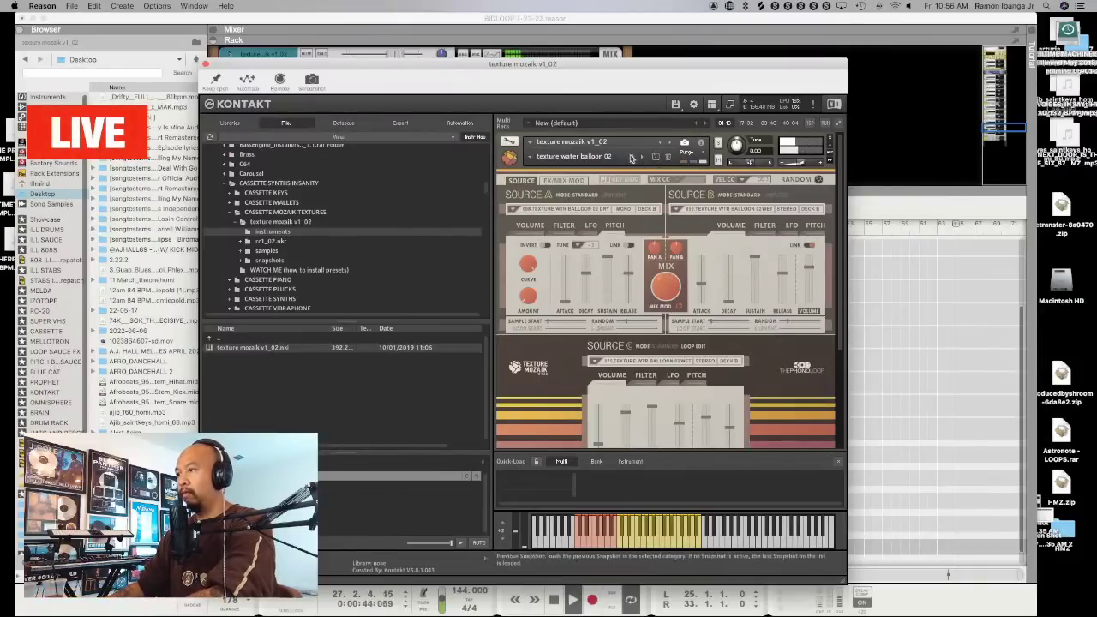
click(632, 160)
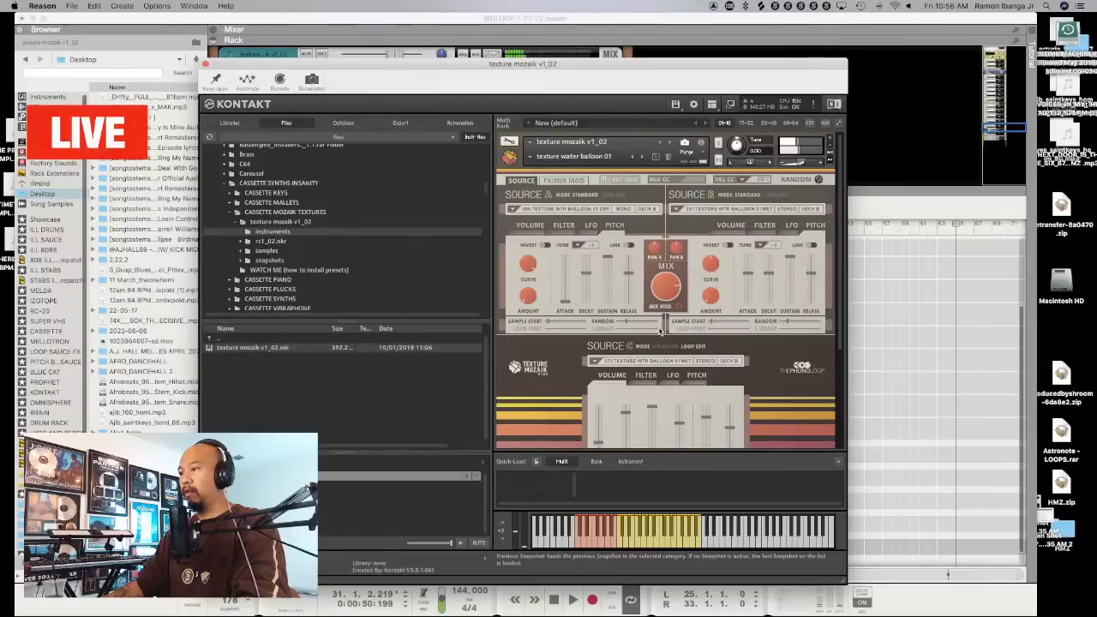
scroll(677, 317, down, 1)
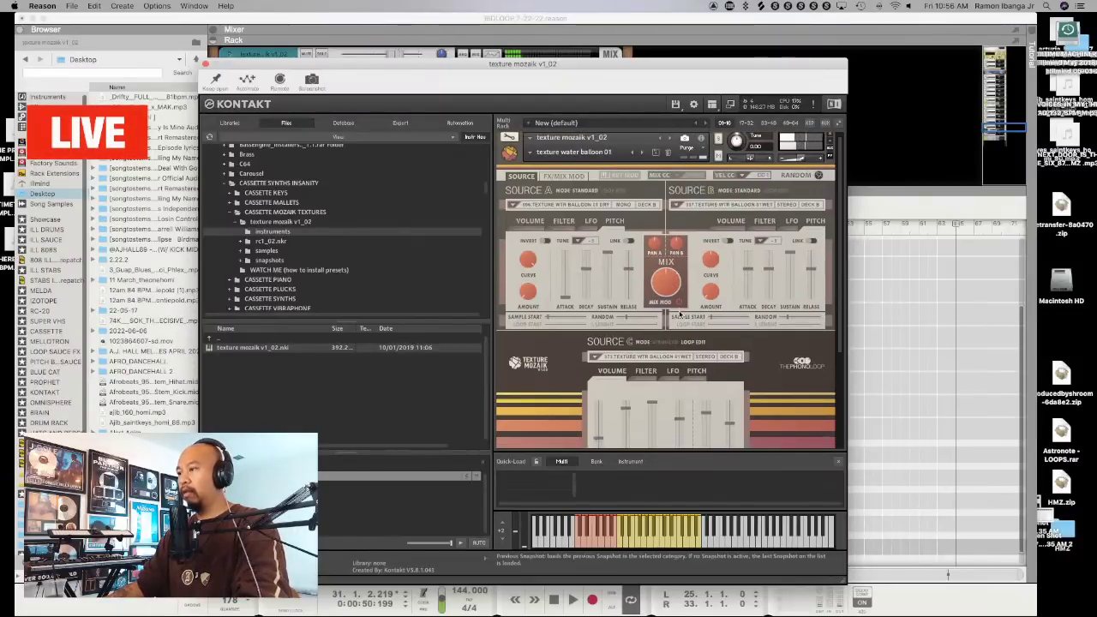
scroll(742, 351, down, 5)
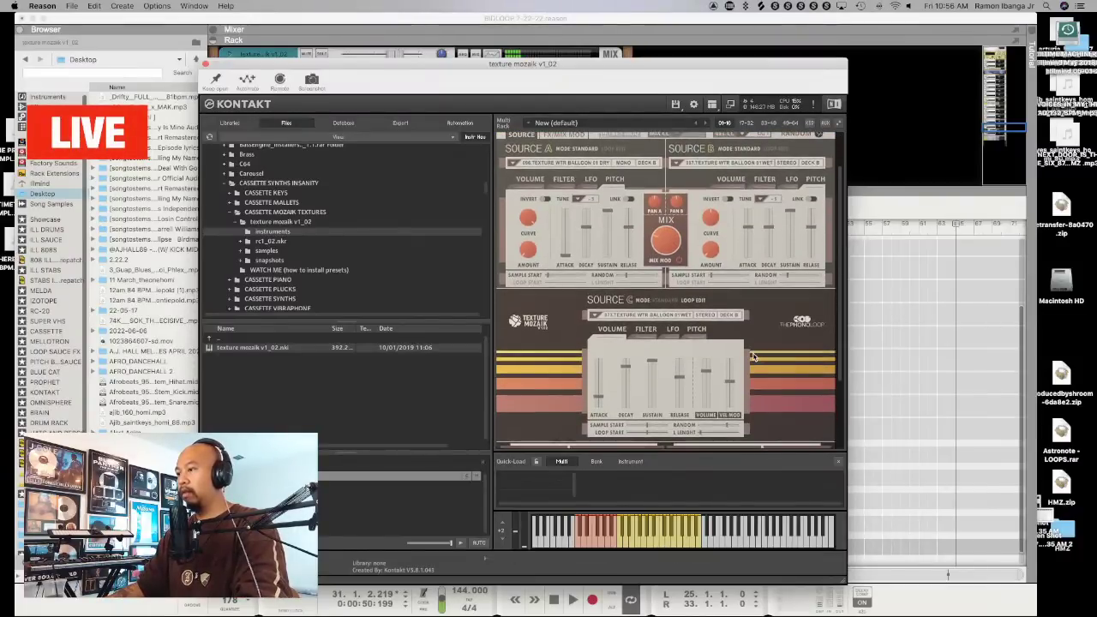
scroll(753, 355, down, 1)
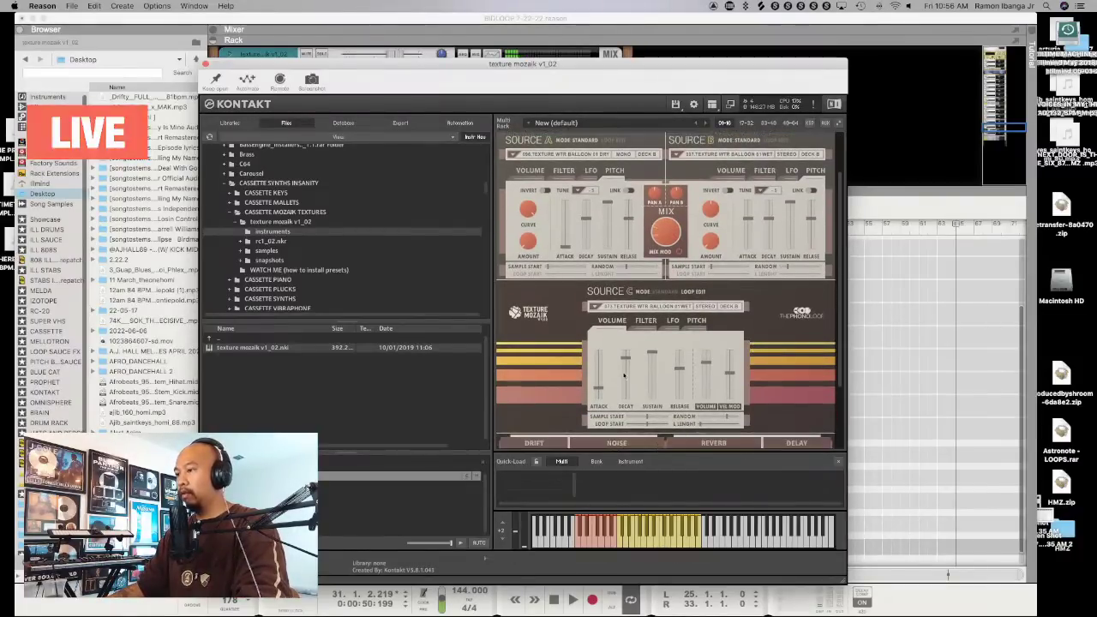
scroll(649, 353, up, 2)
scroll(649, 353, up, 2)
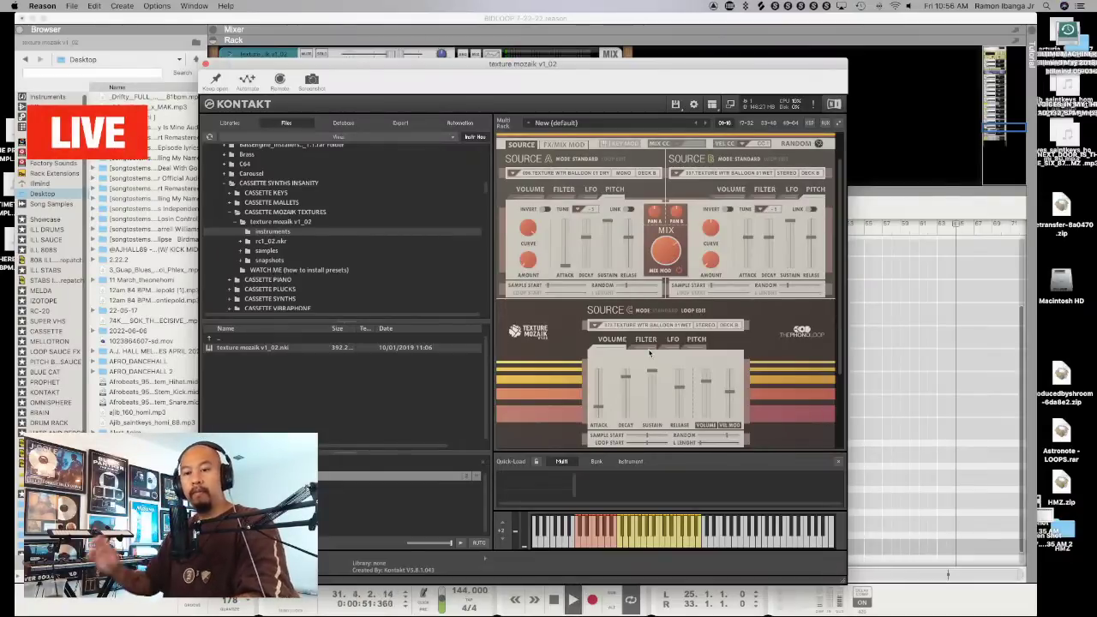
Close the Kontakt editor and record a texture mozaik part into the section at bar 25, starting playback from bar 23
click(422, 604)
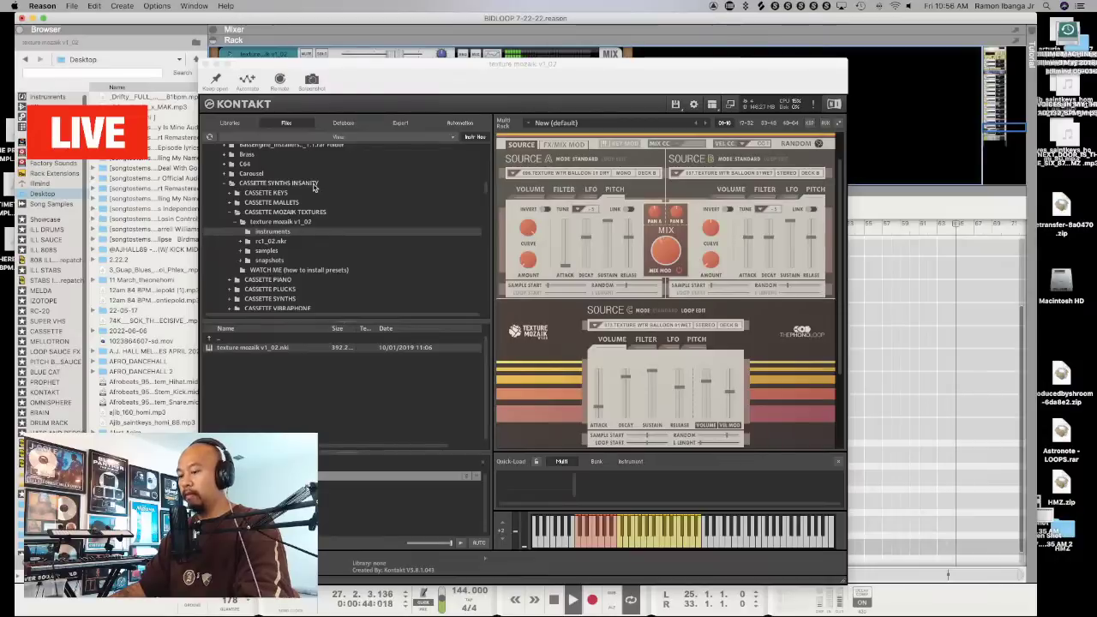
key(super+w)
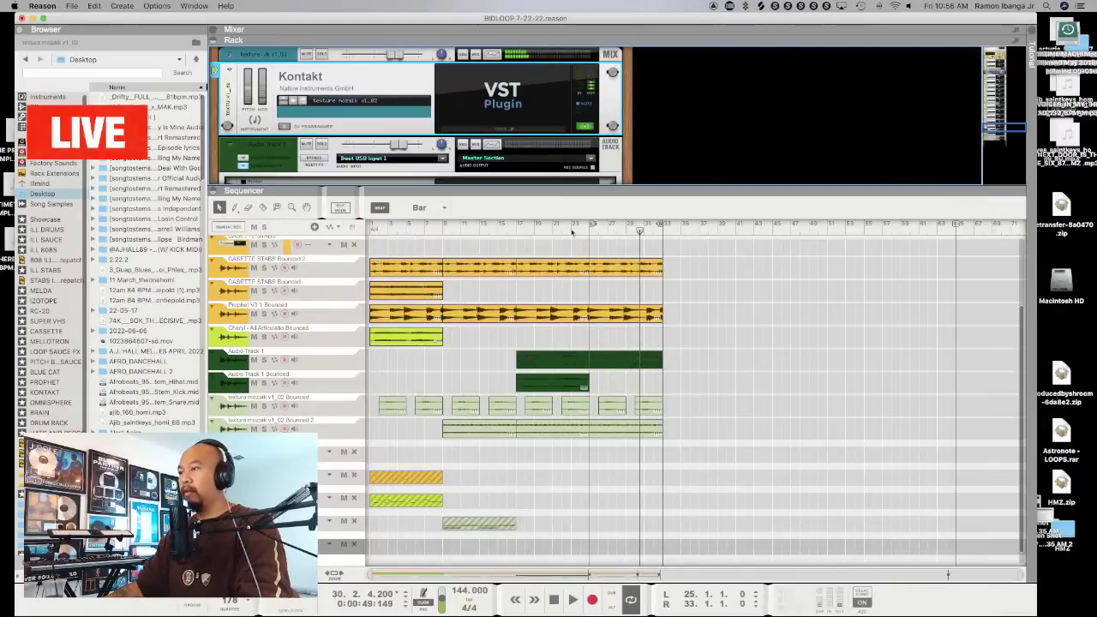
click(572, 229)
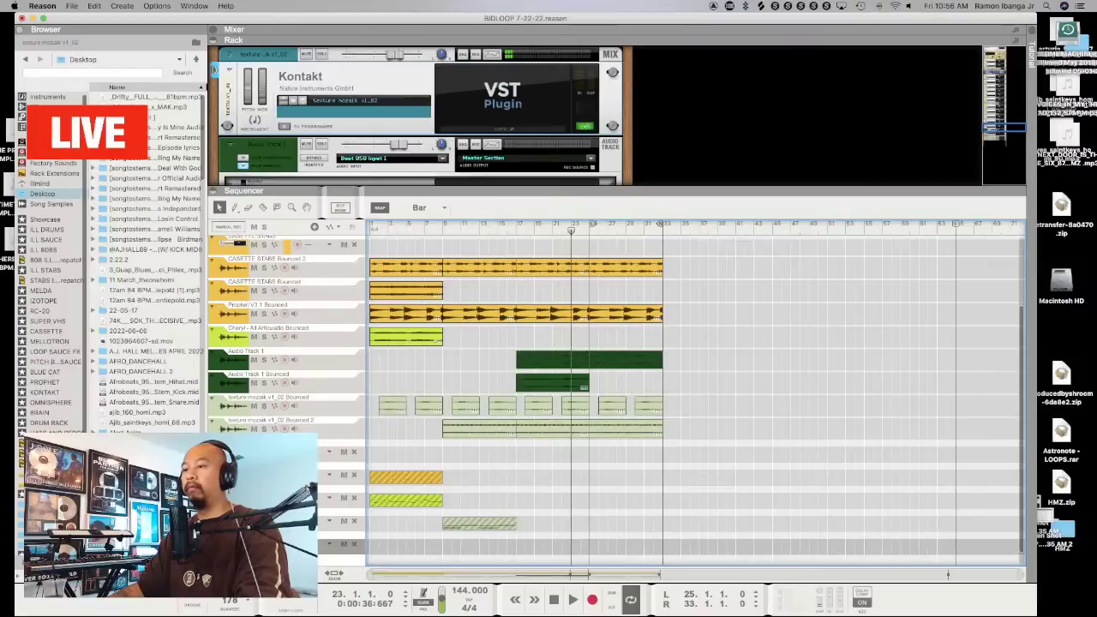
key(super+Return)
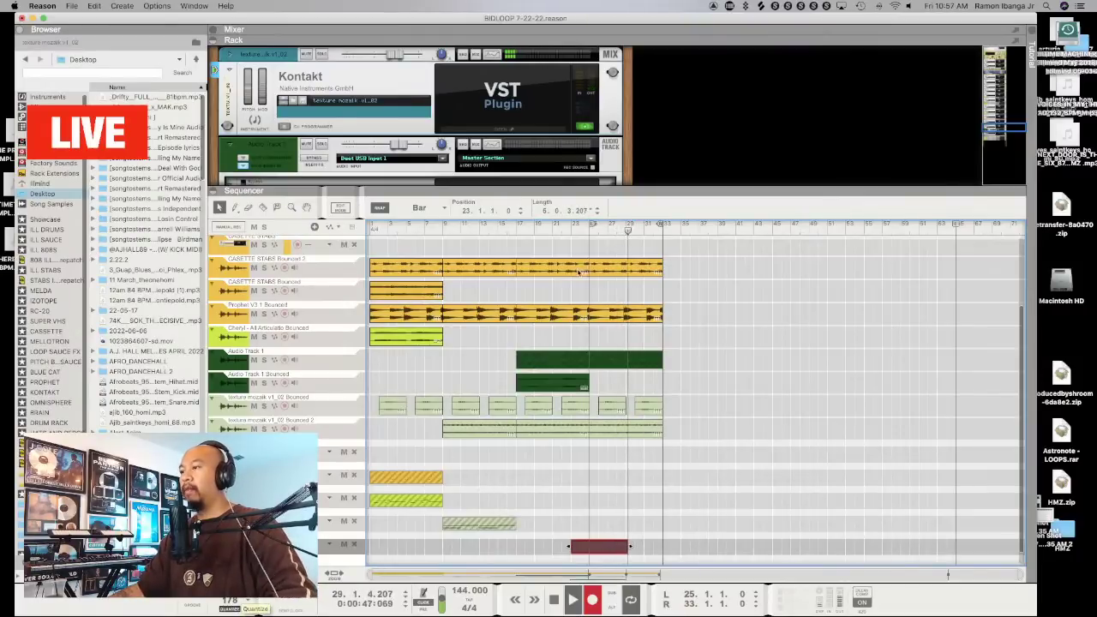
key(space)
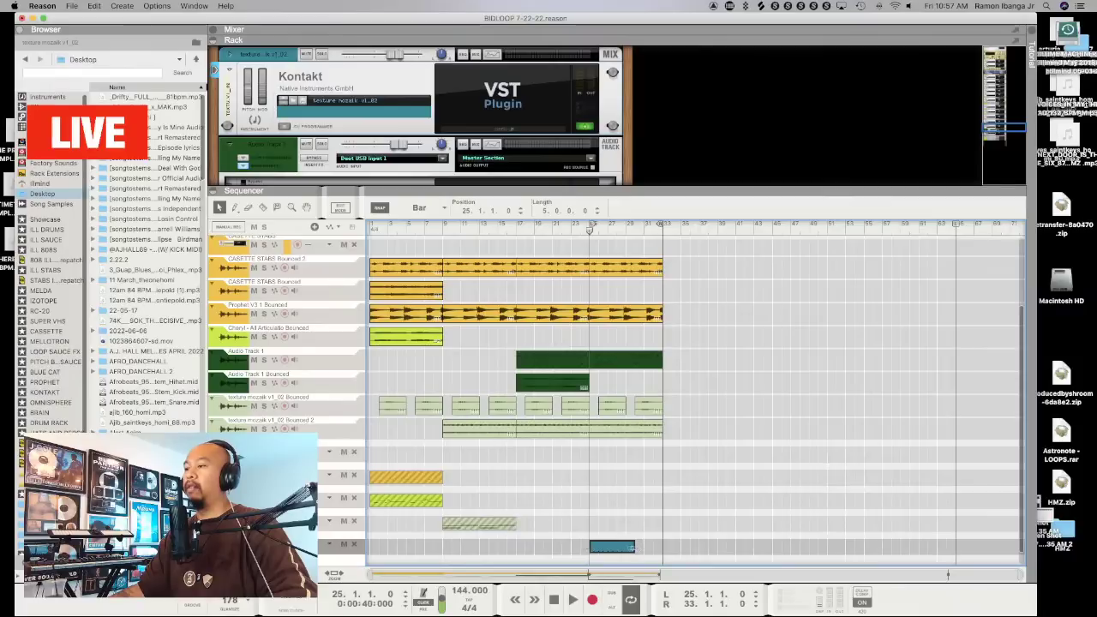
Bounce the four-bar texture mozaik clip at bar 25 in place and copy the bounced audio clip to bar 29
right_click(624, 549)
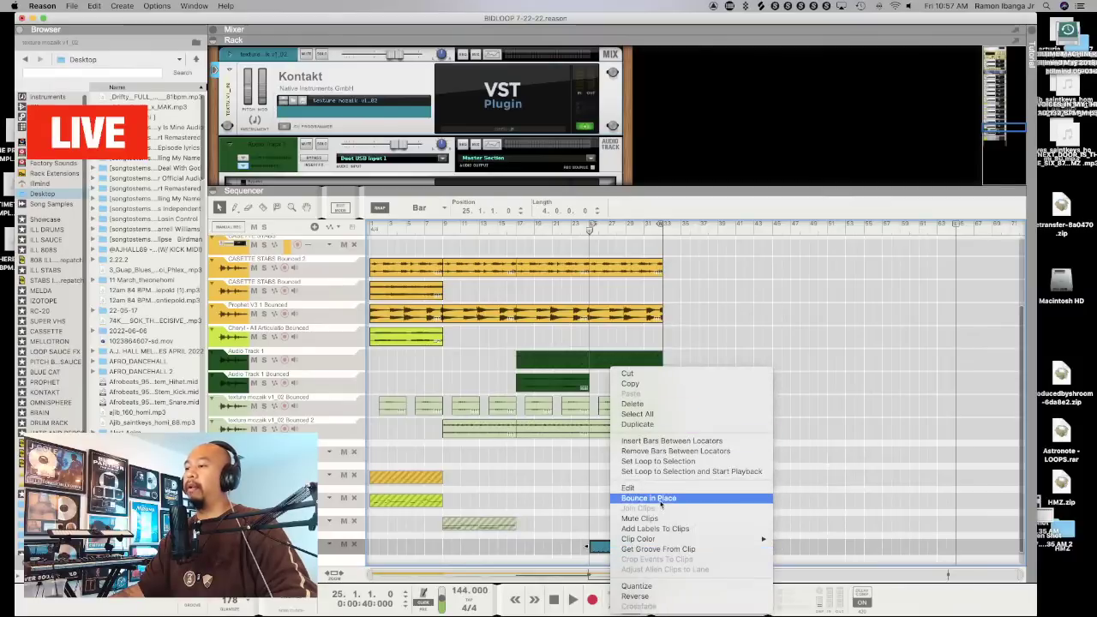
key(Escape)
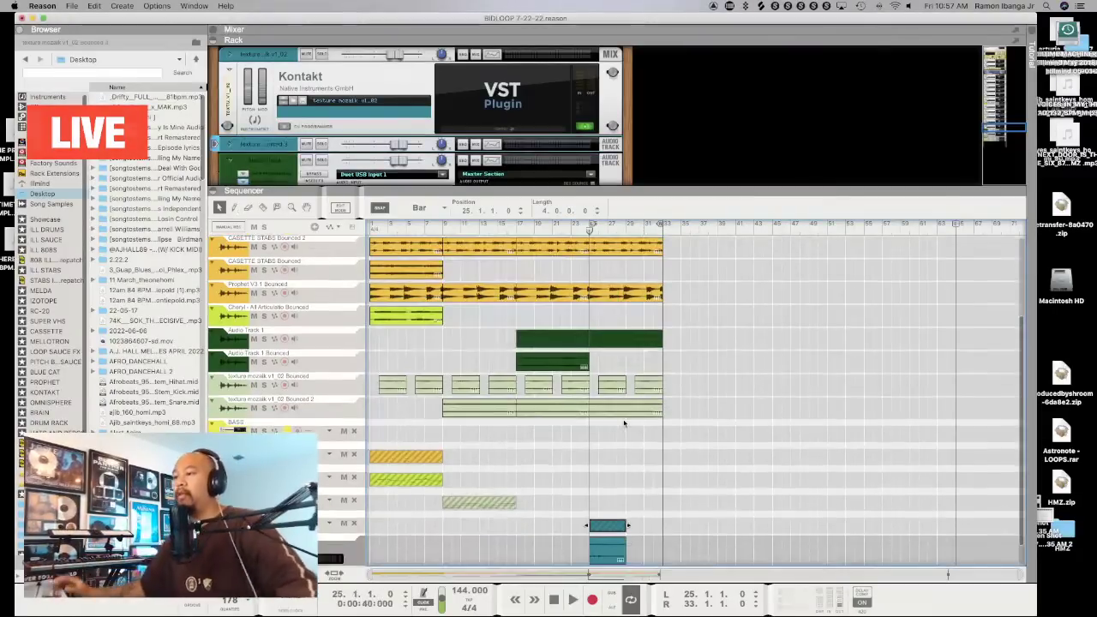
drag(611, 558, 653, 566)
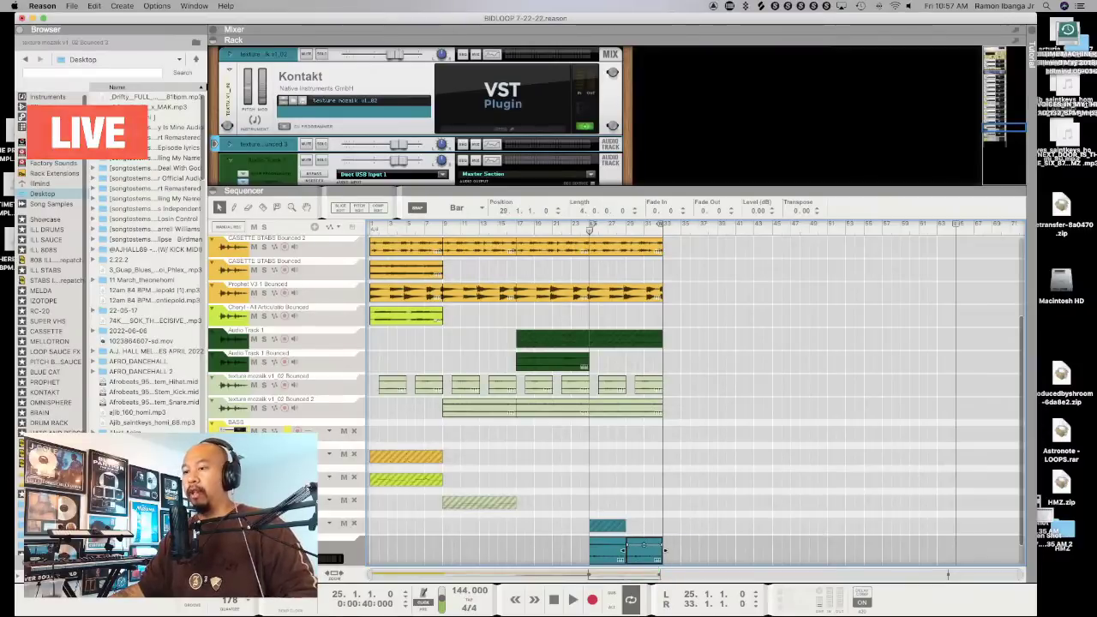
Solo the newly bounced texture mozaik track and unfold its rack device with the insert effects area visible
click(420, 159)
drag(410, 192, 421, 294)
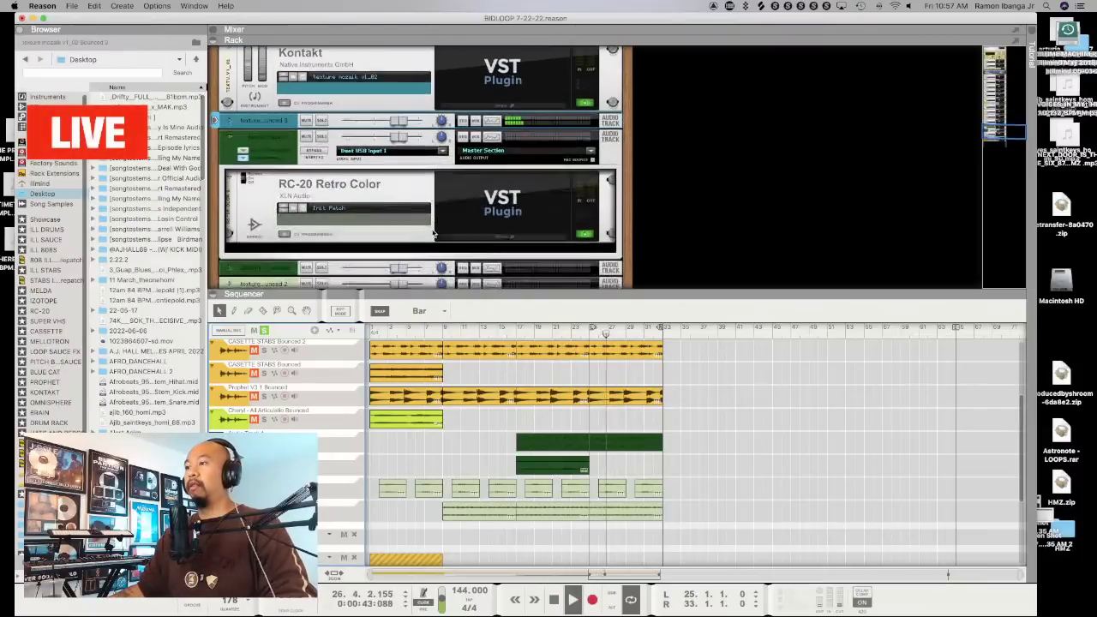
scroll(433, 233, down, 5)
scroll(433, 233, up, 1)
scroll(433, 233, up, 4)
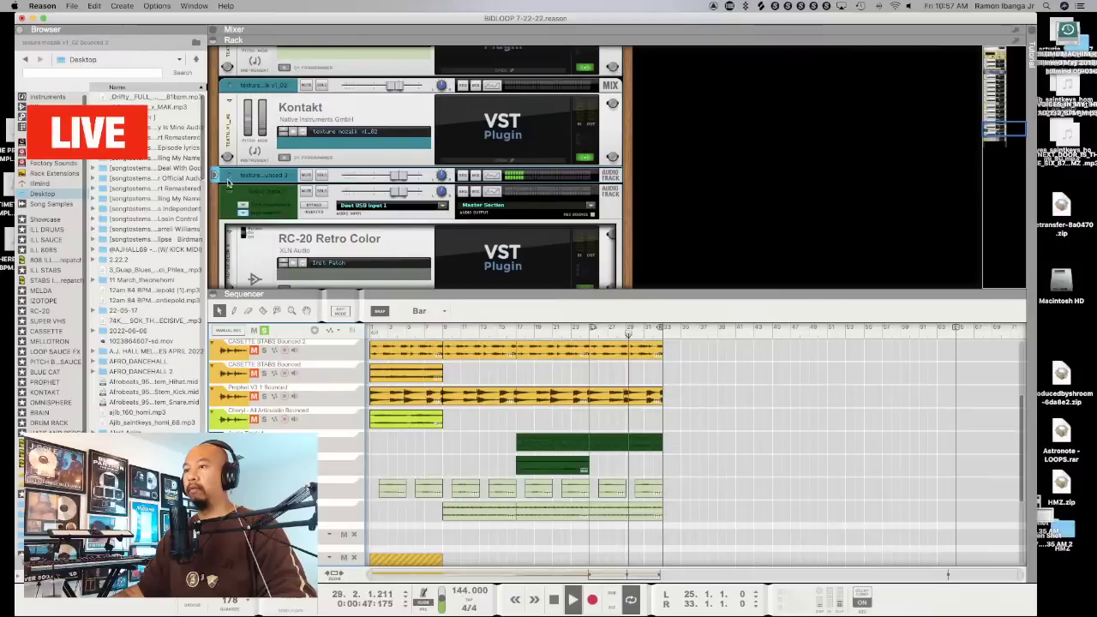
key(super+t)
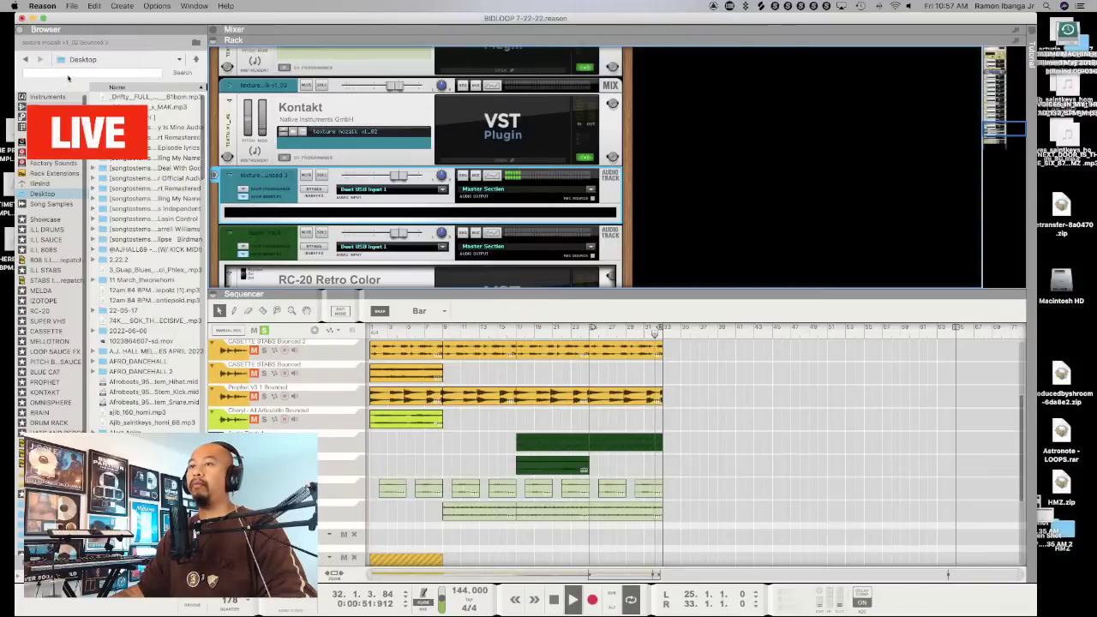
Search the effects for "transient" and insert Transient Master on the newly bounced texture mozaik track
click(47, 106)
click(85, 73)
text(transient)
click(181, 73)
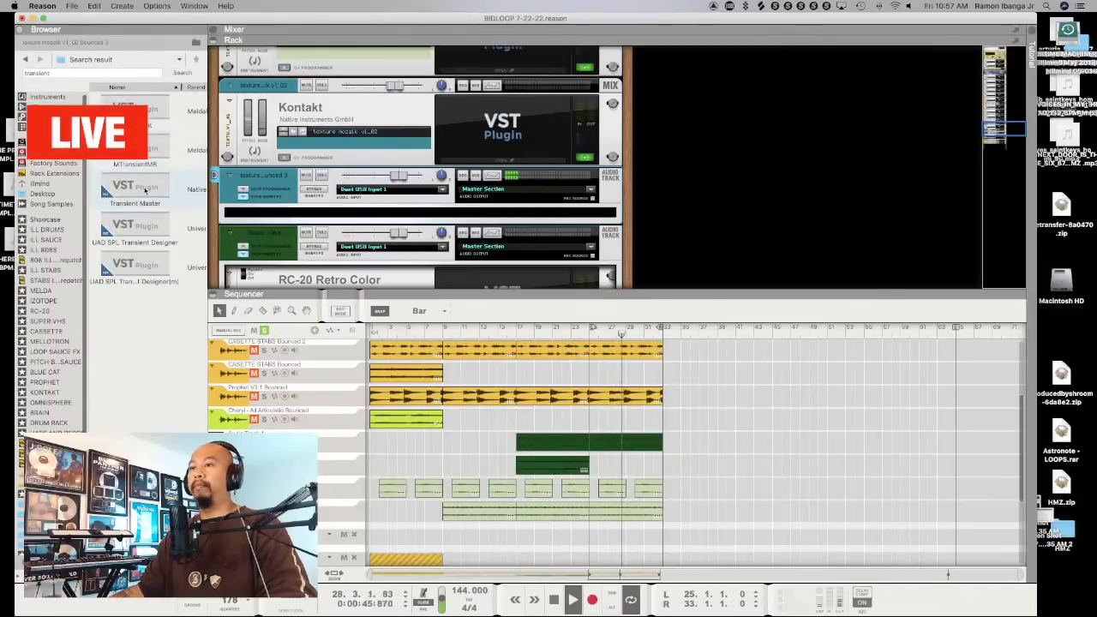
drag(137, 192, 421, 213)
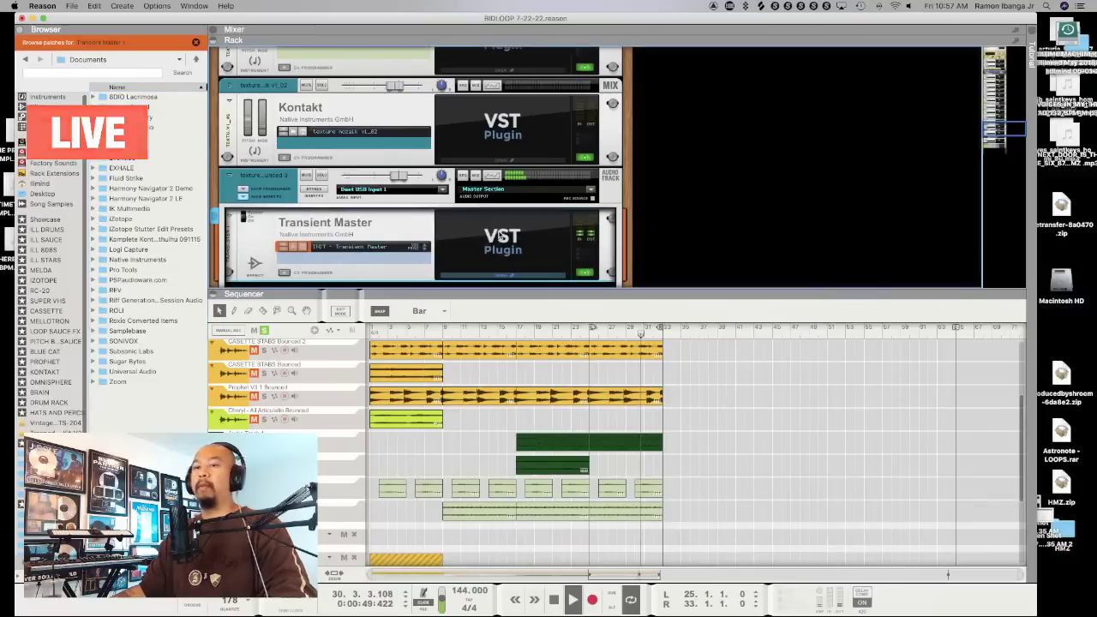
Set Transient Master's Sustain to -100% and Attack to 60%, and close its editor
drag(270, 41, 598, 218)
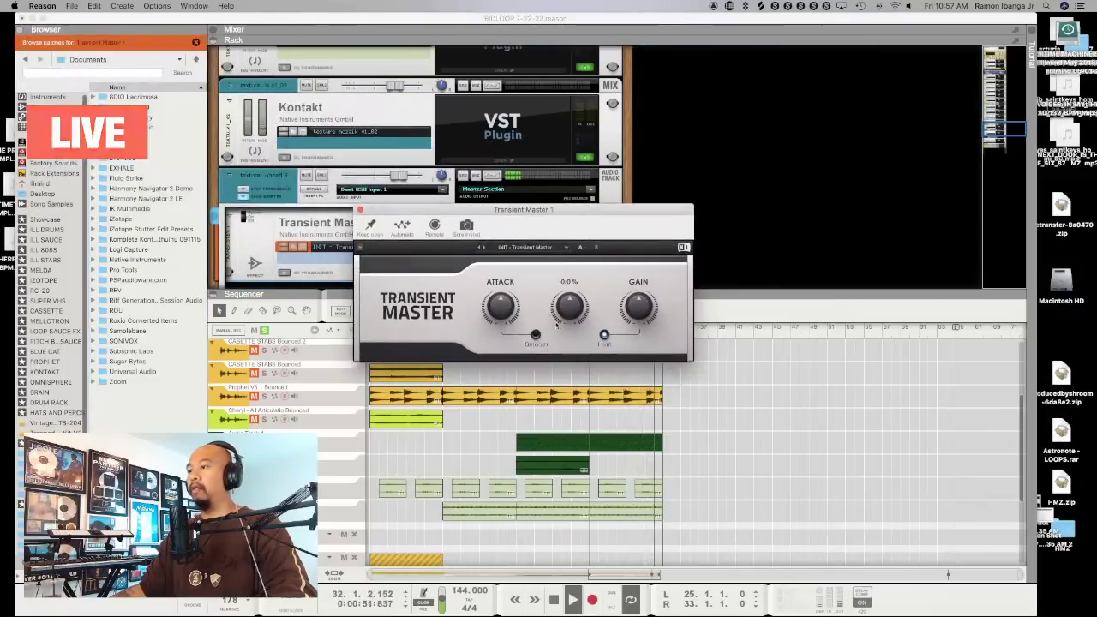
drag(570, 307, 570, 341)
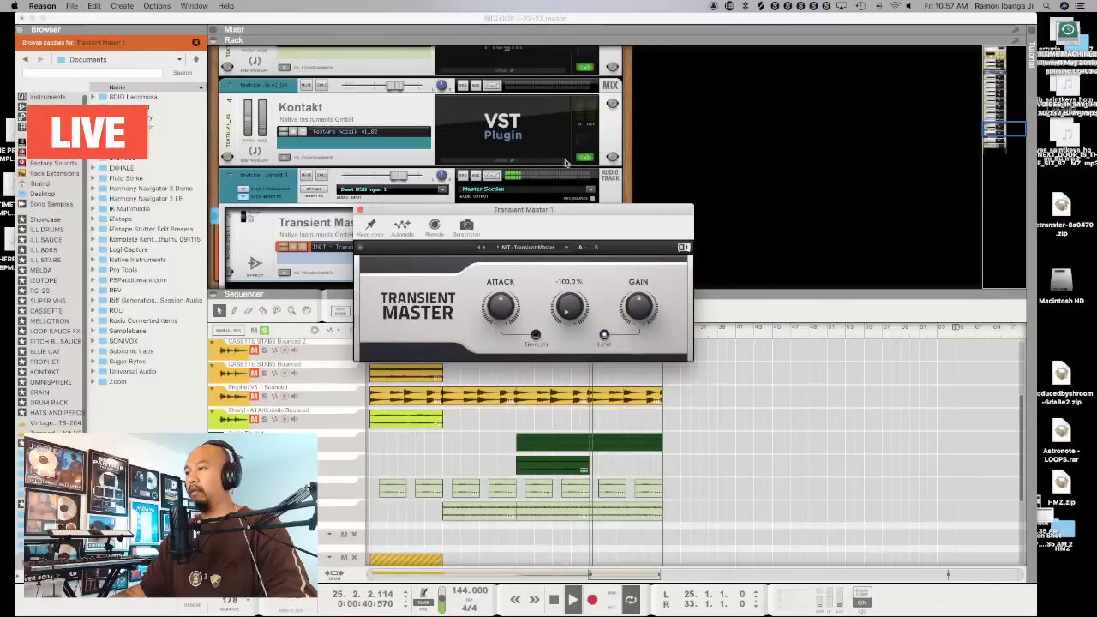
drag(572, 214, 515, 192)
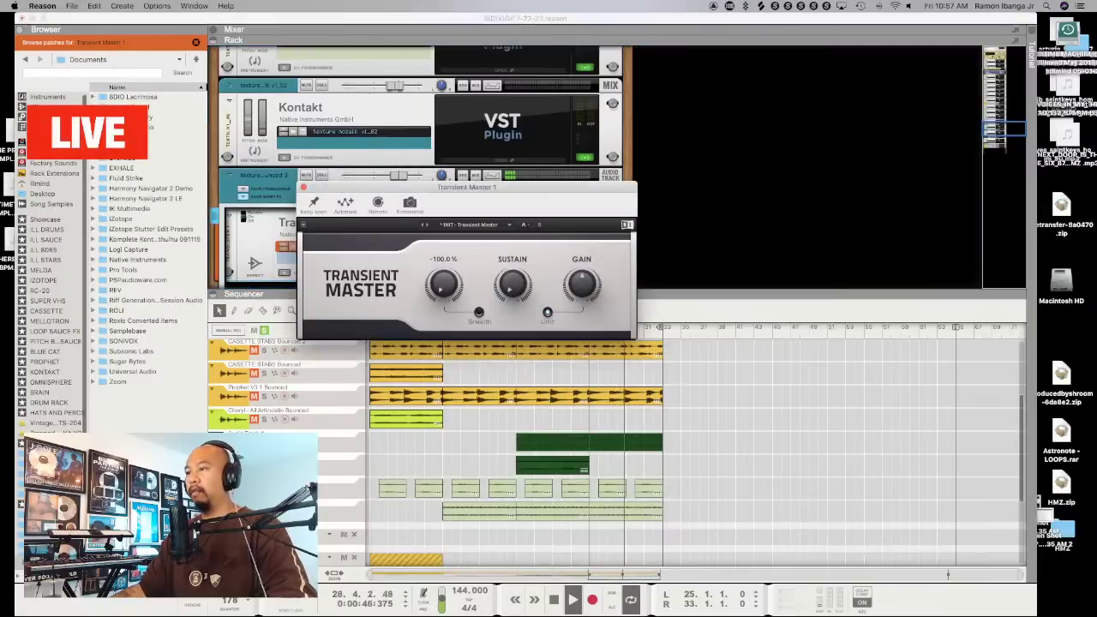
drag(443, 285, 443, 249)
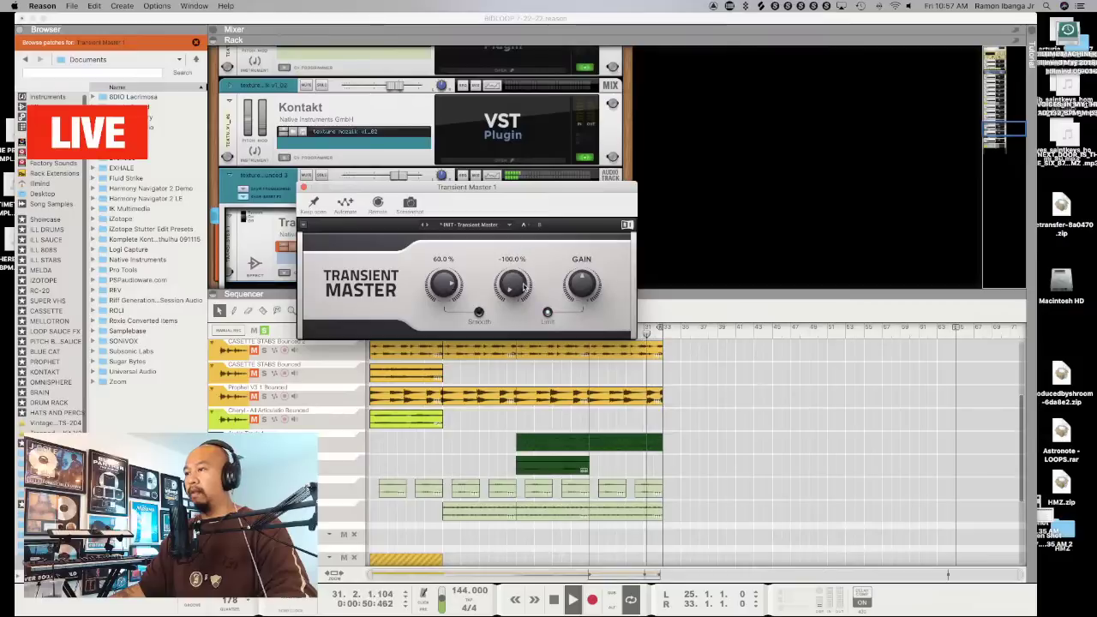
click(304, 187)
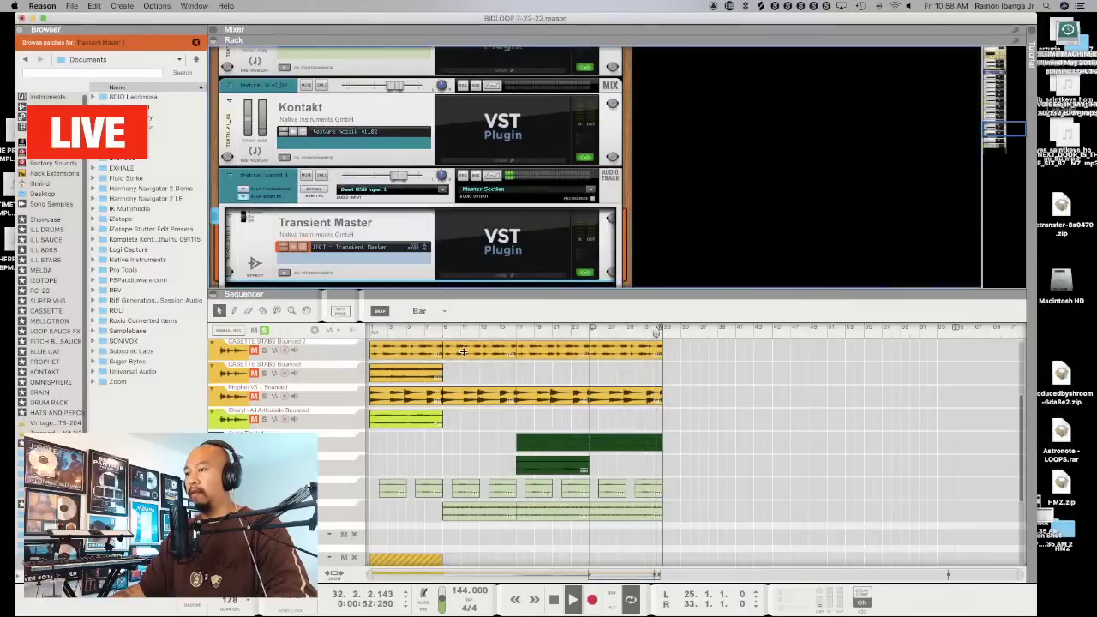
Turn off the track solo and join the two bounced texture clips at bars 25 and 29 into one eight-bar clip
scroll(423, 498, down, 5)
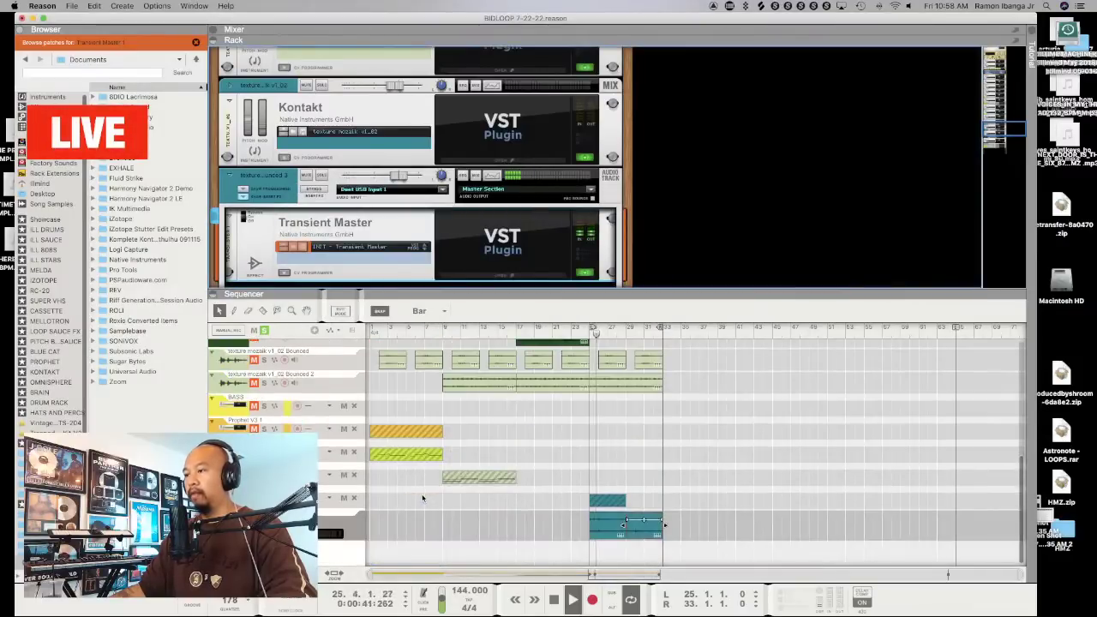
click(573, 343)
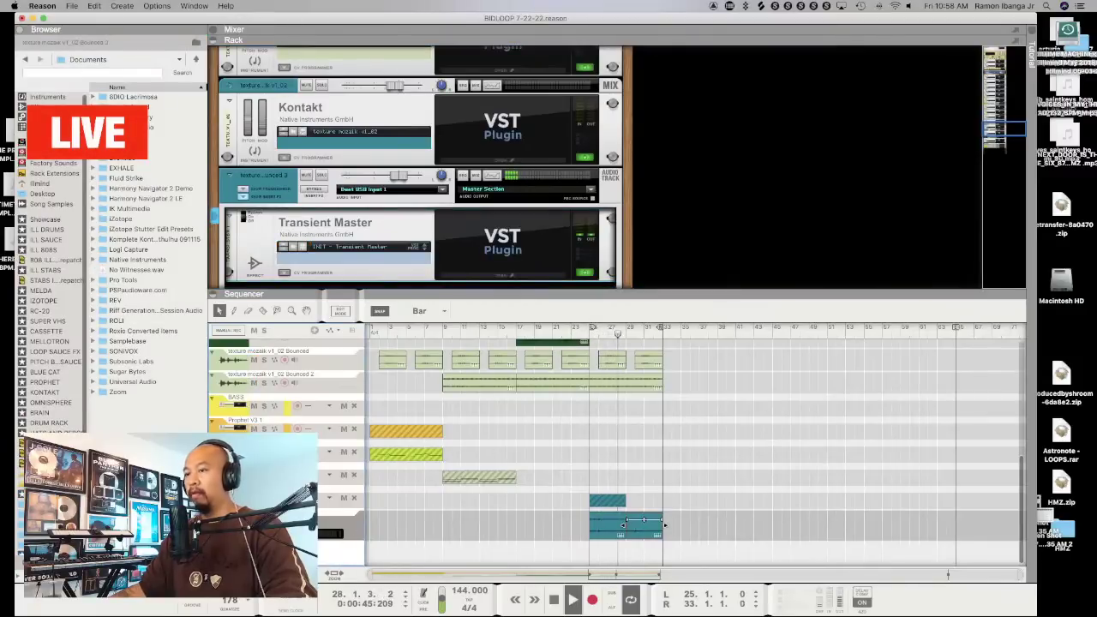
scroll(424, 212, down, 1)
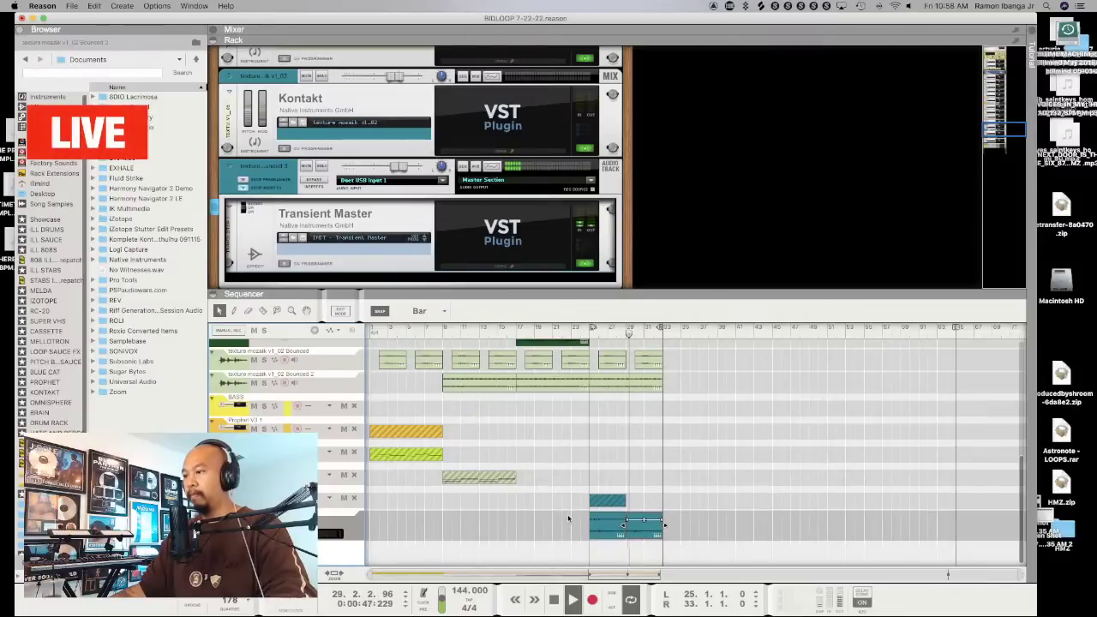
click(659, 532)
right_click(613, 527)
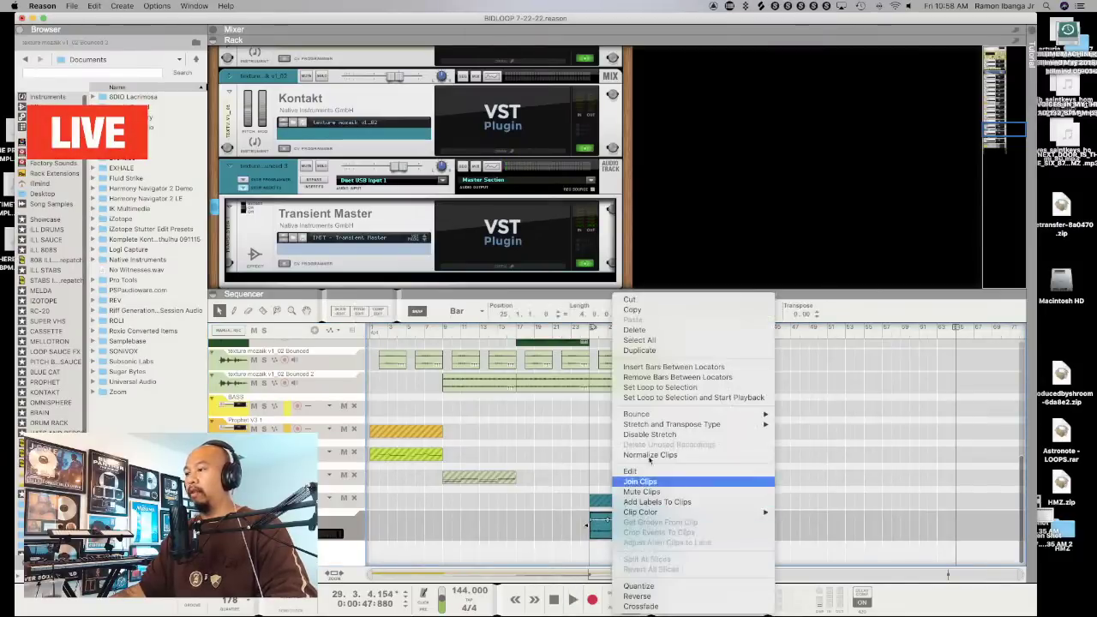
click(667, 482)
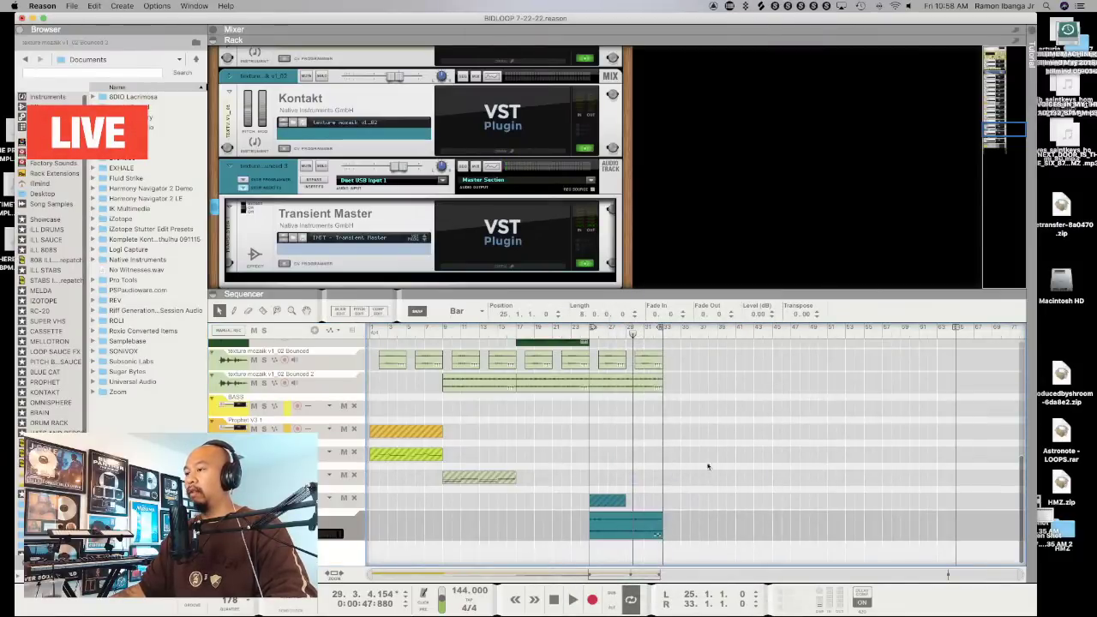
Raise the joined texture clip's level to 2.70 dB and play the loop from bar 23
drag(758, 315, 761, 306)
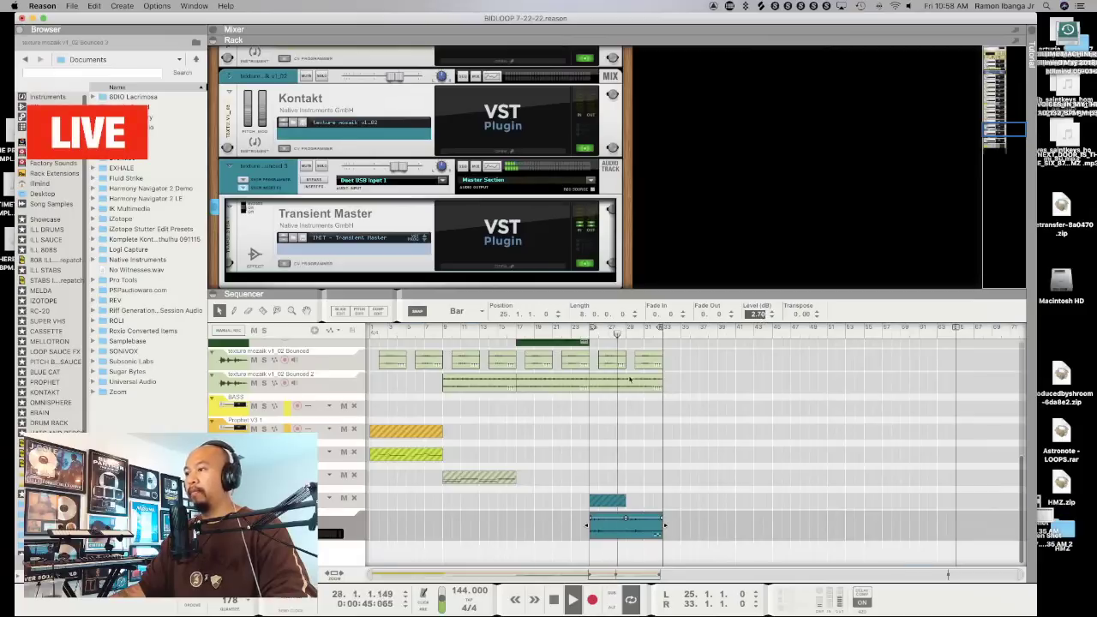
drag(594, 289, 594, 151)
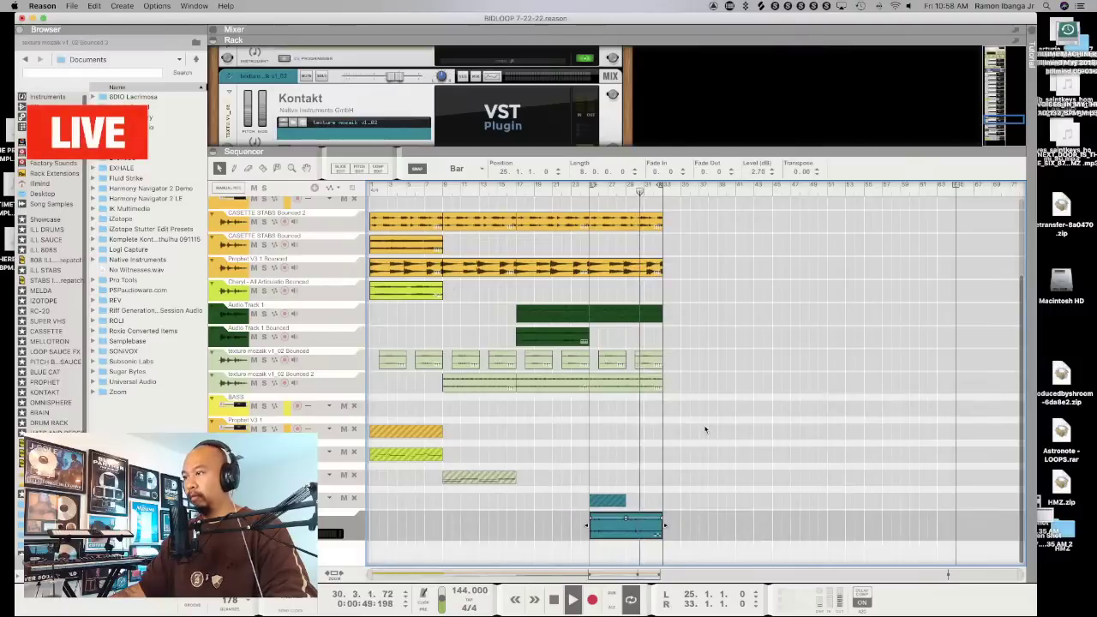
click(740, 340)
click(572, 189)
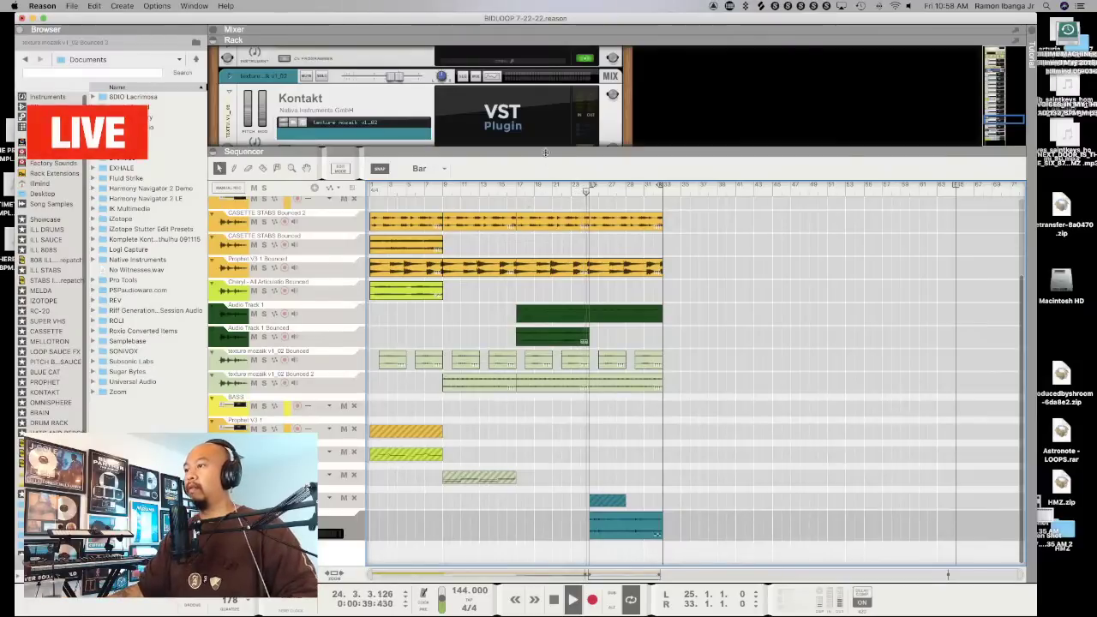
Lower the Prophet V3 1 Bounced track's level slightly and set the loop start to bar 1
drag(545, 152, 546, 105)
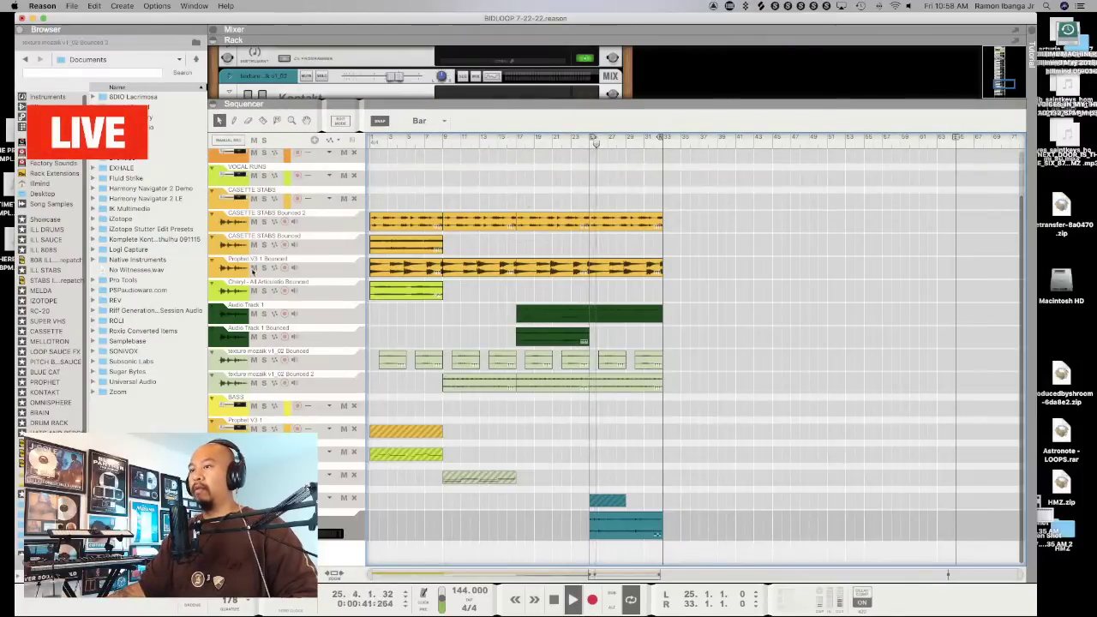
click(252, 269)
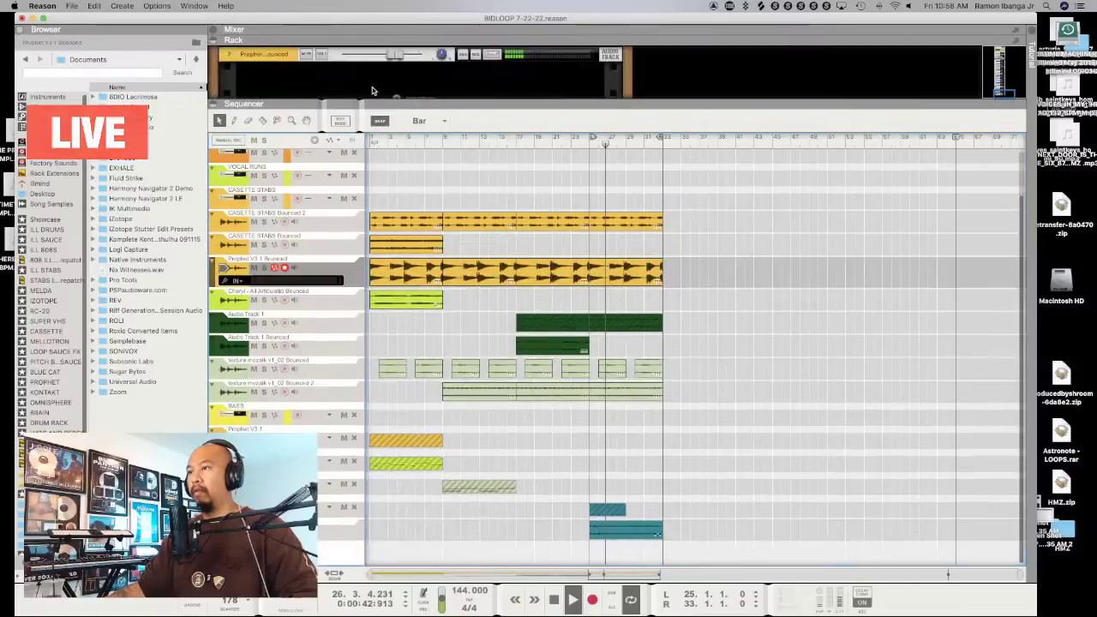
click(442, 55)
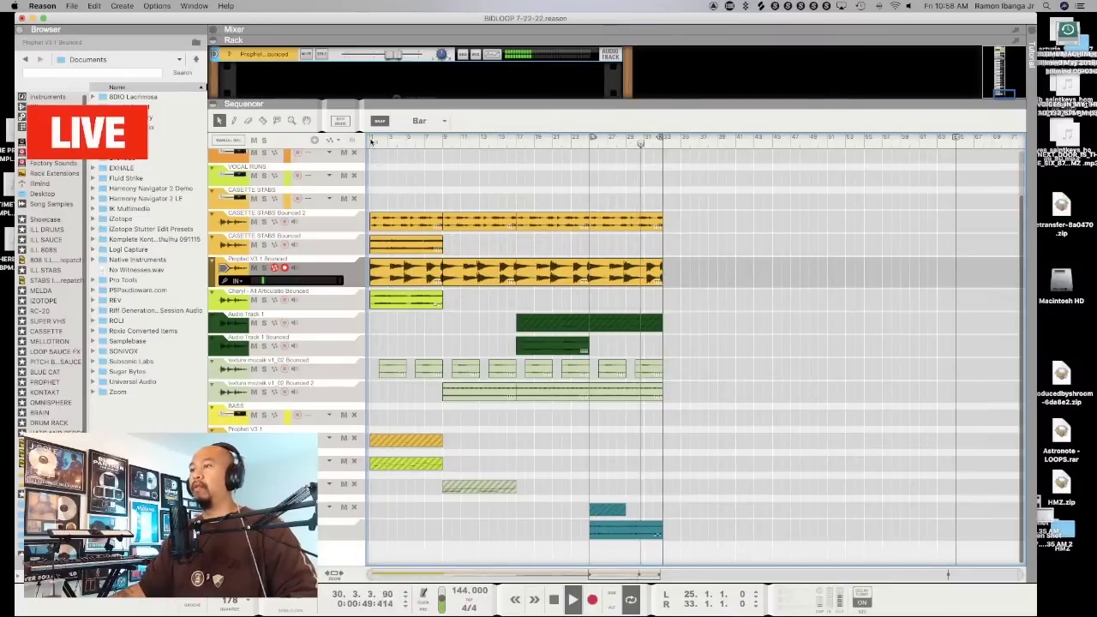
key(space)
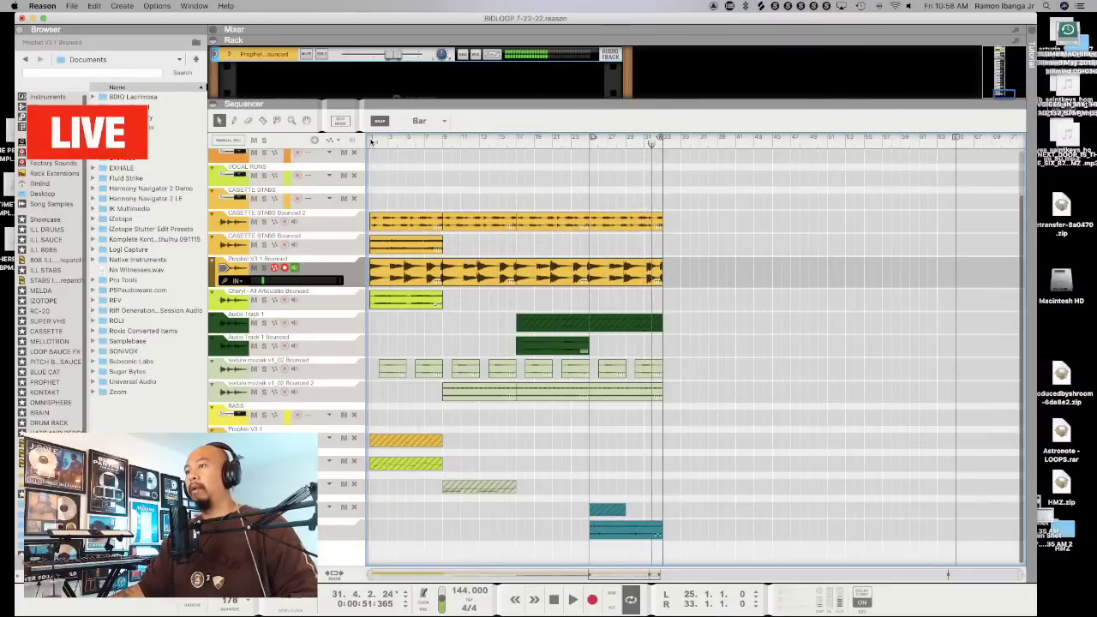
alt+click(372, 141)
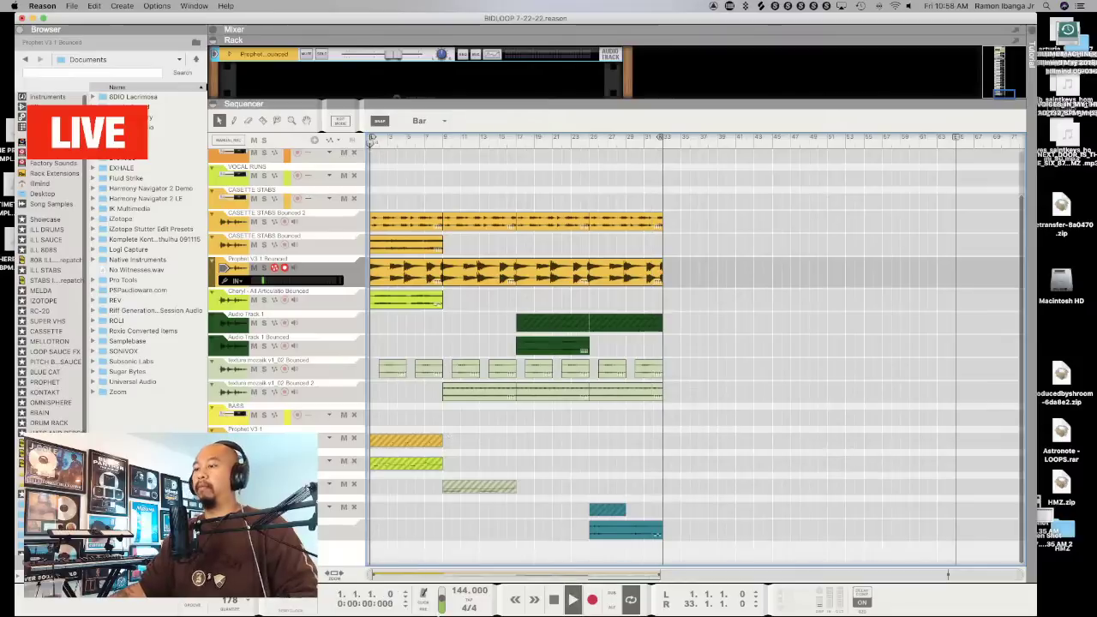
Move the texture mozaik v1_02 Bounced 3 track directly below texture mozaik v1_02 Bounced 2 and play through the loop
key(space)
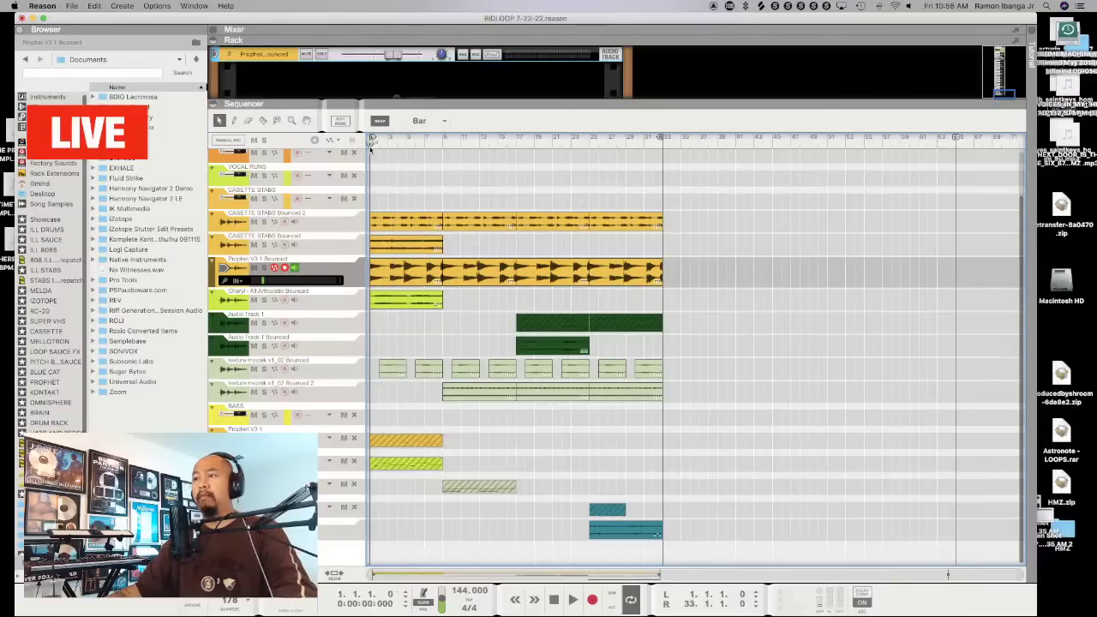
key(space)
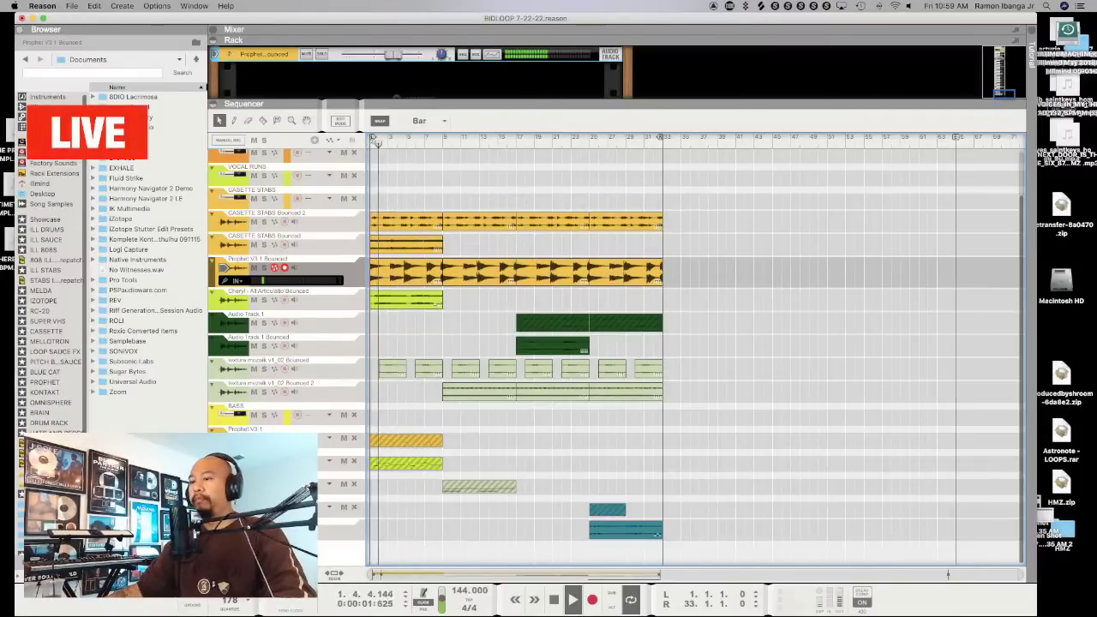
drag(274, 388, 274, 393)
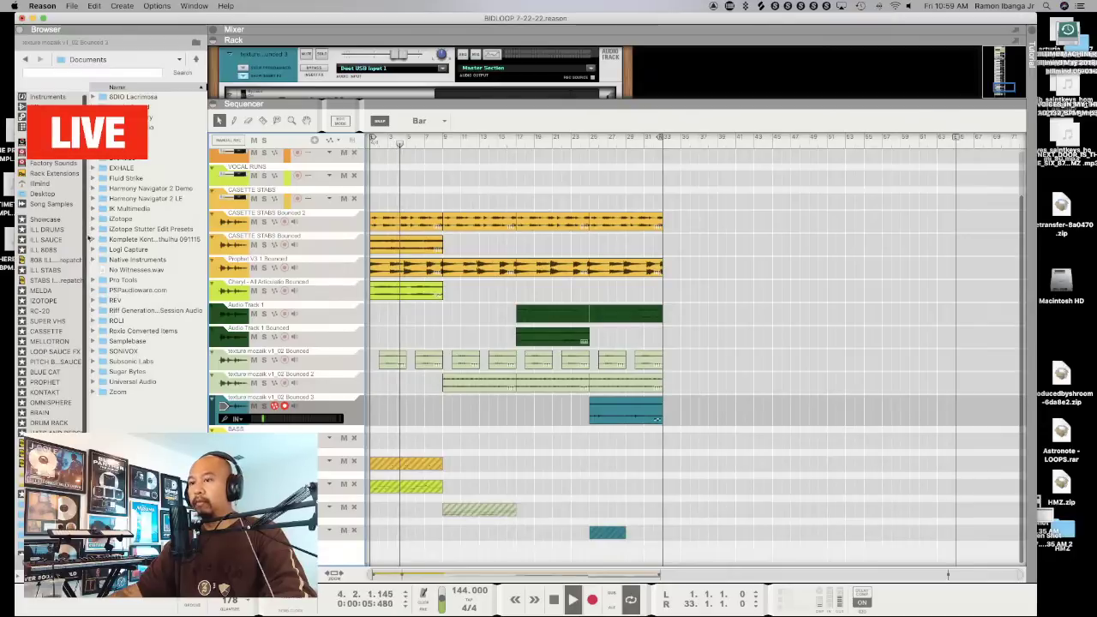
click(258, 294)
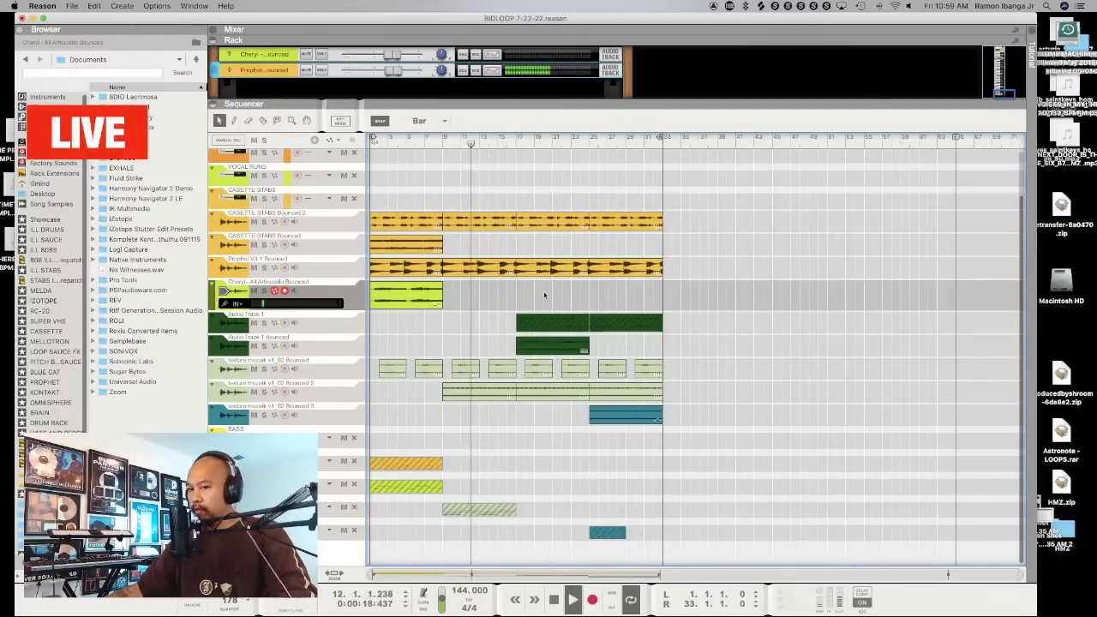
click(213, 416)
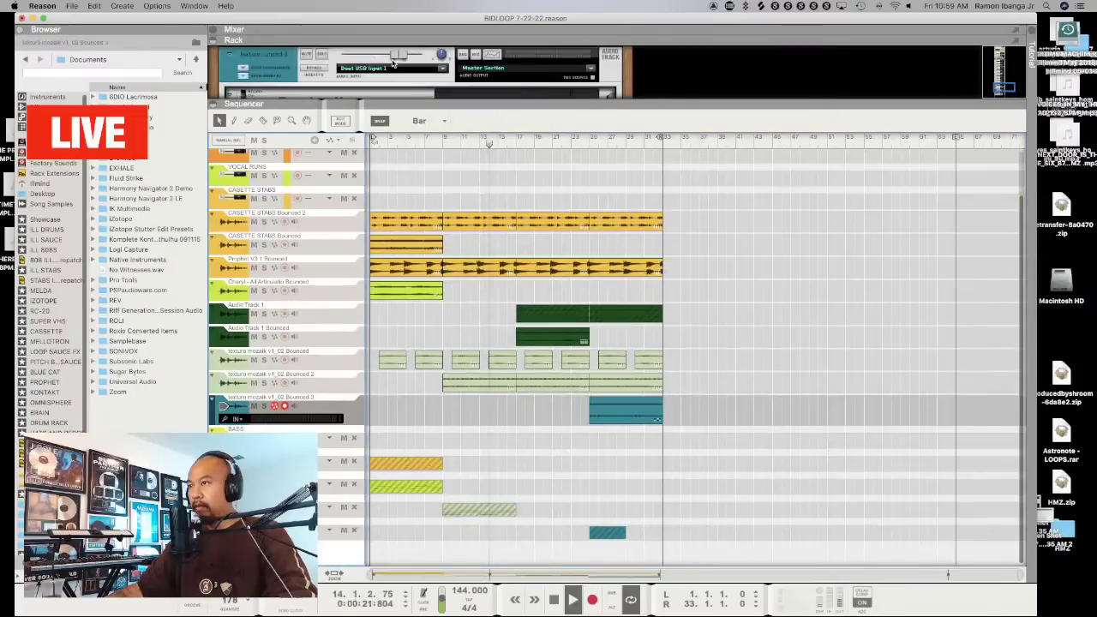
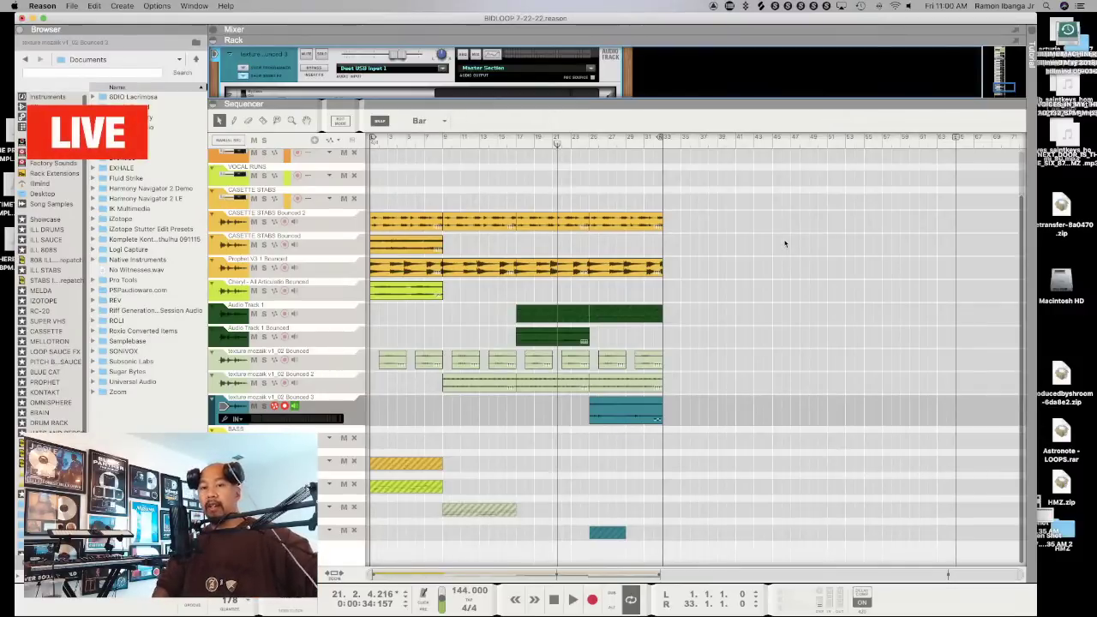
key(space)
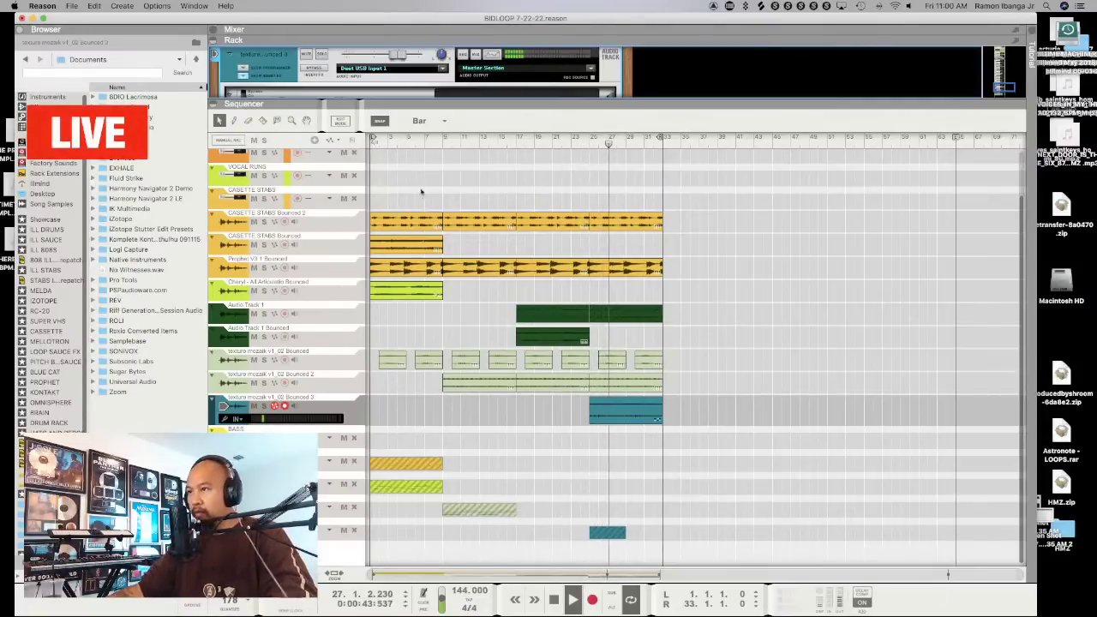
Copy the bars 1–9 stab, Prophet and Cheryl vocal clips to bar 33, extend the loop end to bar 41, and play from about bar 32
drag(429, 327, 677, 223)
click(750, 178)
super+click(737, 142)
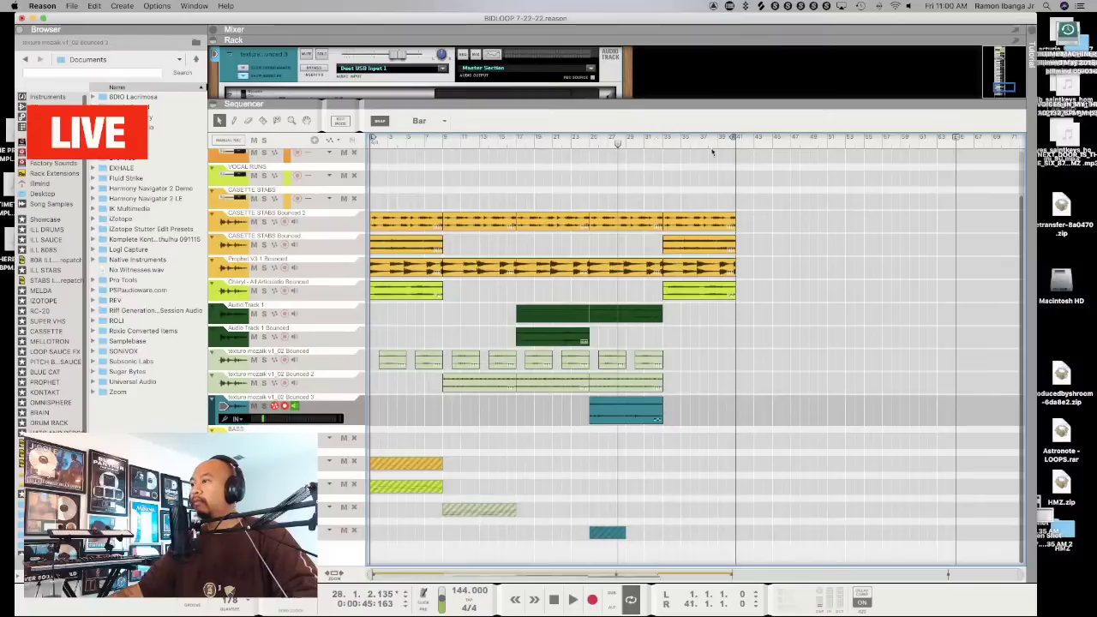
click(658, 142)
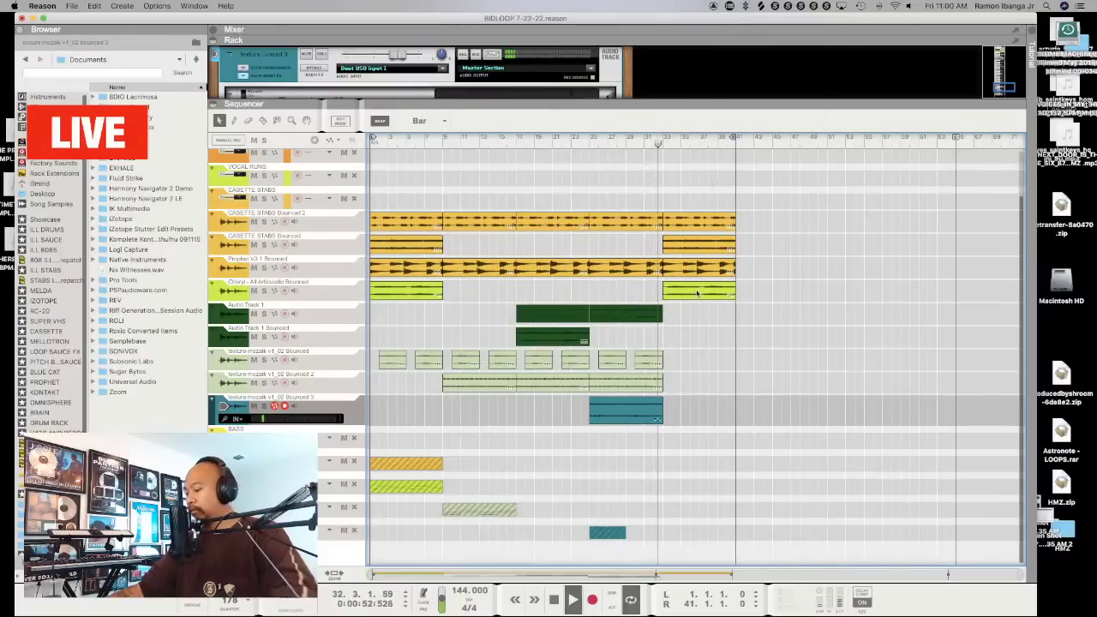
Delete the Cheryl and CASETTE STABS Bounced 2 copies at bar 33, and copy the eight-bar texture Bounced 3 clip there
click(697, 294)
key(Delete)
click(692, 219)
key(Delete)
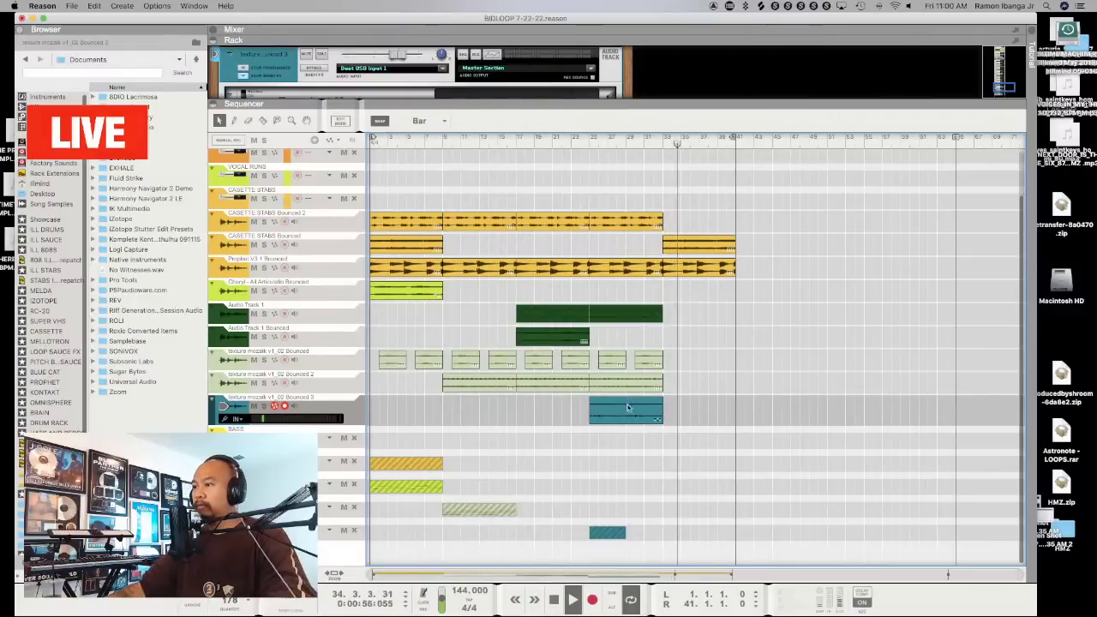
drag(627, 408, 696, 412)
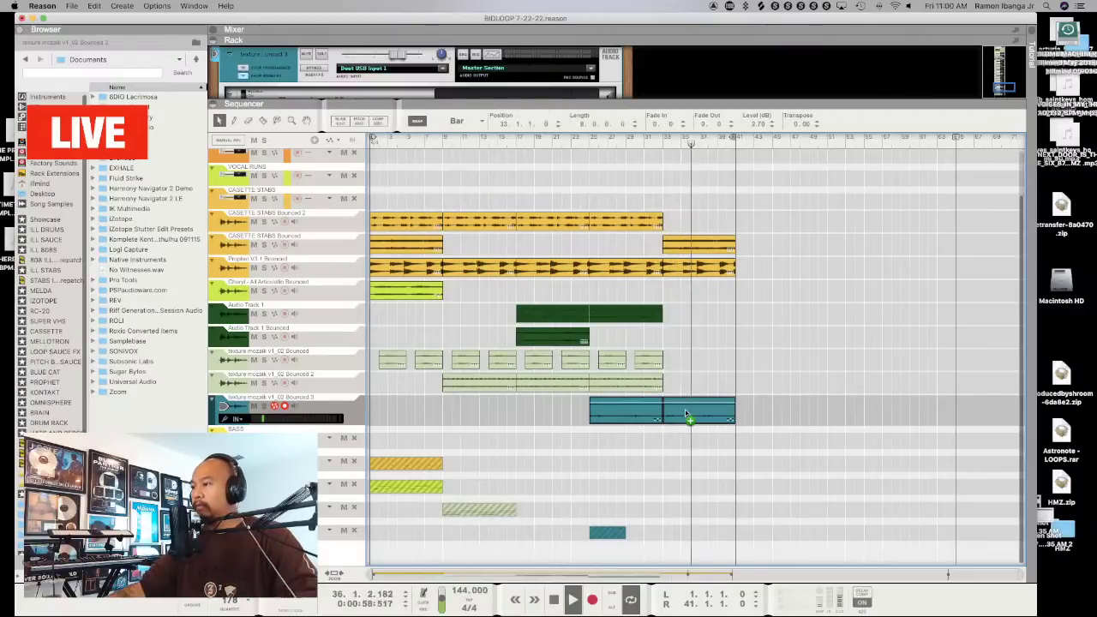
Set the texture track's Transient Master to 29% Attack and -59% Sustain, and extend the loop end to bar 49
click(805, 144)
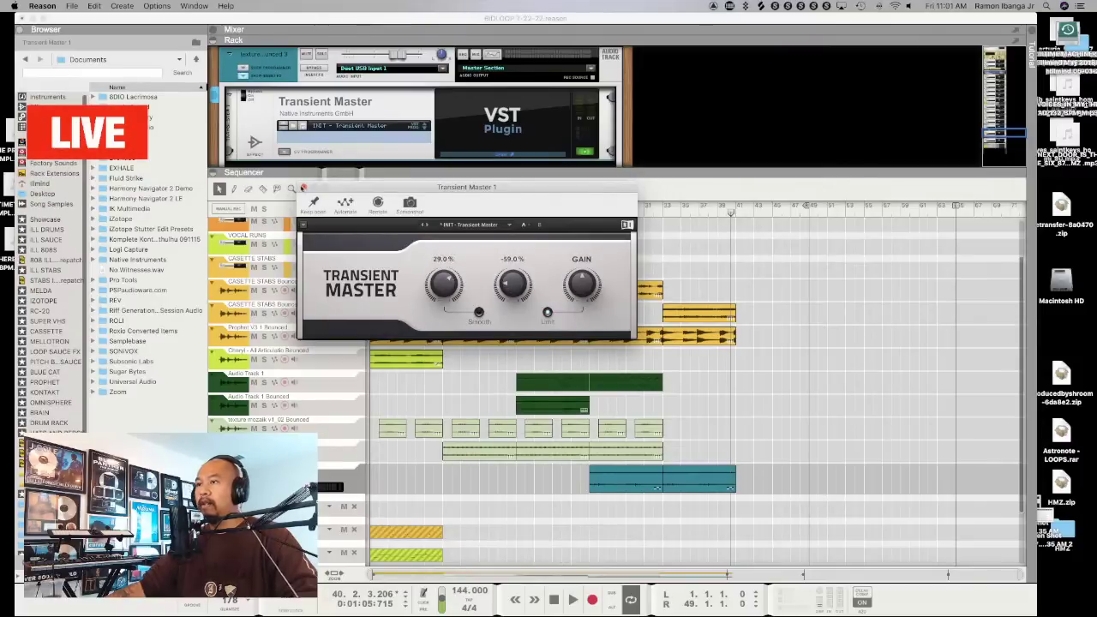
click(671, 228)
key(space)
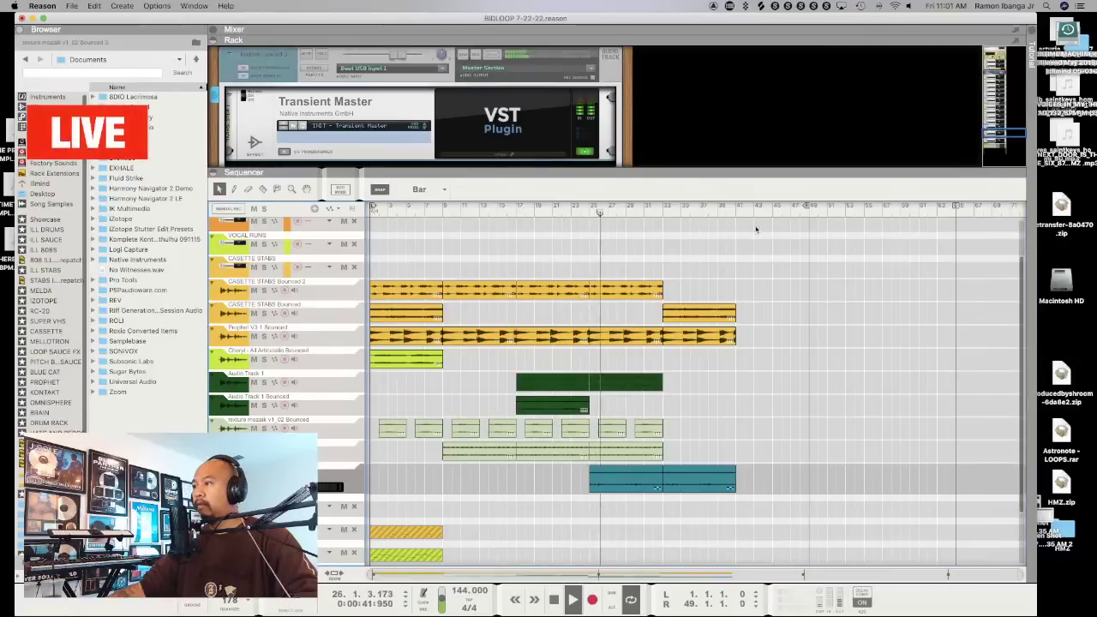
Check the level of the two texture Bounced 3 clips and set the loop end to bar 41
click(617, 478)
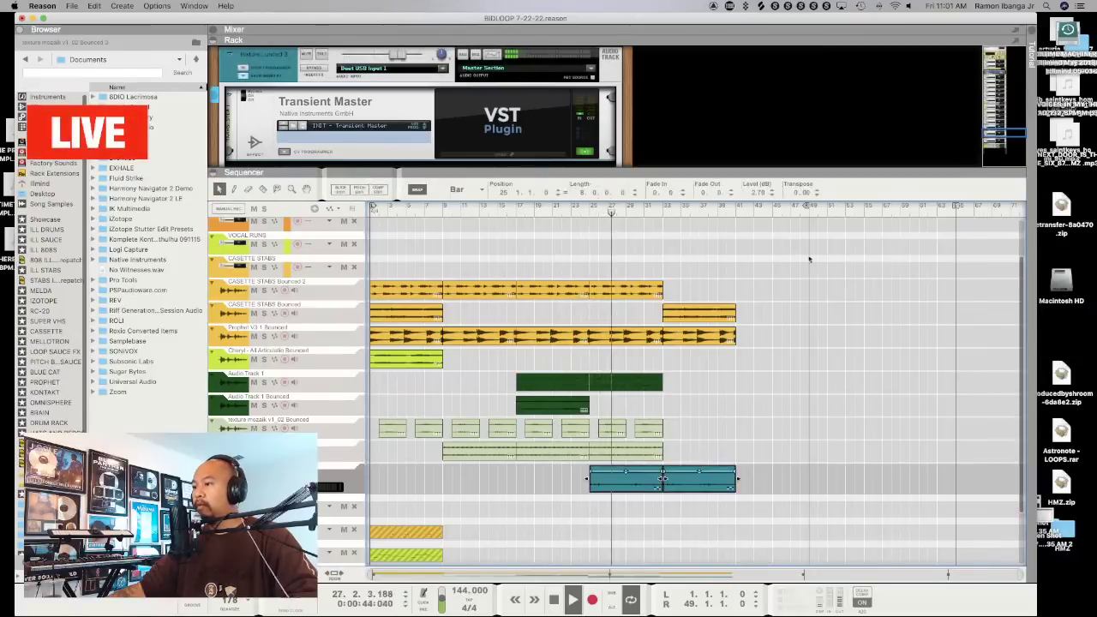
scroll(759, 194, up, 2)
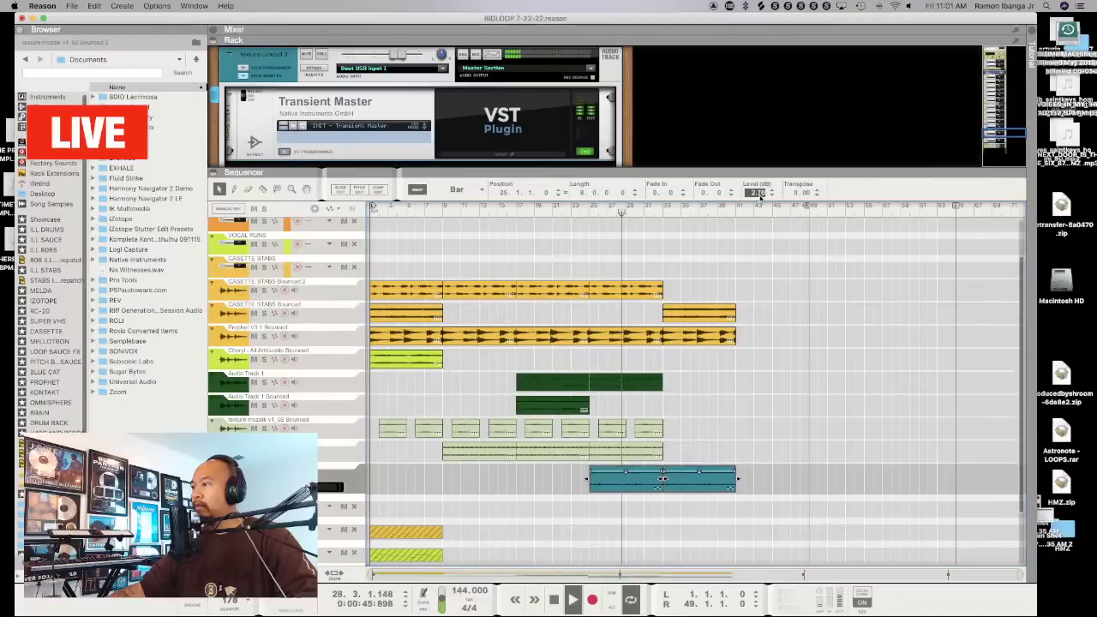
click(771, 343)
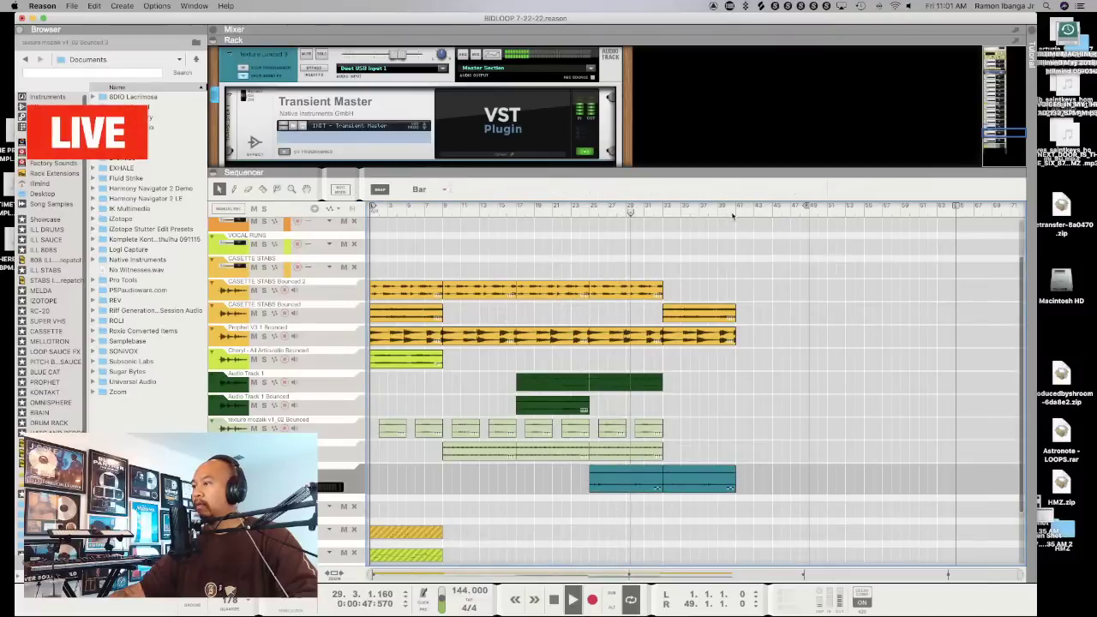
super+click(735, 209)
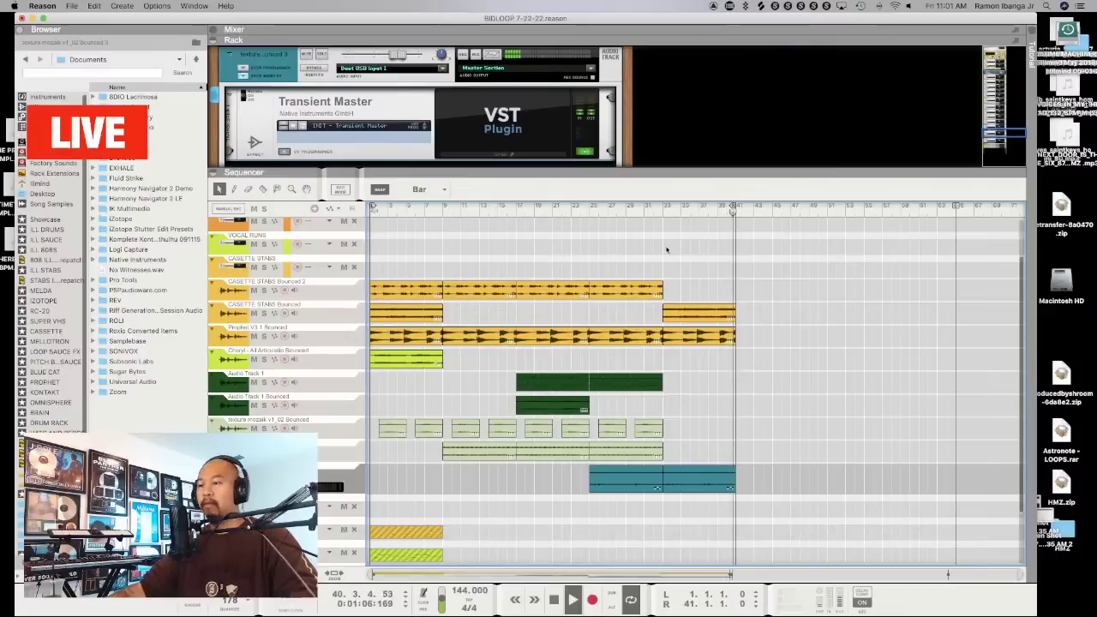
Set the loop start to bar 9 and play from bar 17, toggling the track solo to compare
click(443, 210)
alt+click(443, 210)
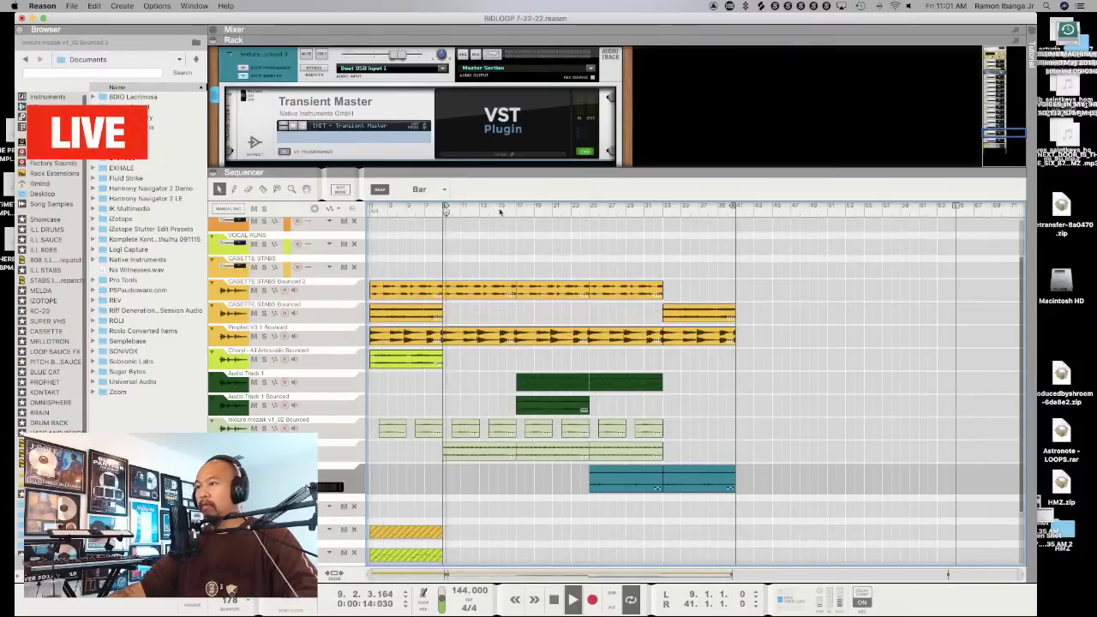
click(517, 210)
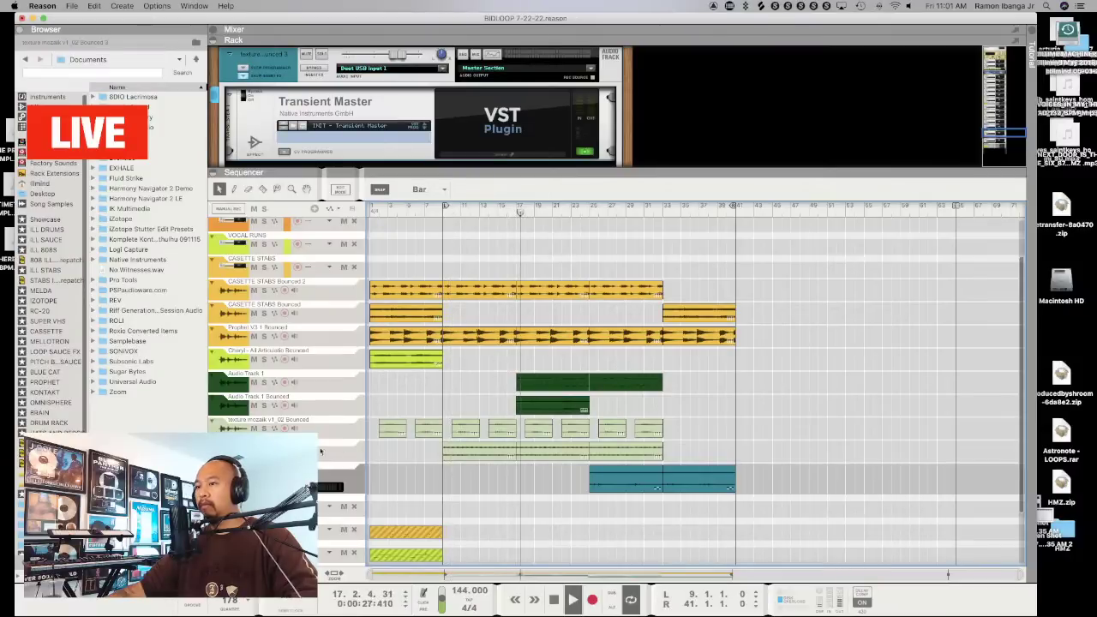
key(s)
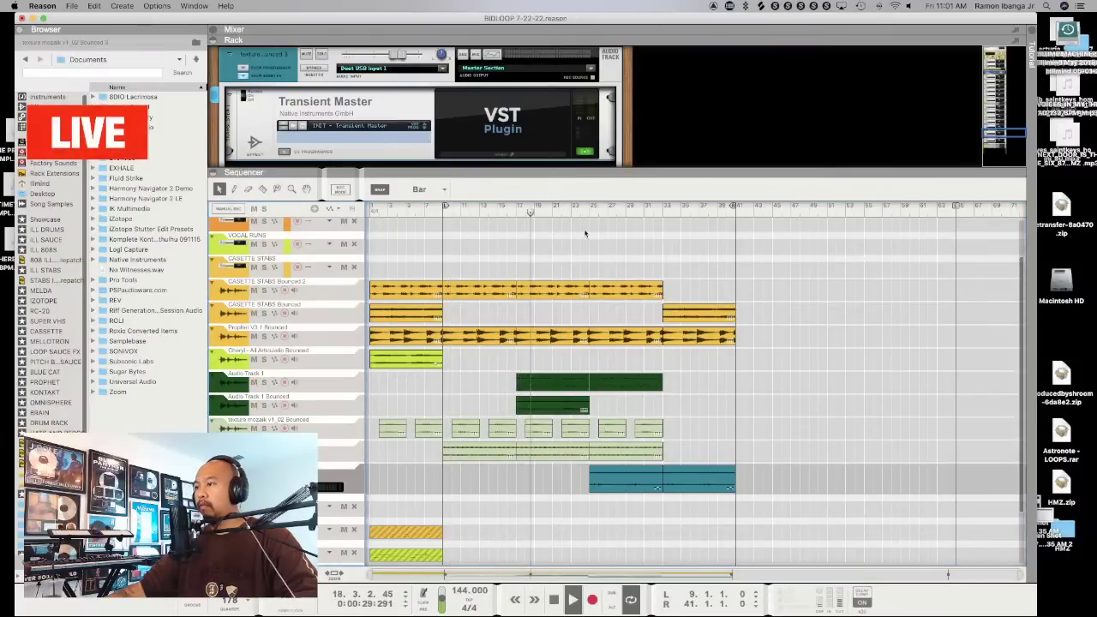
key(s)
Copy the texture mozaik v1_02 Bounced 2 clip from bar 17 to bar 33, and delete the Prophet clip at bar 33
click(531, 456)
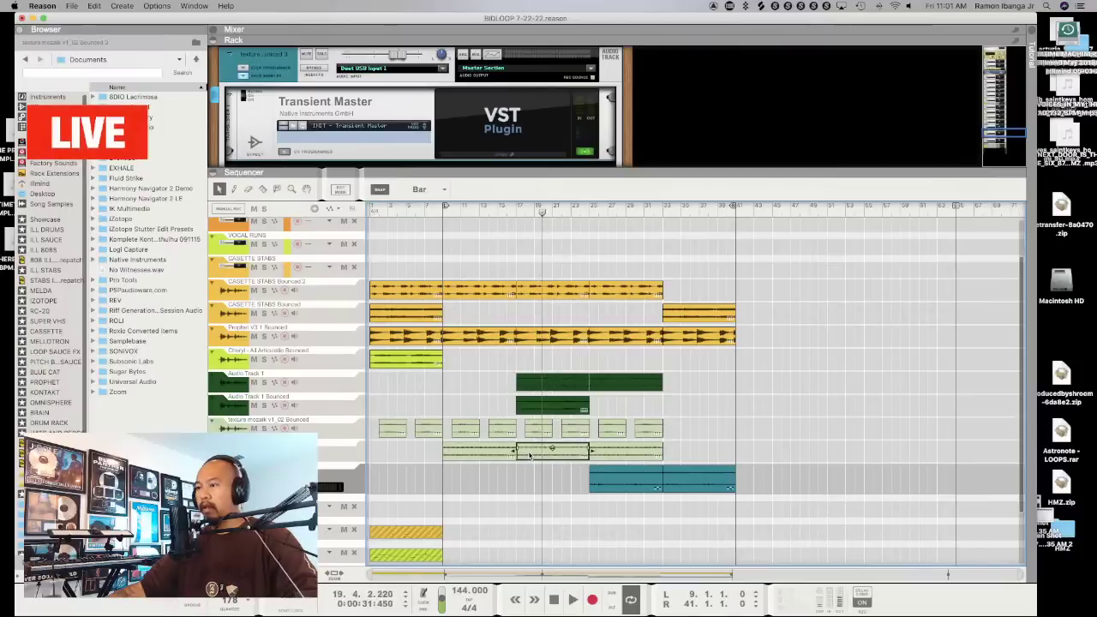
drag(530, 457, 686, 458)
click(697, 368)
click(685, 337)
key(Delete)
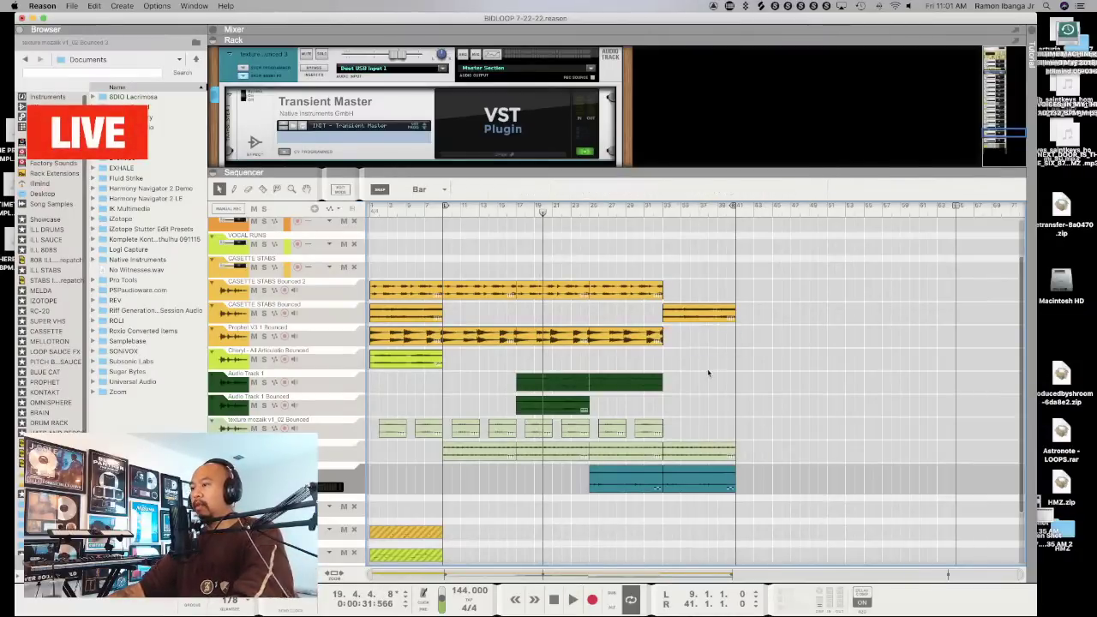
Delete the CASETTE STABS Bounced clip at bar 33 and copy the CASETTE STABS Bounced 2 clip from bar 25 to bar 33
click(647, 211)
key(space)
click(694, 313)
key(Delete)
click(620, 291)
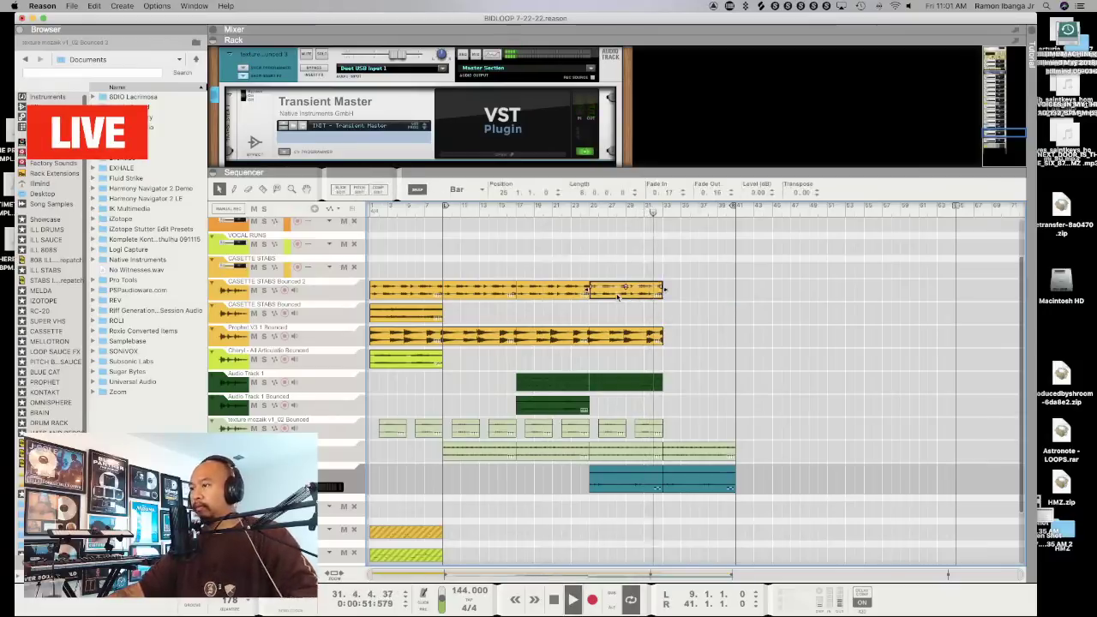
drag(619, 296, 691, 283)
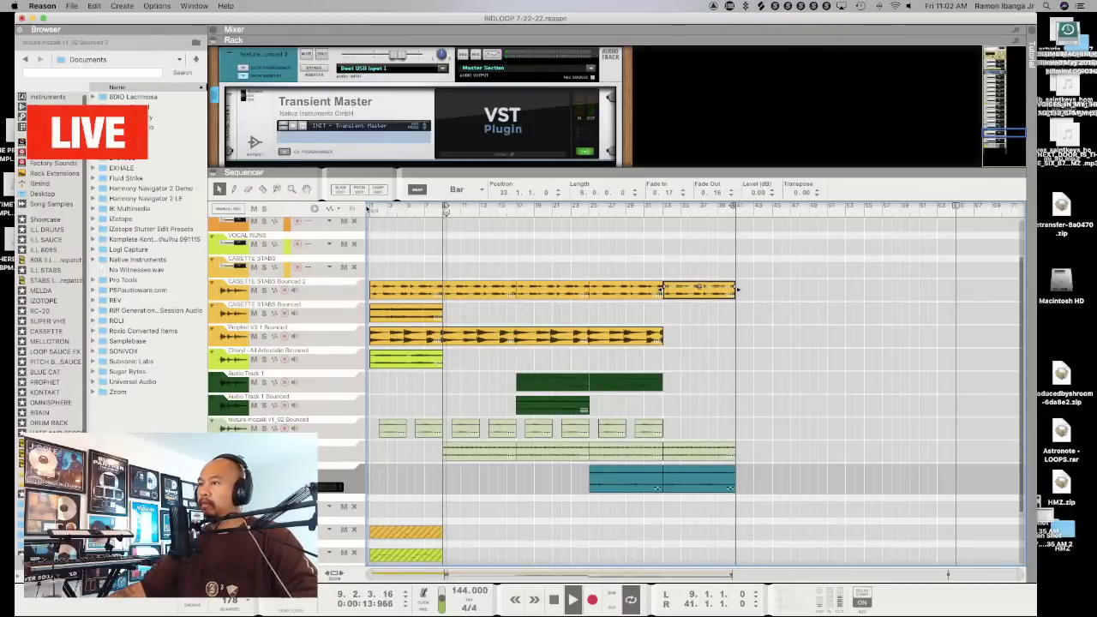
Set the loop start to bar 1 and play the extended arrangement
alt+click(370, 209)
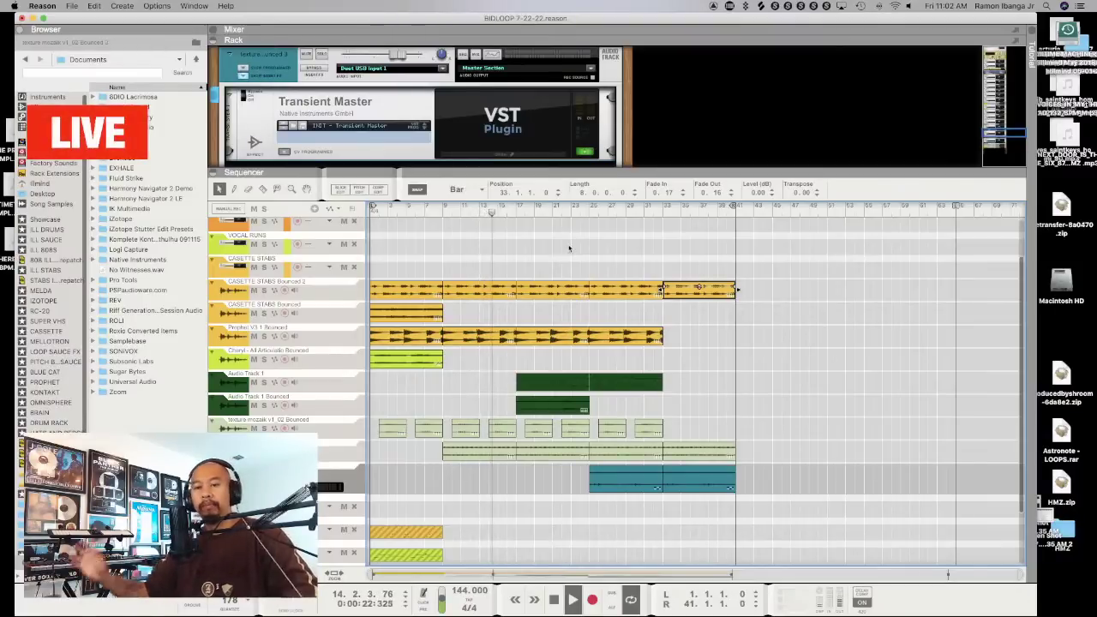
key(space)
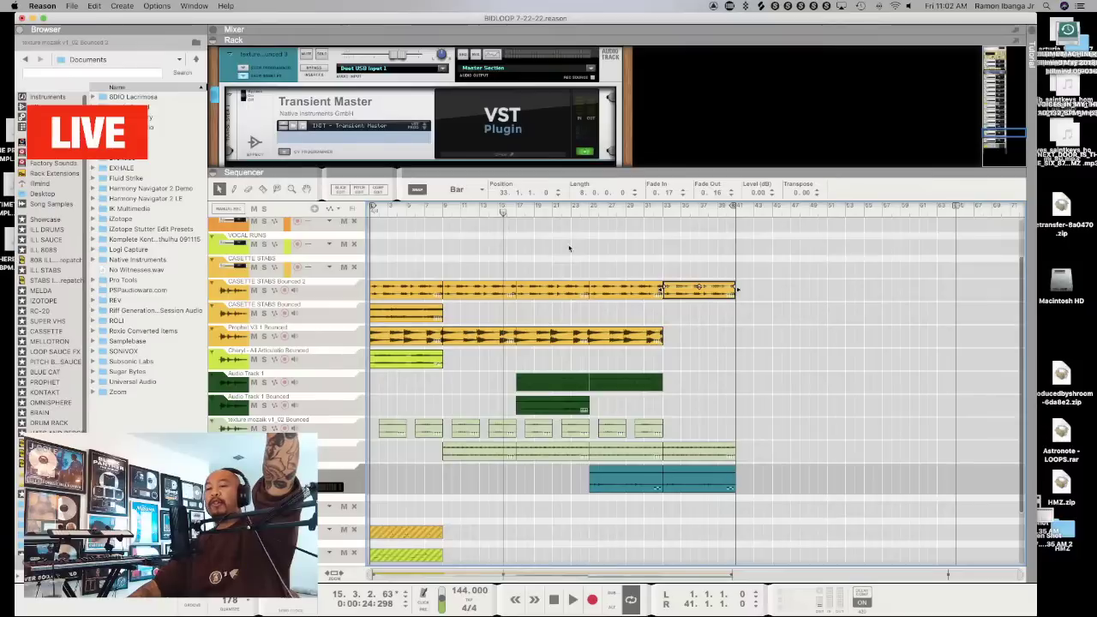
key(space)
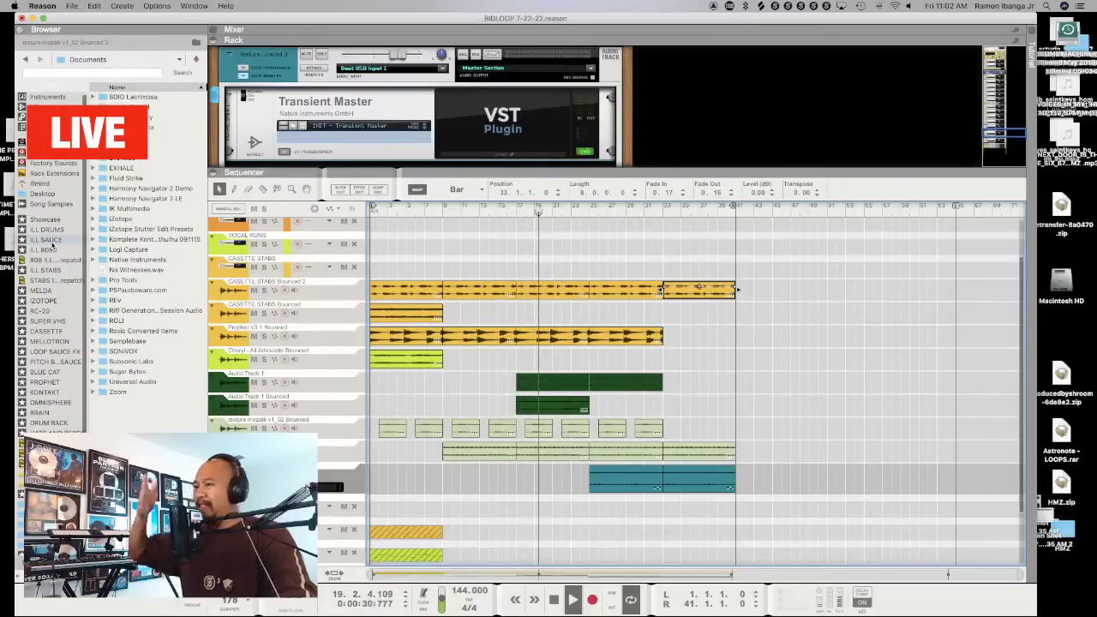
Add an Omnisphere instrument on a new track, open its editor and dismiss the notice
click(51, 403)
drag(358, 172, 358, 103)
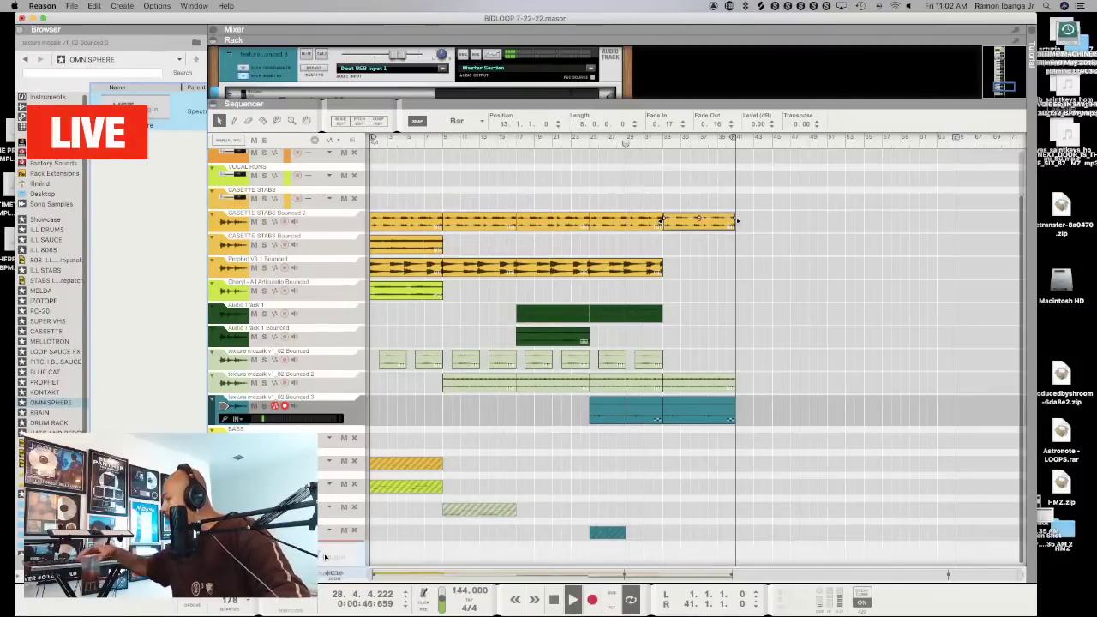
click(324, 557)
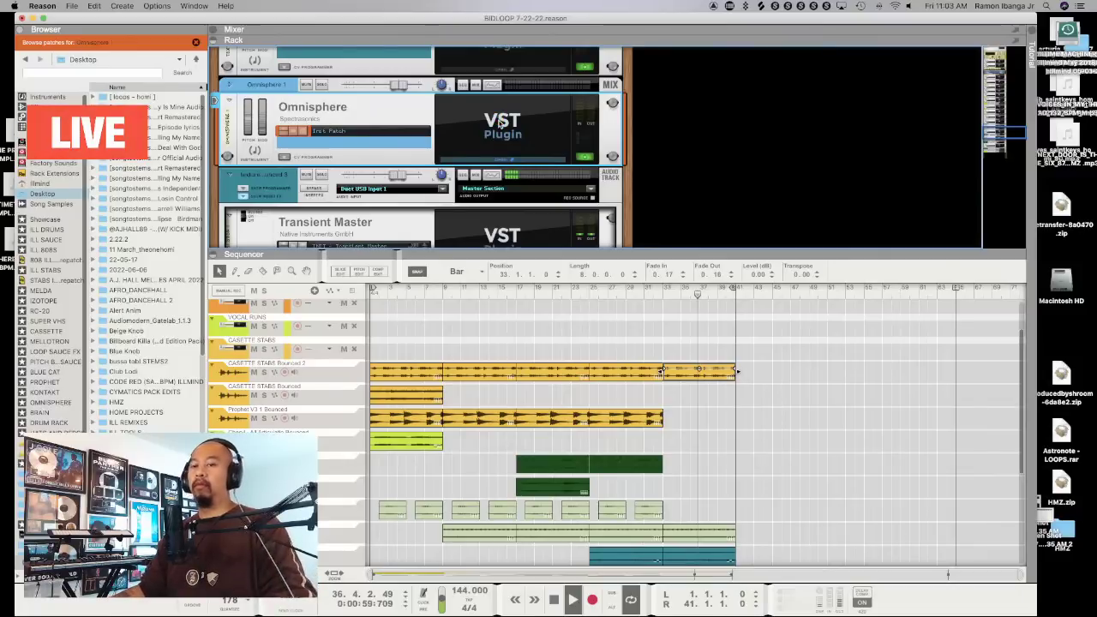
click(500, 122)
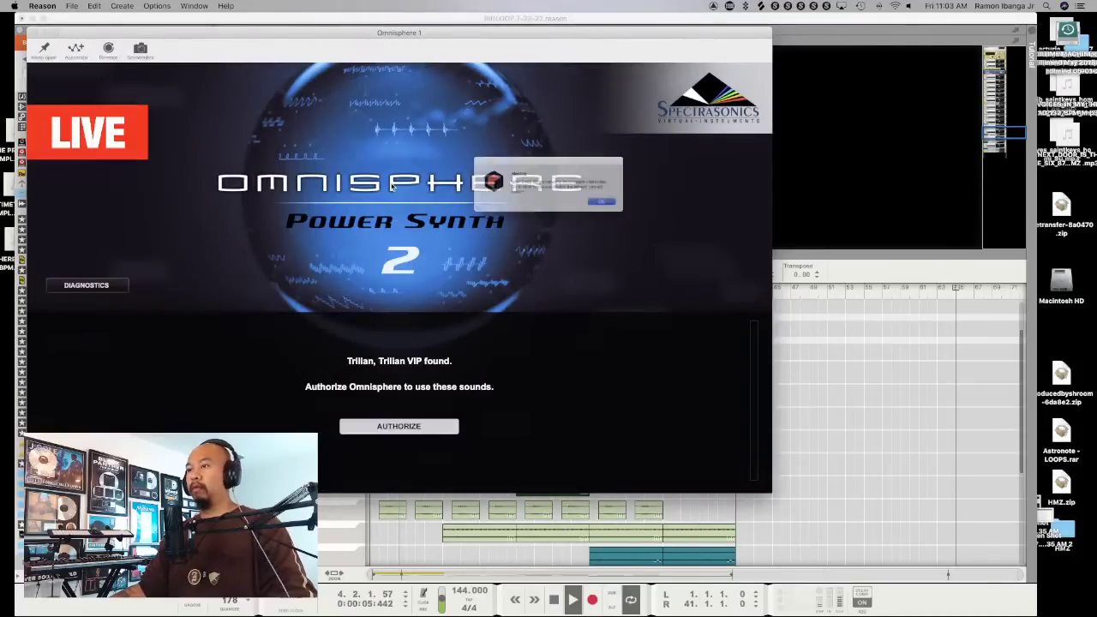
click(626, 211)
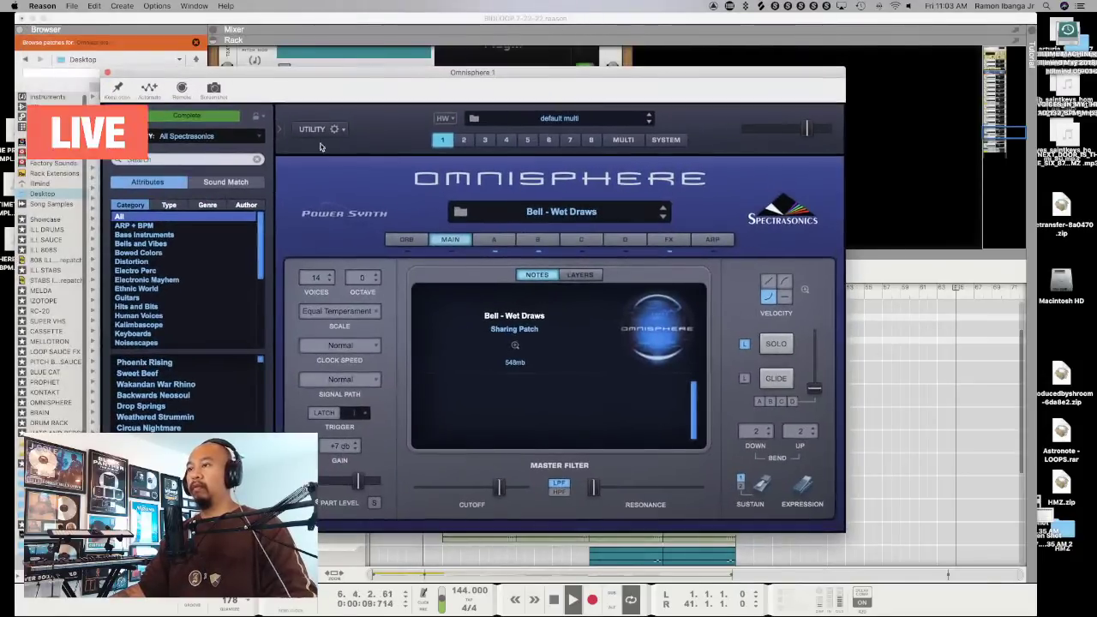
Filter the Omnisphere patch list to the Sharing library's Aperture category and look further down its patches
click(259, 140)
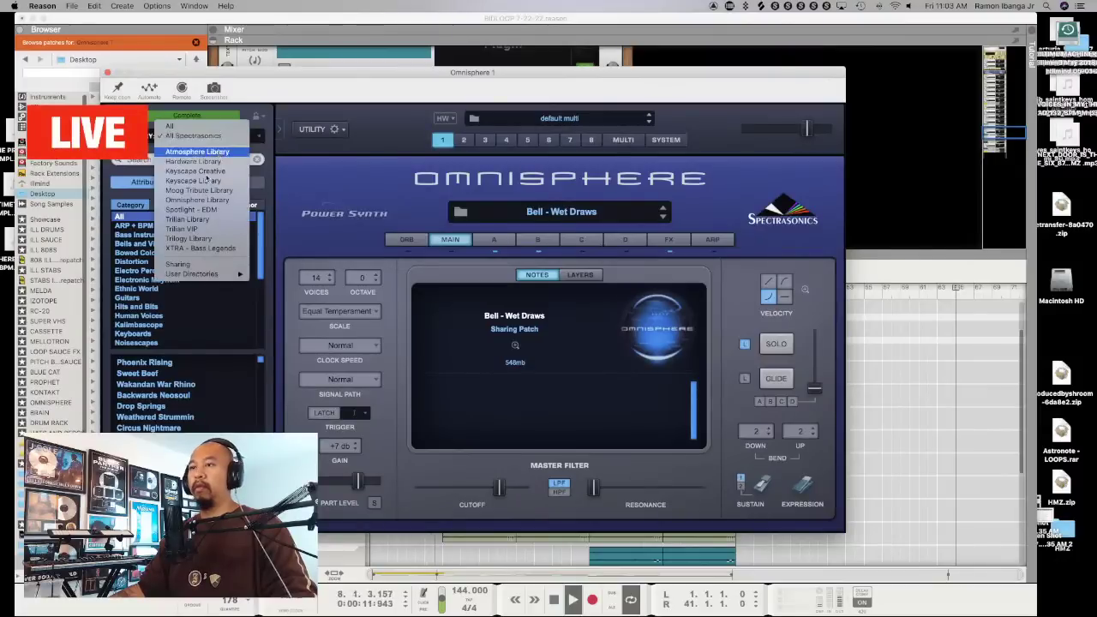
click(196, 264)
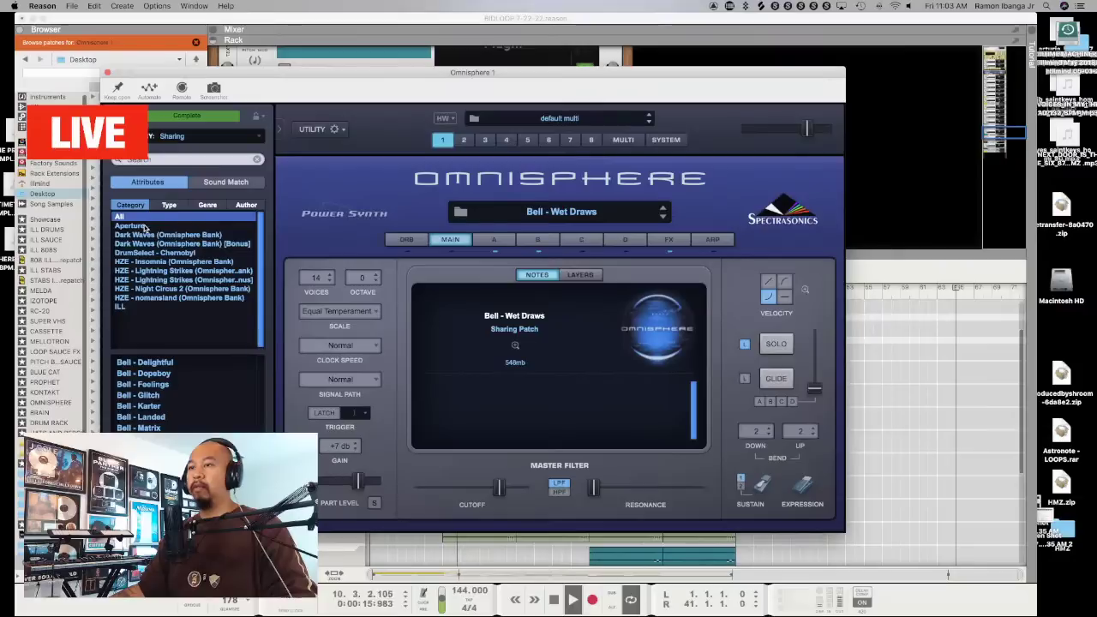
click(171, 226)
scroll(208, 420, down, 5)
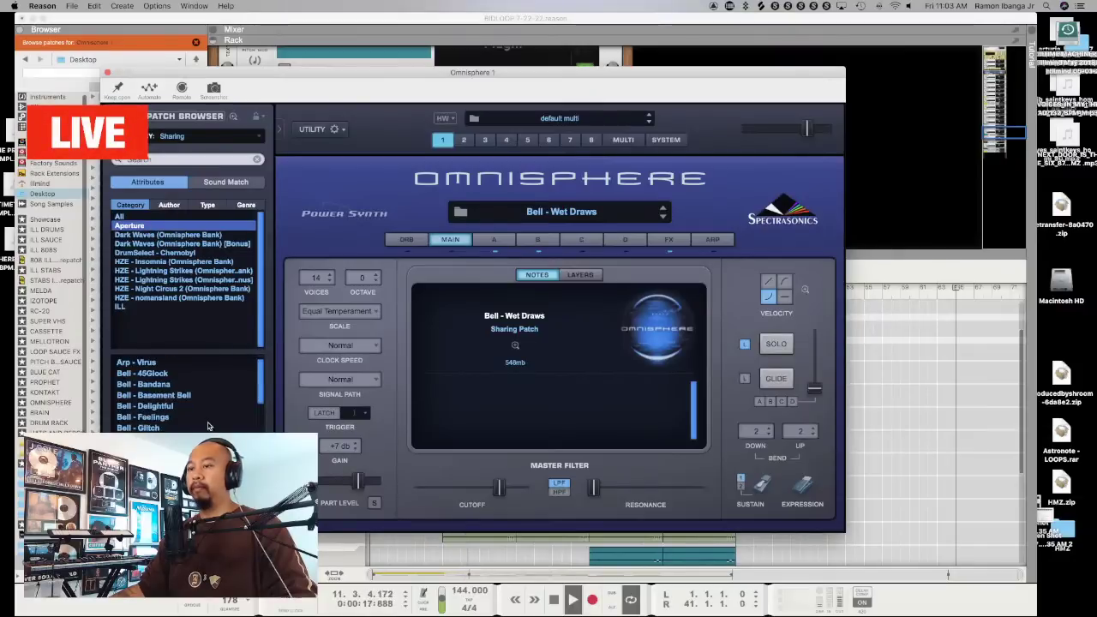
scroll(246, 417, down, 2)
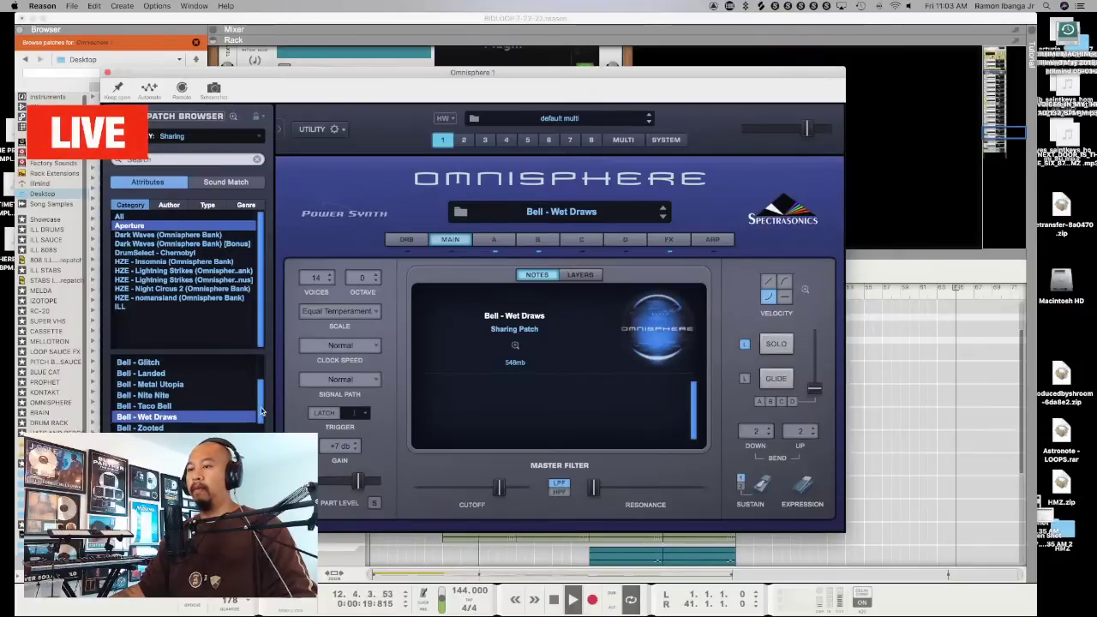
drag(262, 412, 262, 463)
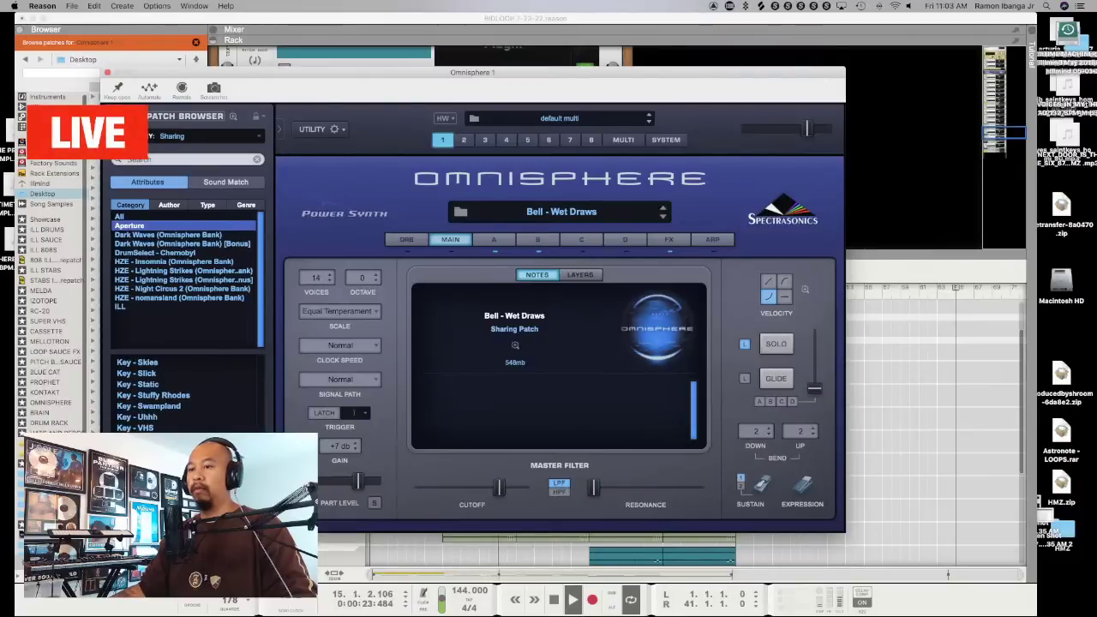
Audition the Pluck - Mob Ties and Organ - MTV patches over the loop, and load Key - VHS
click(172, 454)
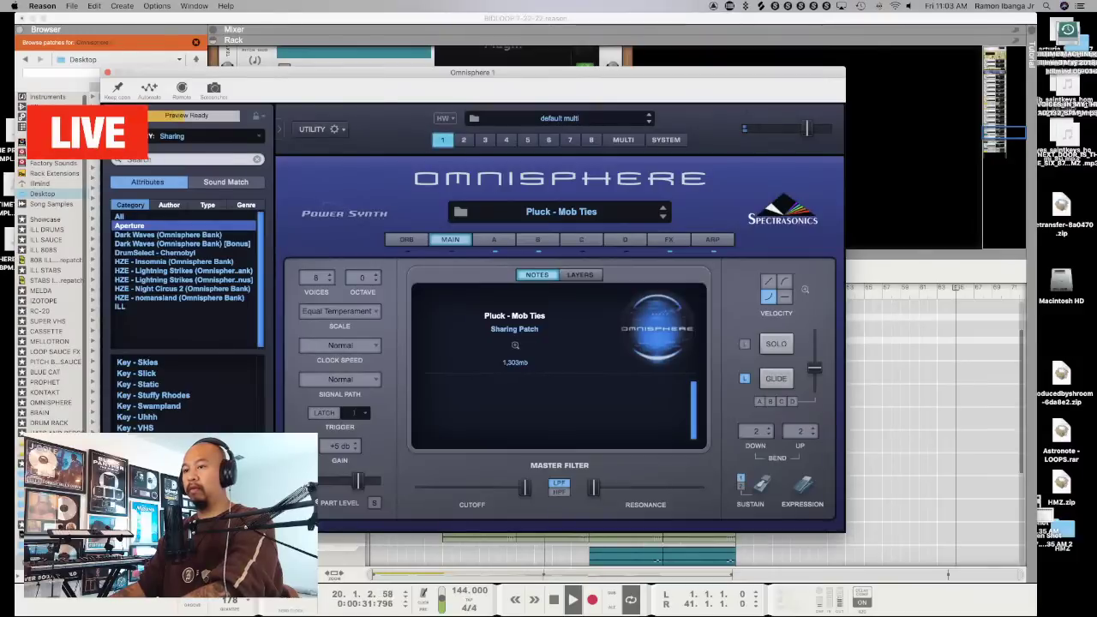
key(Down)
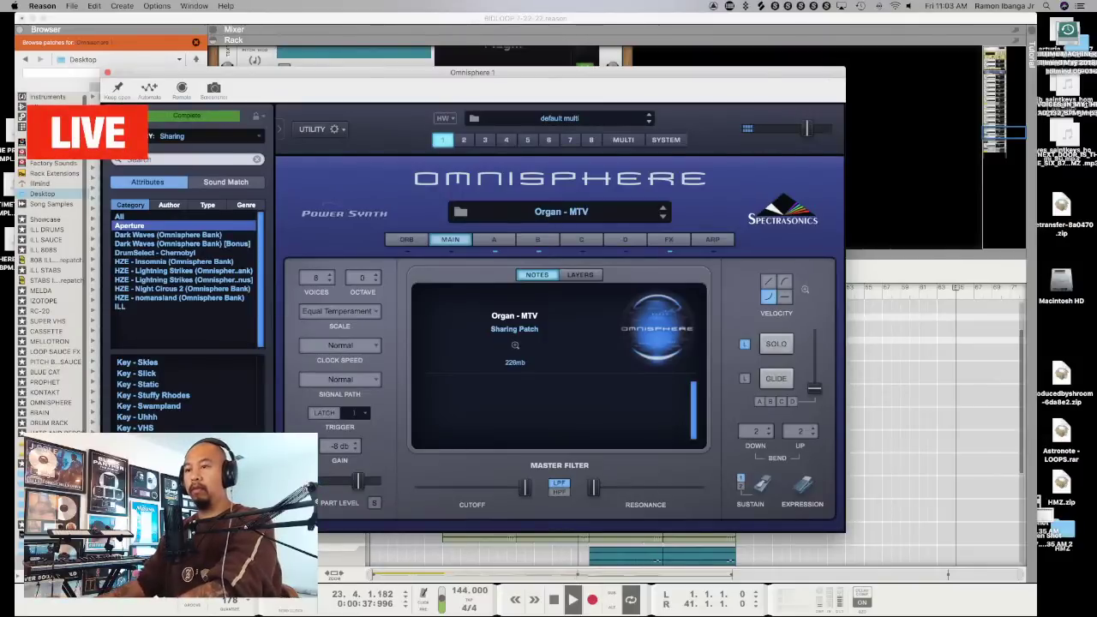
click(145, 427)
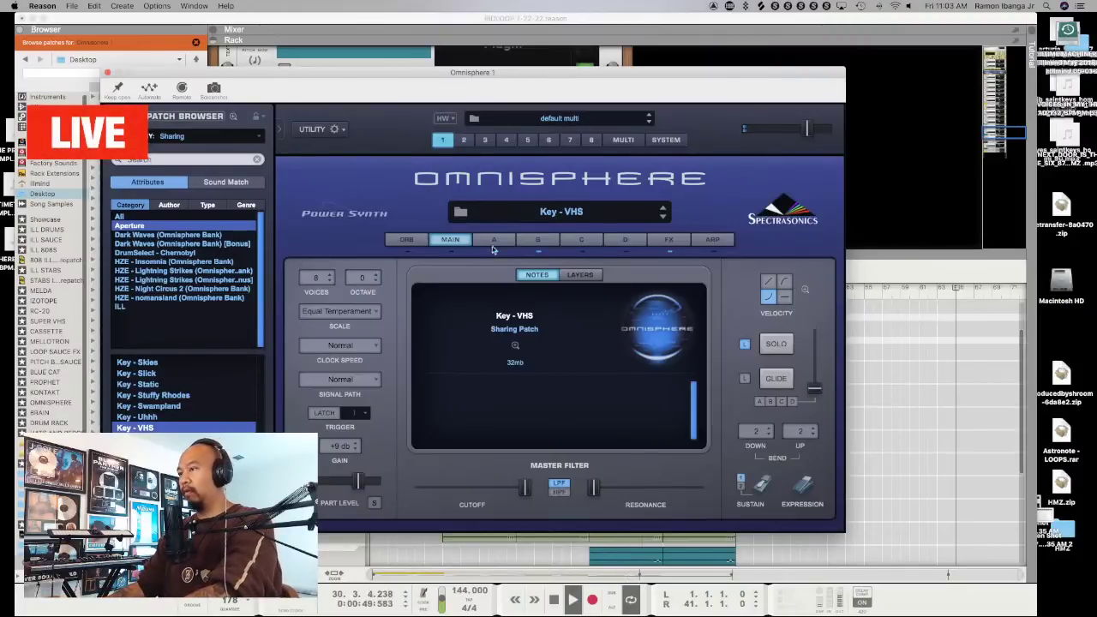
Check the Orb page of Key - VHS and set the patch's octave to -1
click(415, 246)
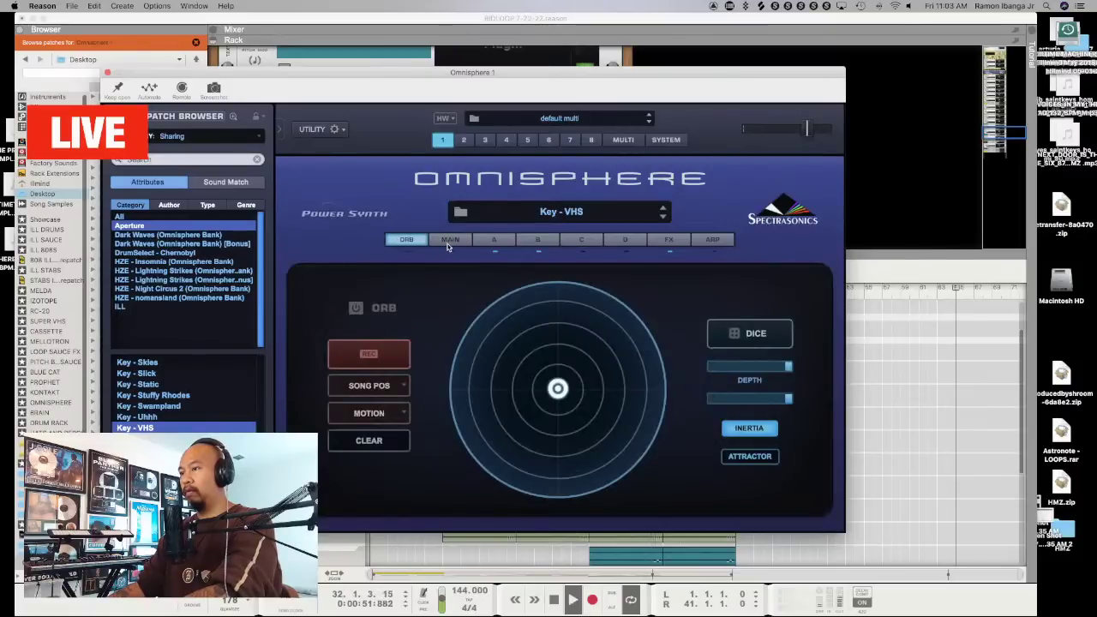
click(449, 243)
click(377, 283)
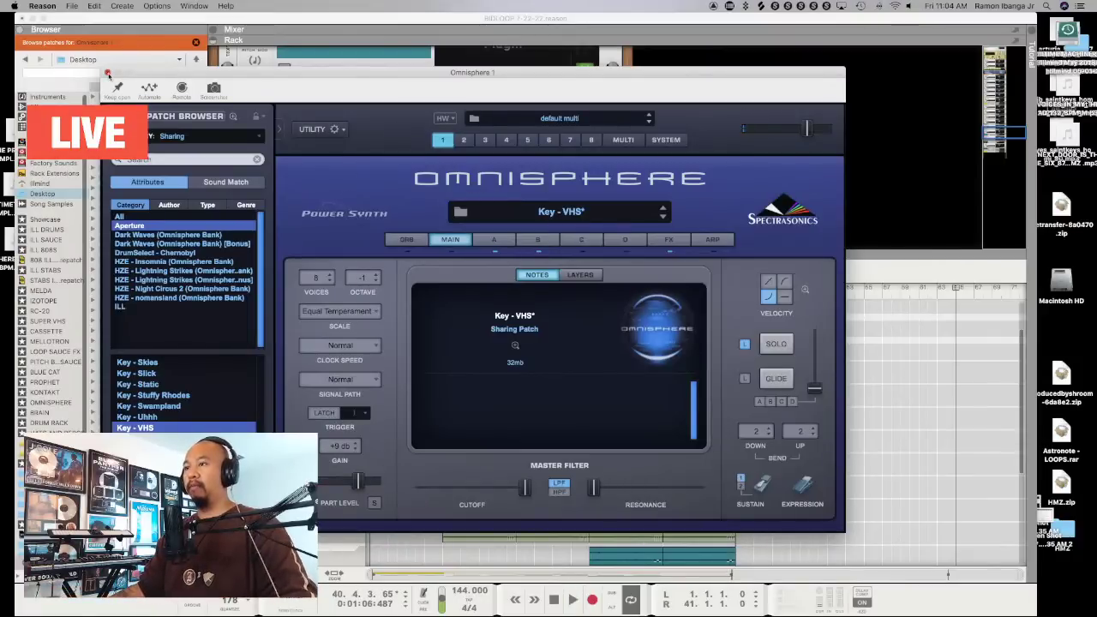
Close the Omnisphere editor and add a Kontakt instrument to the rack
click(107, 74)
scroll(418, 204, down, 10)
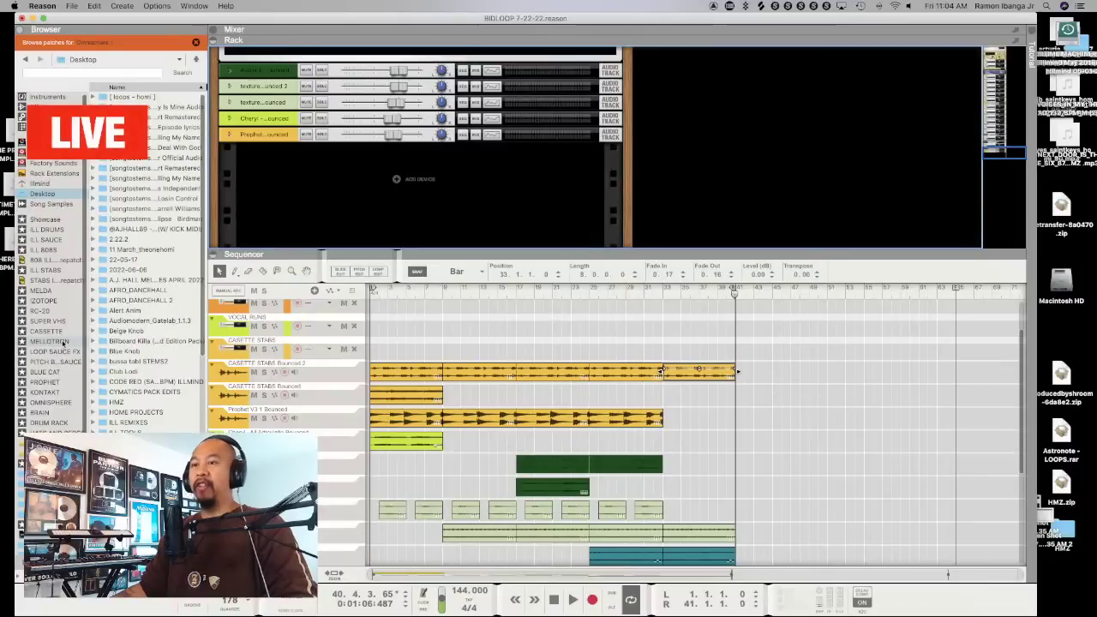
click(45, 392)
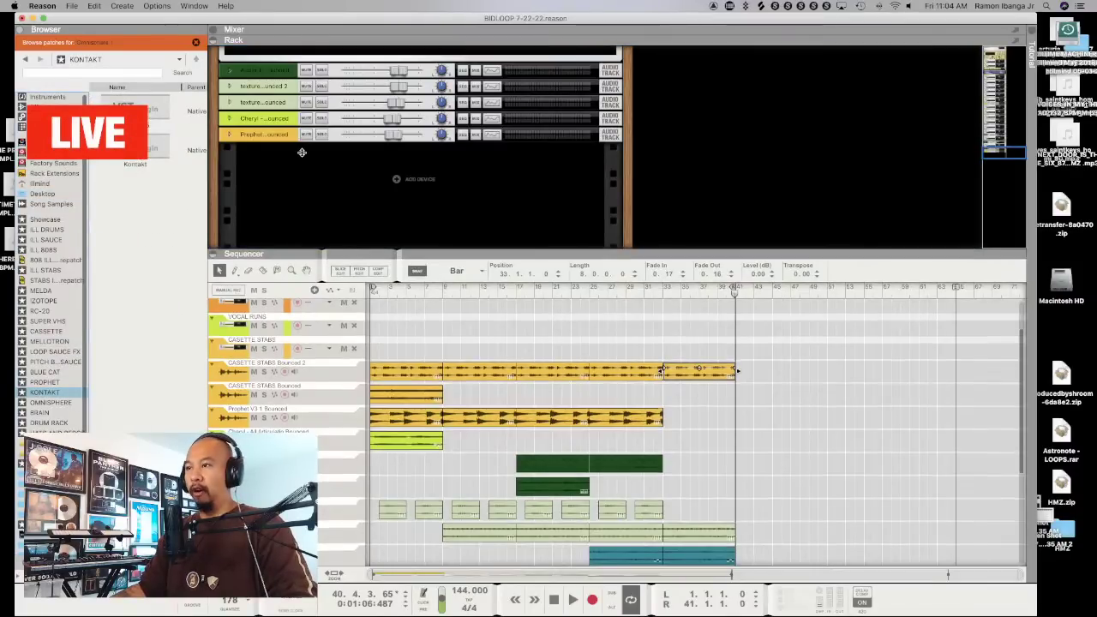
drag(302, 152, 359, 422)
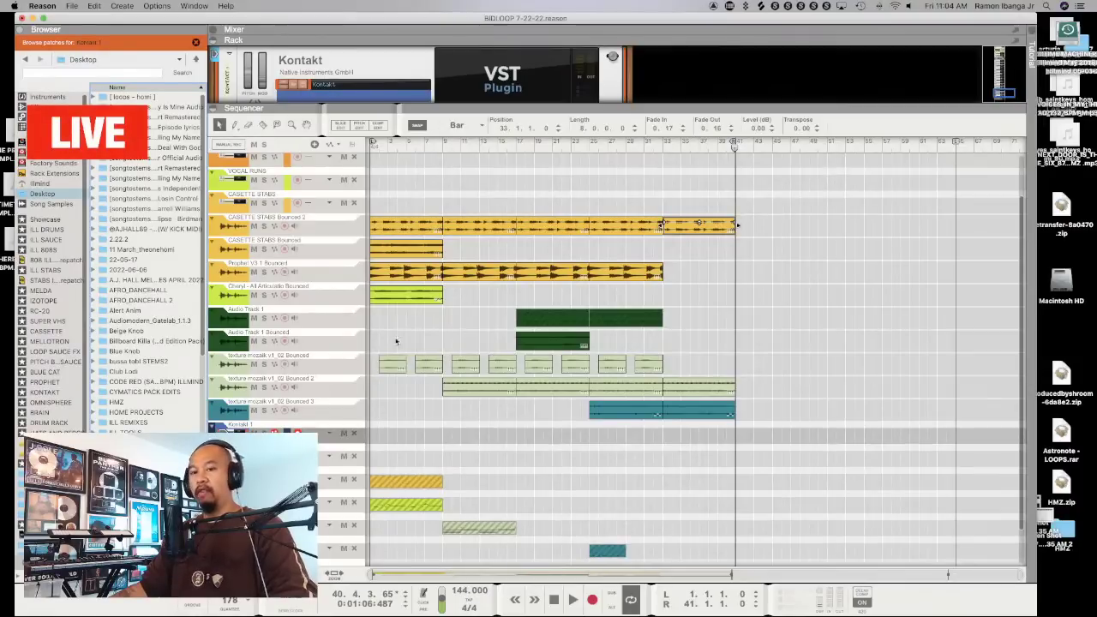
Play the arrangement from bar 1, enlarge the rack area and slightly lower the Kontakt channel's level
click(461, 196)
key(space)
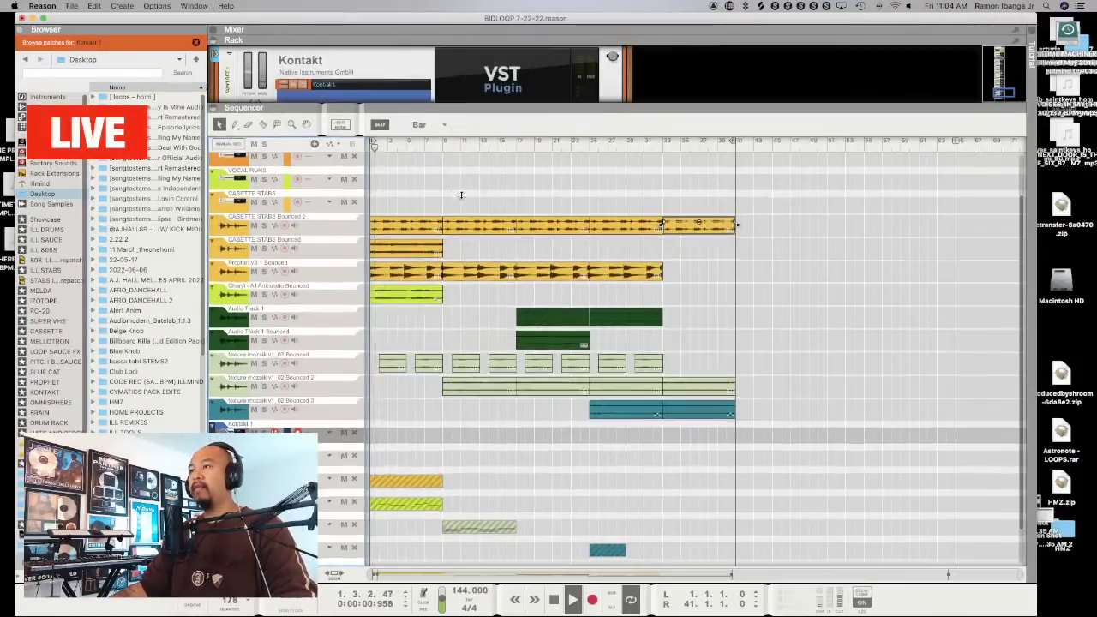
drag(461, 103, 461, 190)
scroll(401, 69, up, 2)
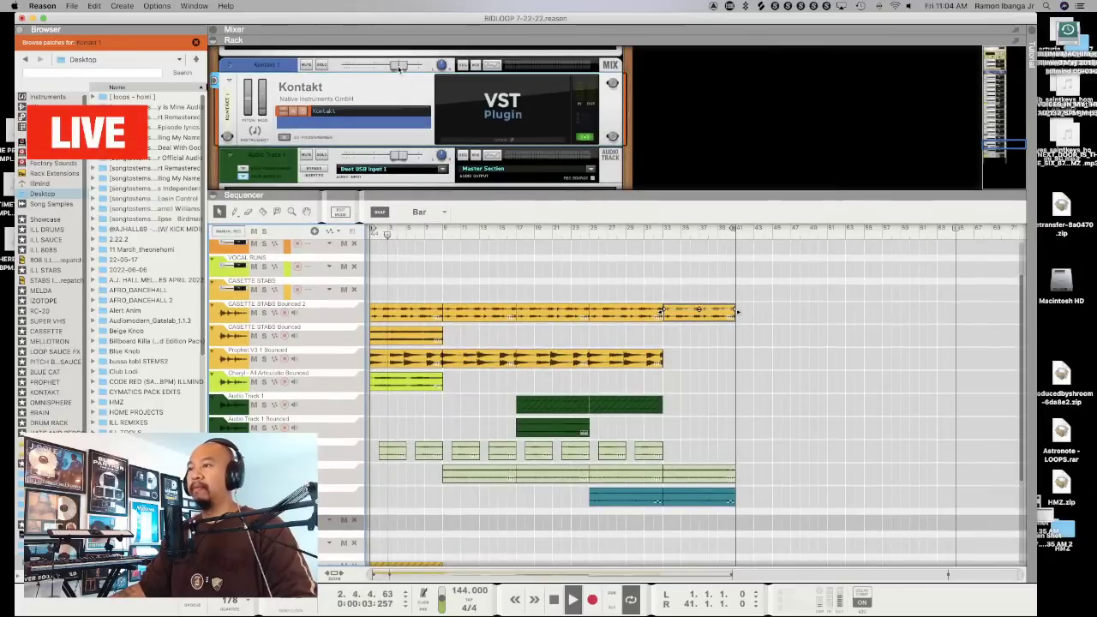
drag(400, 69, 392, 68)
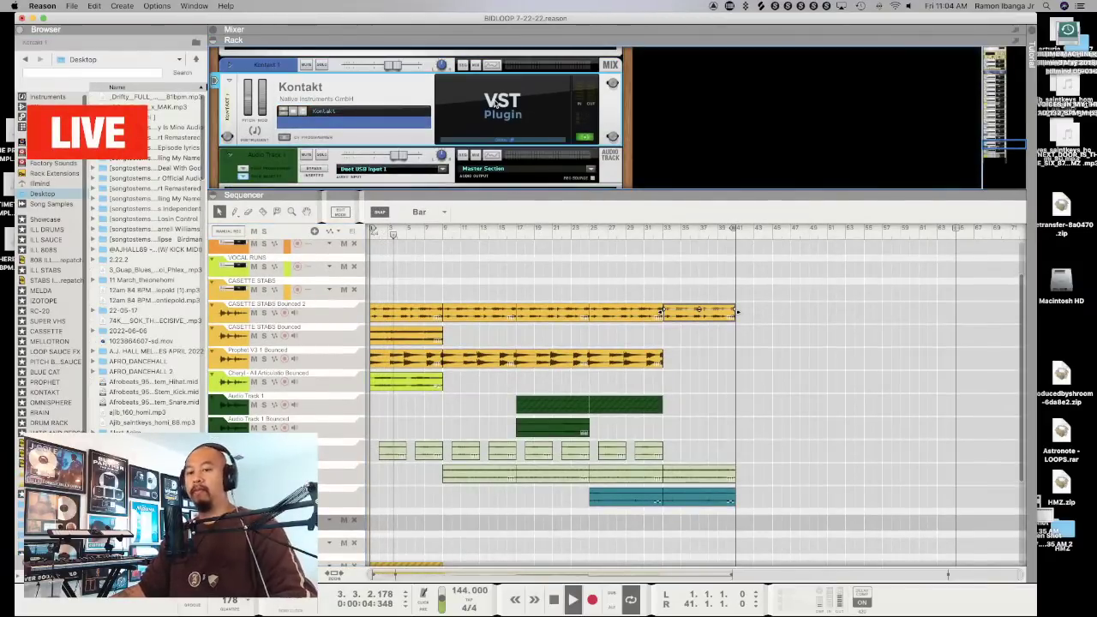
Open the Kontakt editor, reposition its window and bring up PROTOOLS PLUG INS & INSTRUMENTS 2 in its file tree
click(494, 103)
drag(370, 39, 498, 55)
scroll(333, 202, up, 5)
scroll(329, 215, up, 1)
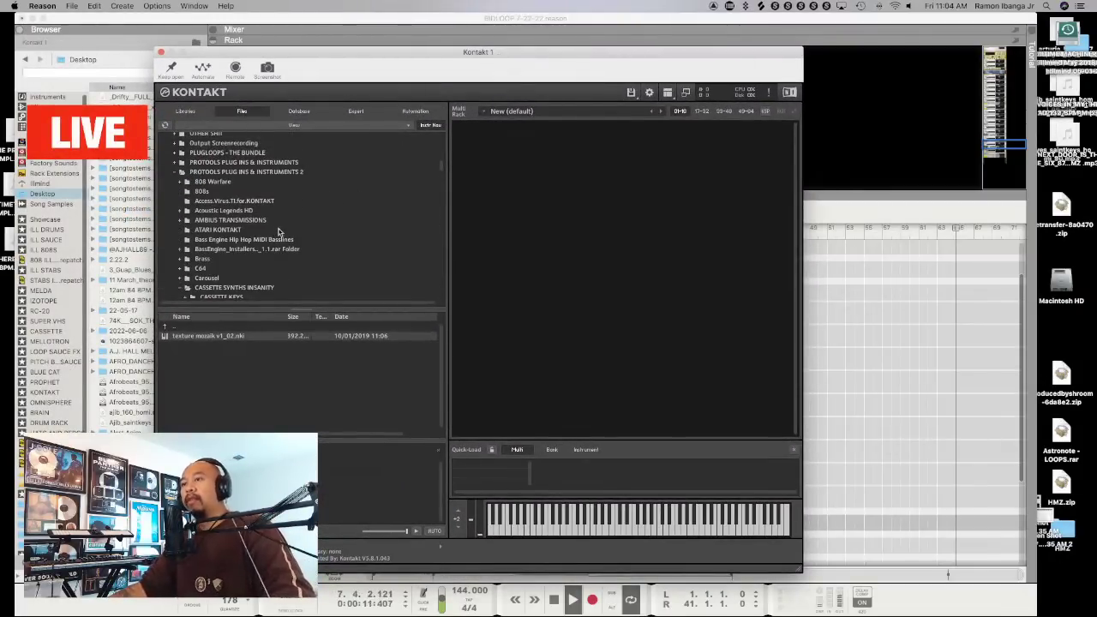
Check the ATARI KONTAKT folder and its parent folder for loadable Kontakt instruments
click(236, 231)
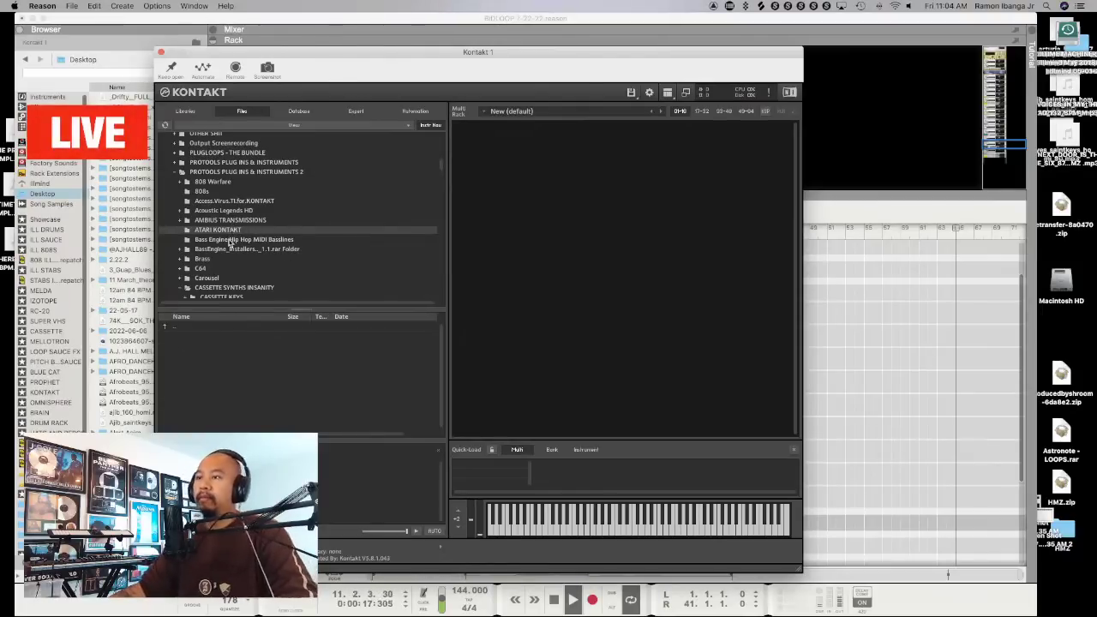
double_click(165, 327)
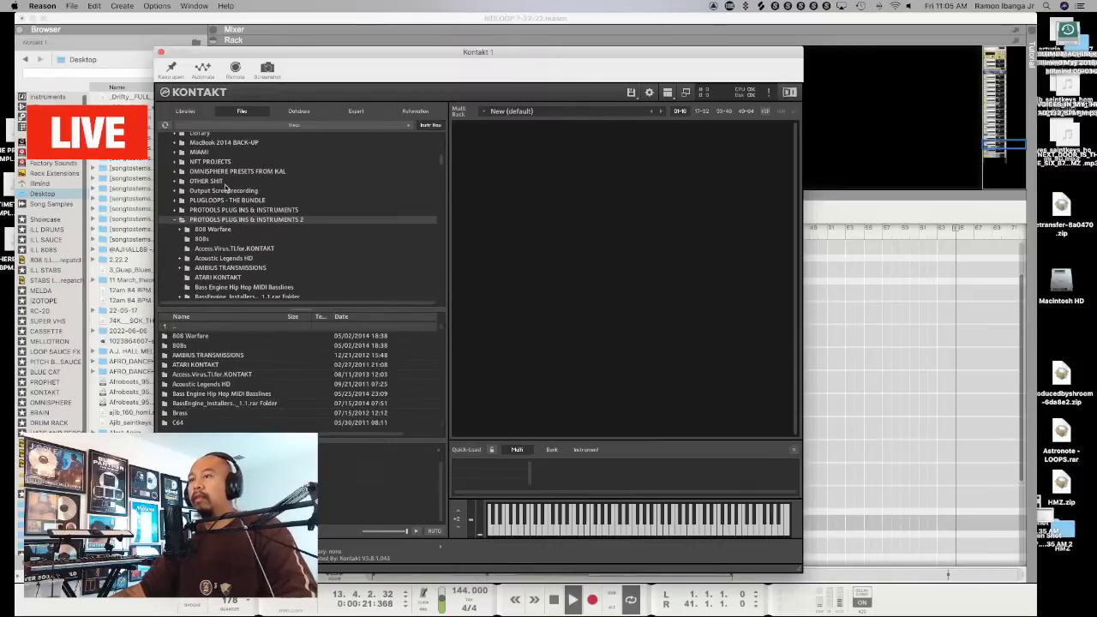
scroll(233, 248, down, 3)
click(222, 251)
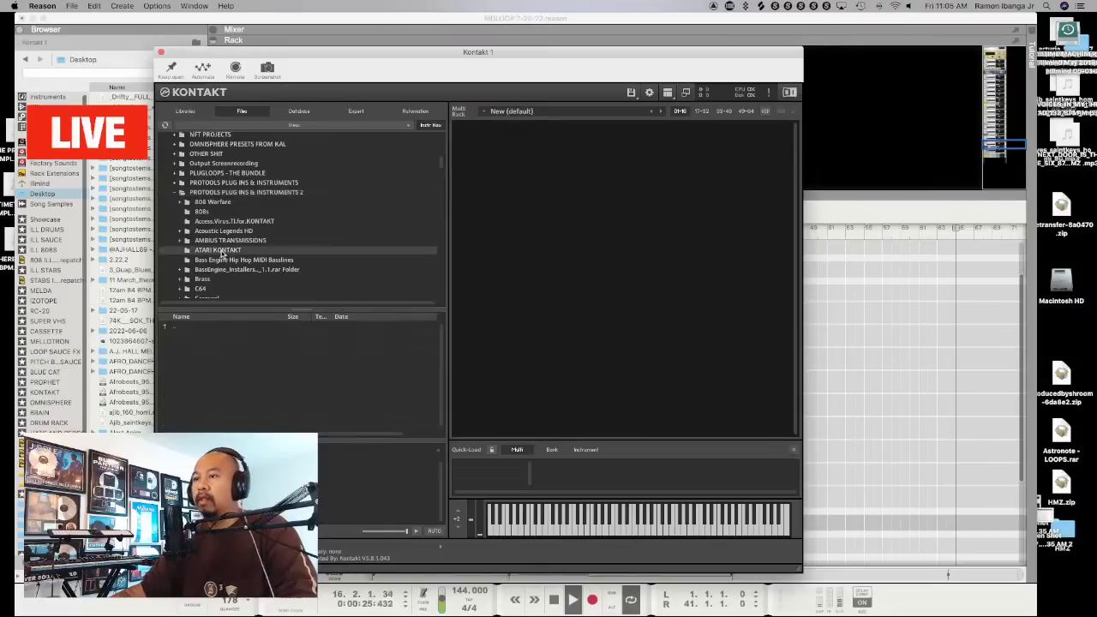
scroll(268, 260, down, 2)
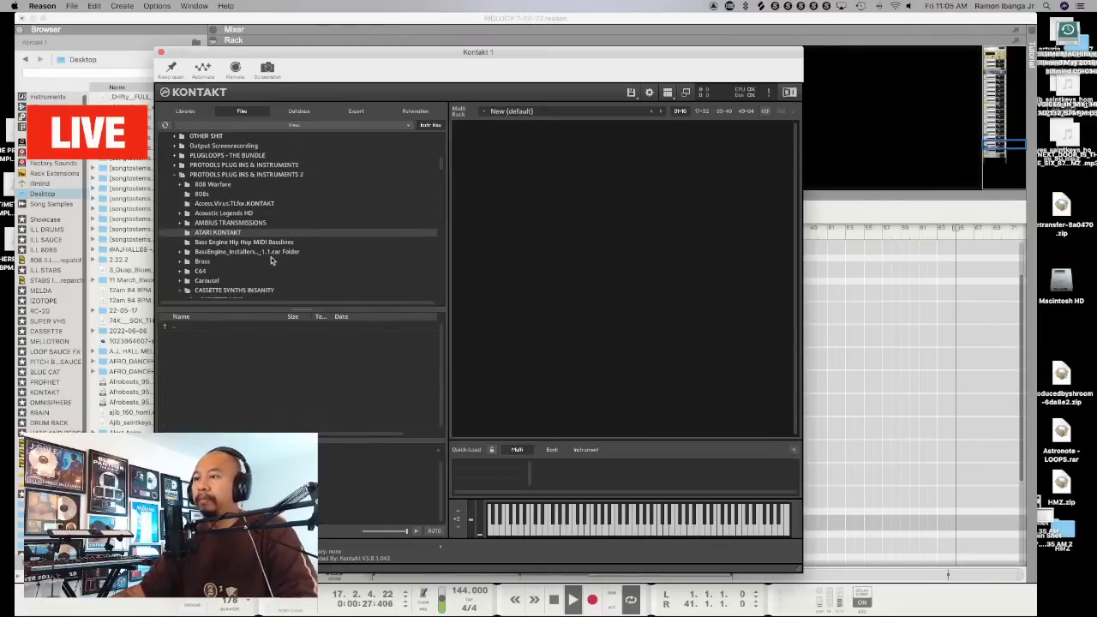
Browse the Brass folder through Solo Brass and Solo French Horn to the -Solo Fr Horn Looped folder
click(206, 262)
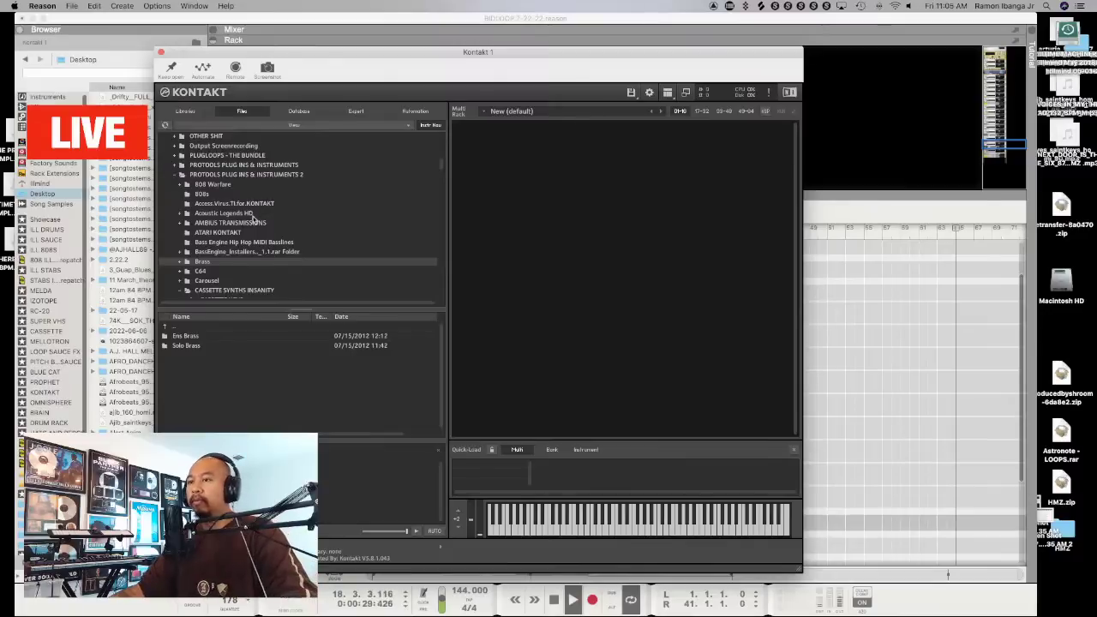
double_click(189, 347)
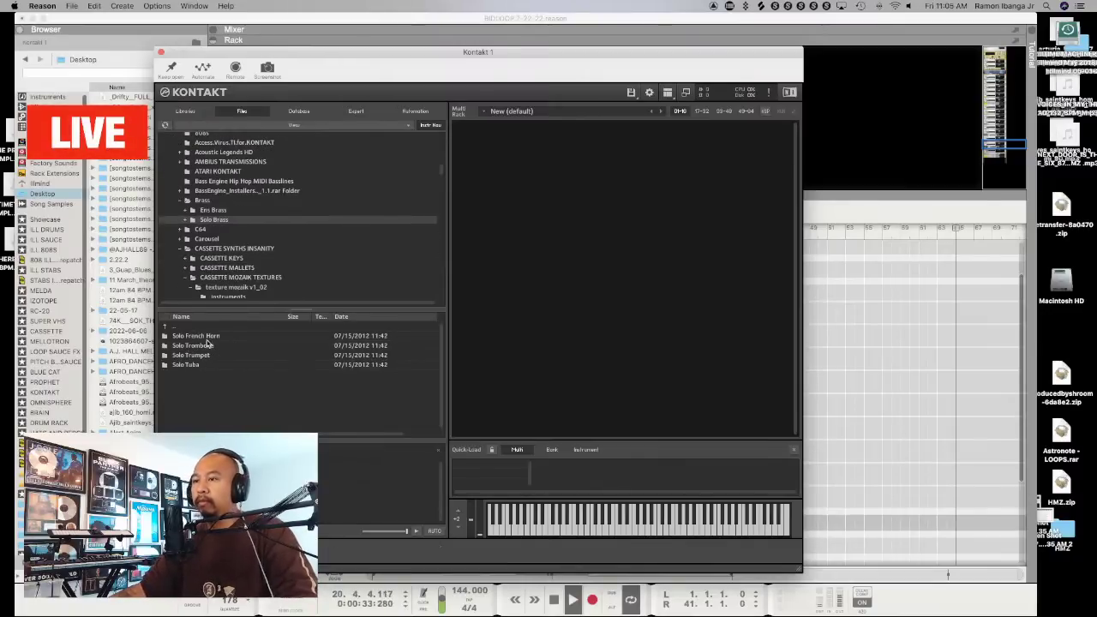
double_click(208, 336)
double_click(202, 336)
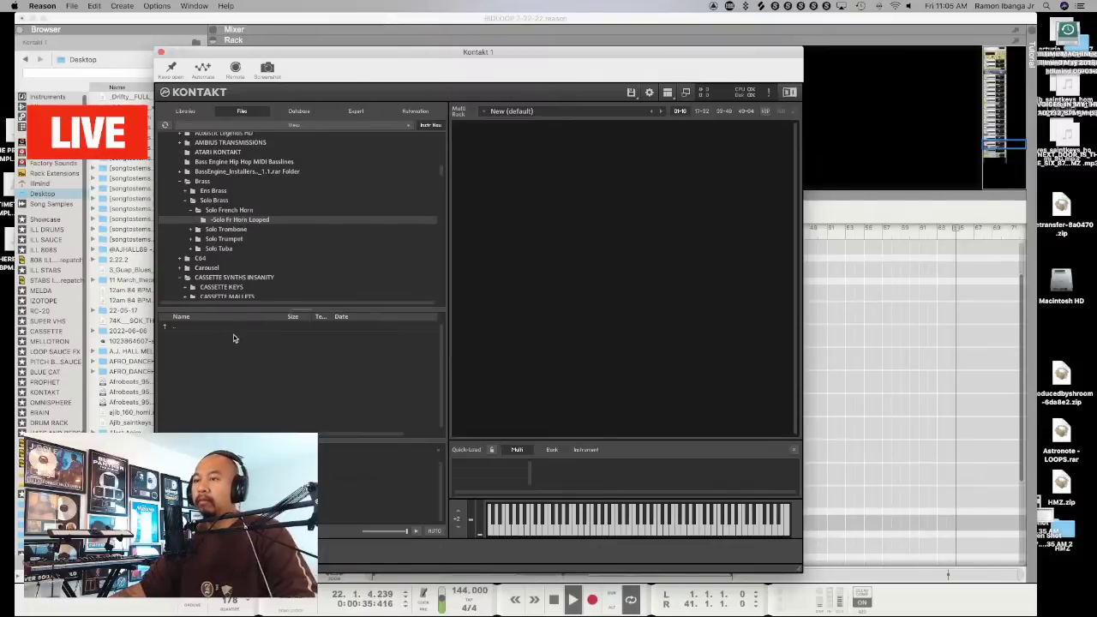
Look through the CASSETTE PIANO folder and the libraries listed after it, stop playback and close the Kontakt editor
scroll(270, 233, down, 3)
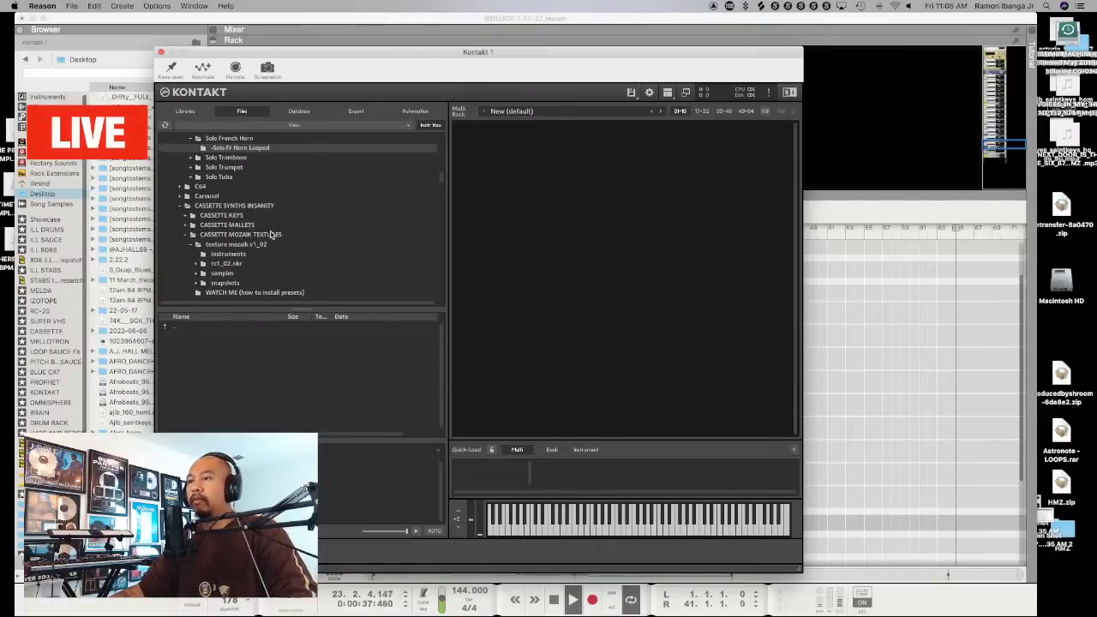
scroll(278, 230, down, 4)
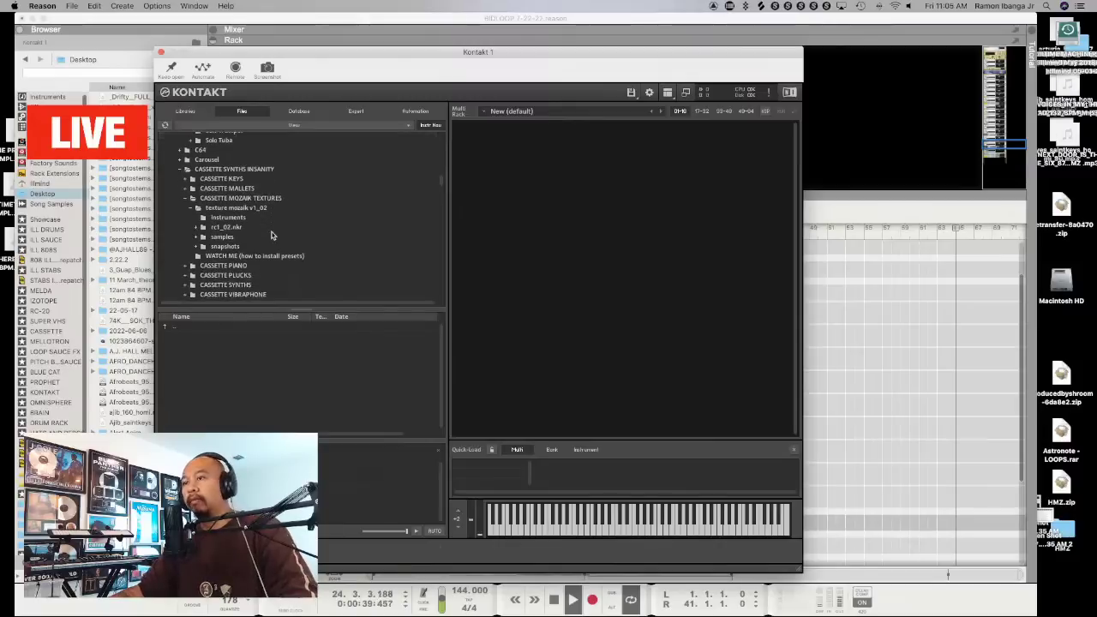
scroll(265, 244, down, 1)
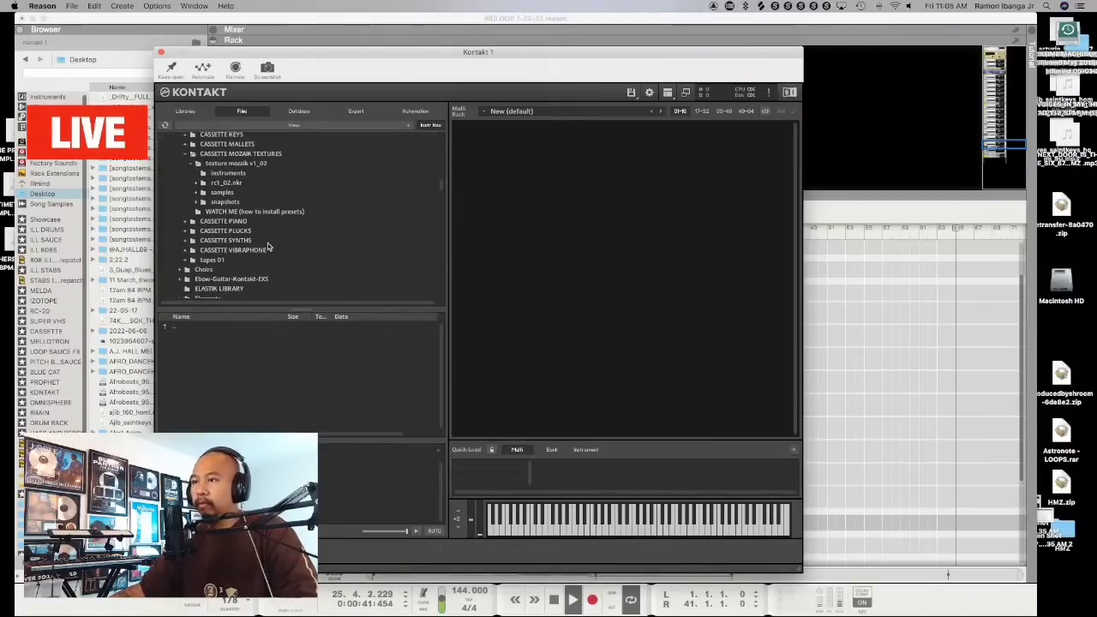
click(233, 222)
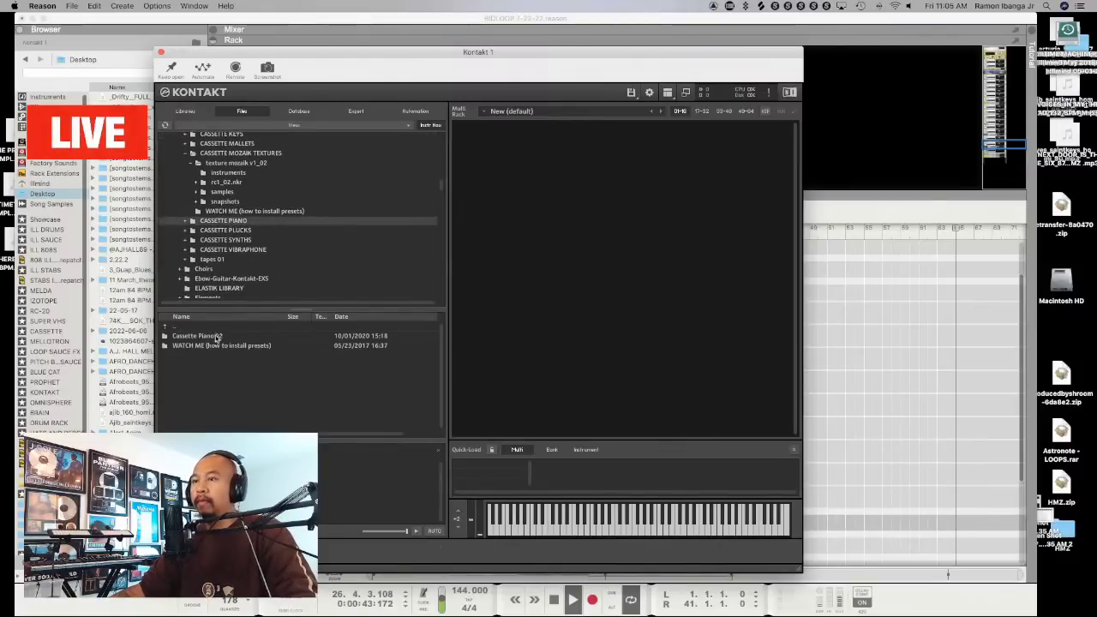
scroll(278, 248, down, 2)
scroll(272, 248, down, 2)
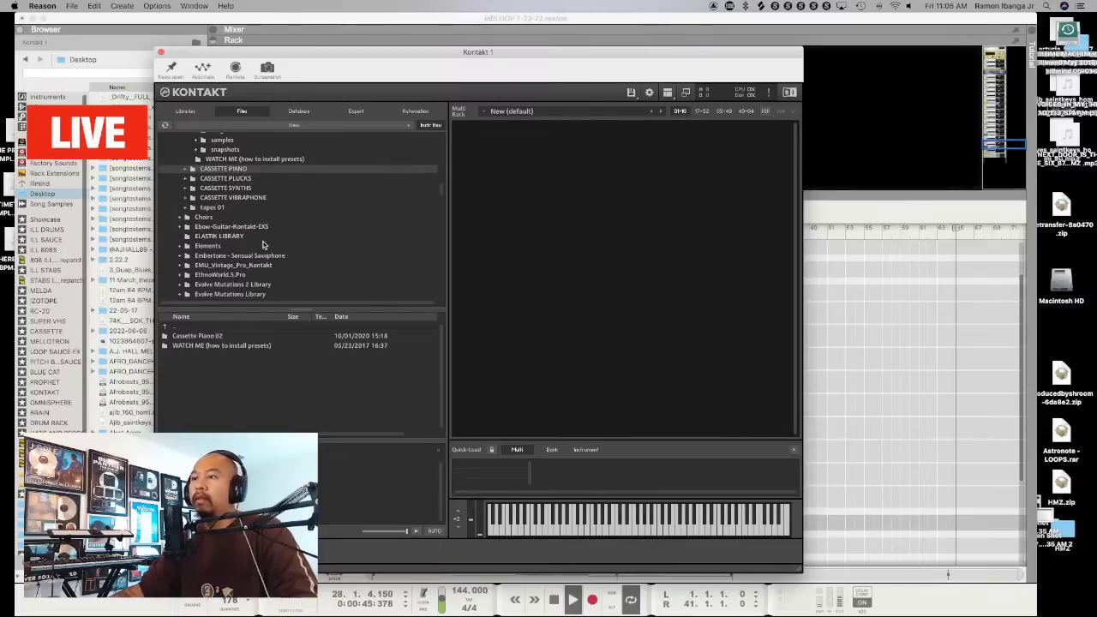
scroll(242, 257, down, 1)
scroll(267, 254, down, 5)
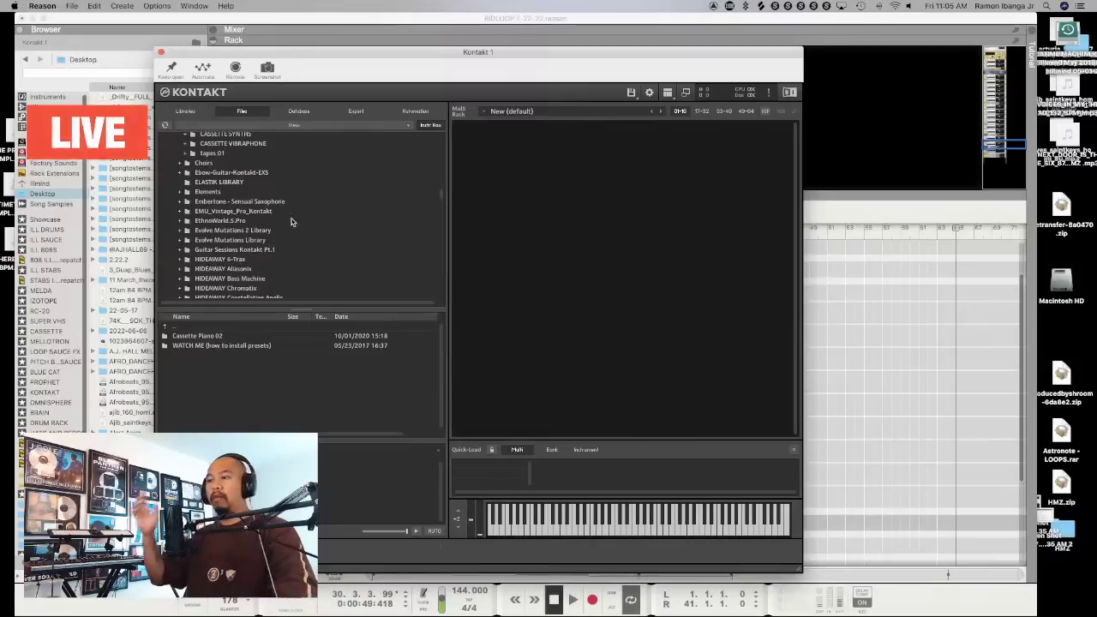
click(161, 53)
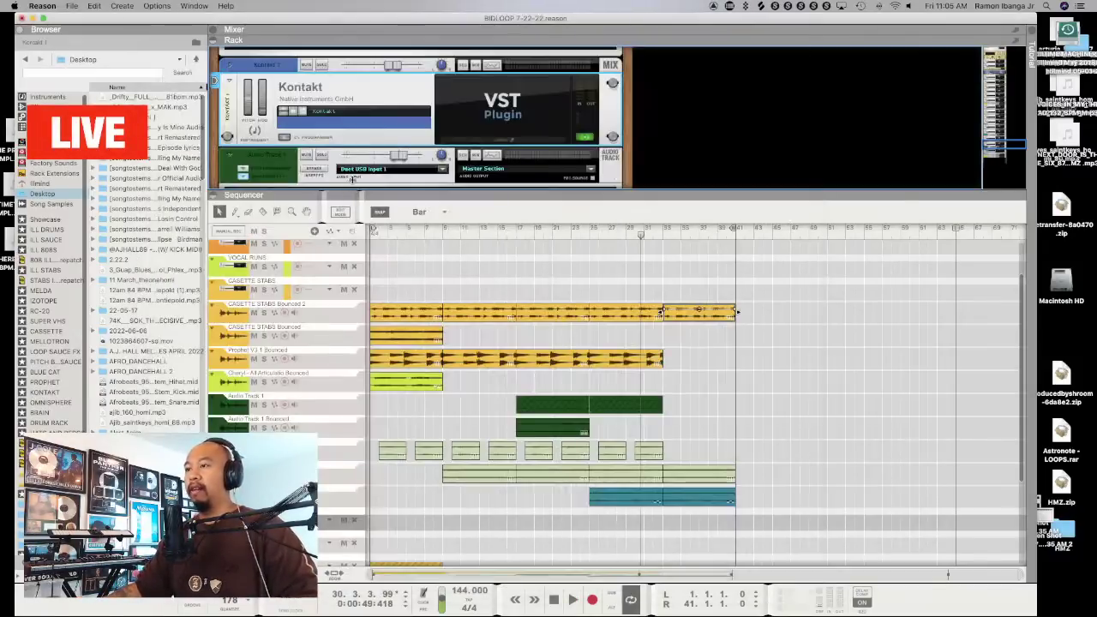
Create a new audio track and place it directly above the Kontakt 1 track in the sequencer
drag(351, 179, 344, 104)
scroll(283, 342, down, 2)
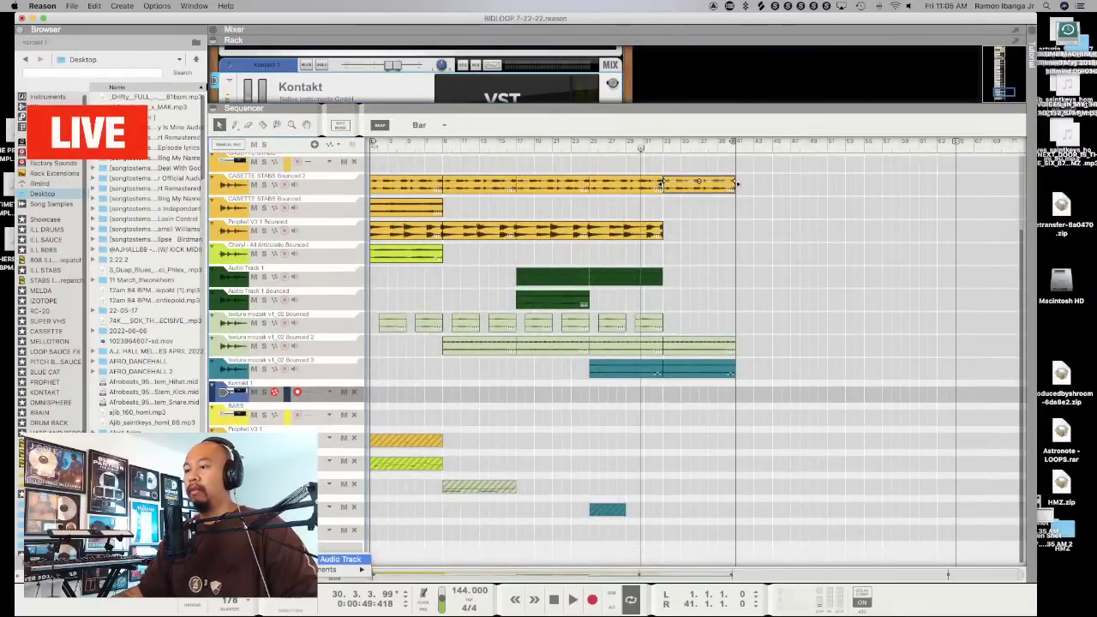
click(327, 555)
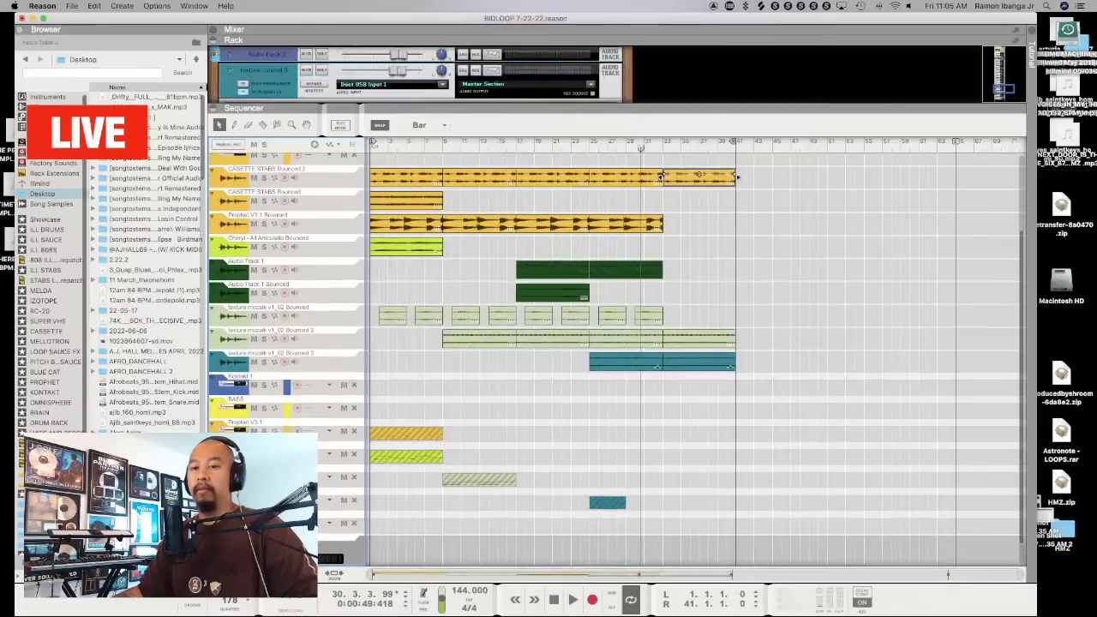
drag(327, 556, 245, 383)
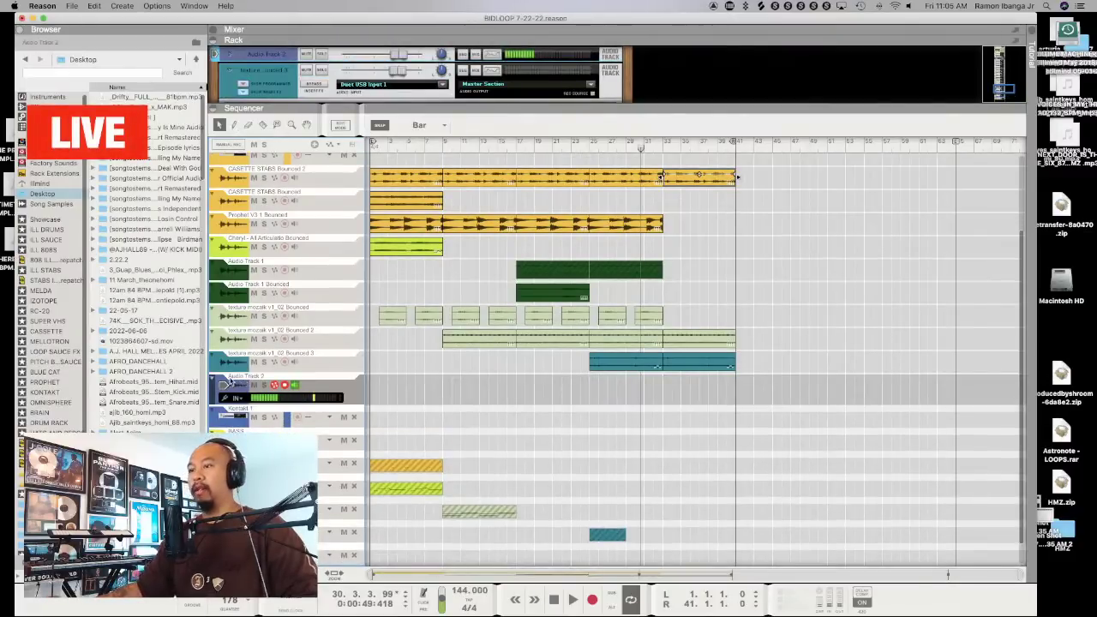
click(231, 56)
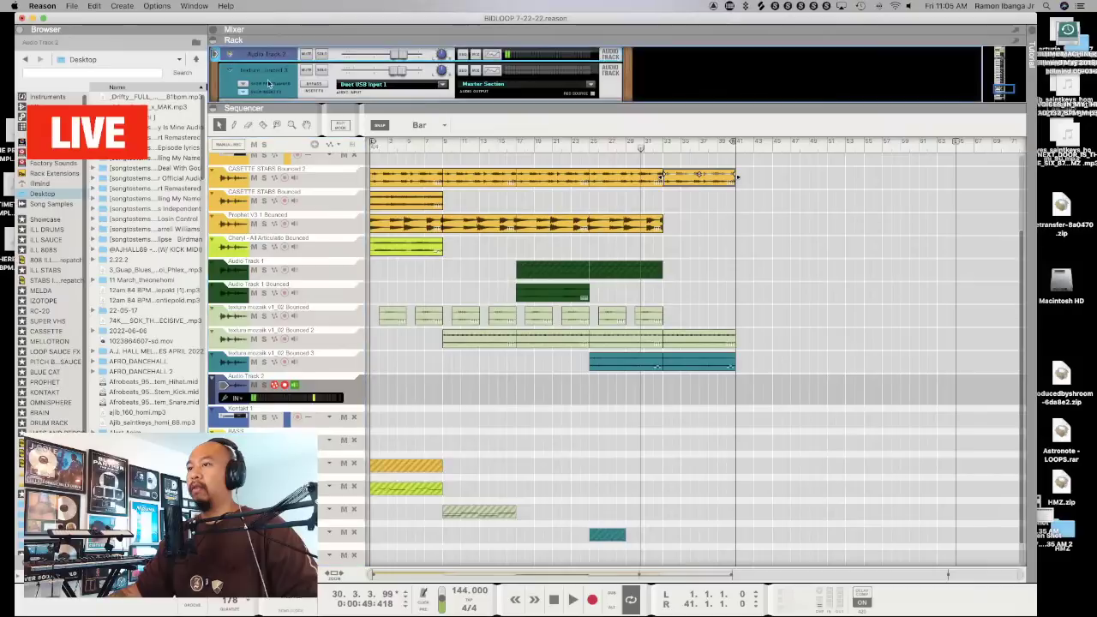
Set Audio Track 2's input to the stereo pair Duet USB Input 1 + Input 2 and play the loop to rehearse the new part
click(243, 77)
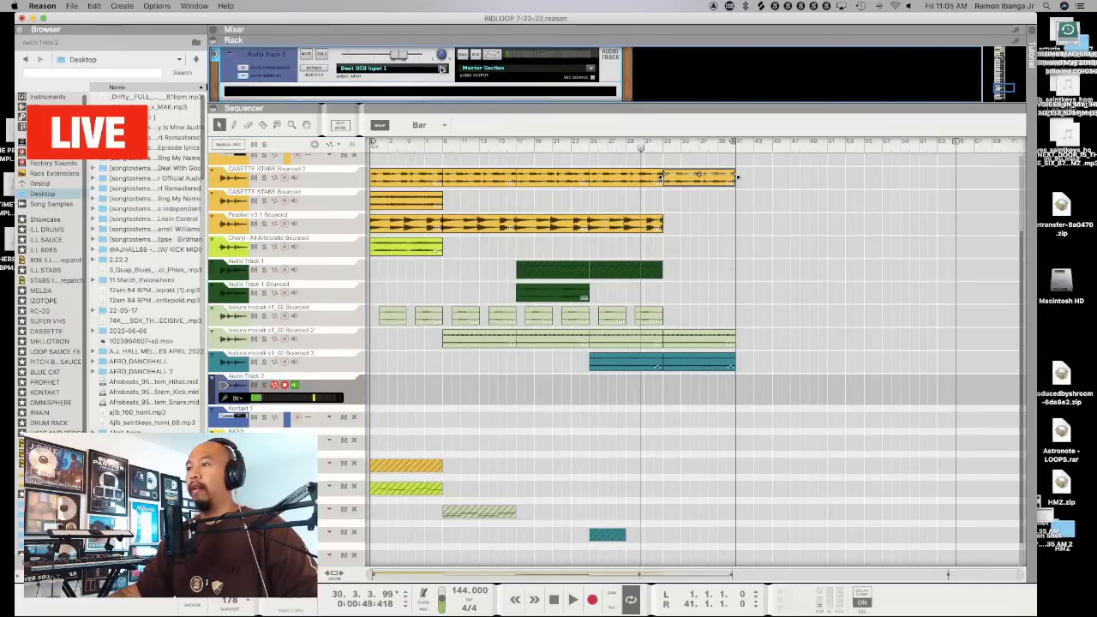
click(442, 69)
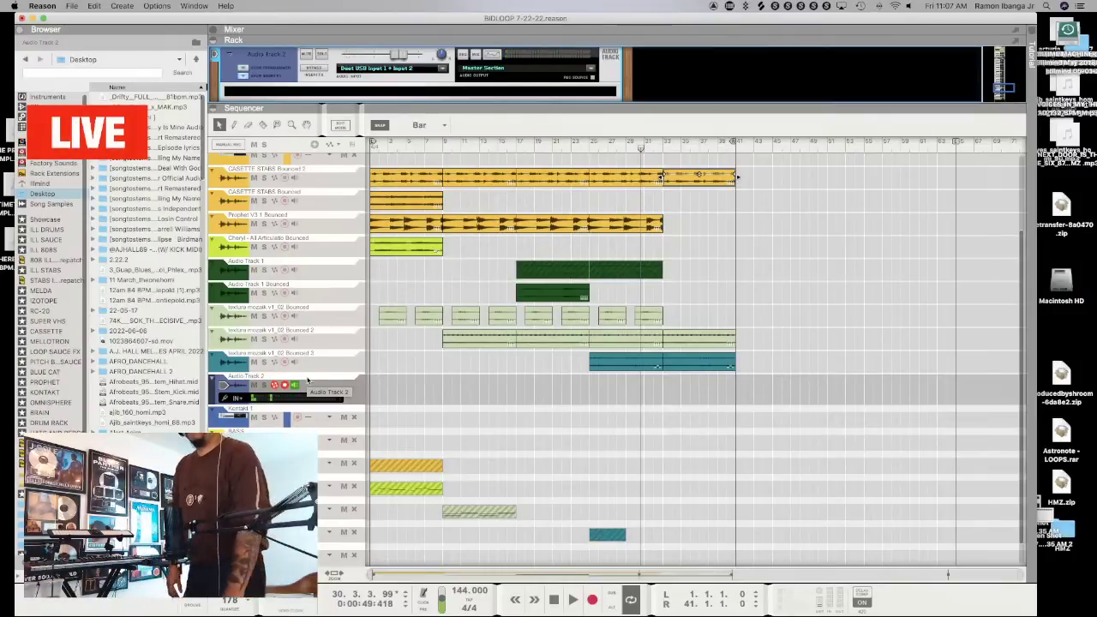
key(space)
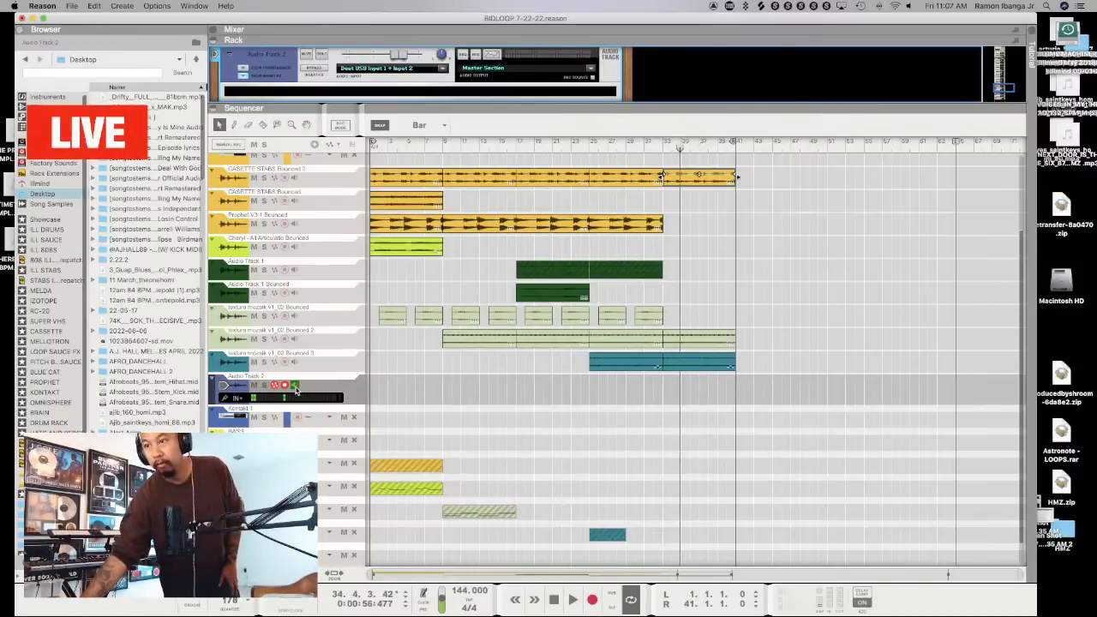
key(space)
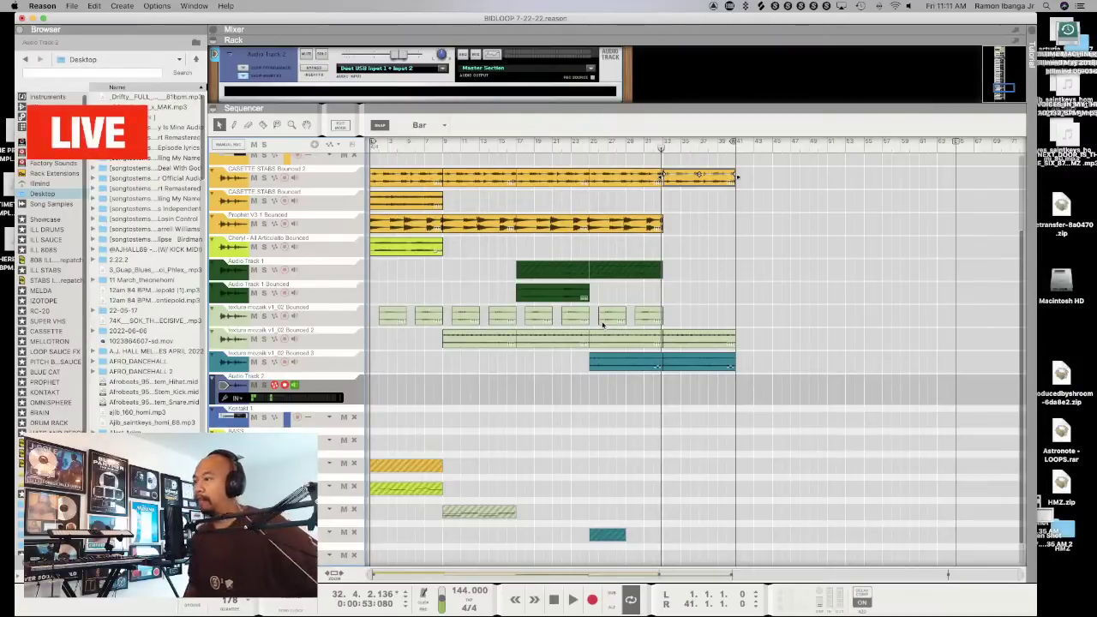
key(space)
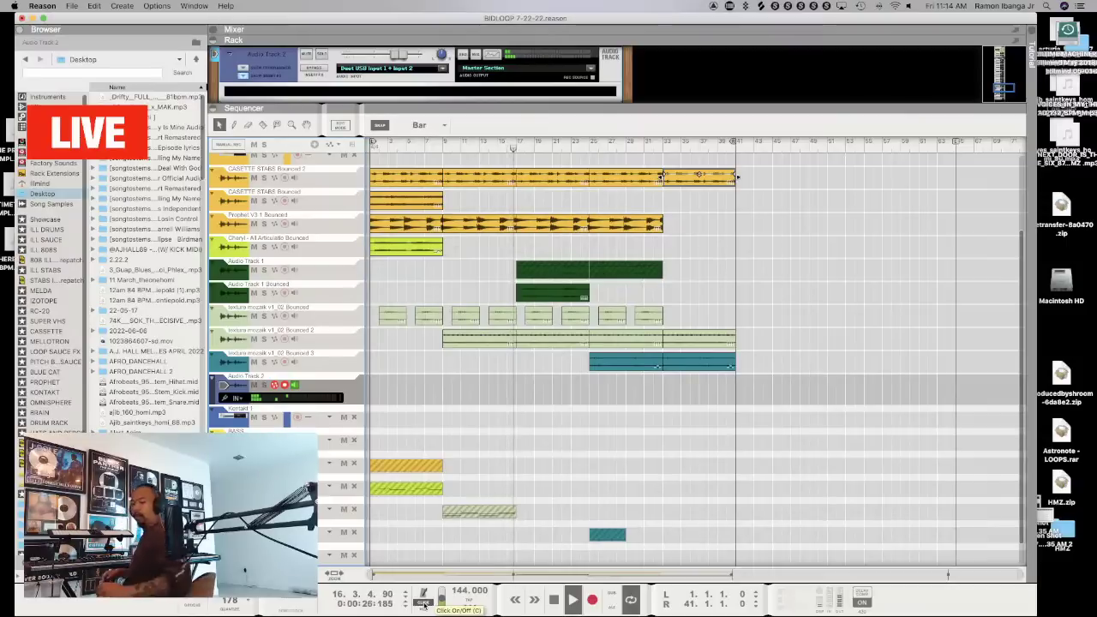
key(space)
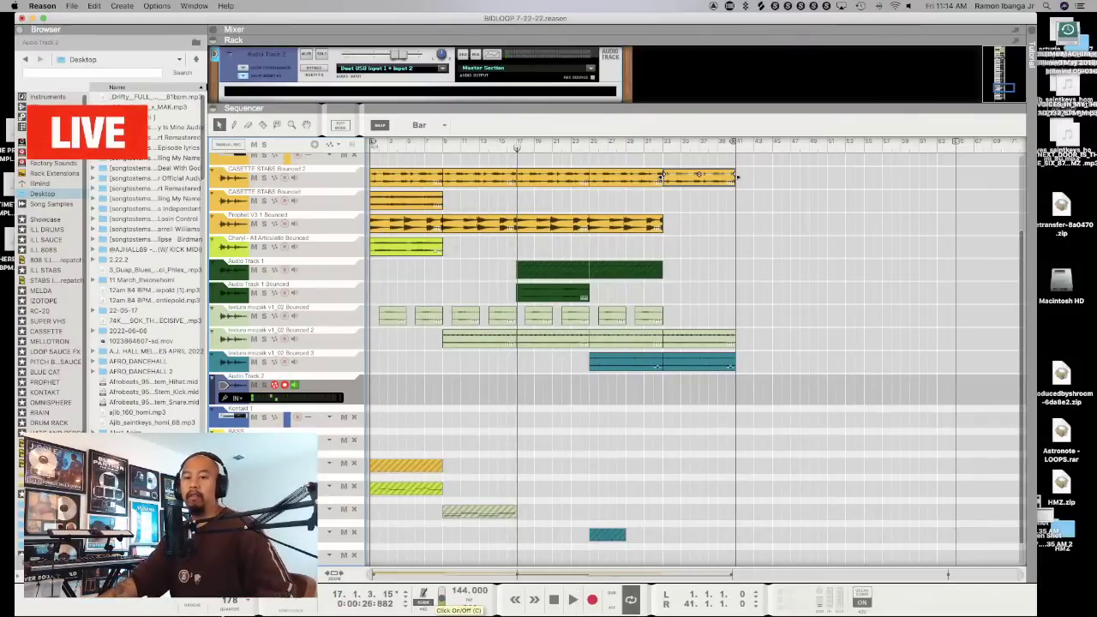
Record an audio take of about 11 bars on Audio Track 2, starting at bar 7
key(Home)
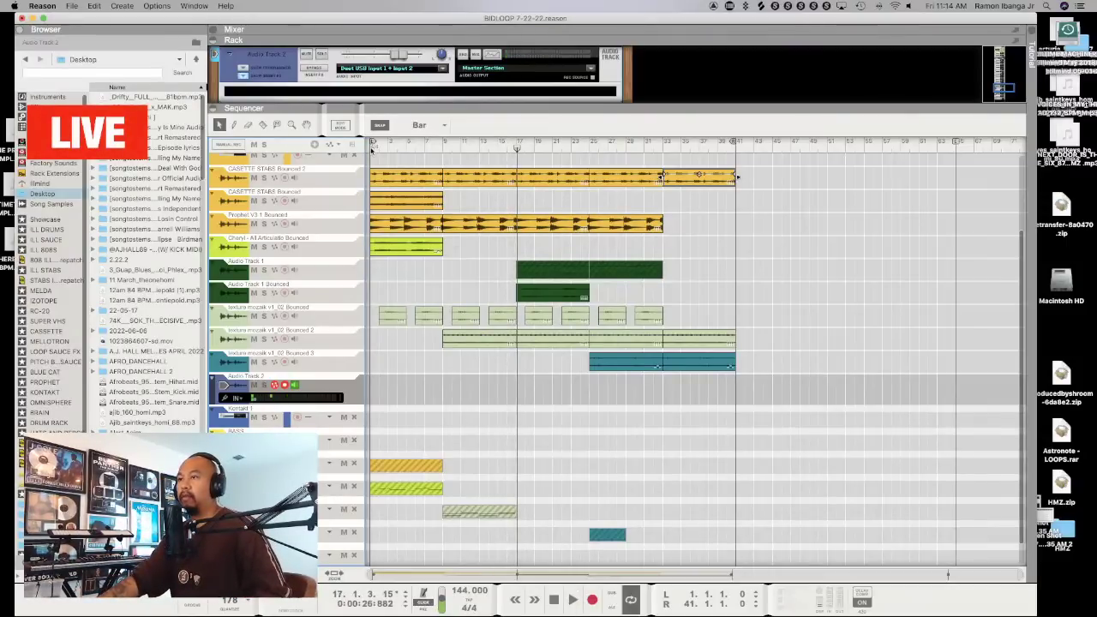
click(589, 215)
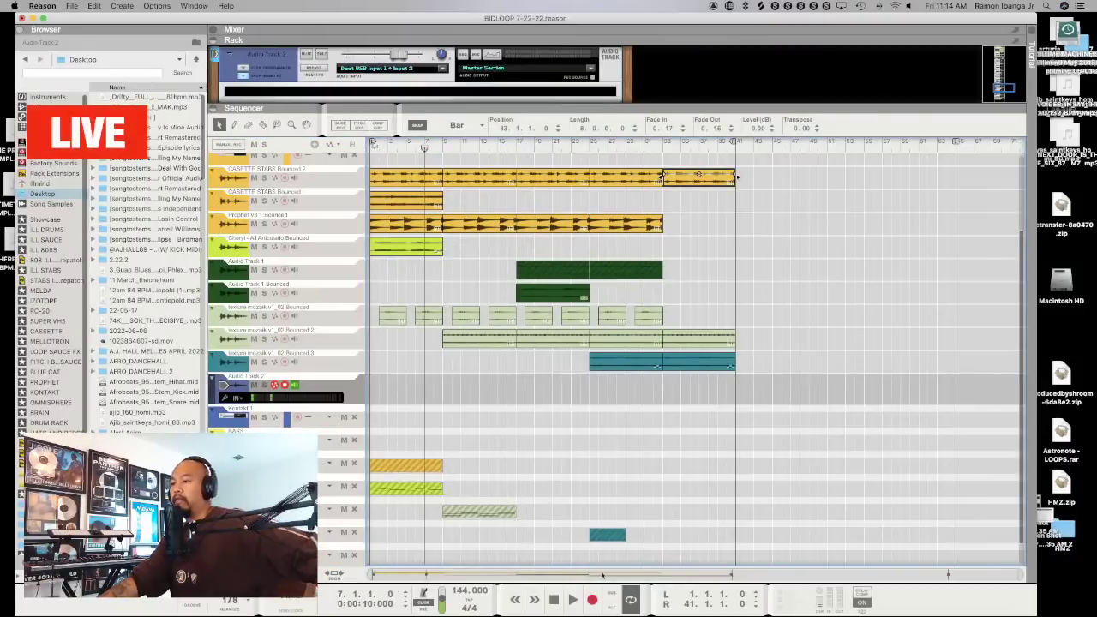
click(592, 600)
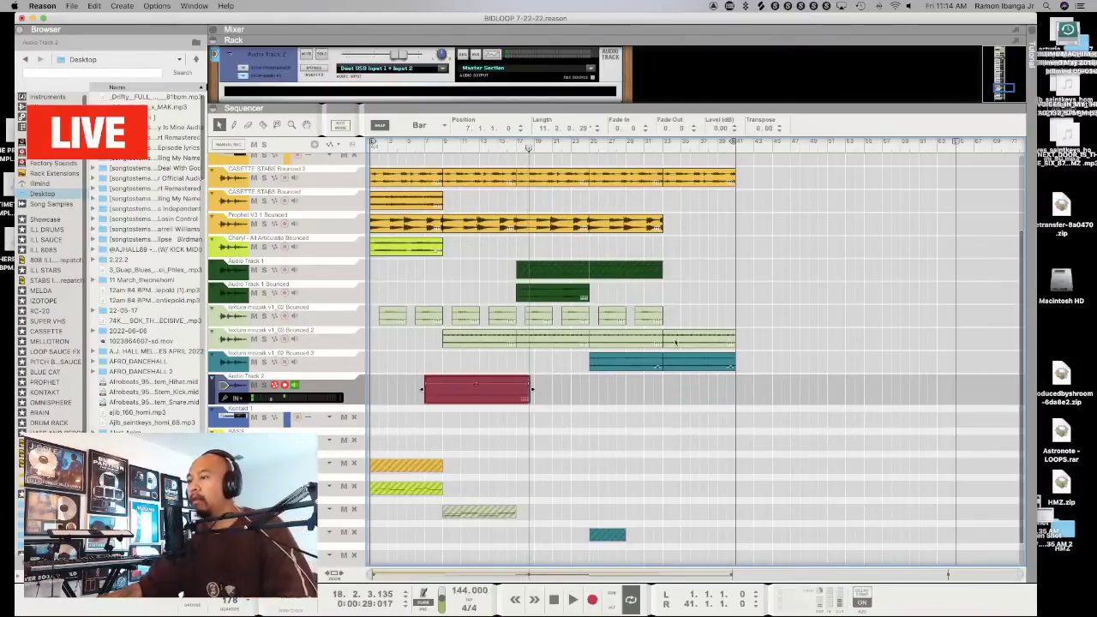
key(space)
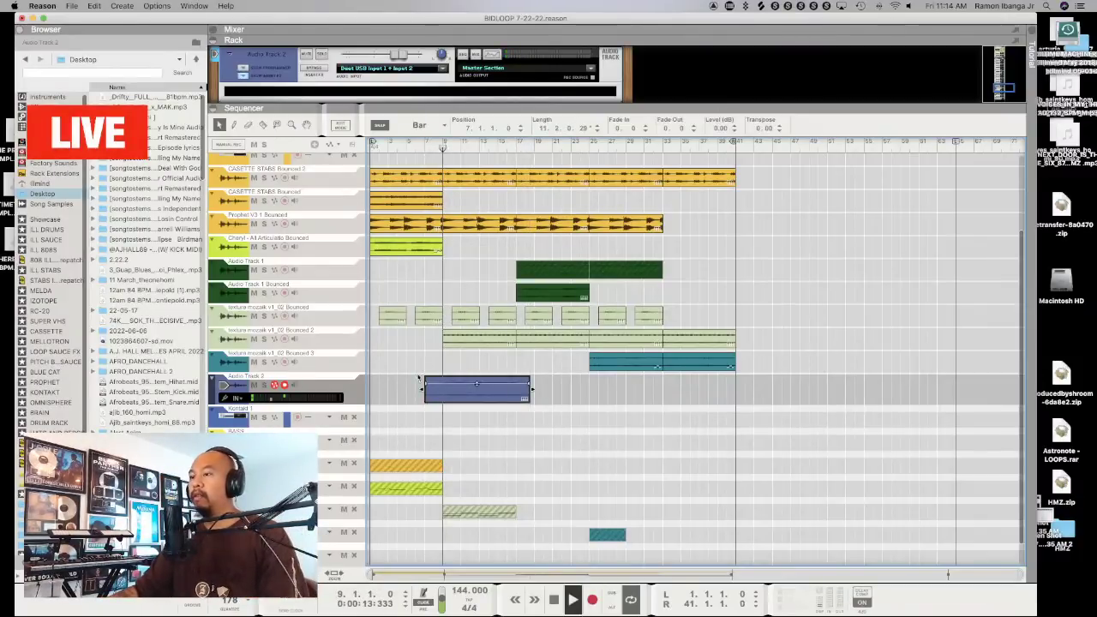
Solo Audio Track 2 and trim its recorded clip at both ends to eight bars starting at bar 9
click(264, 385)
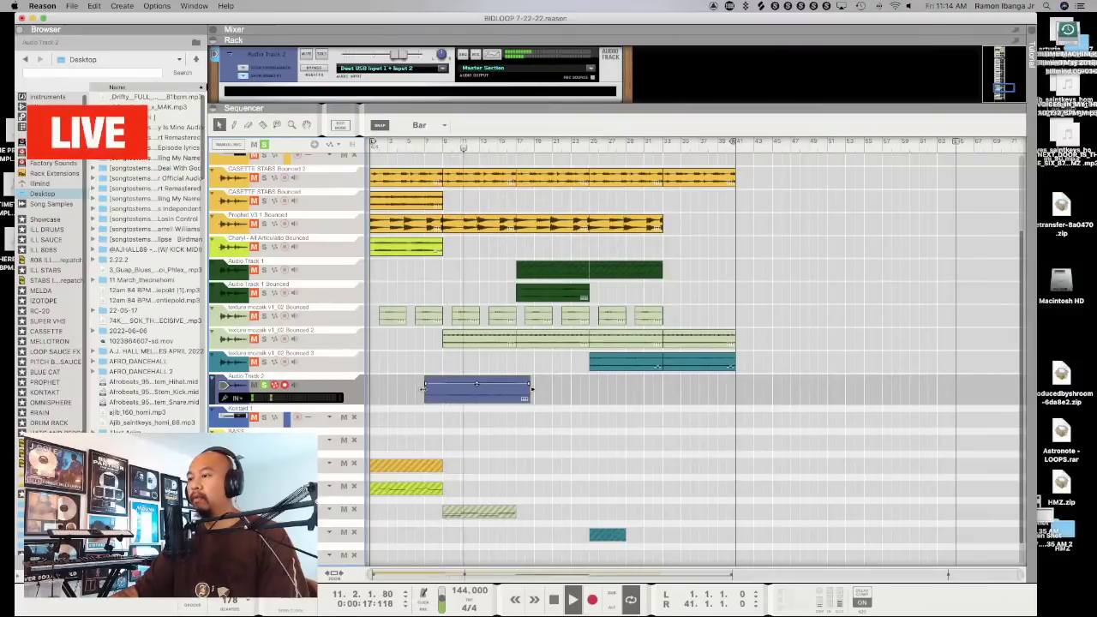
click(441, 385)
drag(441, 386, 442, 388)
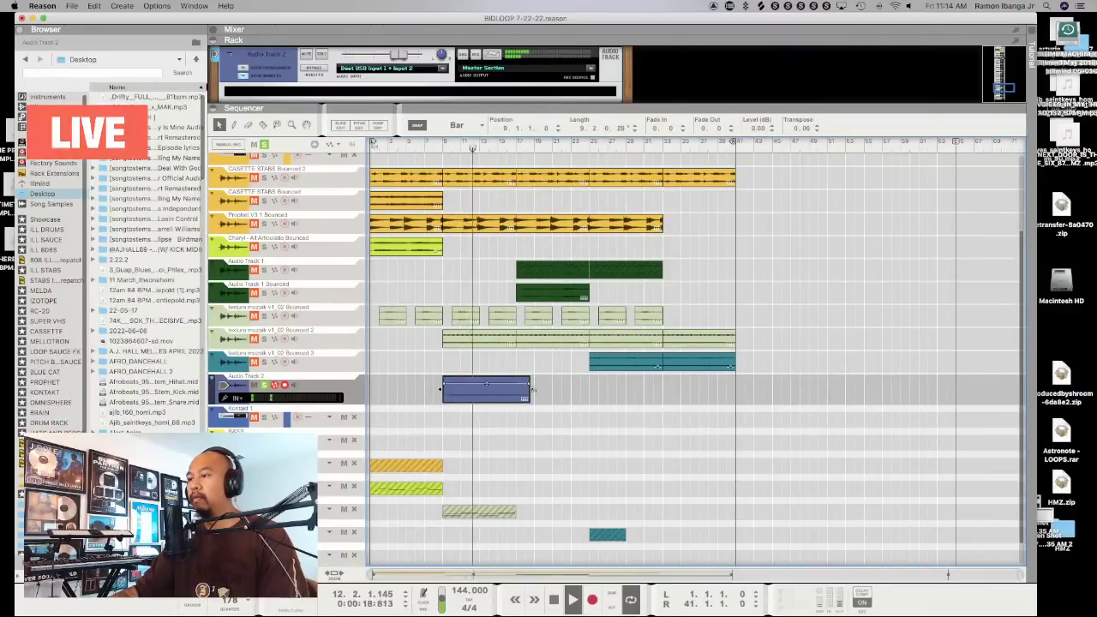
drag(512, 390, 516, 390)
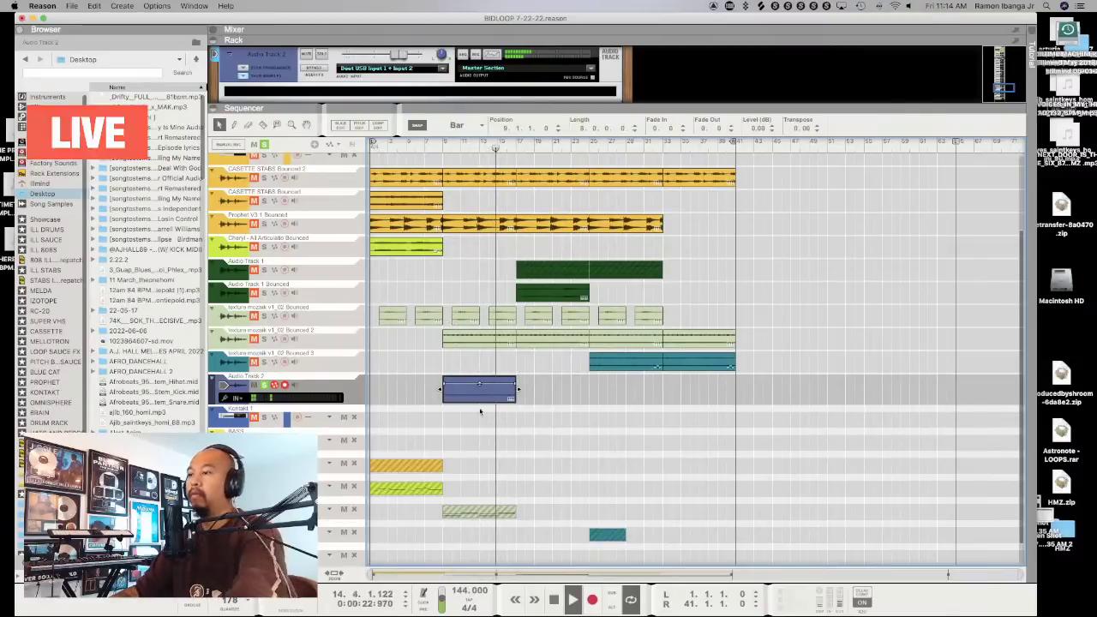
Raise the Audio Track 2 clip's level to 6.61 dB and play it from bar 9 with the solo removed
drag(760, 123, 765, 99)
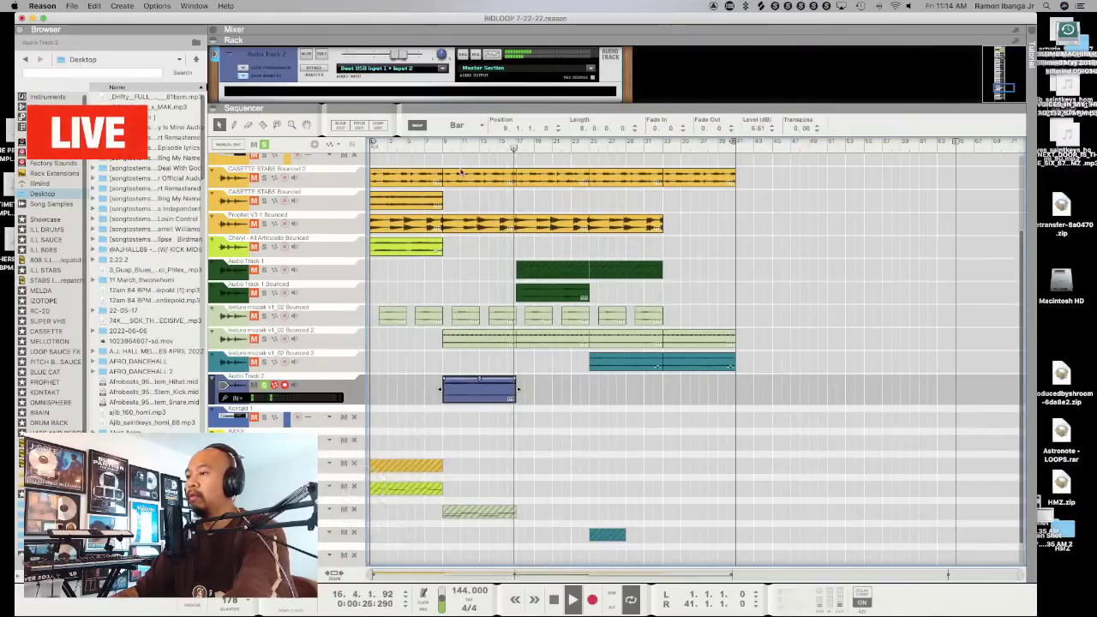
key(space)
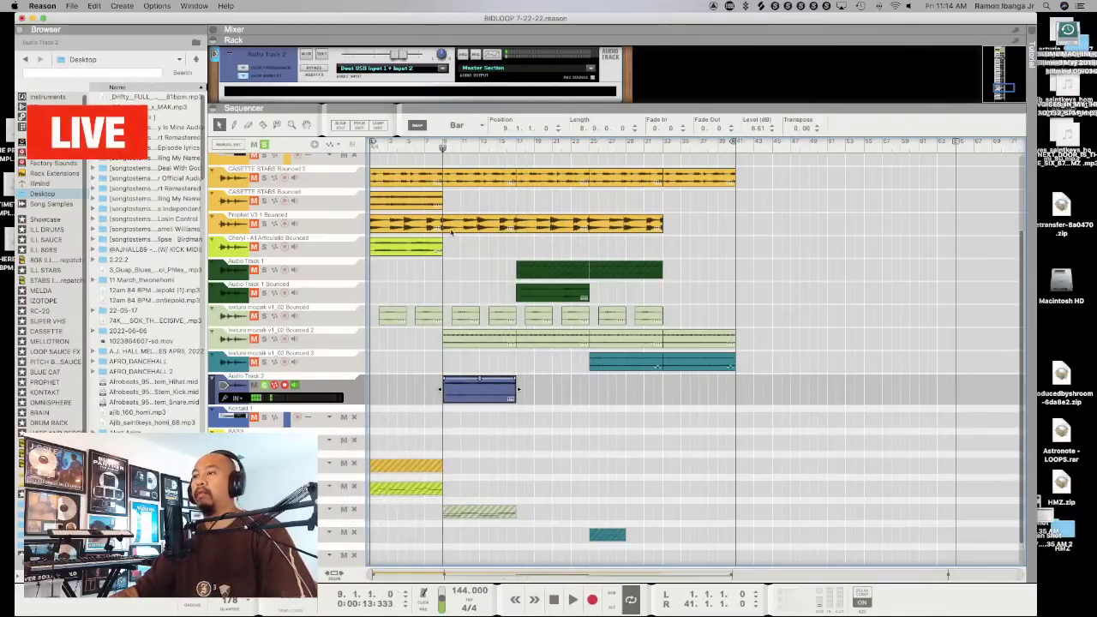
click(528, 329)
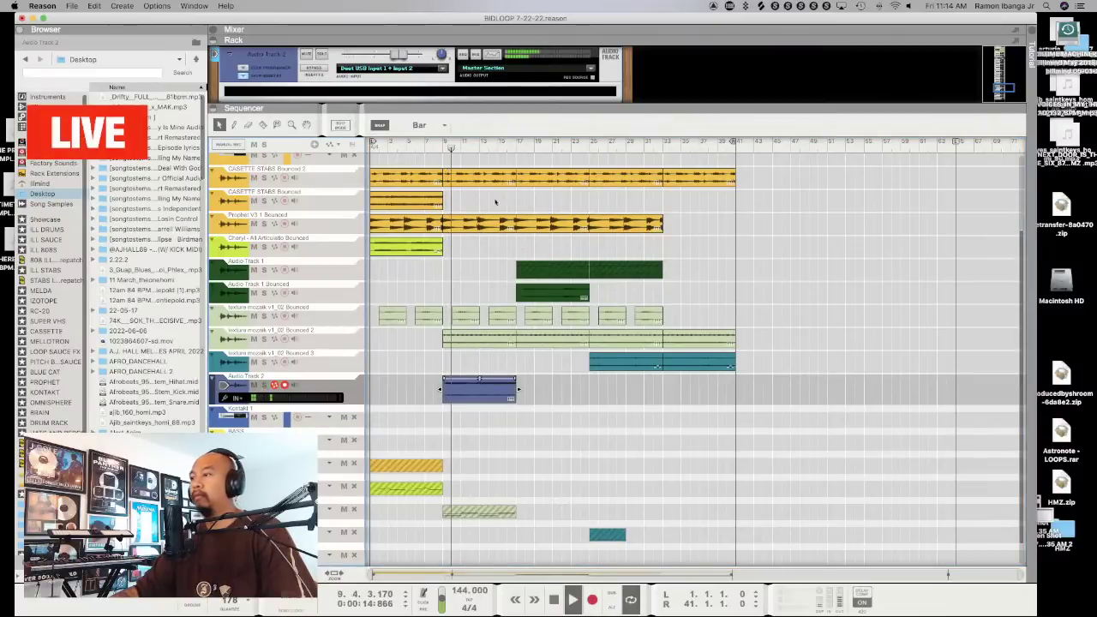
click(480, 390)
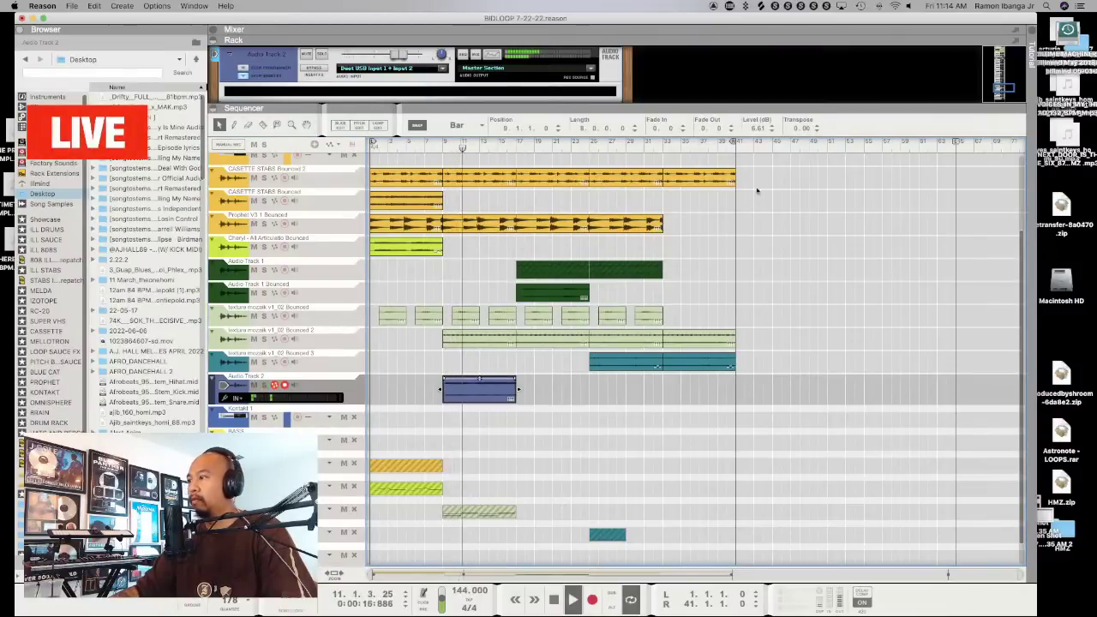
Set the level of the Audio Track 2 clip to 6.17 dB and play the arrangement
drag(760, 130, 758, 132)
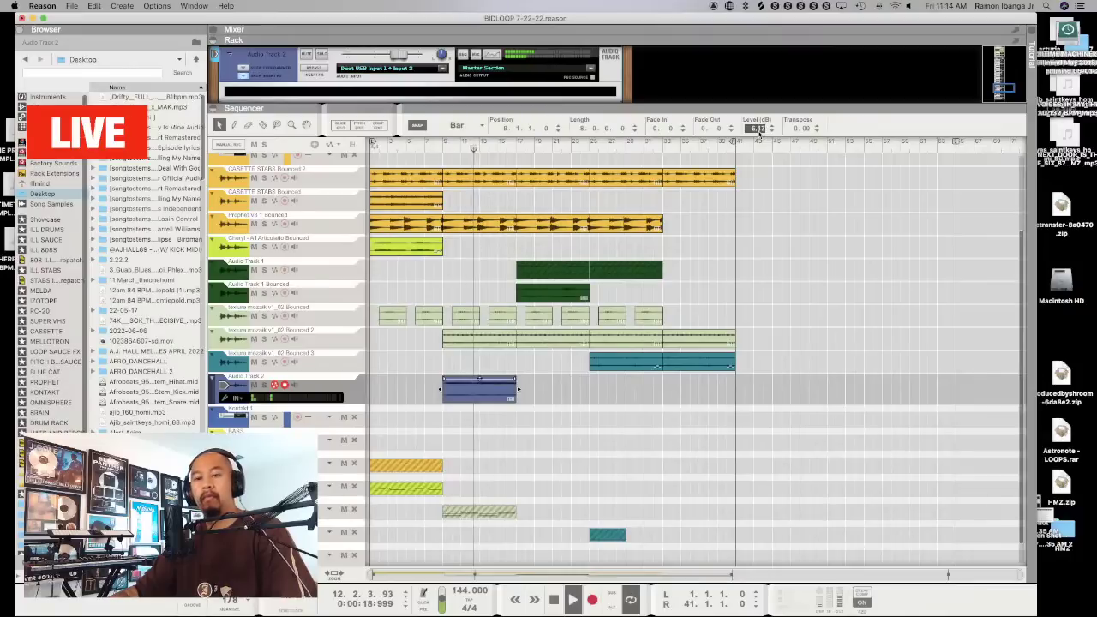
key(XF86AudioRaiseVolume)
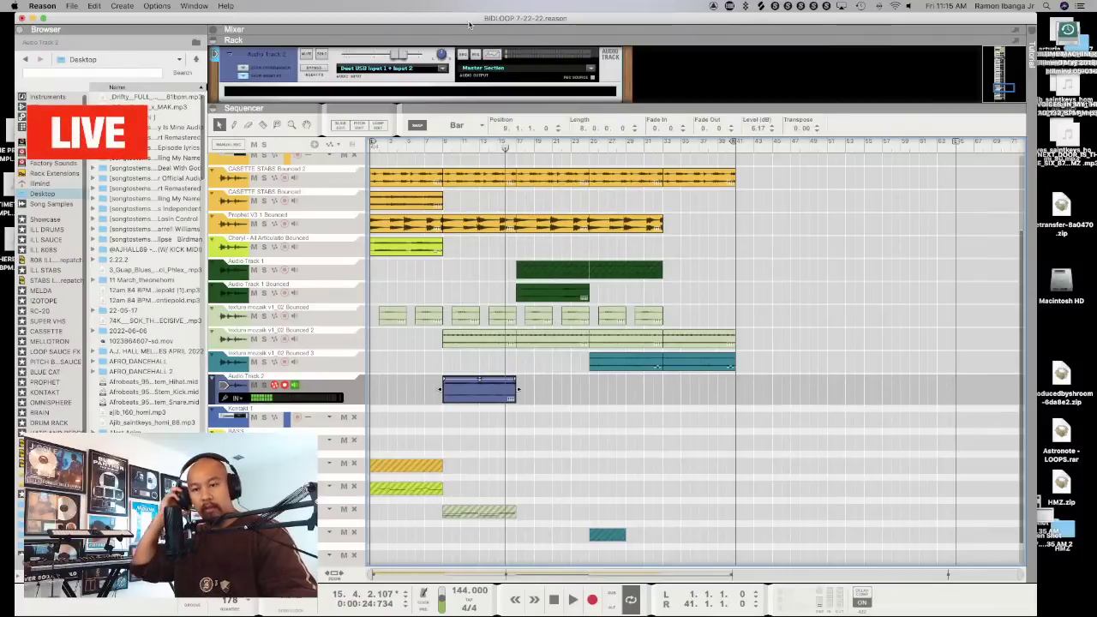
key(space)
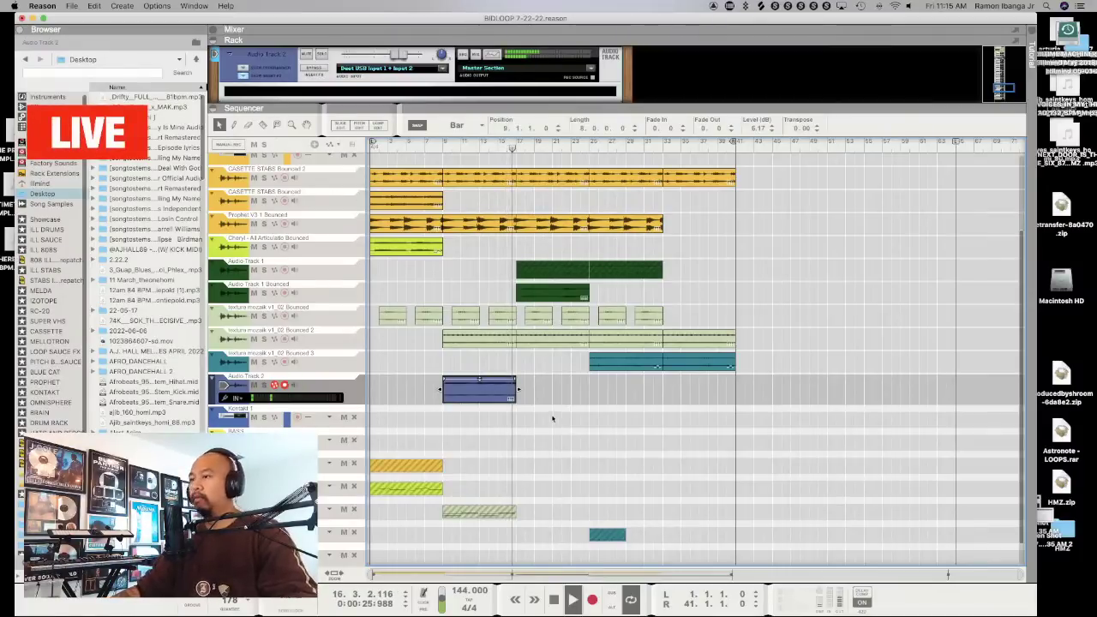
Move the Audio Track 2 clip to bar 33 and loop playback from bar 33 to bar 41
click(485, 399)
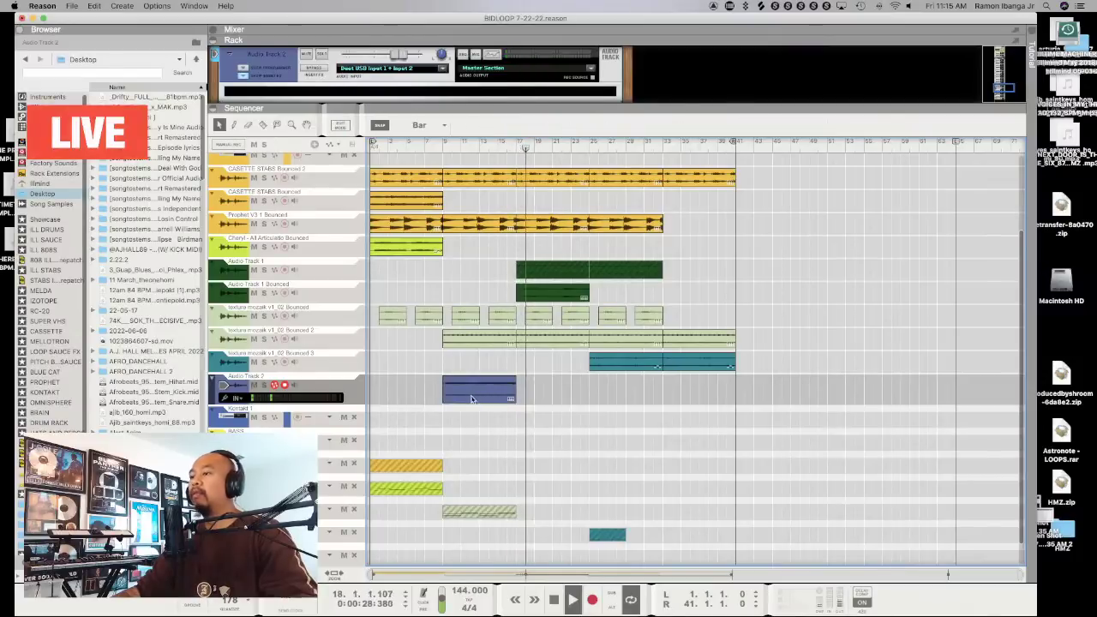
click(469, 398)
drag(468, 393, 689, 393)
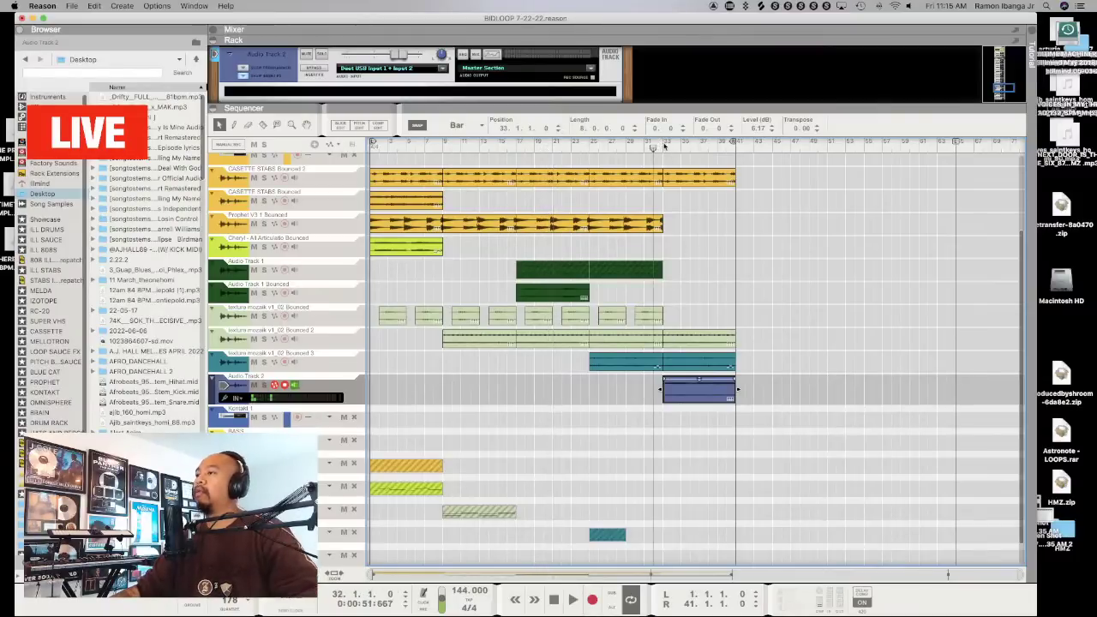
key(space)
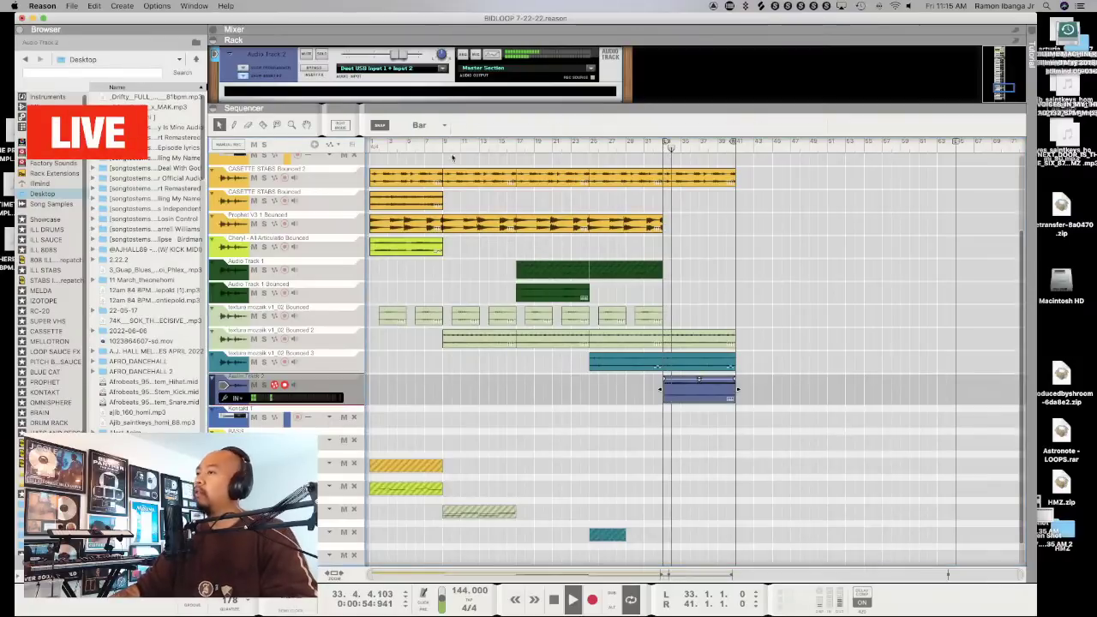
Enlarge the rack, lower Audio Track 2's volume slightly, and add The Echo delay to that track
drag(454, 116, 454, 184)
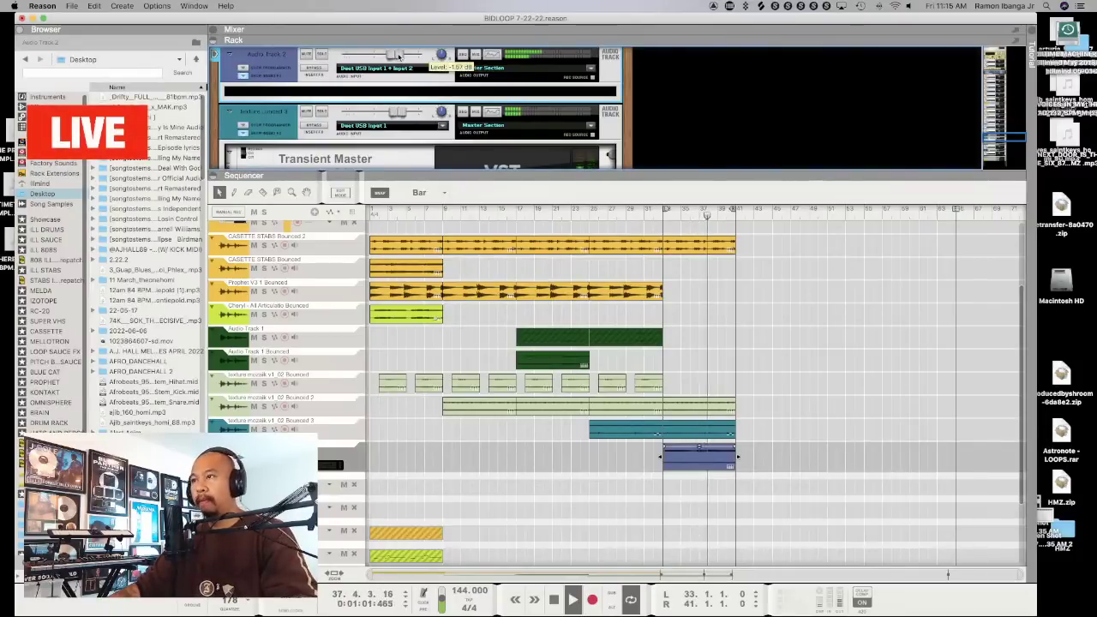
drag(399, 56, 395, 56)
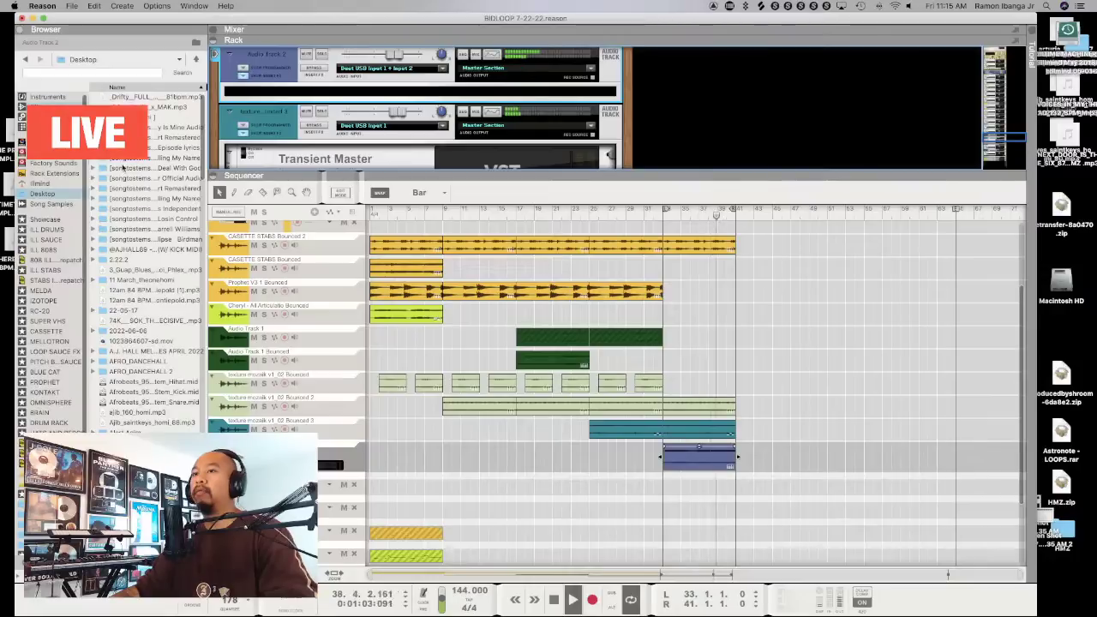
click(47, 106)
drag(173, 208, 420, 86)
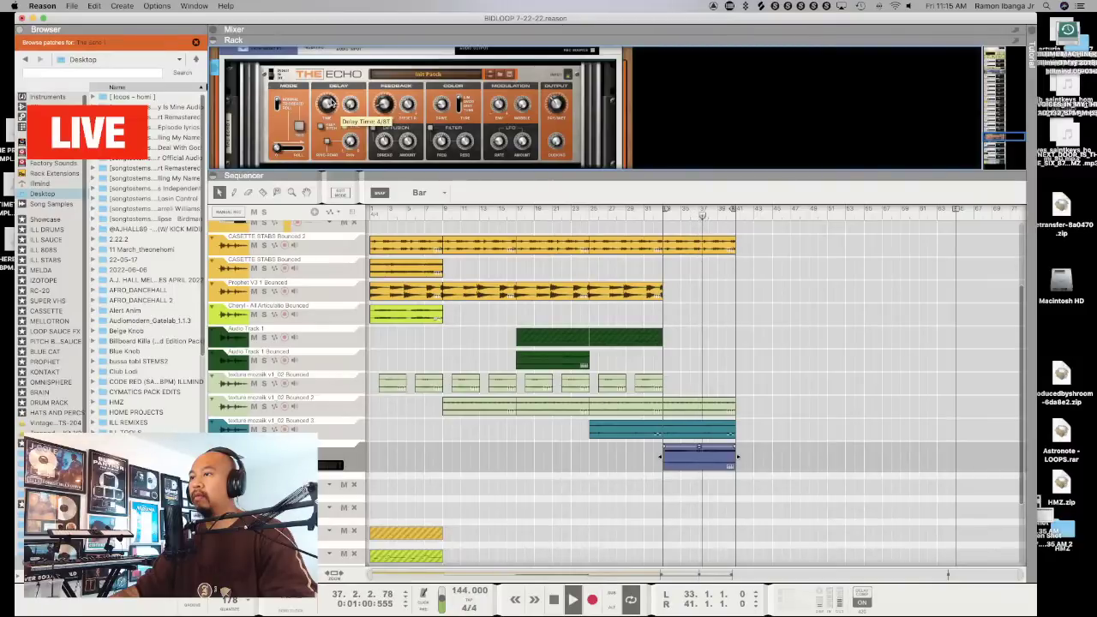
Set The Echo's delay time to 1/2 and feedback to 48%, and adjust its dry/wet balance during loop playback
scroll(331, 103, up, 3)
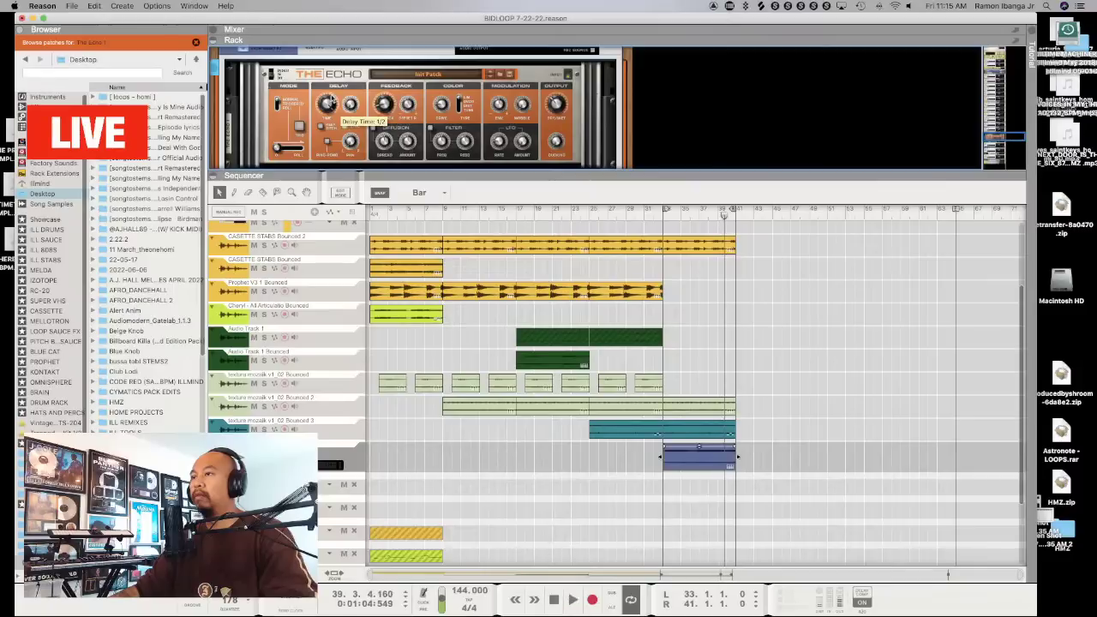
drag(331, 104, 333, 115)
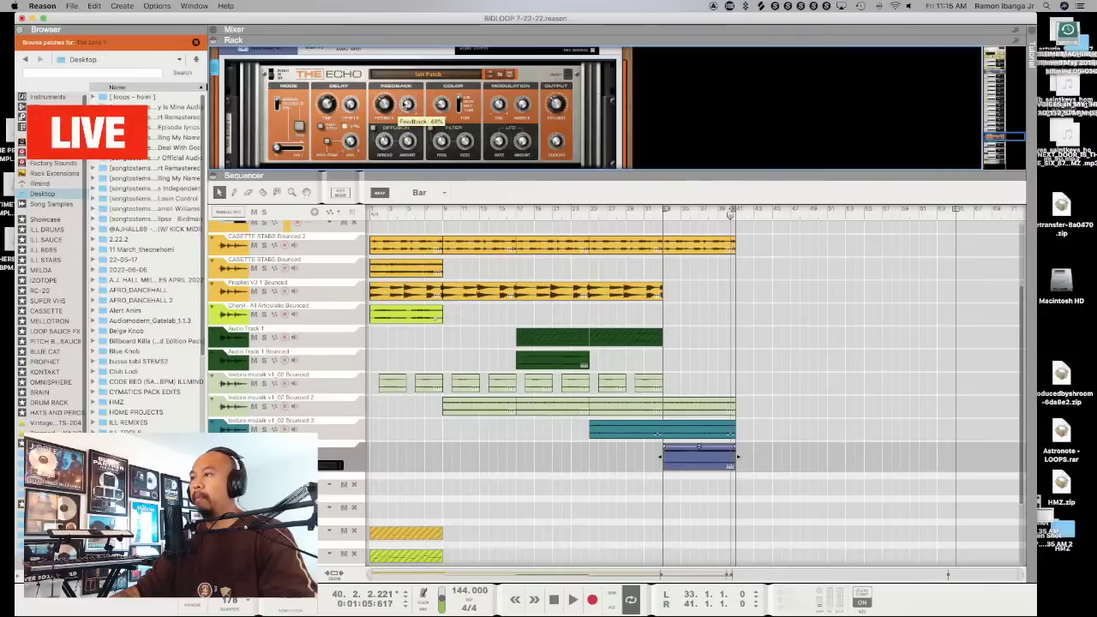
key(space)
mouse_move(556, 104)
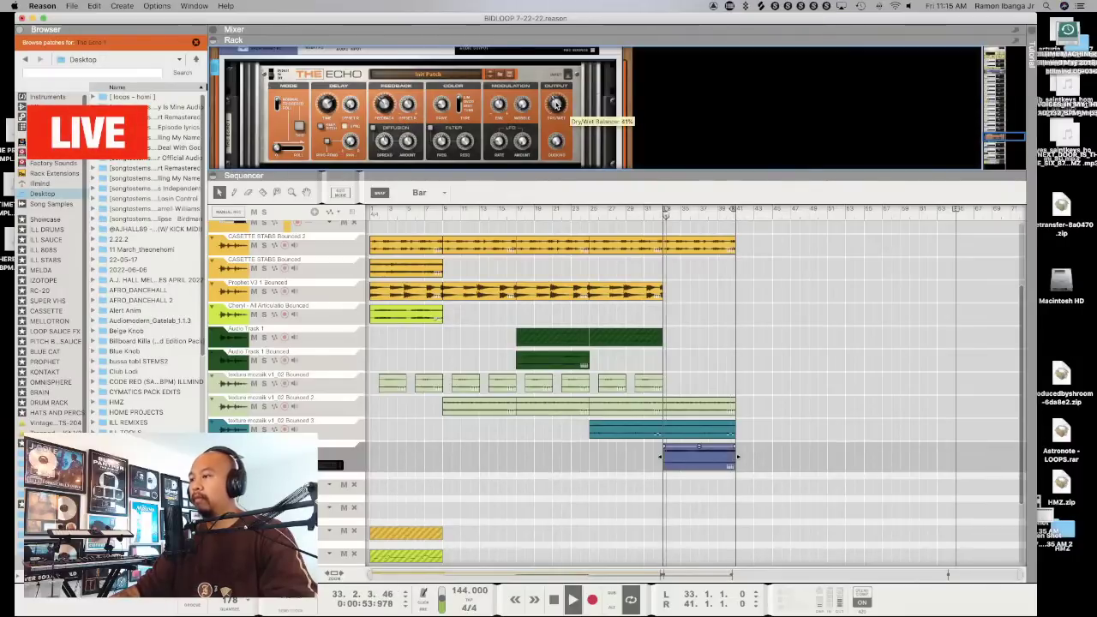
scroll(556, 104, down, 3)
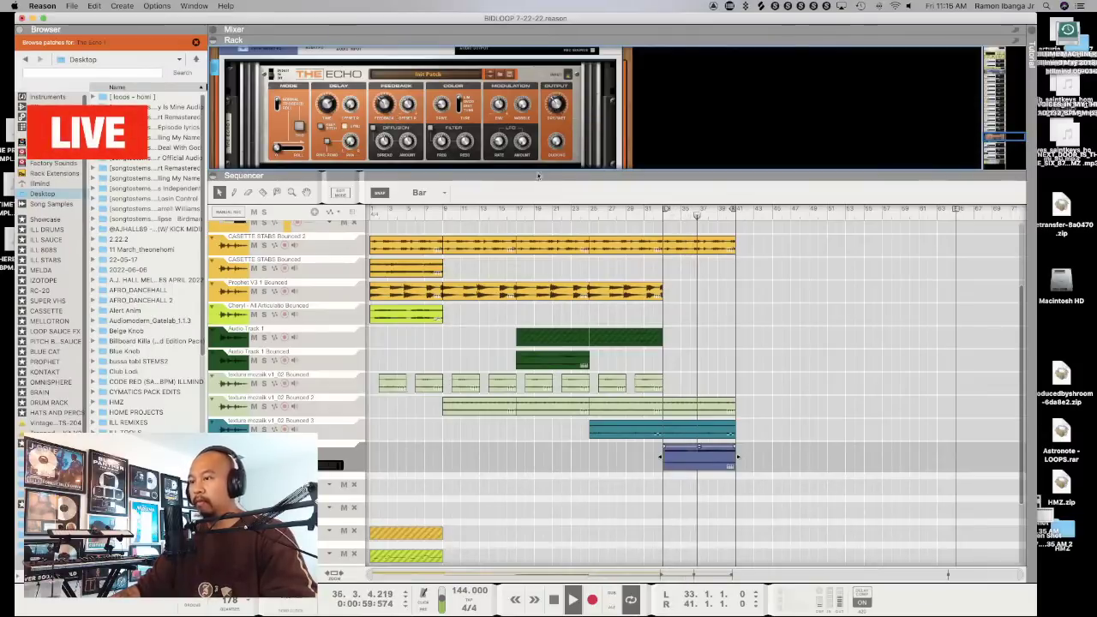
click(558, 118)
Solo Audio Track 2, try The Echo's delay time at 1/8, and return it to 1/2
click(327, 105)
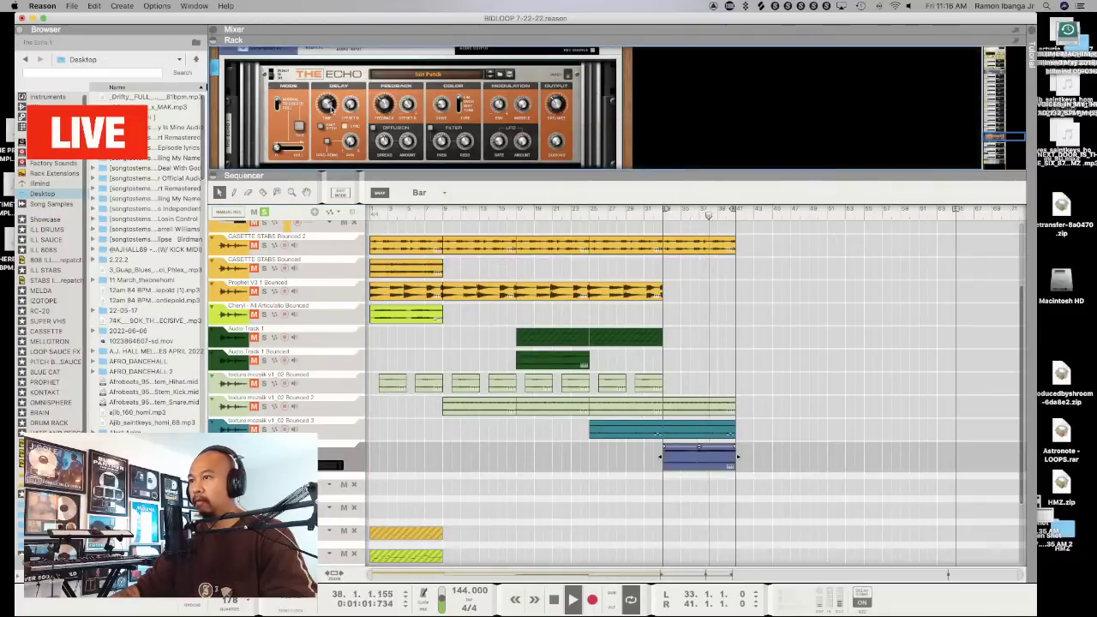
mouse_move(328, 106)
drag(329, 108, 331, 111)
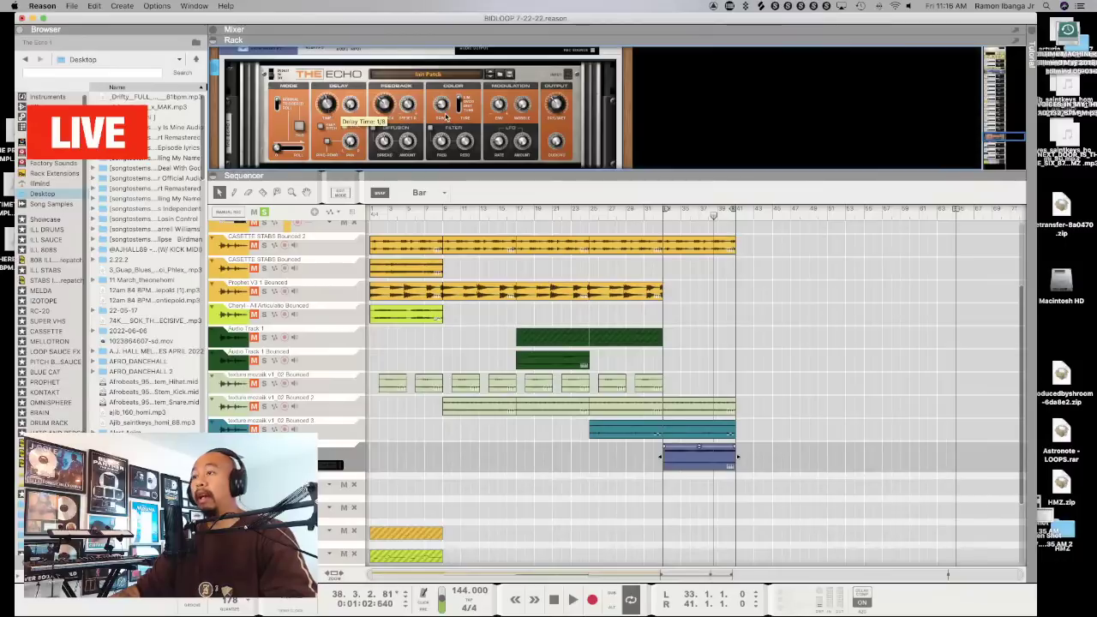
drag(328, 107, 326, 95)
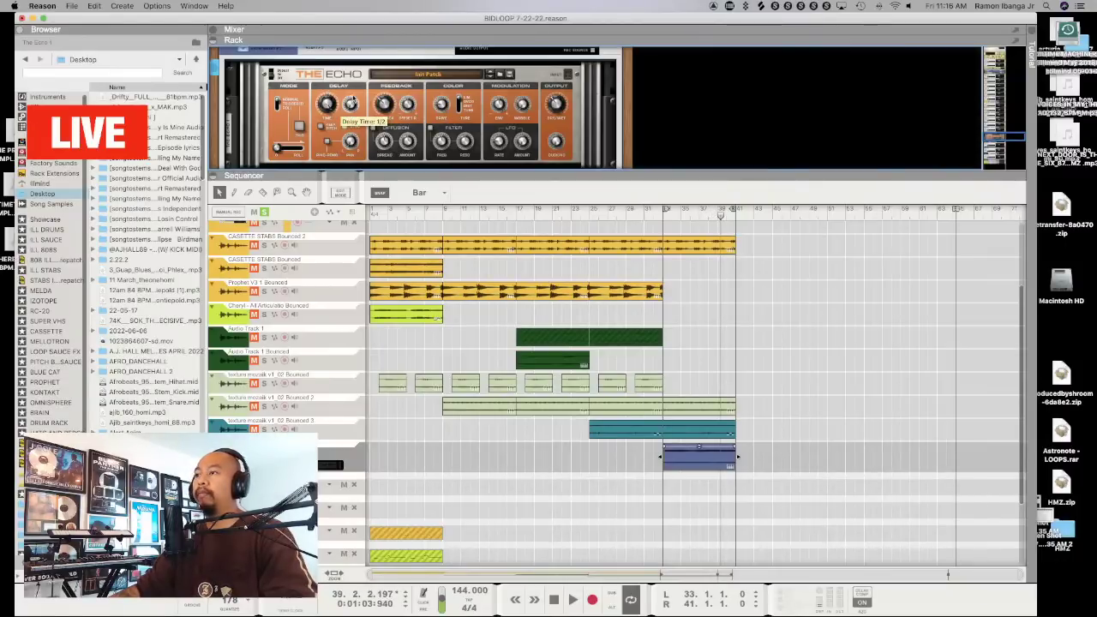
Fine-tune The Echo's dry/wet balance on Audio Track 2 and play it back with all tracks
drag(555, 104, 557, 102)
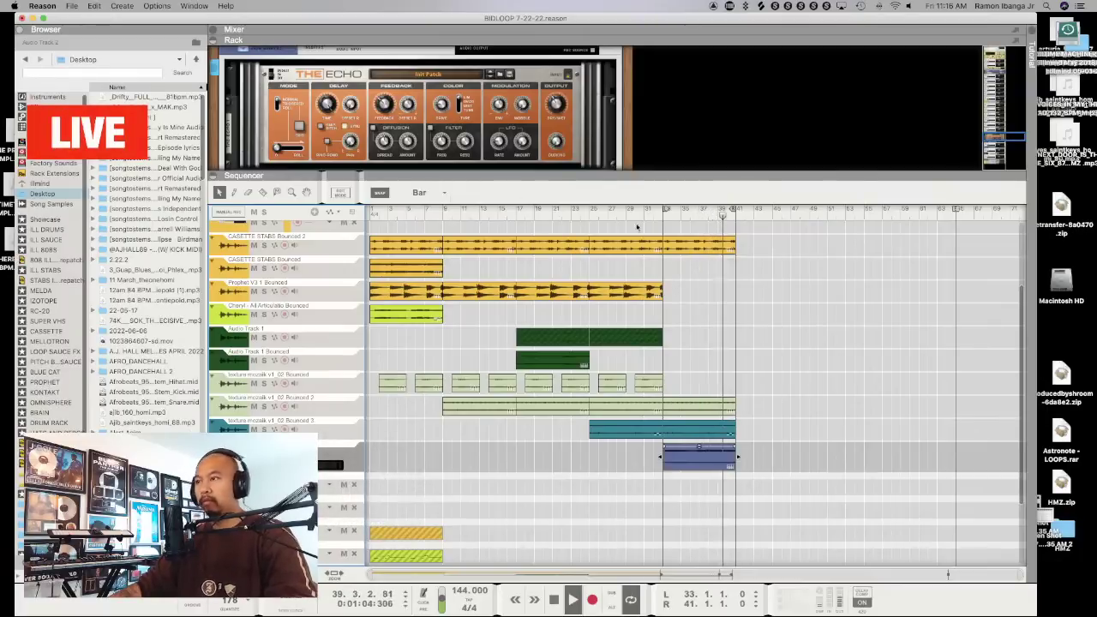
click(555, 106)
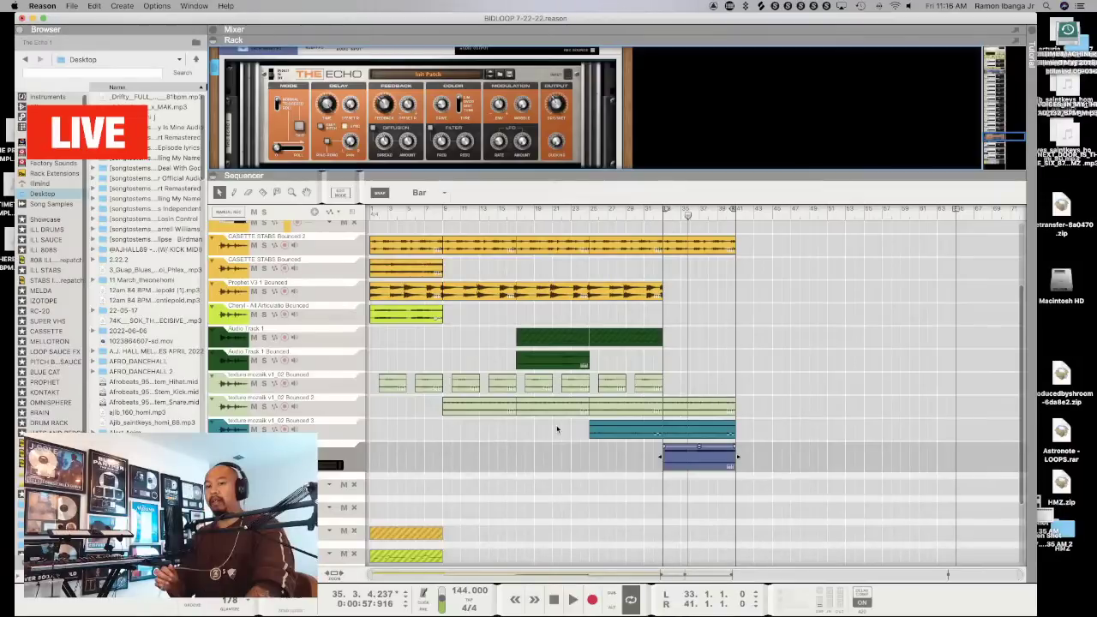
key(space)
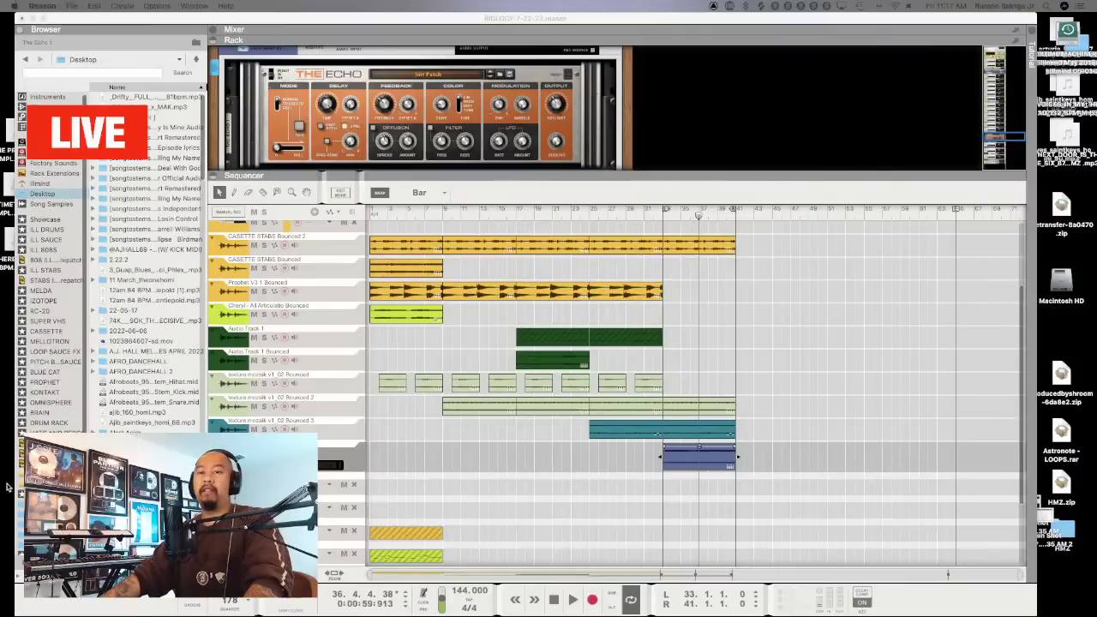
Switch back to Reason and play the loop over bars 33 to 41
key(super+Tab)
key(space)
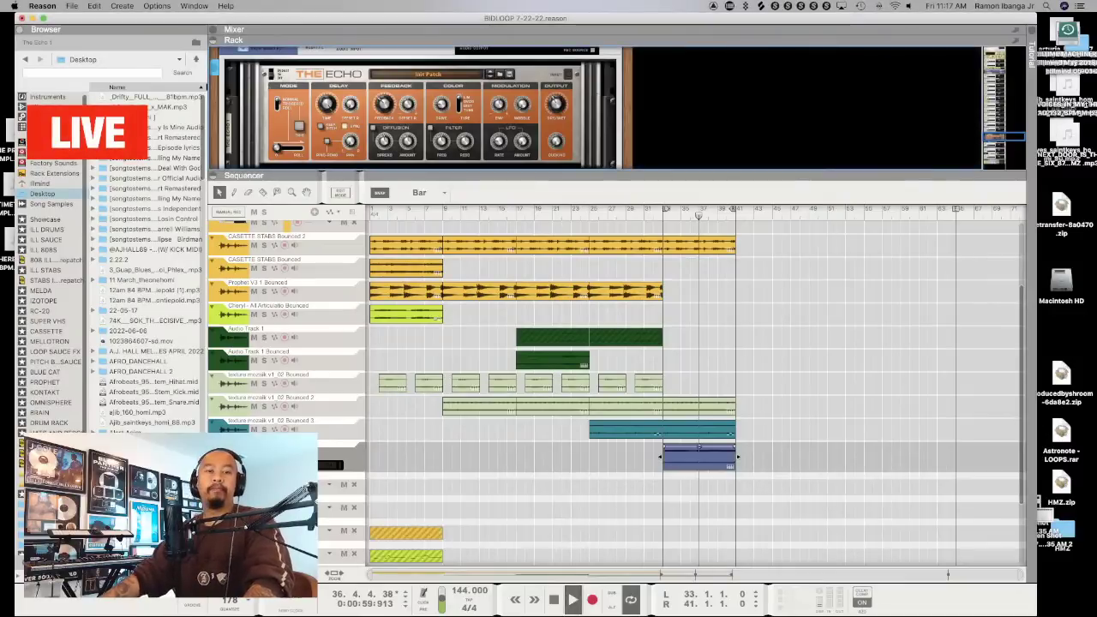
key(super+Tab)
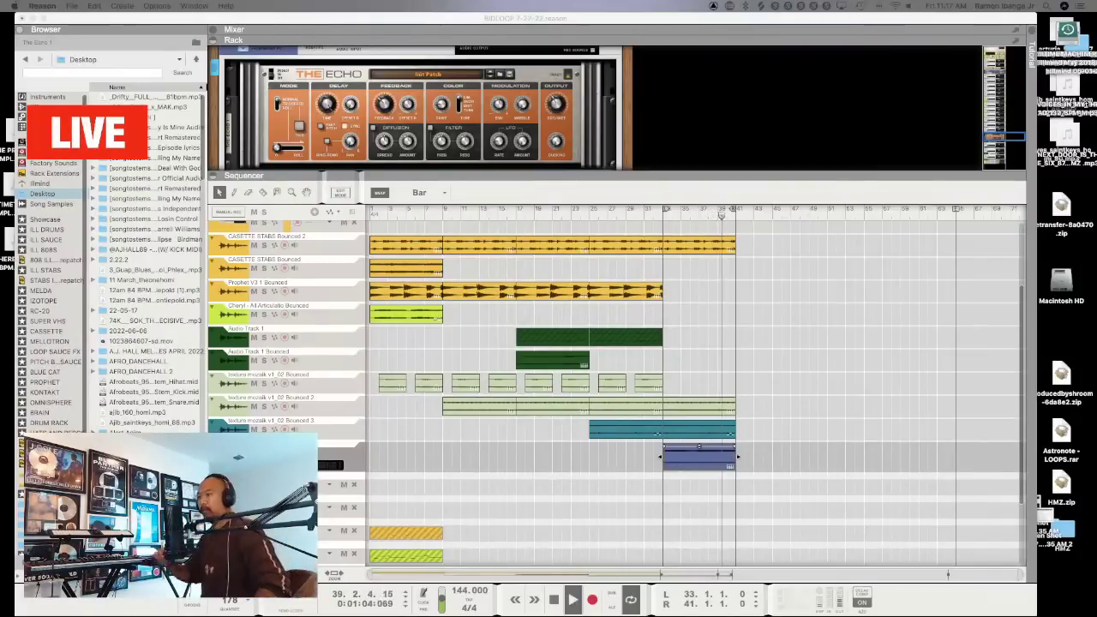
click(374, 21)
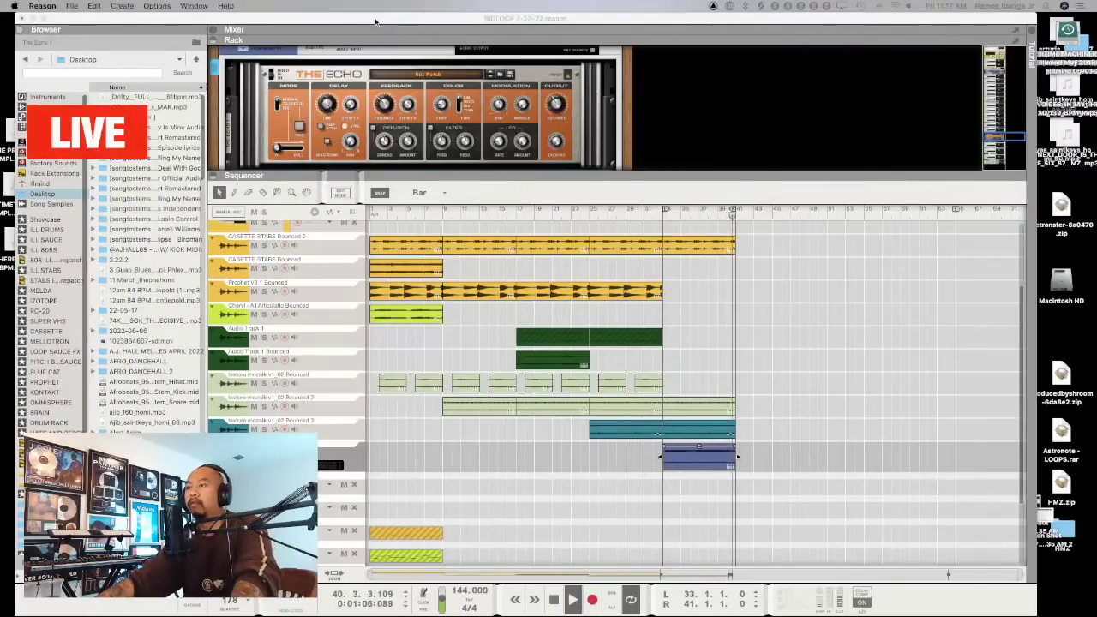
Stop playback, create a new audio track, and place it directly below Audio Track 2
scroll(514, 429, down, 4)
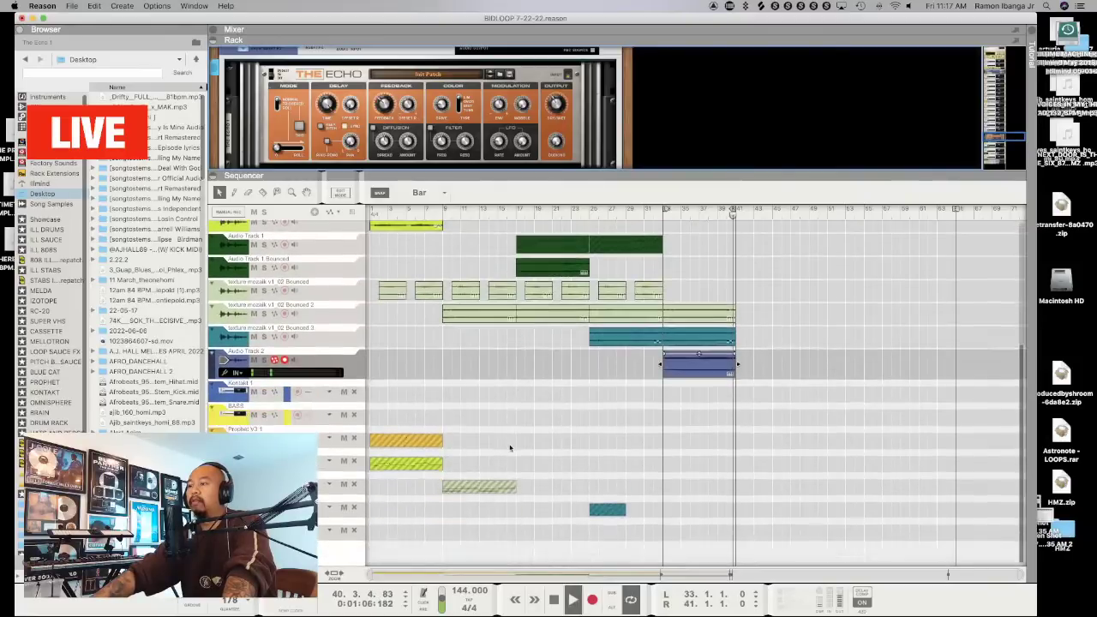
key(space)
right_click(325, 556)
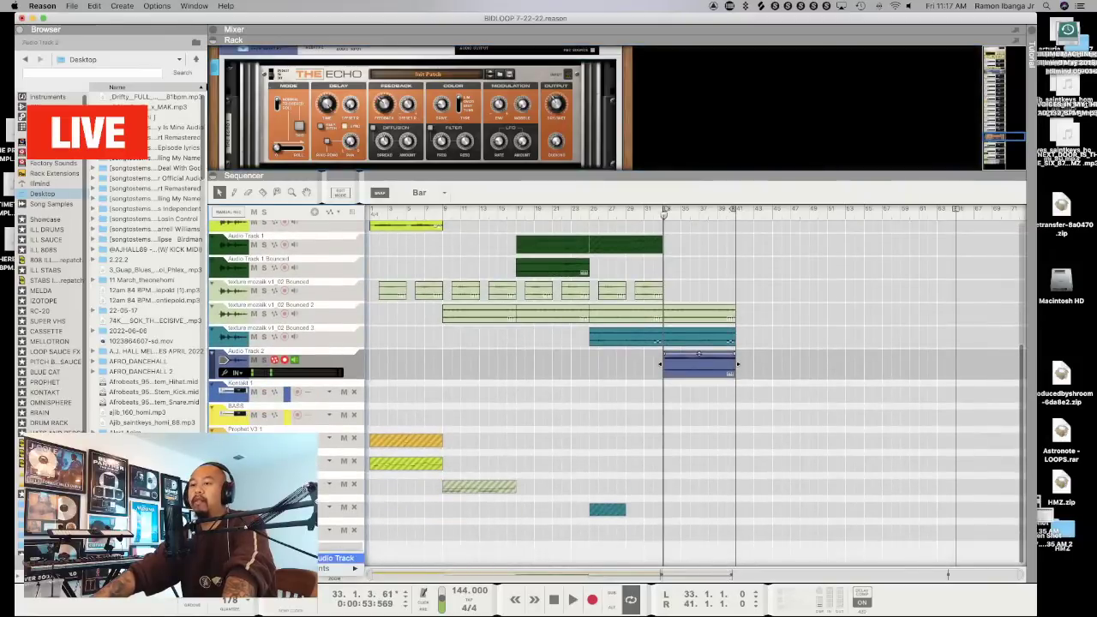
click(336, 558)
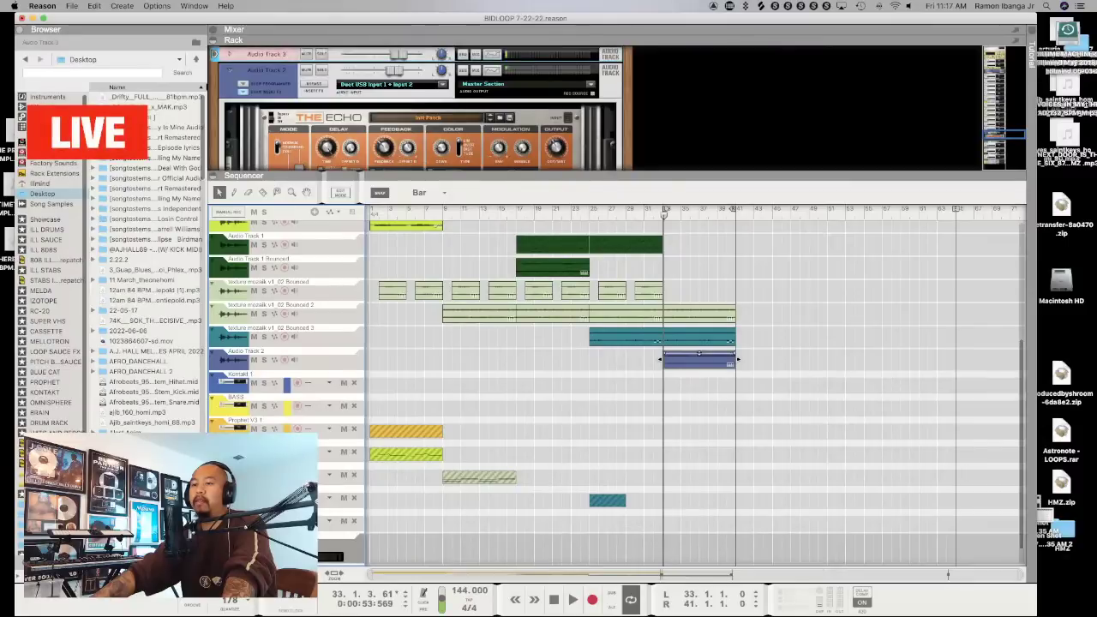
drag(339, 534, 336, 388)
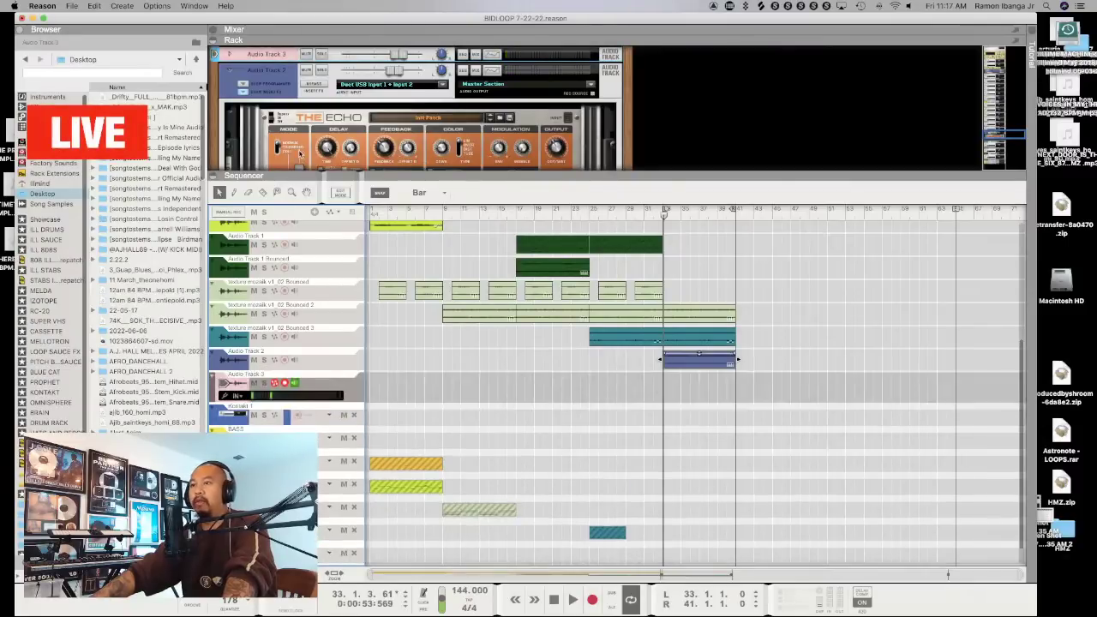
Unfold Audio Track 3 in the rack, show its inserts, and set its audio input to stereo Duet USB Input 1 + Input 2
click(230, 55)
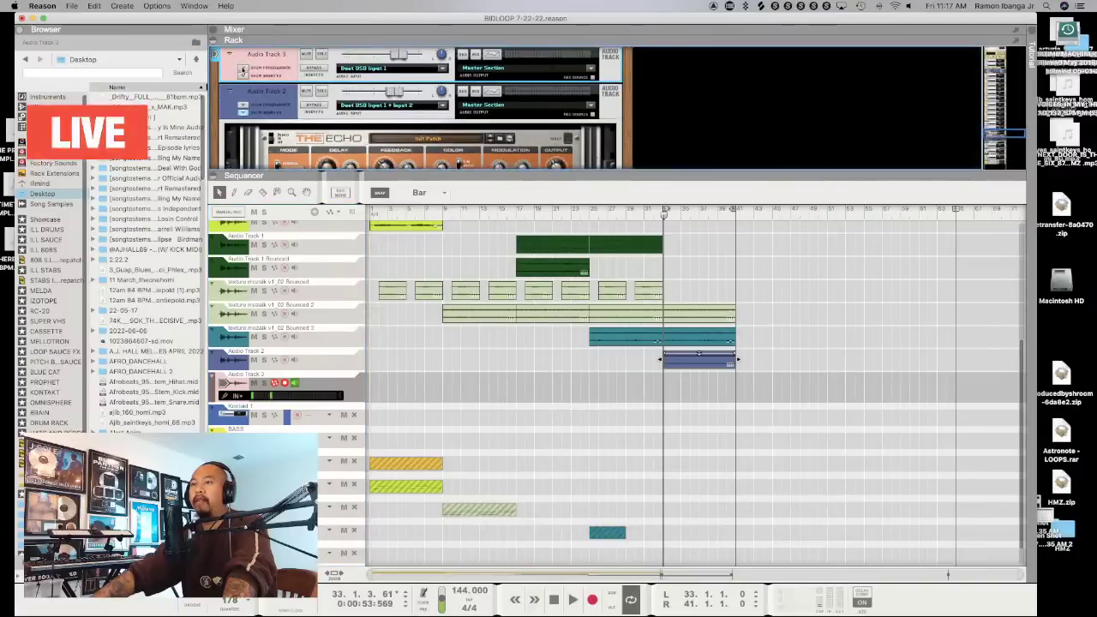
click(244, 77)
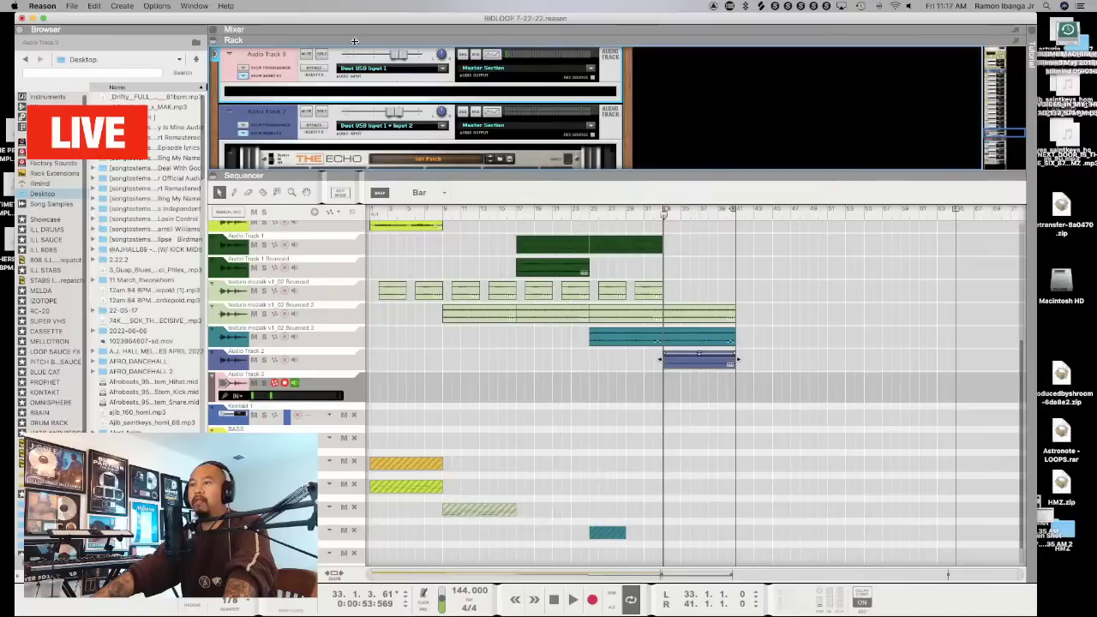
click(389, 67)
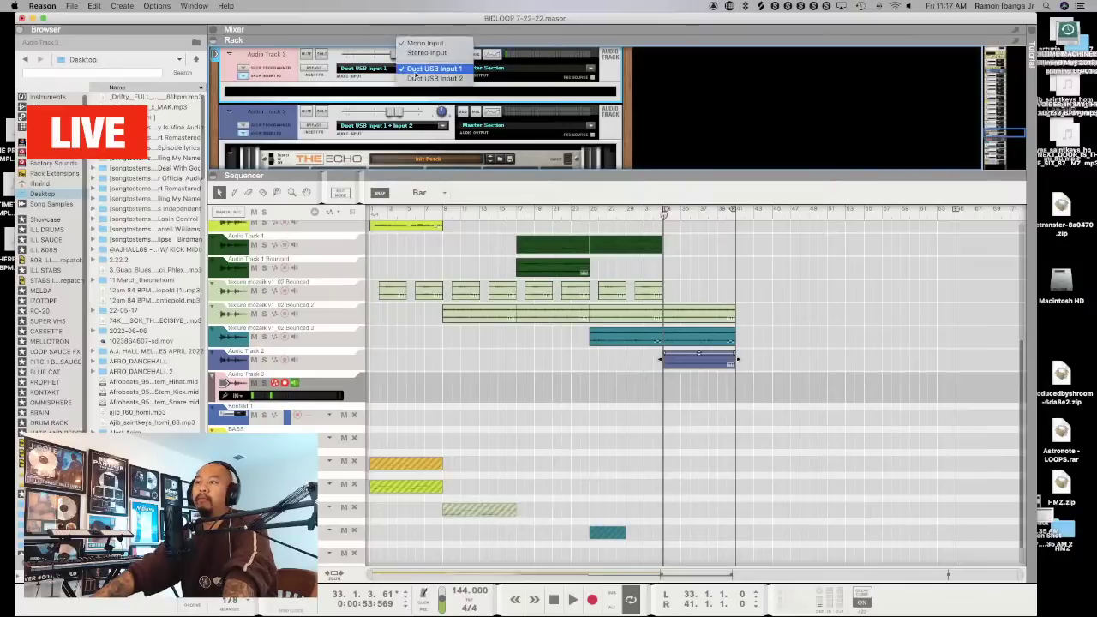
click(337, 147)
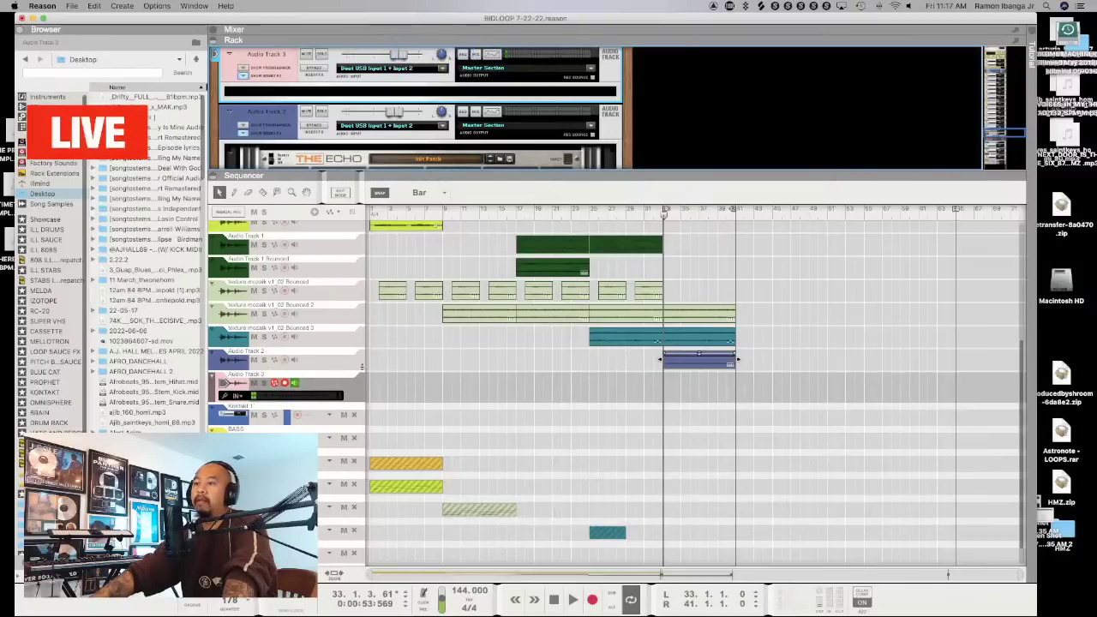
Play and stop the bar 33 to 41 loop to rehearse a keyboard part on Audio Track 3
key(space)
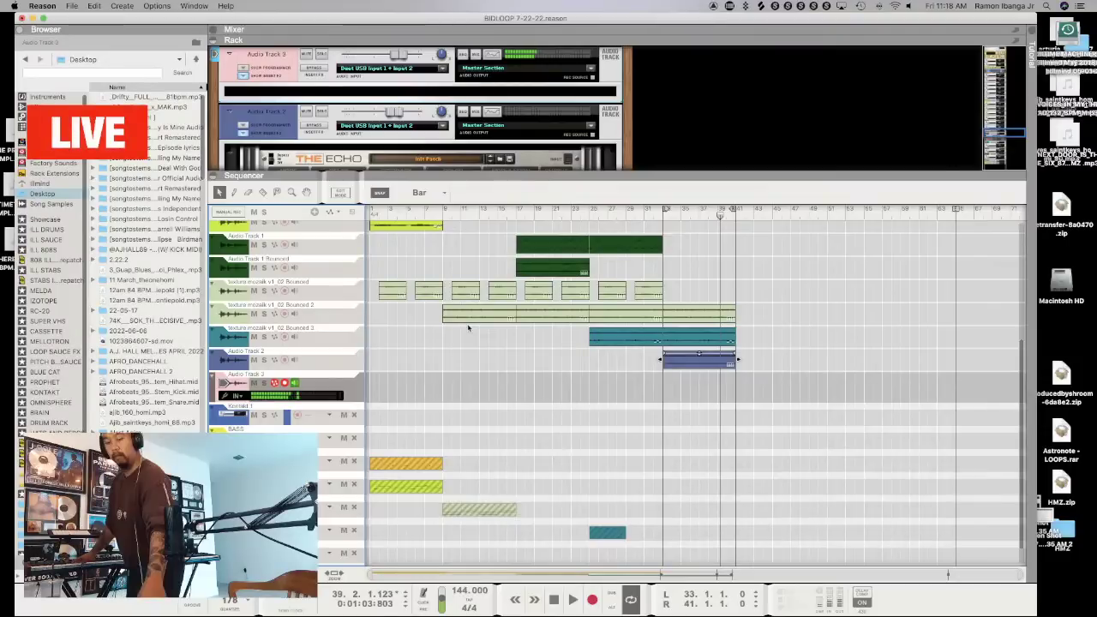
key(space)
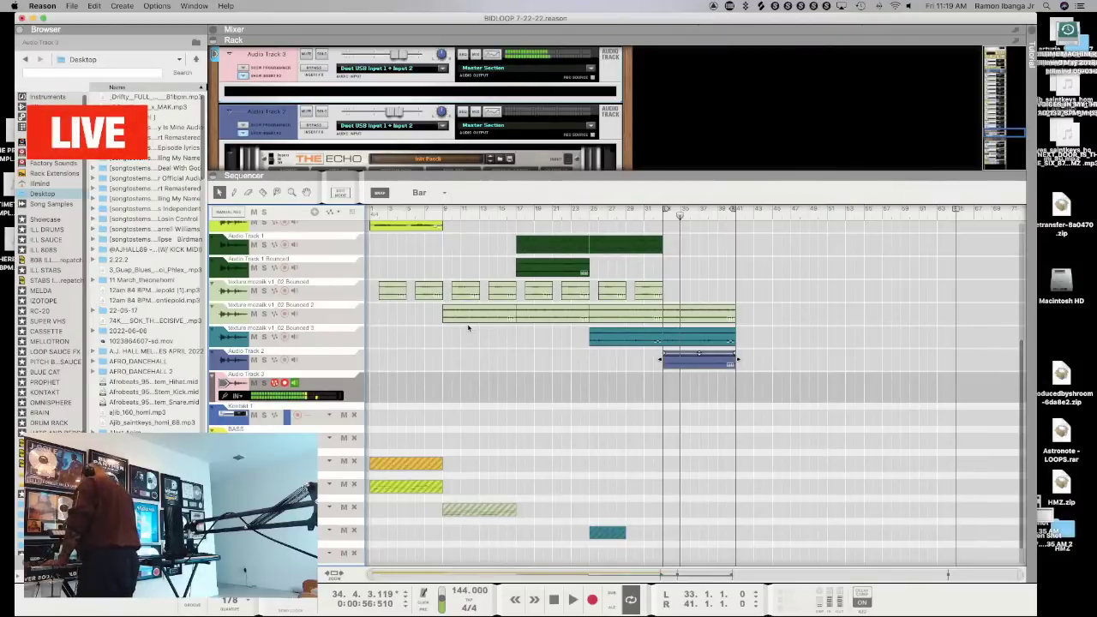
key(space)
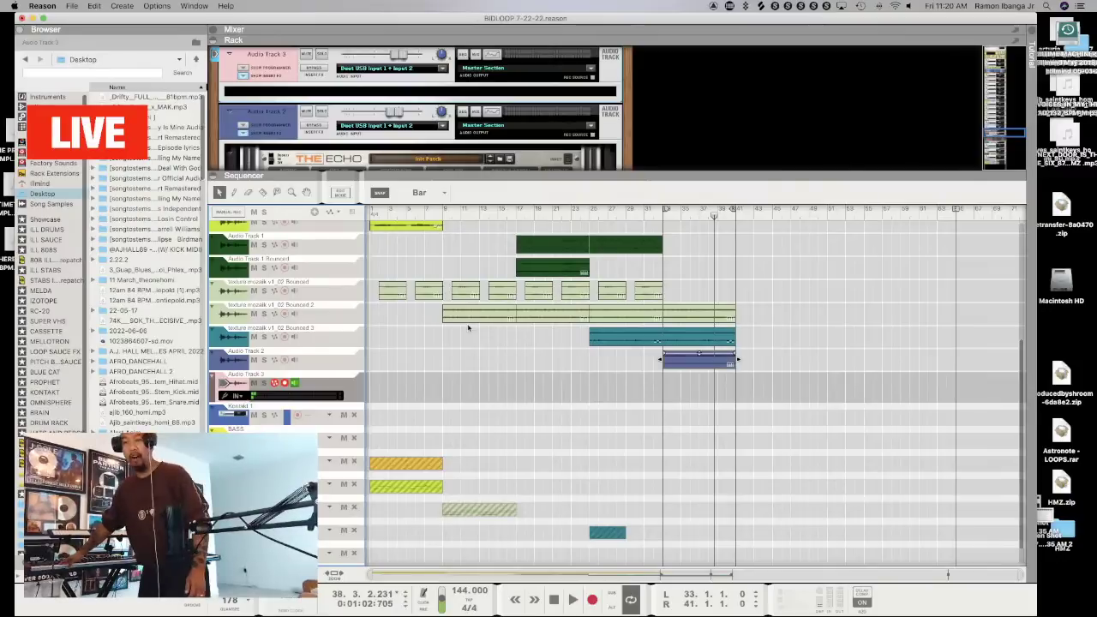
key(space)
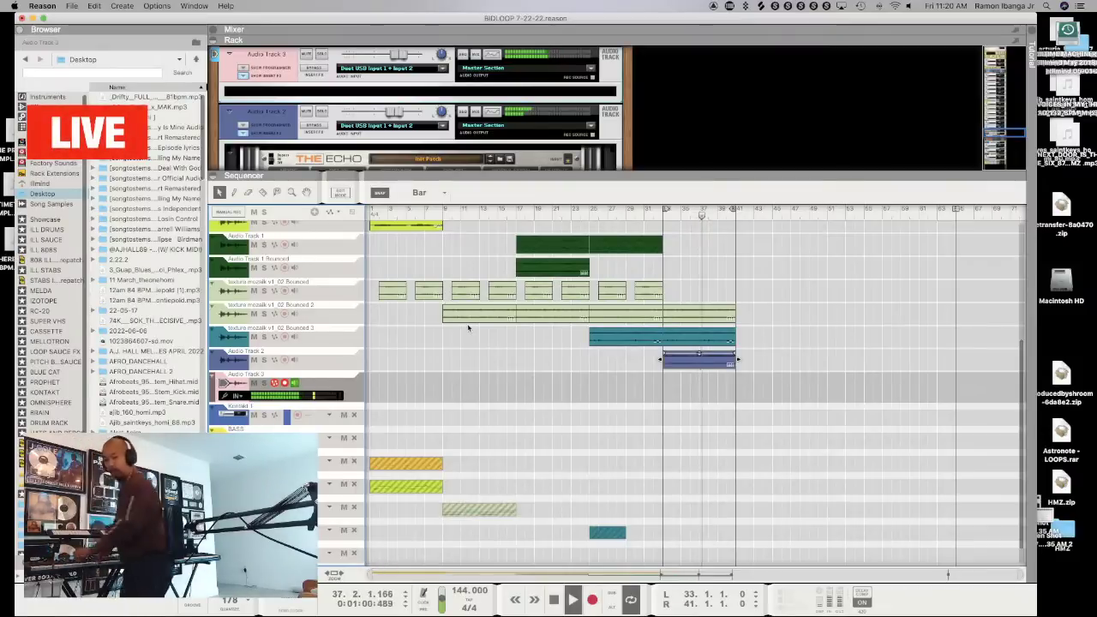
Copy the bar 33 clips on texture mozaik v1_02 Bounced 2, Bounced 3 and Audio Track 2 to bar 41
click(670, 292)
drag(779, 405, 779, 405)
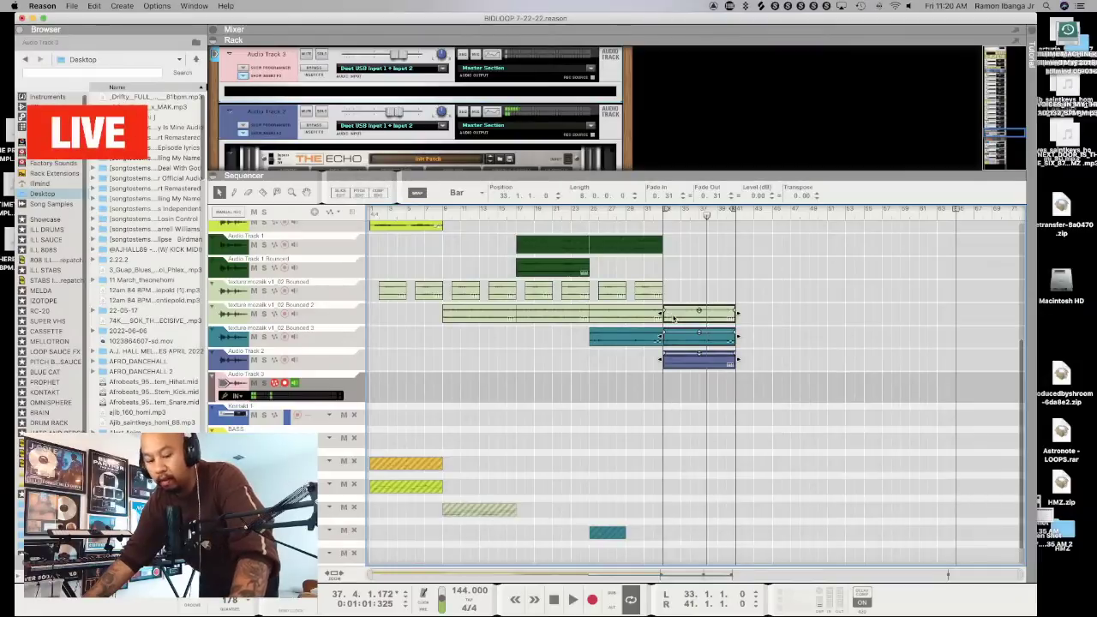
drag(698, 314, 762, 324)
Move the loop end to bar 53 and record the keyboard part on Audio Track 3 starting from bar 31
alt+click(830, 214)
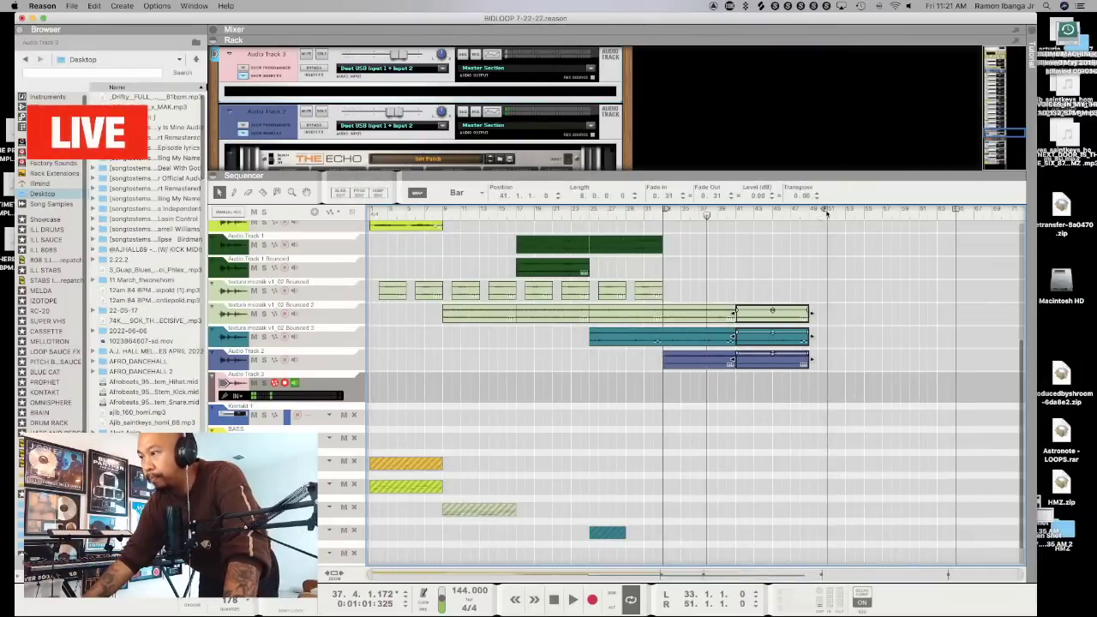
alt+click(849, 215)
click(647, 215)
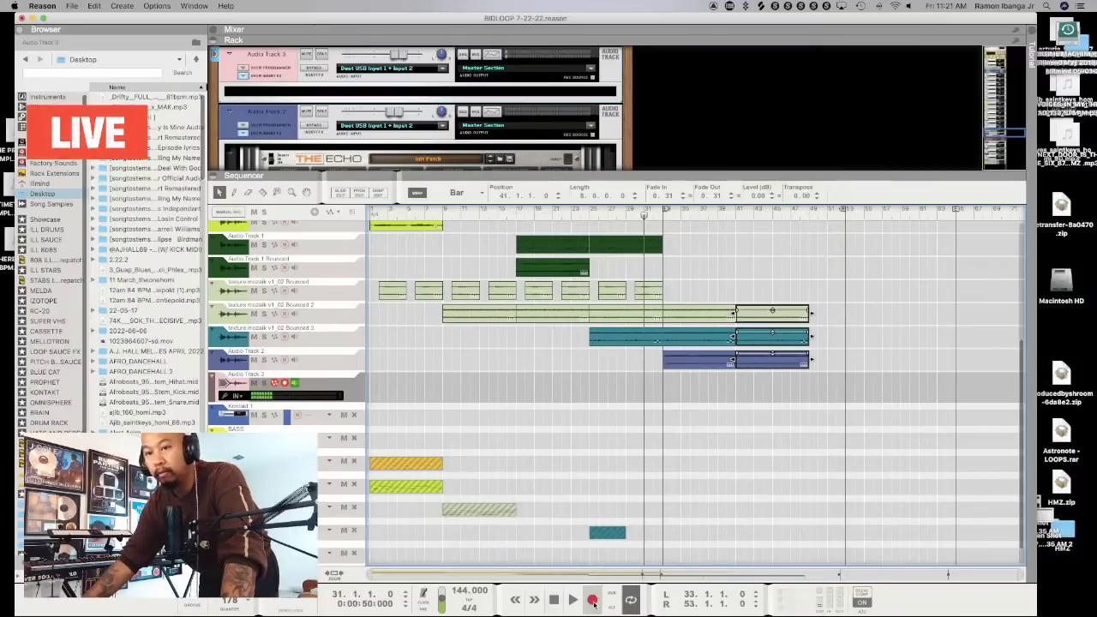
click(600, 561)
click(593, 601)
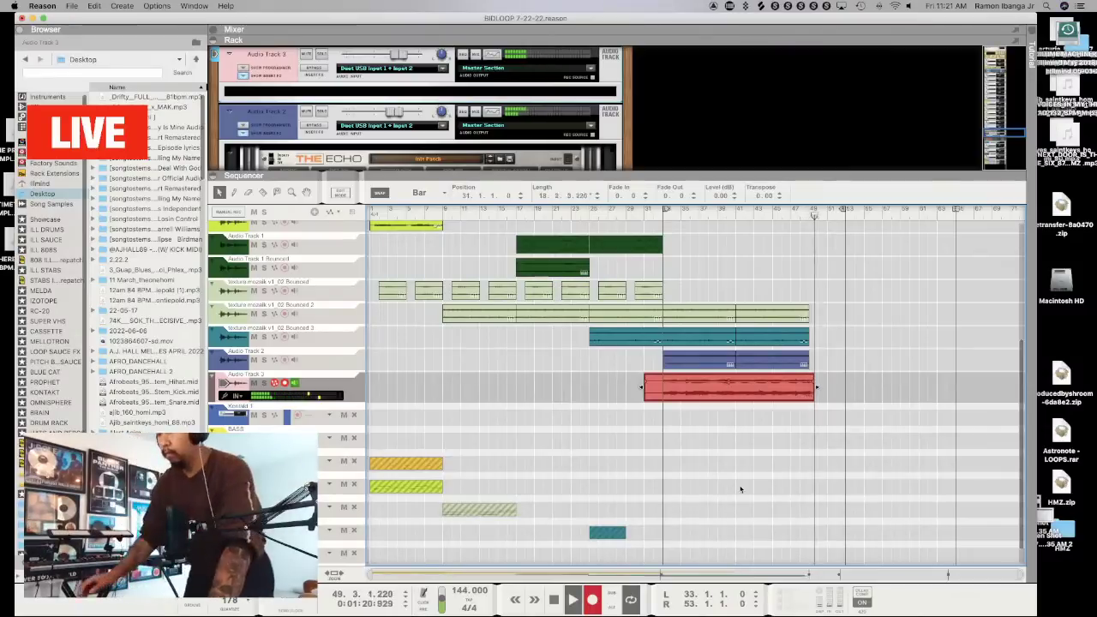
key(space)
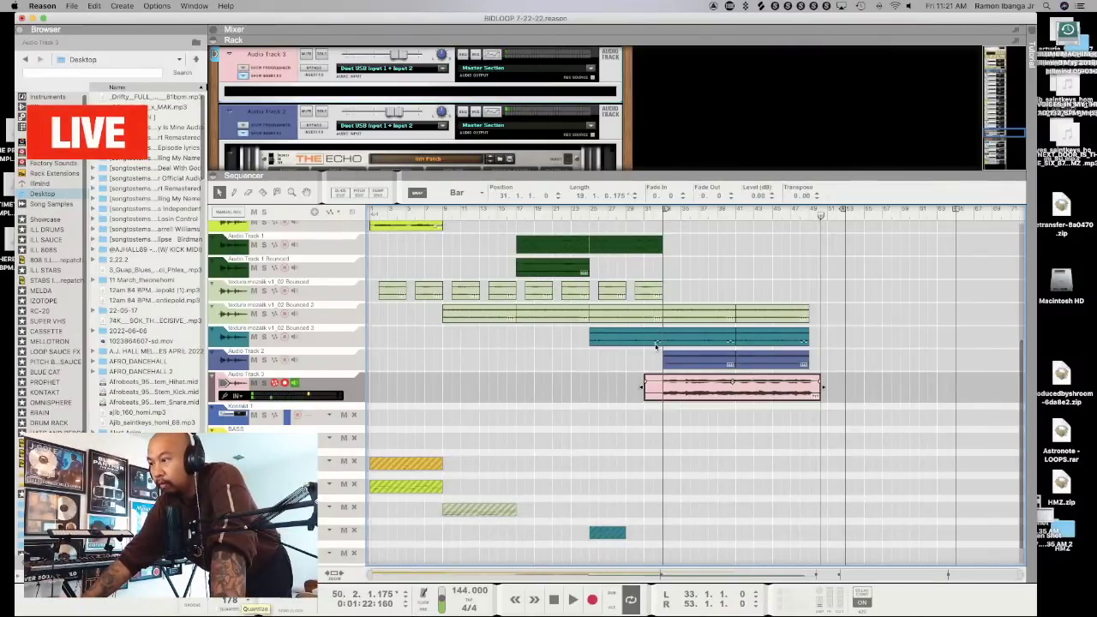
Play the loop and trim the recorded Audio Track 3 clip to start at bar 33 and end at bar 49
key(KP_0)
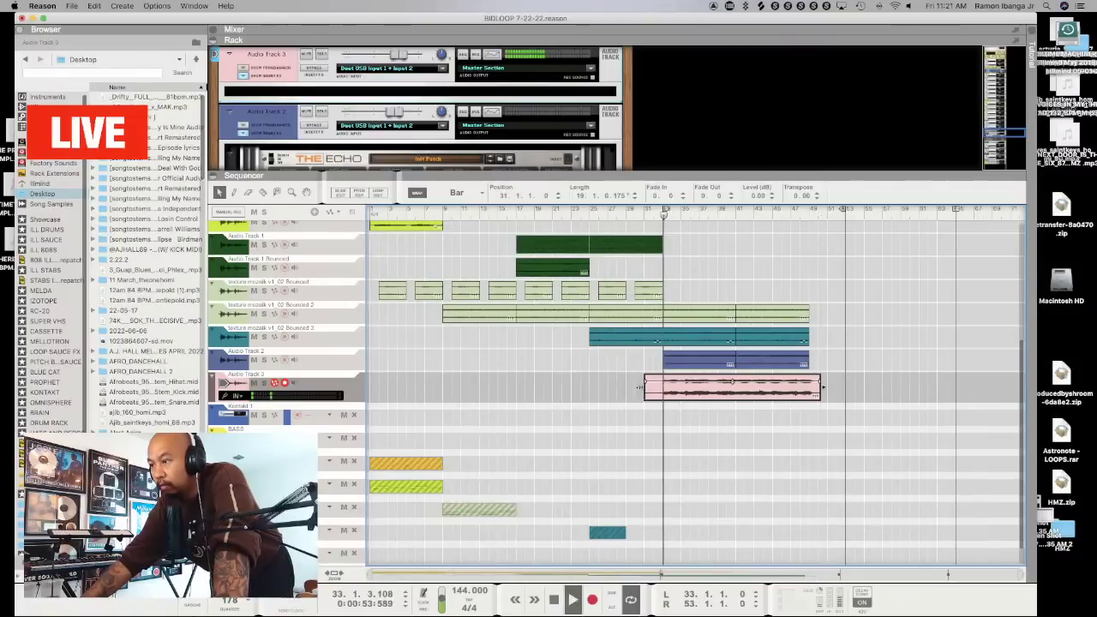
drag(641, 388, 662, 388)
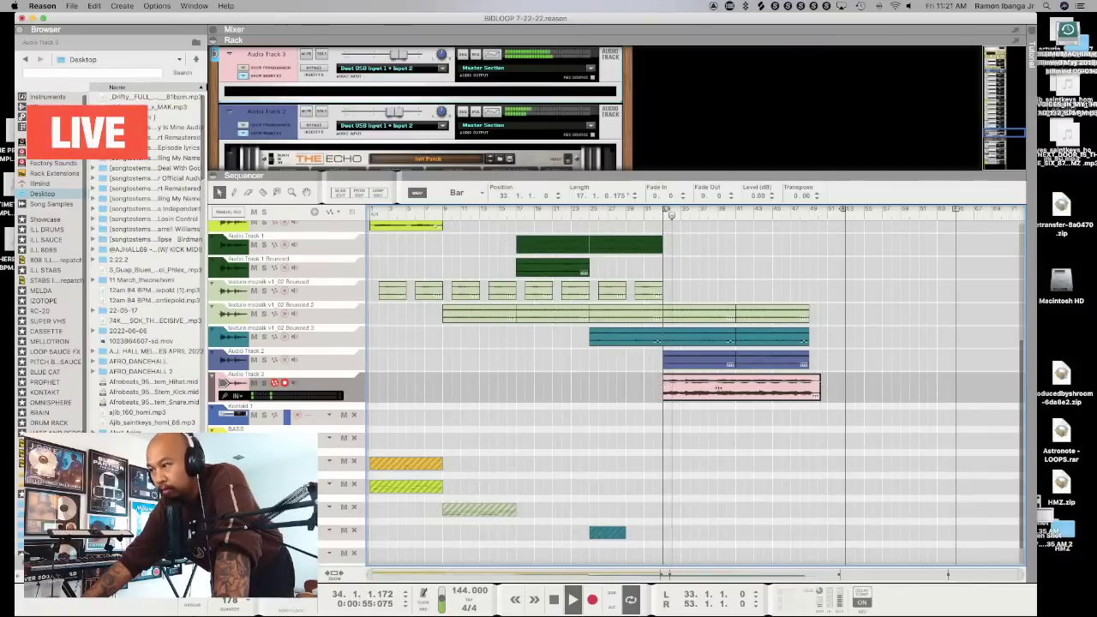
drag(819, 388, 808, 388)
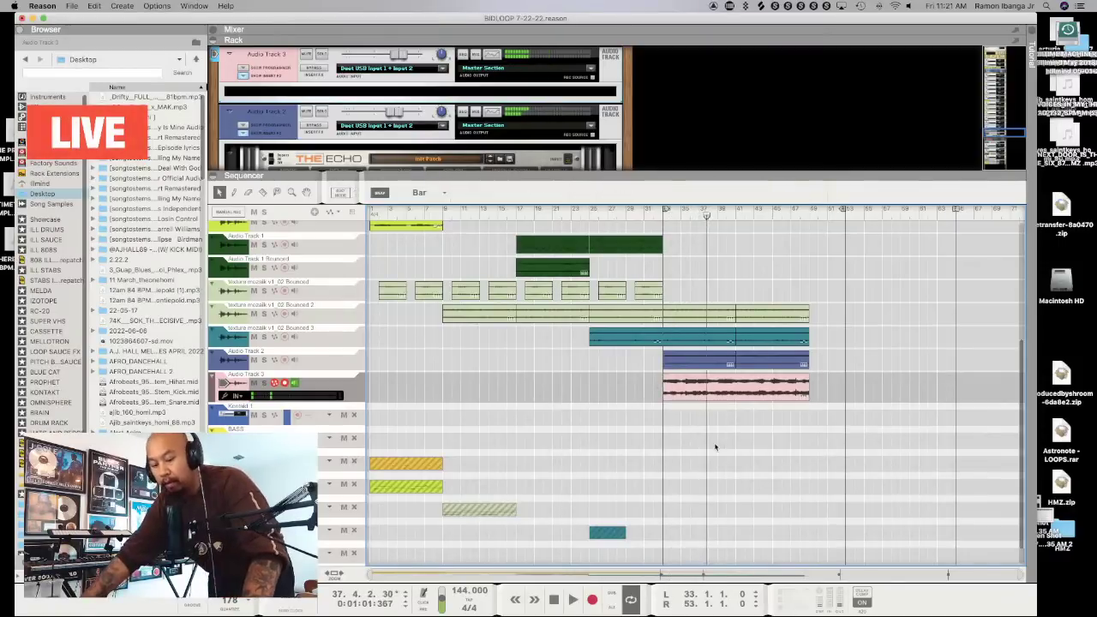
Undo both trims of the recorded Audio Track 3 clip and redo them
key(super+z)
key(super+z)
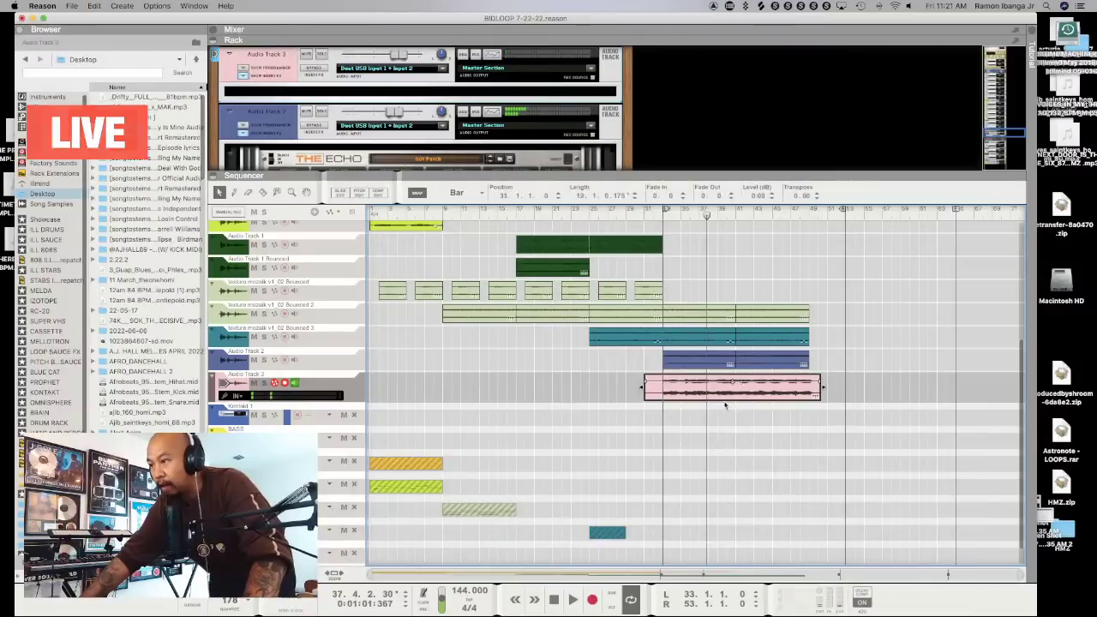
key(super+y)
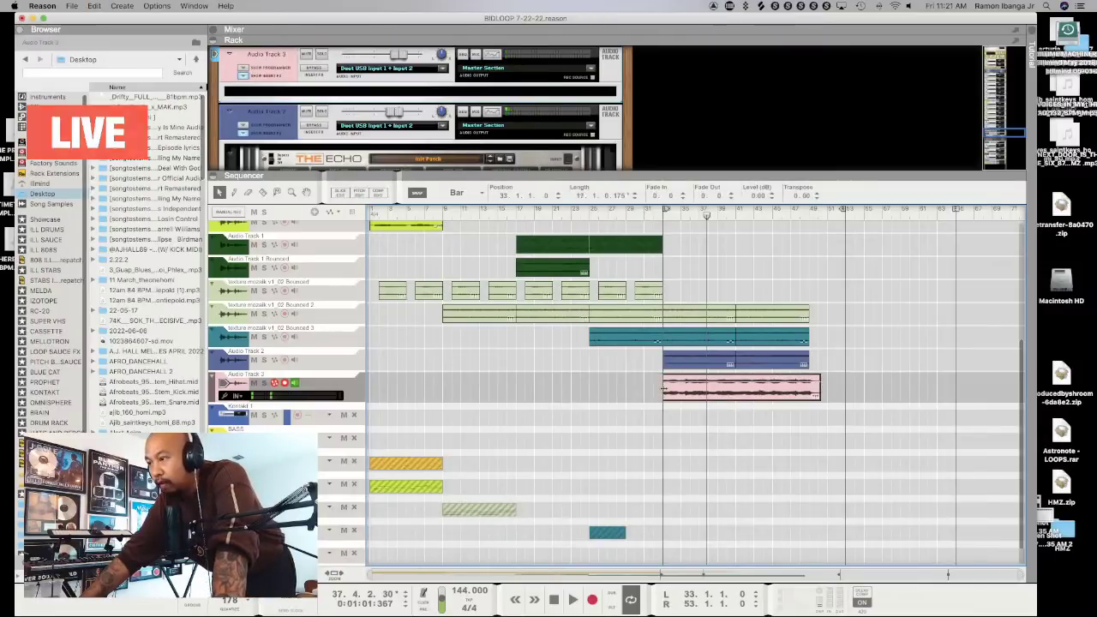
key(super+y)
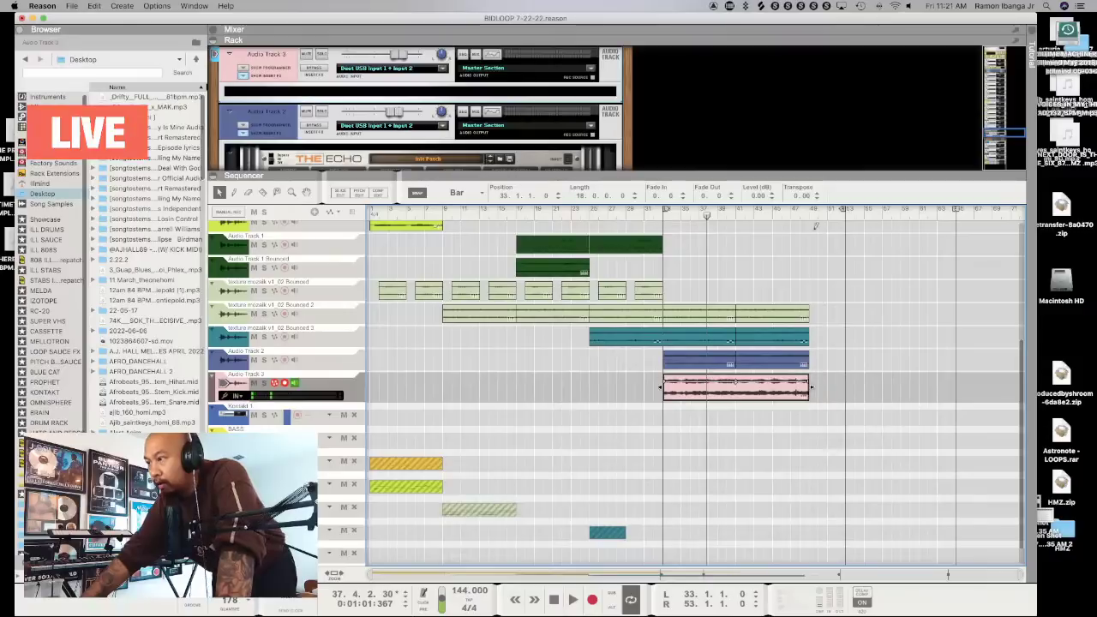
Set the loop end to bar 49 and give the Audio Track 3 clip a 0.16 fade-in and a 0.15 fade-out
alt+click(806, 216)
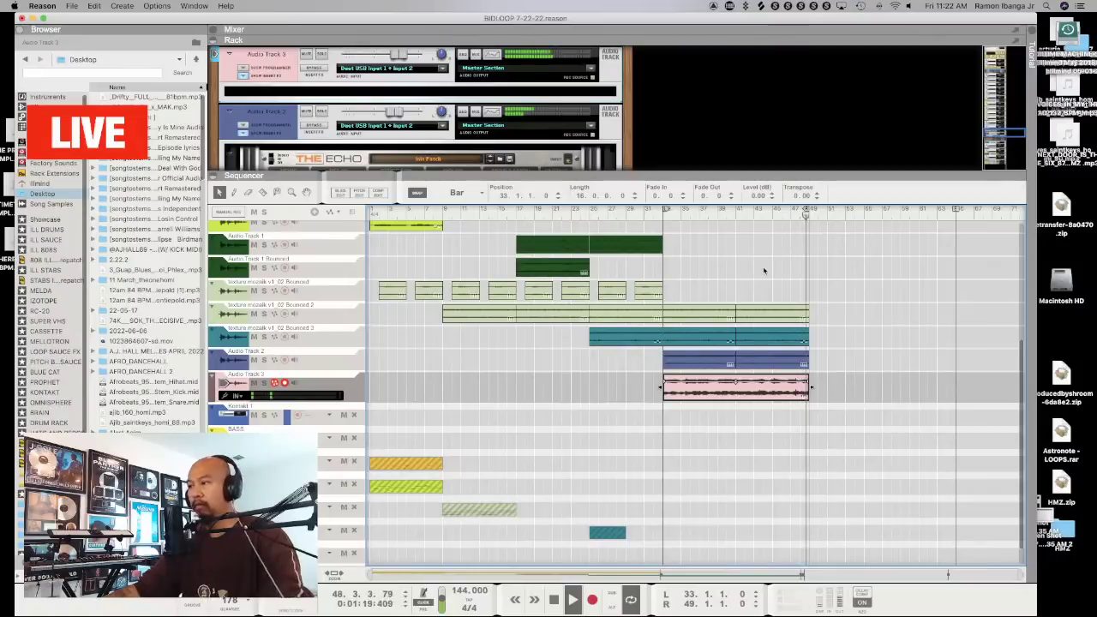
click(614, 391)
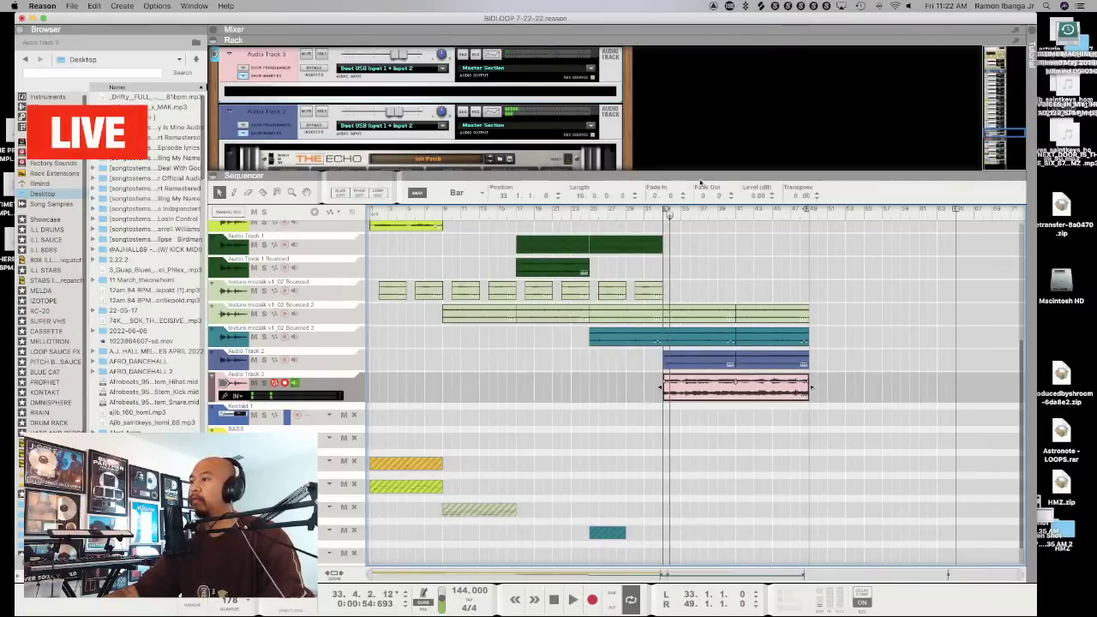
drag(720, 198, 703, 199)
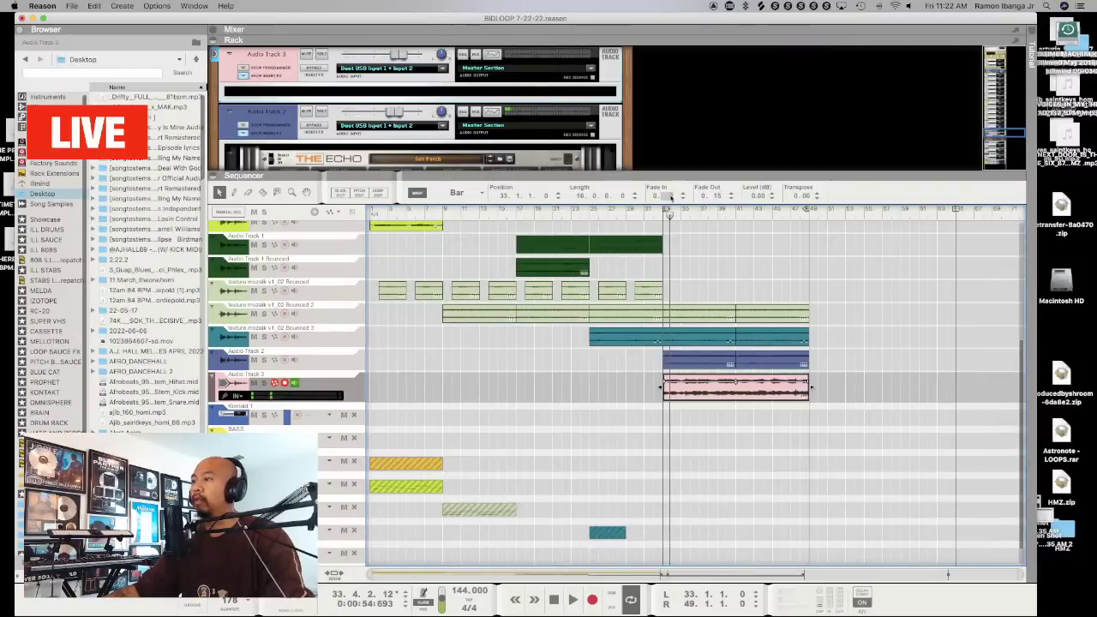
click(671, 188)
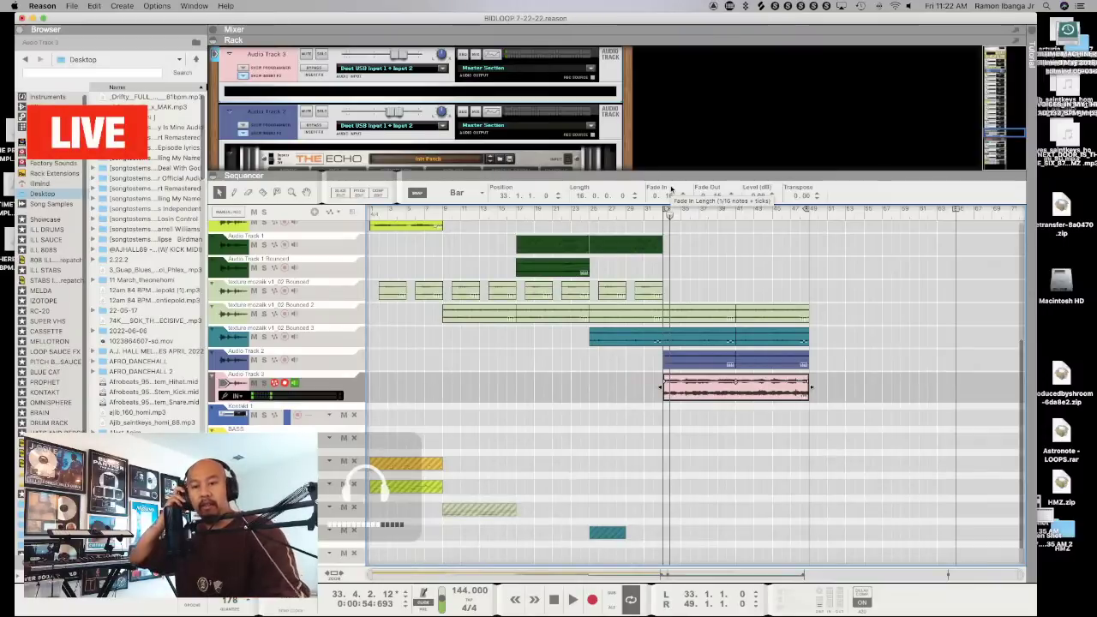
Play the bar 33 to 49 loop and check the first Audio Track 2 clip against the new recording
key(KP_0)
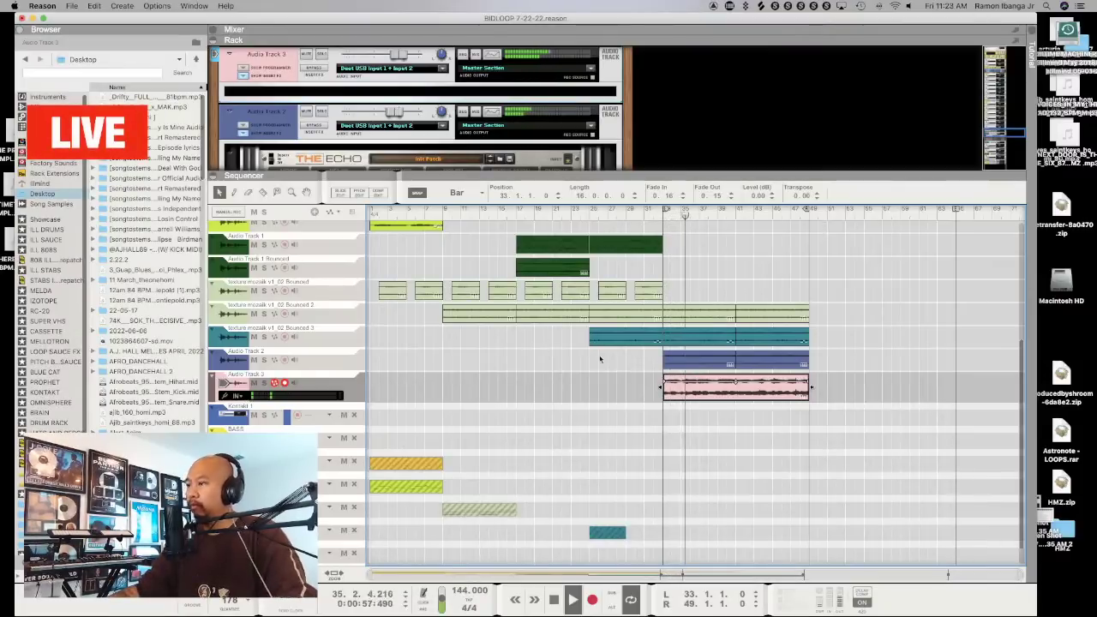
click(644, 356)
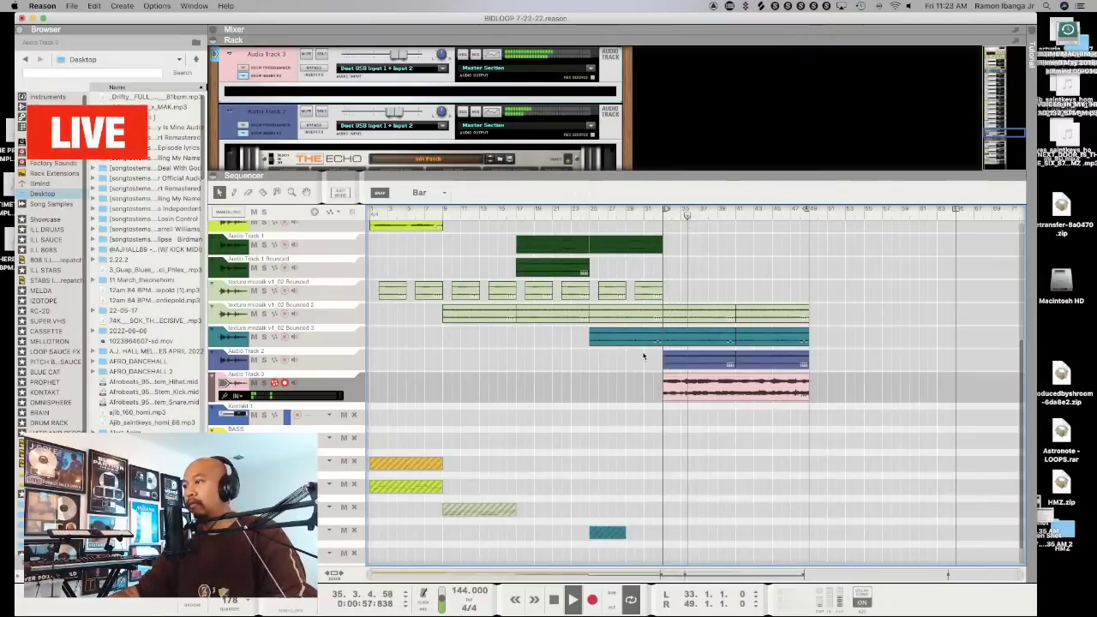
click(698, 360)
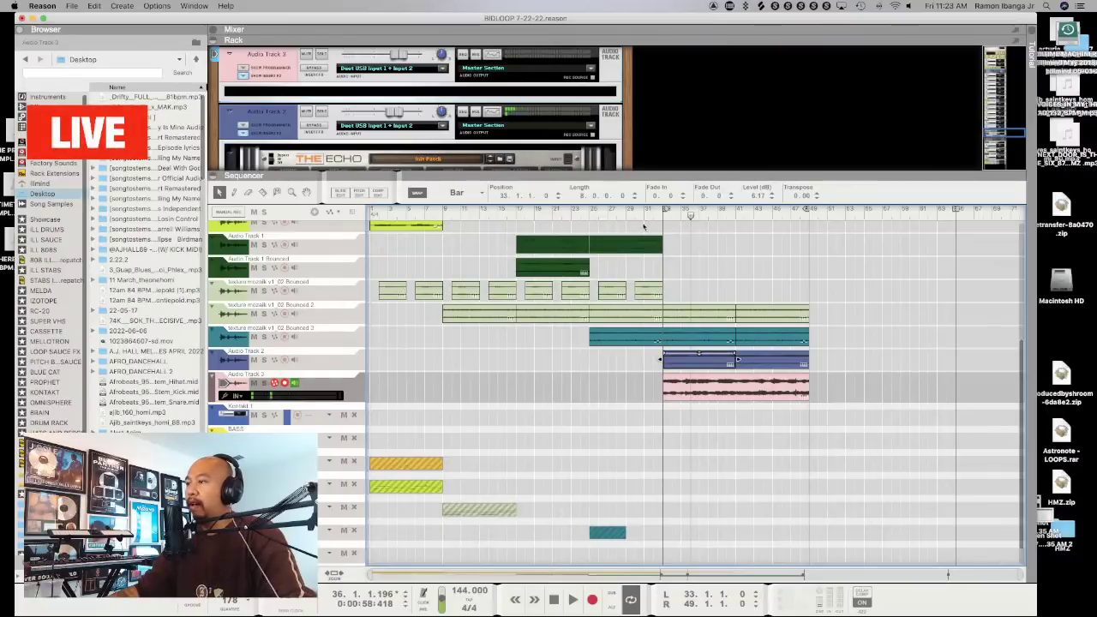
key(space)
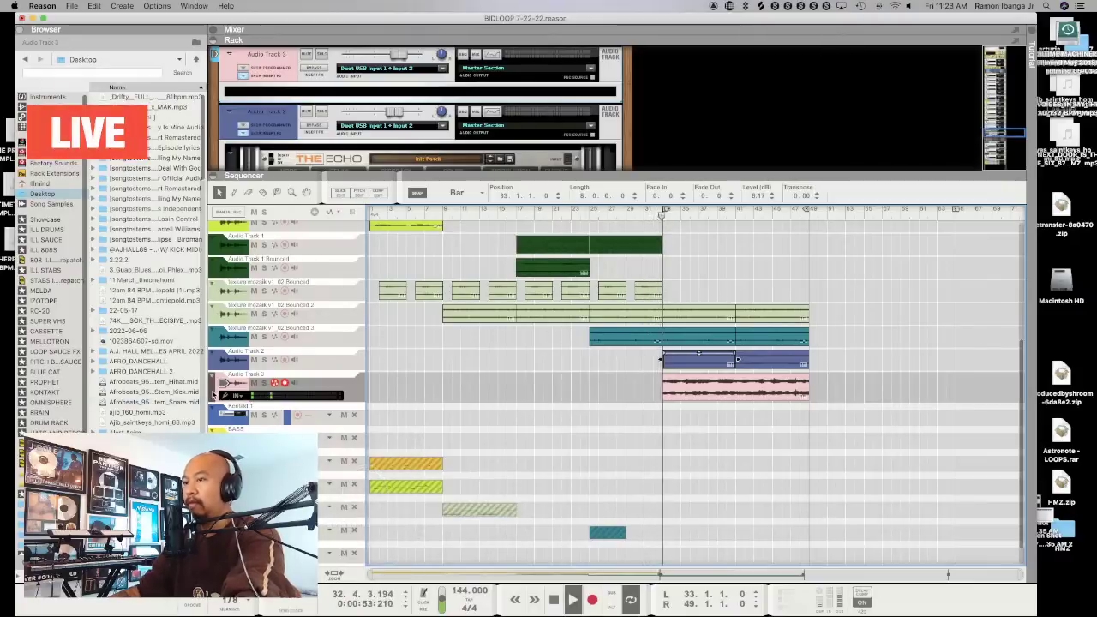
Lower the level of Audio Track 3 slightly in the rack while the loop plays
click(405, 212)
drag(409, 56, 401, 57)
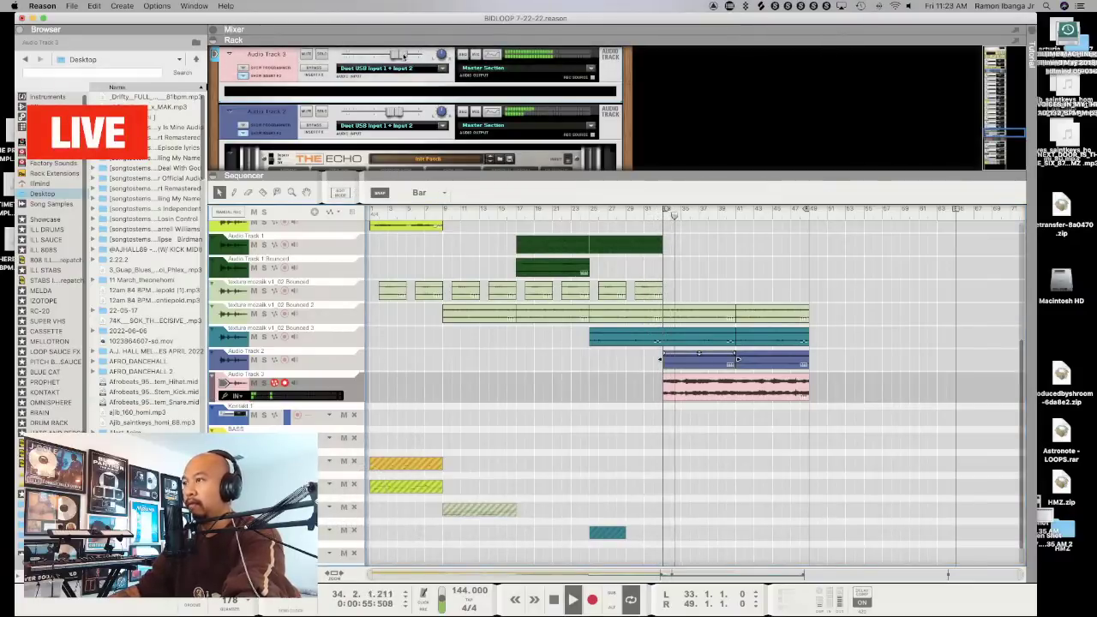
mouse_move(400, 56)
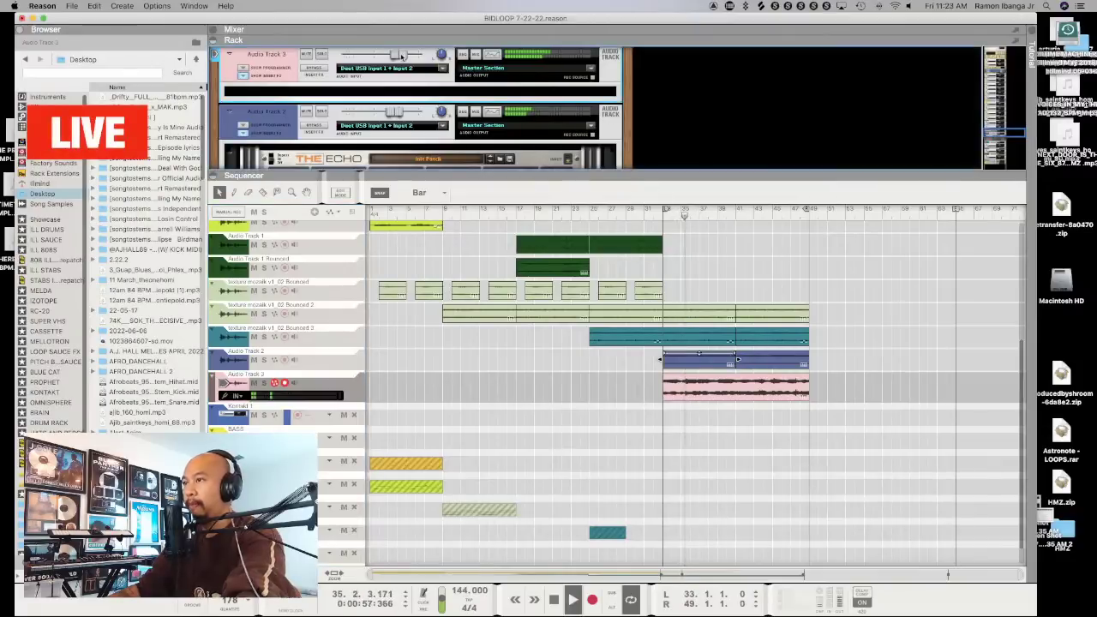
key(XF86AudioLowerVolume)
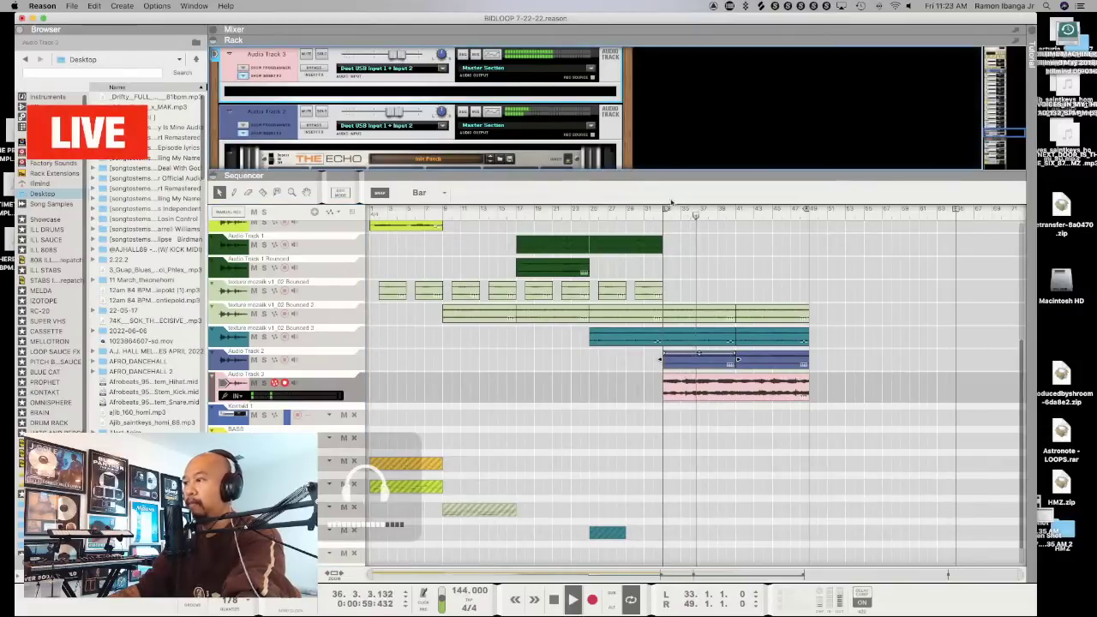
Select Audio Track 2 and adjust its pan in the rack during playback
click(215, 364)
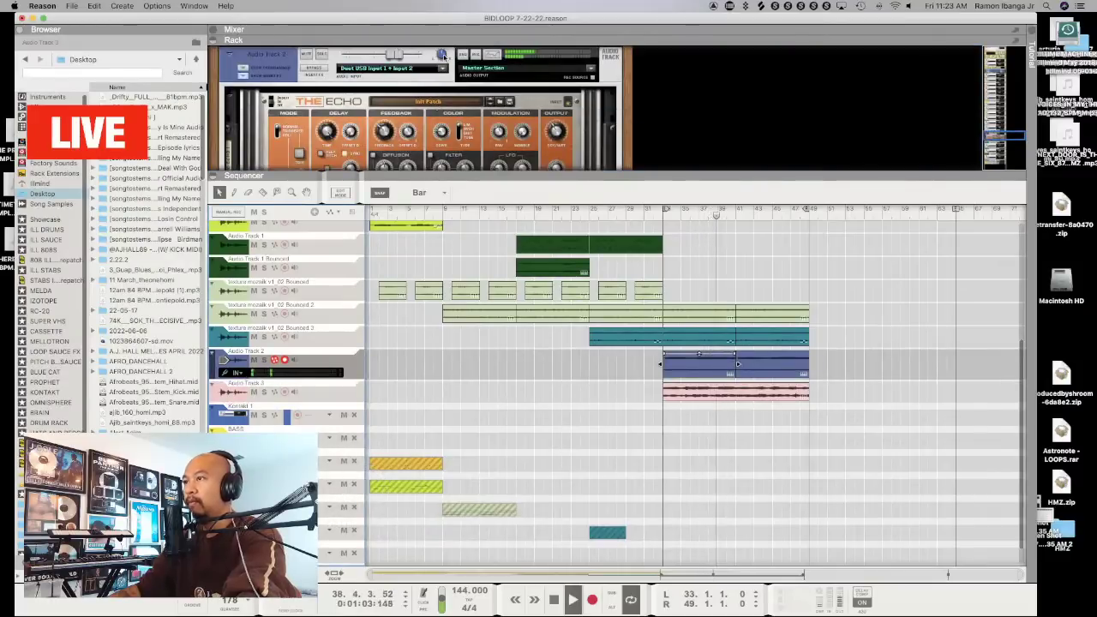
mouse_move(447, 45)
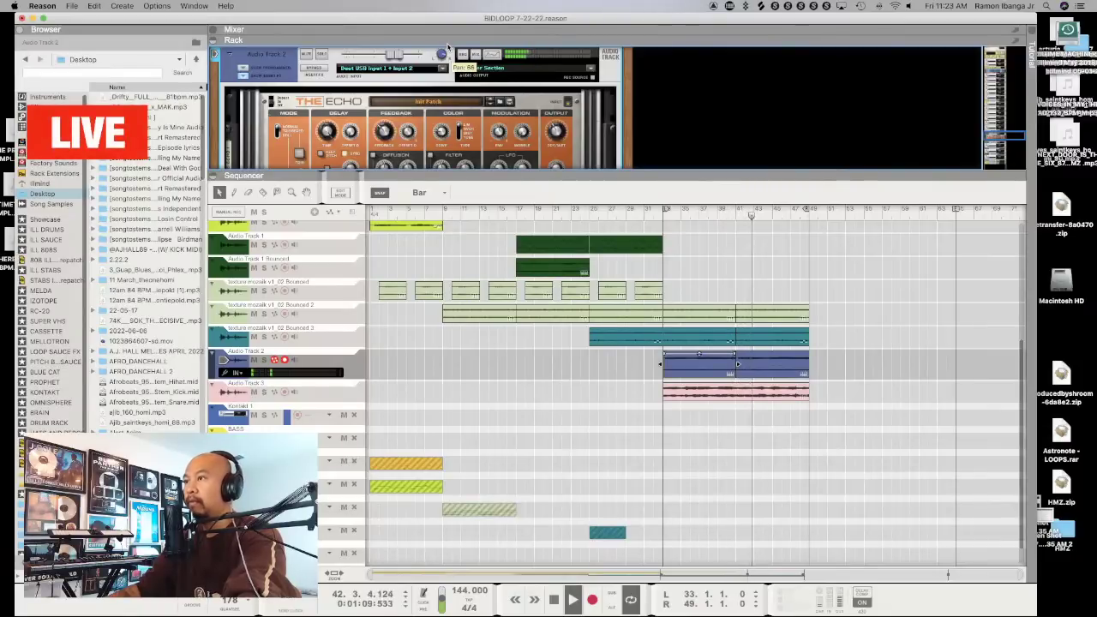
key(XF86AudioRaiseVolume)
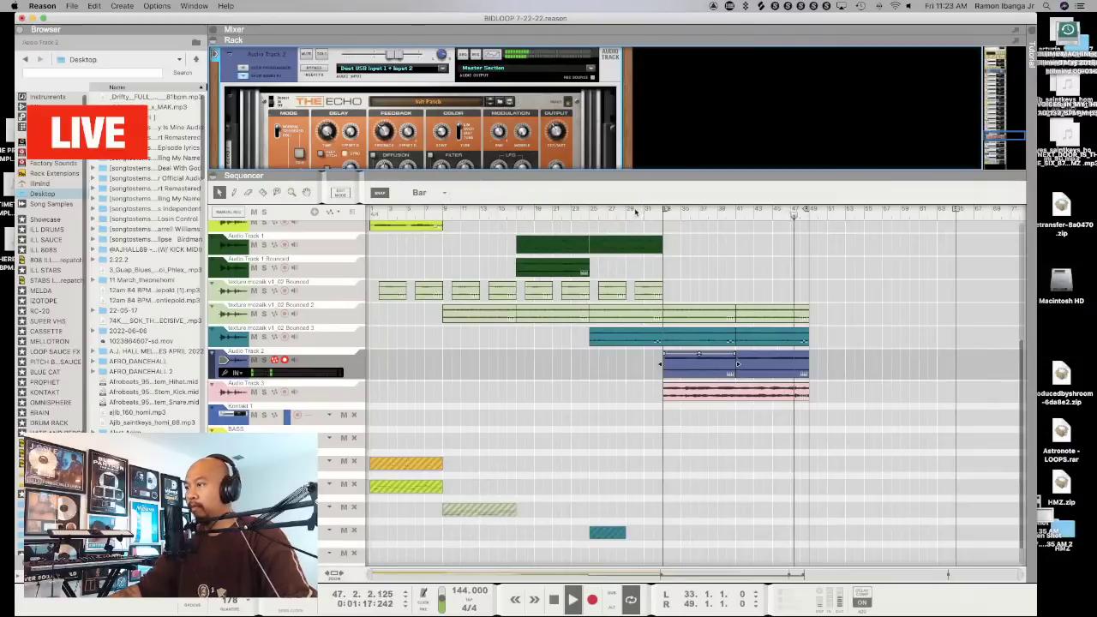
Play from about bar 29, select Audio Track 3, and set its level to -1.01 dB
click(624, 215)
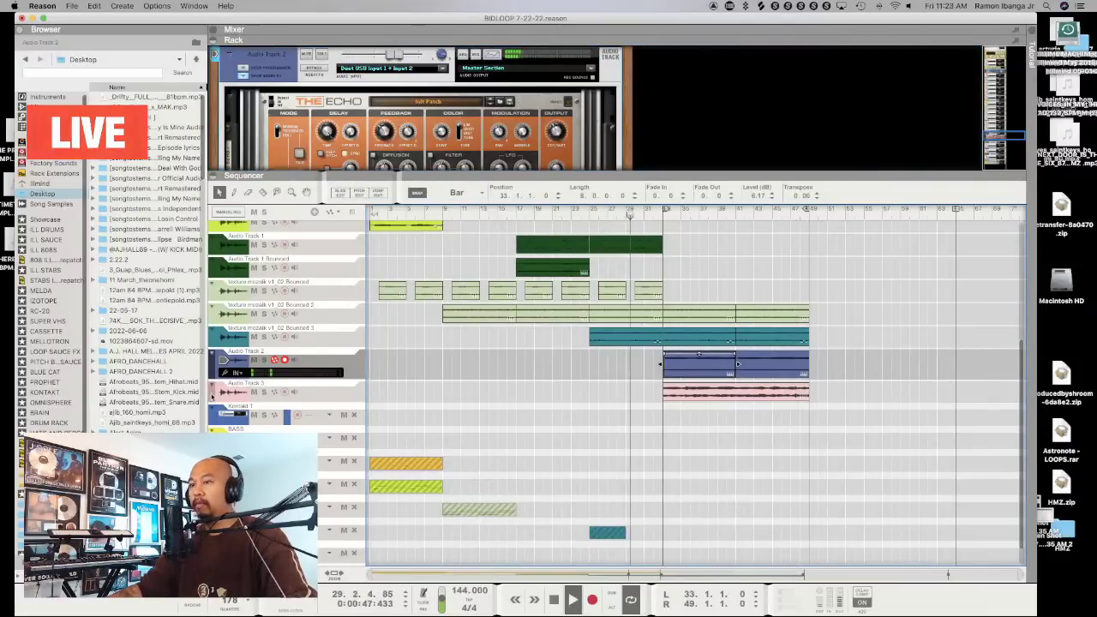
click(213, 396)
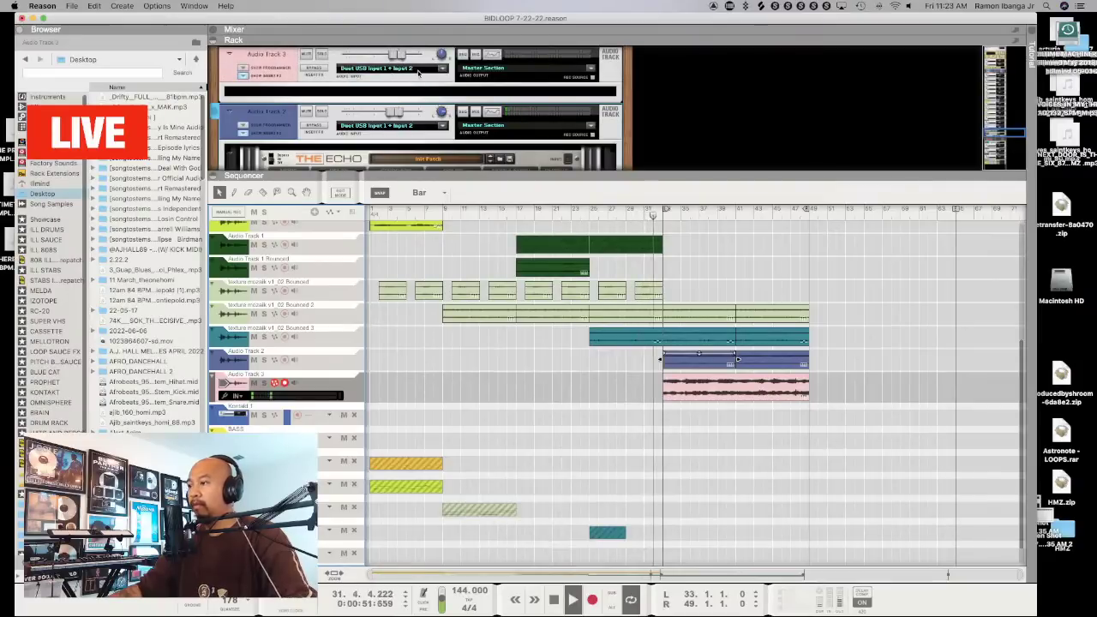
click(398, 55)
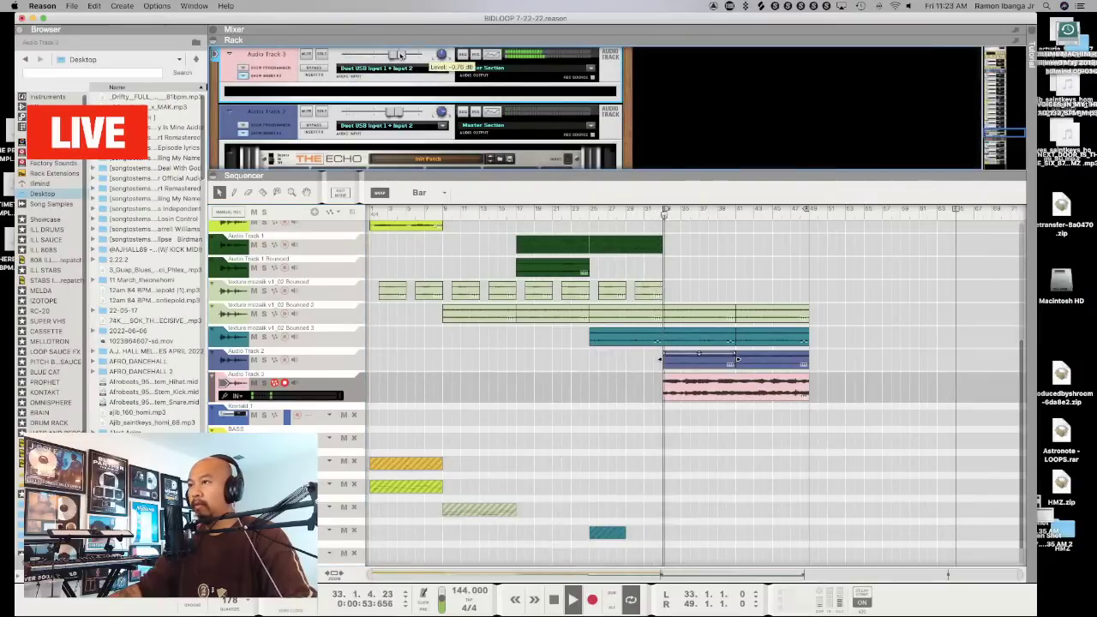
drag(399, 55, 398, 55)
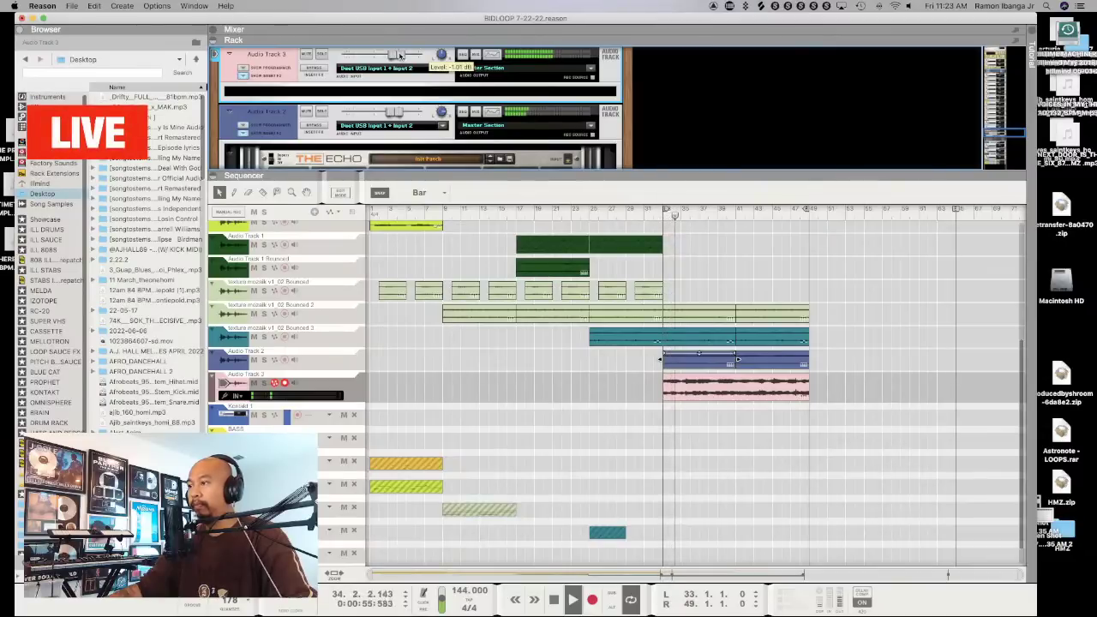
Repeat the short texture mozaik v1_02 Bounced clips across bars 33 to 49
drag(665, 257, 757, 297)
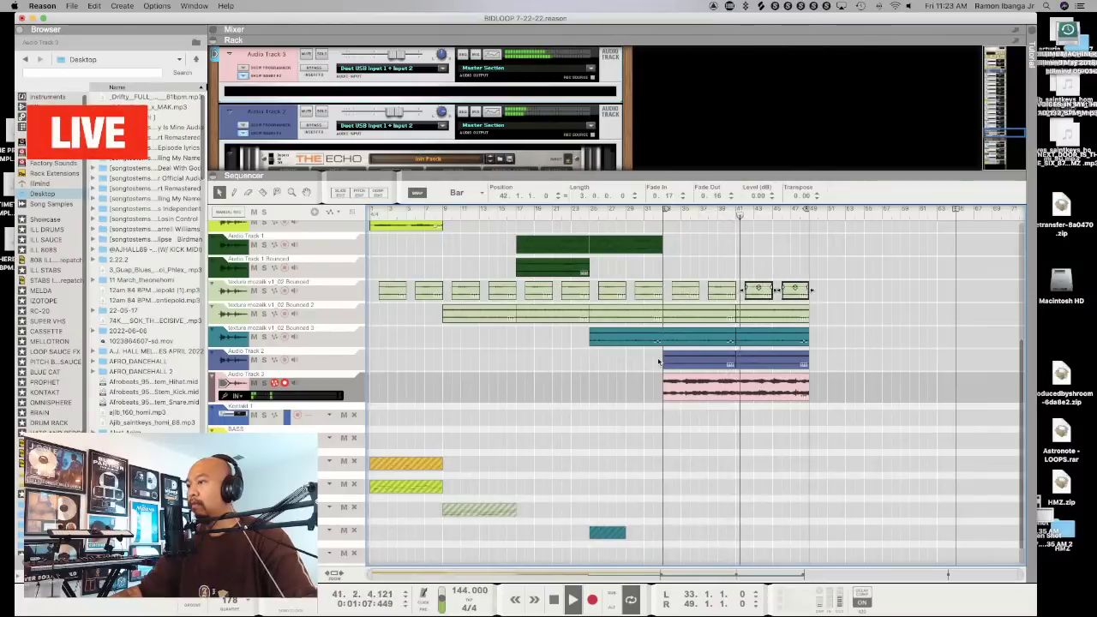
Play from bar 30 and copy the CASETTE STABS Bounced 2 clip at bar 33 to bar 41
scroll(667, 350, up, 3)
scroll(667, 350, up, 4)
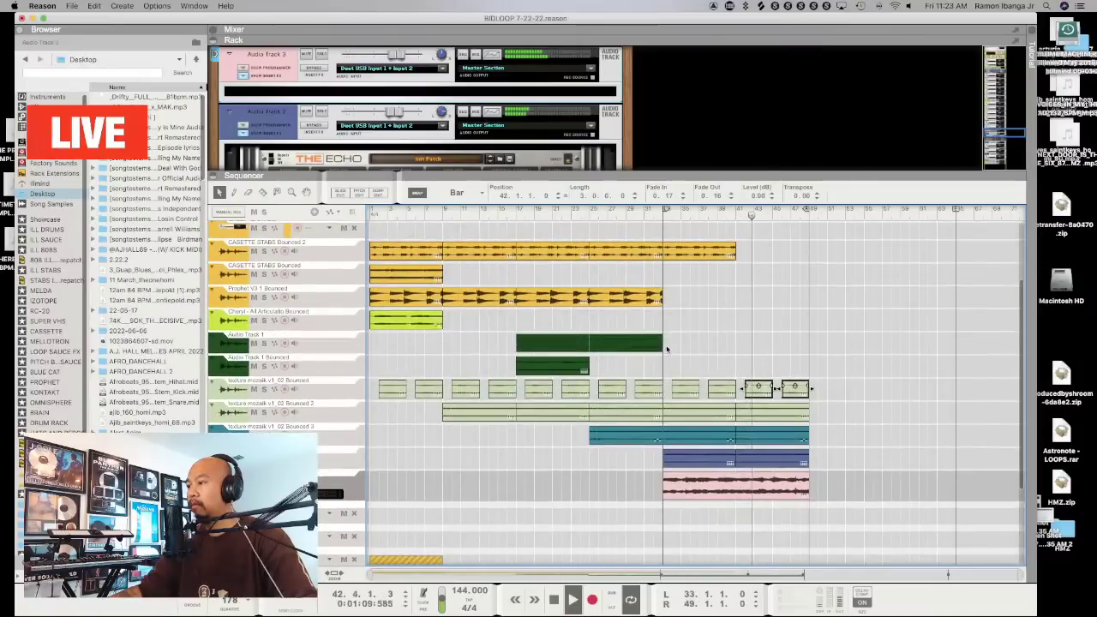
scroll(687, 283, up, 1)
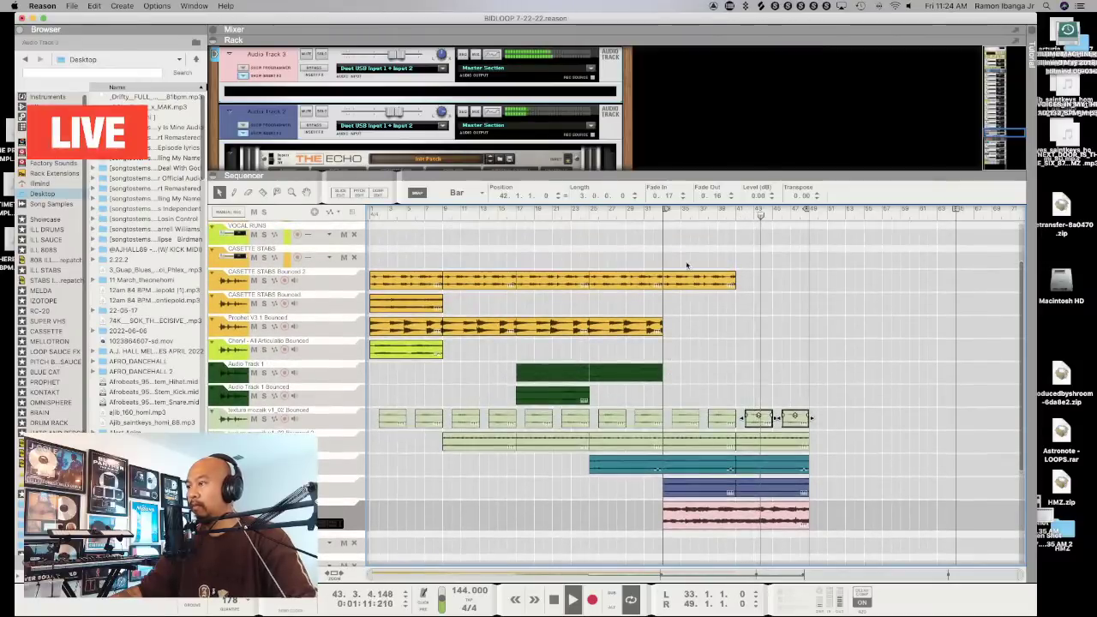
click(636, 212)
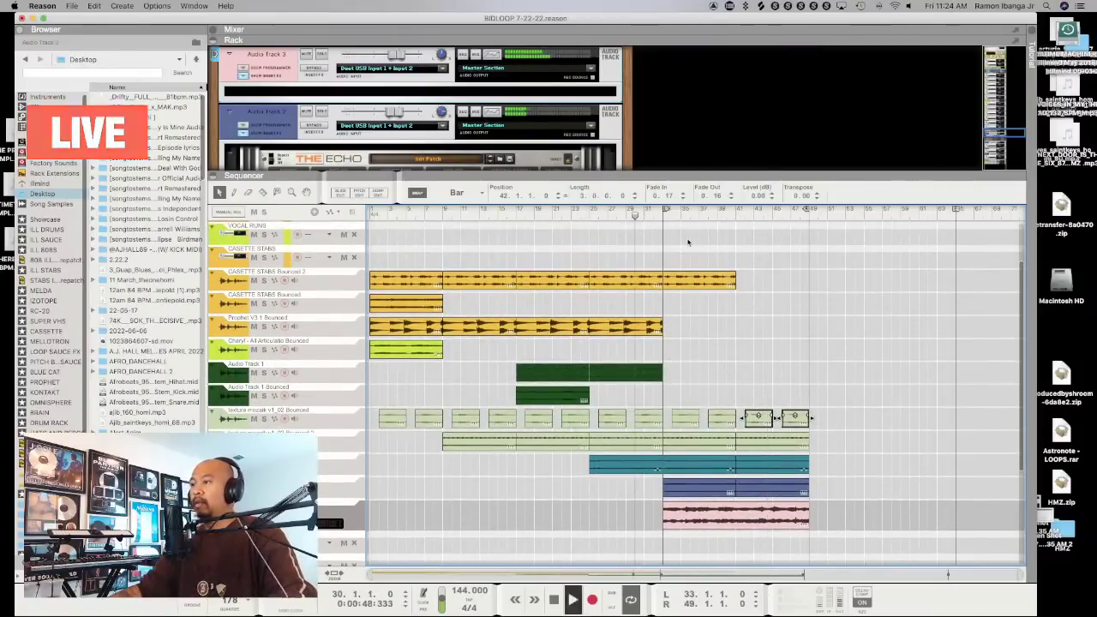
click(680, 283)
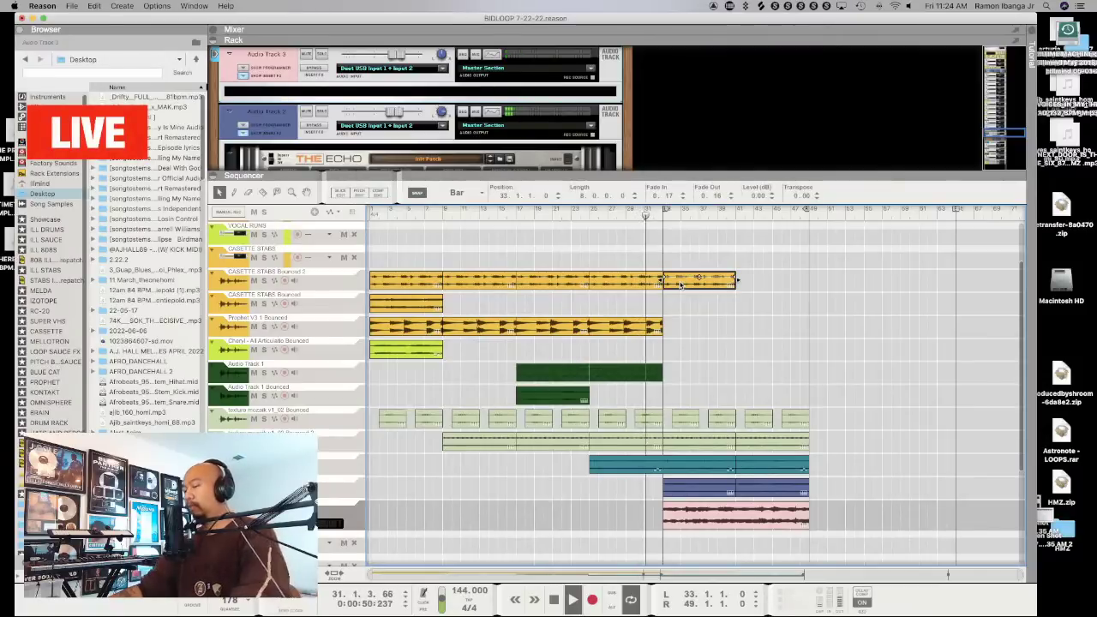
drag(680, 284, 759, 284)
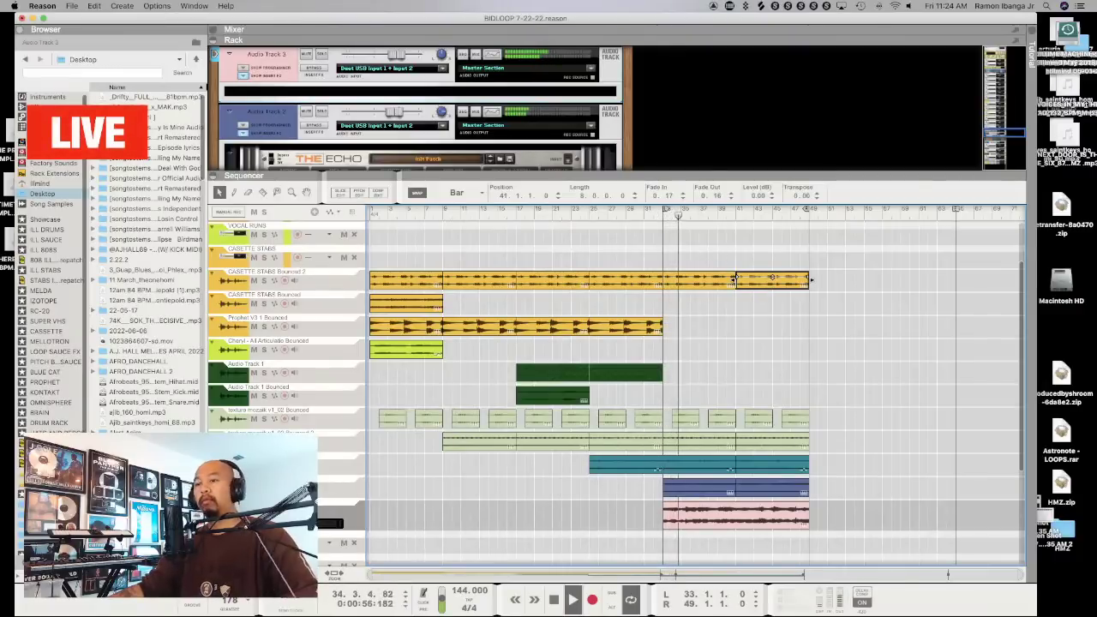
Replace the texture mozaik v1_02 Bounced 2 clips from bar 33 to 49 with a copy of that track's clip at bar 9
click(691, 372)
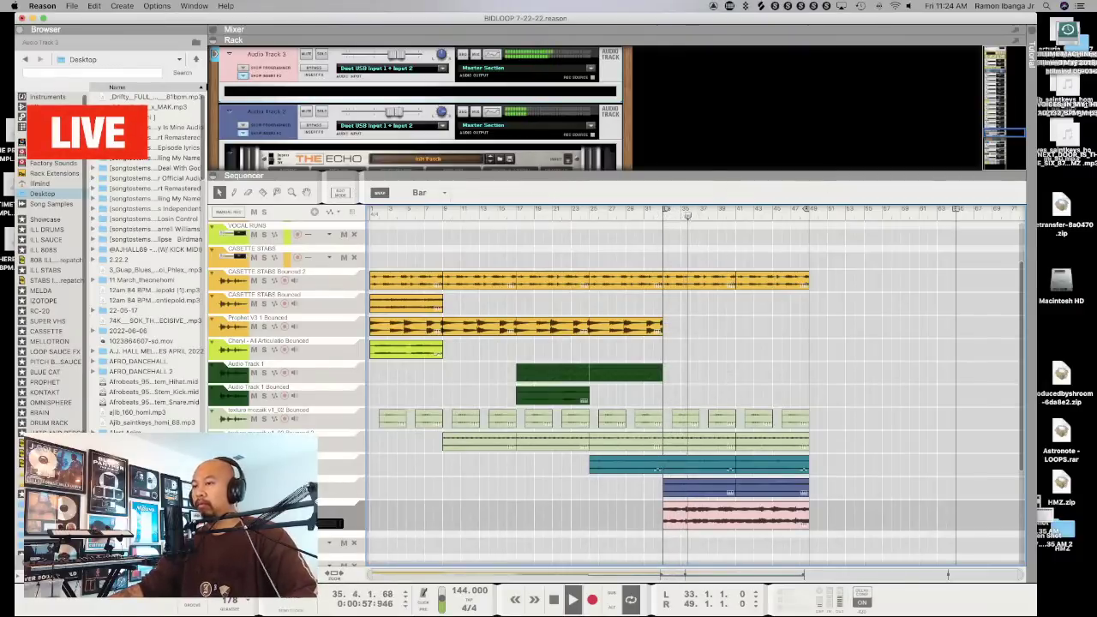
click(442, 212)
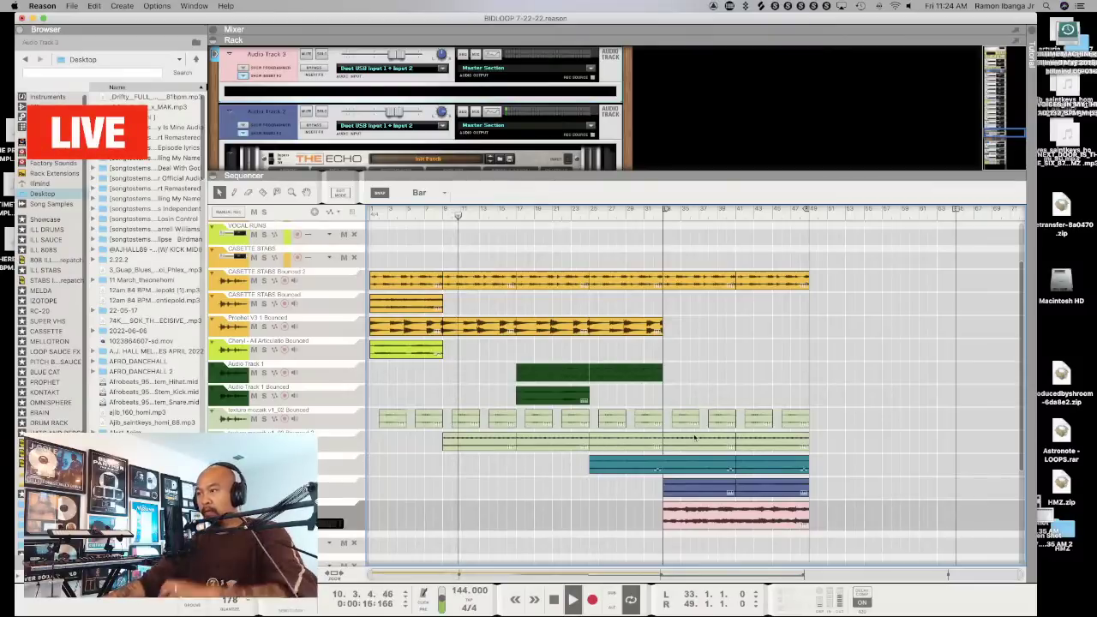
click(694, 444)
key(Delete)
click(769, 444)
key(Delete)
click(482, 444)
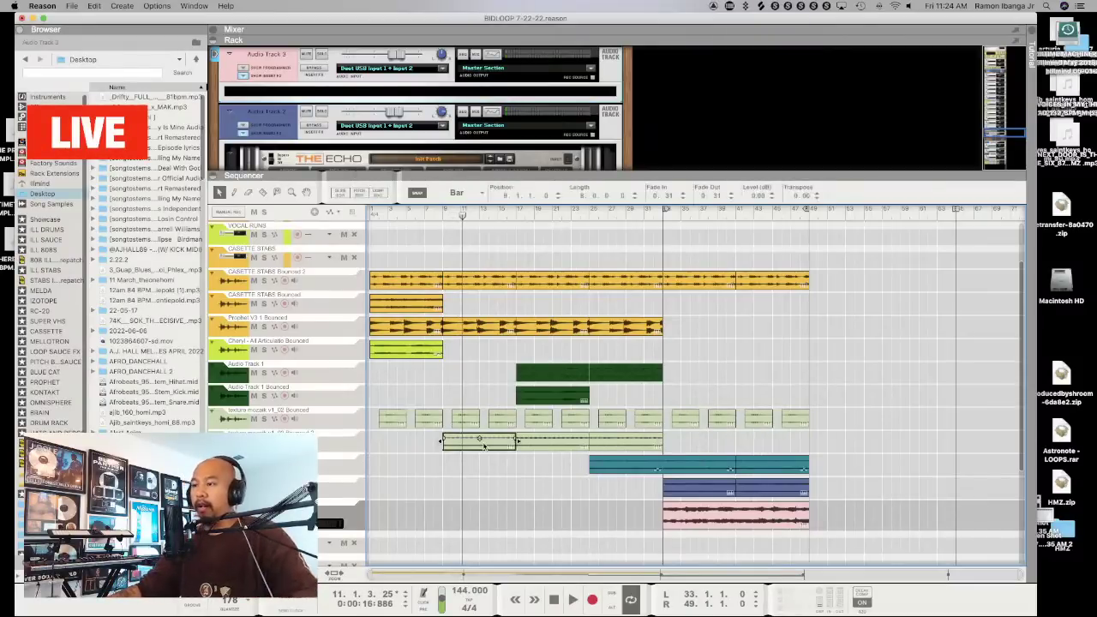
drag(483, 446, 698, 441)
Play the arrangement from about bar 31, set the left loop locator to bar 41, and preview the loop from there
click(644, 210)
key(space)
click(715, 354)
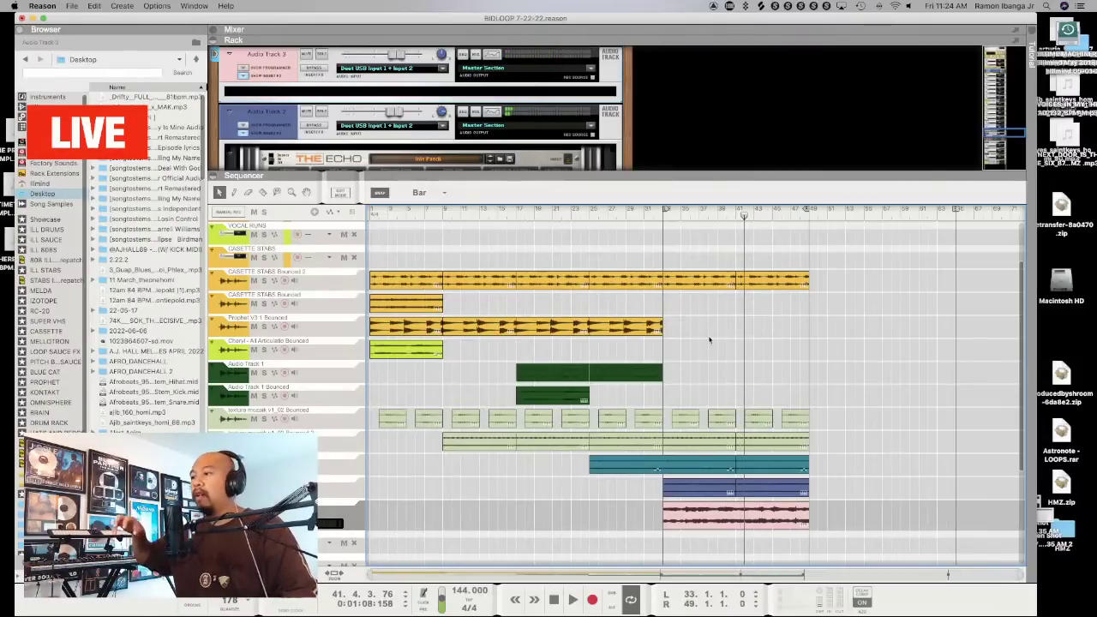
alt+click(735, 210)
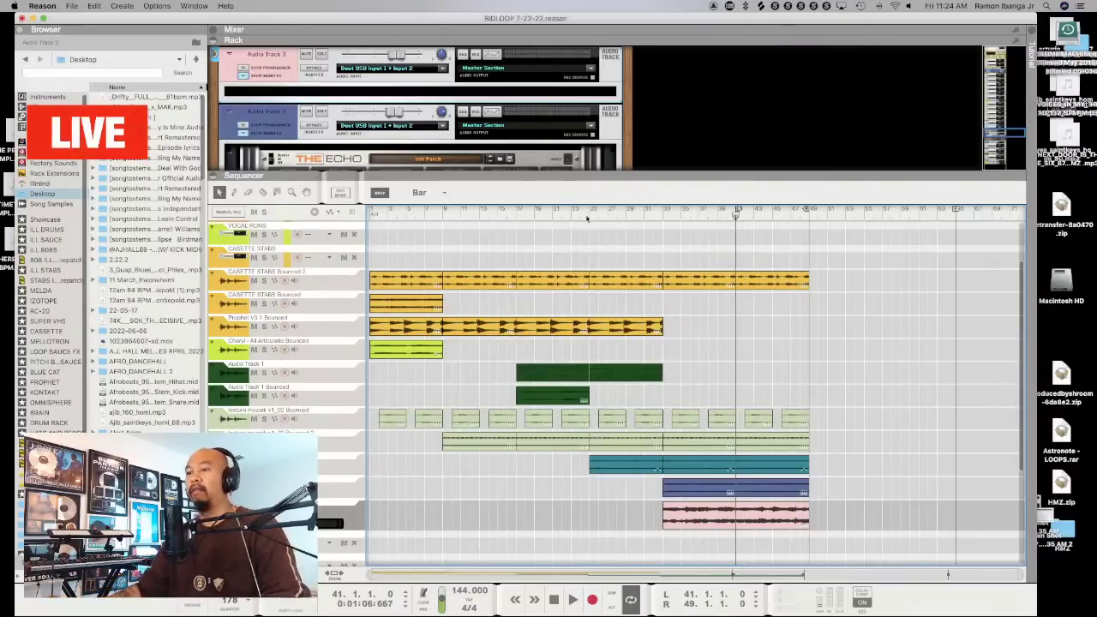
key(space)
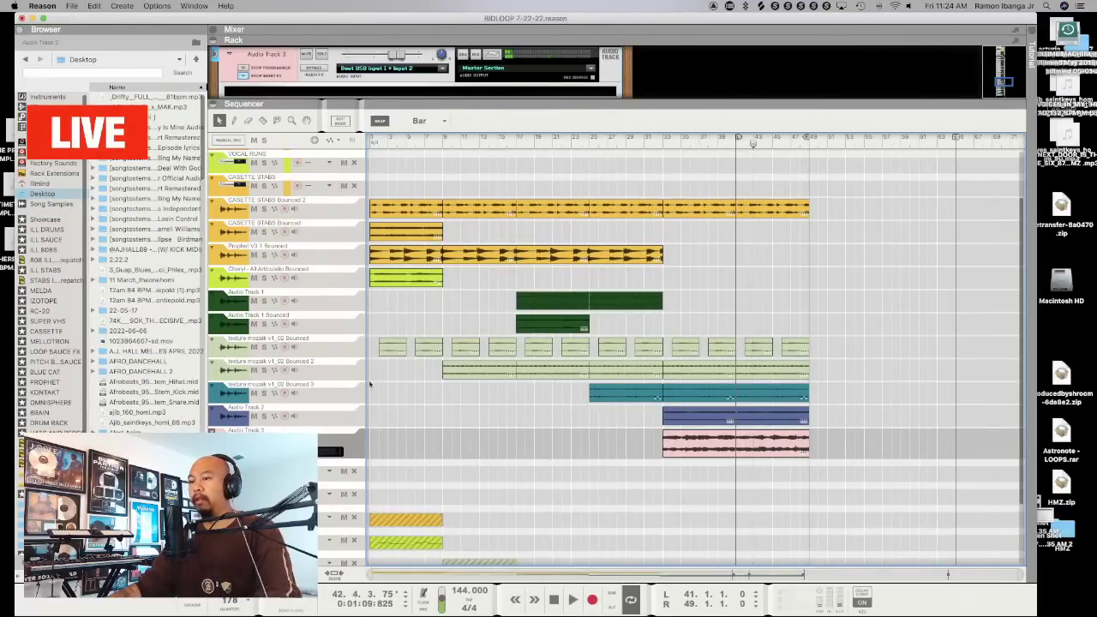
Create Audio Track 4 below Audio Track 3 and switch its audio input to stereo Duet USB Input 1 + Input 2
scroll(465, 479, down, 3)
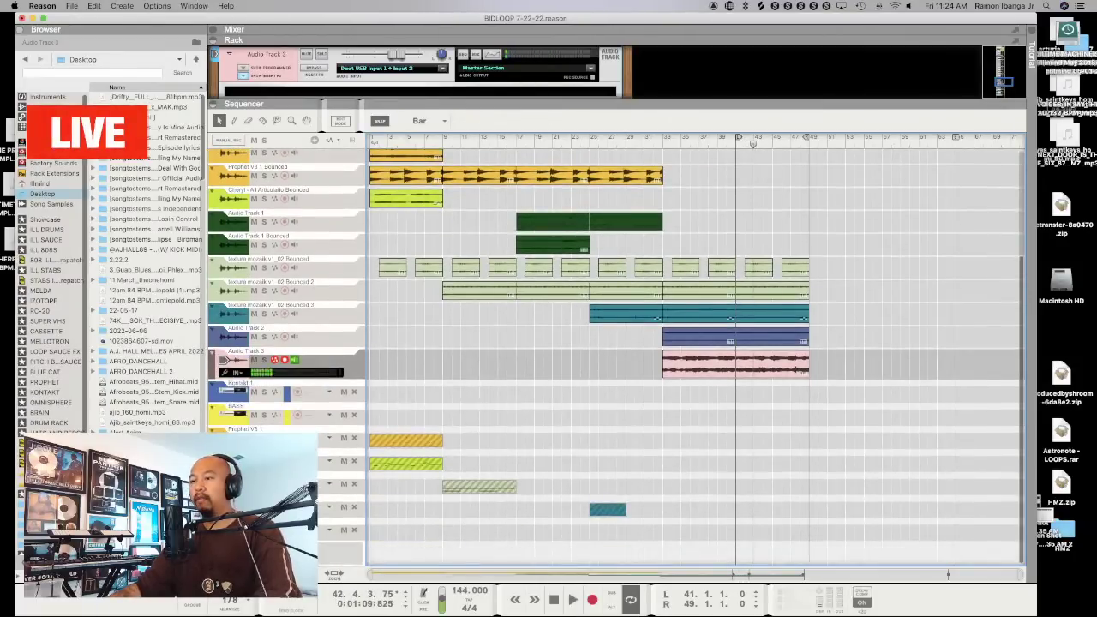
click(449, 449)
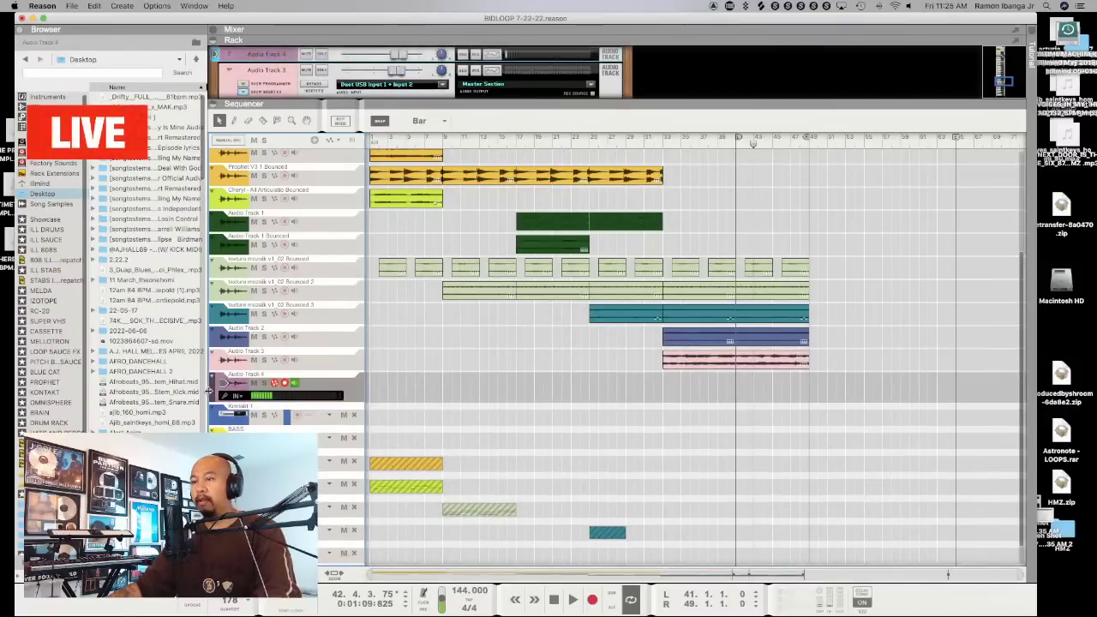
mouse_move(397, 54)
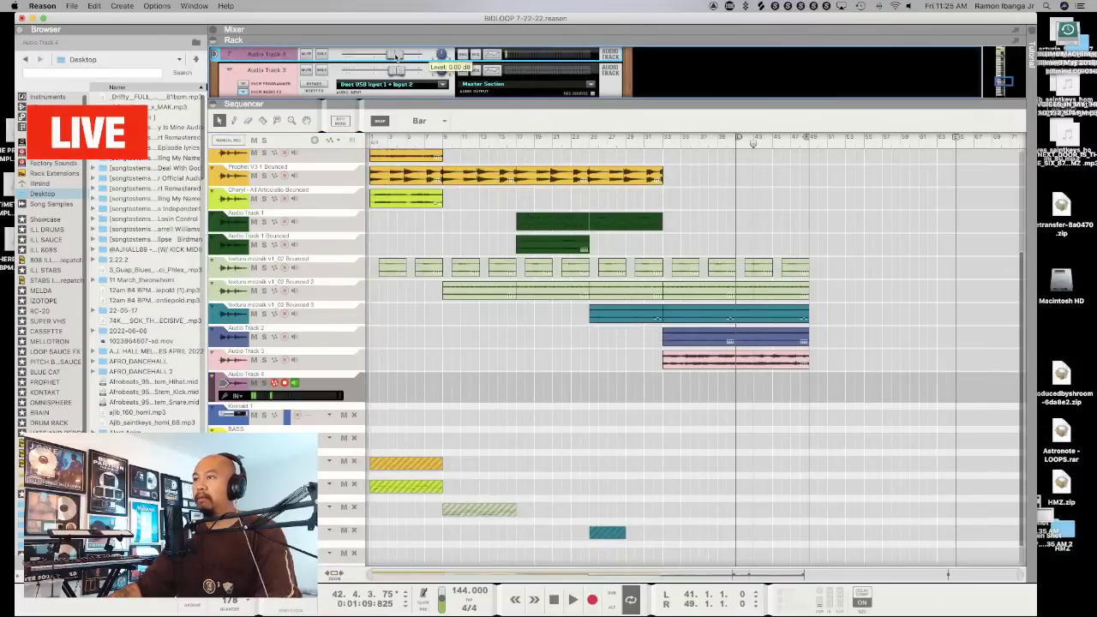
click(229, 56)
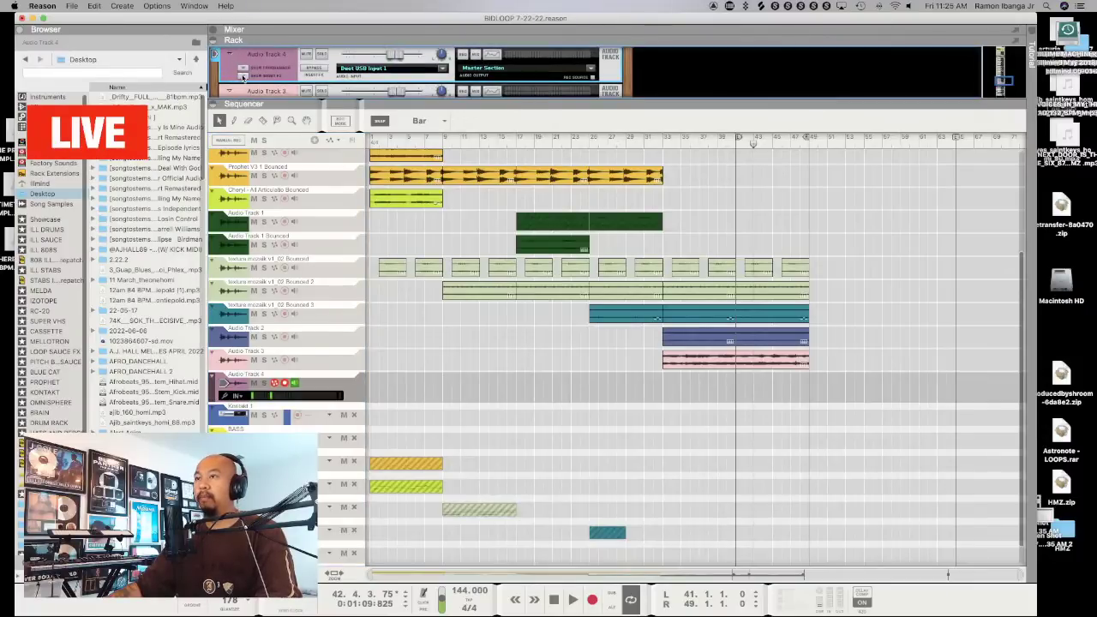
click(435, 69)
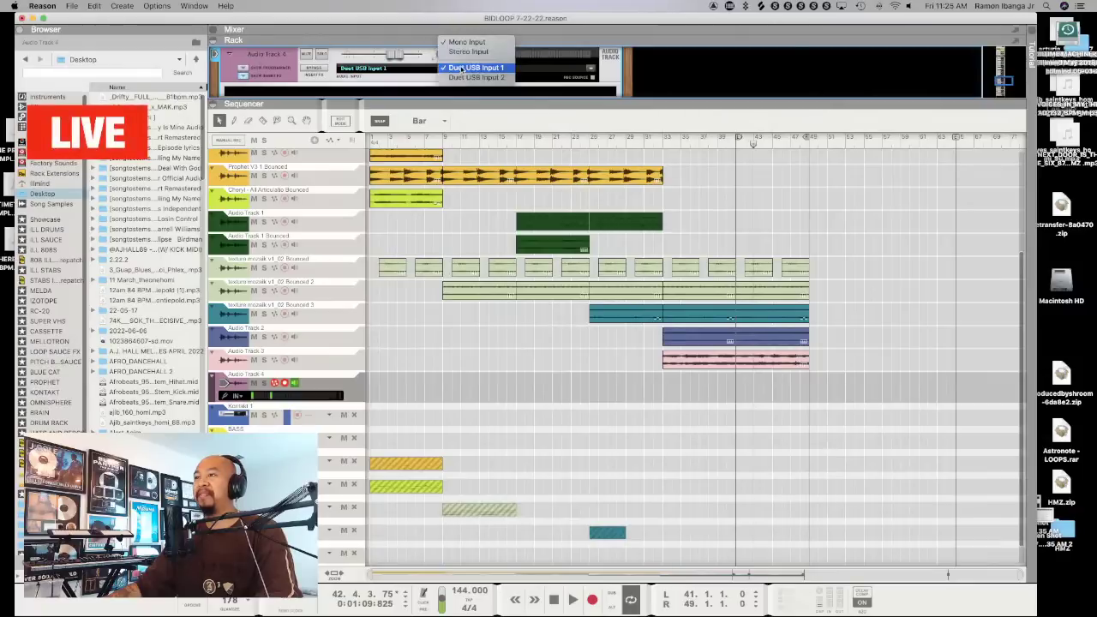
click(469, 56)
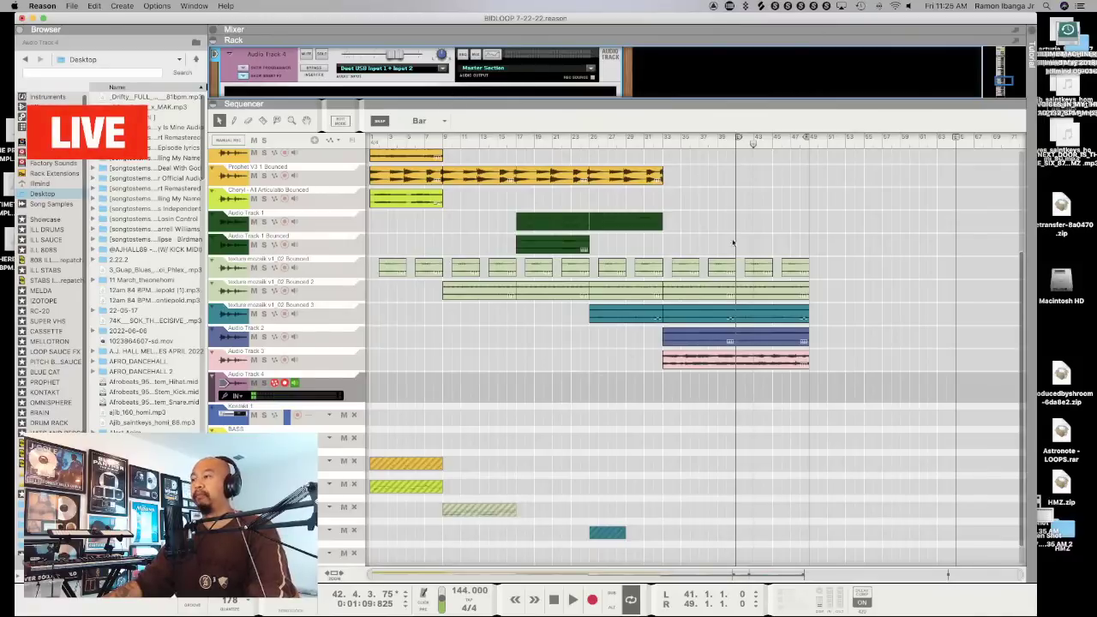
Rehearse over the loop and record a live part on Audio Track 4 between bars 41 and 49
key(space)
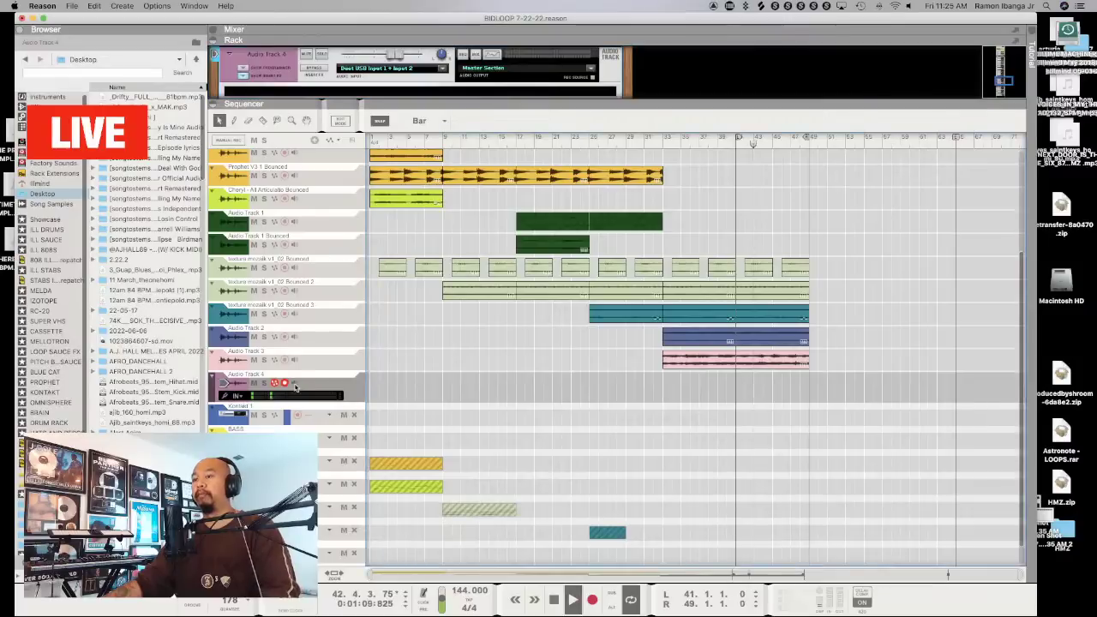
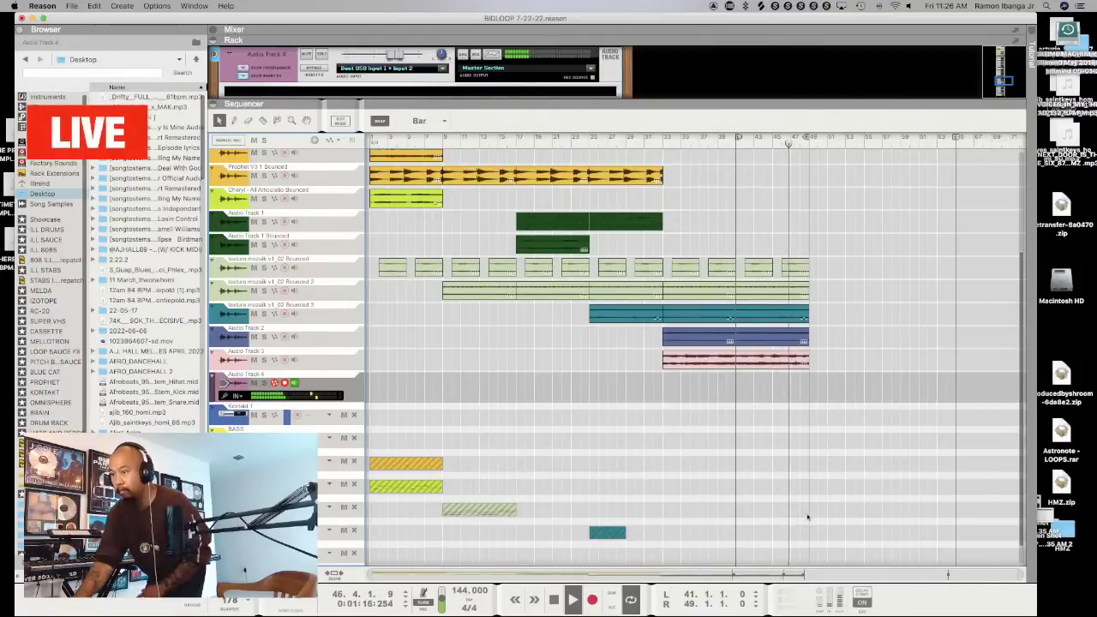
click(592, 599)
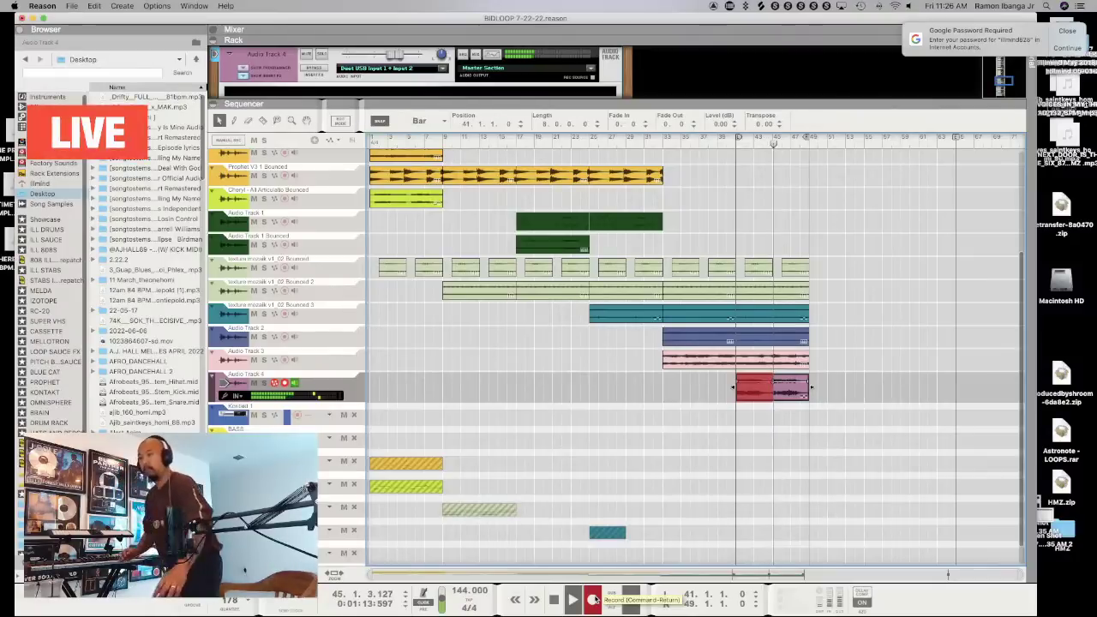
key(space)
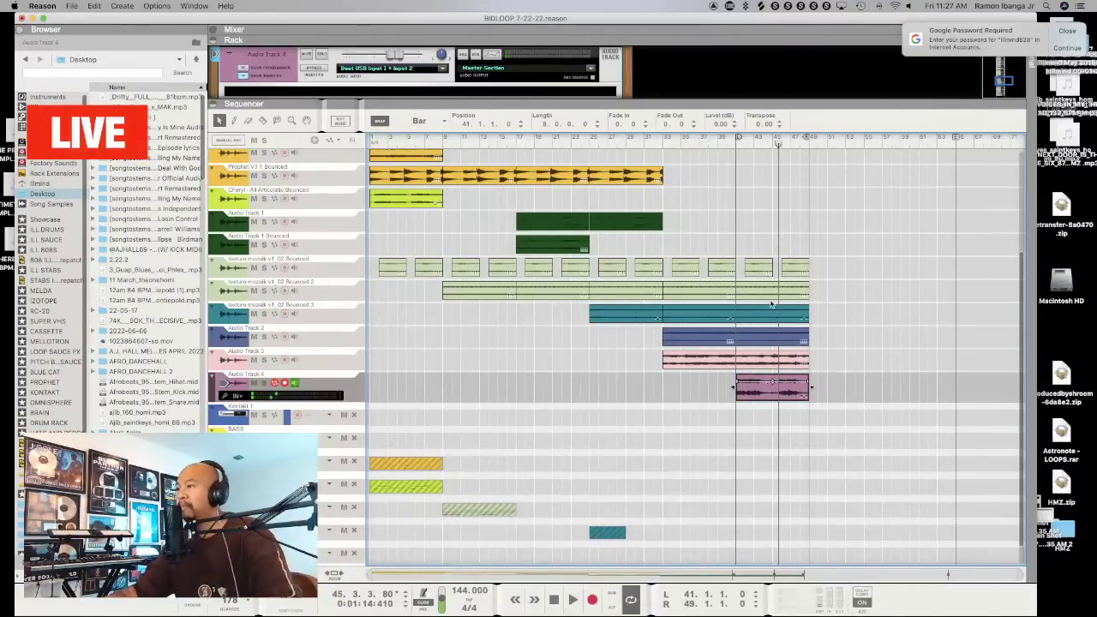
Play back the new Audio Track 4 recording and split its clip at bar 45 with the Razor tool
key(space)
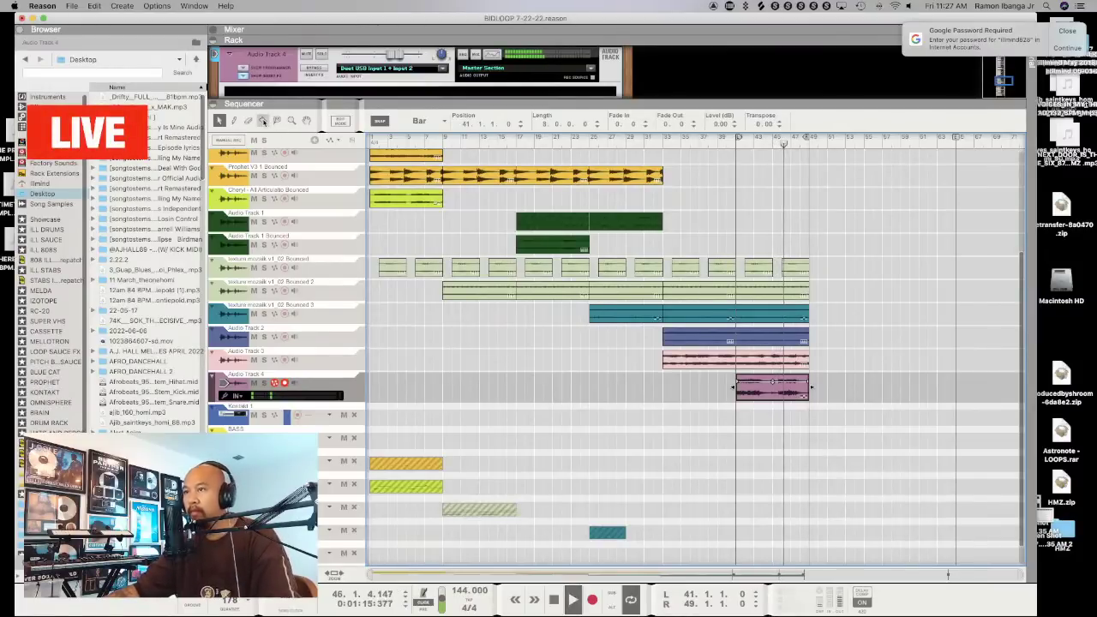
key(r)
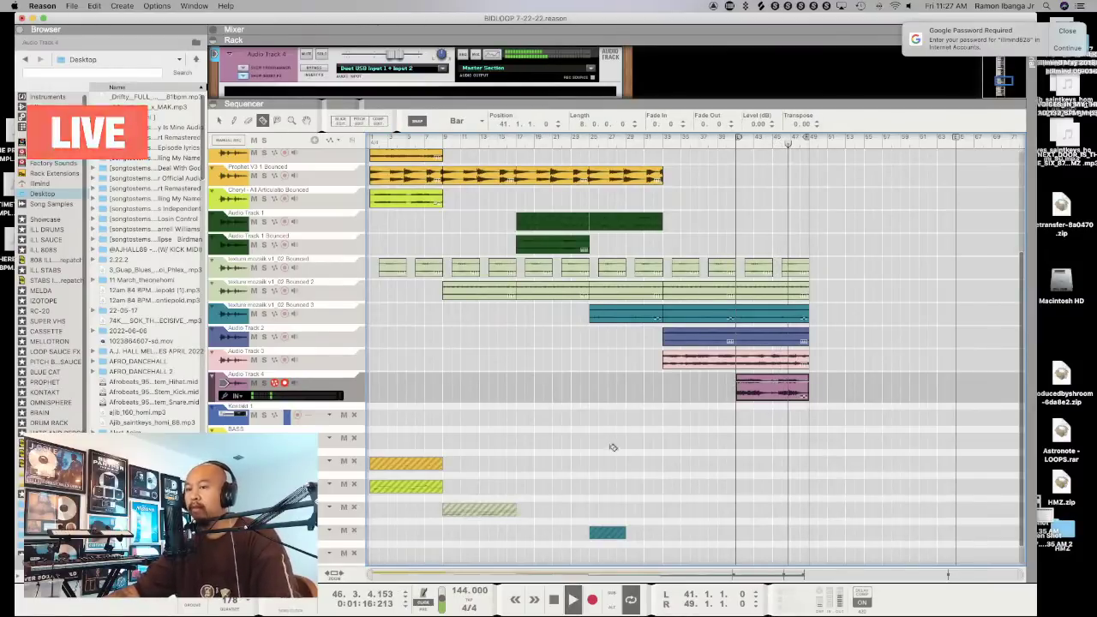
click(776, 383)
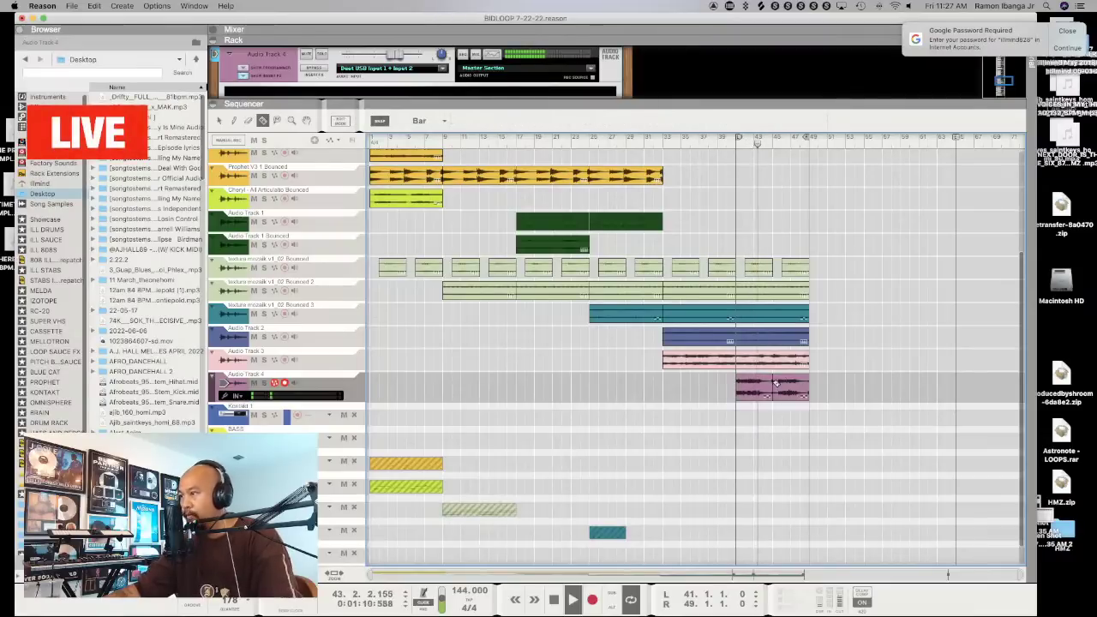
key(q)
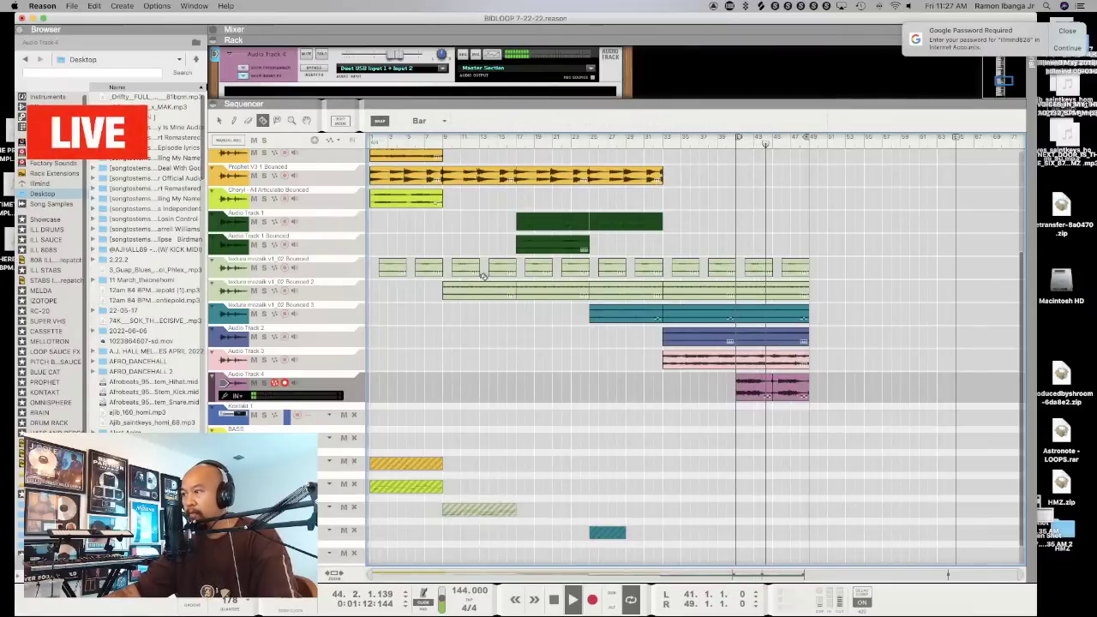
Delete the second half of the Audio Track 4 recording and copy the first half to bar 45
key(space)
click(791, 390)
key(Delete)
click(752, 390)
drag(752, 390, 790, 391)
Play the loop from bar 41 to review the two repeated Audio Track 4 clips
click(736, 145)
key(space)
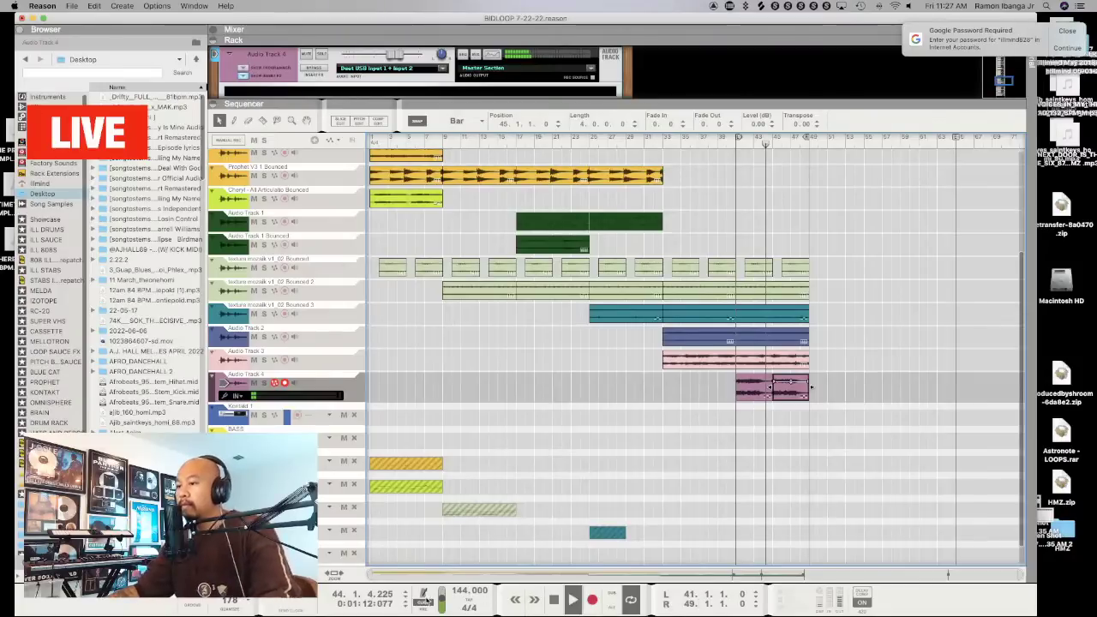
drag(702, 384, 840, 397)
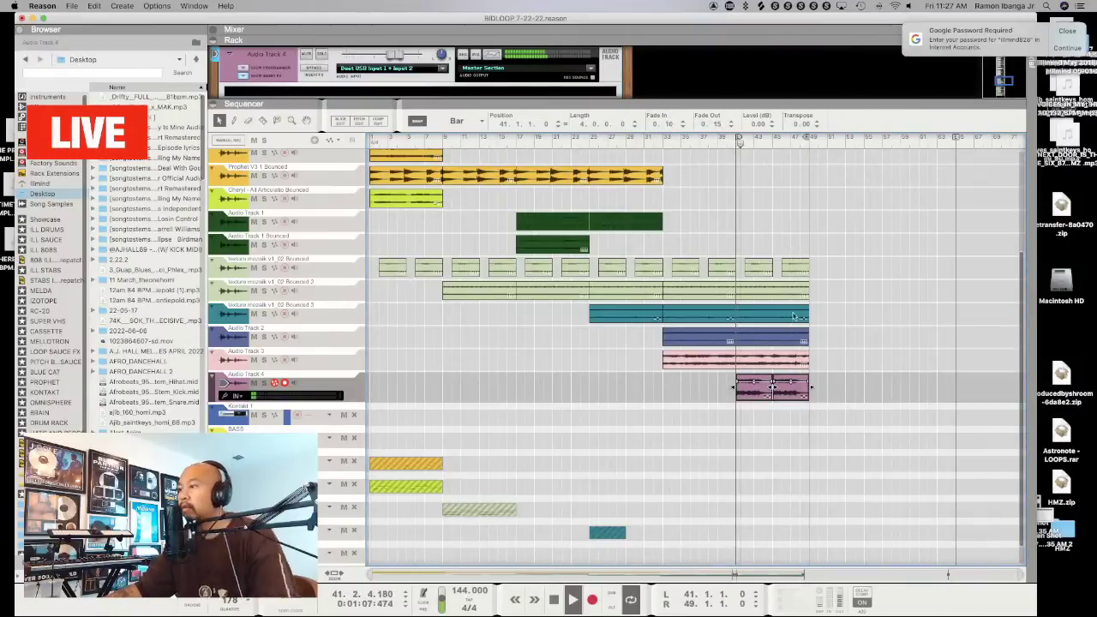
click(710, 386)
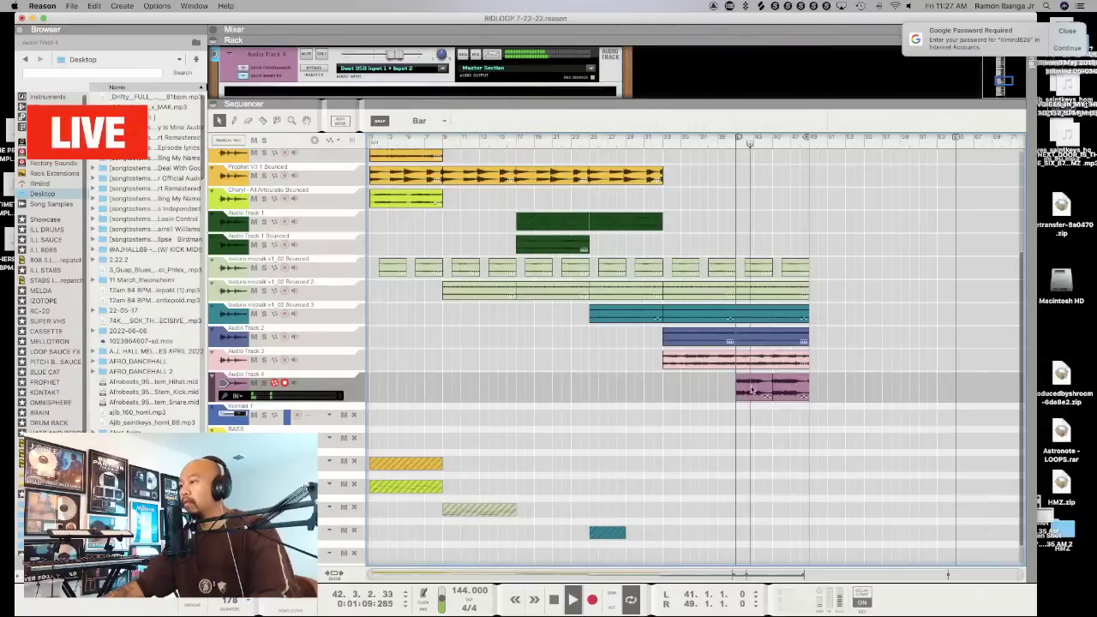
key(space)
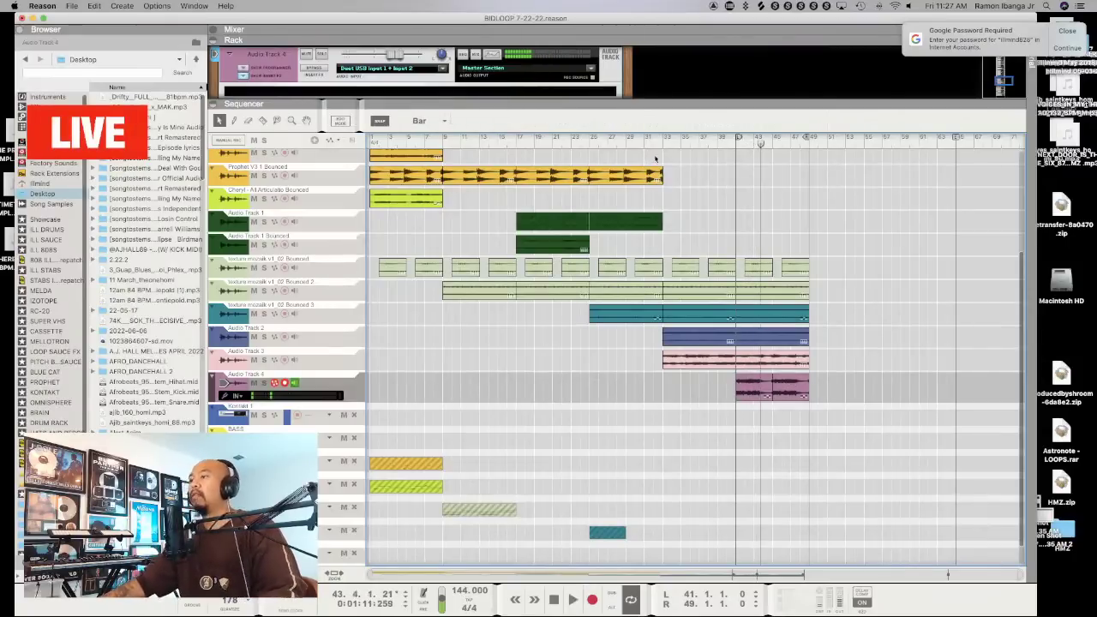
Enlarge the rack view and set Audio Track 4's level to -7.05 dB during loop playback
click(753, 393)
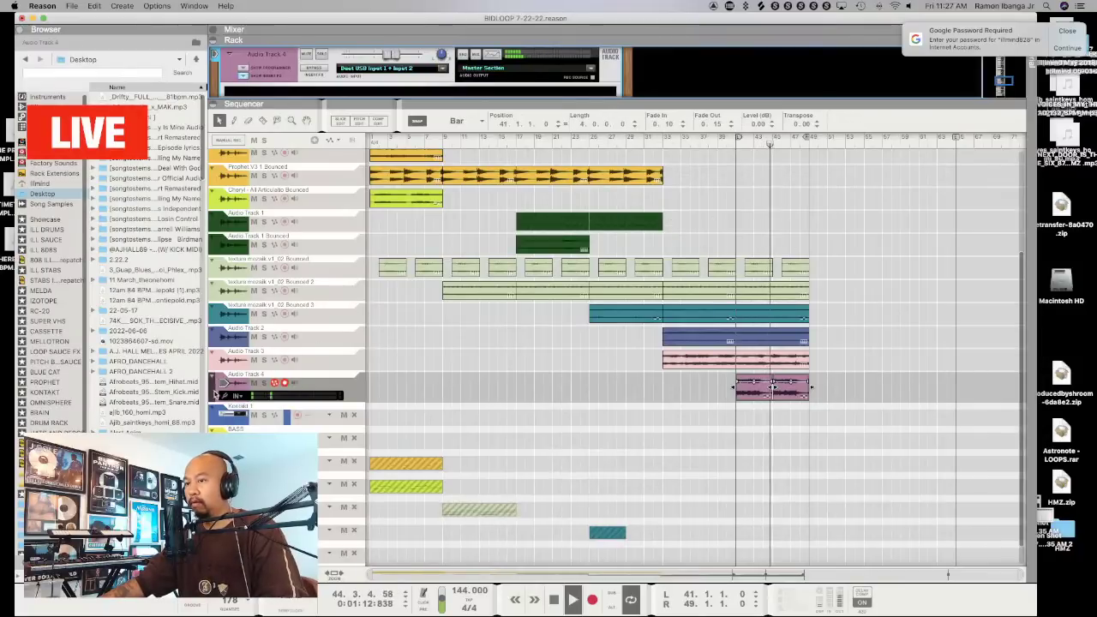
click(416, 139)
click(399, 92)
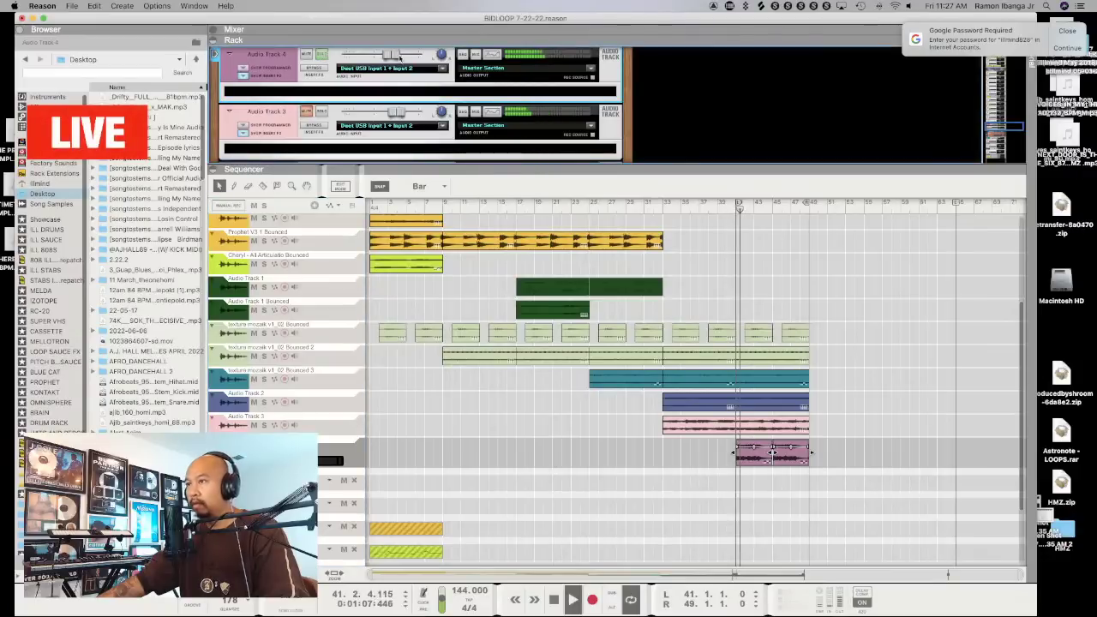
drag(393, 54, 388, 56)
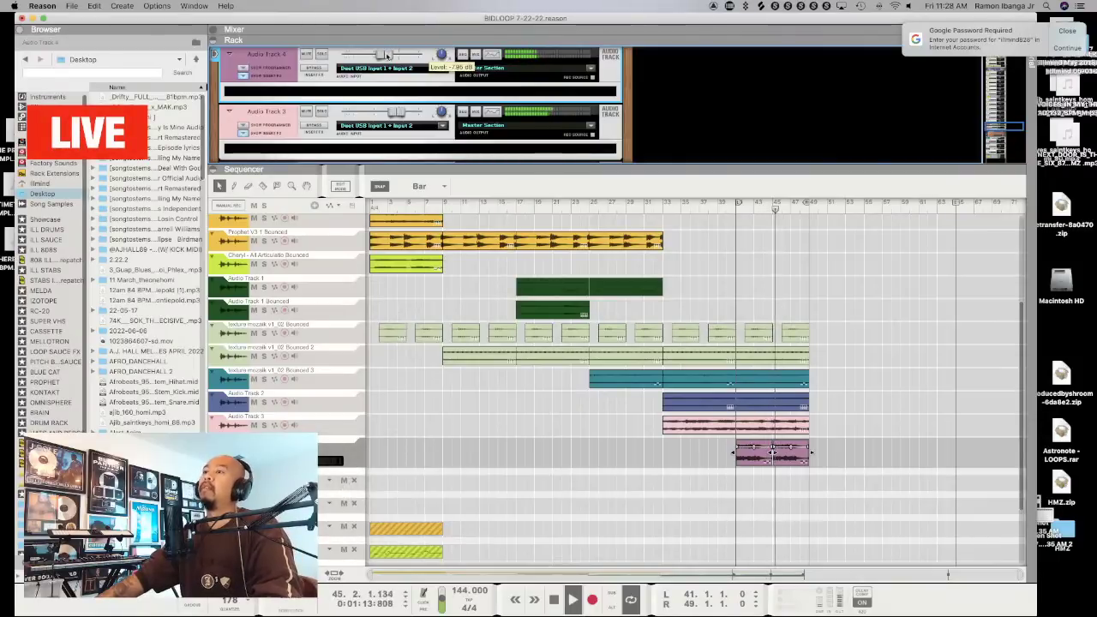
Play from bar 27 and copy the two Audio Track 4 clips at bar 41 to bar 33
click(608, 206)
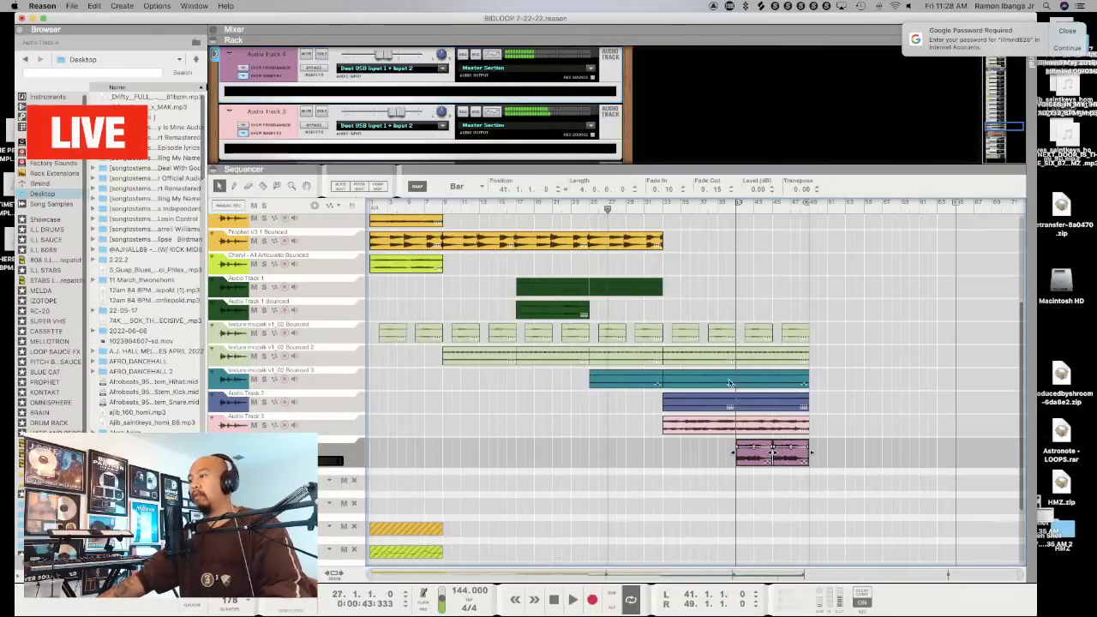
click(757, 461)
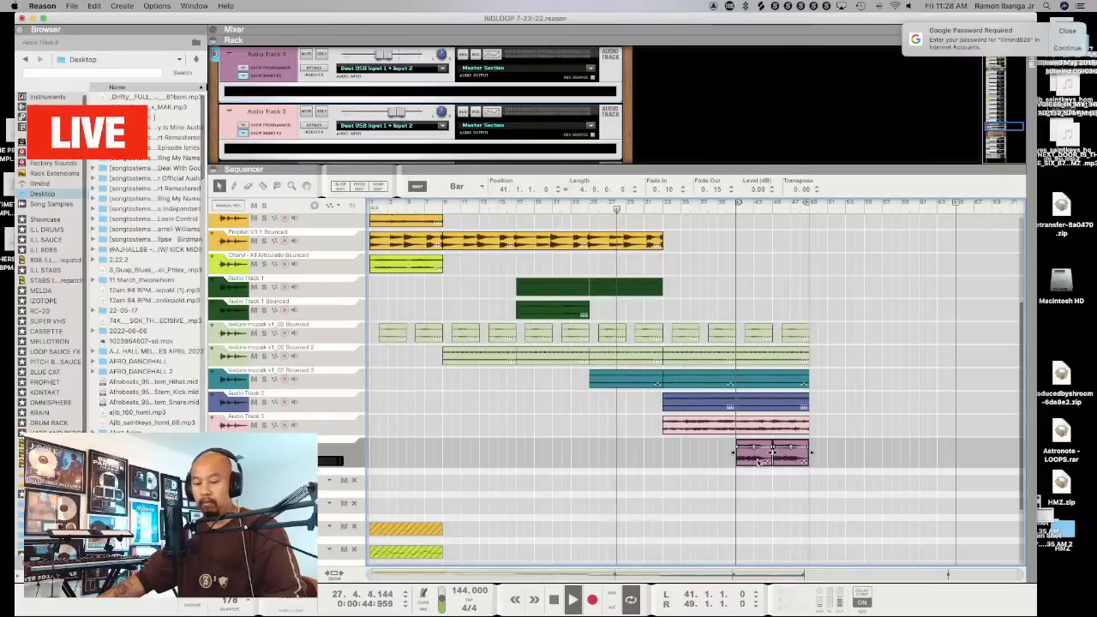
drag(693, 464, 686, 458)
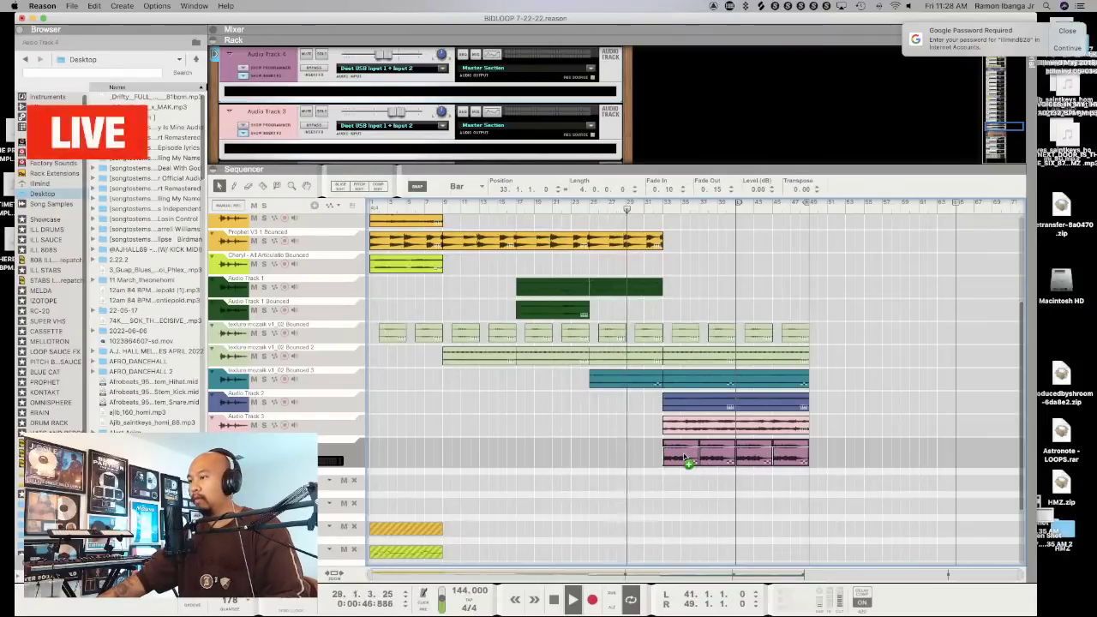
Join the two copied Audio Track 4 clips at bar 33 and set the joined clip's transpose to -12.00
right_click(683, 459)
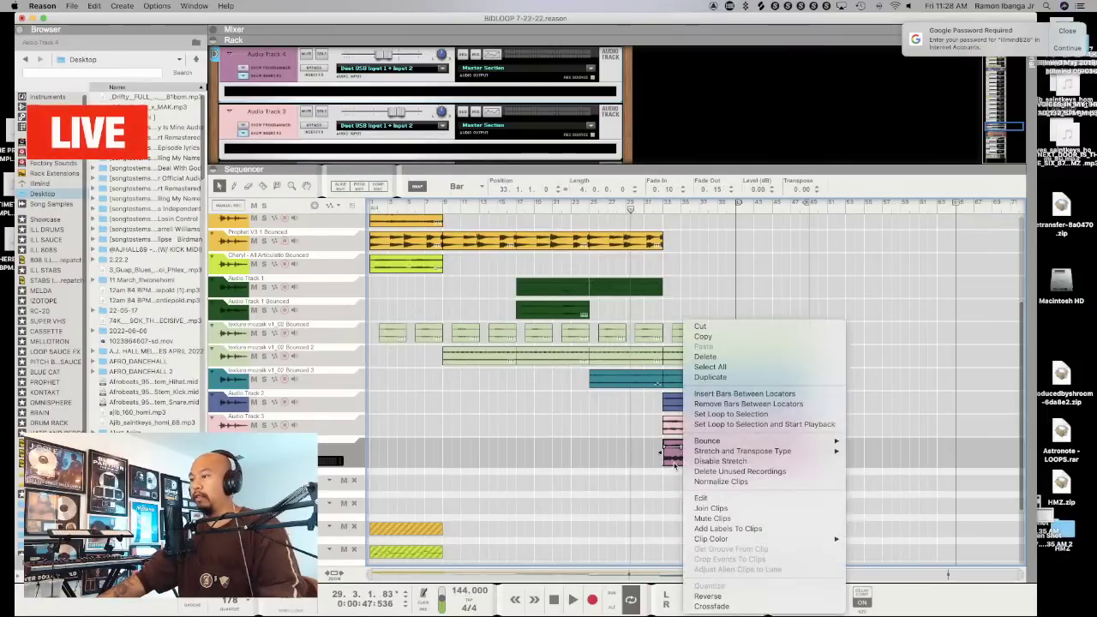
click(720, 506)
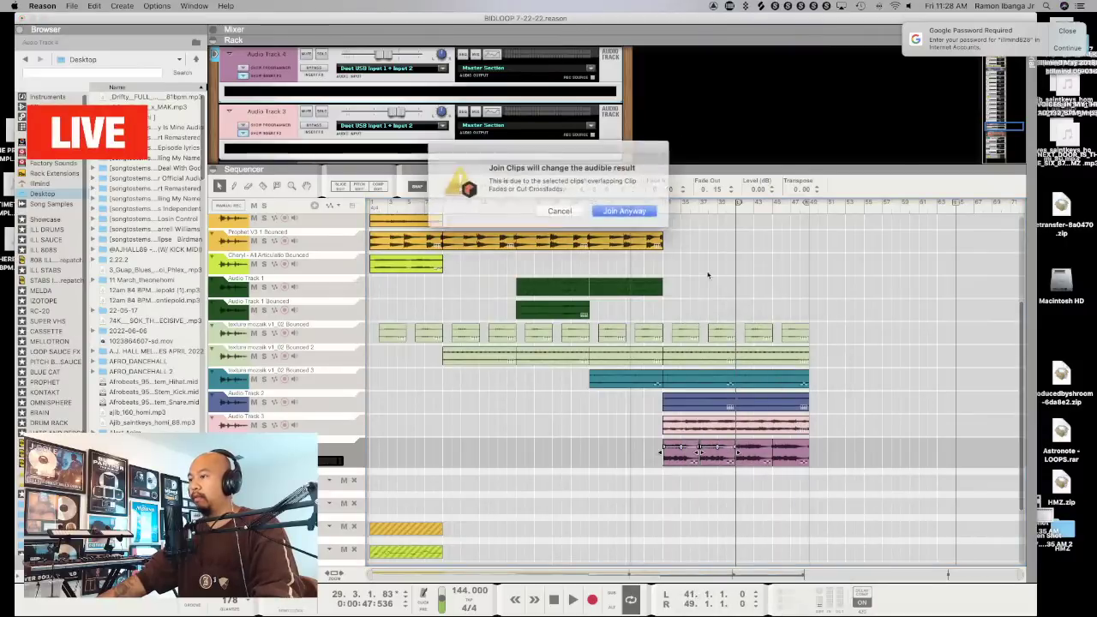
click(626, 213)
drag(797, 190, 752, 276)
With the loop starting at bar 33, join the two Audio Track 4 clips at bar 41 and set the joined clip's level to -2.07 dB
alt+click(664, 206)
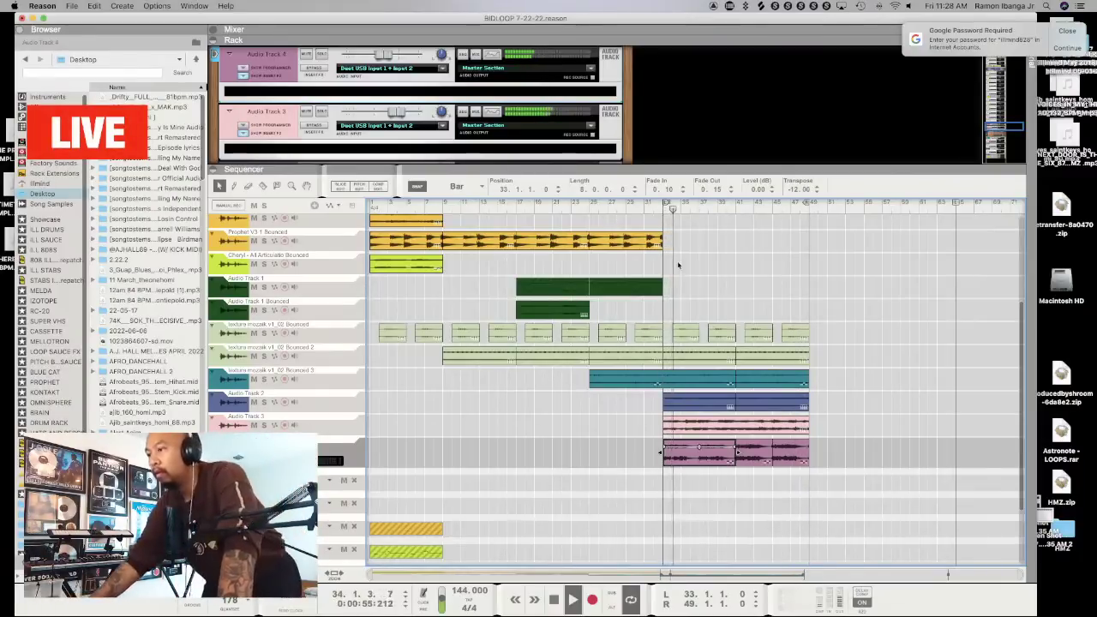
right_click(752, 461)
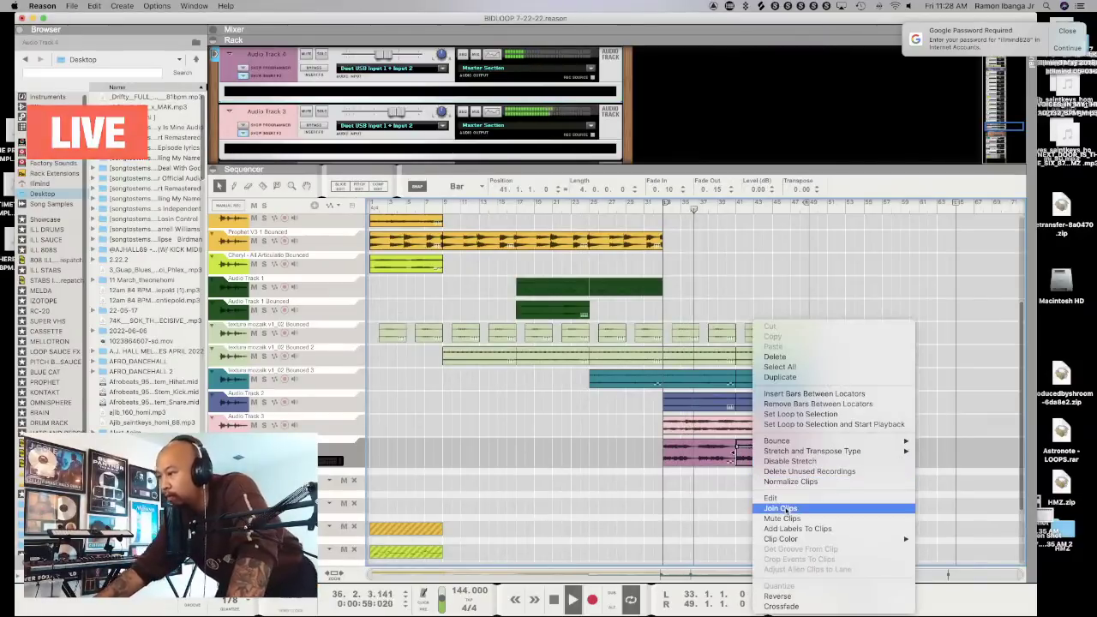
key(Escape)
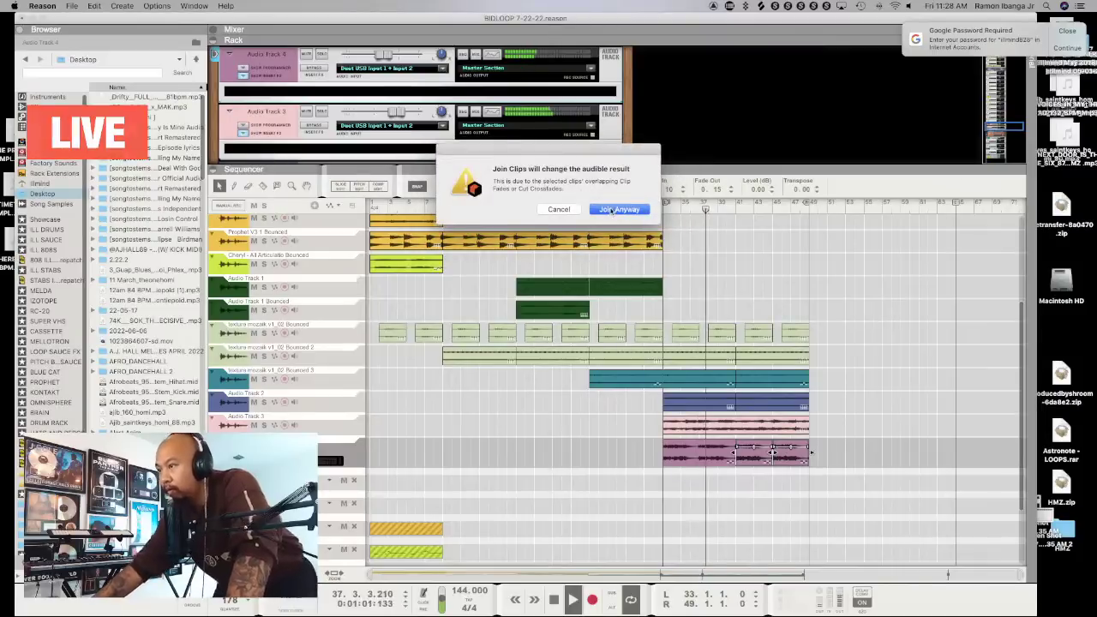
key(Return)
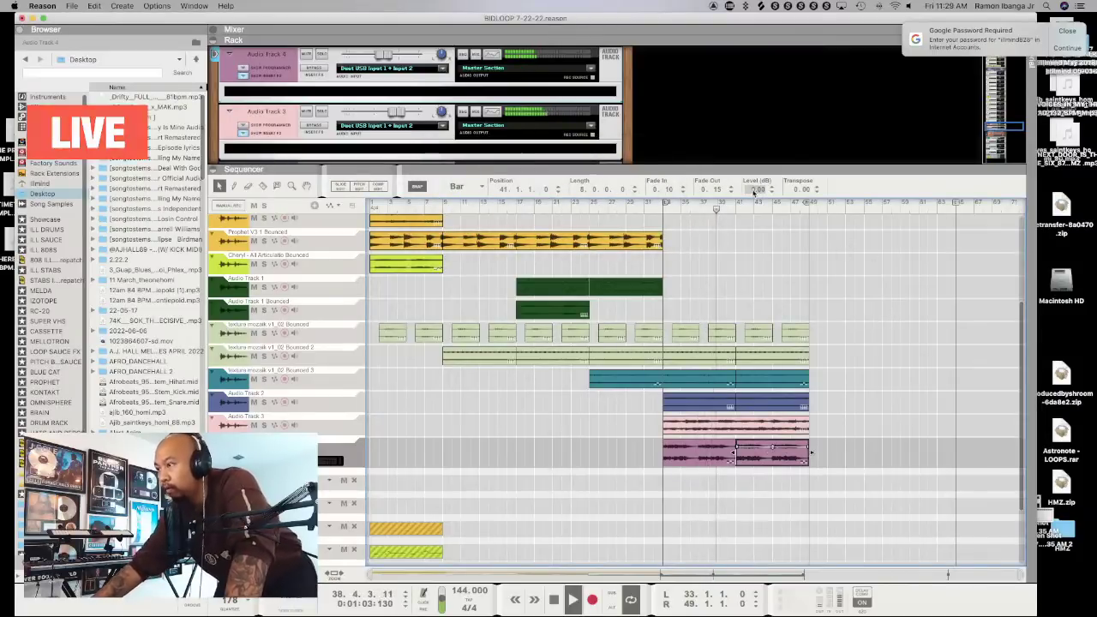
scroll(755, 196, down, 3)
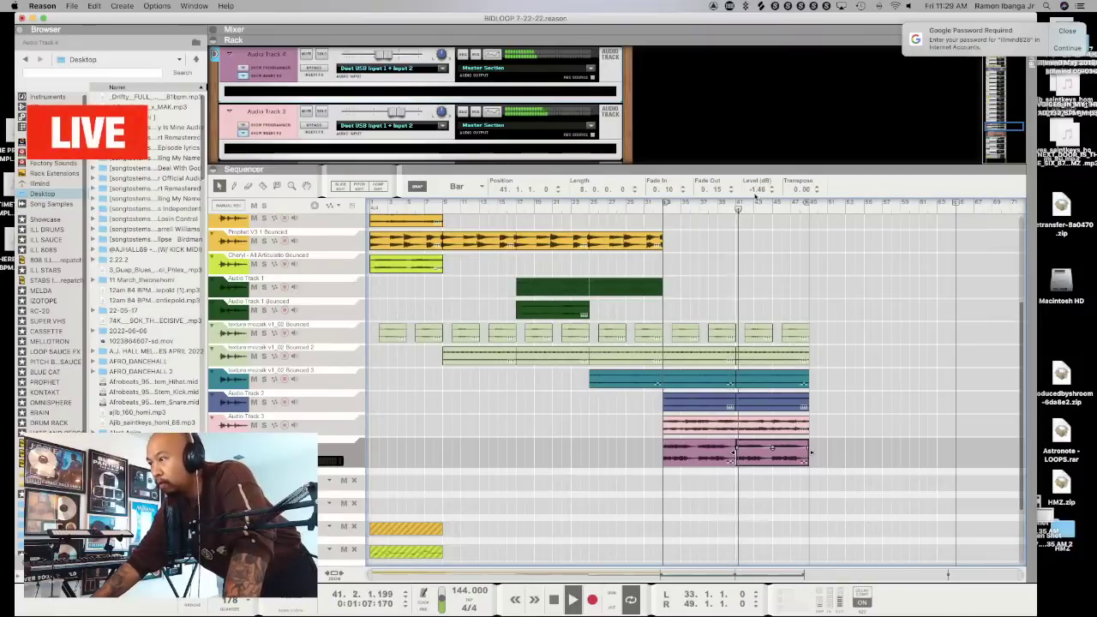
scroll(755, 196, down, 2)
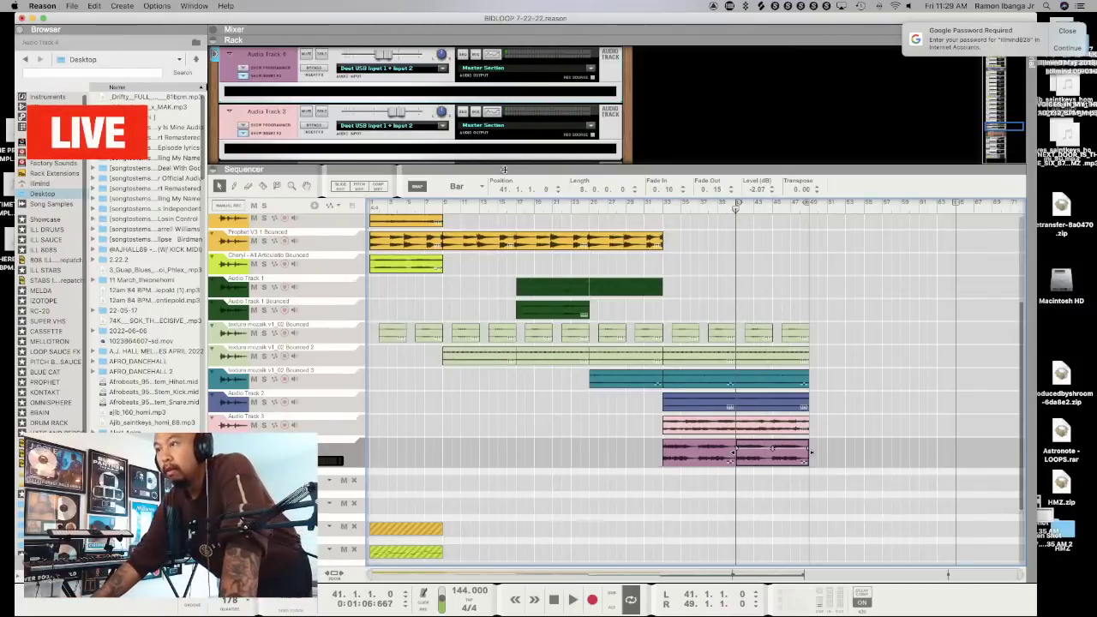
Enlarge the rack view and create an audio track below Audio Track 4 with stereo input from Duet USB Input 1 + Input 2
drag(509, 176, 511, 246)
scroll(519, 439, down, 4)
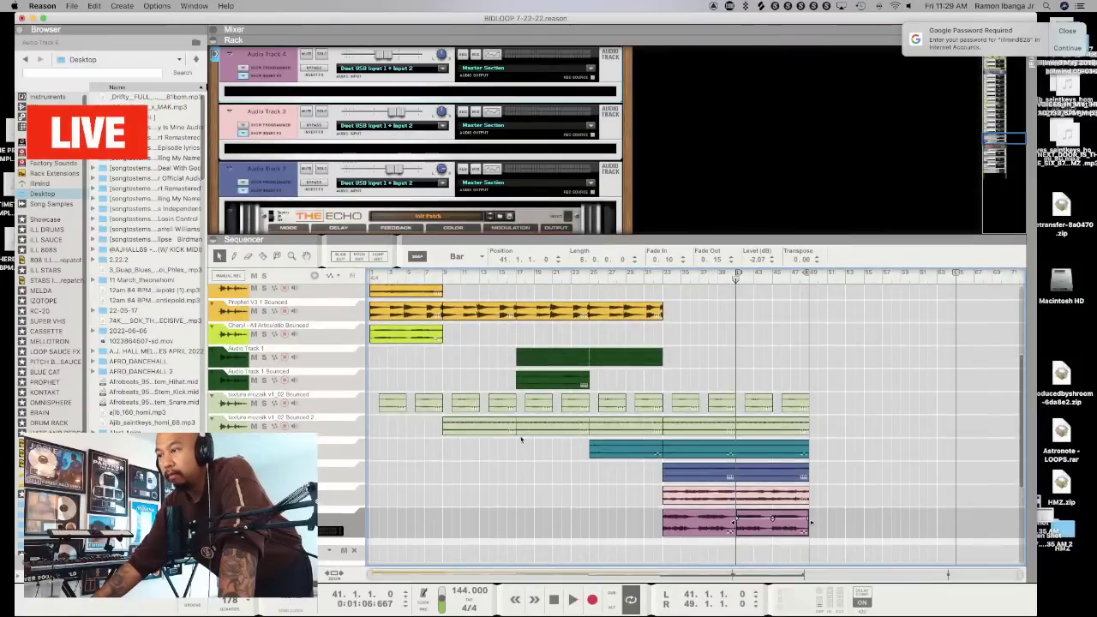
scroll(519, 440, down, 1)
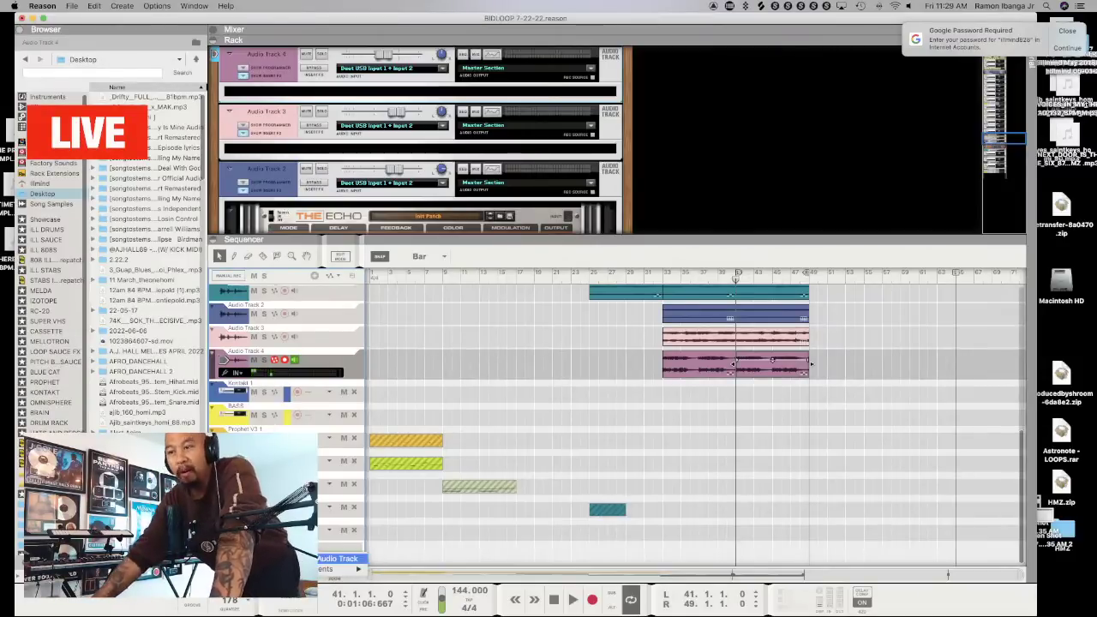
click(262, 422)
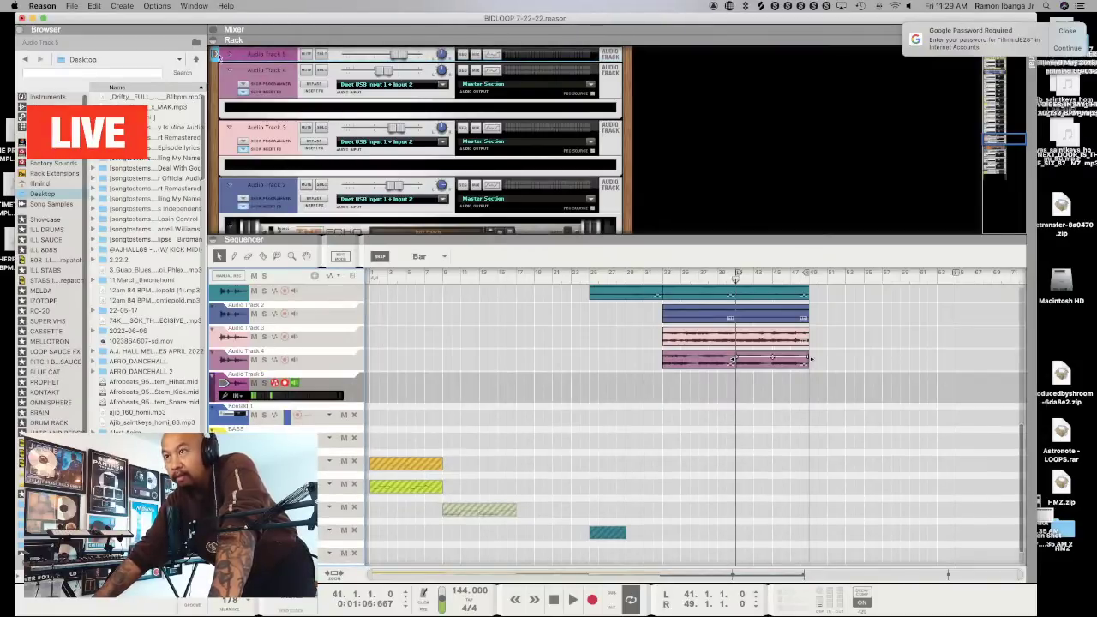
click(229, 55)
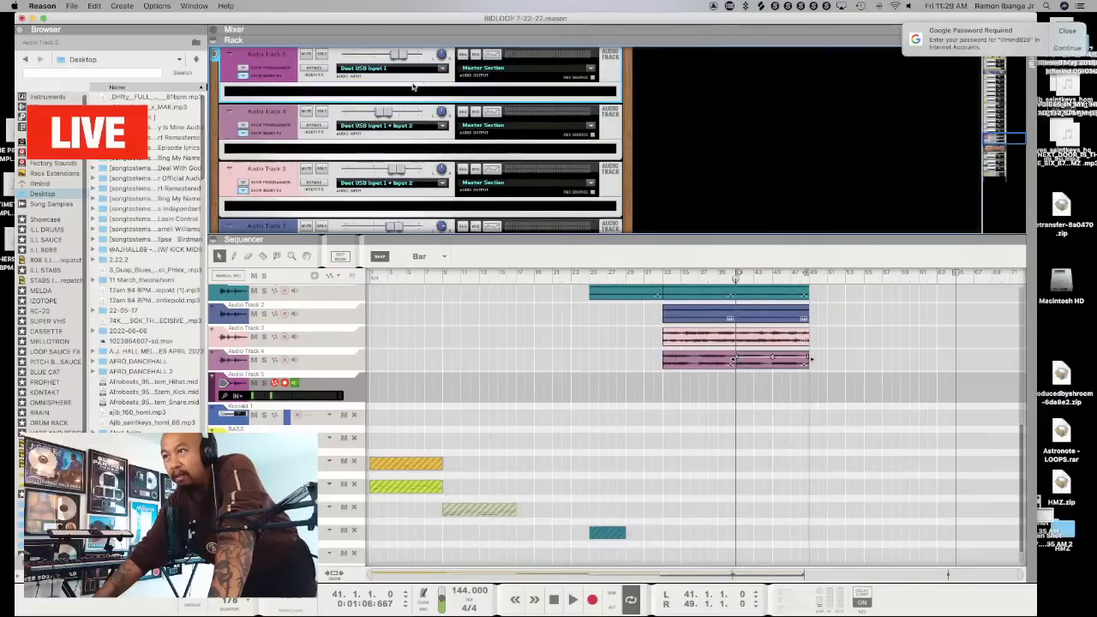
click(433, 71)
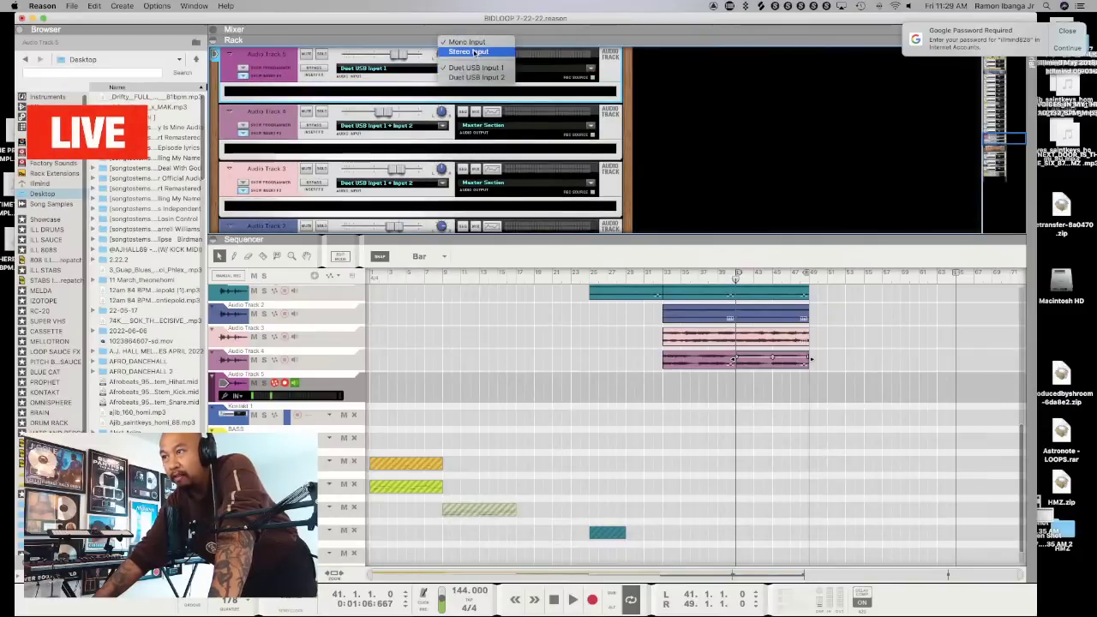
click(476, 53)
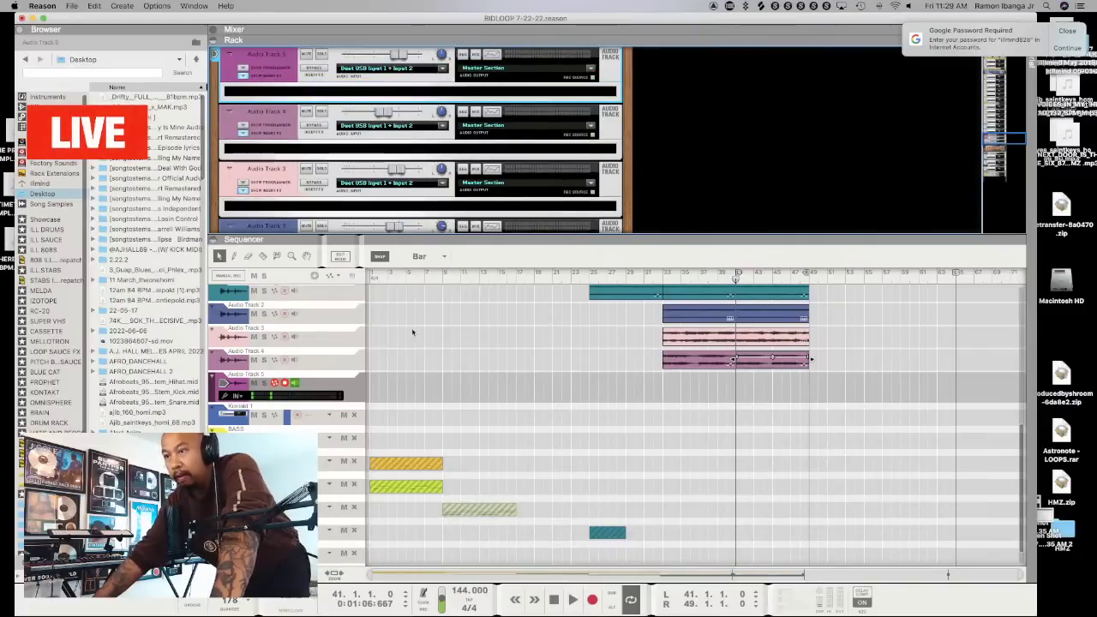
Rehearse over the loop, try recording a take on Audio Track 5 from bar 40, and delete the recorded clip
key(space)
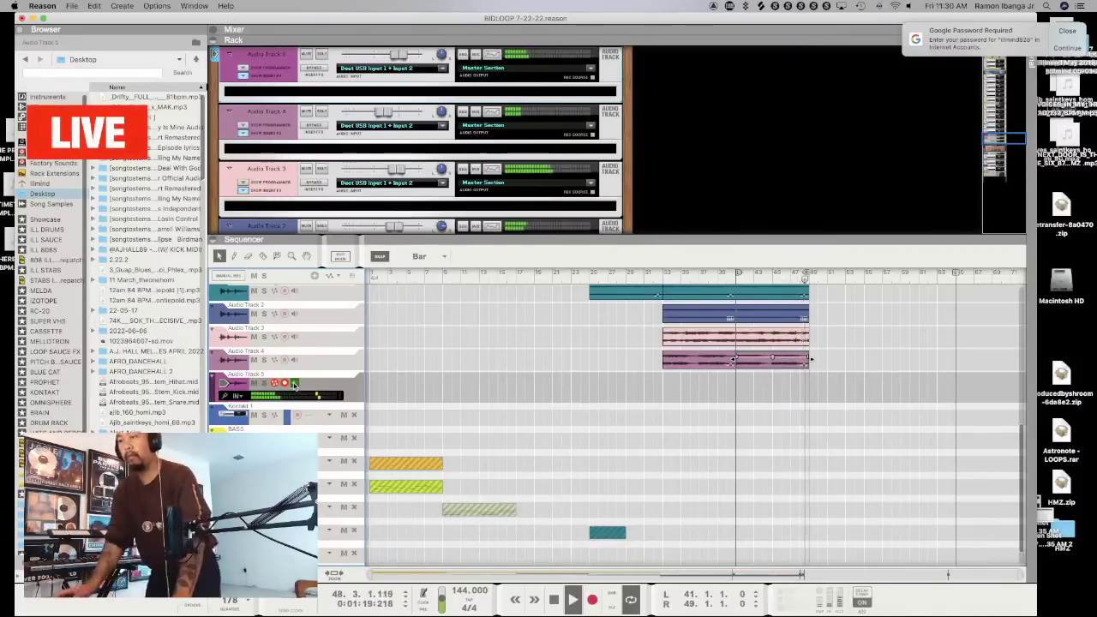
click(727, 276)
click(752, 340)
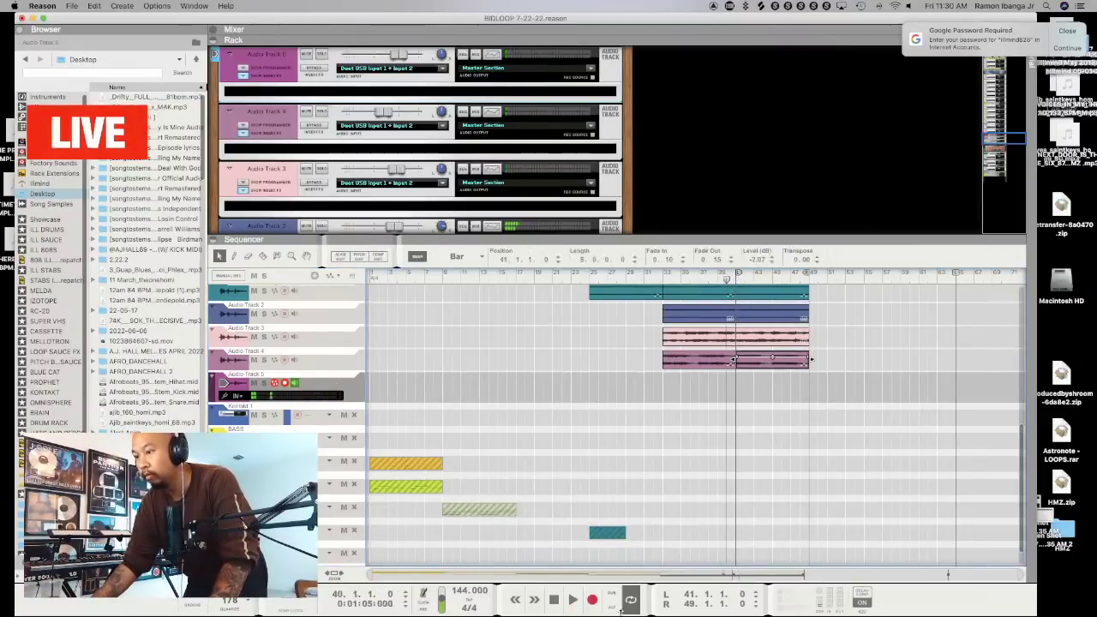
click(592, 599)
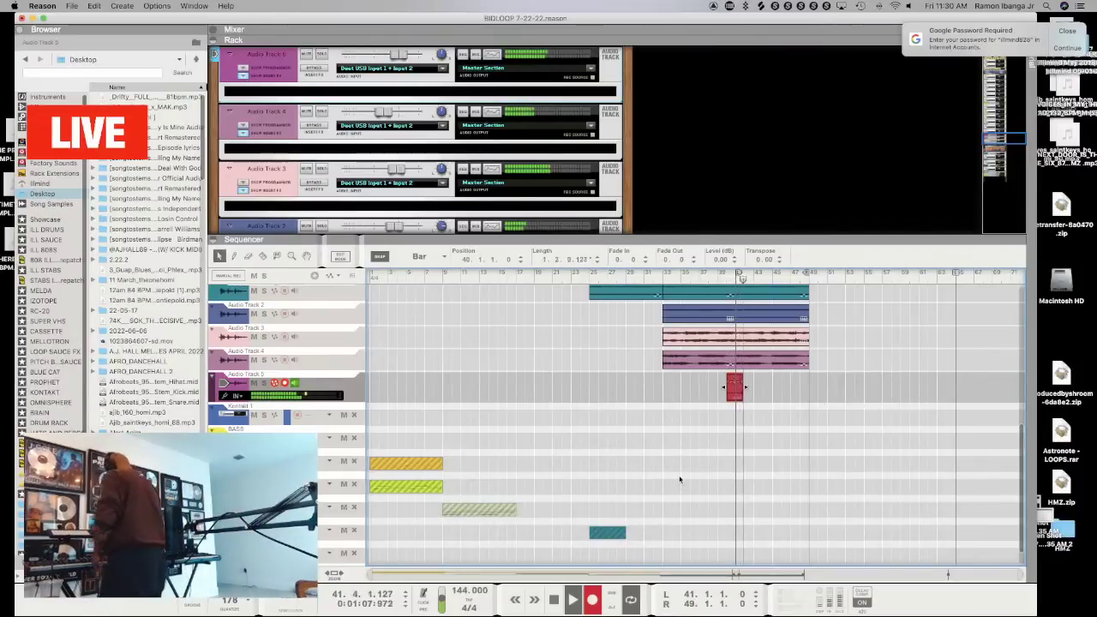
key(space)
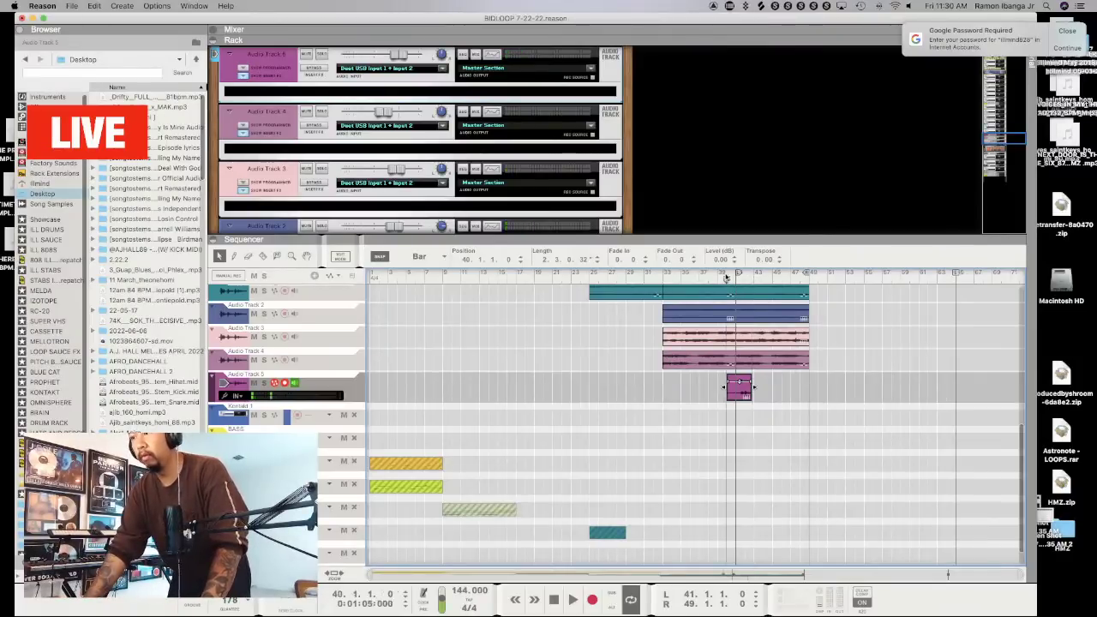
key(super+s)
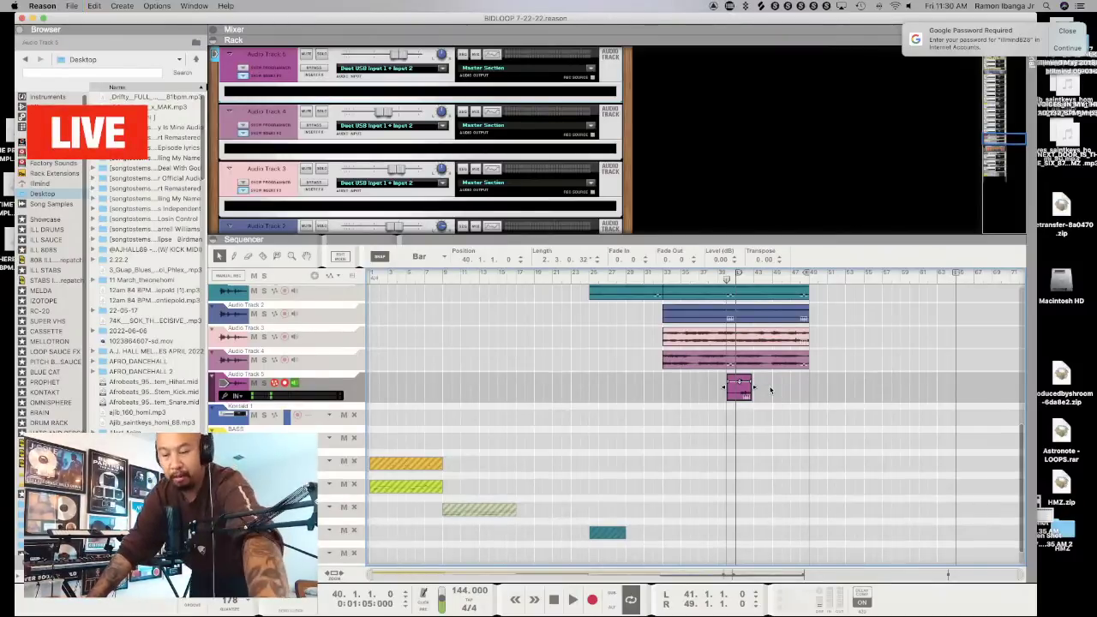
key(Delete)
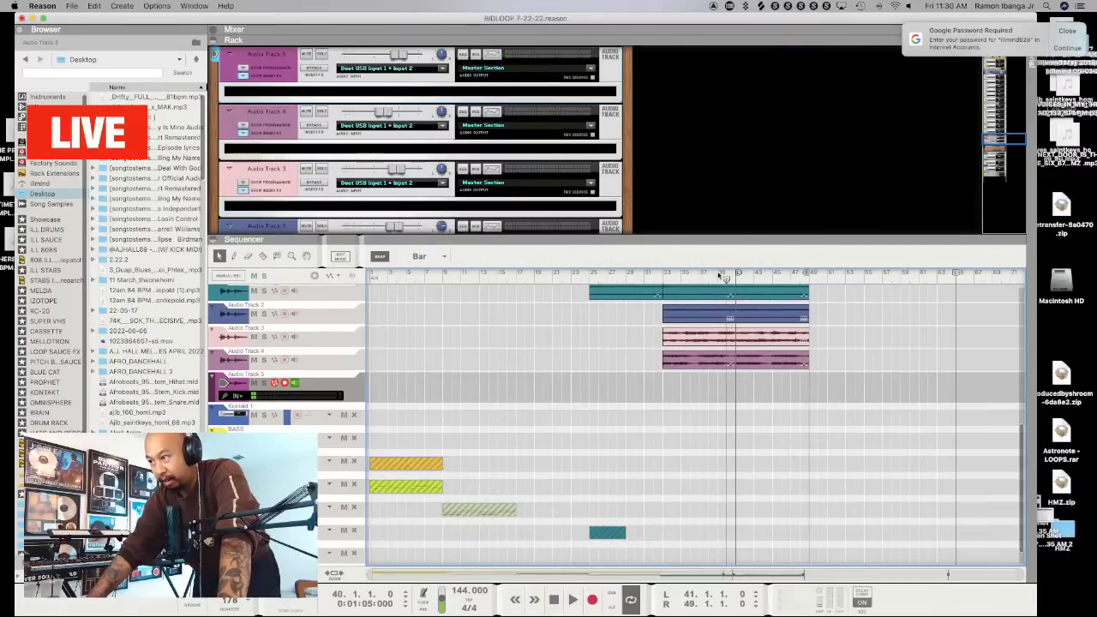
Record a take on Audio Track 5 from bar 39 through bar 49 and trim the clip's start to bar 41
click(591, 600)
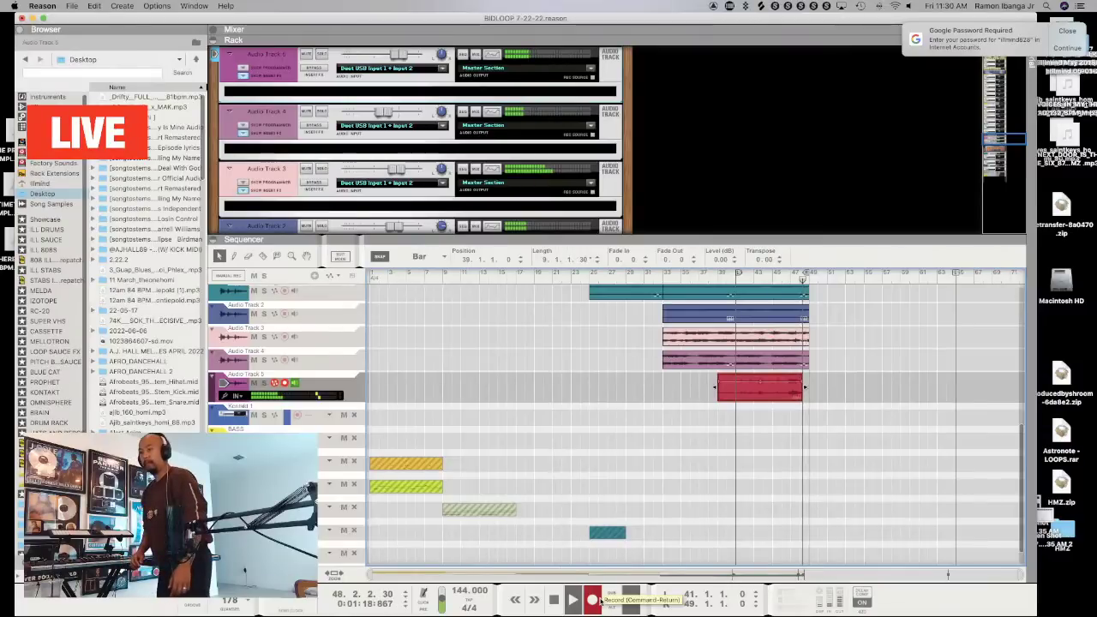
key(space)
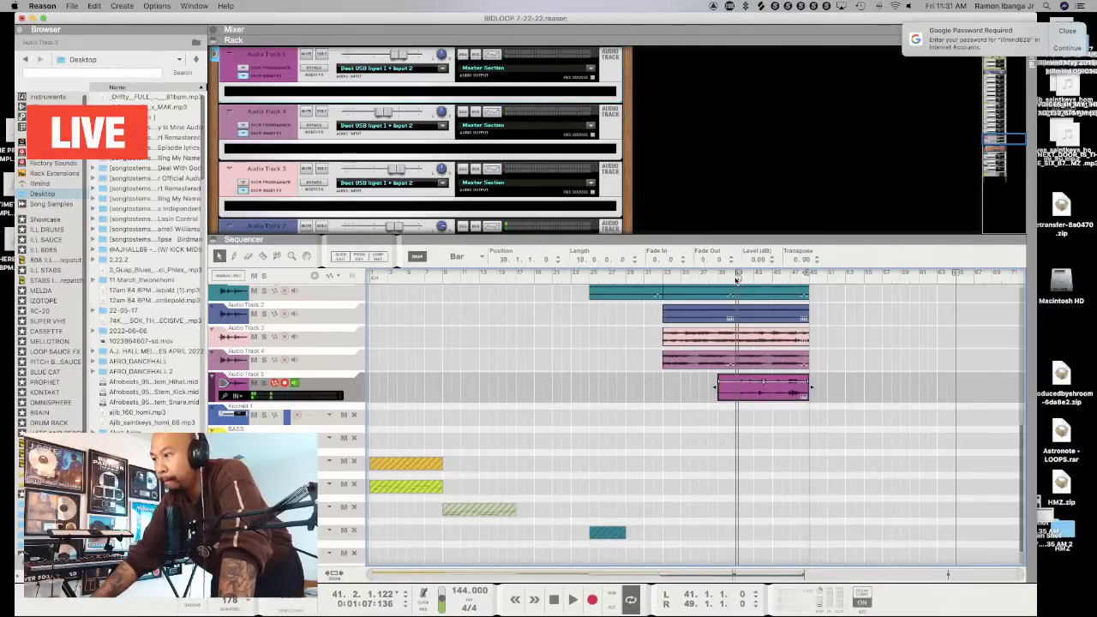
key(space)
drag(718, 390, 736, 390)
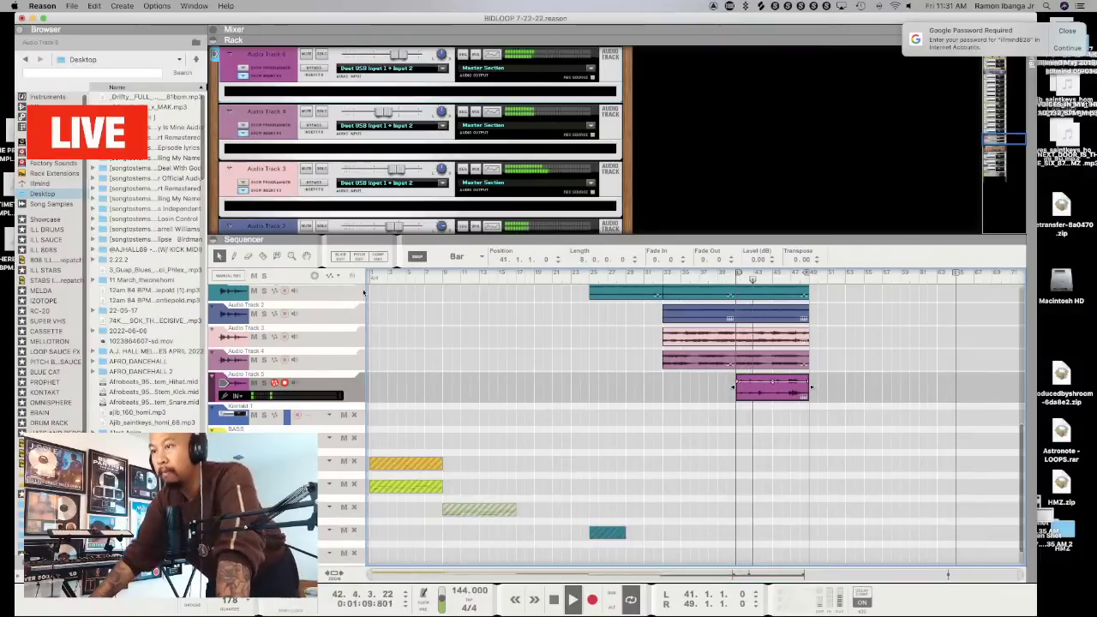
Set Audio Track 5's level to -6.68 dB during loop playback and reduce the rack view's height
key(space)
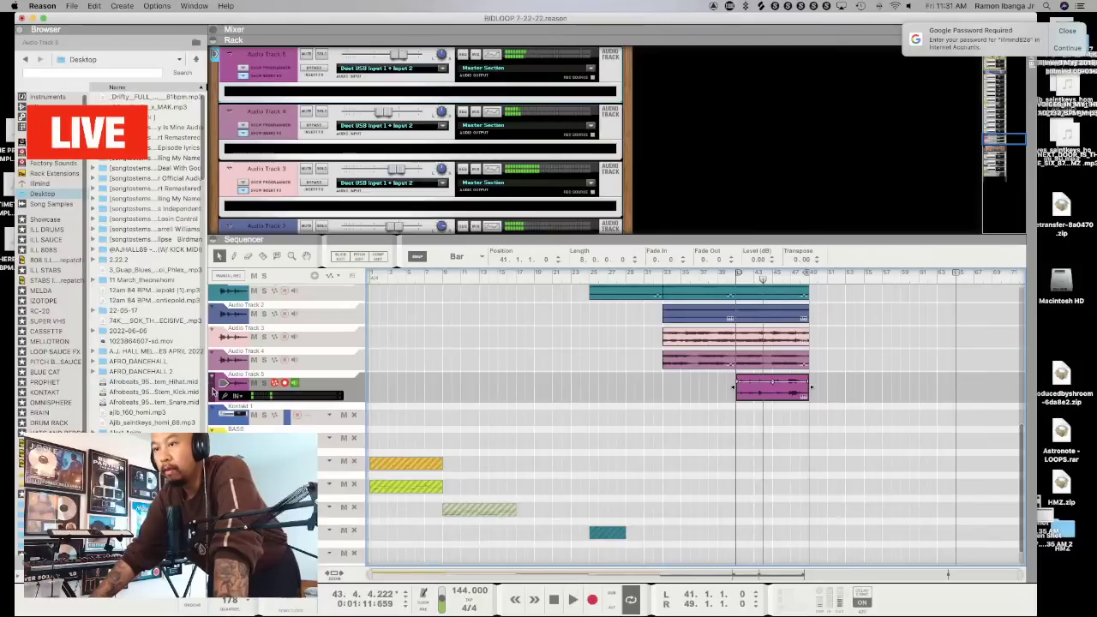
key(space)
drag(401, 57, 388, 57)
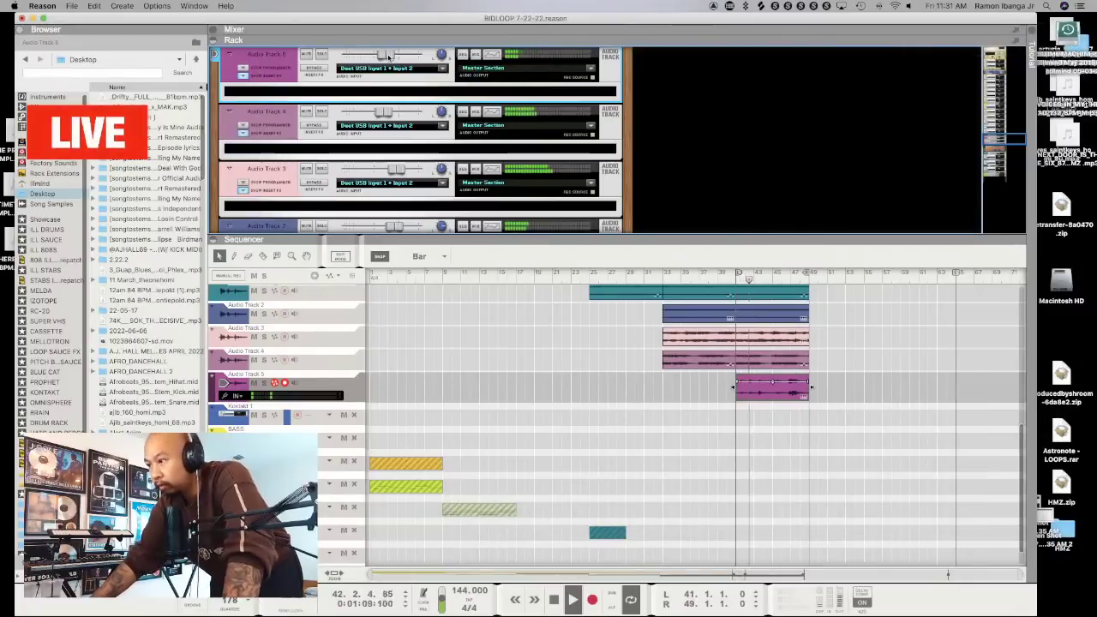
mouse_move(388, 57)
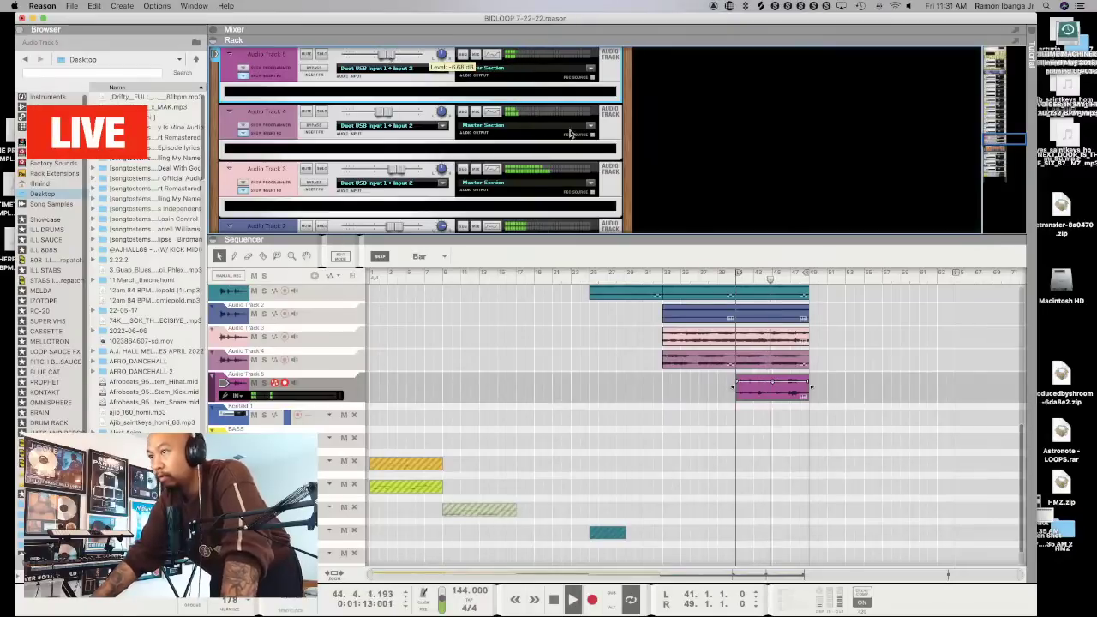
drag(695, 234, 708, 169)
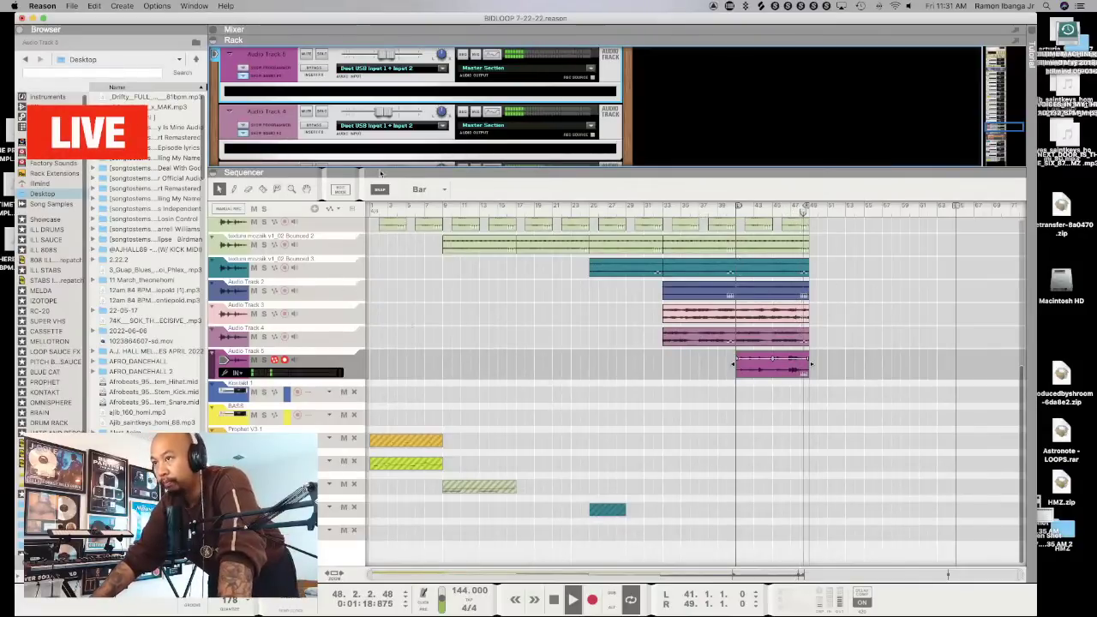
key(space)
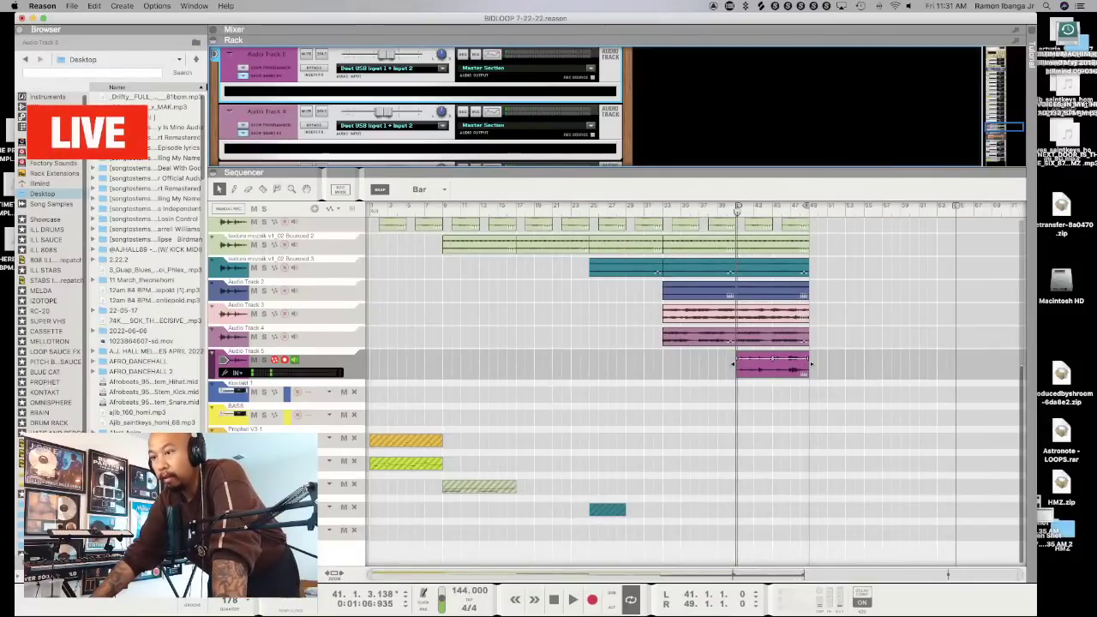
Create an audio track below Audio Track 5, lower its level slightly, and set its stereo input to Duet USB Input 1 + Input 2
click(327, 569)
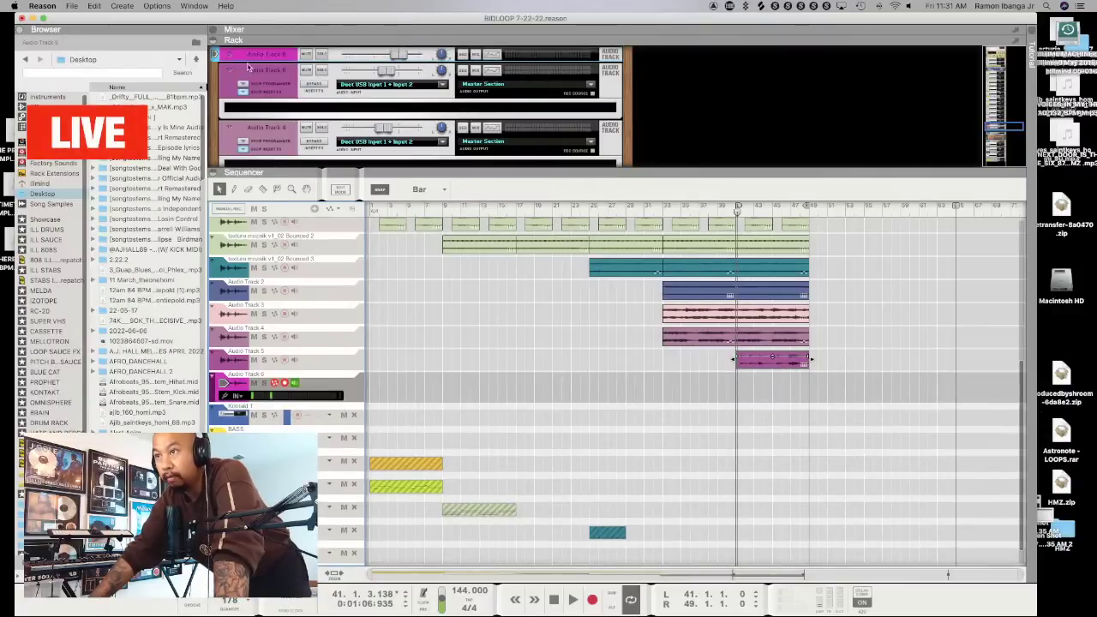
click(229, 58)
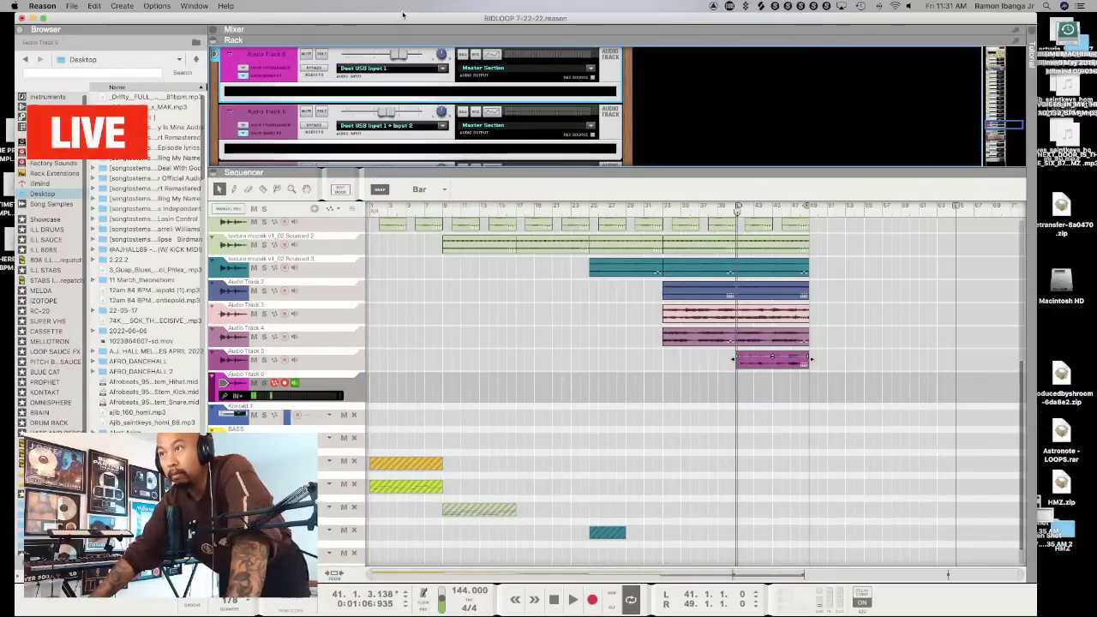
mouse_move(397, 55)
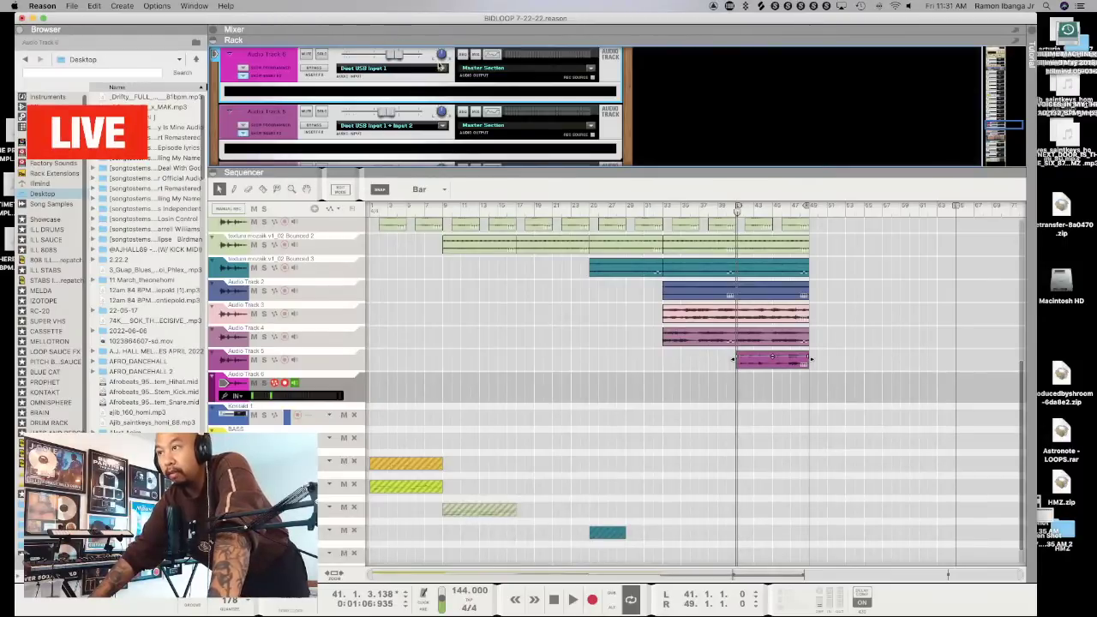
click(444, 74)
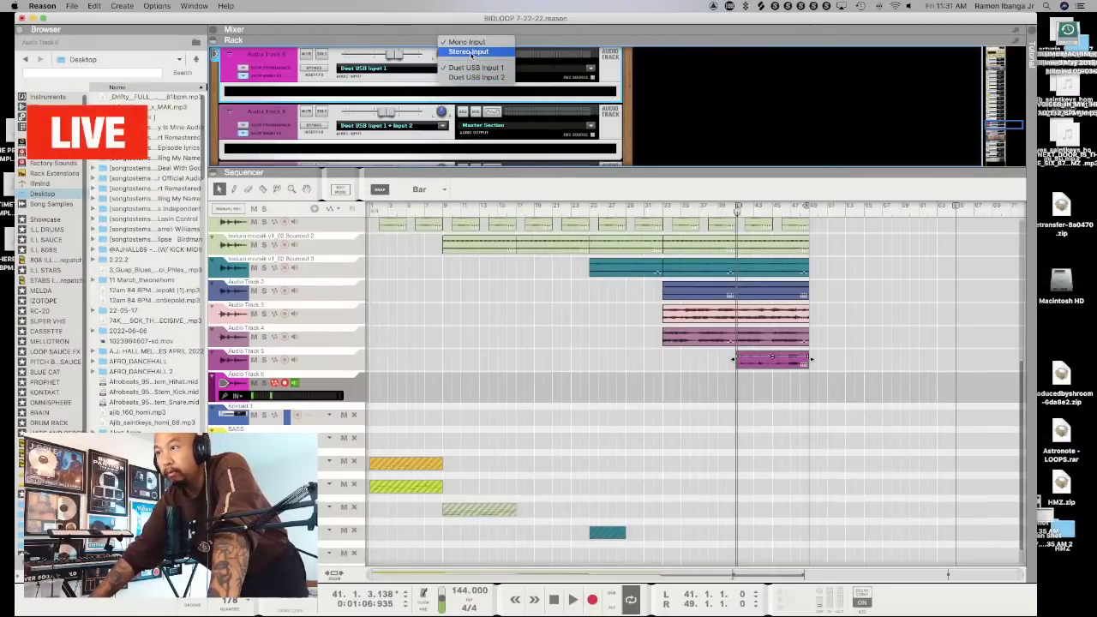
click(470, 56)
click(441, 71)
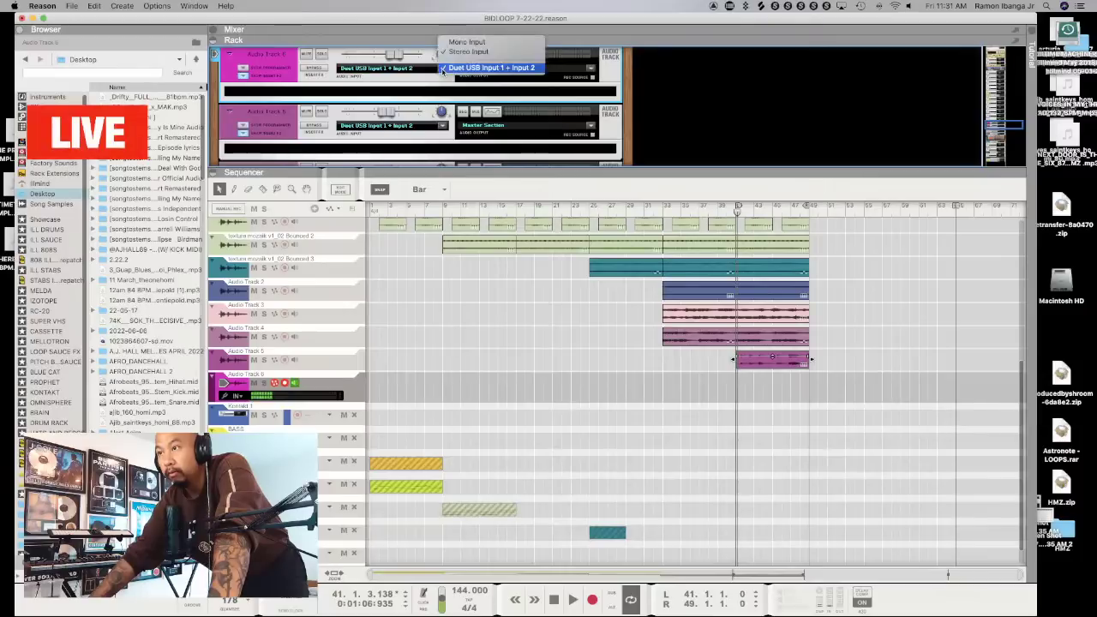
click(425, 24)
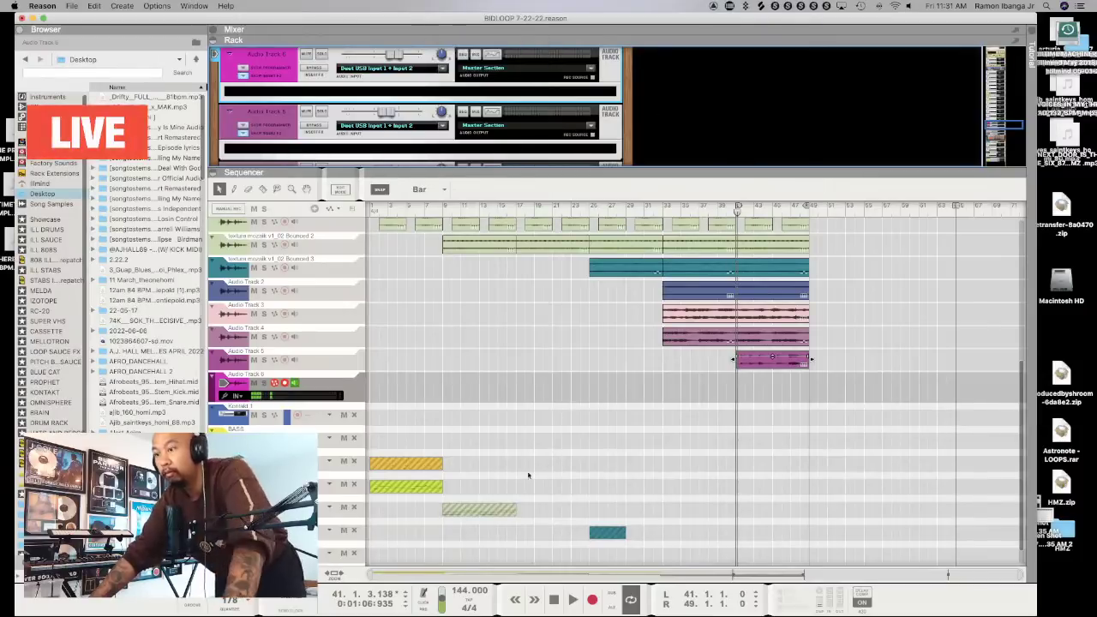
Rehearse over the loop and record a take on Audio Track 6 from bar 39 through bar 49
click(572, 599)
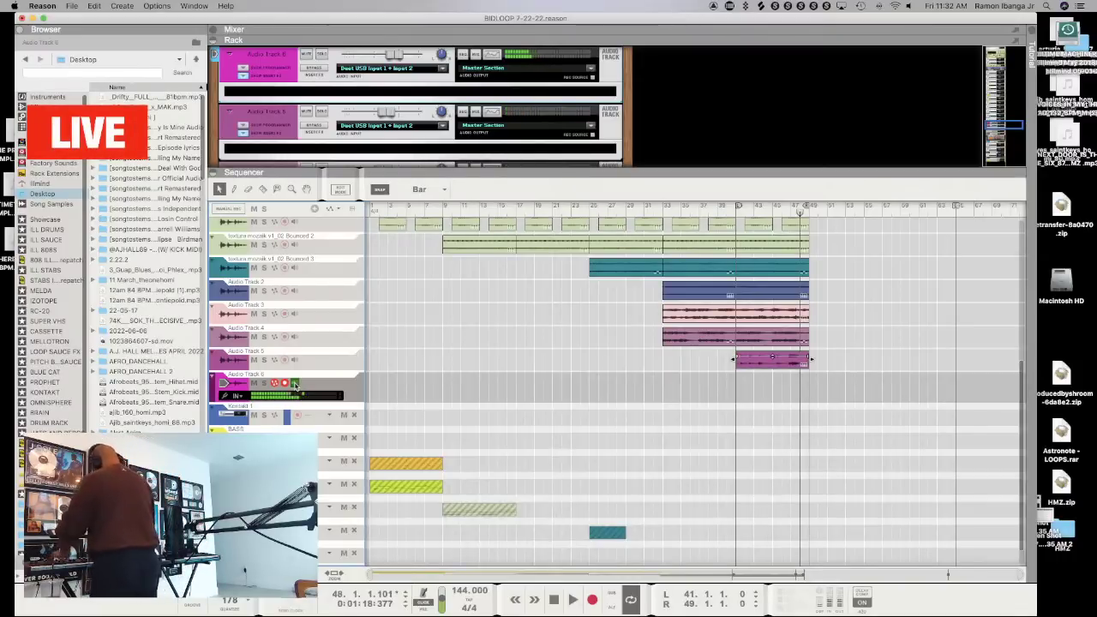
key(space)
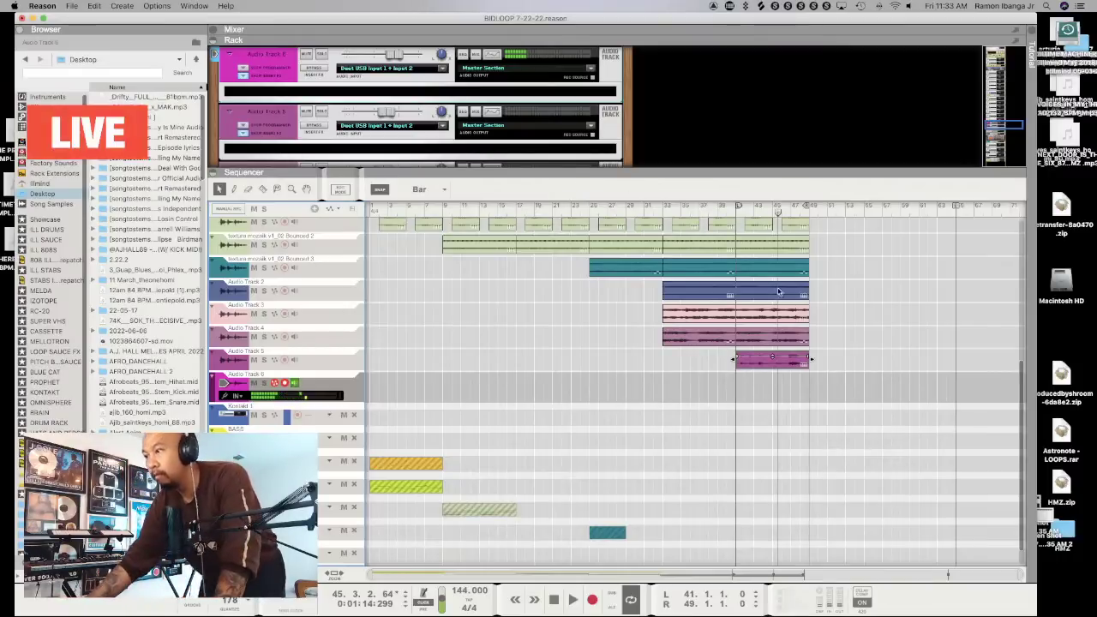
click(721, 223)
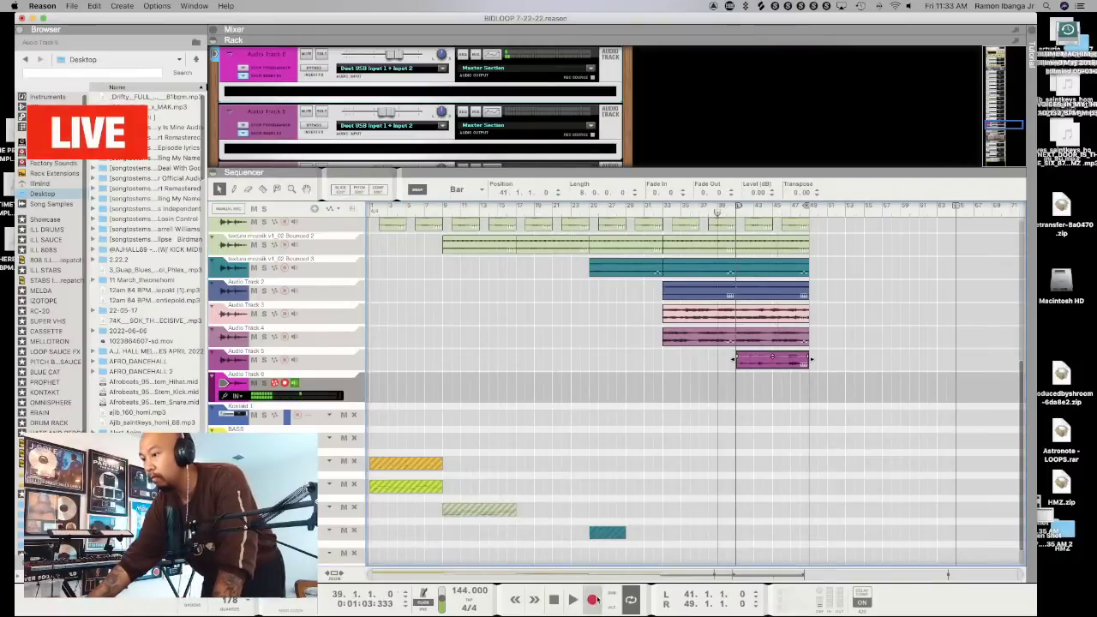
click(592, 599)
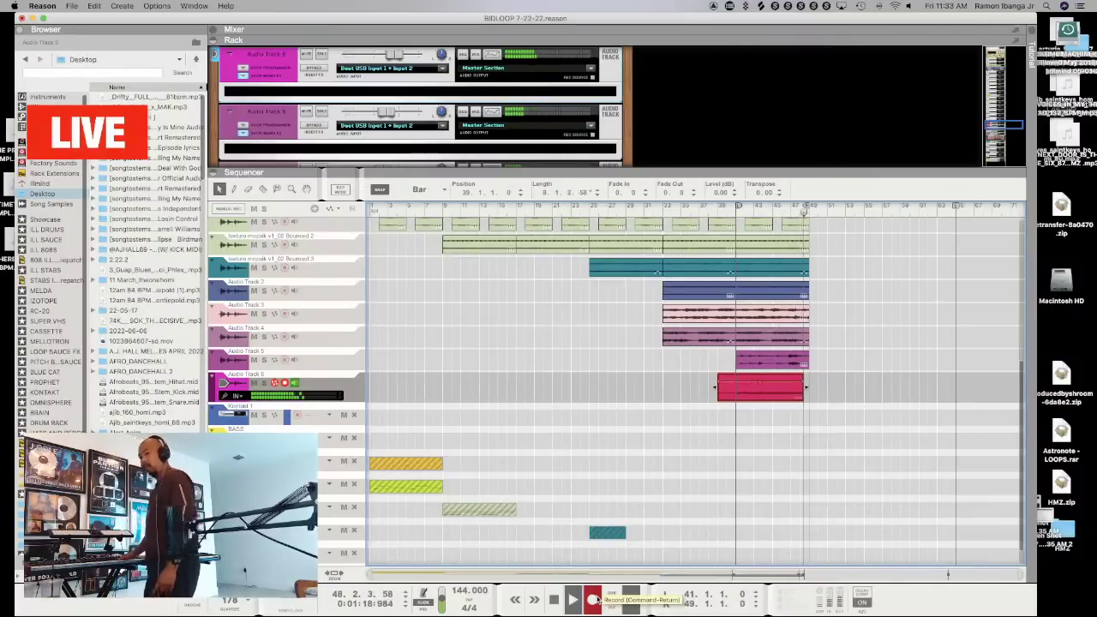
key(space)
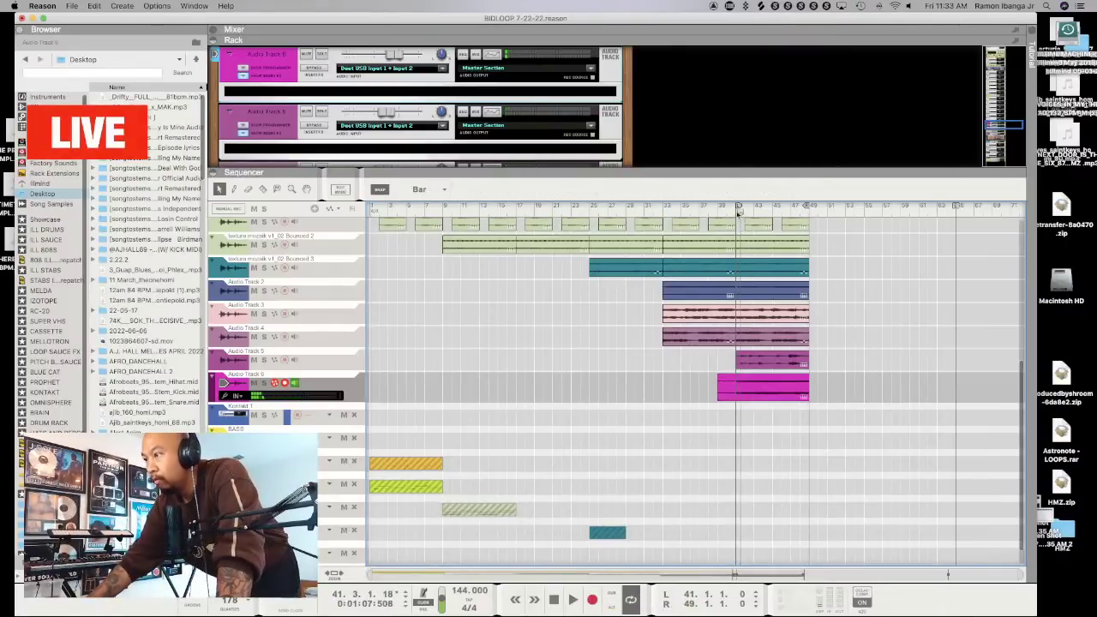
Trim the start of Audio Track 6's clip to bar 41 and give the clip short fades at both ends
key(space)
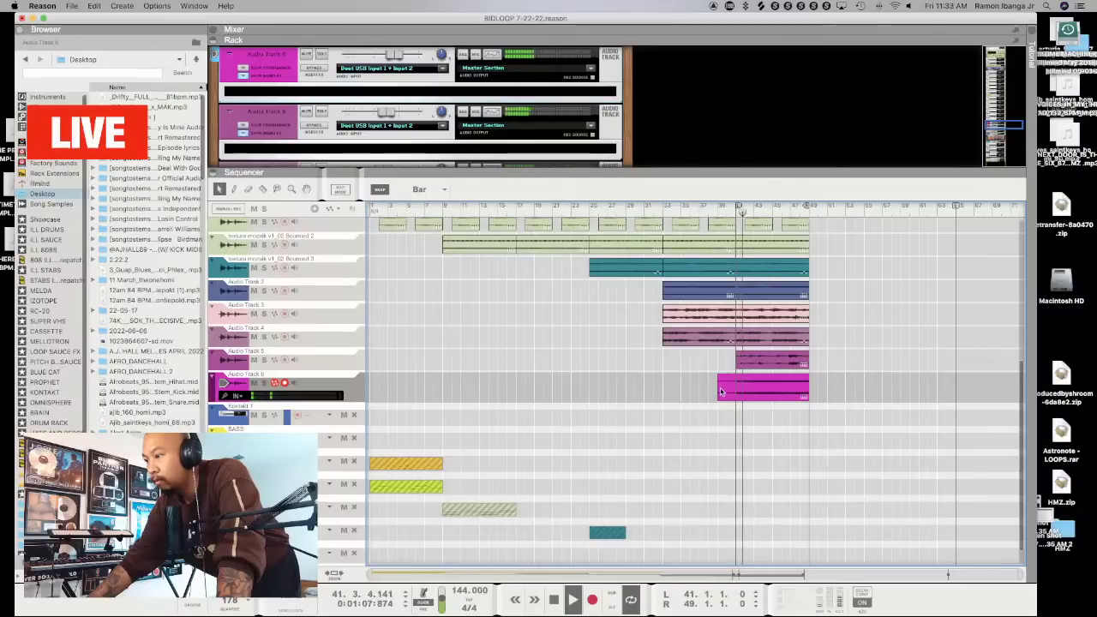
drag(716, 393, 736, 392)
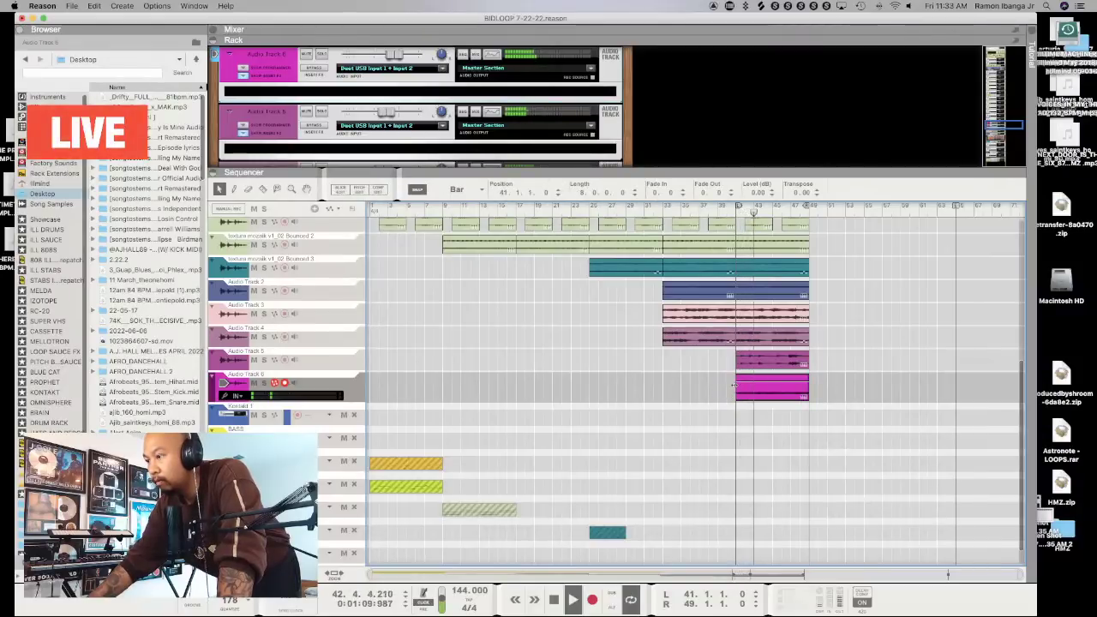
click(859, 298)
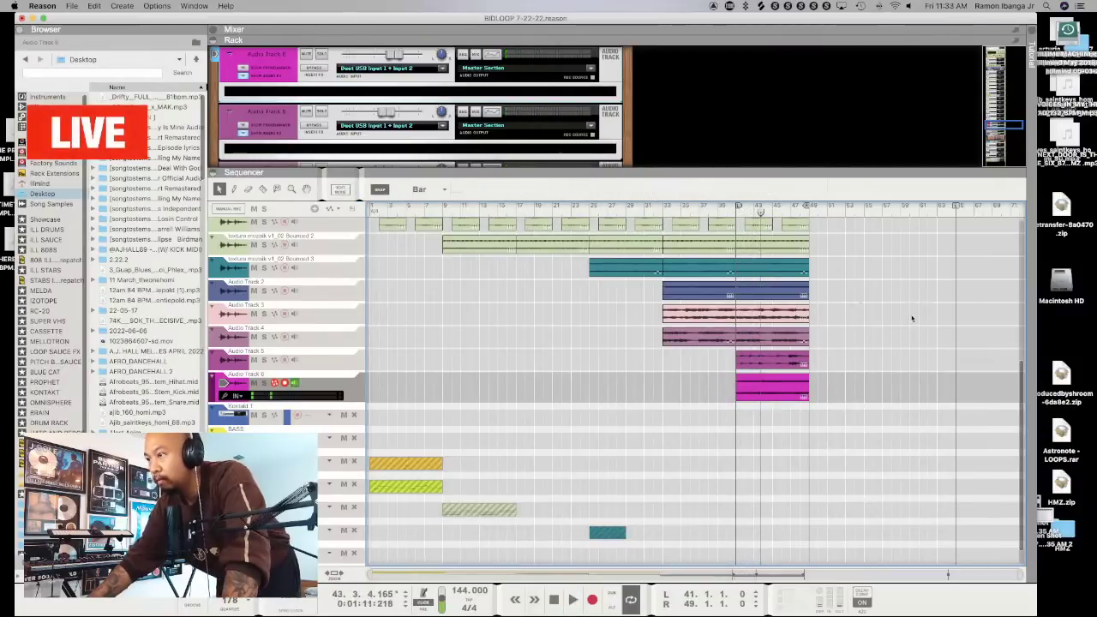
click(782, 388)
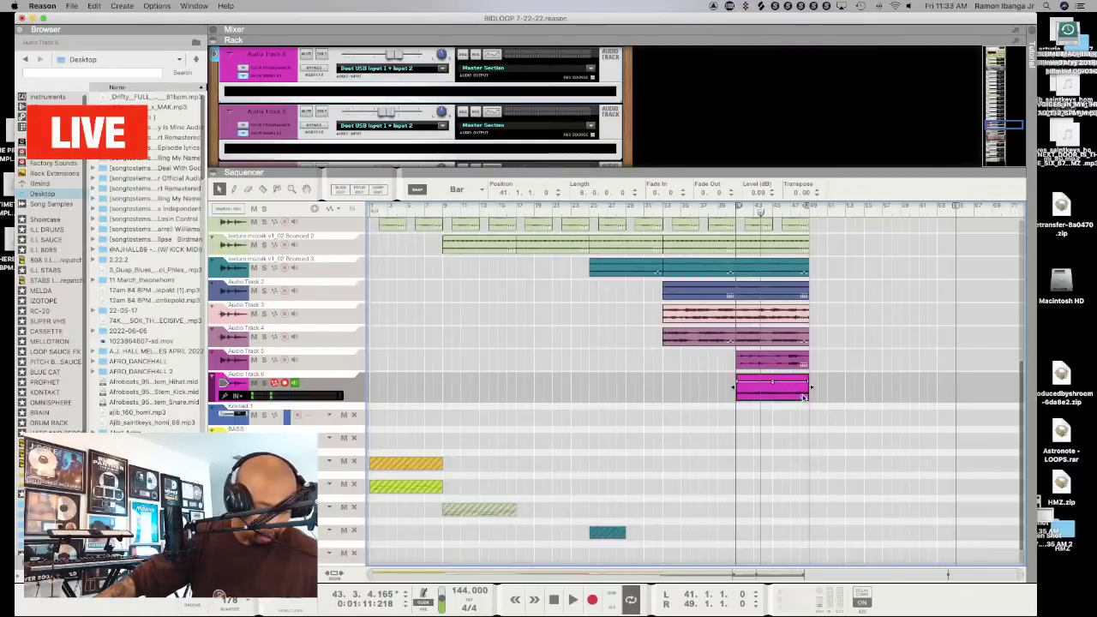
key(space)
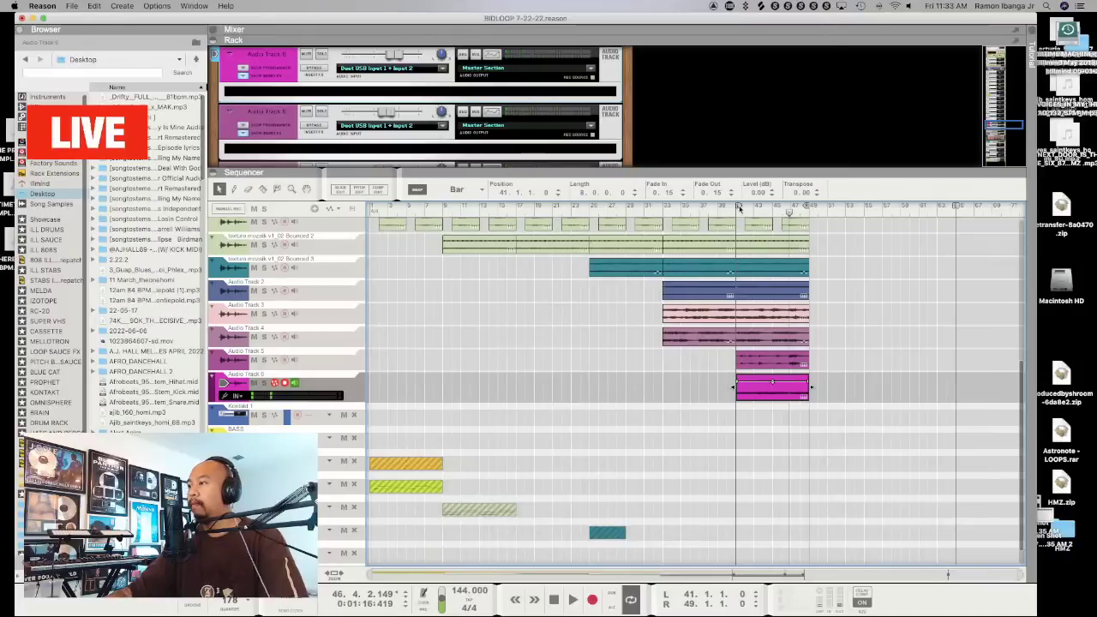
Reduce the rack view's height, lower Audio Track 6's level during loop playback, and check the track briefly in solo
drag(745, 172, 742, 103)
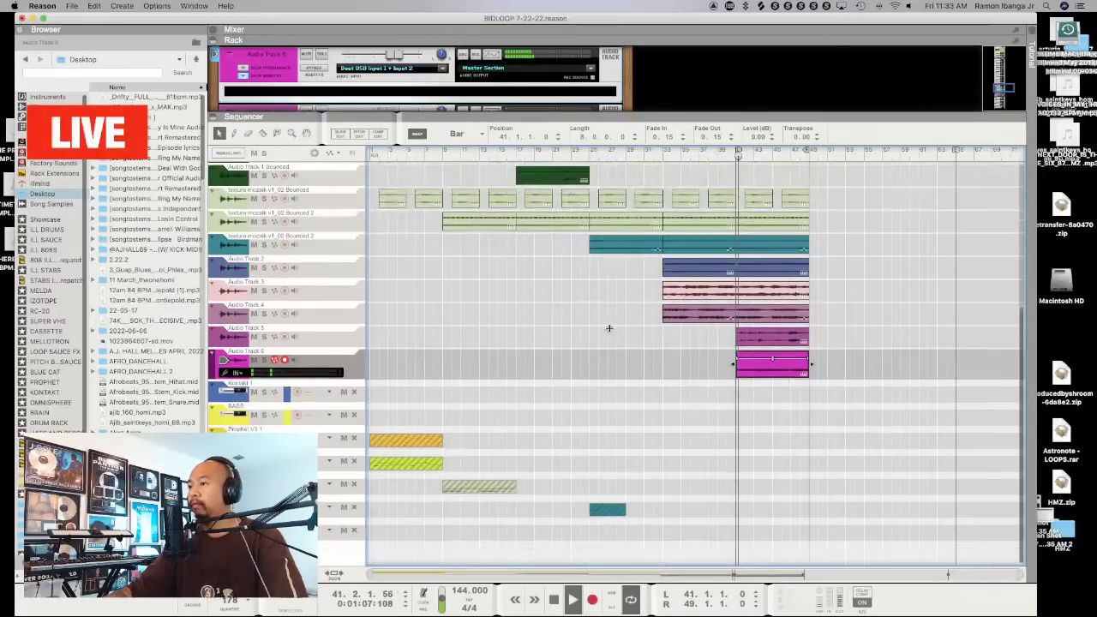
click(238, 367)
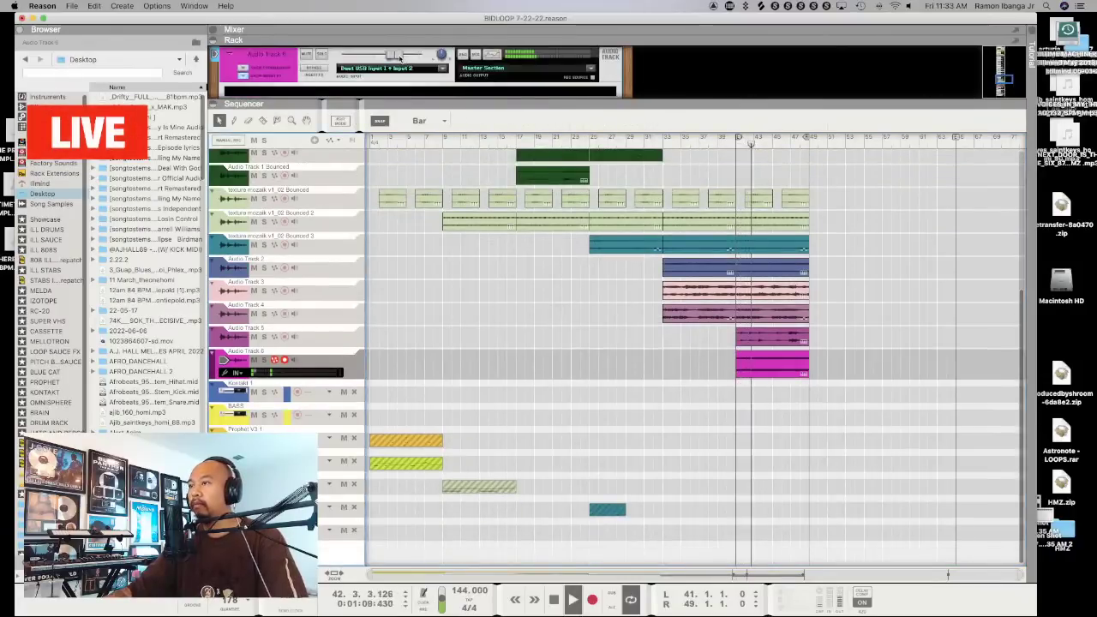
mouse_move(393, 56)
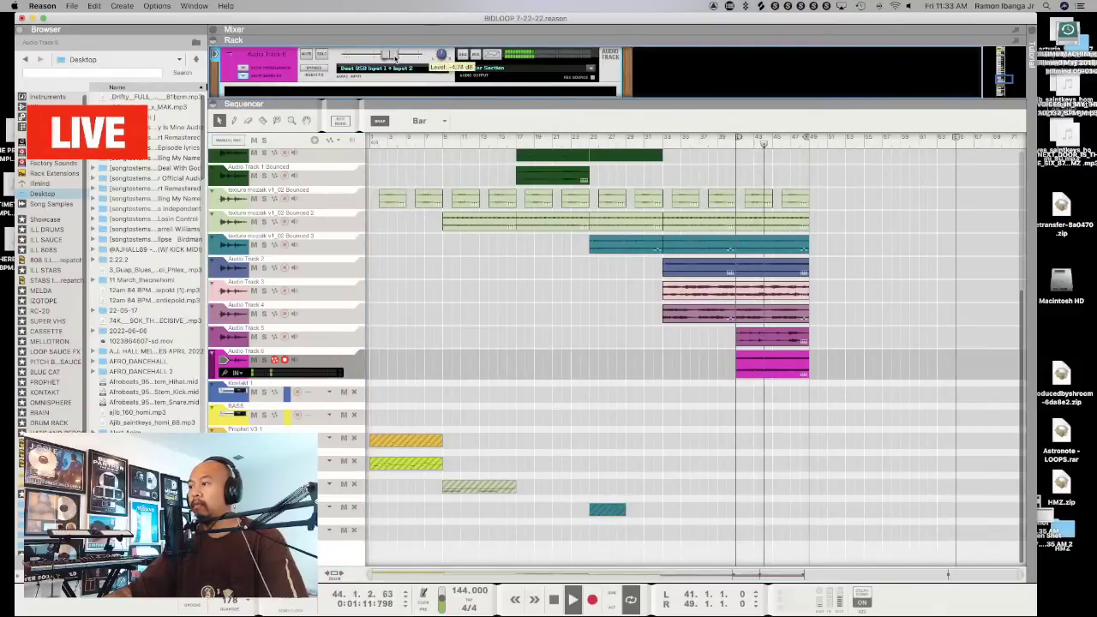
drag(392, 56, 387, 56)
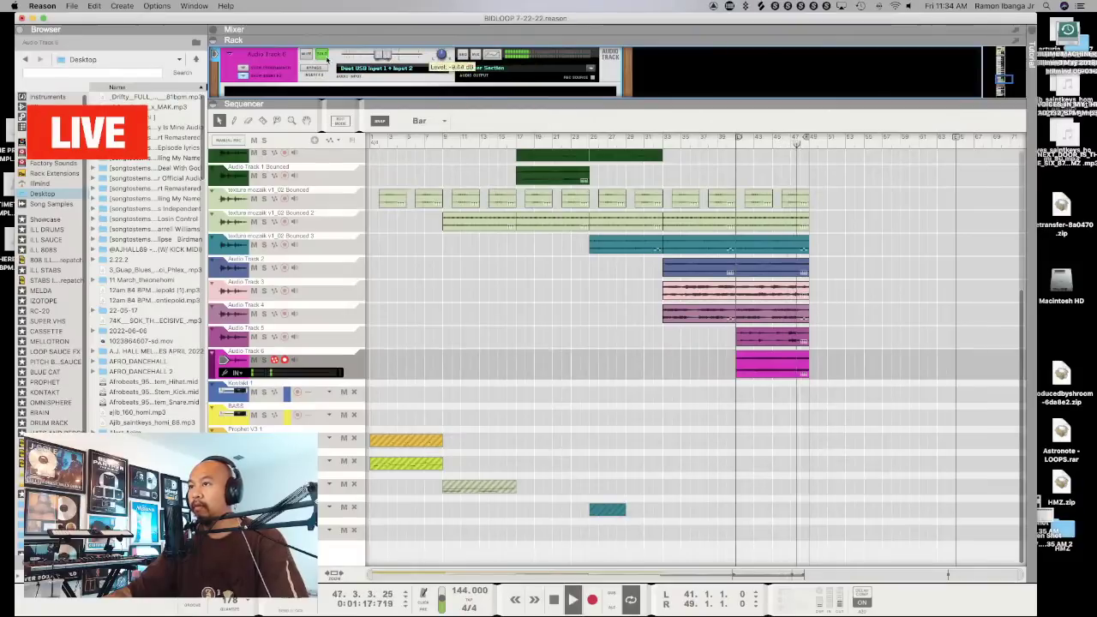
click(323, 56)
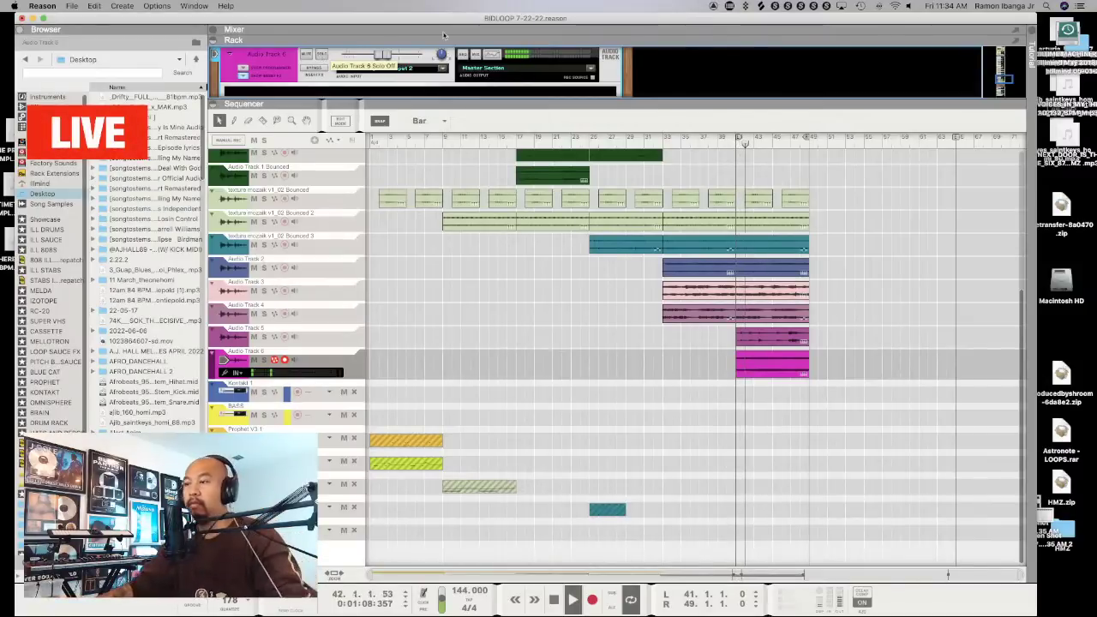
Move the loop start to bar 33 and copy Audio Track 6's clip from bar 41 to bar 33
click(627, 142)
super+click(666, 142)
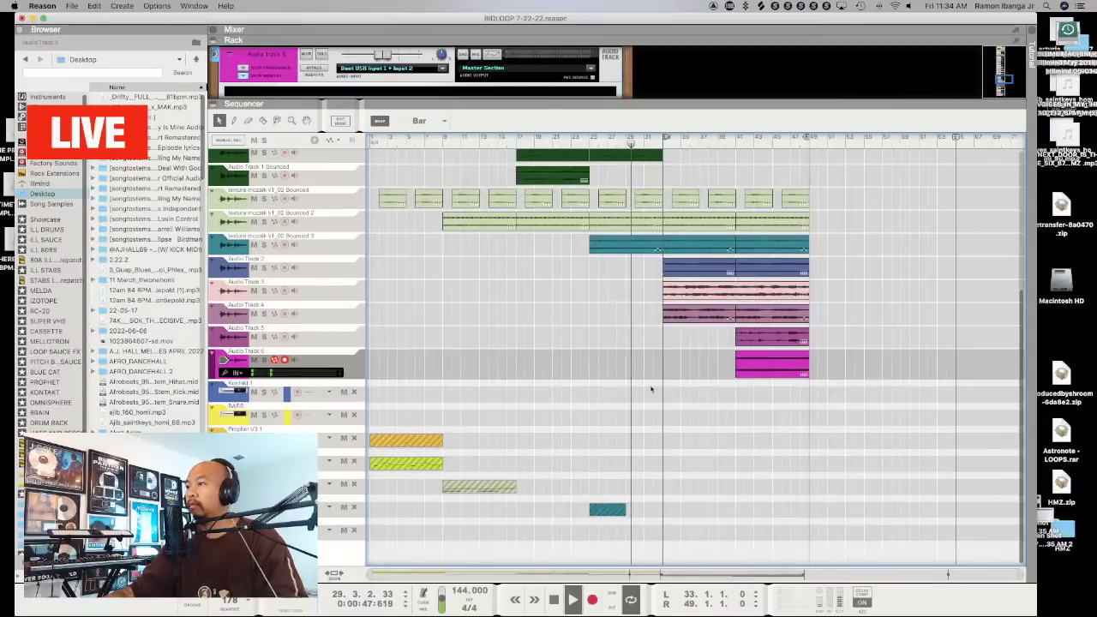
click(752, 371)
drag(753, 371, 680, 371)
click(733, 364)
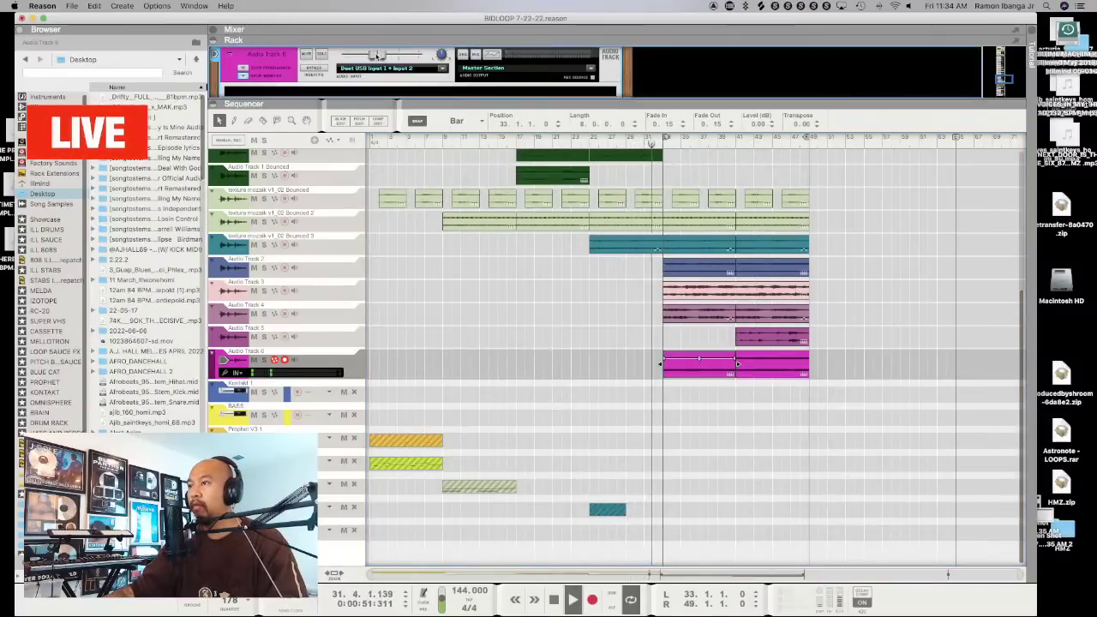
Set Audio Track 6's level to -10.01 dB and delete the texture mozaik v1_02 Bounced 2 clips between bars 33 and 49
drag(377, 56, 375, 56)
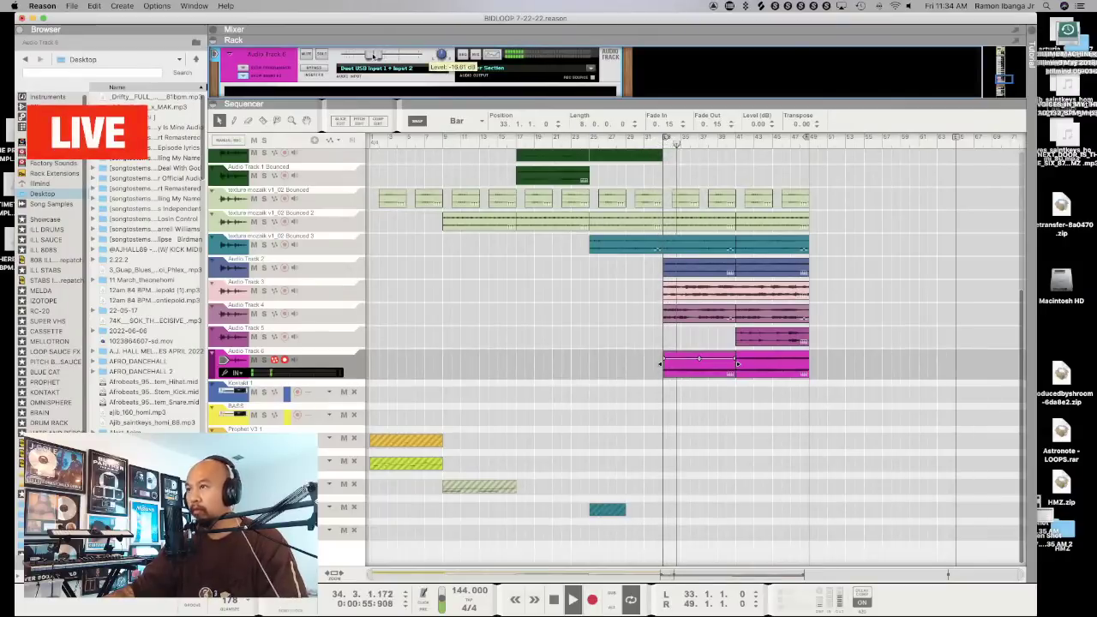
scroll(710, 256, up, 1)
click(761, 247)
key(space)
key(space)
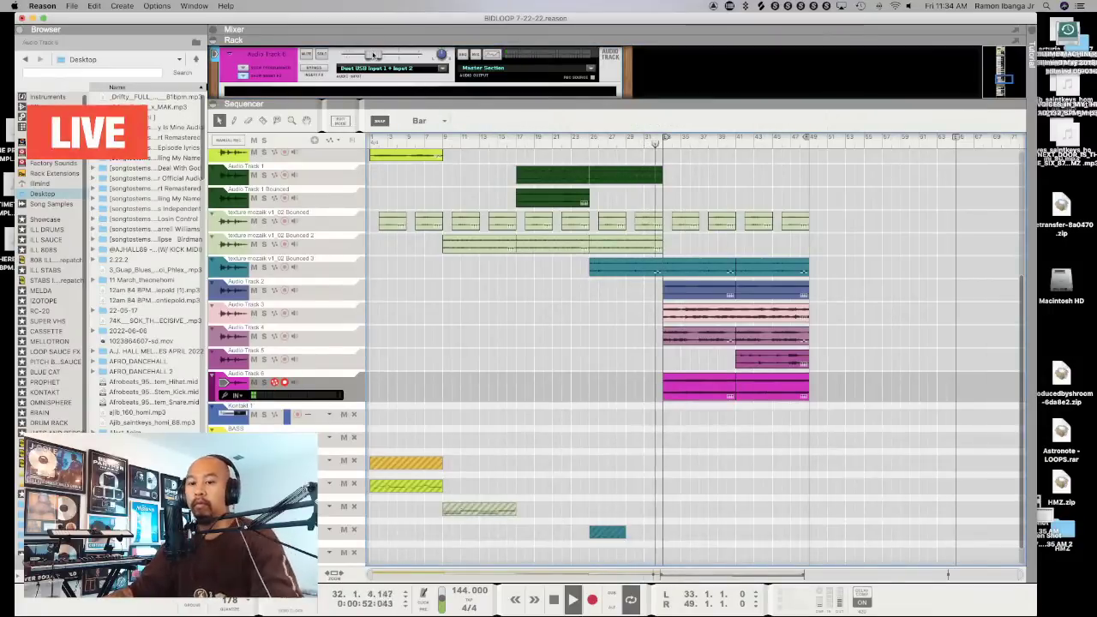
key(XF86AudioLowerVolume)
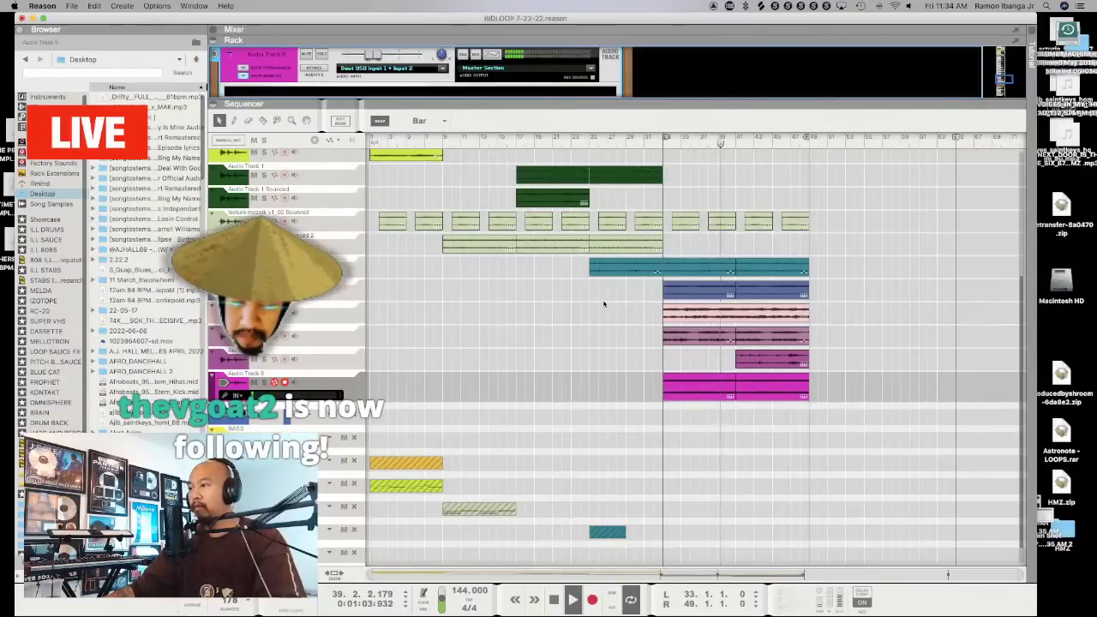
Copy the texture mozaik v1_02 Bounced 2 clip from bar 9 to bar 41 on the same track
scroll(604, 303, up, 1)
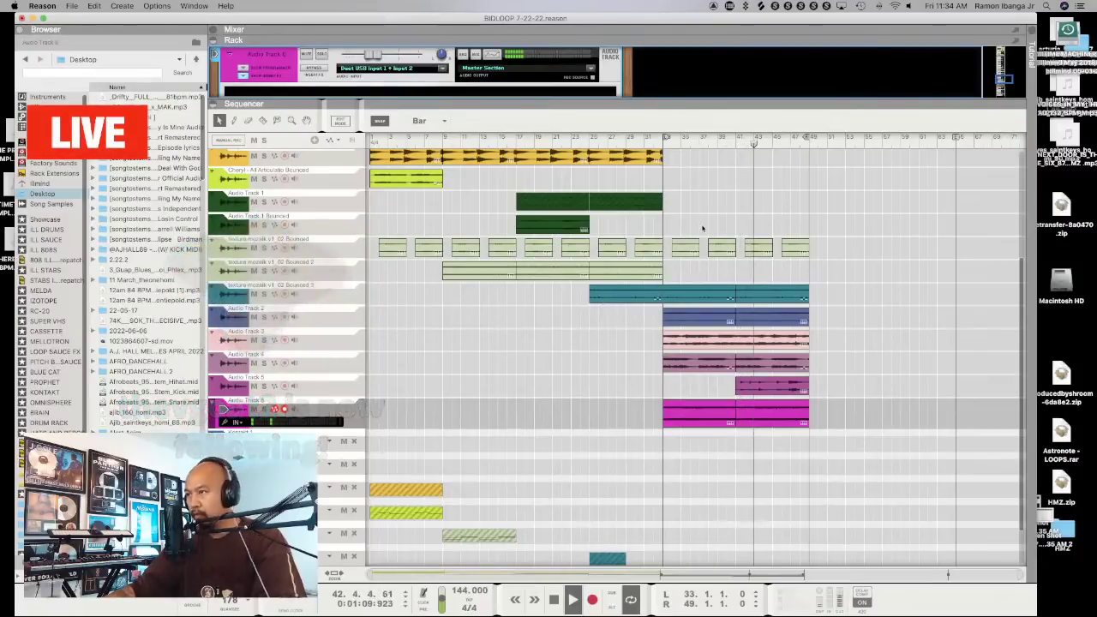
click(481, 275)
scroll(464, 276, up, 2)
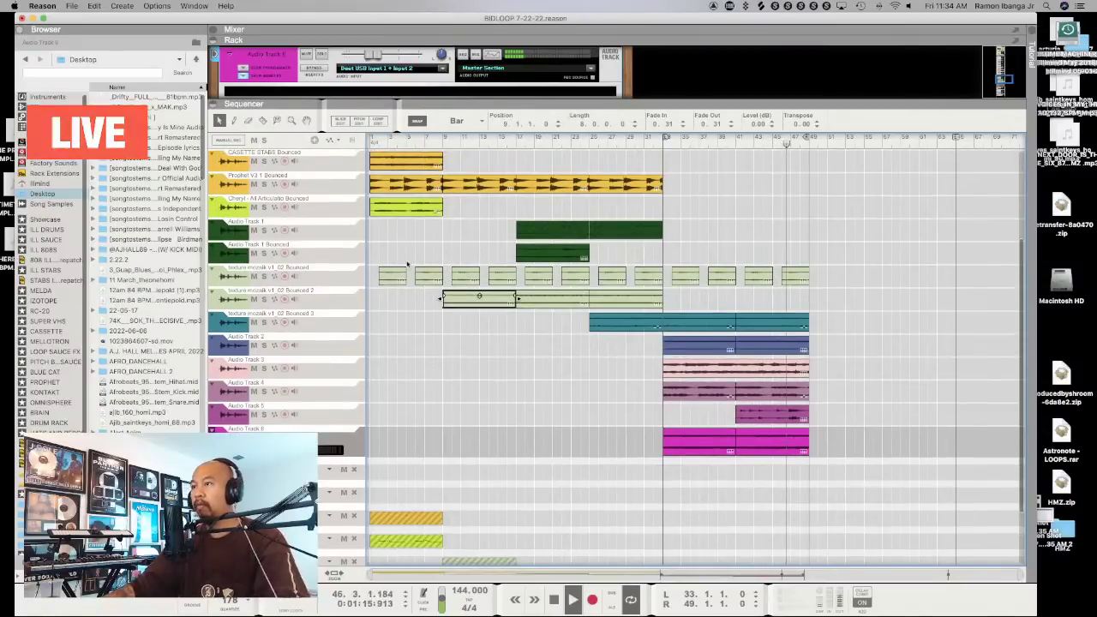
scroll(479, 215, up, 2)
scroll(478, 215, up, 4)
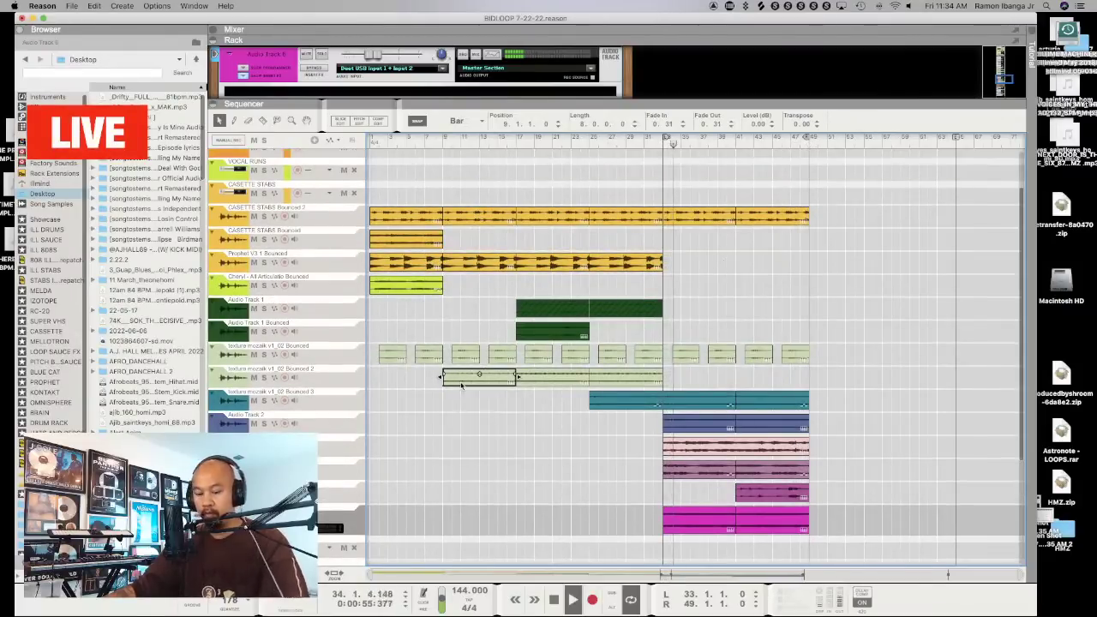
drag(756, 370, 756, 381)
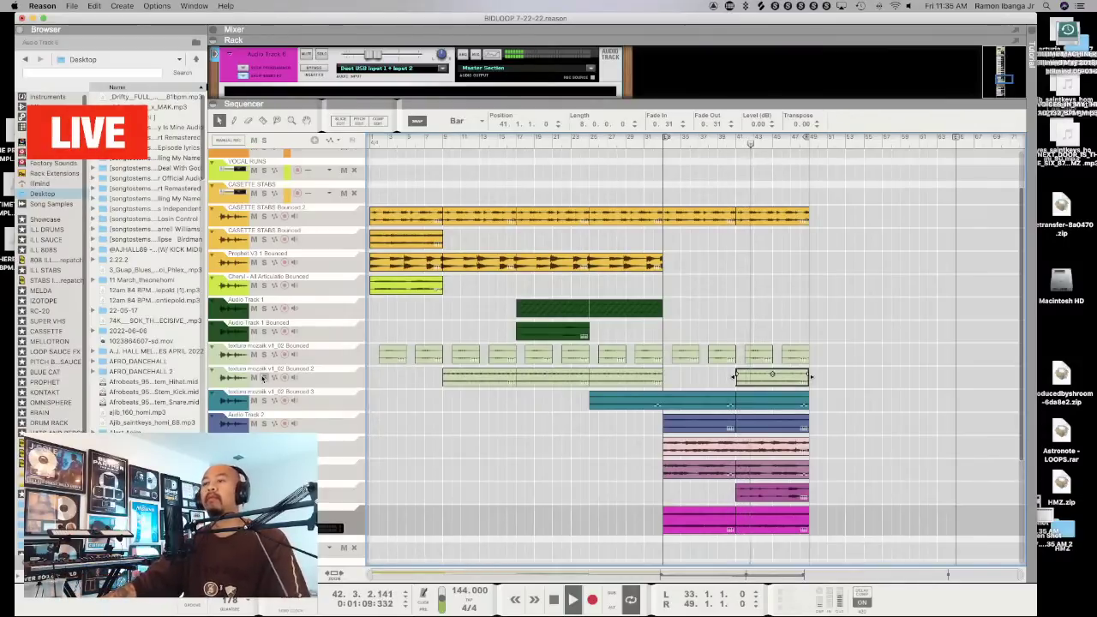
click(740, 275)
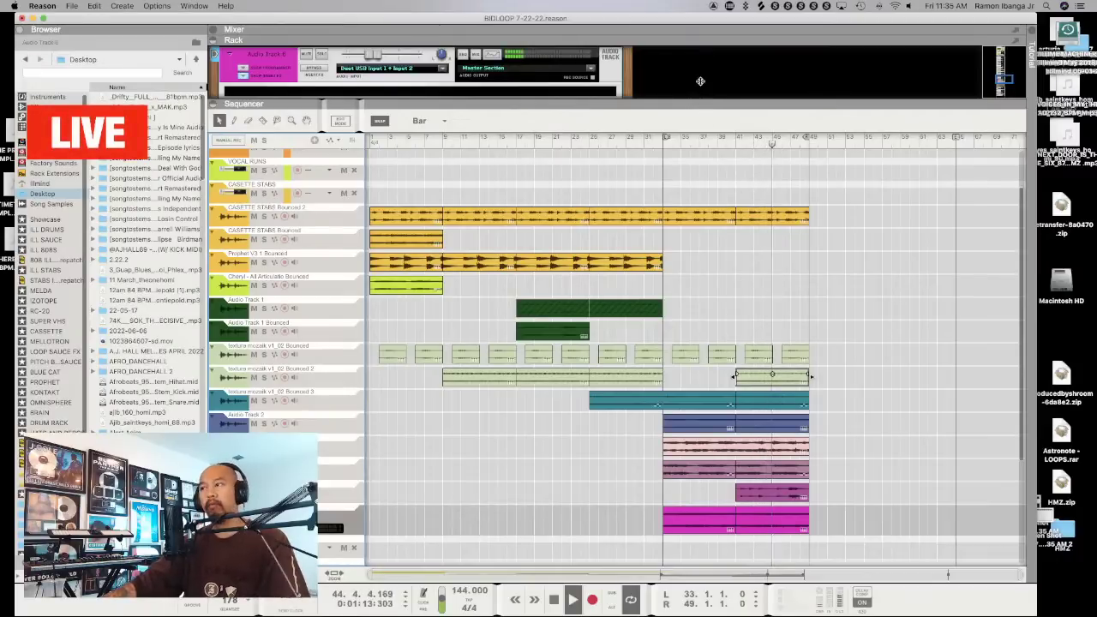
Collapse the rack view and copy all clips between bars 41 and 49 to start at bar 49
key(F6)
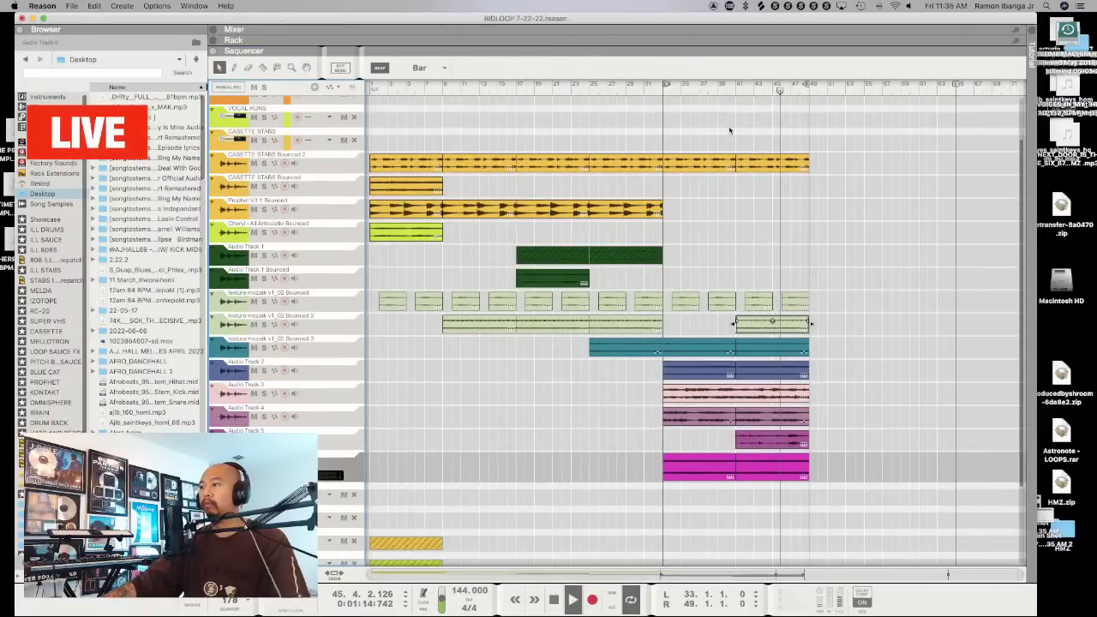
click(798, 148)
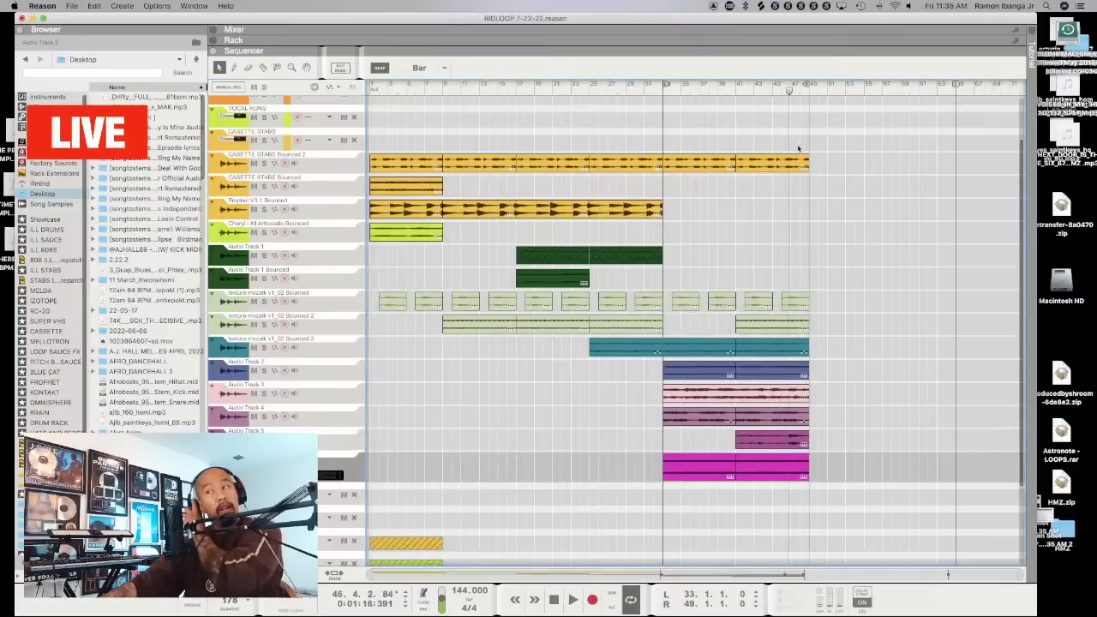
drag(742, 138, 878, 511)
click(875, 272)
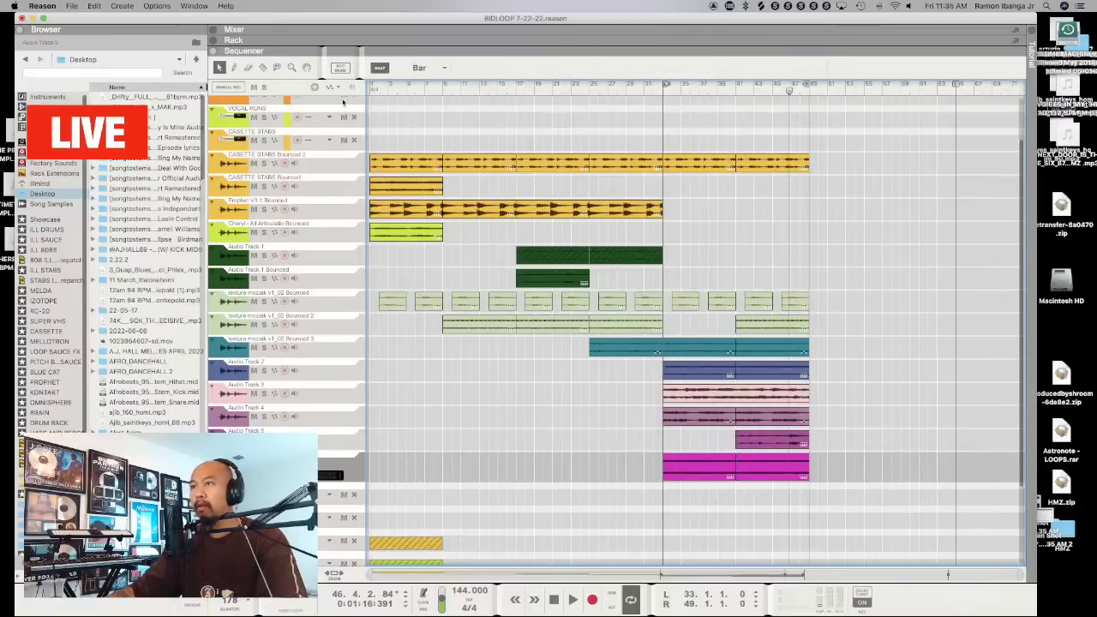
click(264, 68)
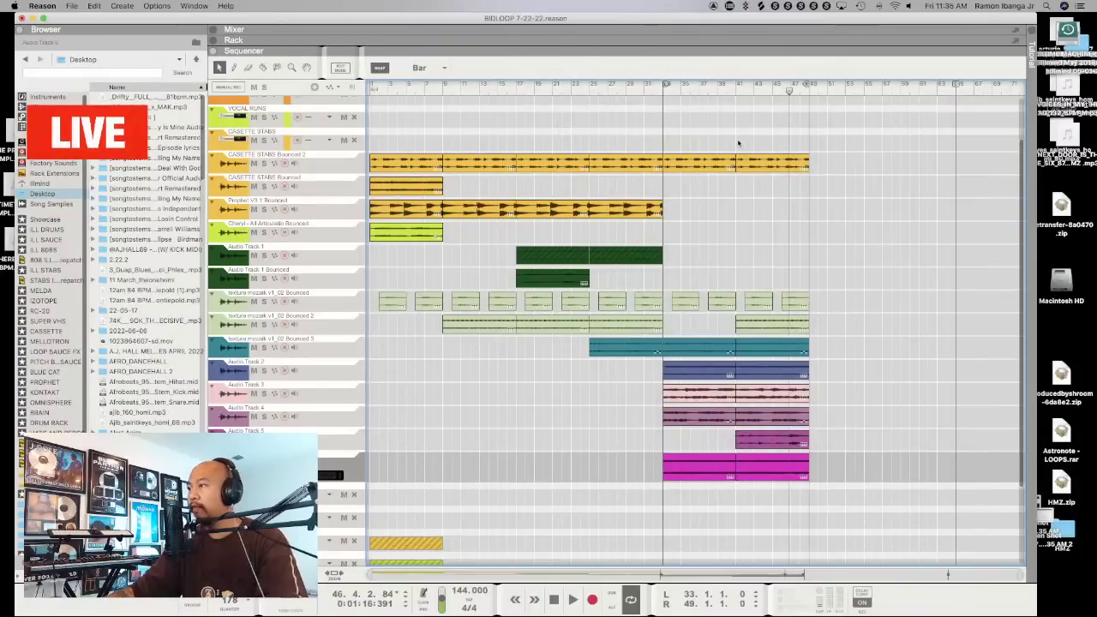
drag(737, 135, 889, 504)
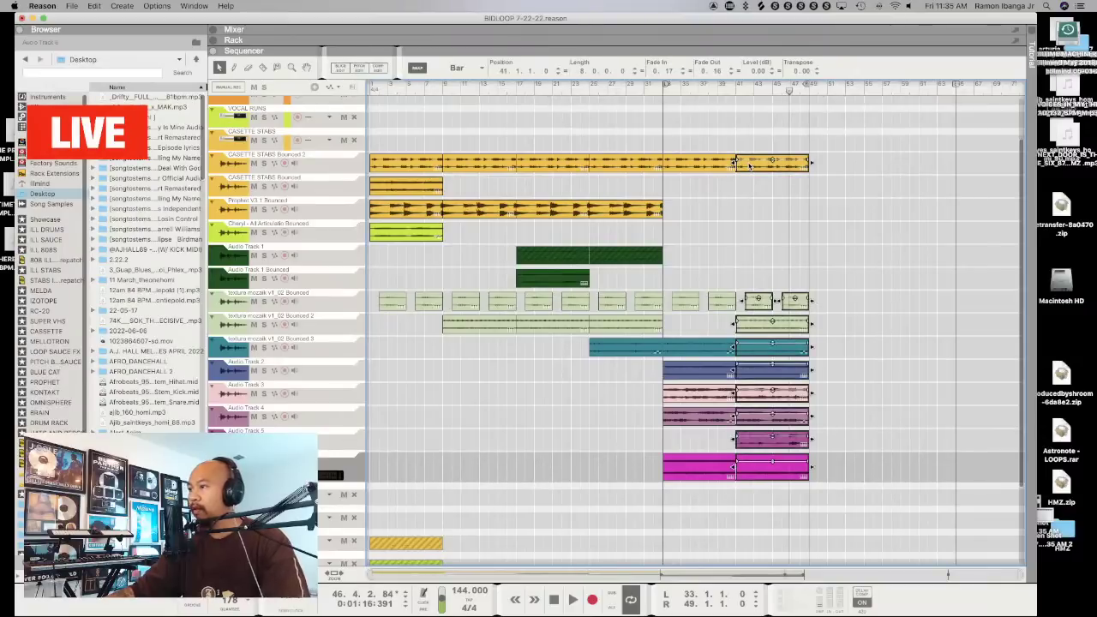
drag(749, 166, 828, 171)
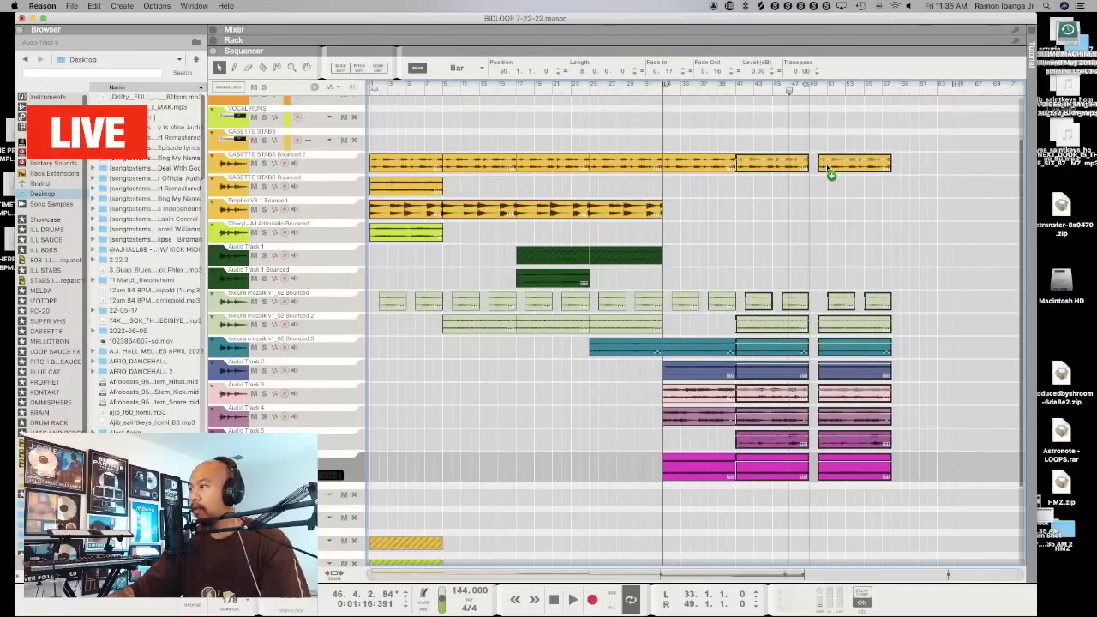
Set the loop to bars 49 through 57, move the song end marker to about bar 68, and play the arrangement
alt+click(877, 89)
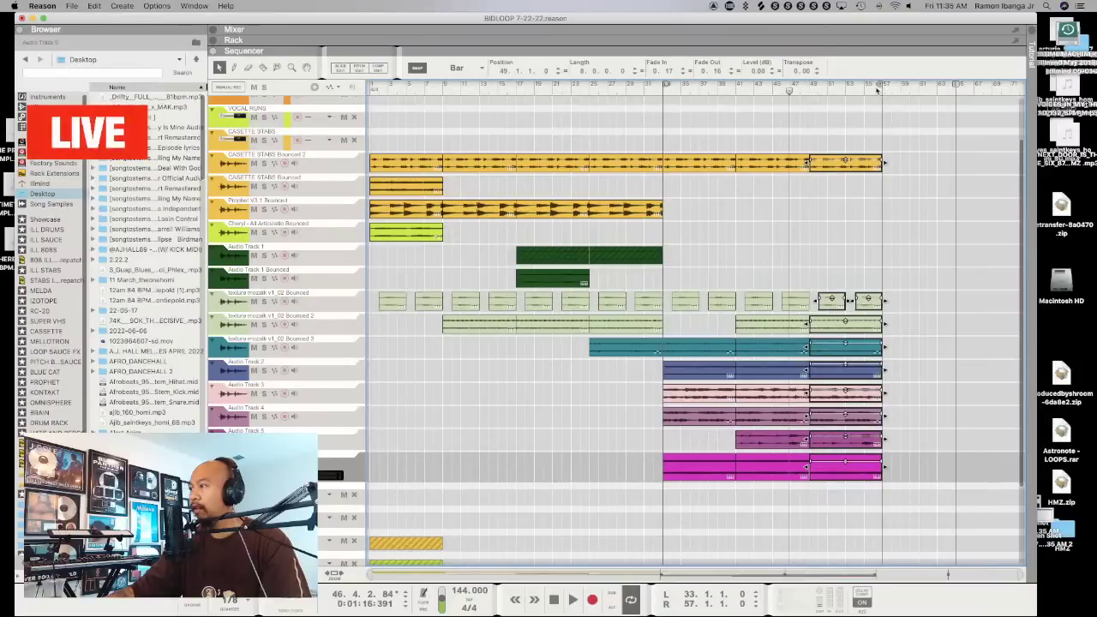
super+click(811, 86)
click(984, 89)
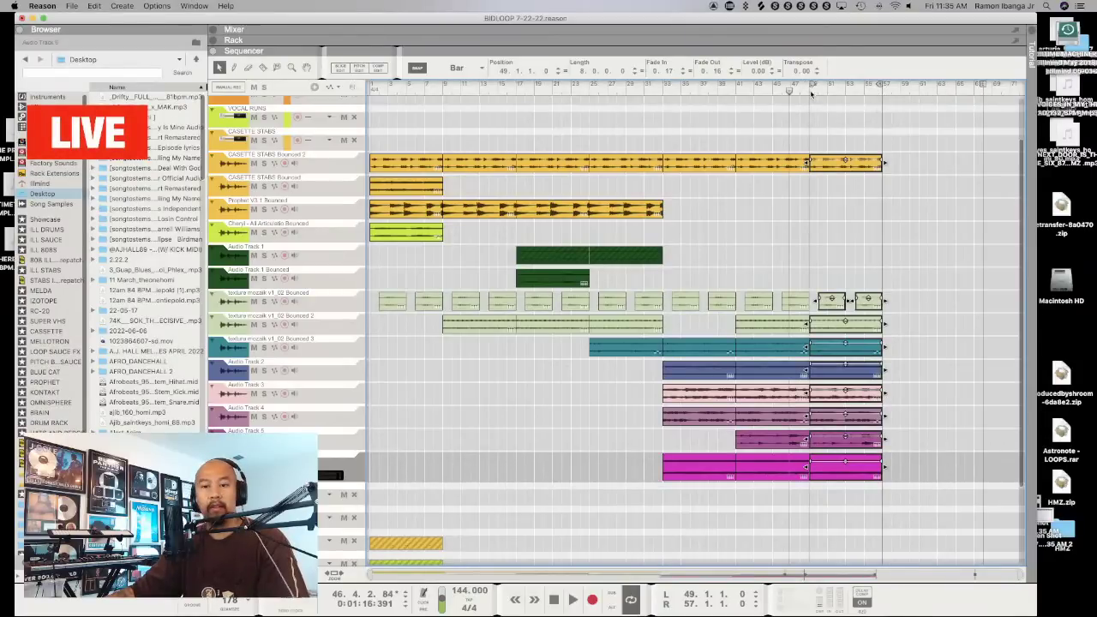
key(space)
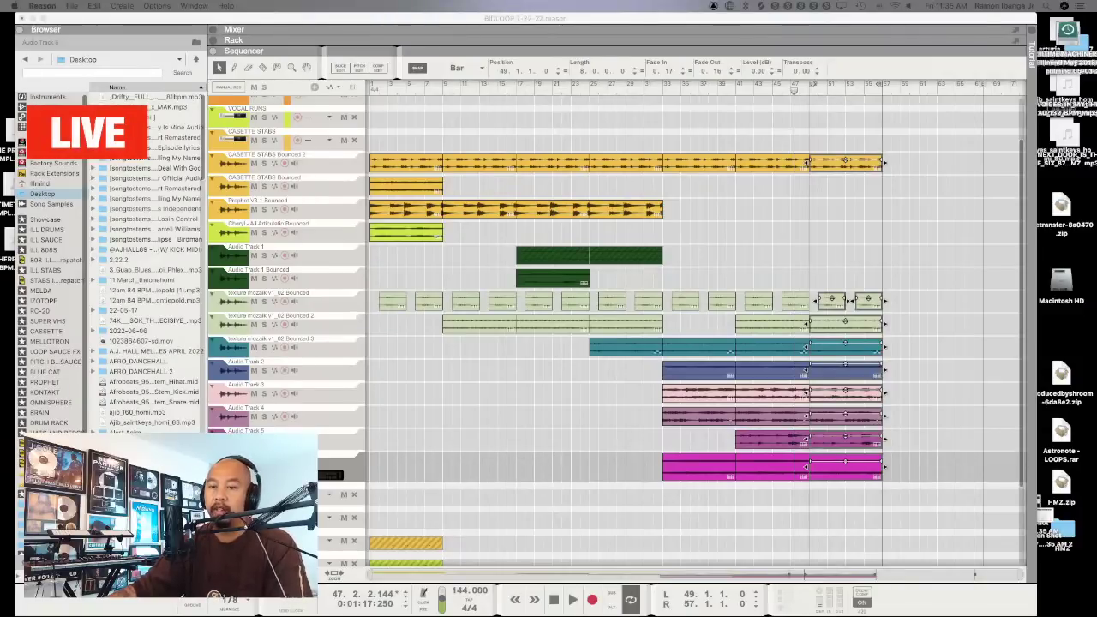
click(765, 23)
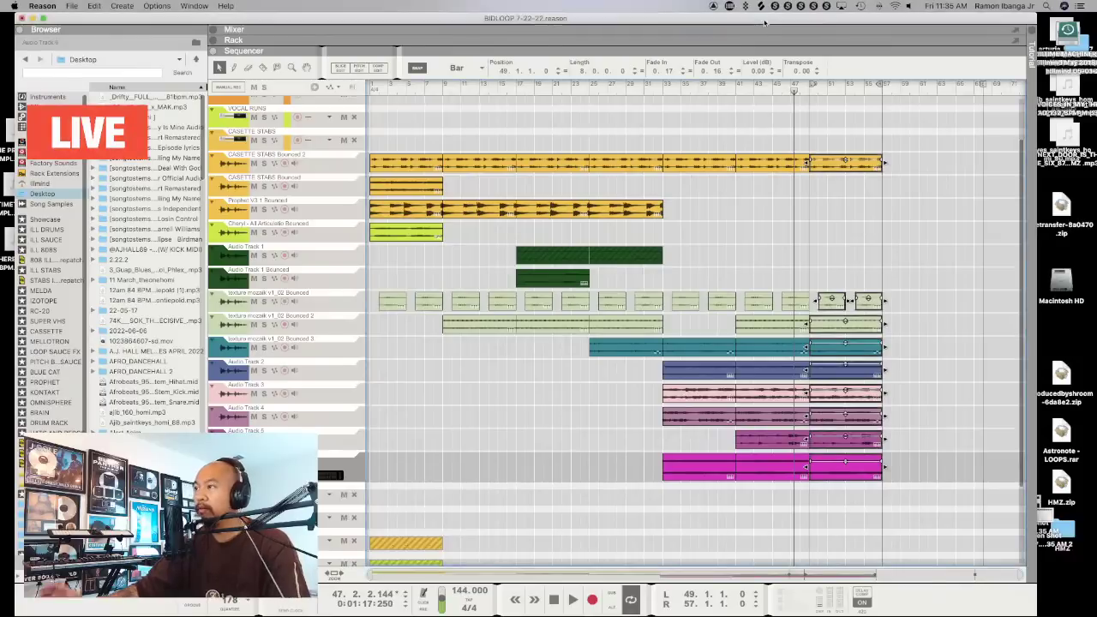
Play the loop and delete the CASETTE STABS Bounced 2 clip between bars 49 and 57
key(space)
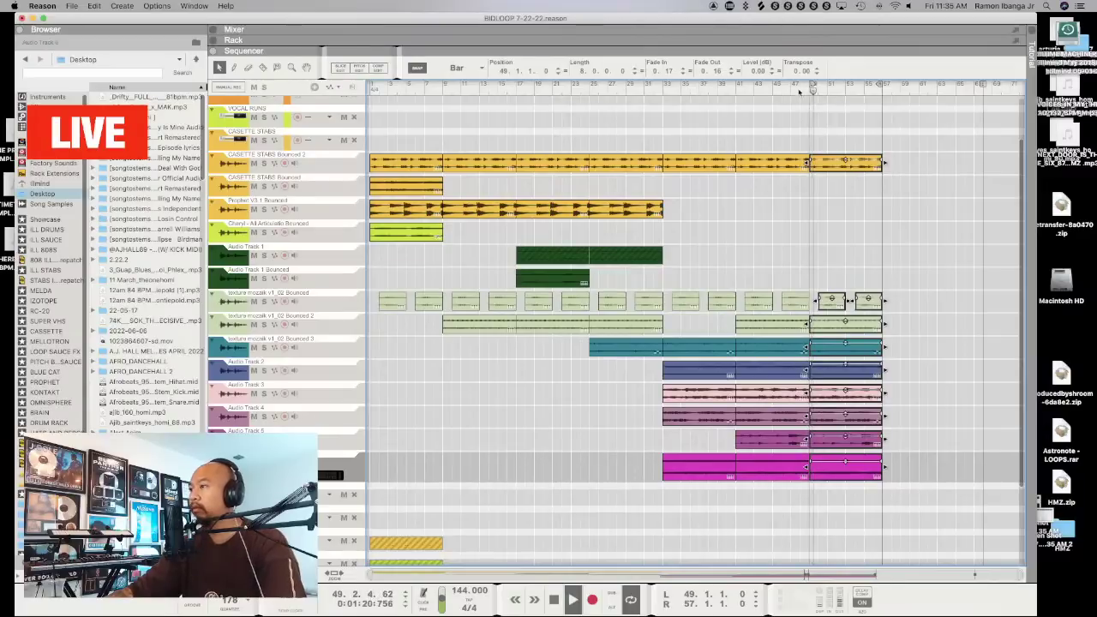
key(space)
click(888, 257)
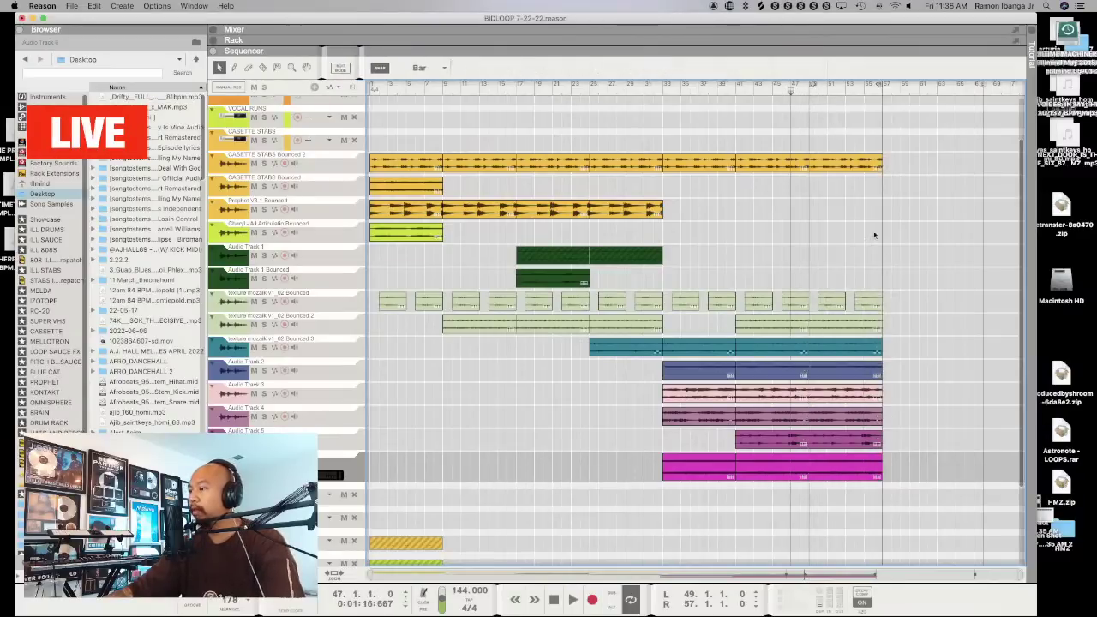
key(space)
scroll(827, 229, up, 3)
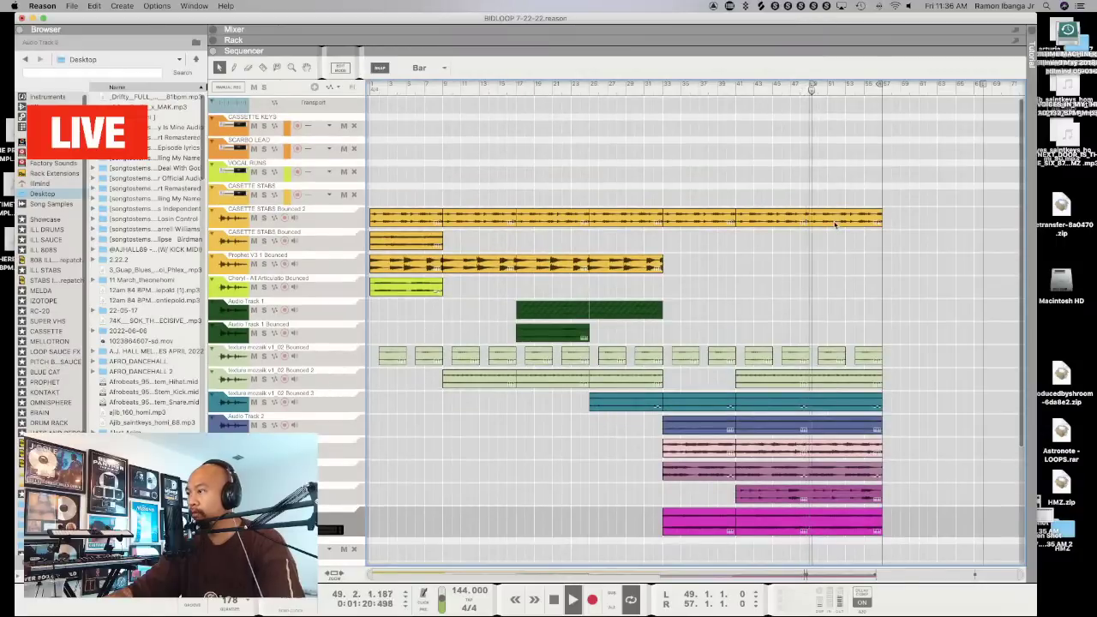
click(836, 221)
key(Delete)
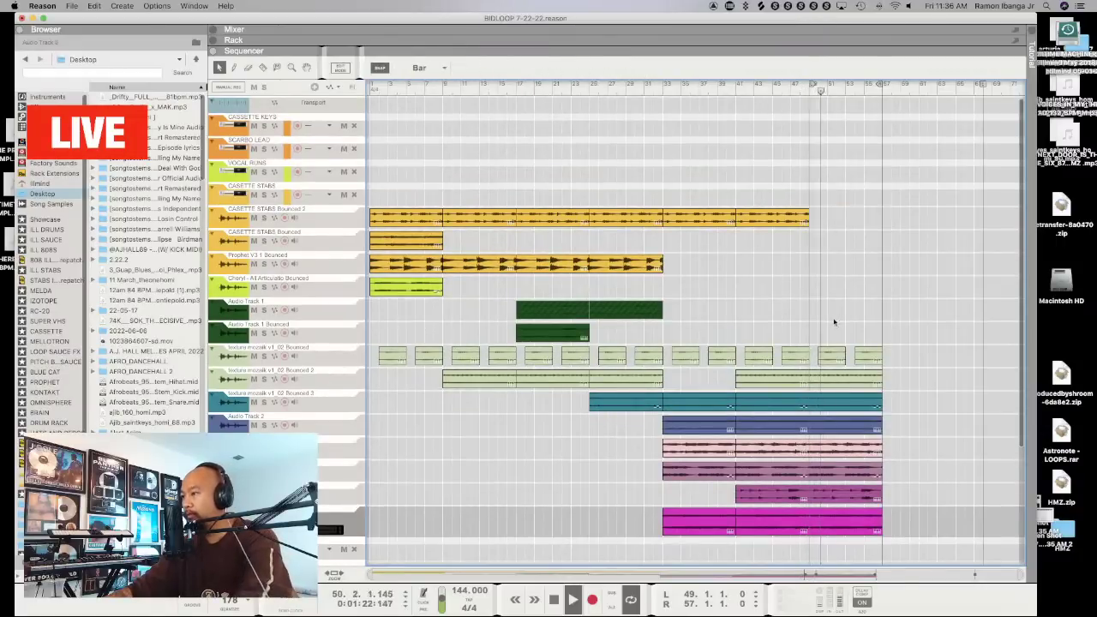
Delete the clips between bars 49 and 57 on texture mozaik v1_02 Bounced 2 and Audio Track 6
click(840, 377)
key(Delete)
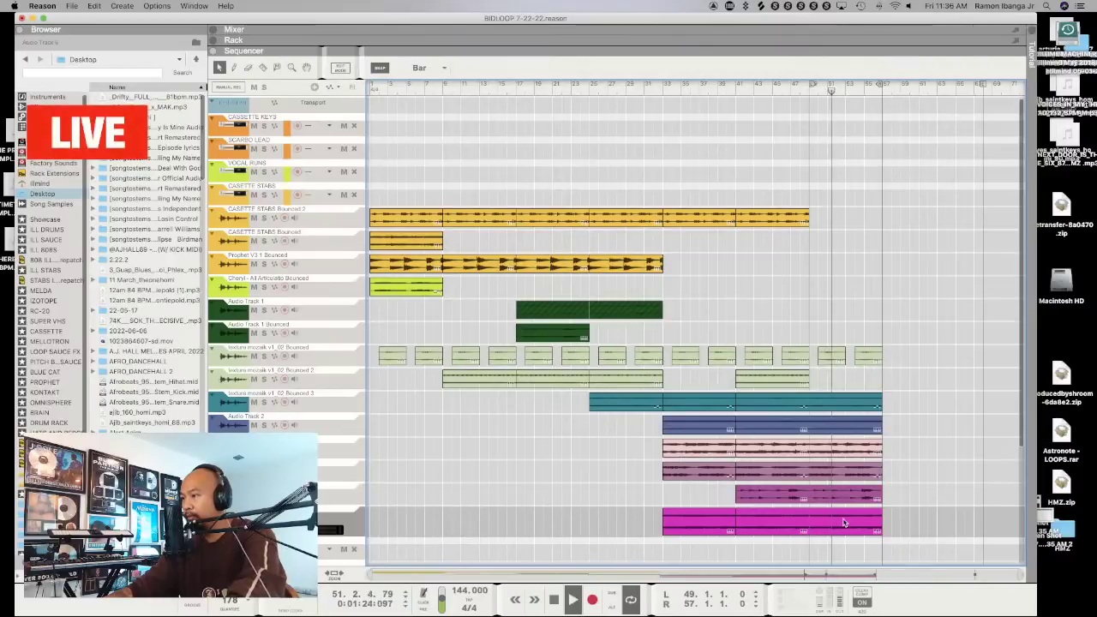
click(844, 523)
key(Delete)
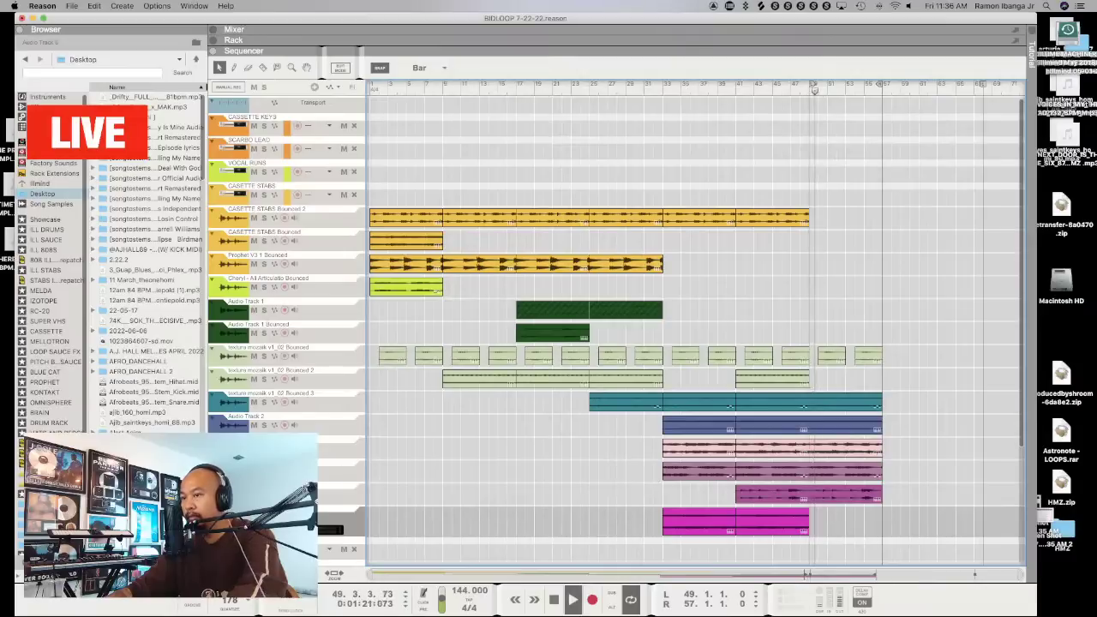
Delete the Audio Track 2 clip between bars 49 and 57 while the loop keeps playing
click(840, 474)
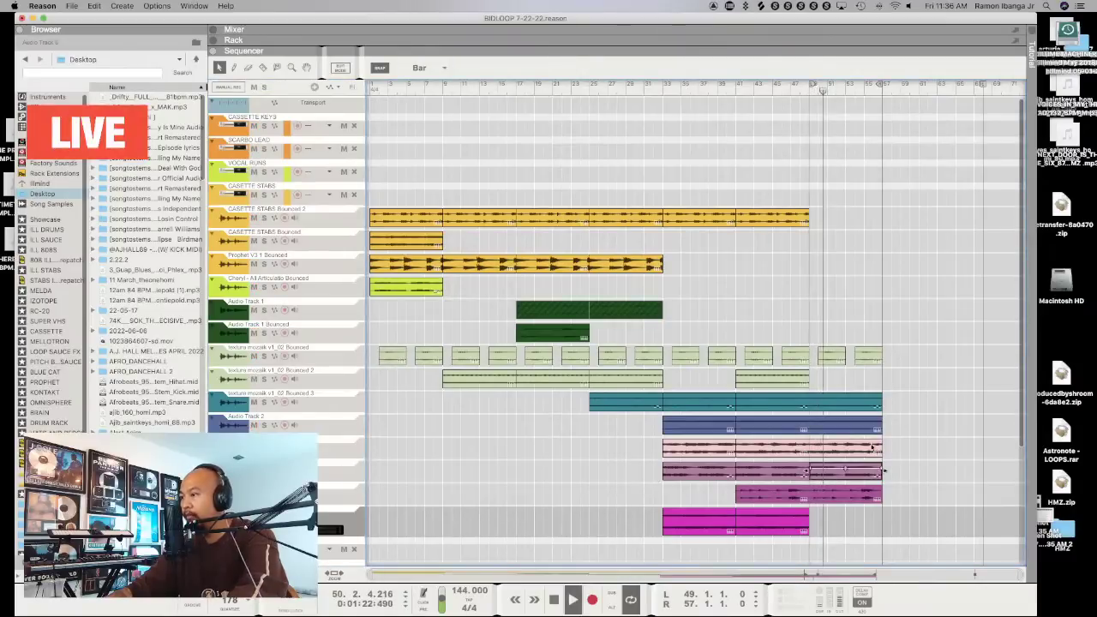
drag(808, 73, 895, 289)
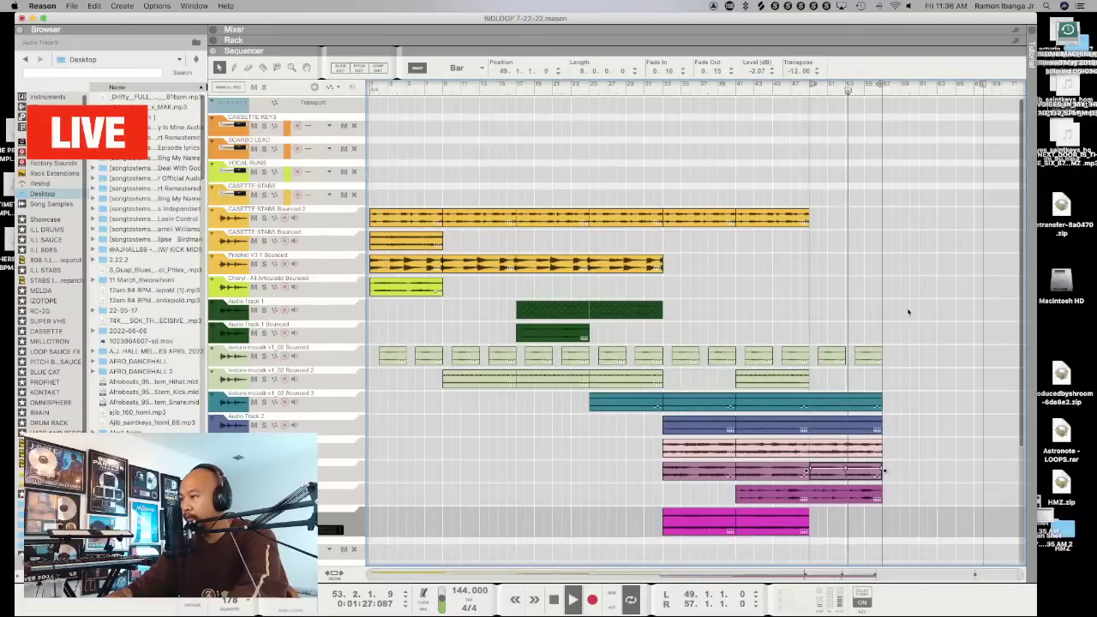
click(795, 88)
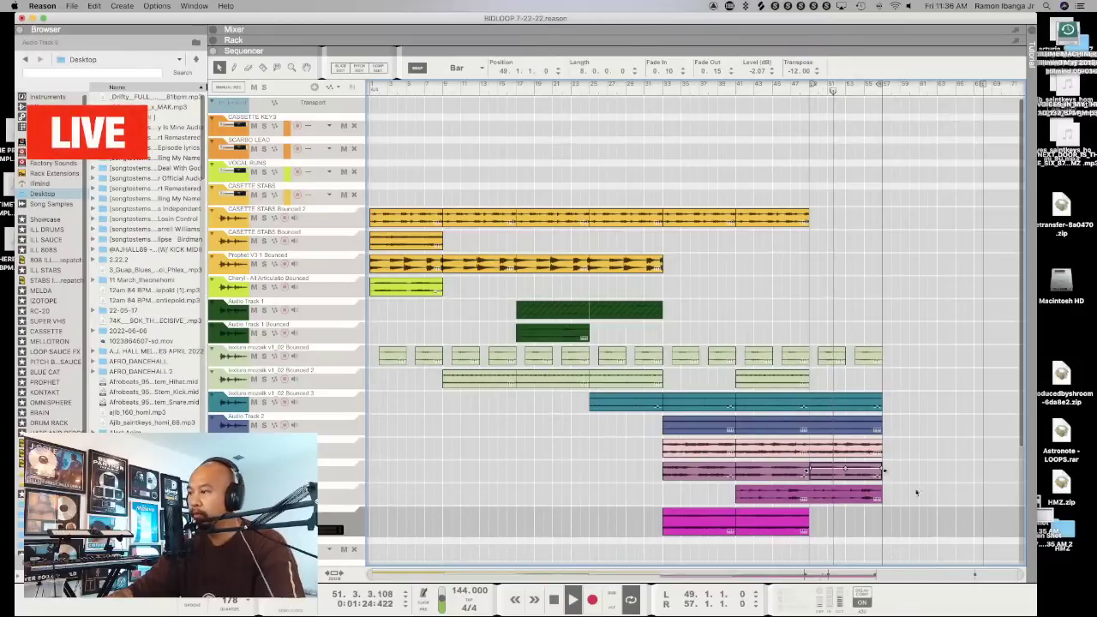
click(916, 523)
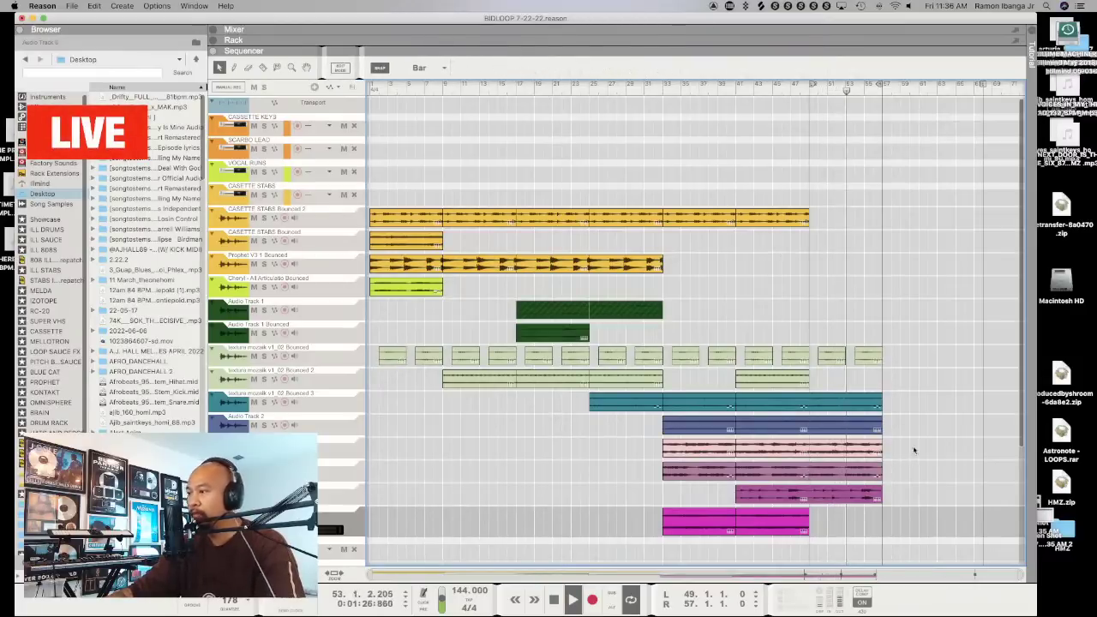
key(super+z)
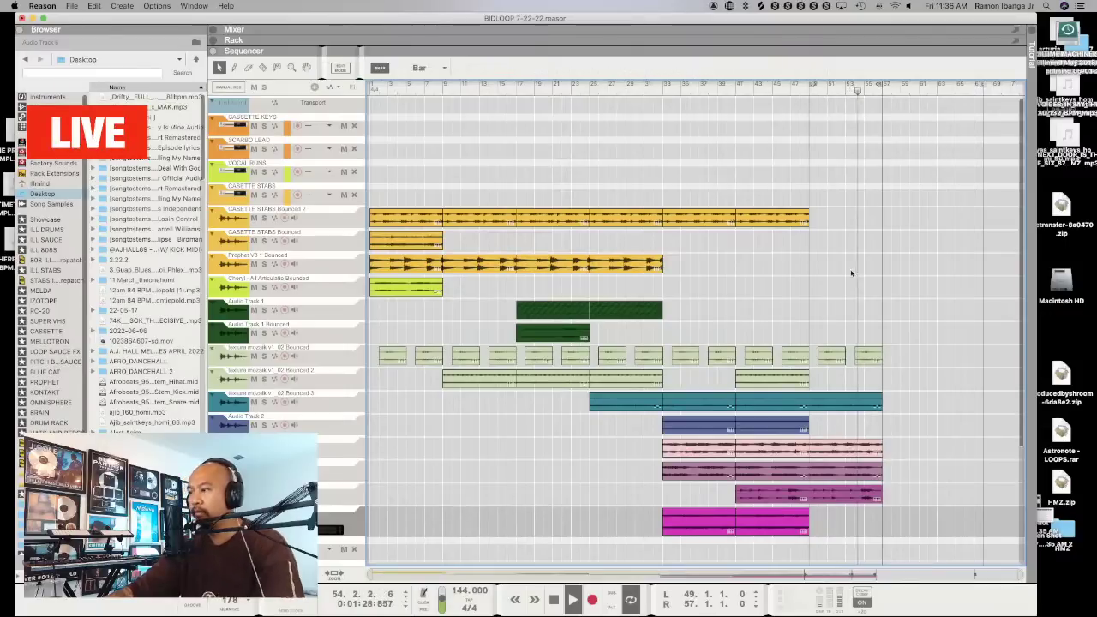
Copy the remaining clips of bars 49 to 57 to bar 57, and delete Audio Track 5's clip at bar 49
drag(813, 302, 914, 521)
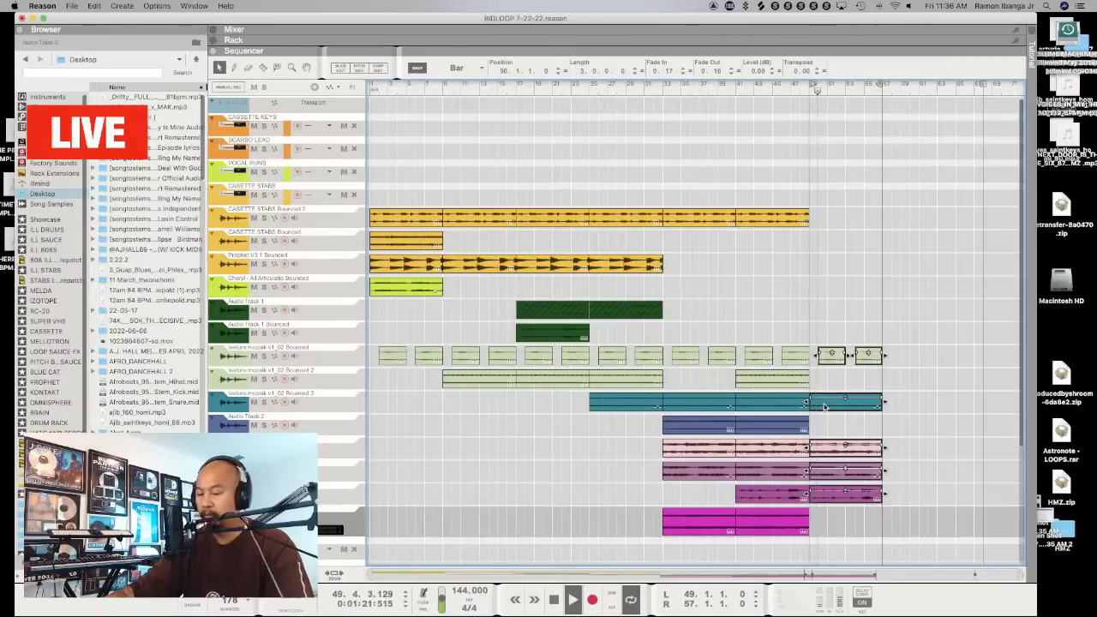
drag(873, 407, 947, 408)
click(851, 313)
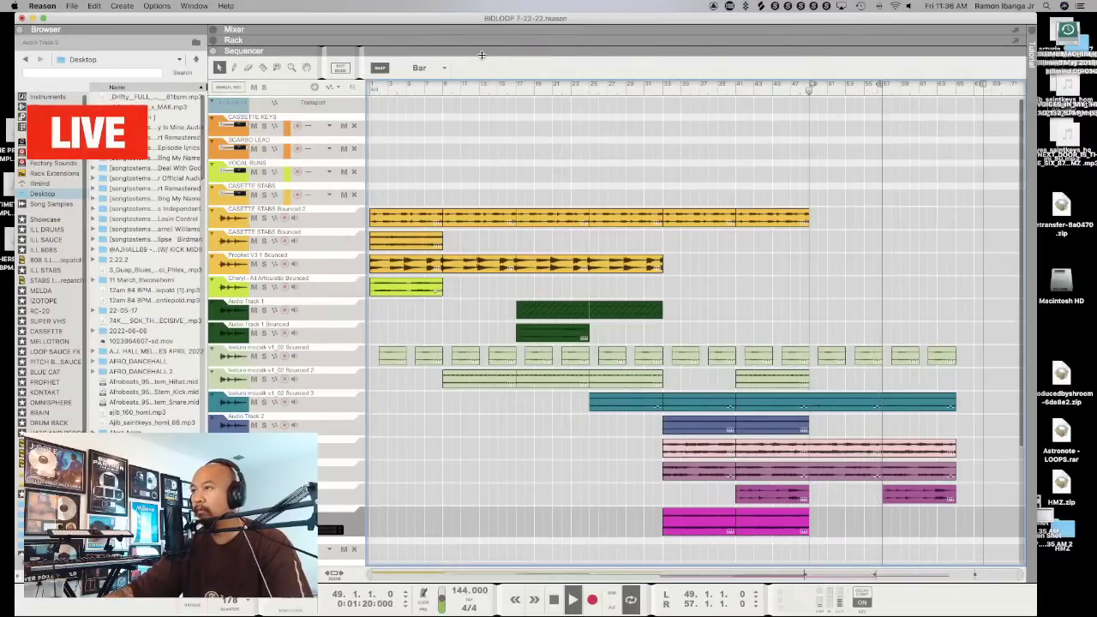
Show the rack and open the iZotope Ozone 5 Equalizer in the master section
key(F6)
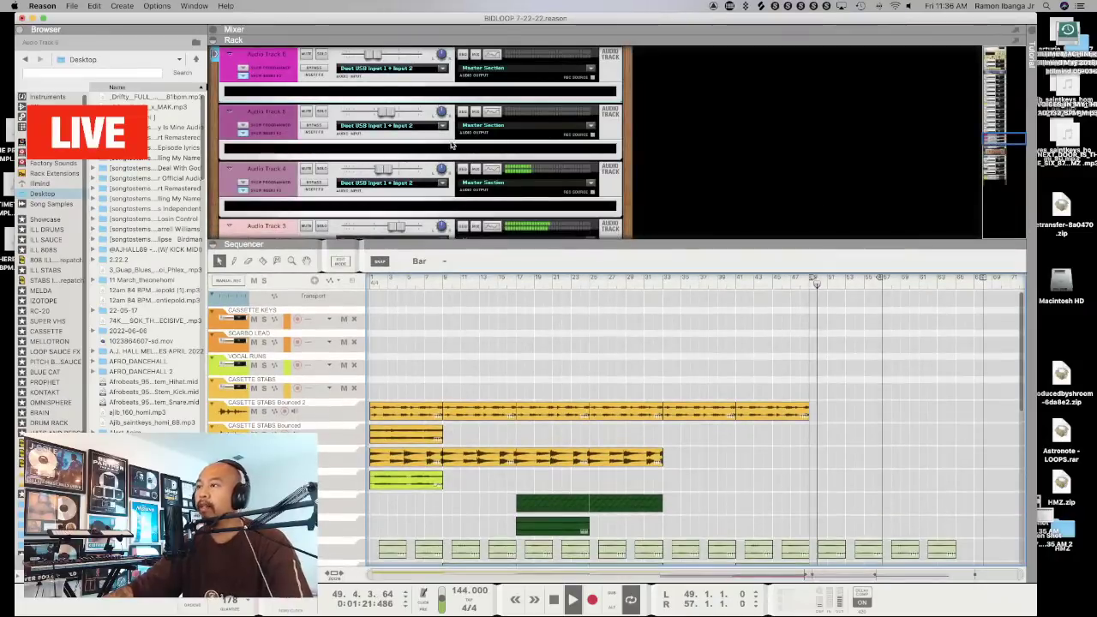
scroll(453, 144, up, 10)
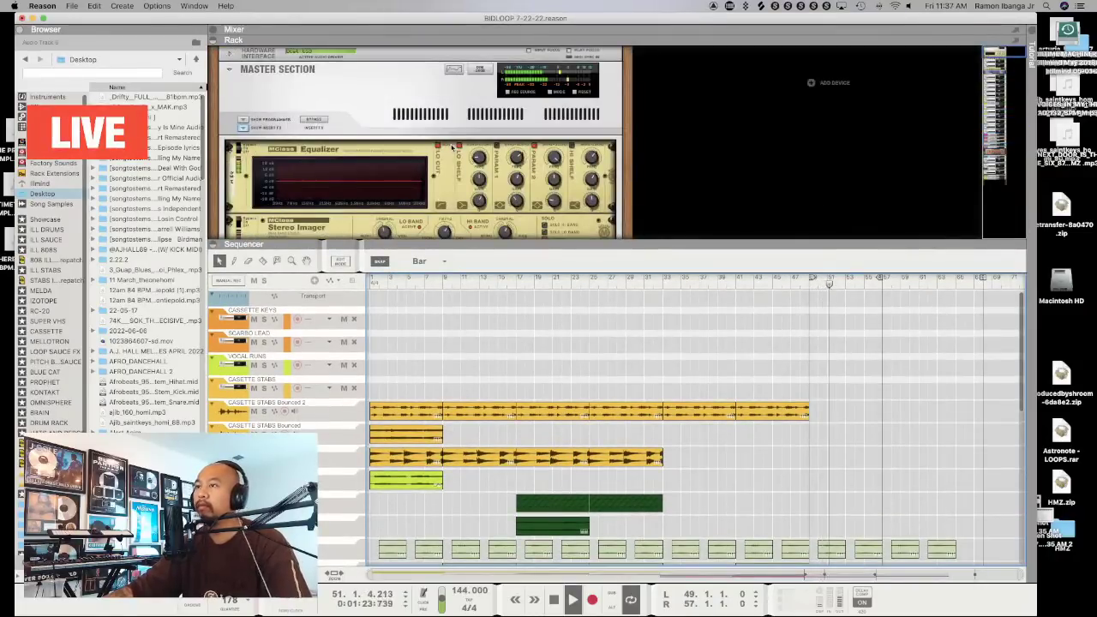
scroll(452, 148, down, 10)
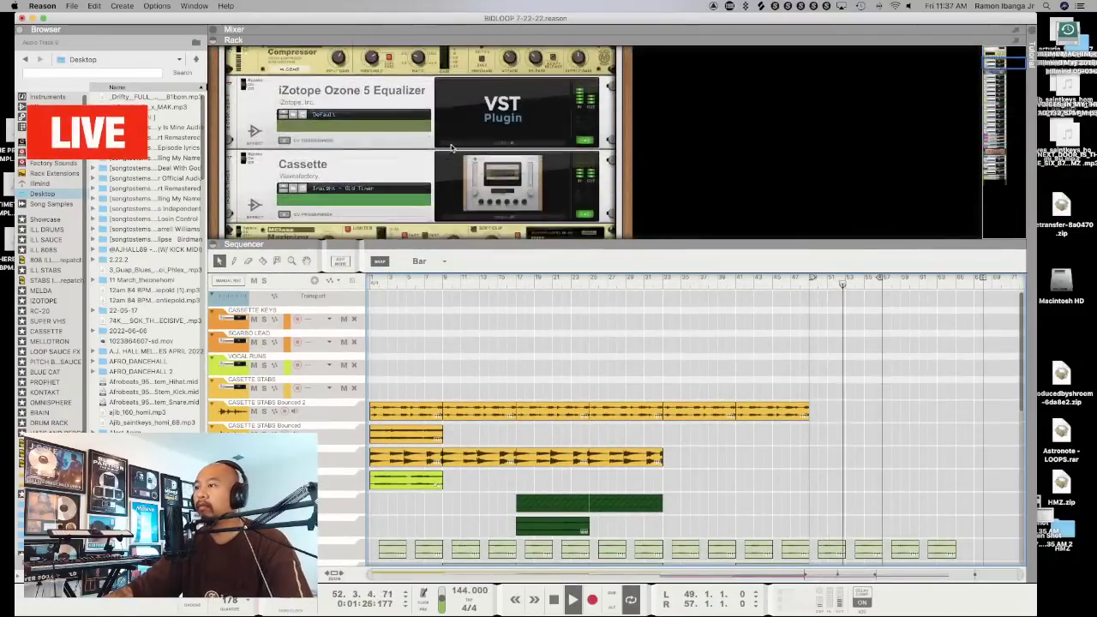
scroll(463, 155, up, 1)
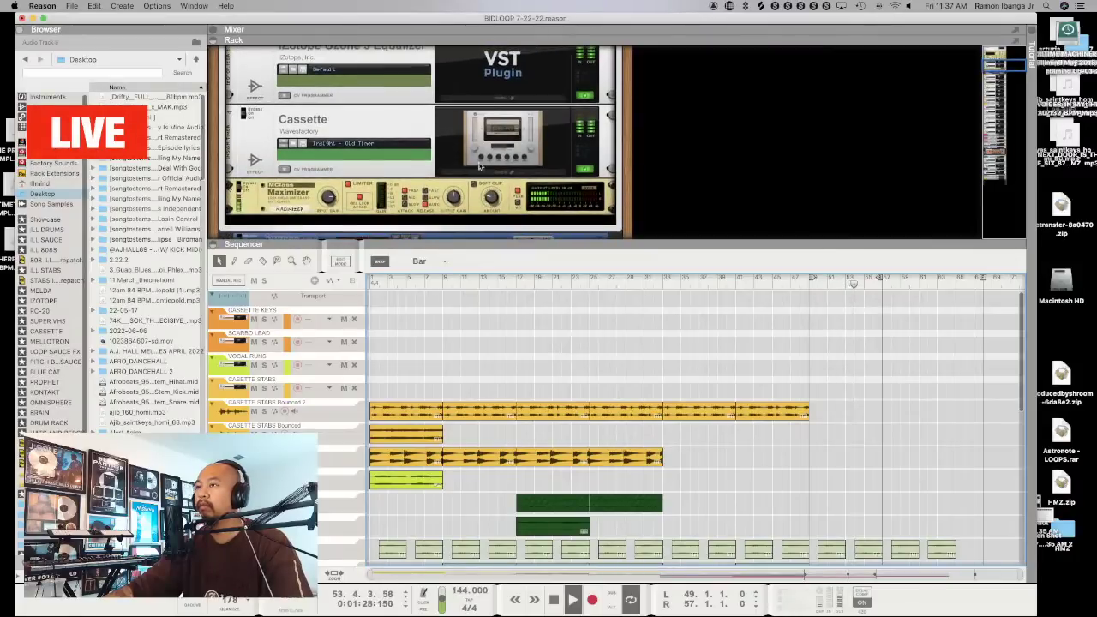
click(498, 63)
click(584, 93)
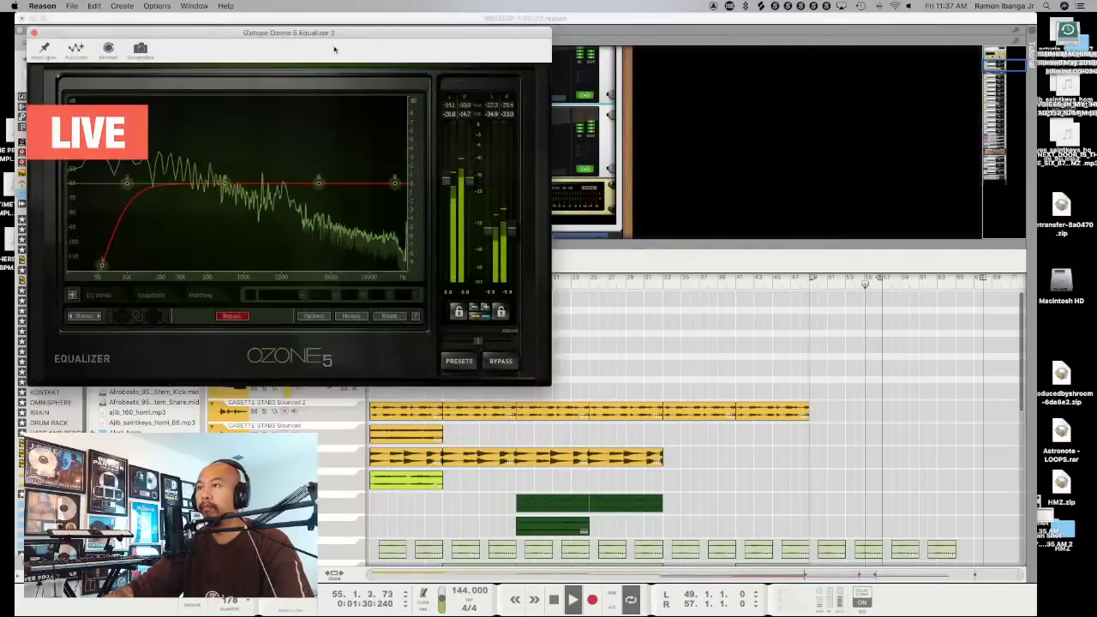
Examine the master equalizer's curve and spectrum during loop playback, and close the equalizer window
drag(334, 36, 686, 81)
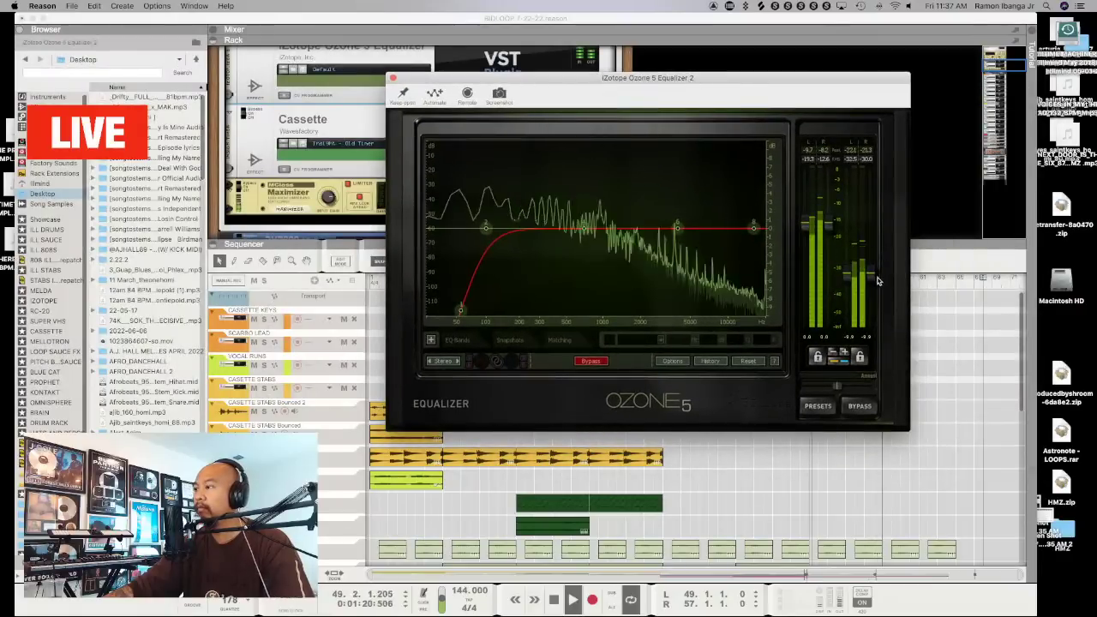
drag(413, 117, 636, 119)
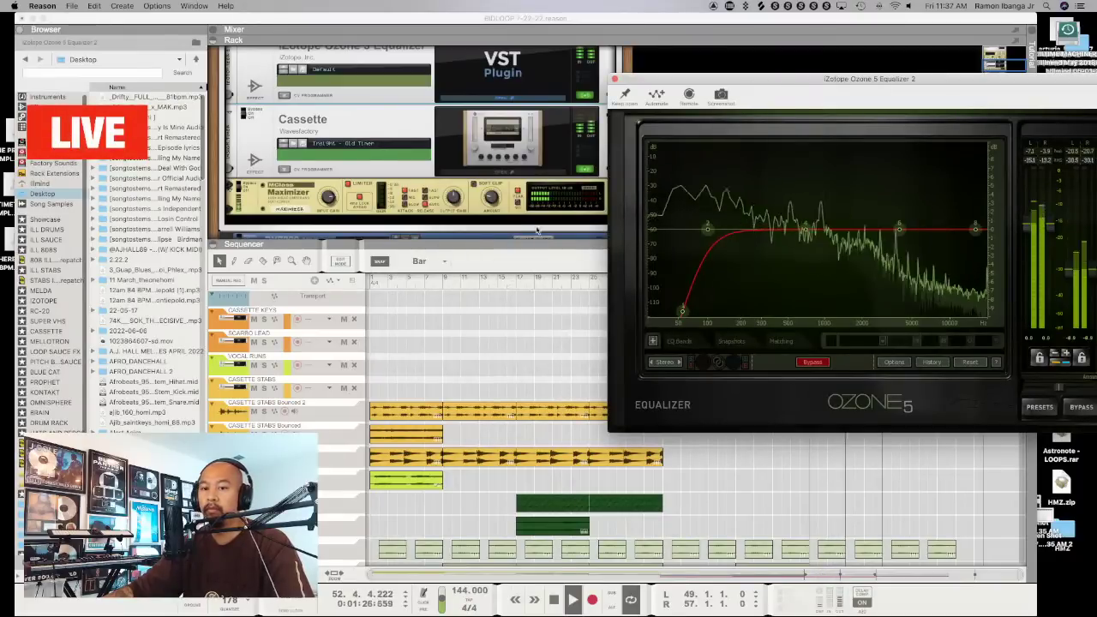
drag(717, 84, 532, 94)
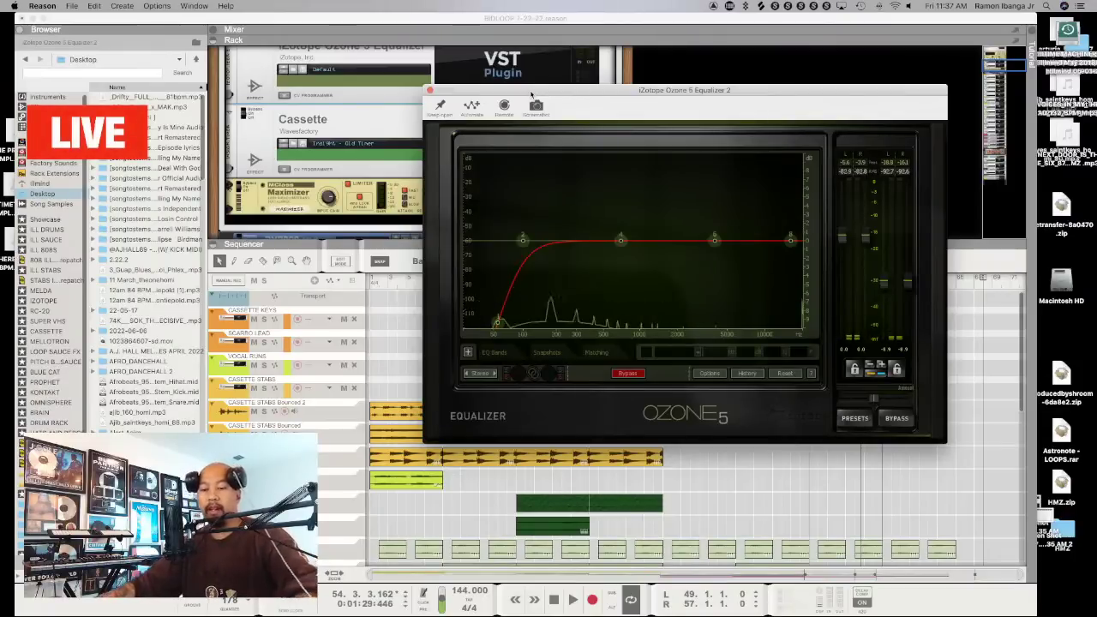
drag(570, 92, 593, 103)
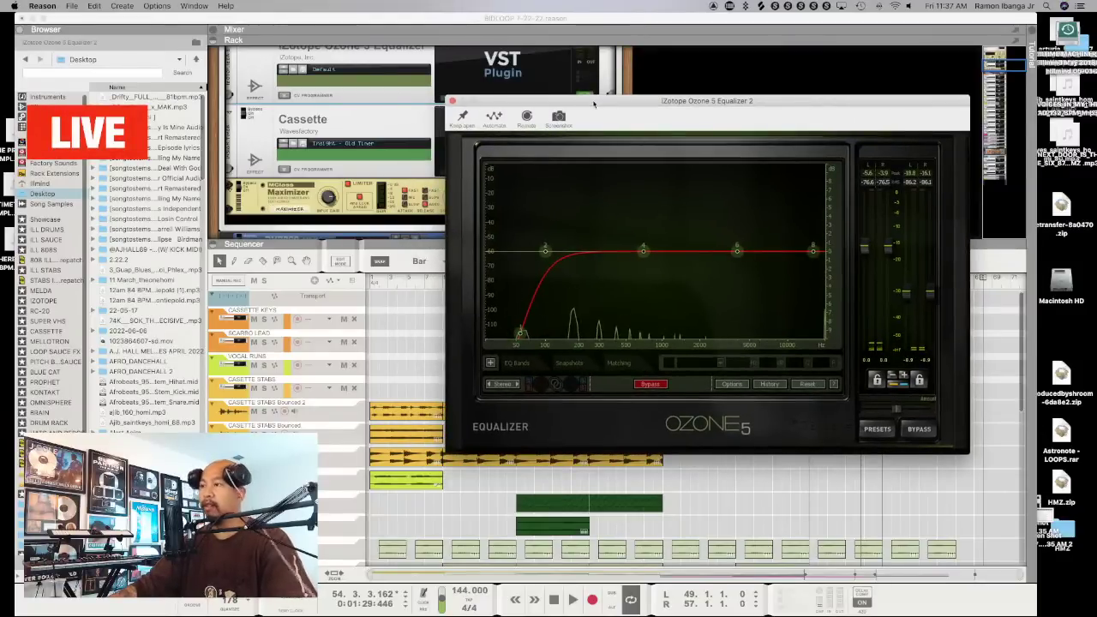
drag(543, 100, 551, 111)
key(space)
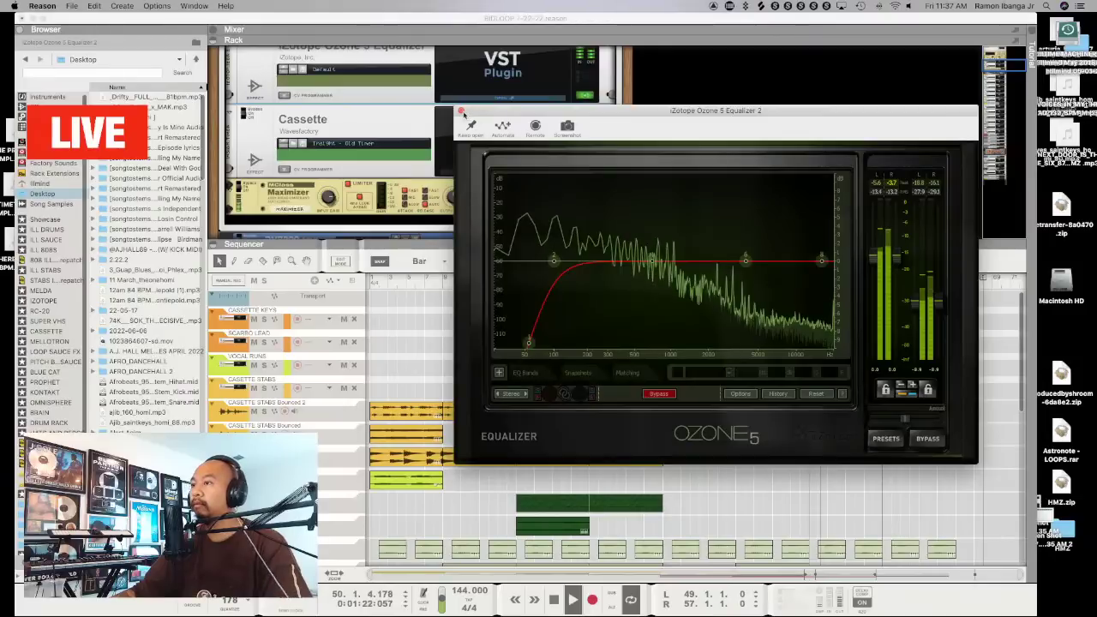
key(super+w)
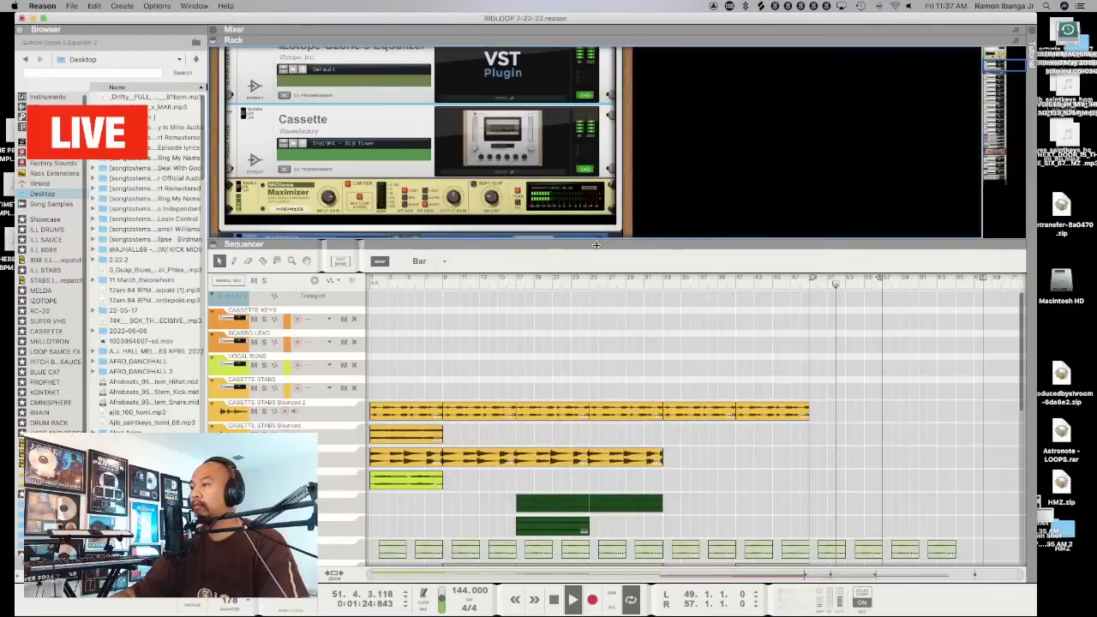
Play the arrangement from bar 1 and select the MClass Maximizer in the master section
drag(600, 239, 600, 174)
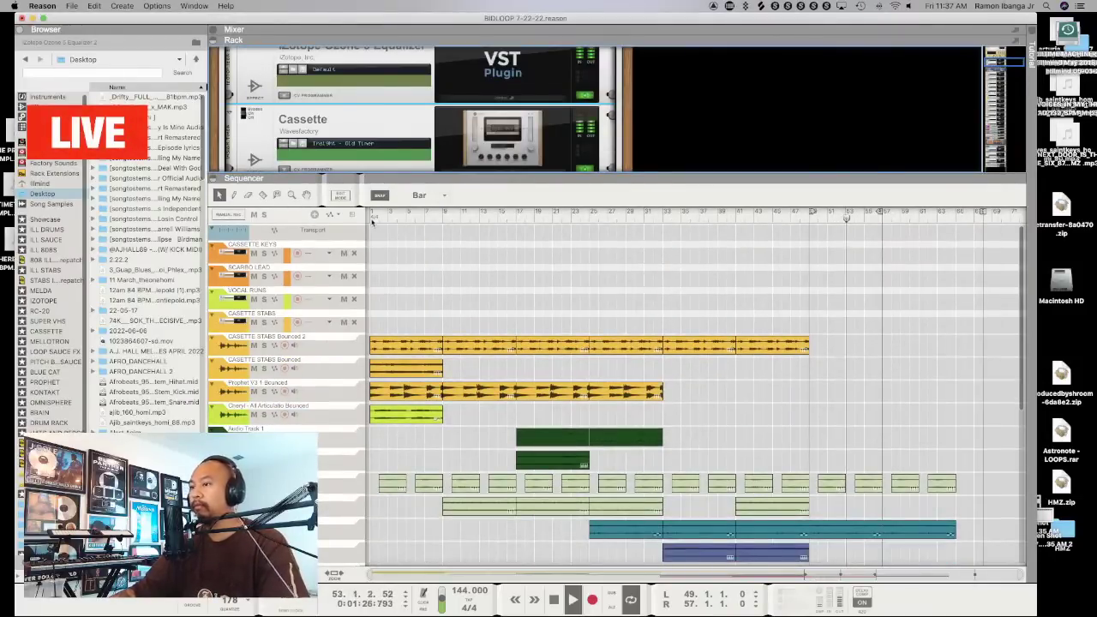
key(space)
scroll(447, 231, down, 10)
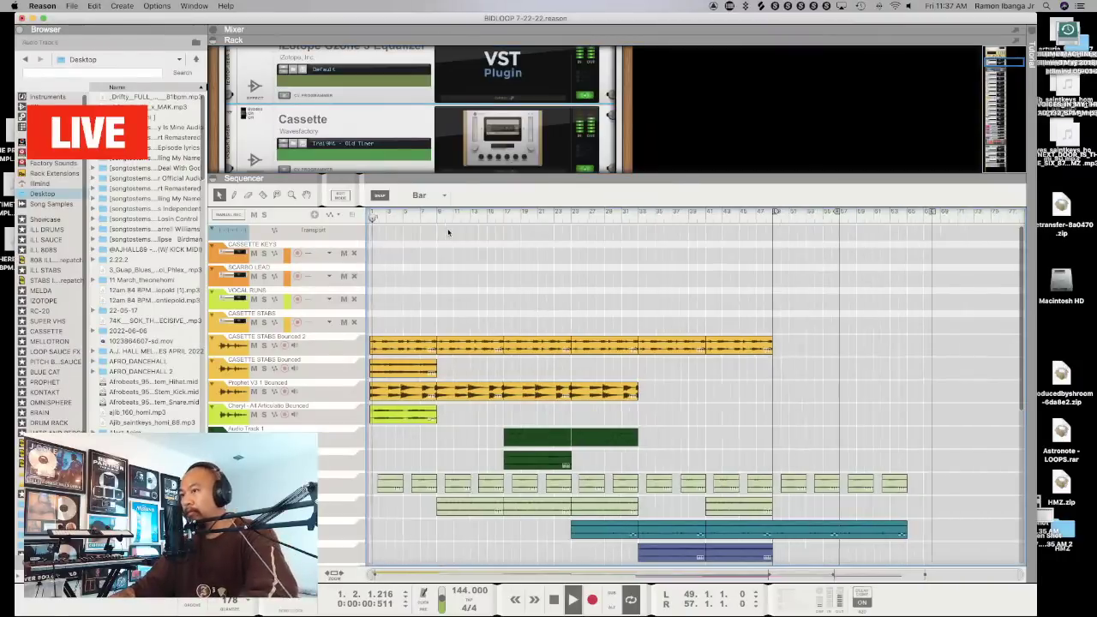
drag(471, 182, 472, 254)
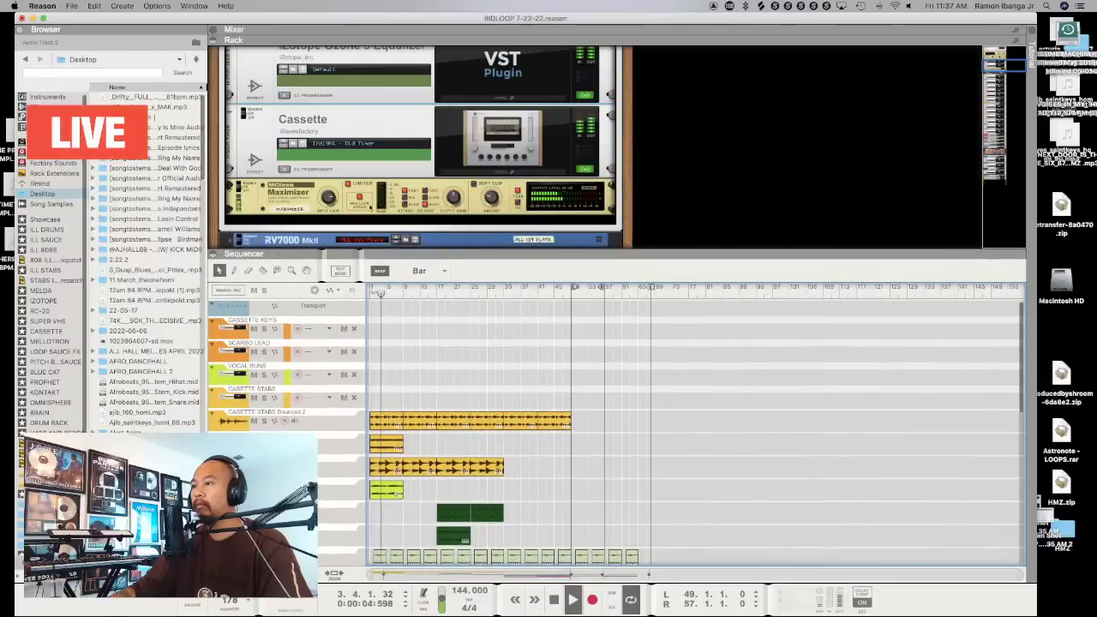
click(329, 203)
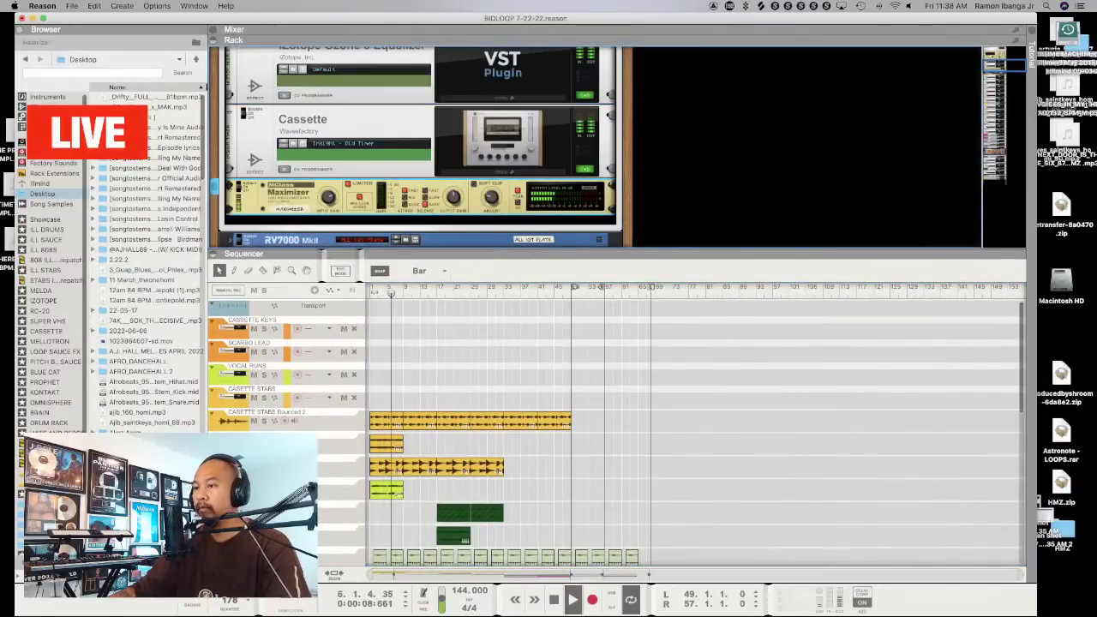
Set the CASETTE STABS Bounced track's level to -5.08 dB while playing from bar 1
click(330, 456)
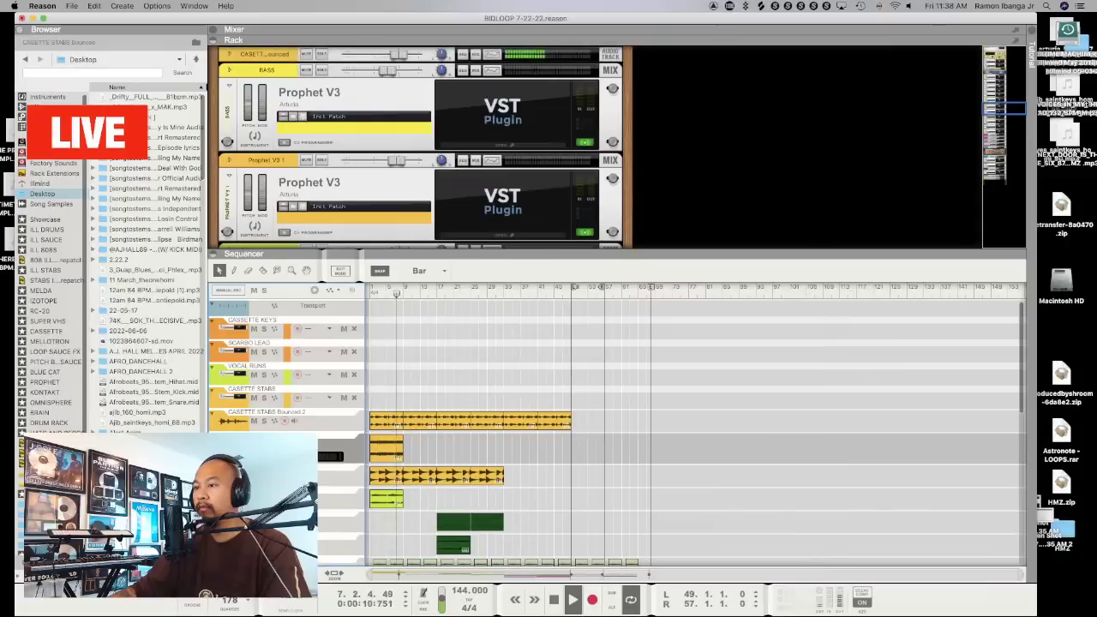
click(370, 298)
click(398, 54)
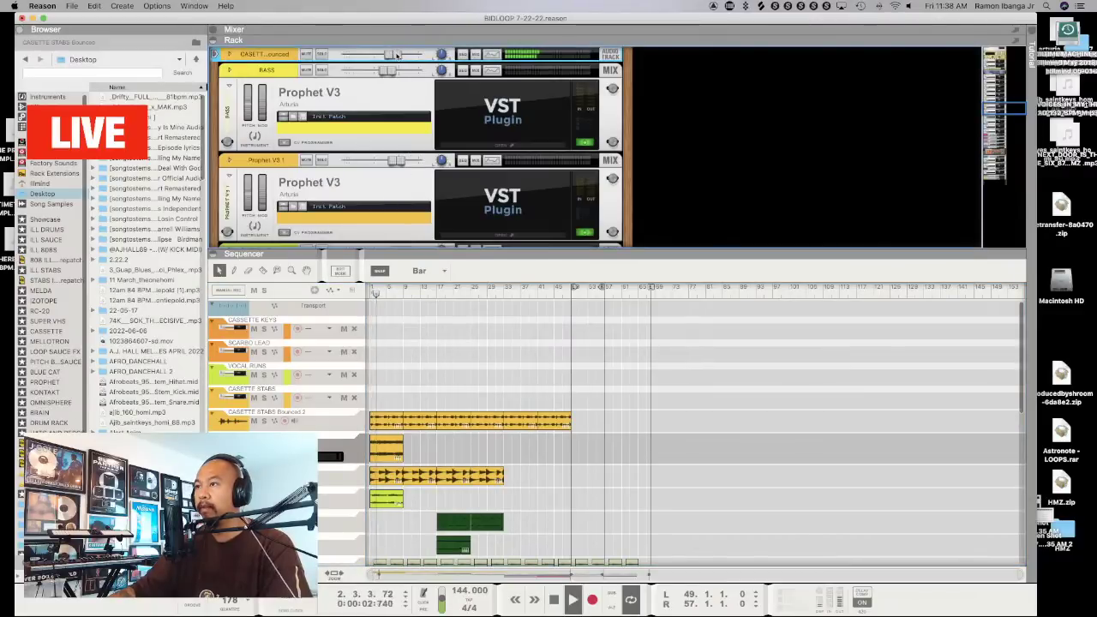
drag(396, 54, 393, 54)
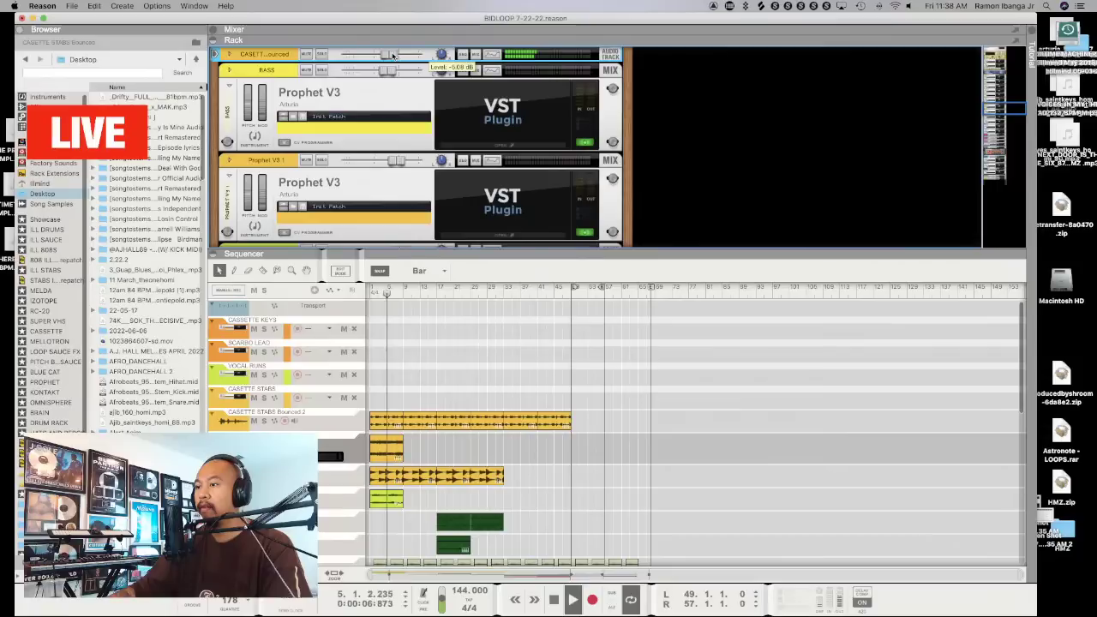
Set the loop's right locator to bar 78
scroll(495, 191, down, 5)
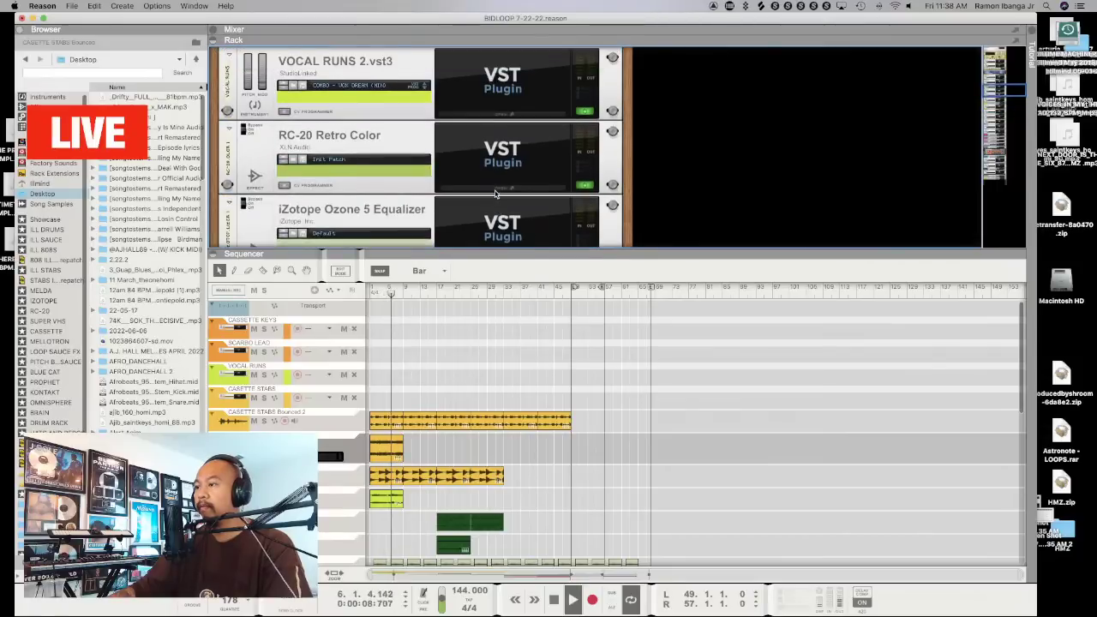
scroll(625, 416, down, 2)
scroll(625, 419, down, 4)
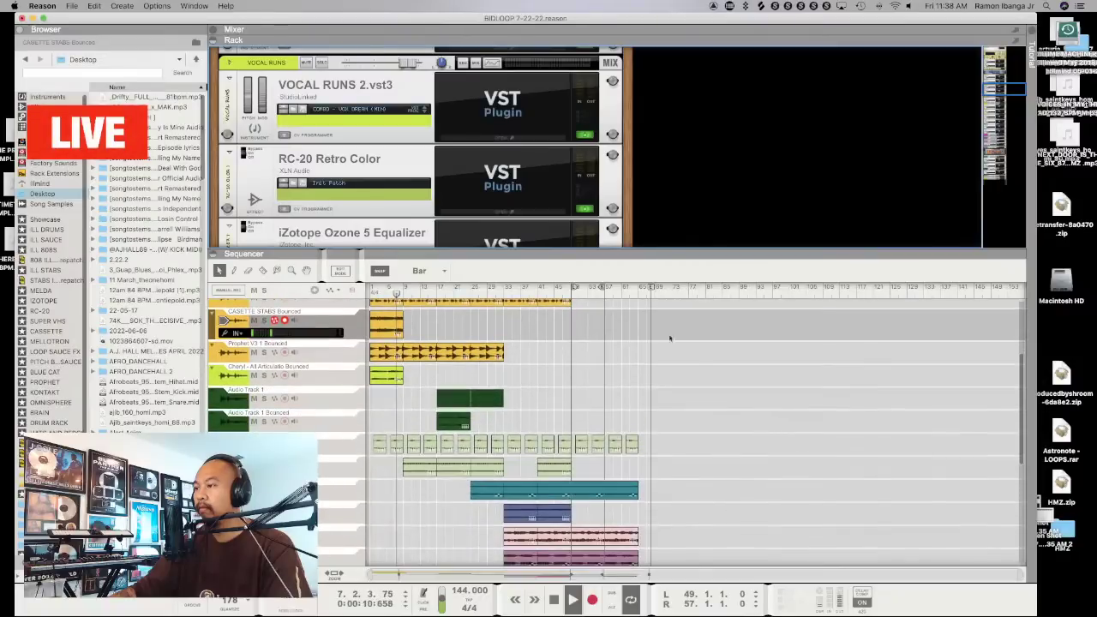
alt+click(692, 290)
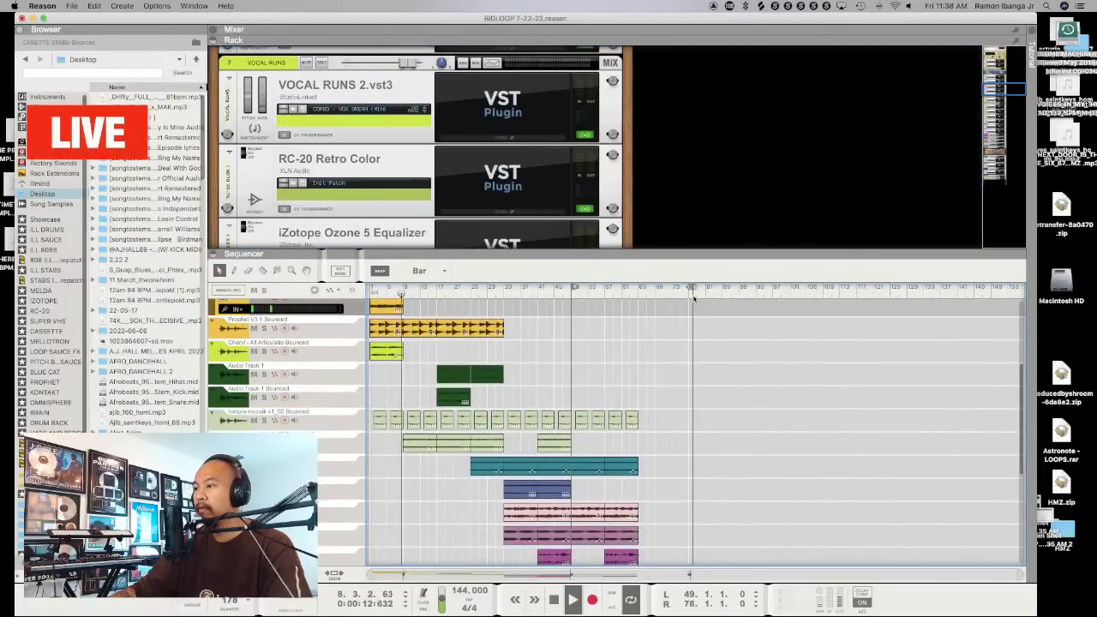
scroll(646, 356, down, 5)
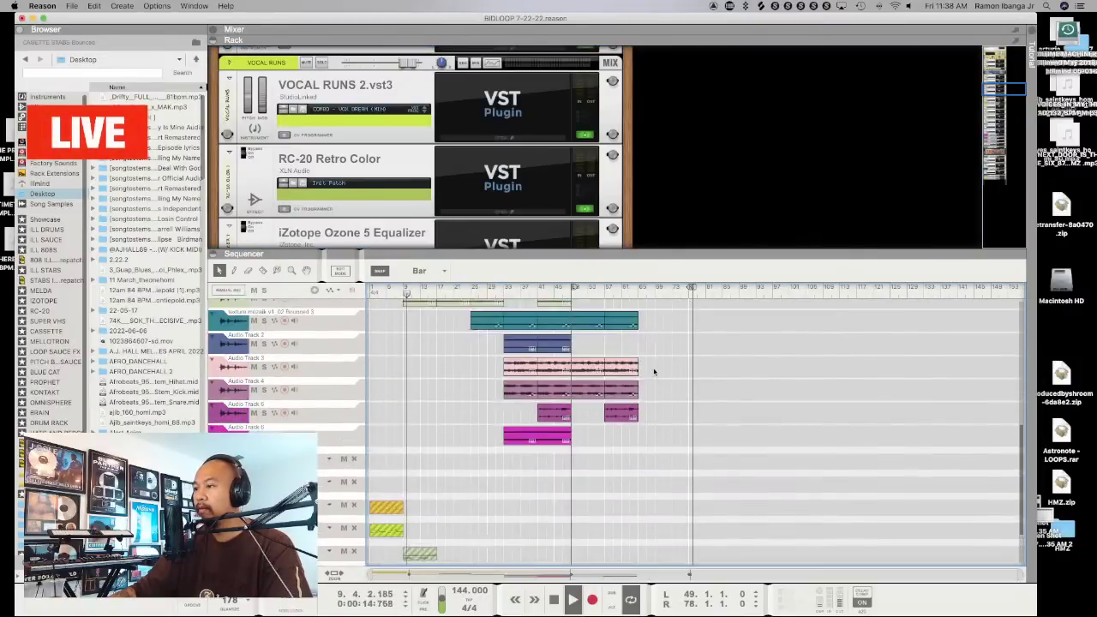
Copy the clips between bars 57 and 65 to bar 65, and set the loop's left locator to bar 1
scroll(654, 369, up, 2)
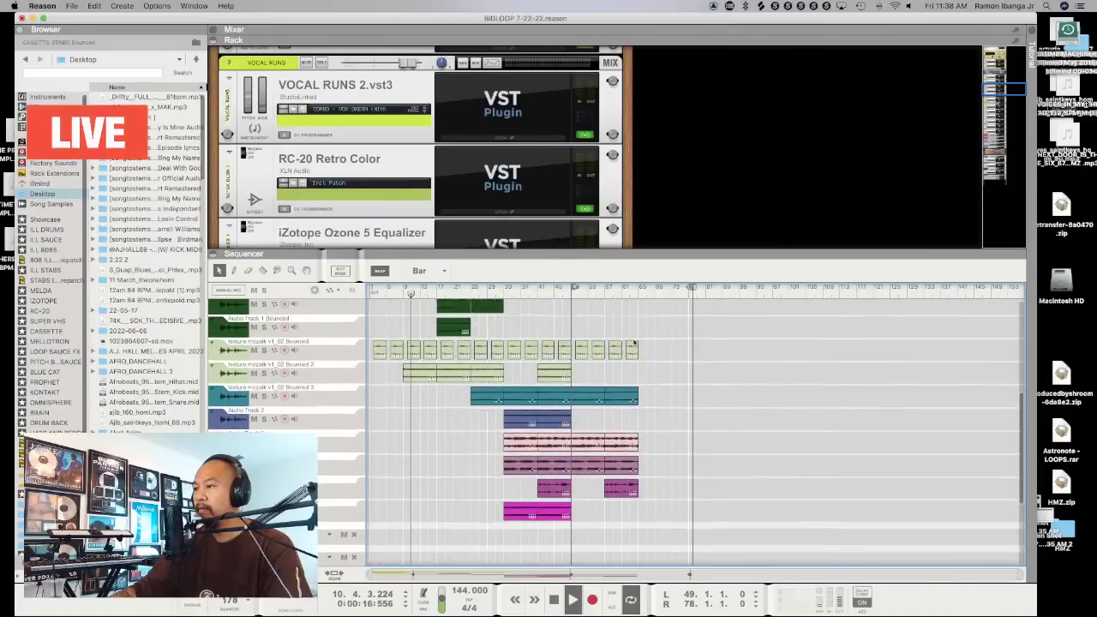
drag(655, 507, 600, 317)
key(super+d)
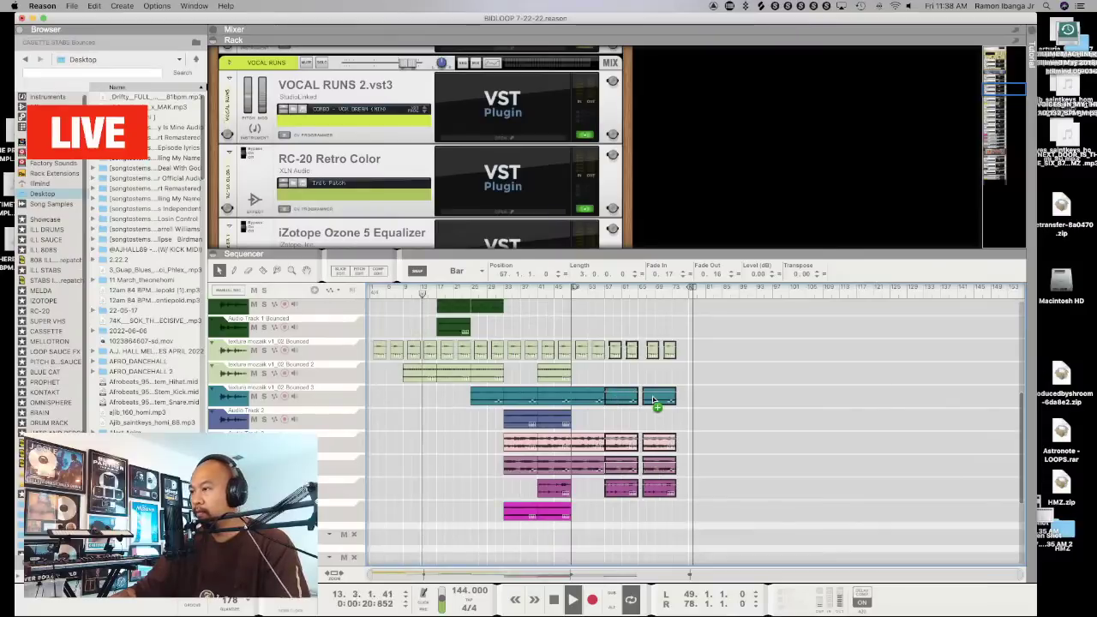
scroll(686, 367, up, 1)
scroll(685, 367, up, 1)
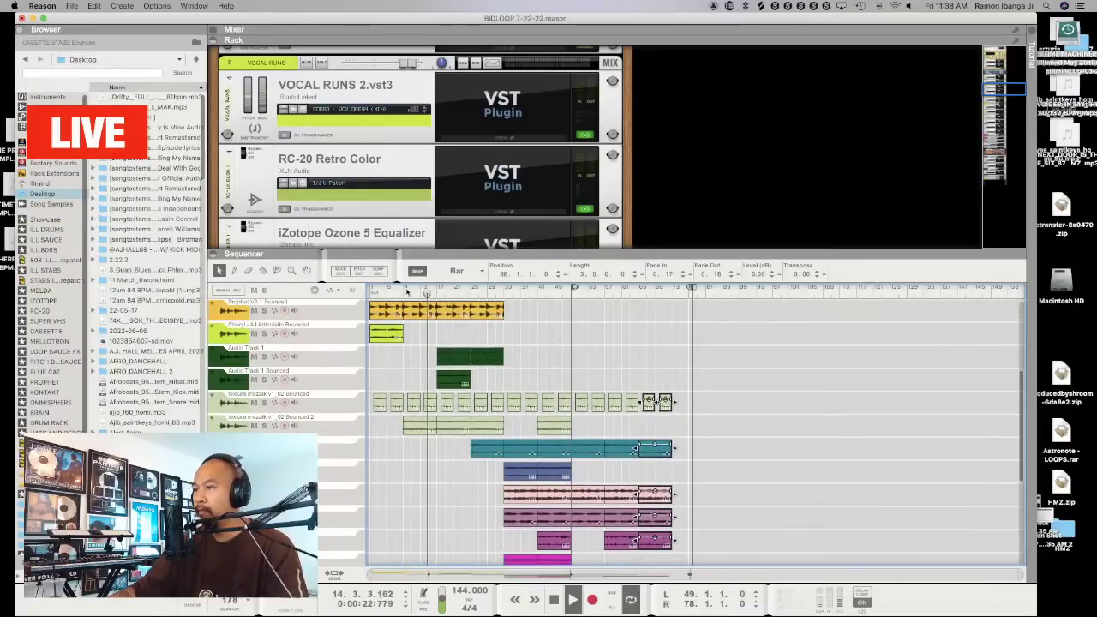
click(624, 358)
scroll(686, 367, up, 1)
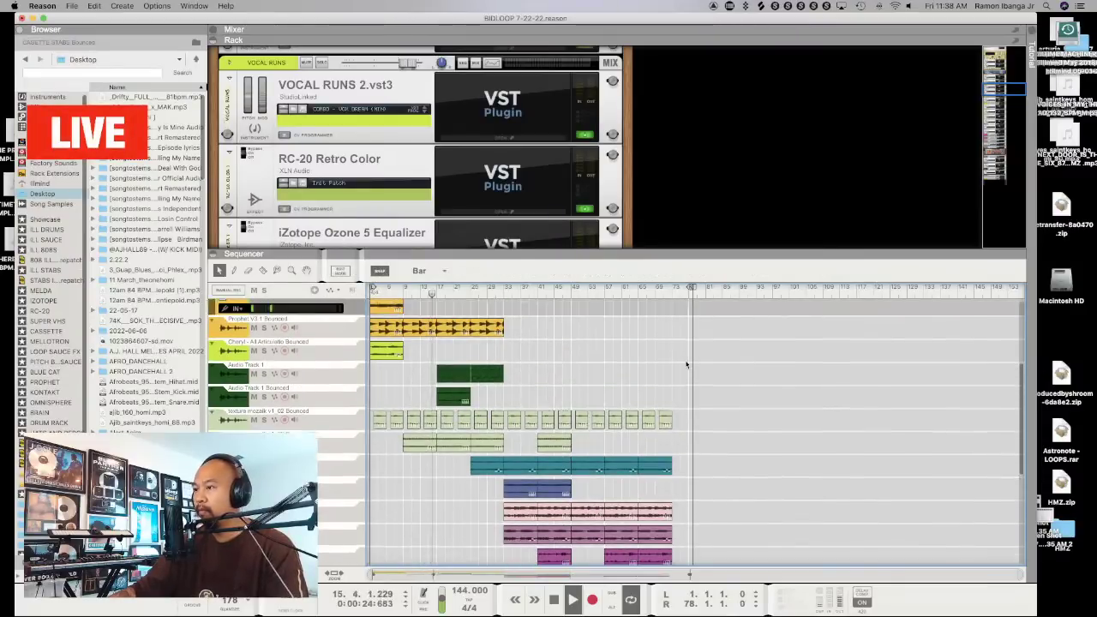
Copy the last eight-bar clip before bar 49 on the CASETTE STABS Bounced 2 track to bar 65
scroll(686, 365, up, 1)
scroll(686, 366, up, 1)
drag(553, 335, 656, 335)
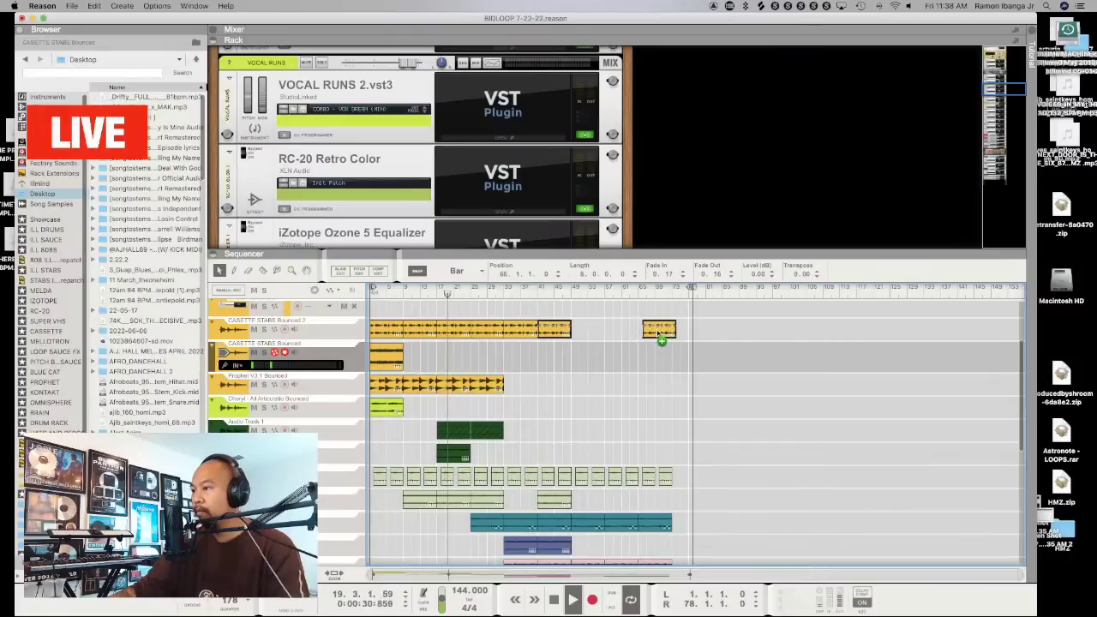
click(626, 364)
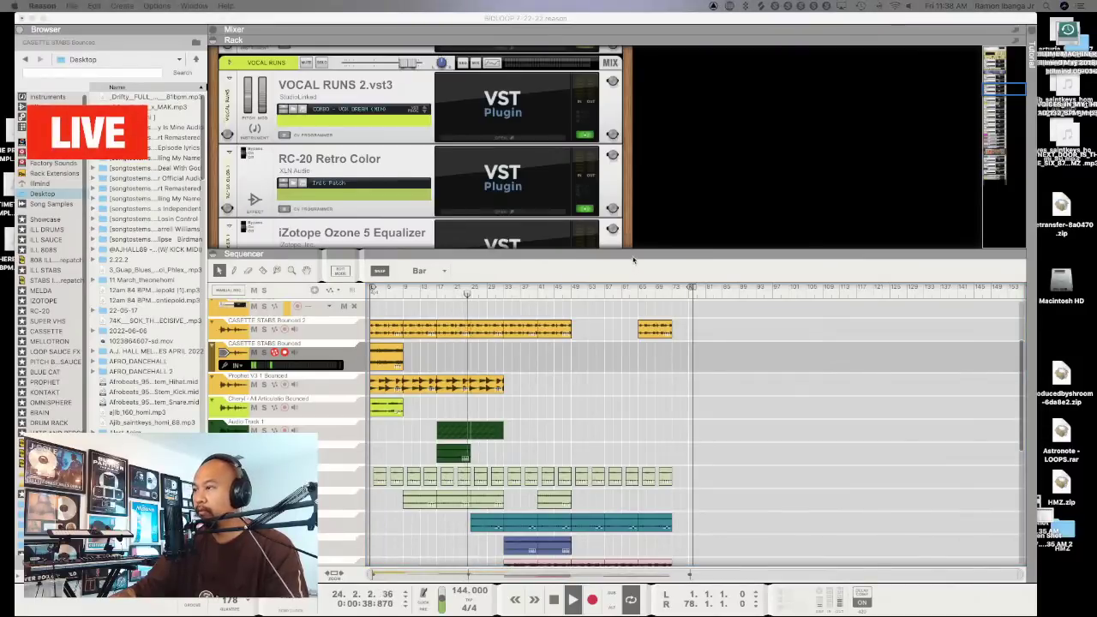
Enlarge the sequencer, select the audio clips on all tracks, and set their fade in to 0.21 and fade out to 0.27
drag(642, 178, 641, 103)
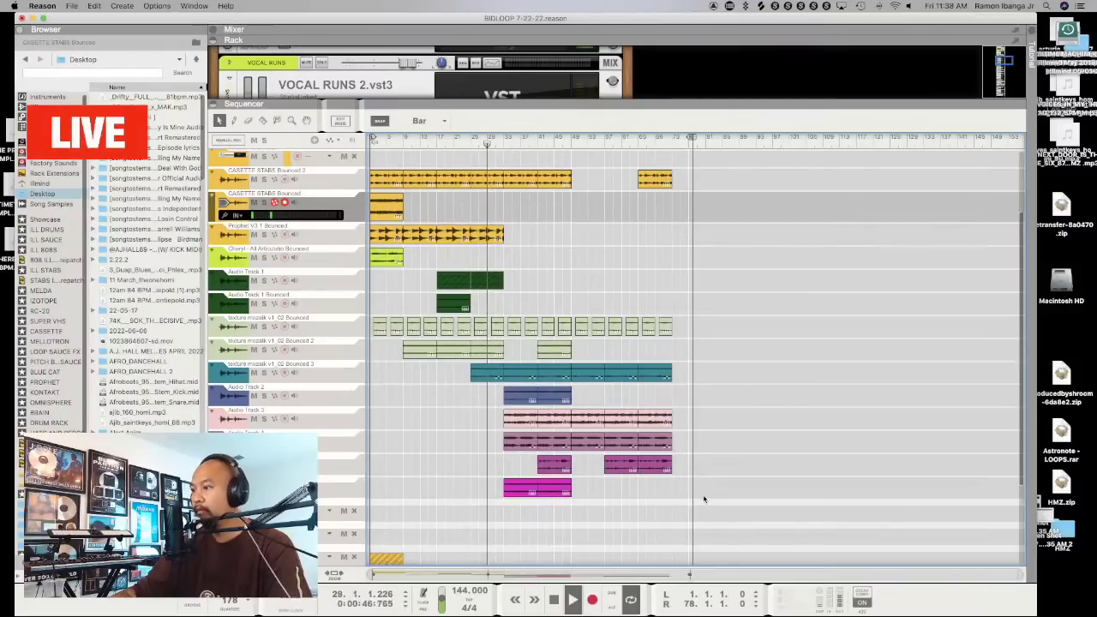
drag(704, 497, 371, 292)
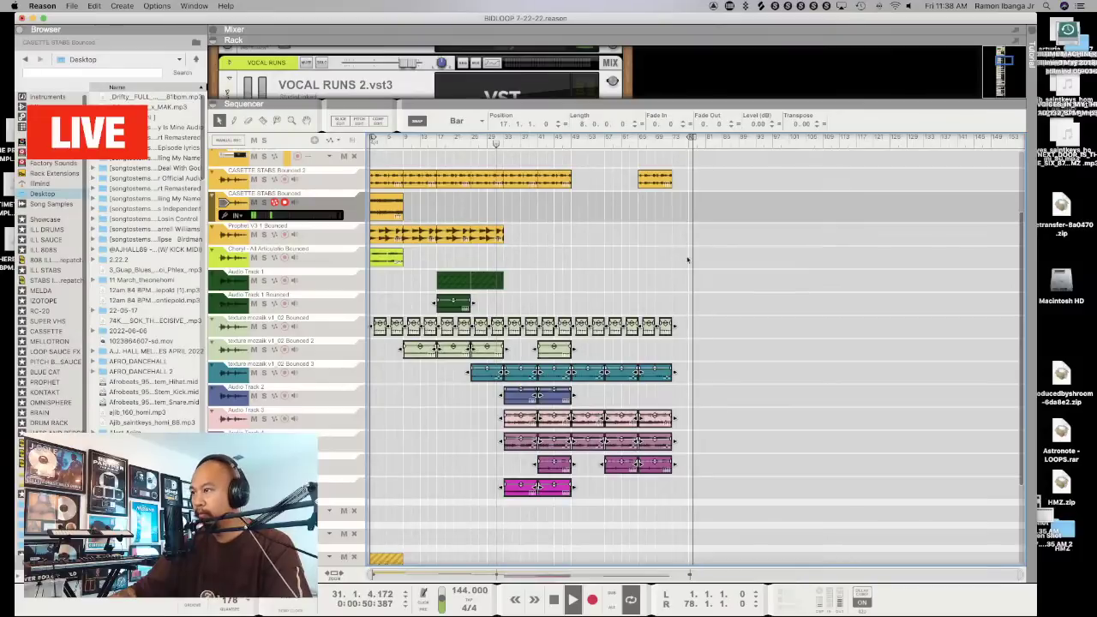
drag(688, 261, 372, 169)
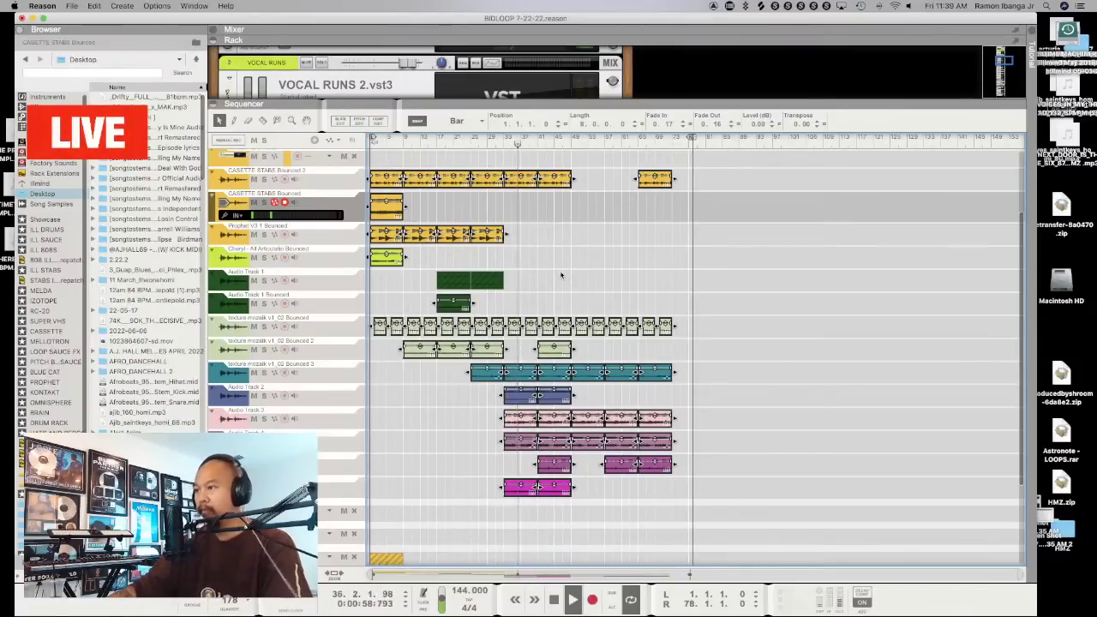
click(718, 124)
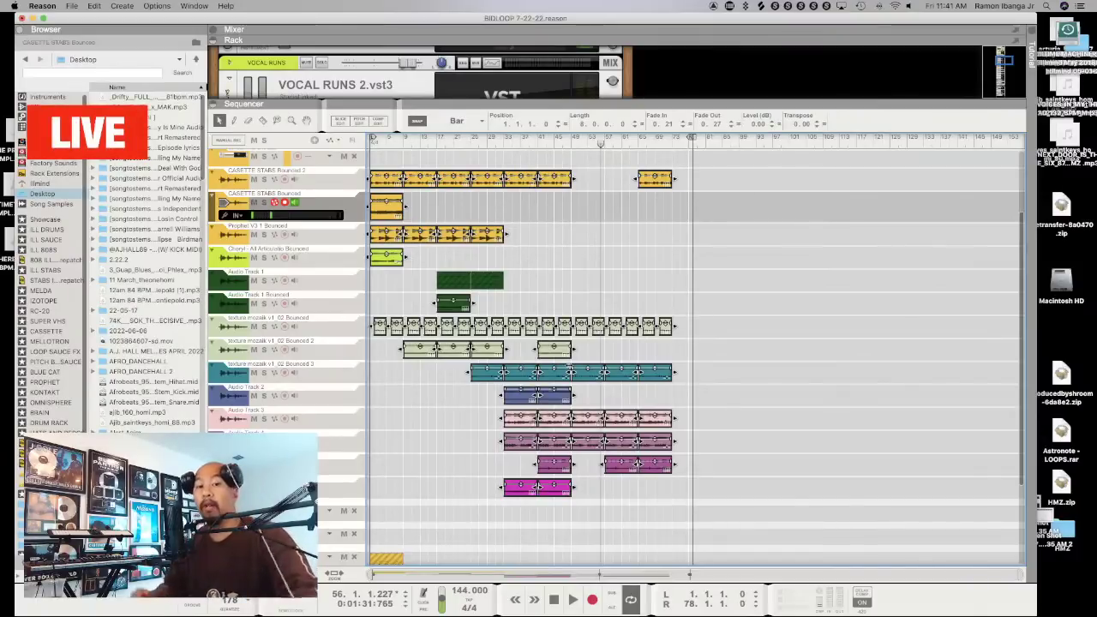
Audition the arrangement, and restart playback from bar 1
key(space)
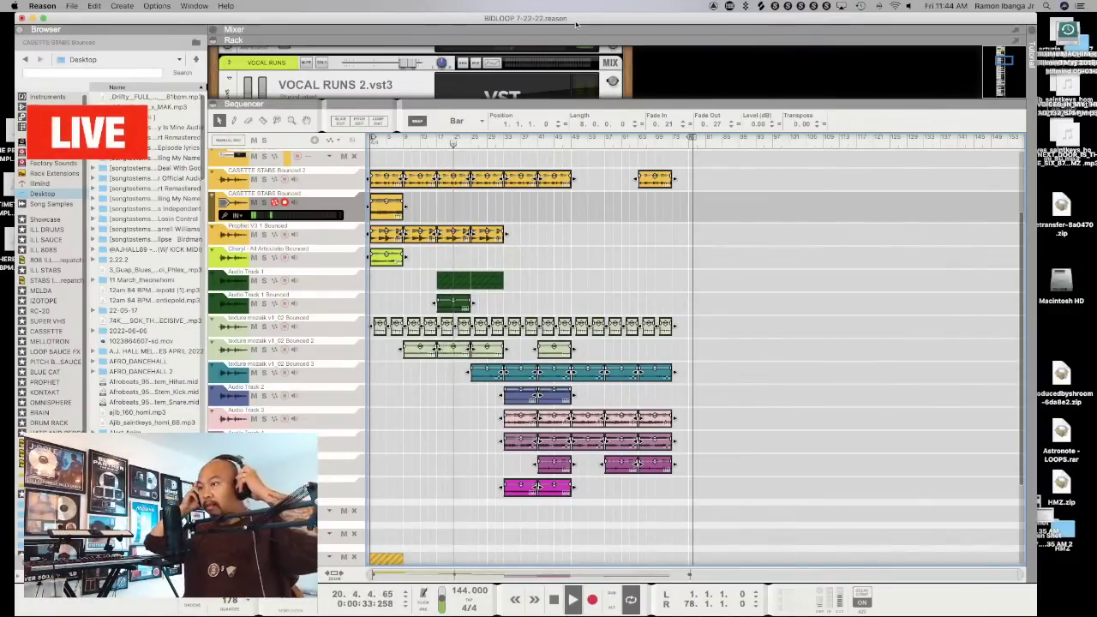
key(space)
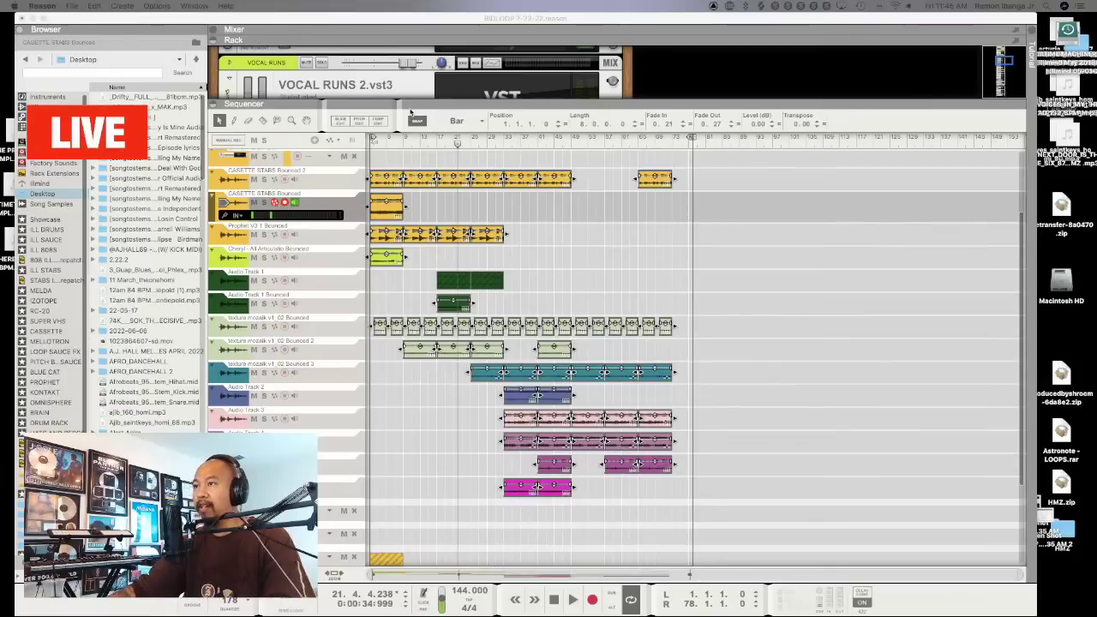
click(395, 17)
click(369, 141)
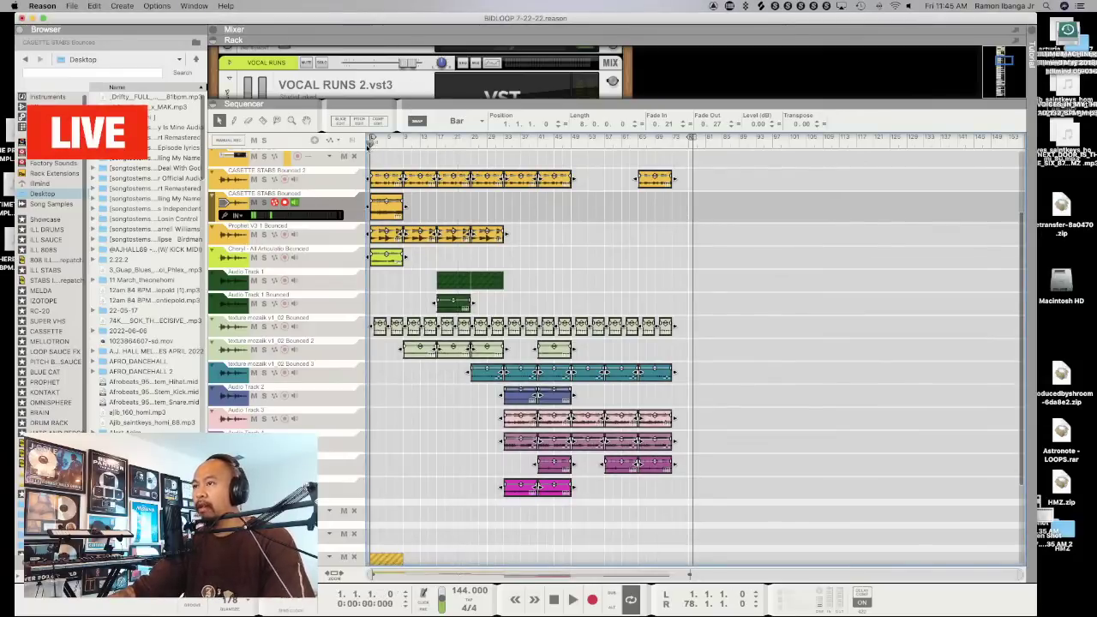
key(space)
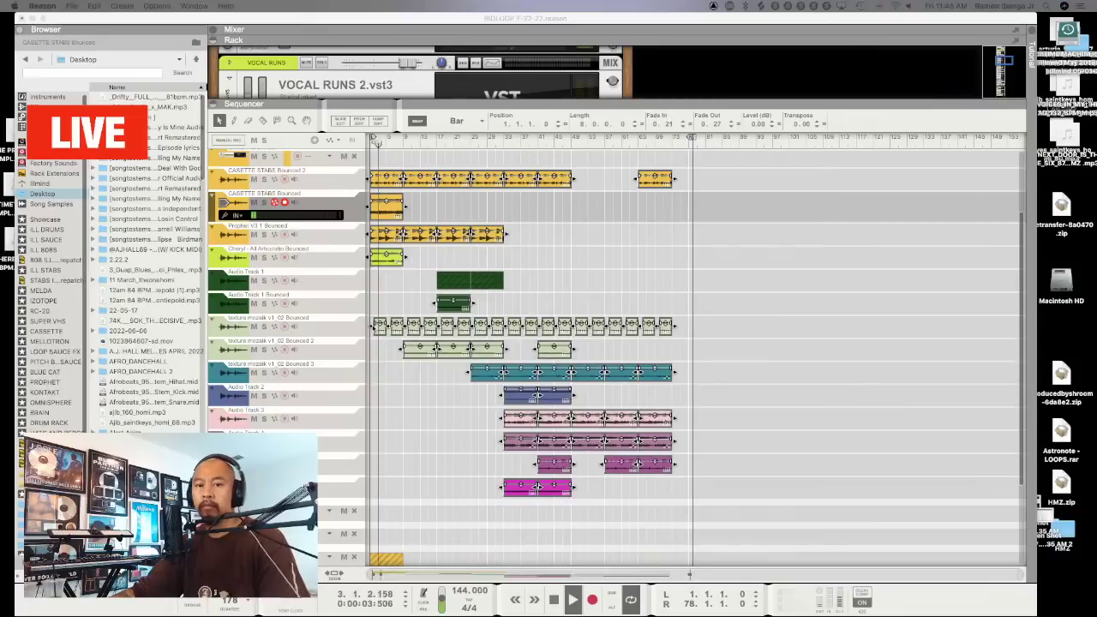
click(518, 19)
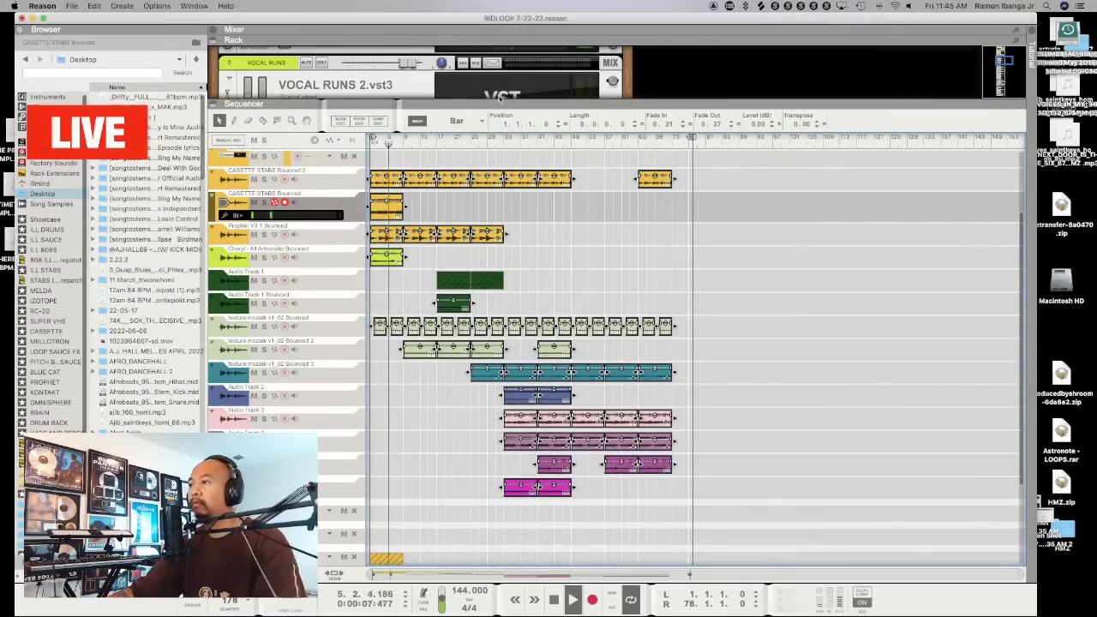
Search the effects for "lfo", insert LFOTool directly above Cassette in the master section's effect chain, and open its window
drag(514, 101, 515, 232)
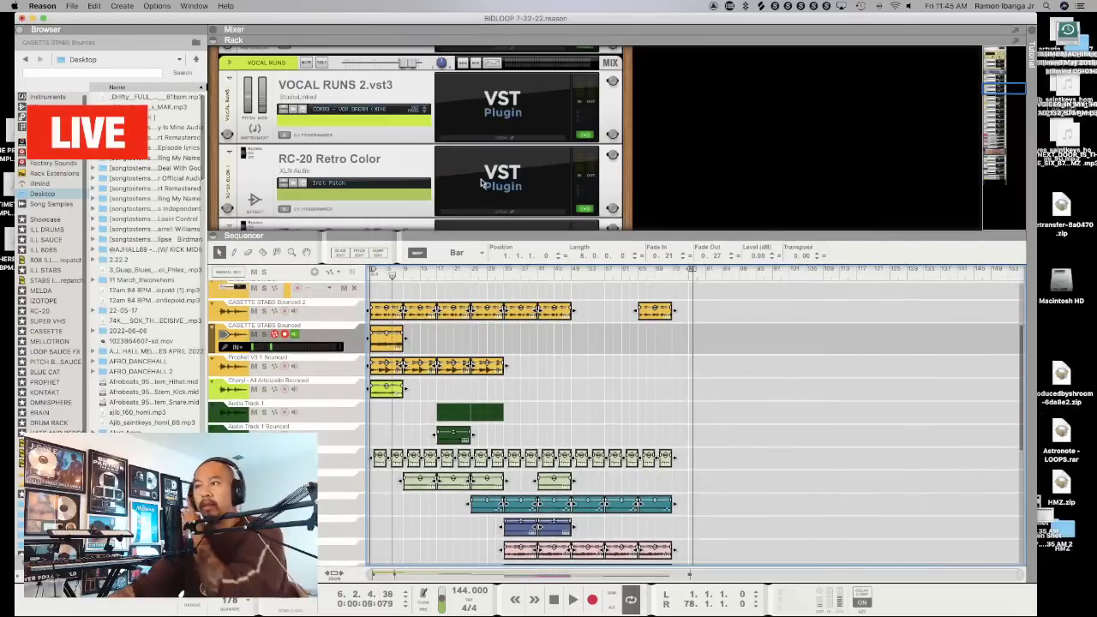
scroll(482, 178, up, 5)
scroll(483, 178, down, 5)
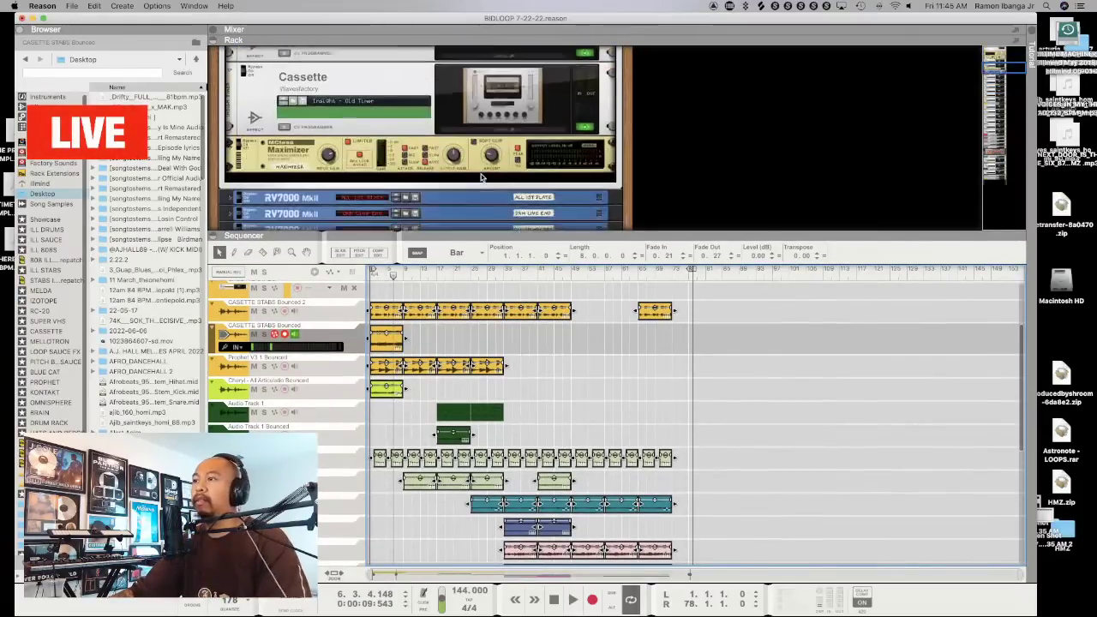
scroll(482, 170, up, 1)
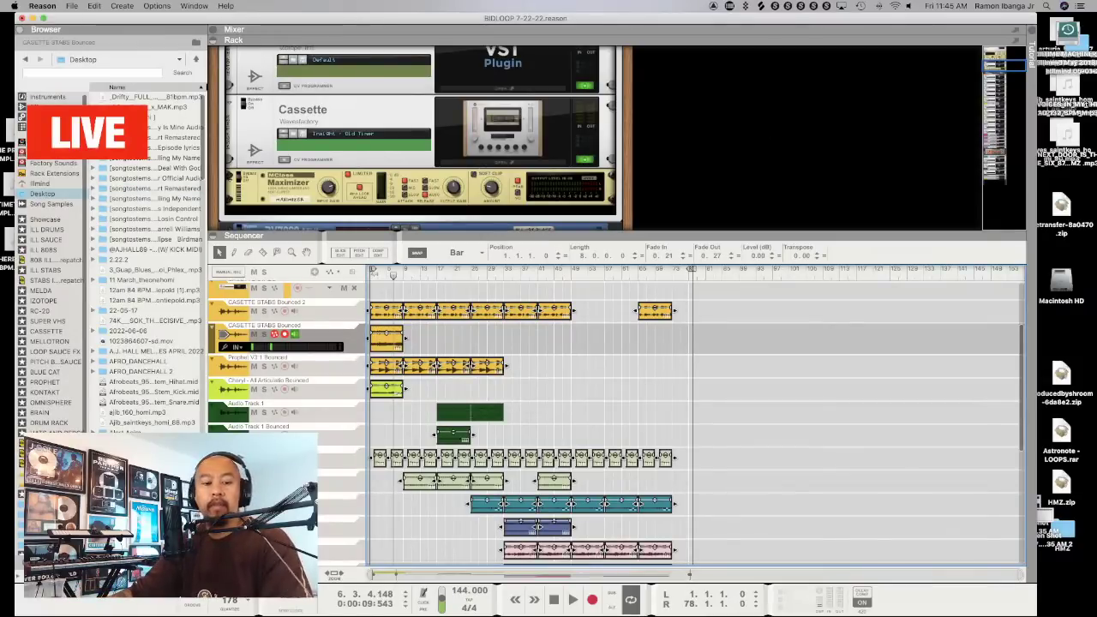
click(48, 107)
scroll(150, 268, down, 3)
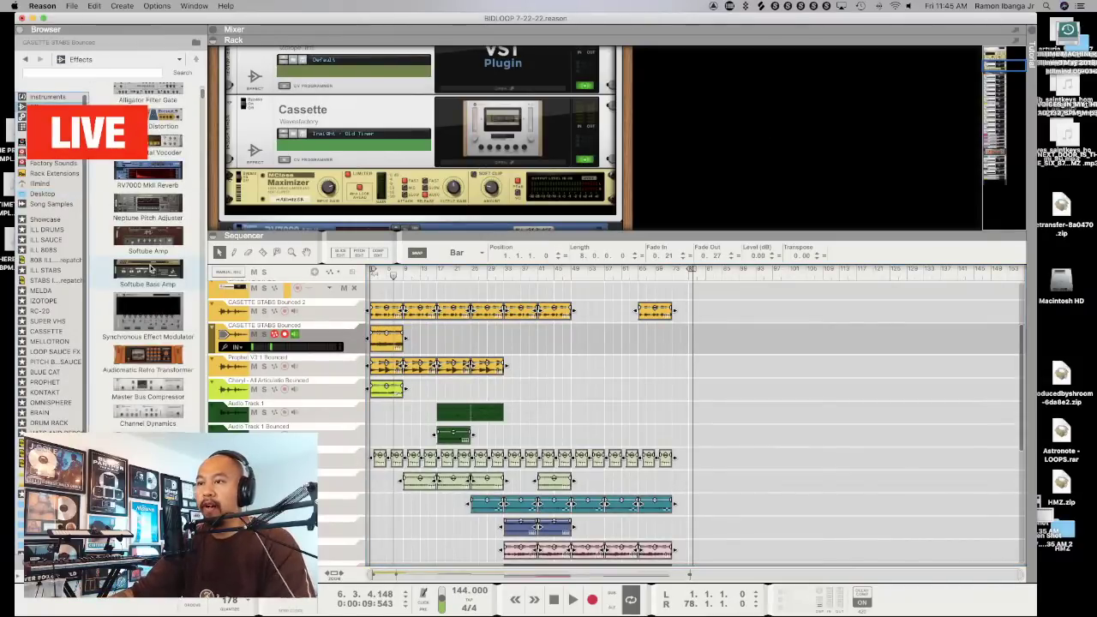
click(134, 74)
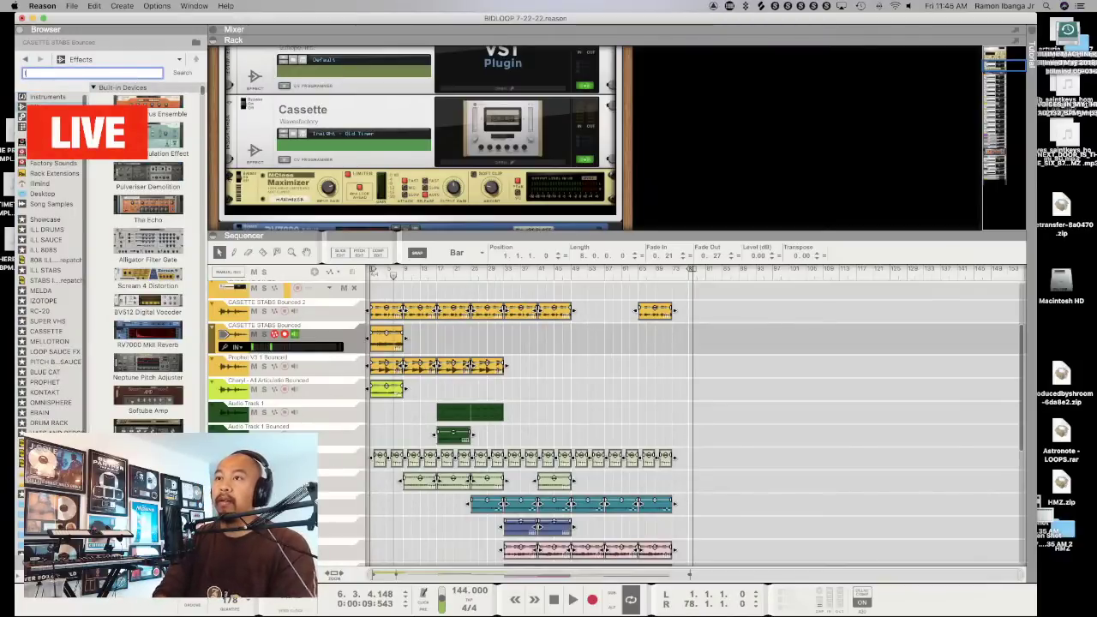
text(lfo)
click(181, 73)
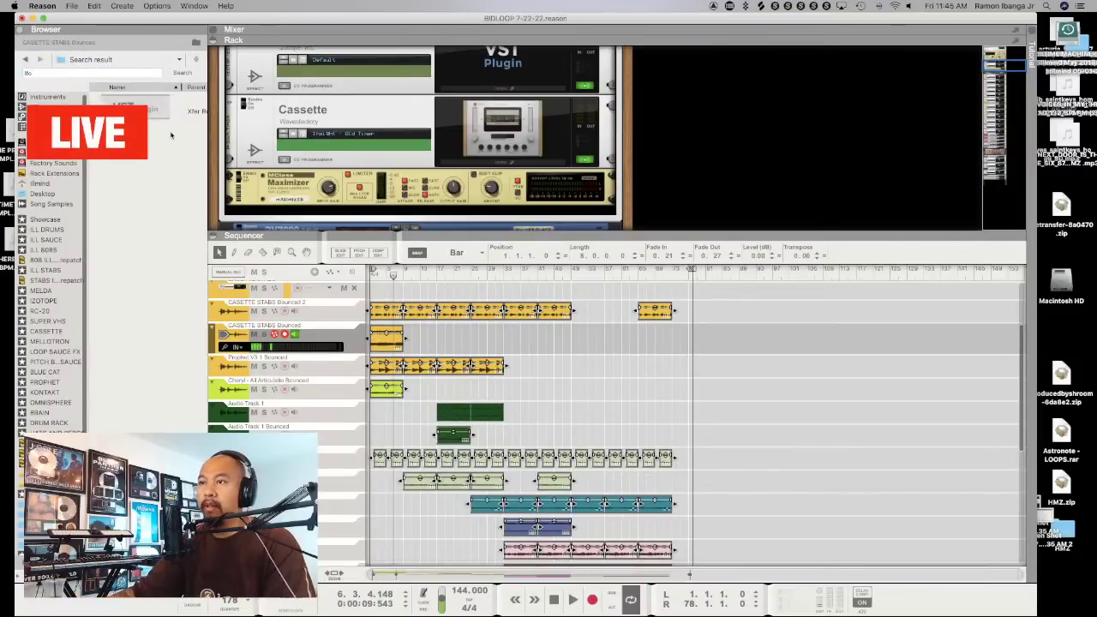
drag(154, 108, 423, 99)
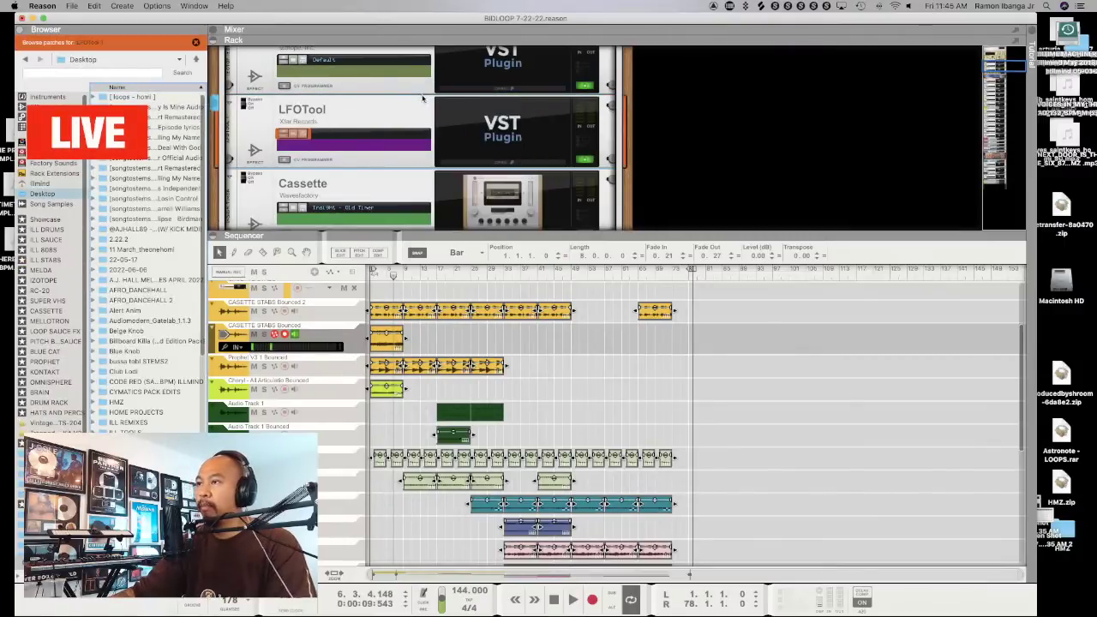
click(529, 145)
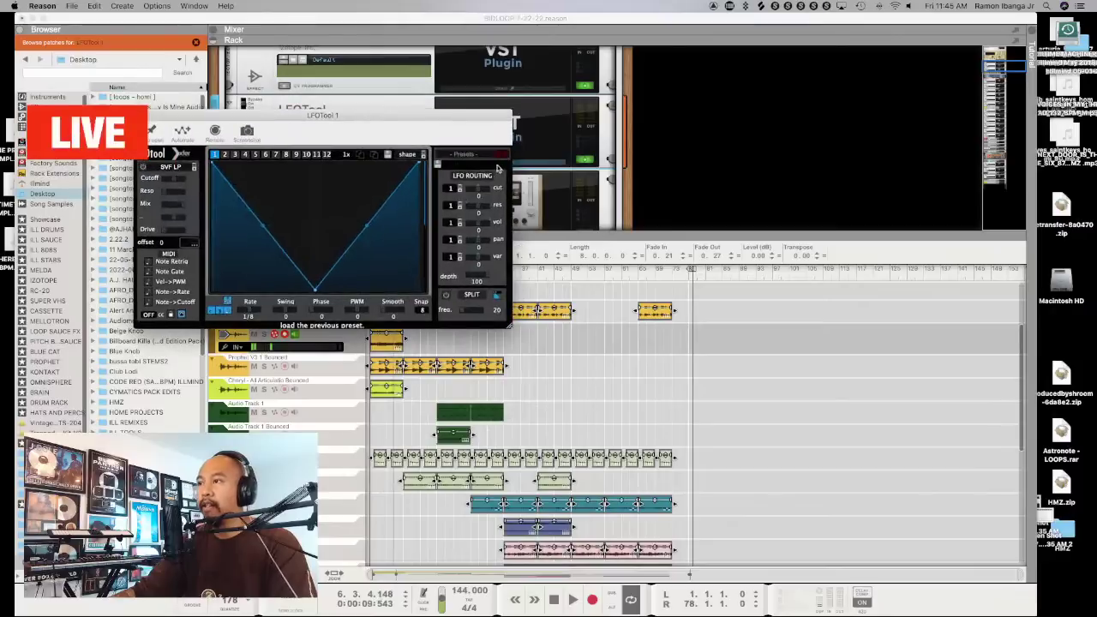
Try the Sidechain-1 preset in LFOTool, lowering the curve's start point and moving its upper bend to the beginning
click(463, 157)
mouse_move(549, 166)
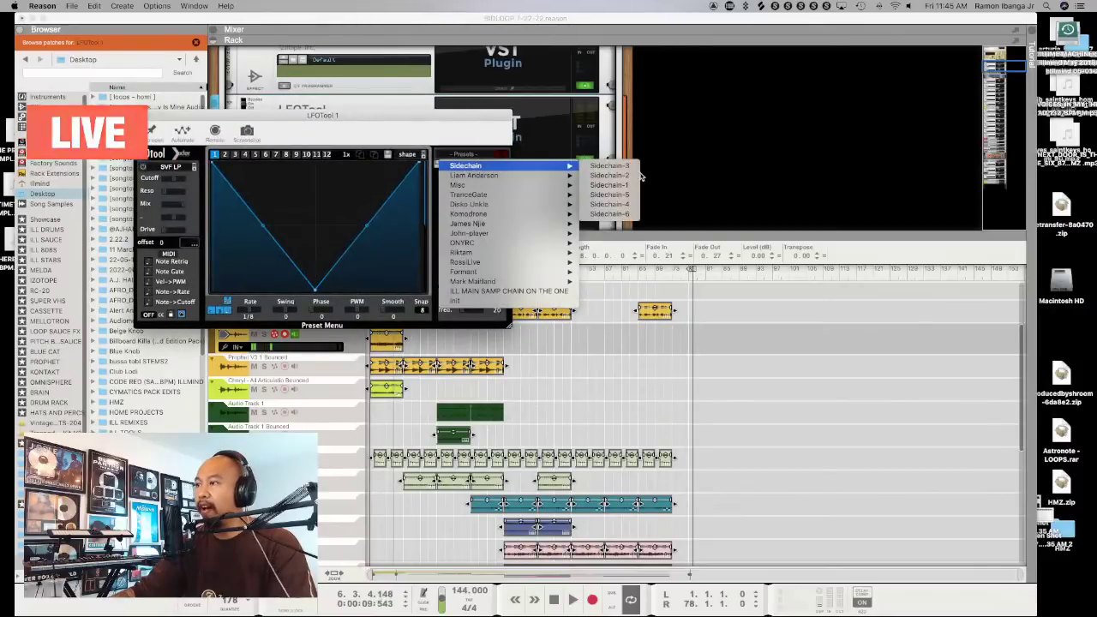
click(626, 185)
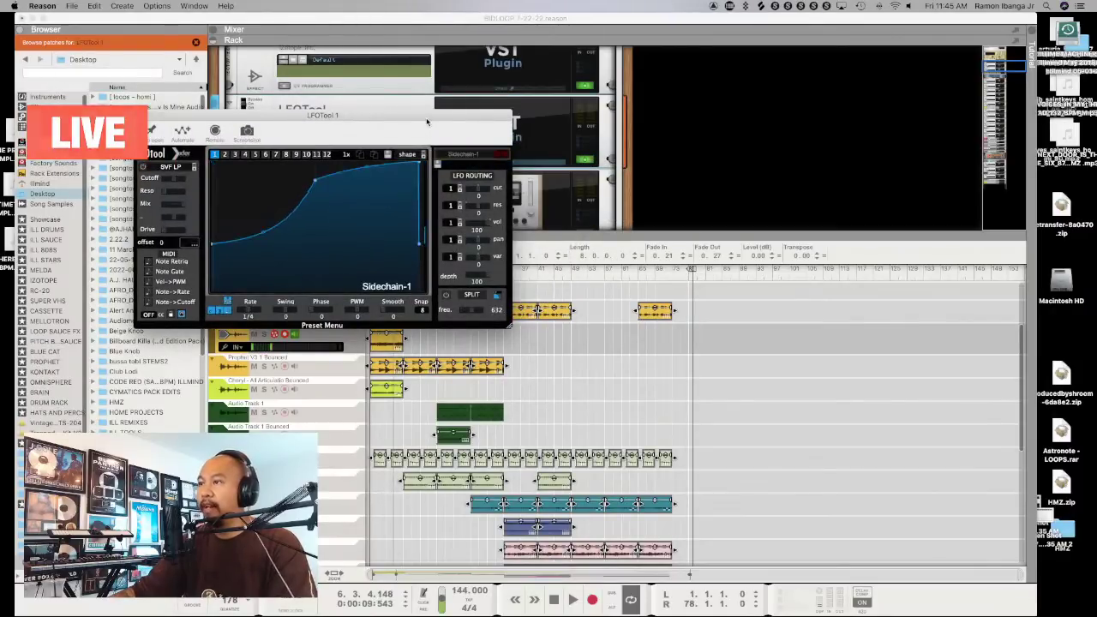
drag(220, 232, 221, 274)
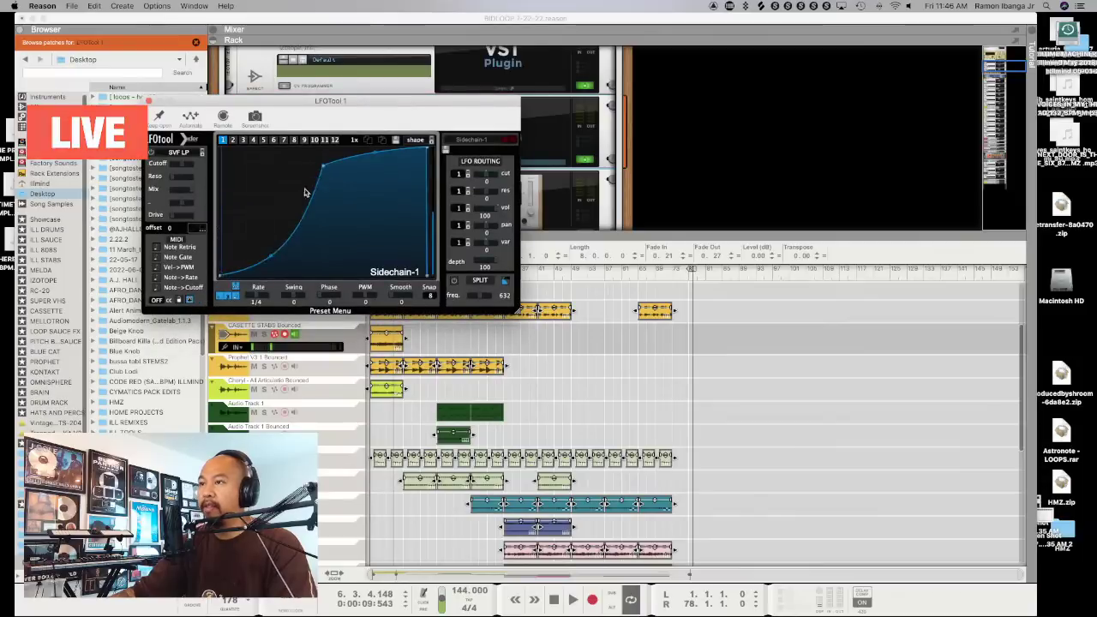
drag(322, 166, 225, 146)
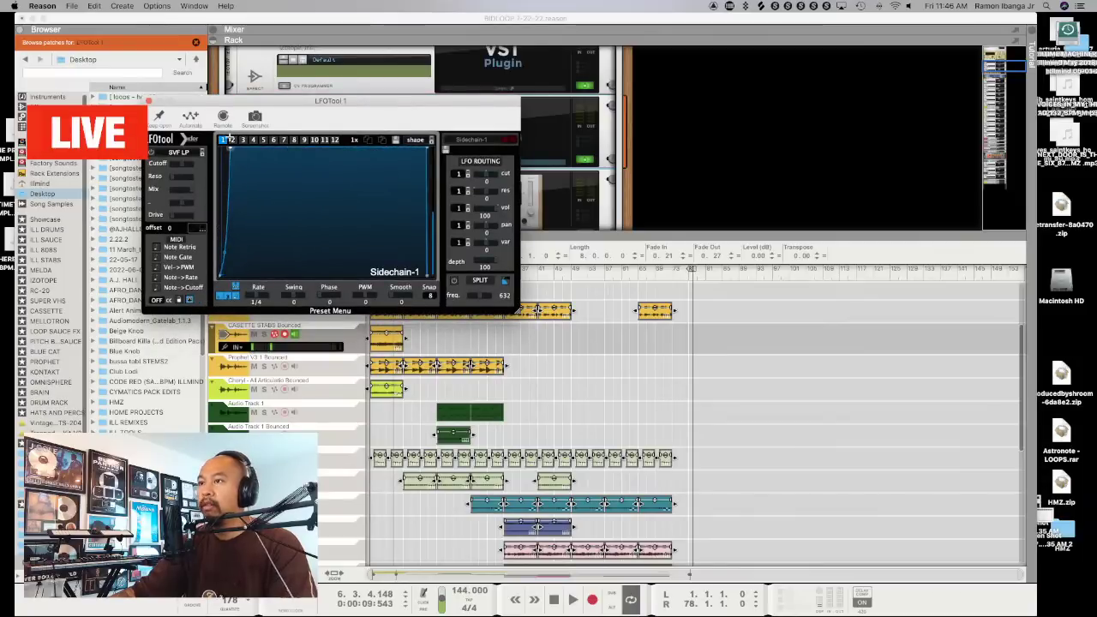
Load the ILL MAIN SAMP CHAIN ON THE ONE preset in LFOTool and move the plug-in window clear of the tracks
click(471, 140)
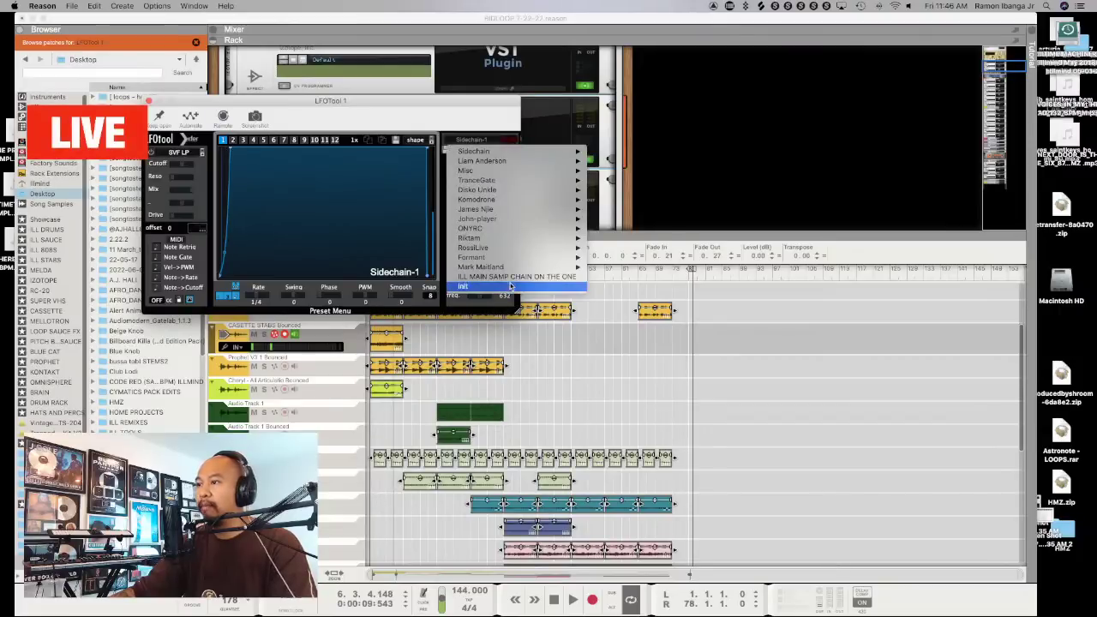
click(336, 109)
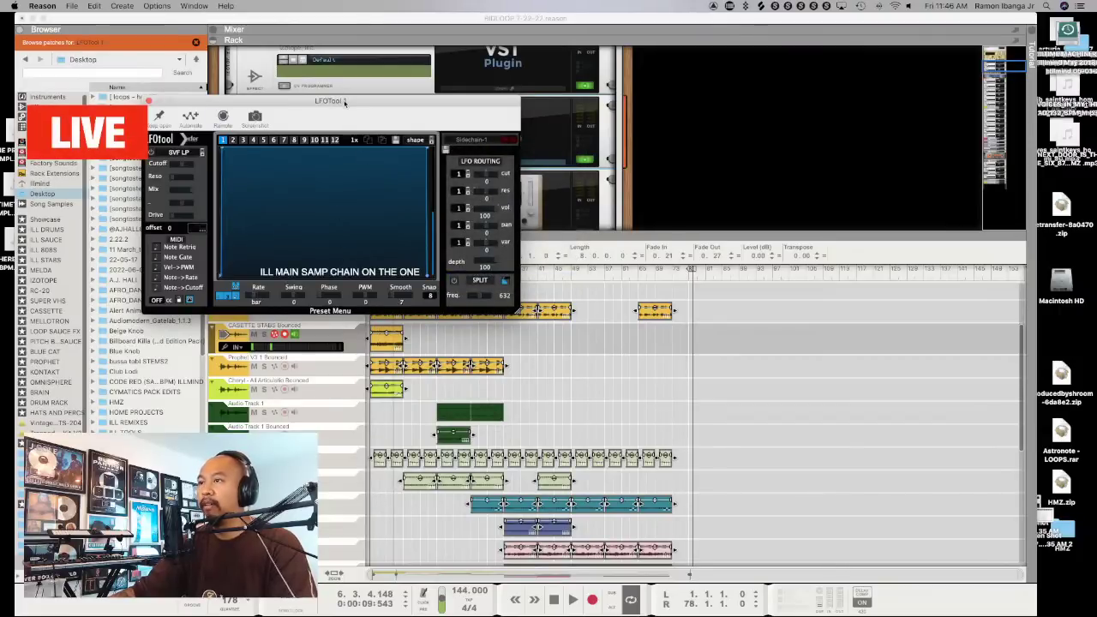
drag(343, 101, 432, 143)
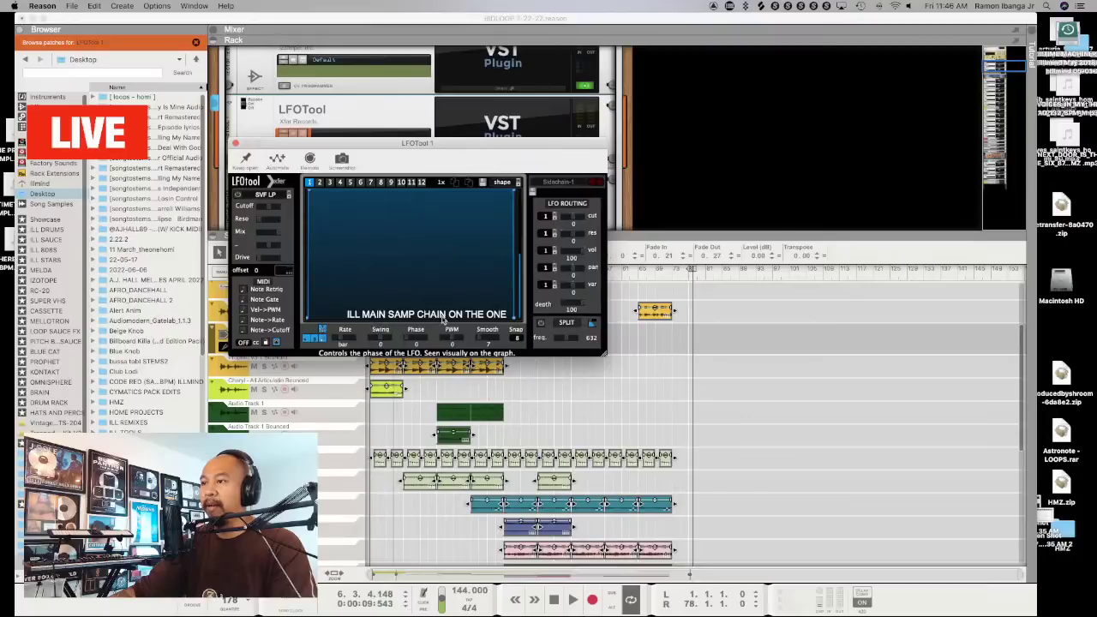
drag(412, 151, 731, 146)
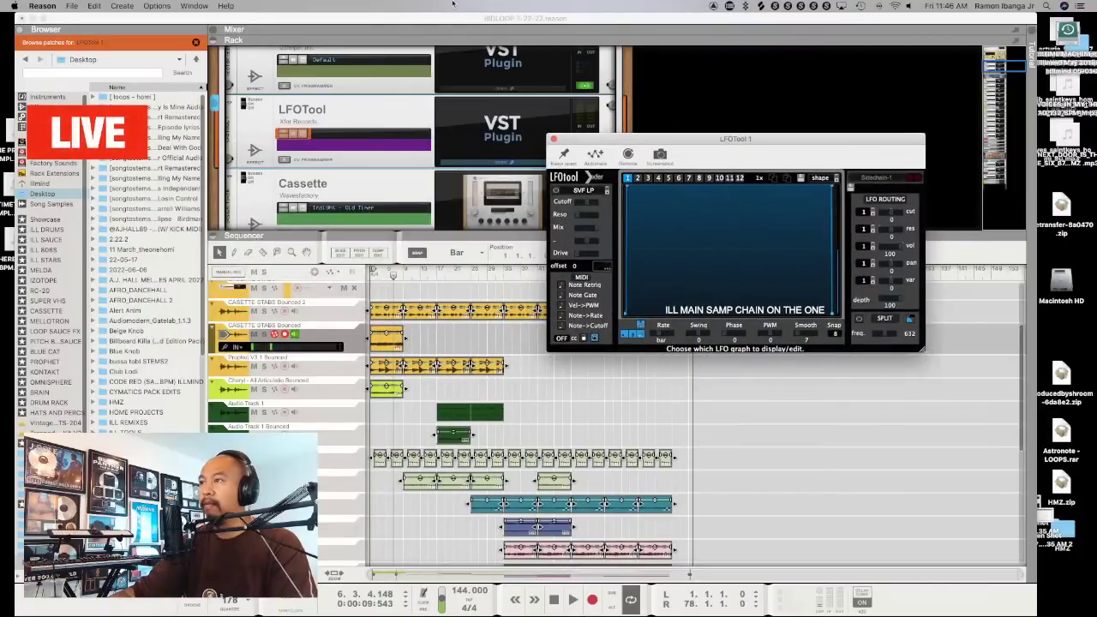
Play the arrangement from bar 1 with the LFOTool window open to audition its sidechain effect on the master
click(441, 24)
key(space)
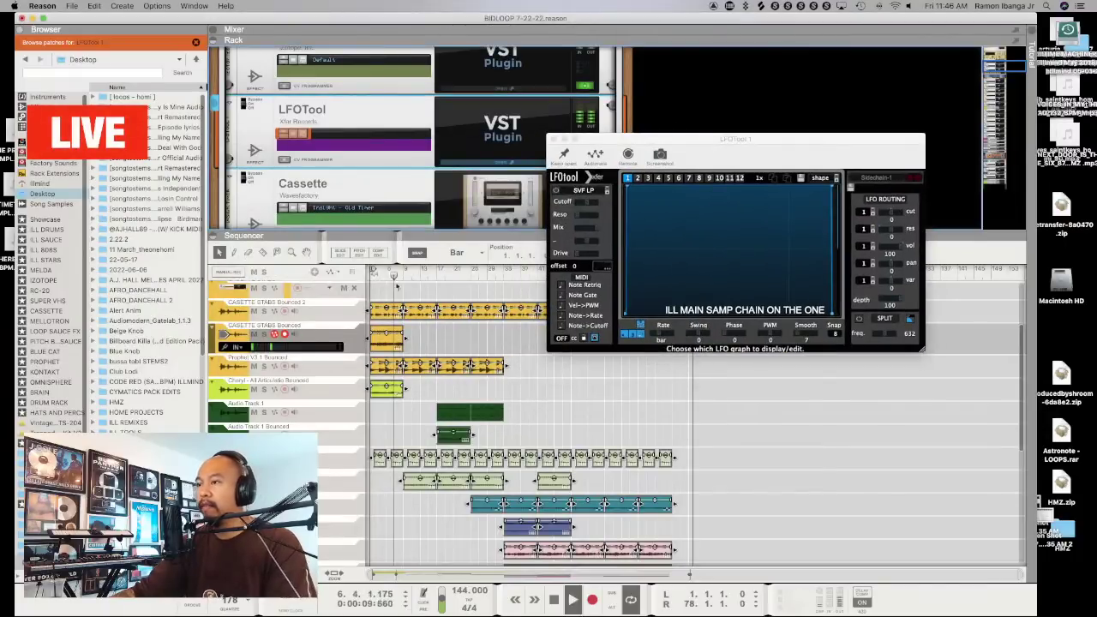
key(space)
drag(667, 141, 551, 161)
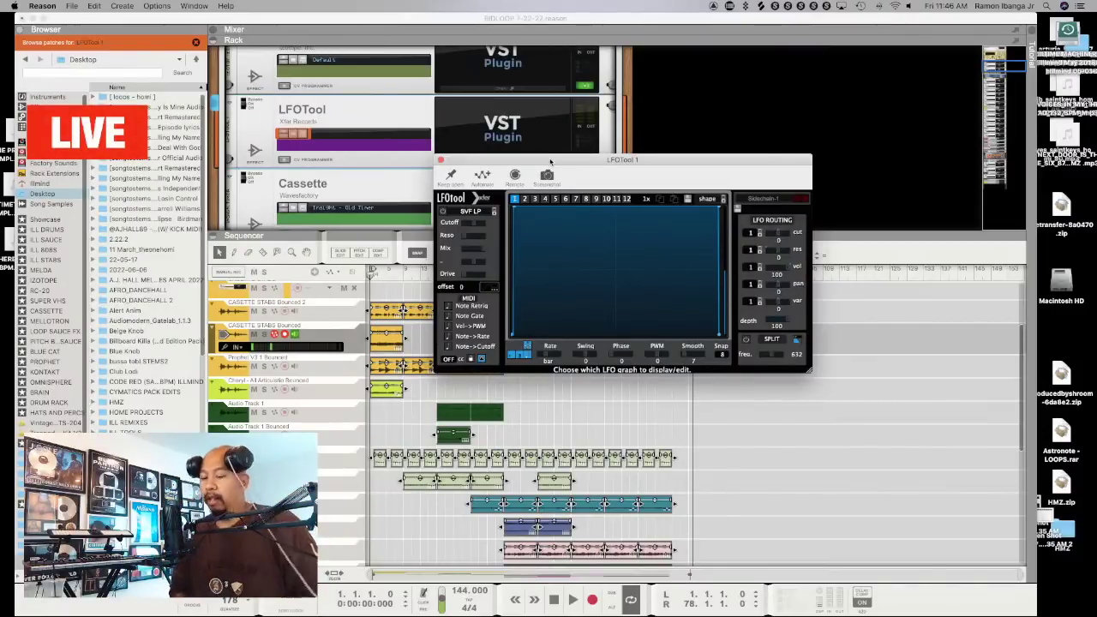
key(space)
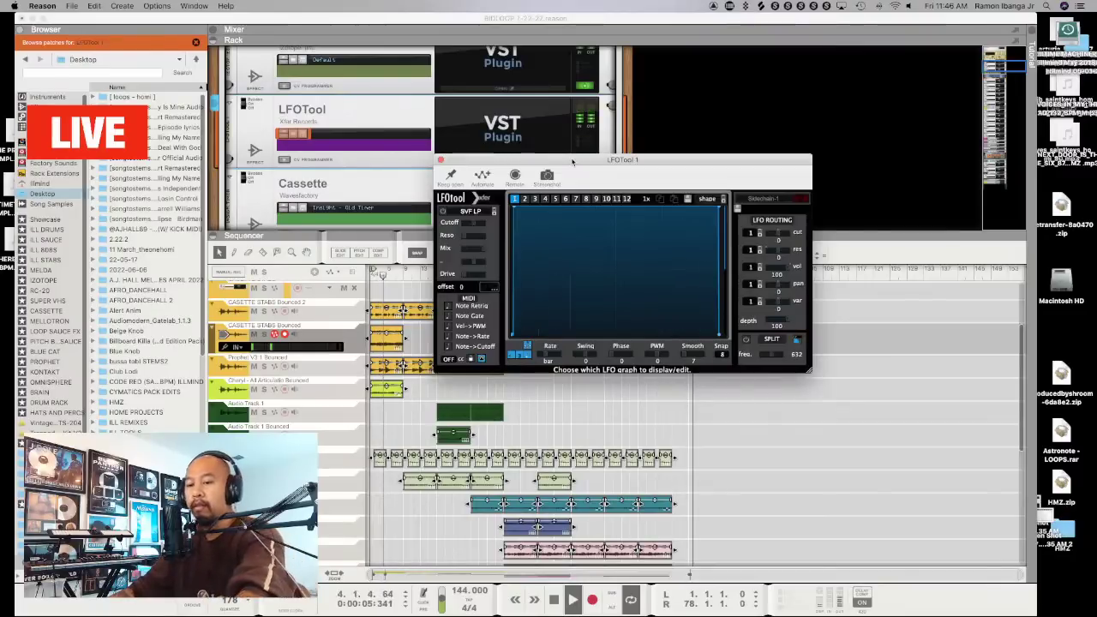
drag(562, 164, 372, 252)
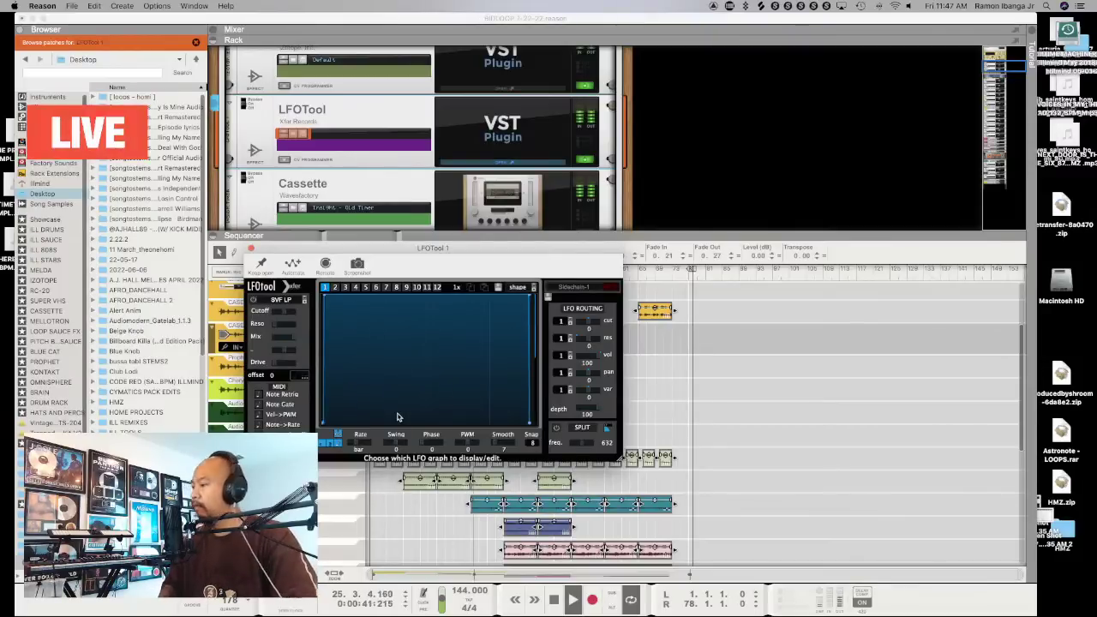
Close the LFOTool window, bring the master's Maximizer into view and audition the arrangement from around bars 17 and 44
drag(398, 253, 472, 162)
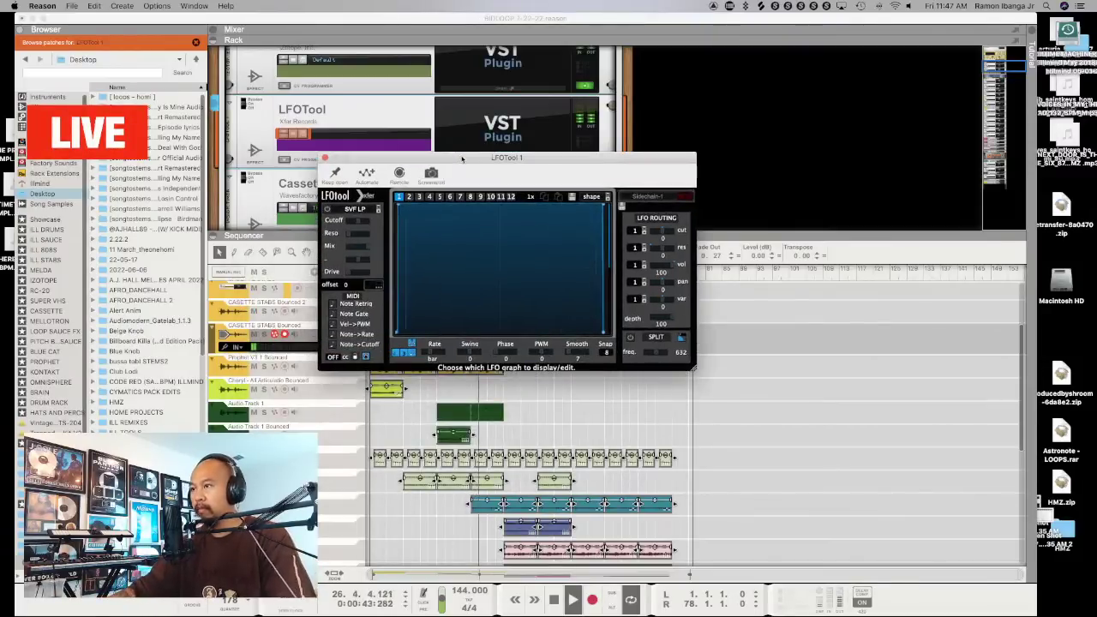
click(325, 161)
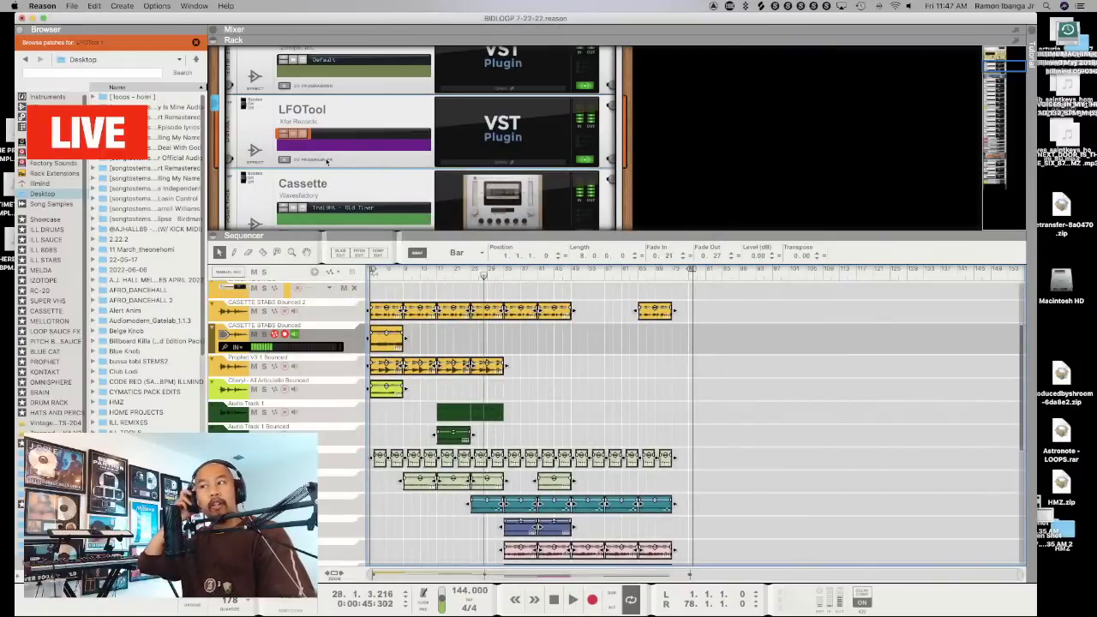
scroll(488, 94, down, 5)
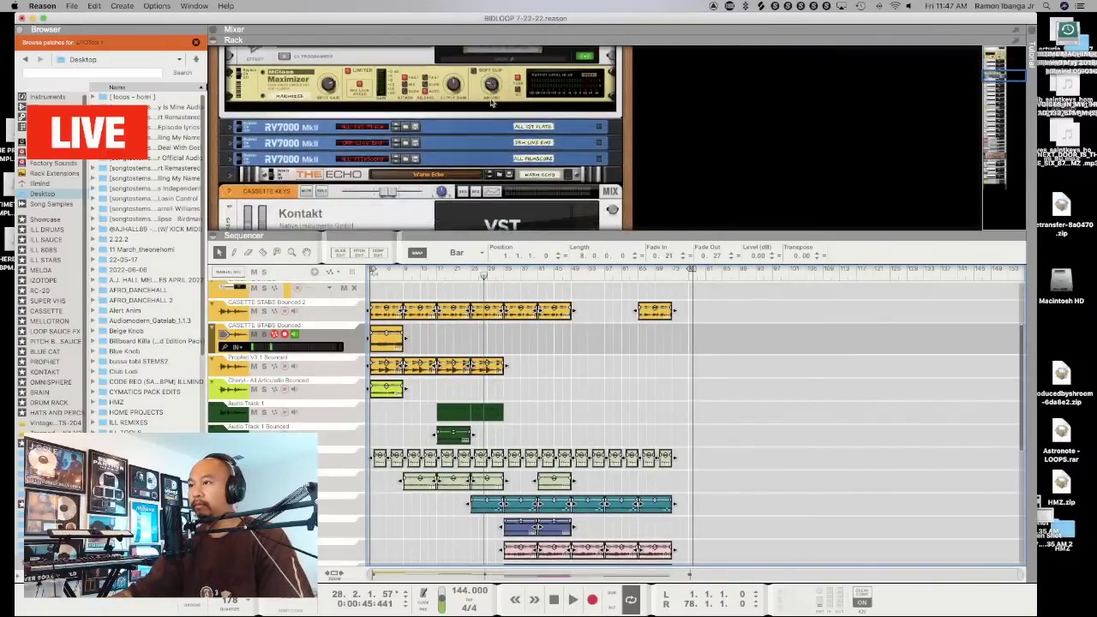
click(438, 274)
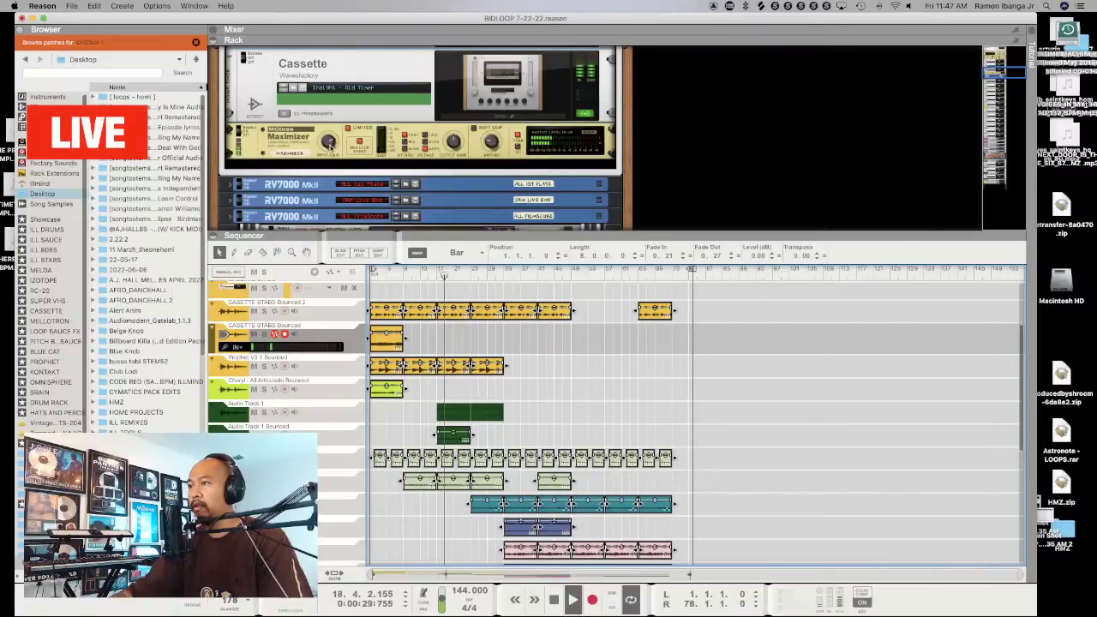
click(550, 275)
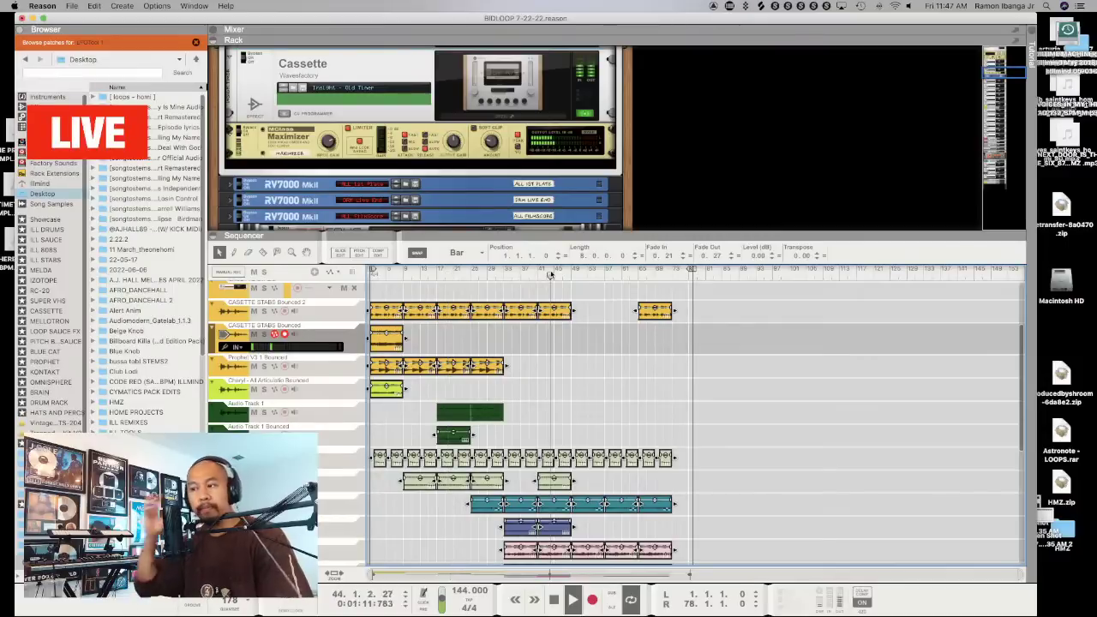
click(491, 272)
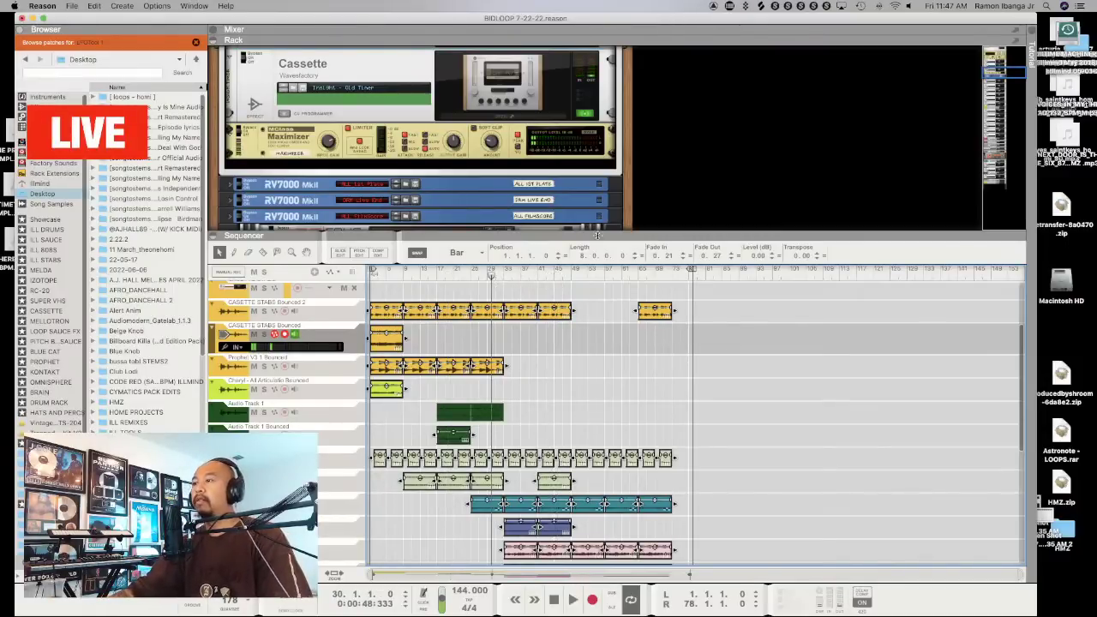
Delete the clips on Audio Track 1, select all remaining clips in the arrangement and save the song
drag(598, 199, 601, 151)
click(767, 457)
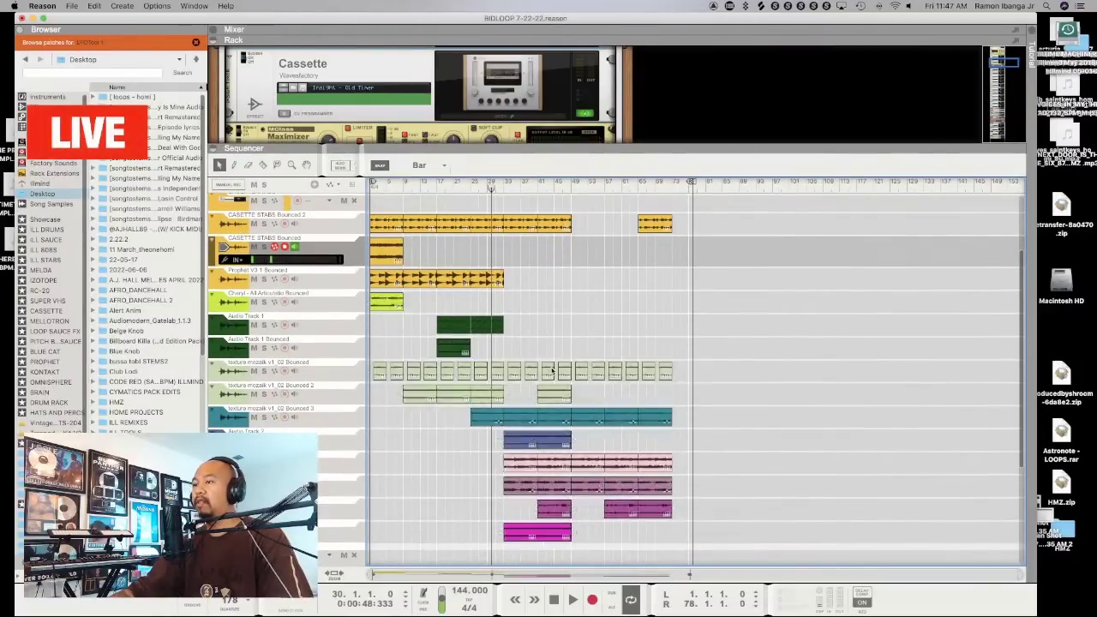
click(458, 329)
key(Delete)
drag(744, 500, 368, 187)
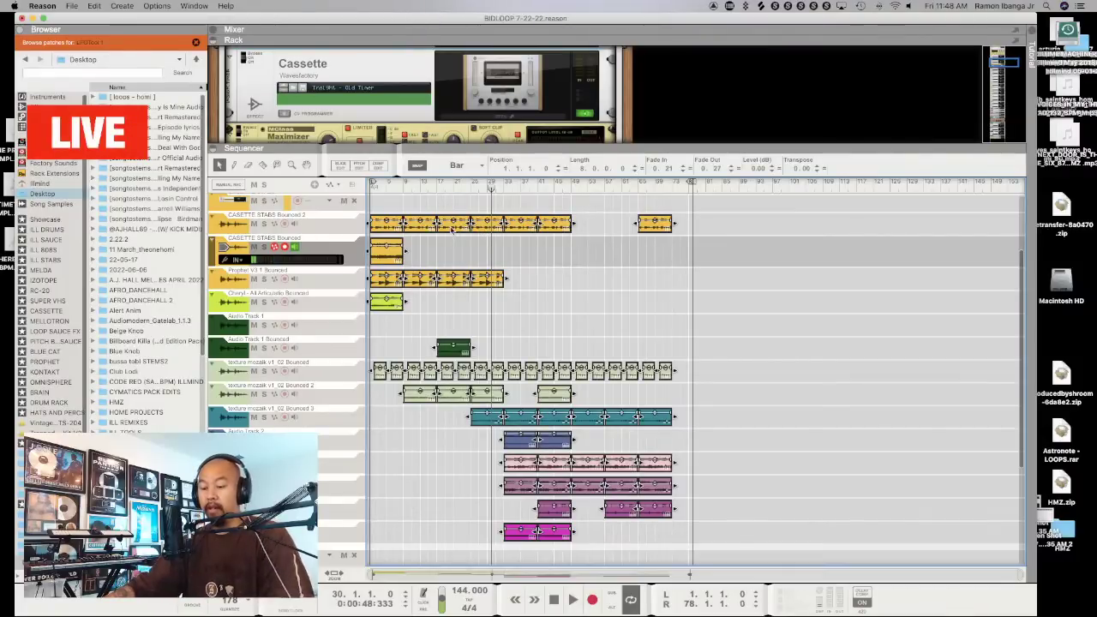
key(super+s)
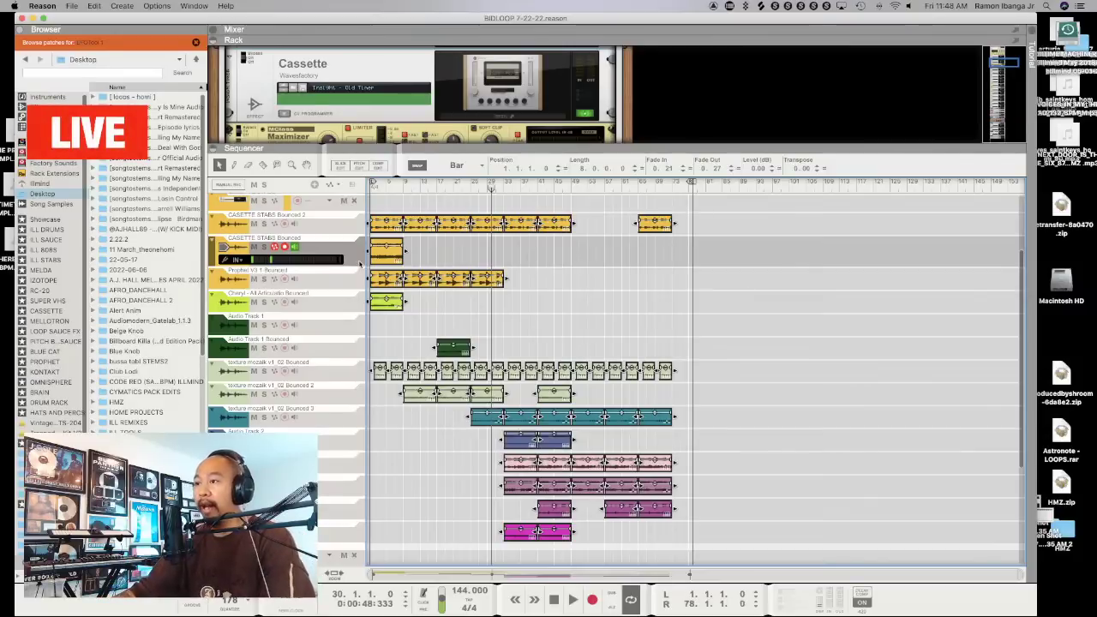
Try to join the selected clips on every track, and check single clips on the Audio Track 1 Bounced and CASETTE STABS tracks
right_click(379, 228)
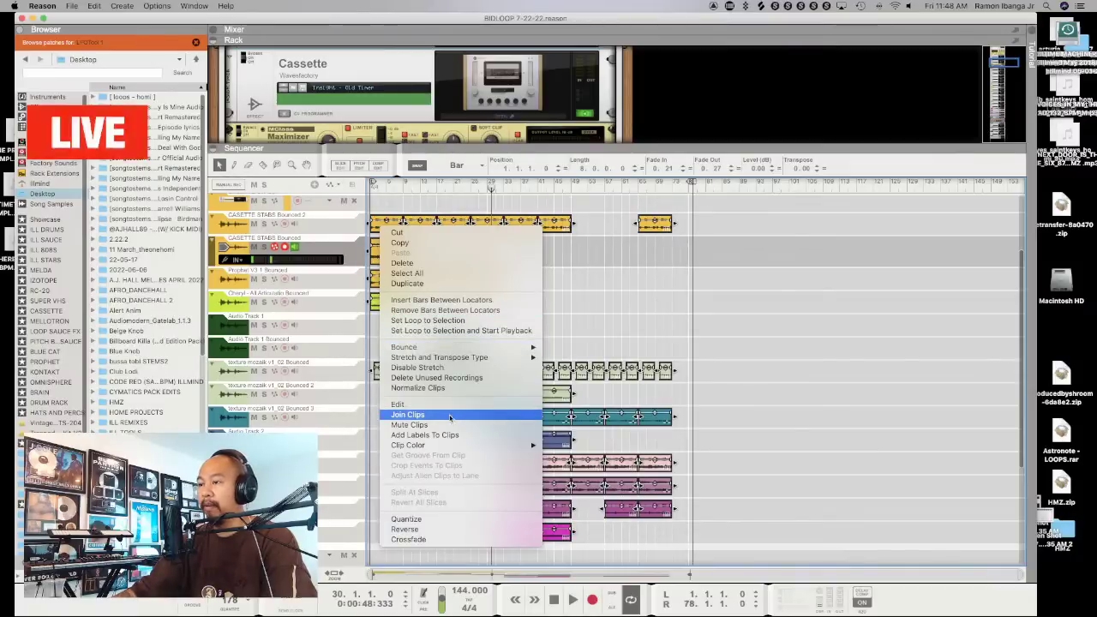
click(449, 417)
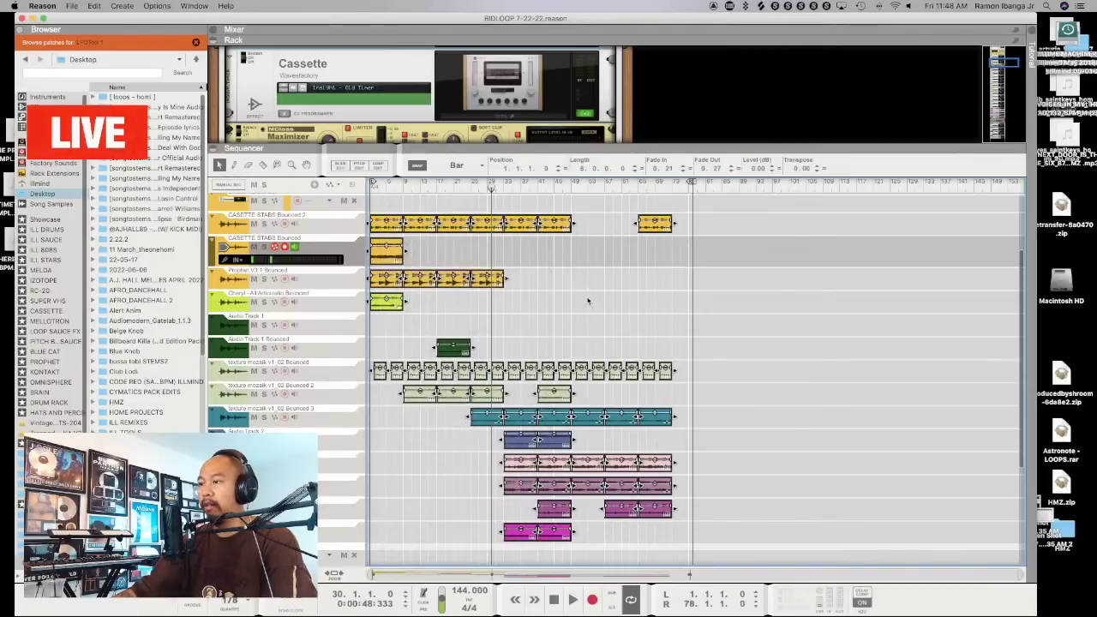
click(454, 347)
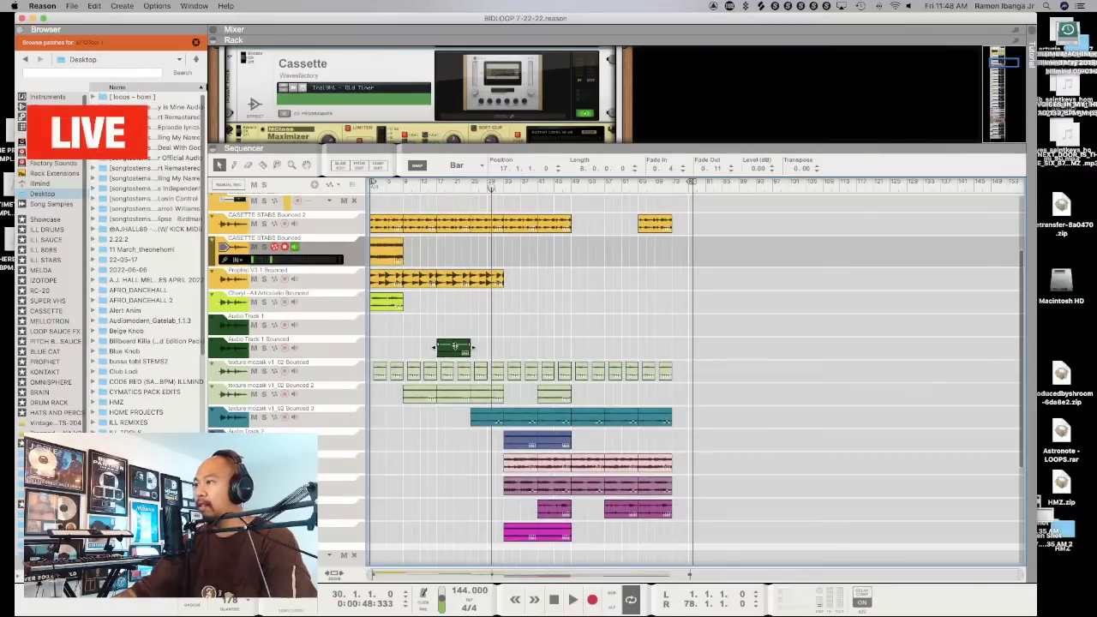
click(536, 353)
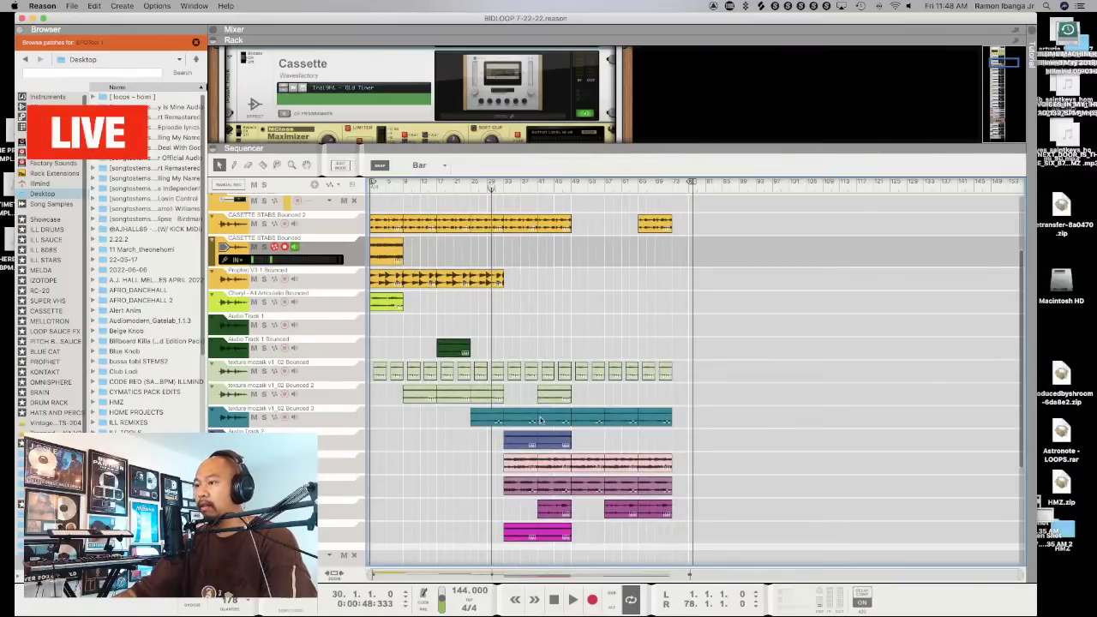
click(655, 223)
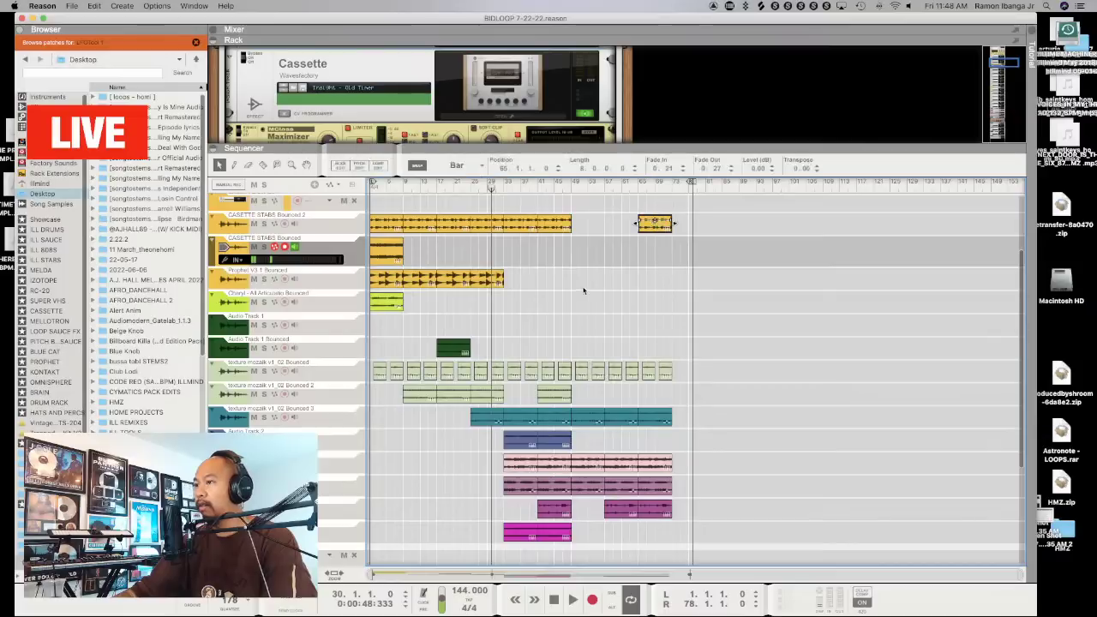
click(386, 255)
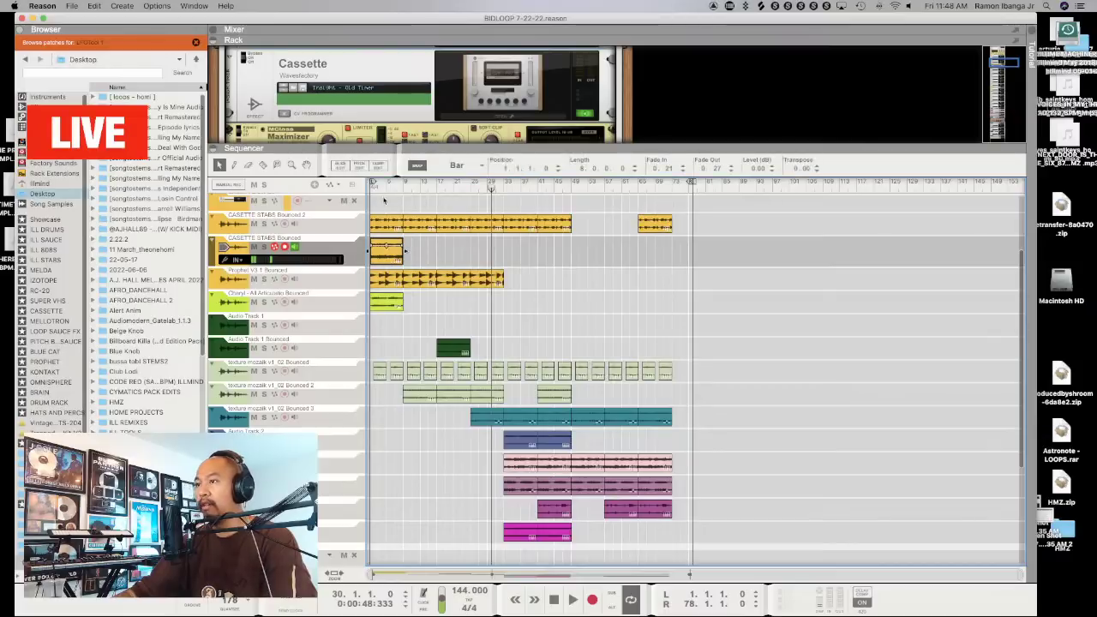
Select all clips in the arrangement and join them into one continuous clip per track
drag(372, 196, 732, 536)
right_click(388, 258)
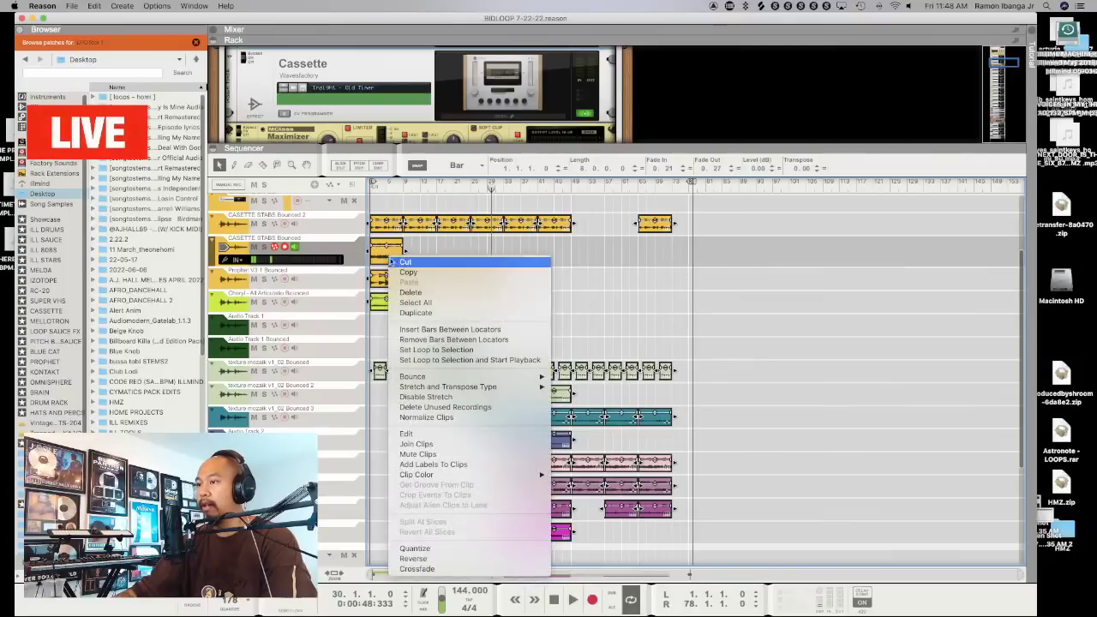
click(463, 444)
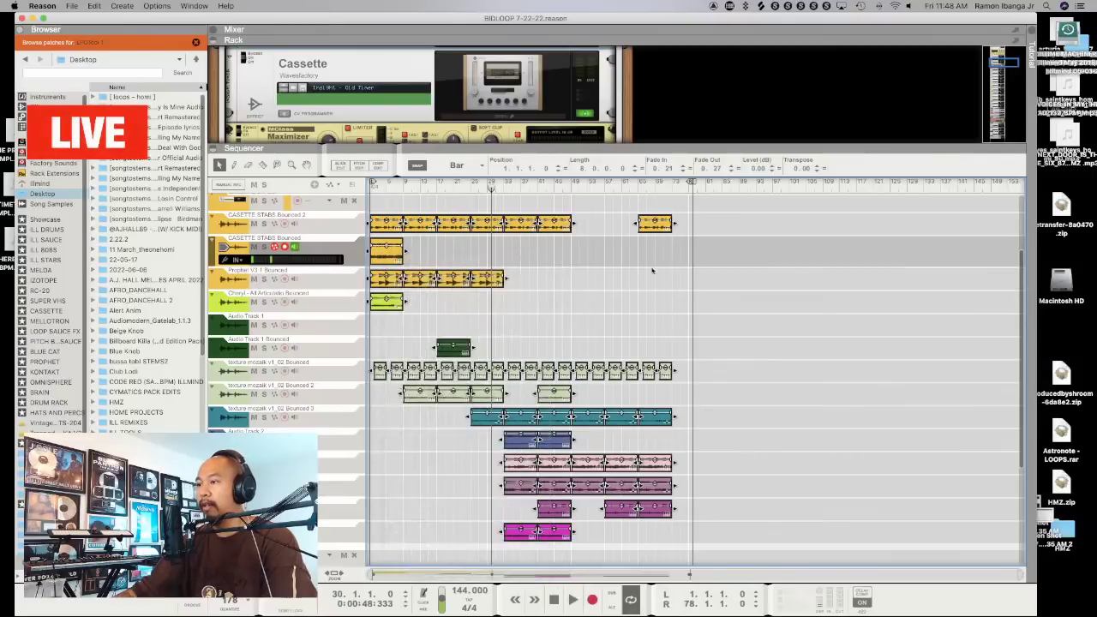
click(625, 210)
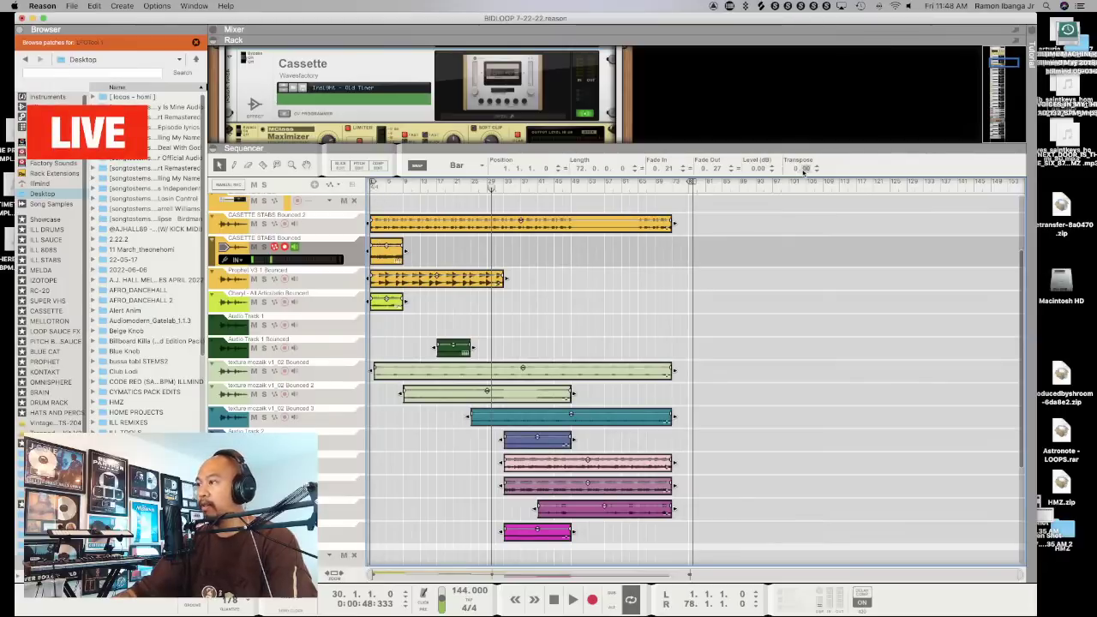
Try transposing the selected clips by -2 semitones and play the arrangement from bar 1 in an enlarged sequencer
key(KP_0)
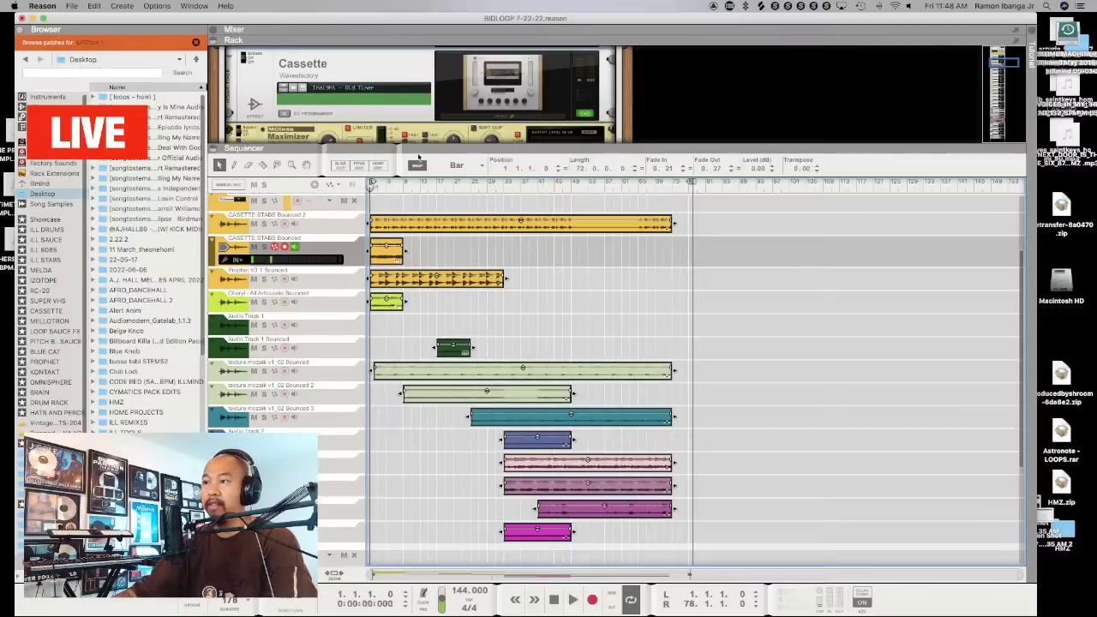
drag(418, 148, 418, 103)
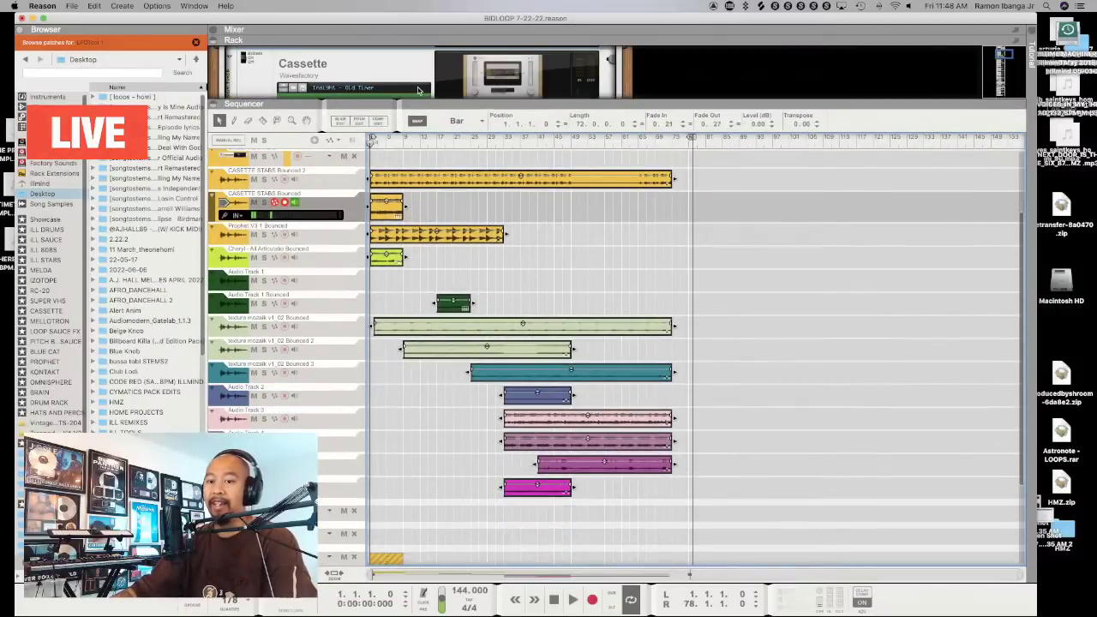
click(817, 126)
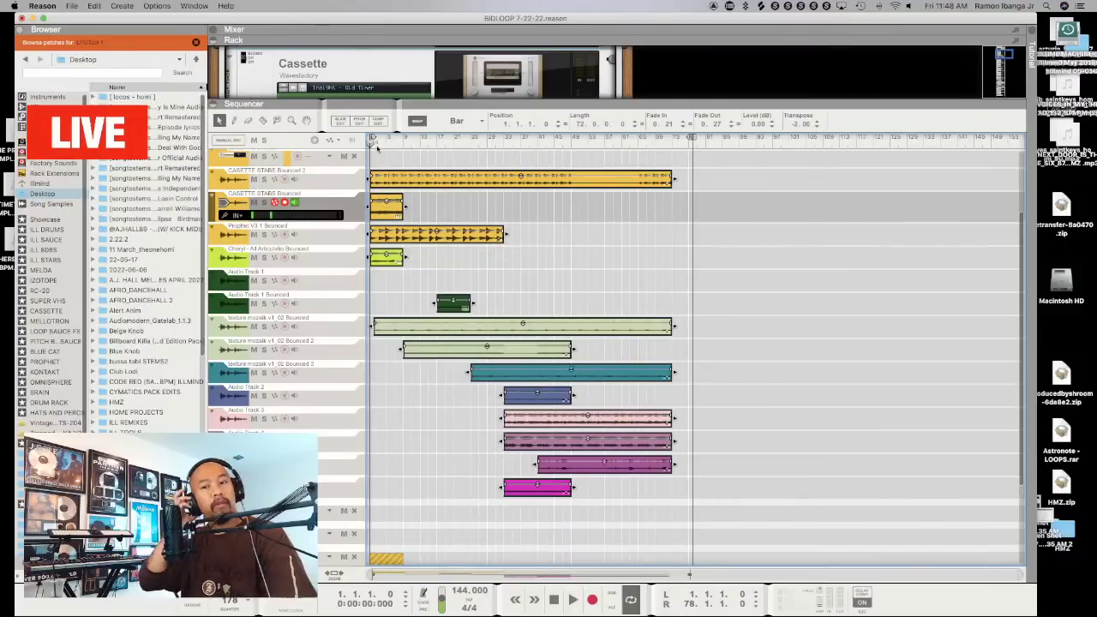
key(space)
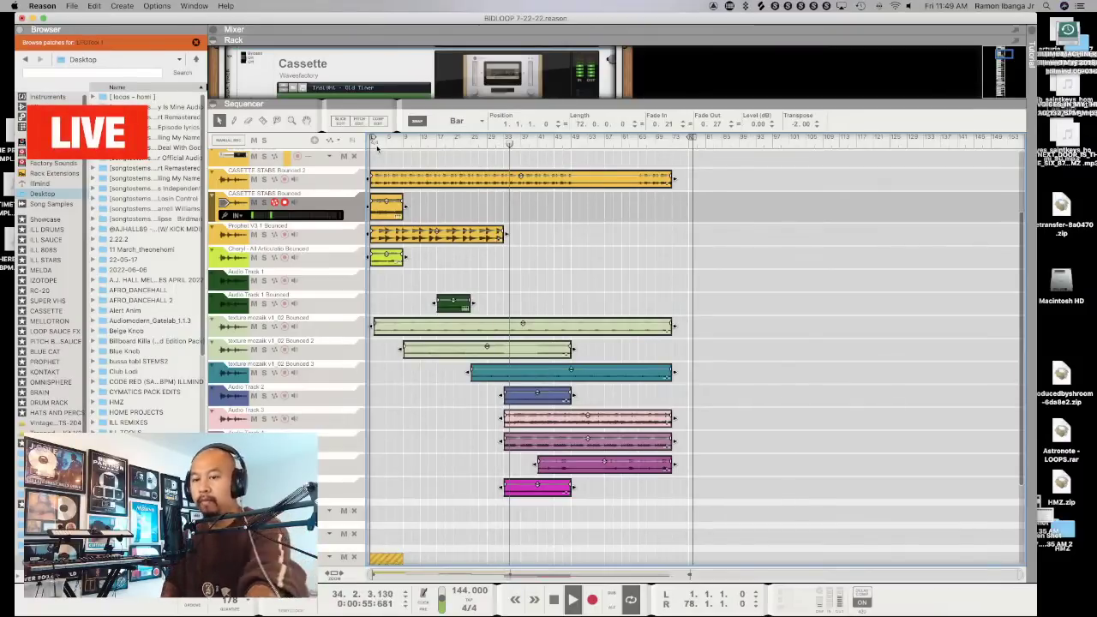
Try a transpose of -1 semitone on the selected clips and replay the arrangement from bar 1
key(XF86AudioLowerVolume)
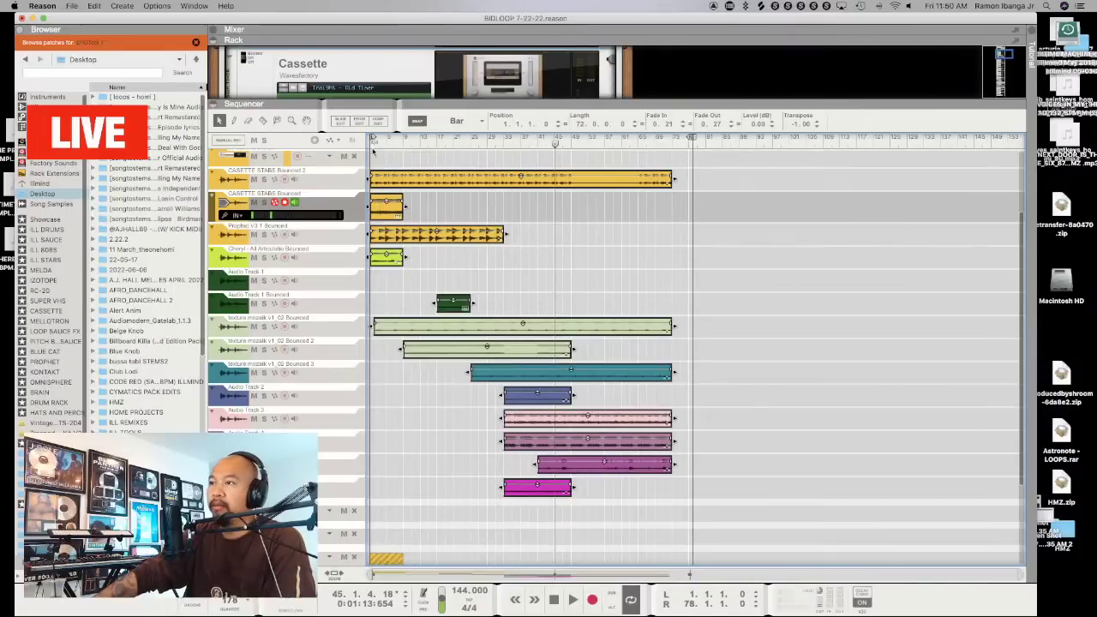
key(space)
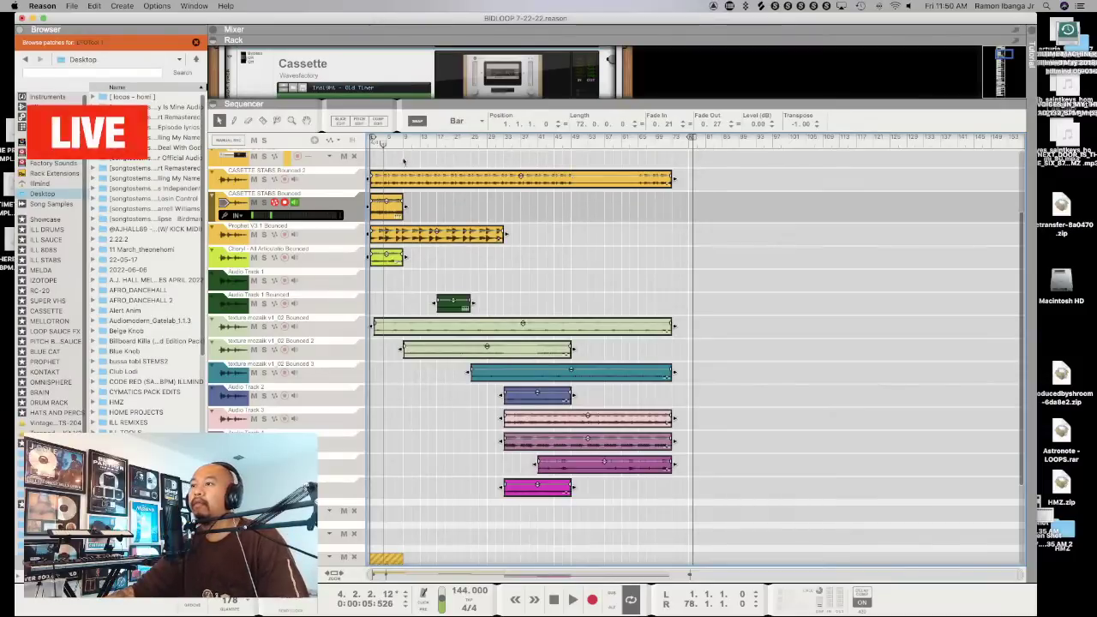
click(375, 144)
key(space)
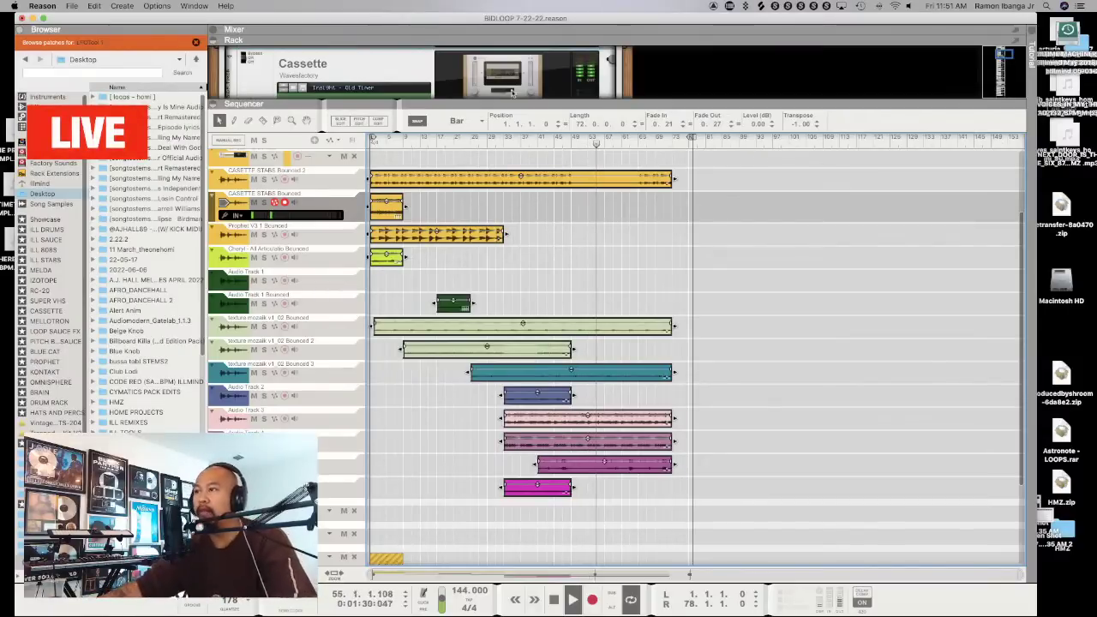
Check the Maximizer's input gain and output level in the master section while the arrangement plays
drag(514, 102, 485, 236)
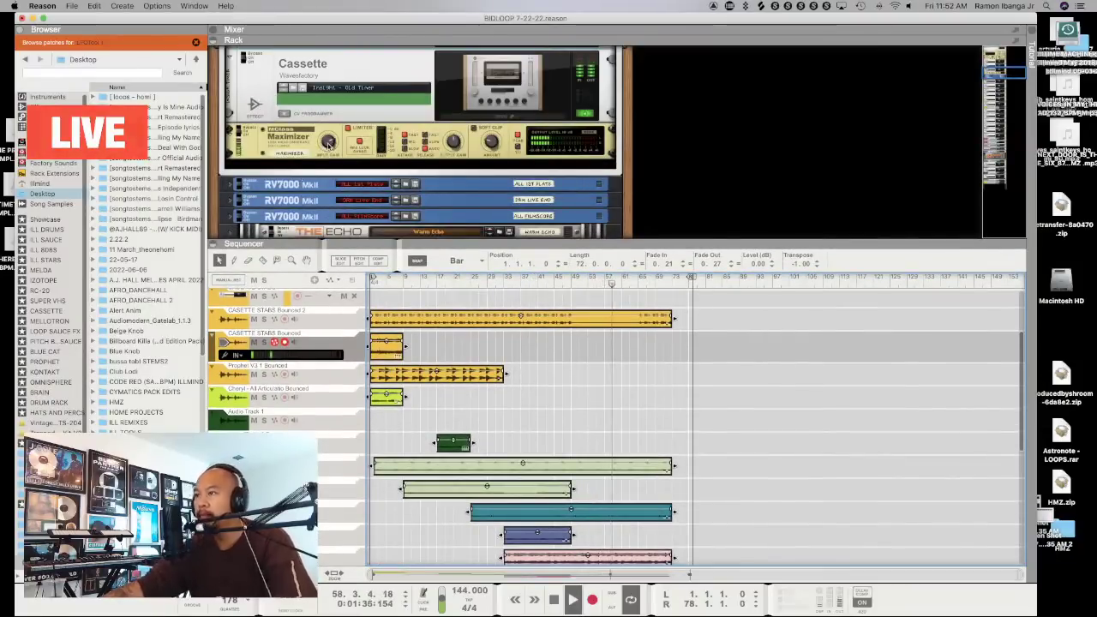
mouse_move(328, 144)
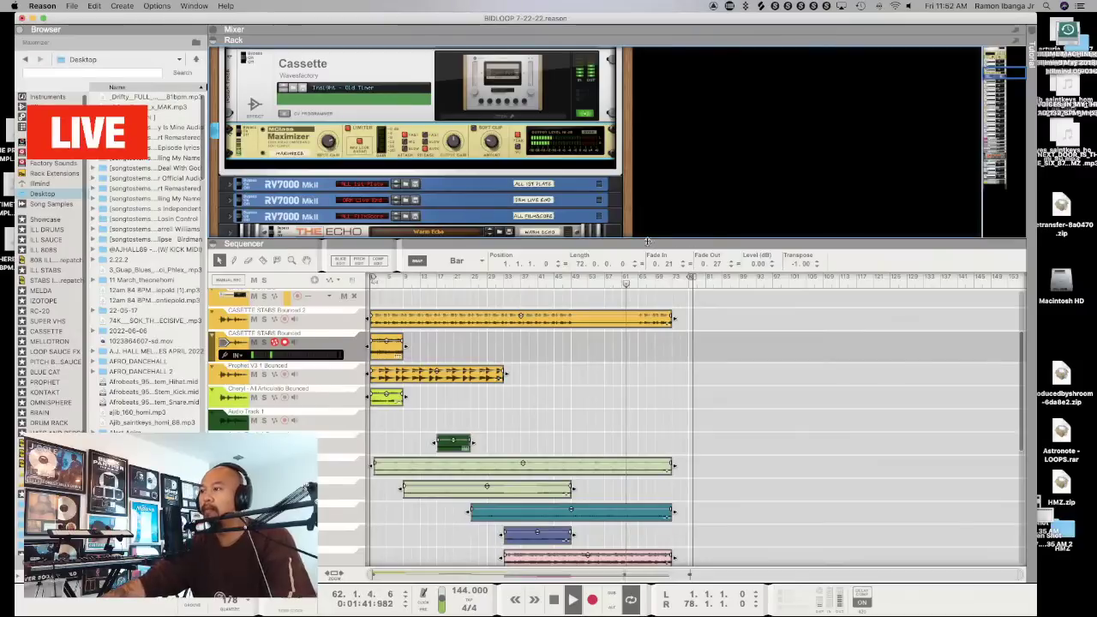
drag(647, 241, 655, 176)
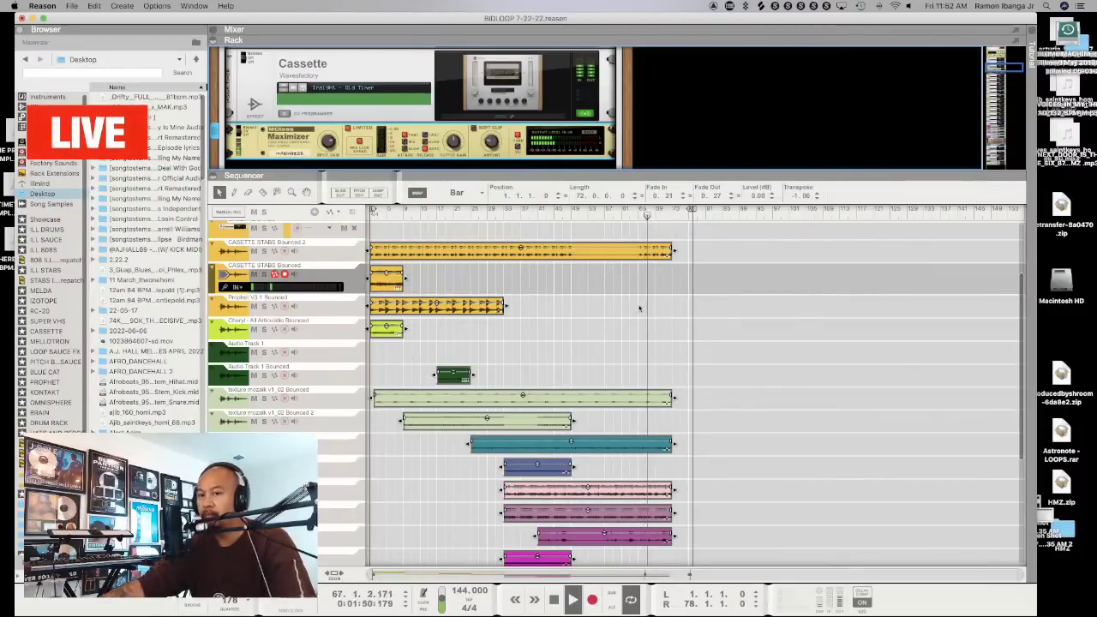
Set the loop's right locator to bar 73 at the end of the clips and enlarge the sequencer
click(672, 213)
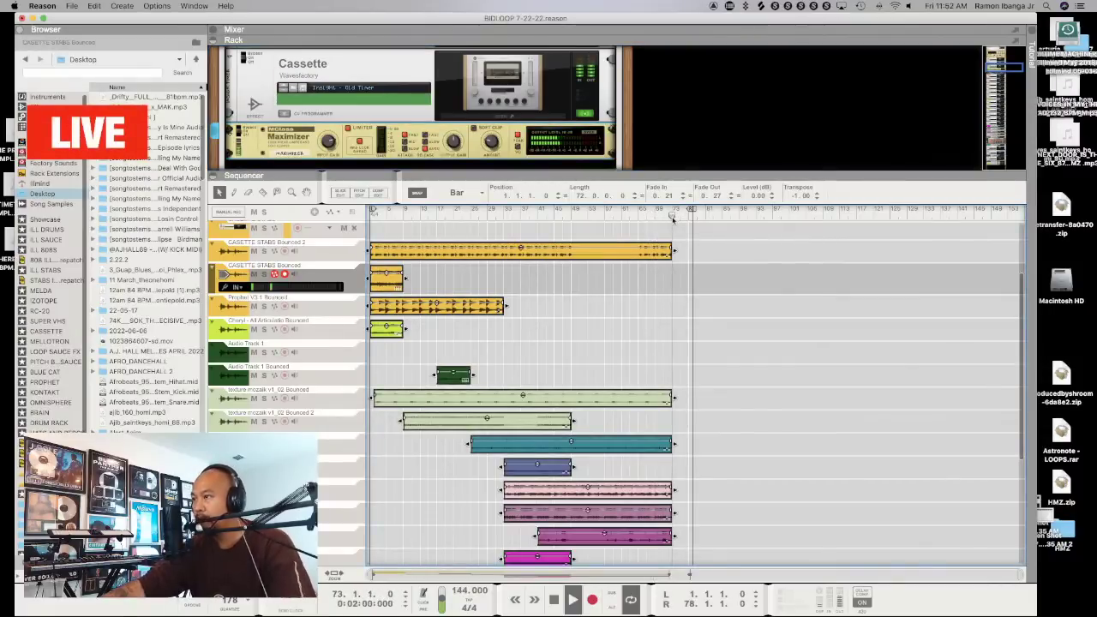
key(space)
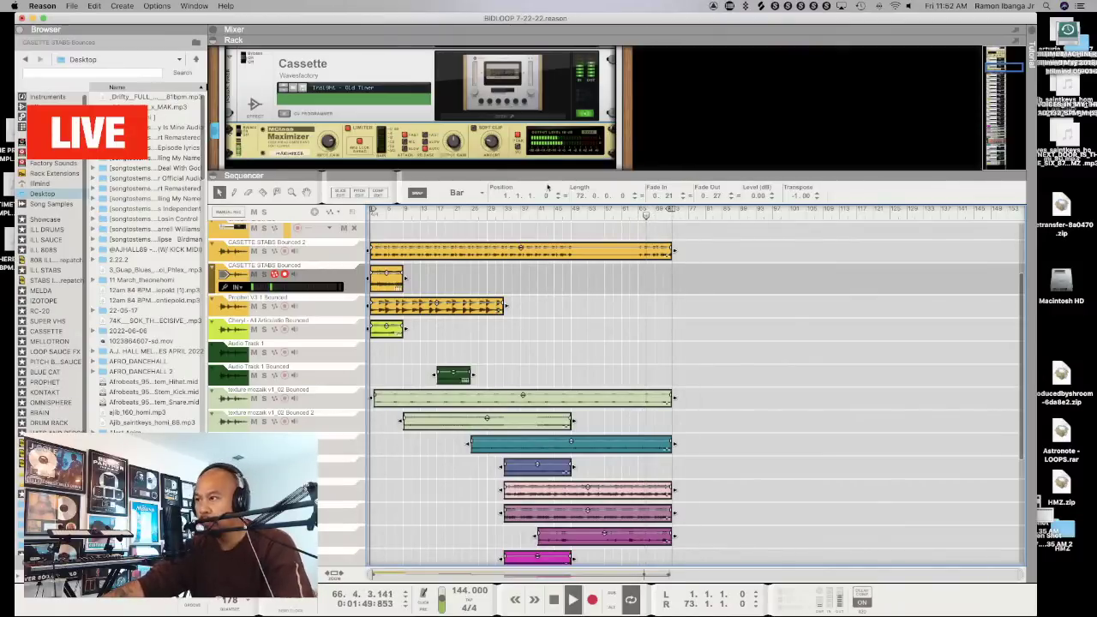
drag(550, 175, 550, 122)
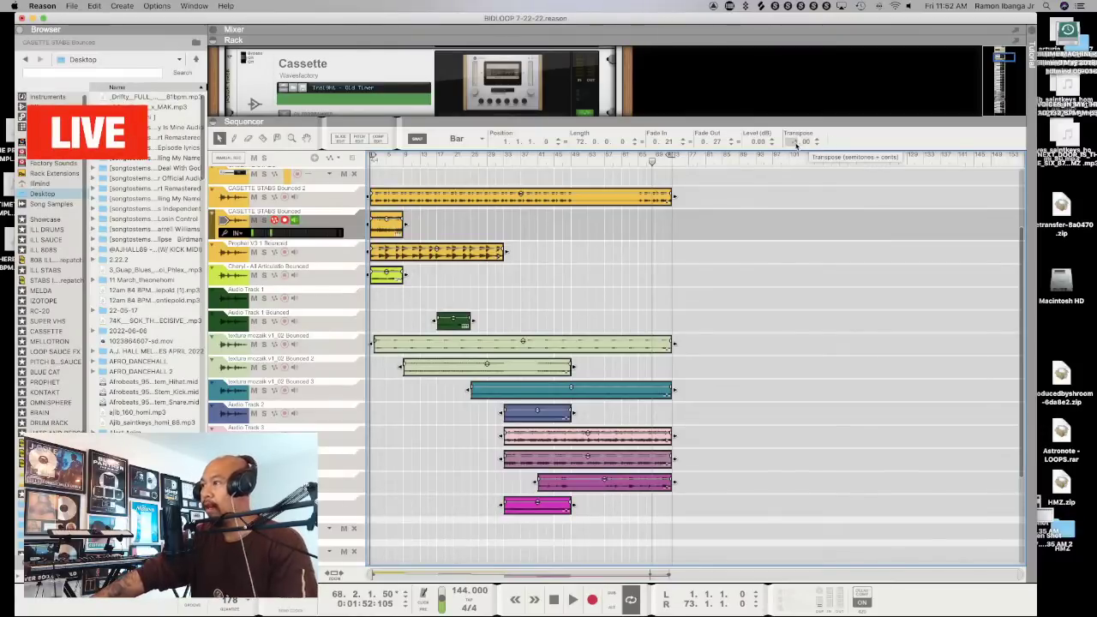
Set the selected clips' transpose to 4 semitones, audition the opening bars and return to bar 1
drag(796, 140, 796, 131)
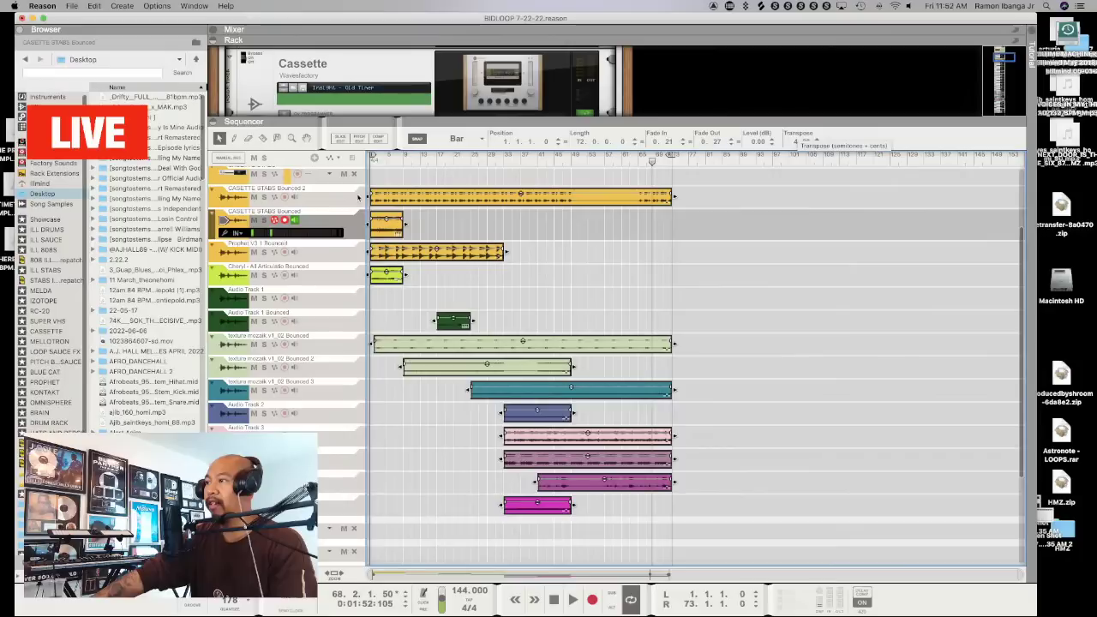
click(370, 165)
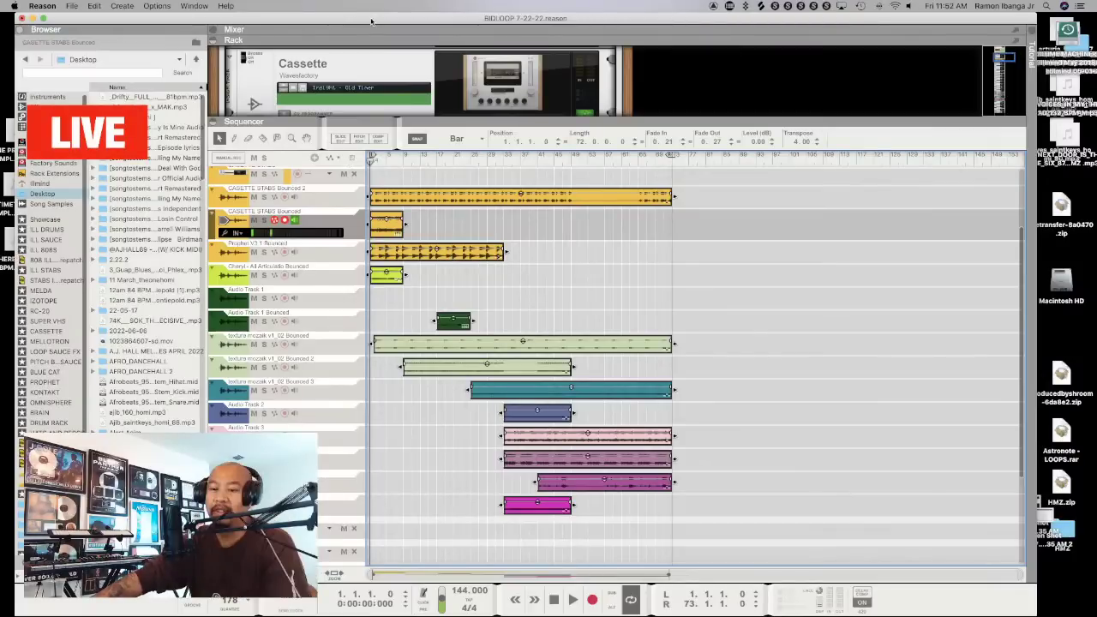
key(space)
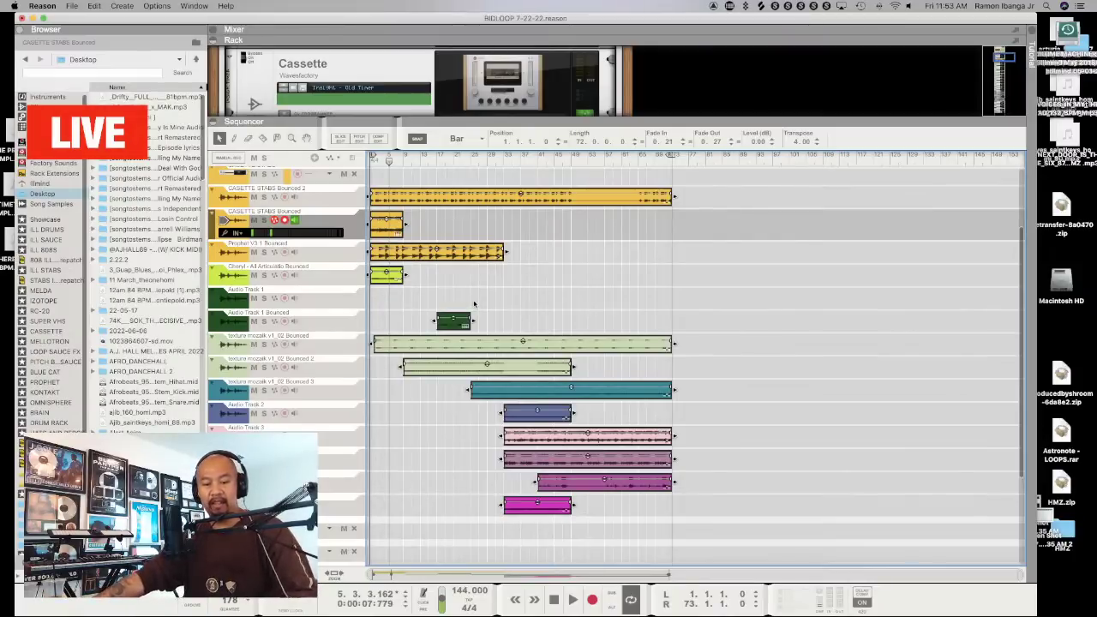
click(372, 163)
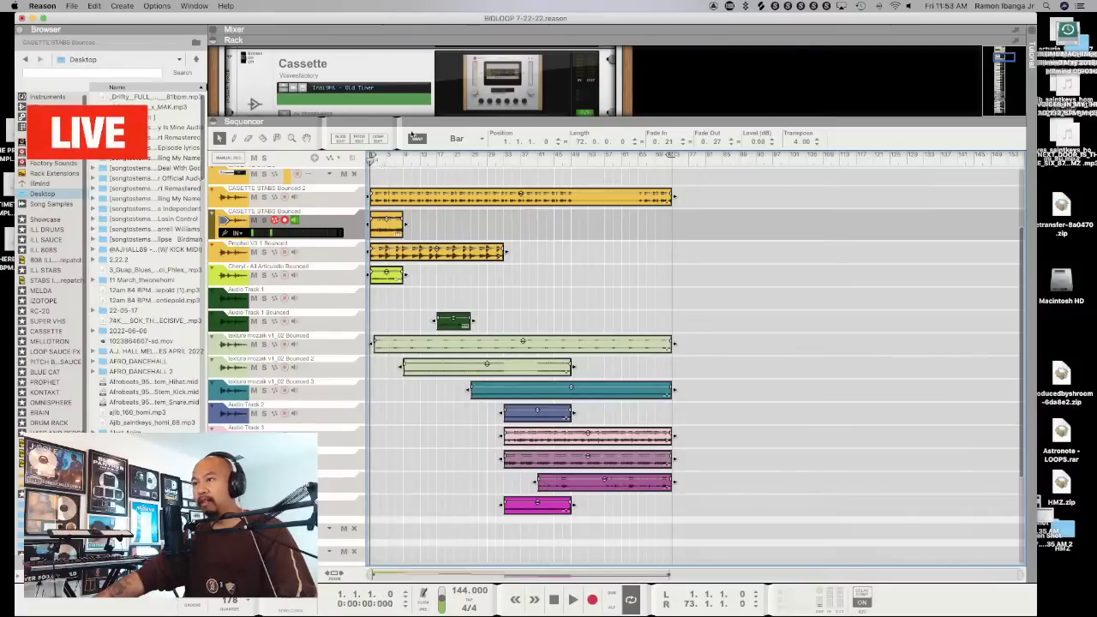
Play the arrangement, then copy the opening eight-bar lime-green clip along its track to bar 65, ending at bar 73
key(space)
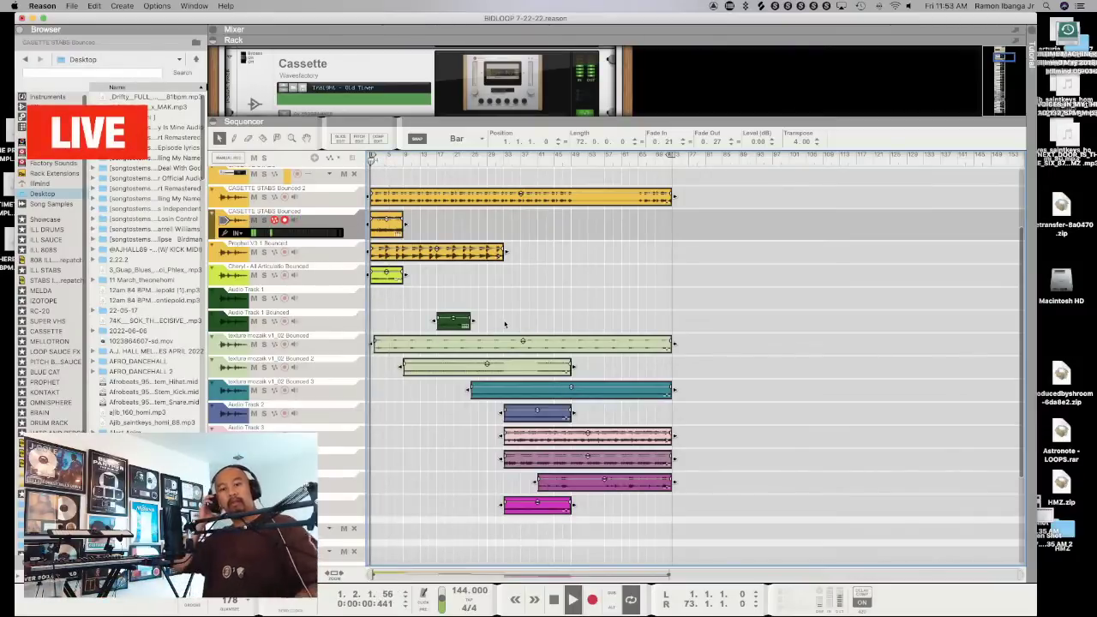
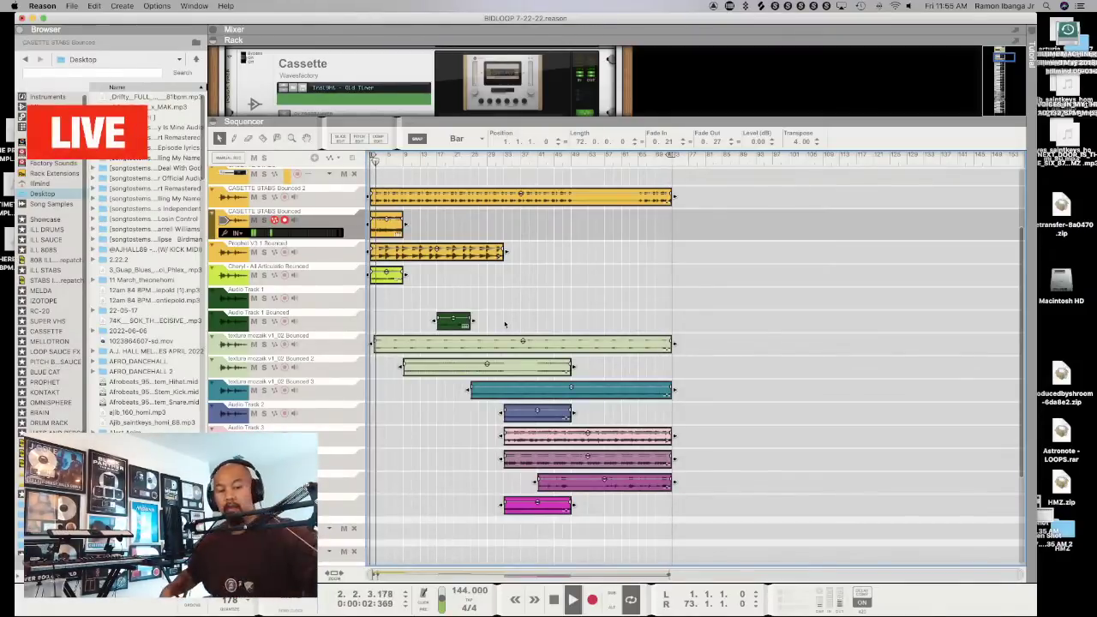
click(620, 307)
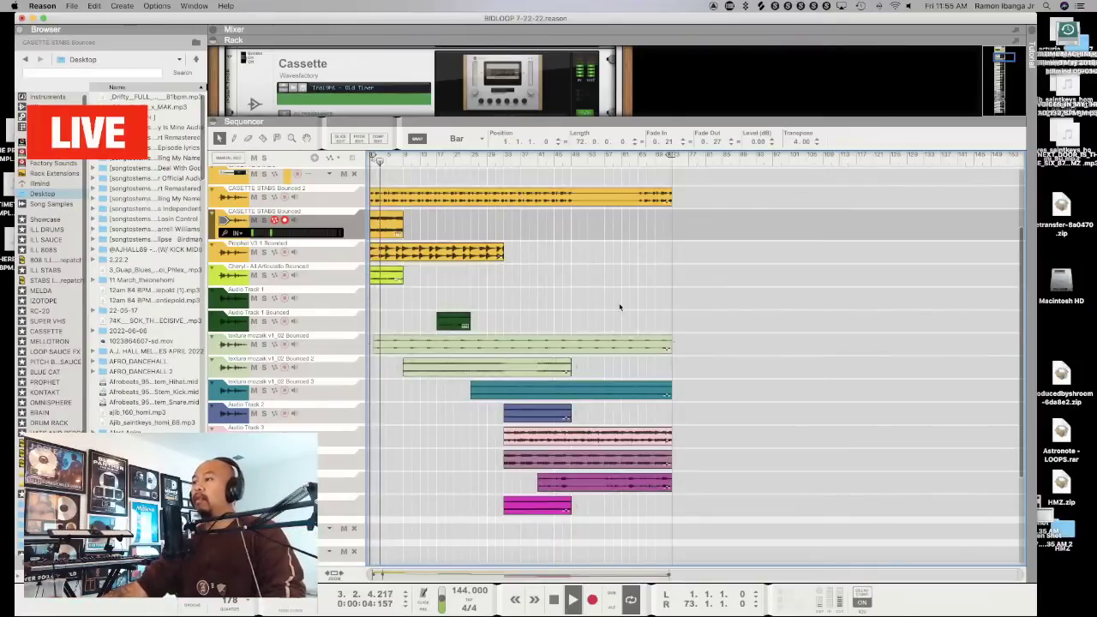
click(386, 276)
drag(386, 275, 444, 275)
drag(625, 297, 656, 294)
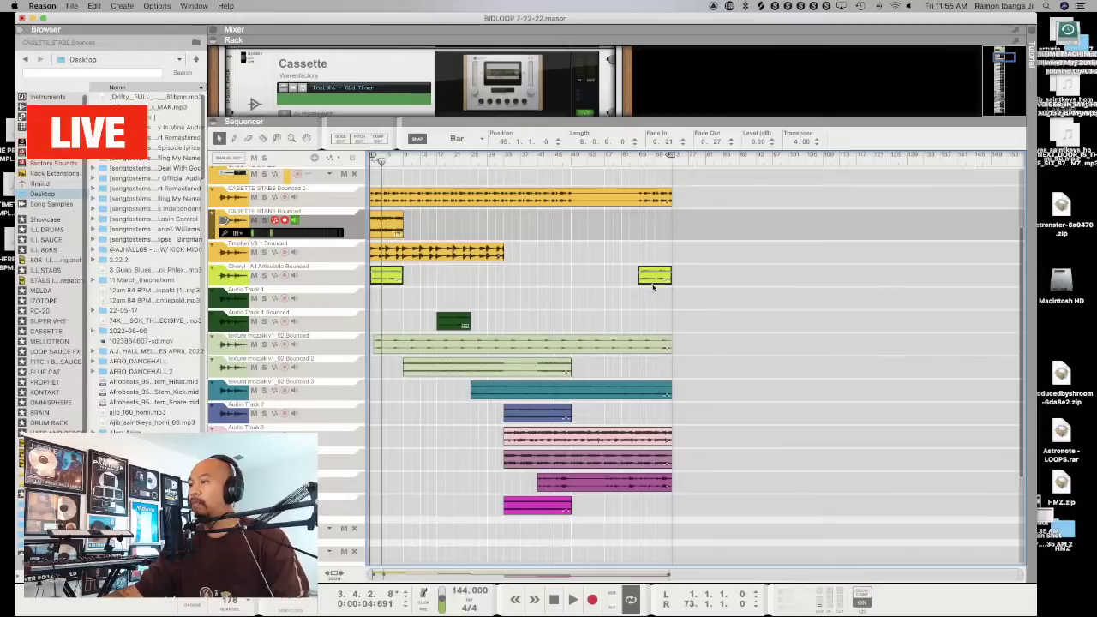
Audition the final bars with the copied clip and check the Maximizer's levels in the rack
key(space)
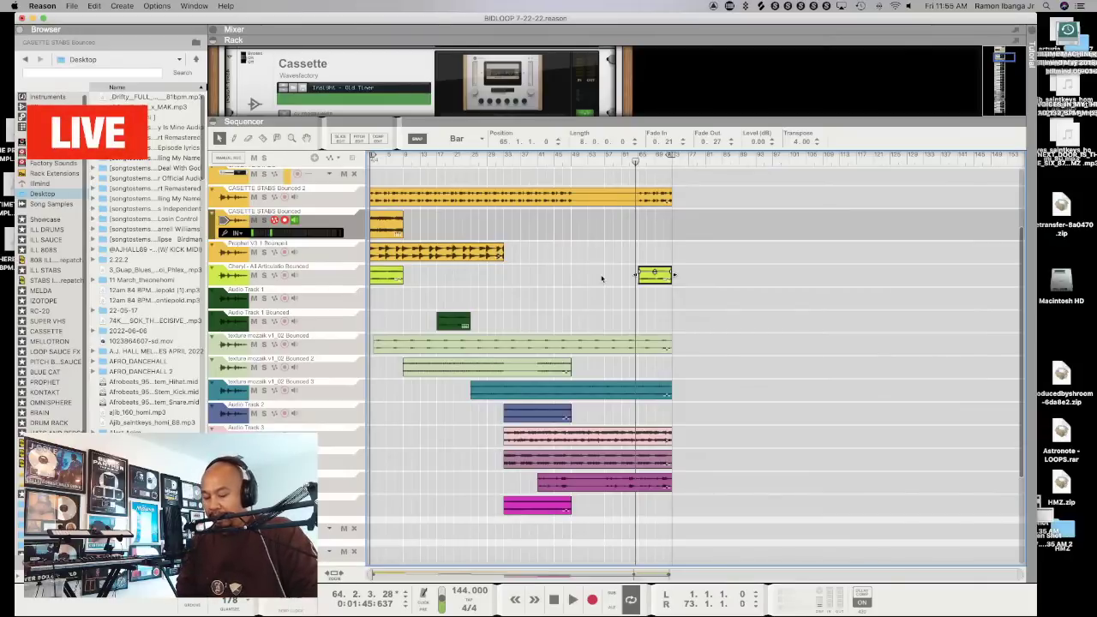
key(space)
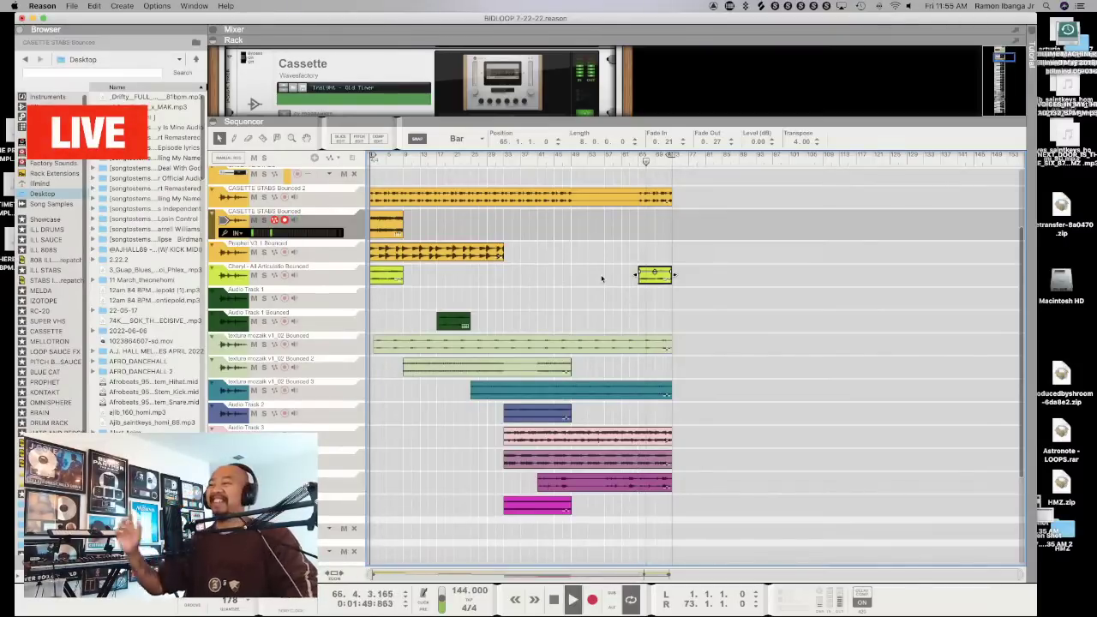
click(625, 159)
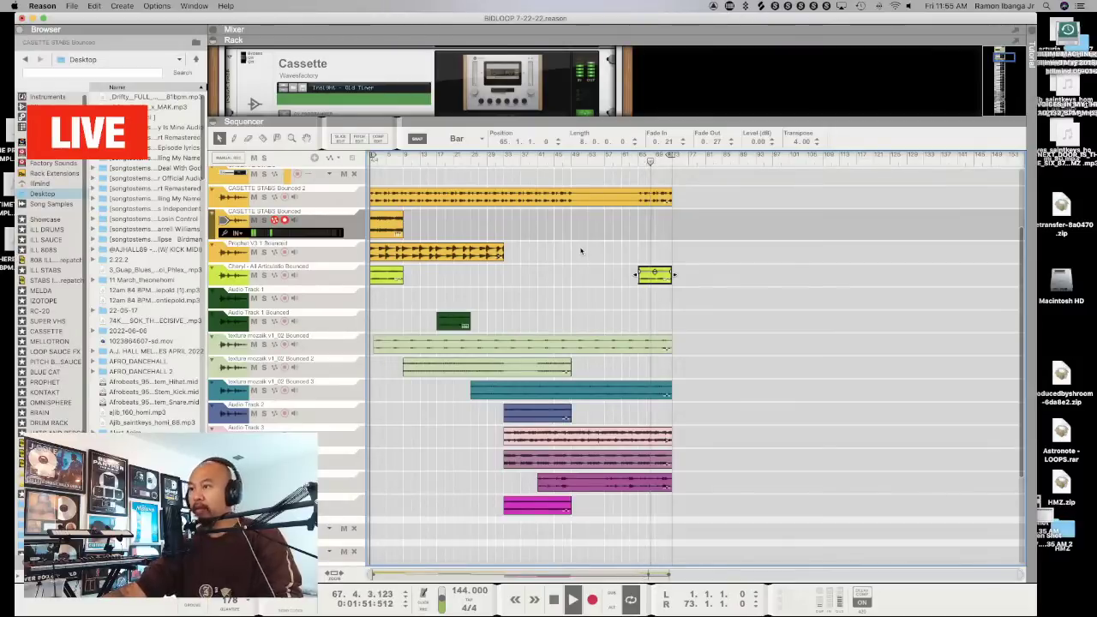
drag(494, 122, 498, 221)
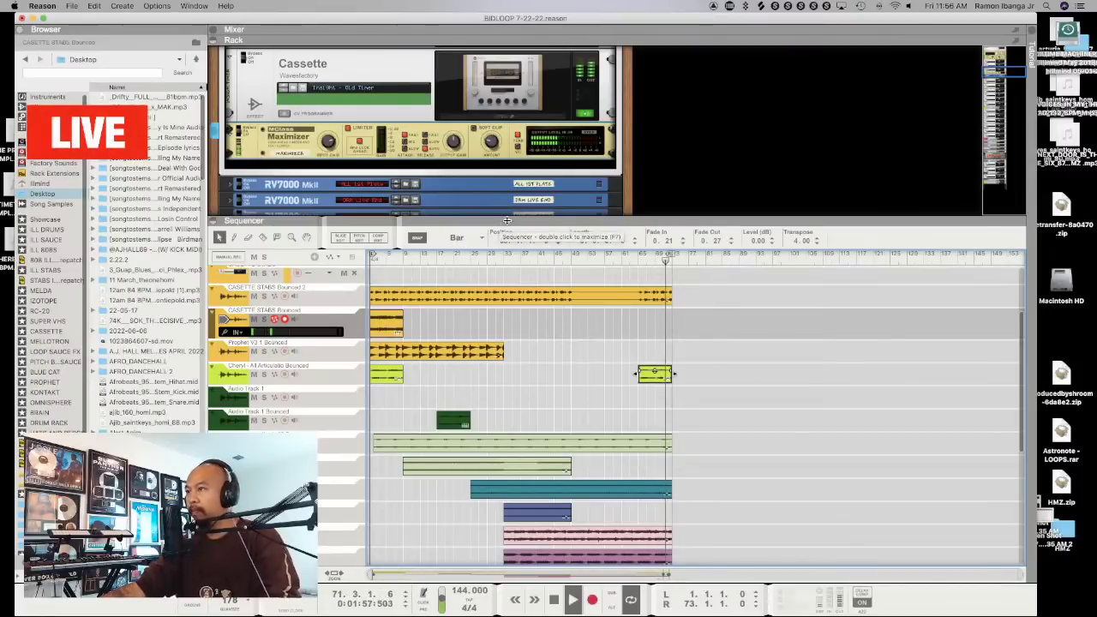
drag(510, 152, 505, 127)
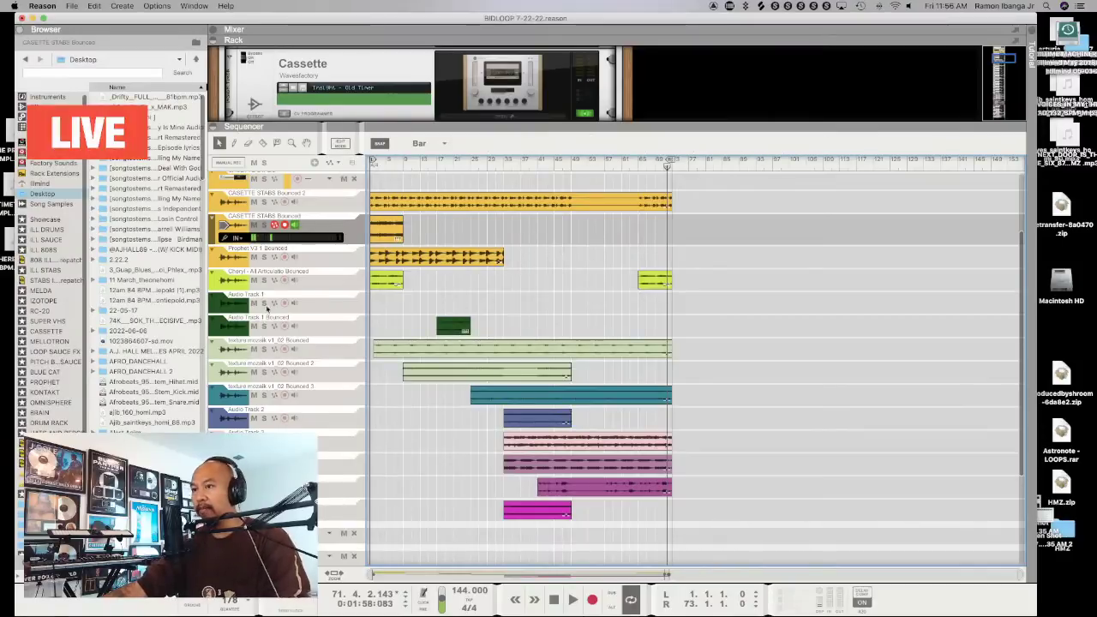
Delete the empty Audio Track 1 together with its device
click(216, 309)
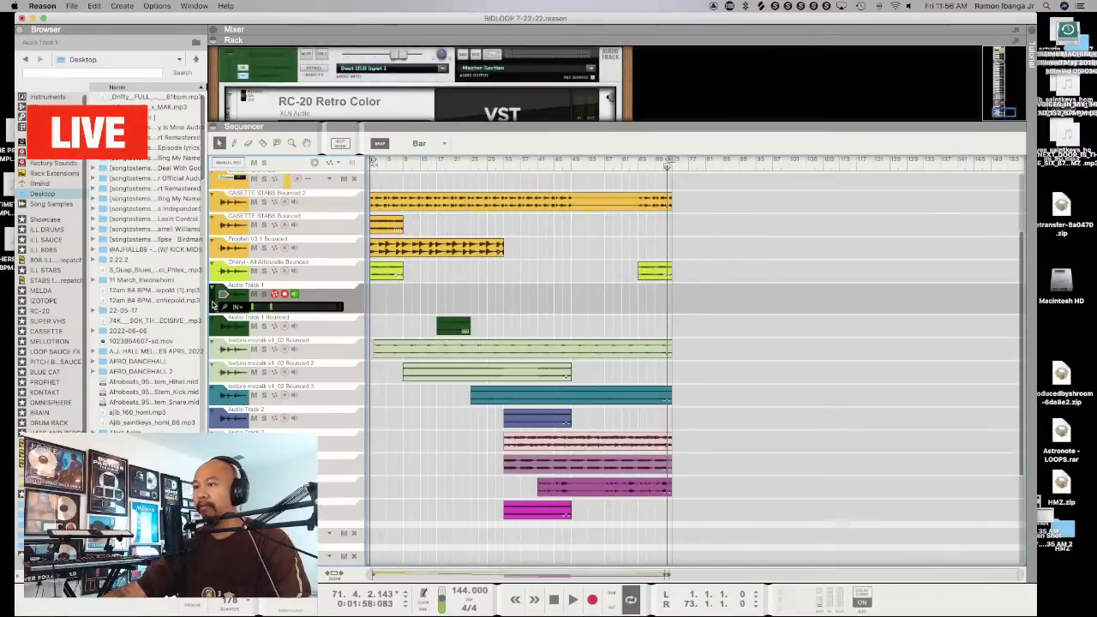
right_click(217, 306)
click(291, 294)
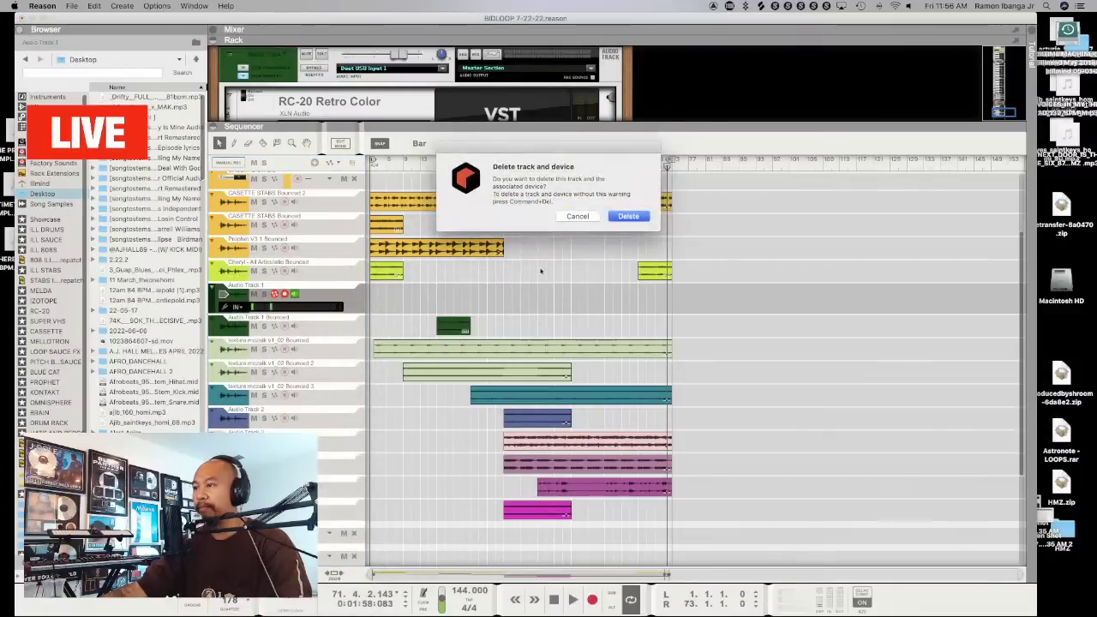
click(618, 218)
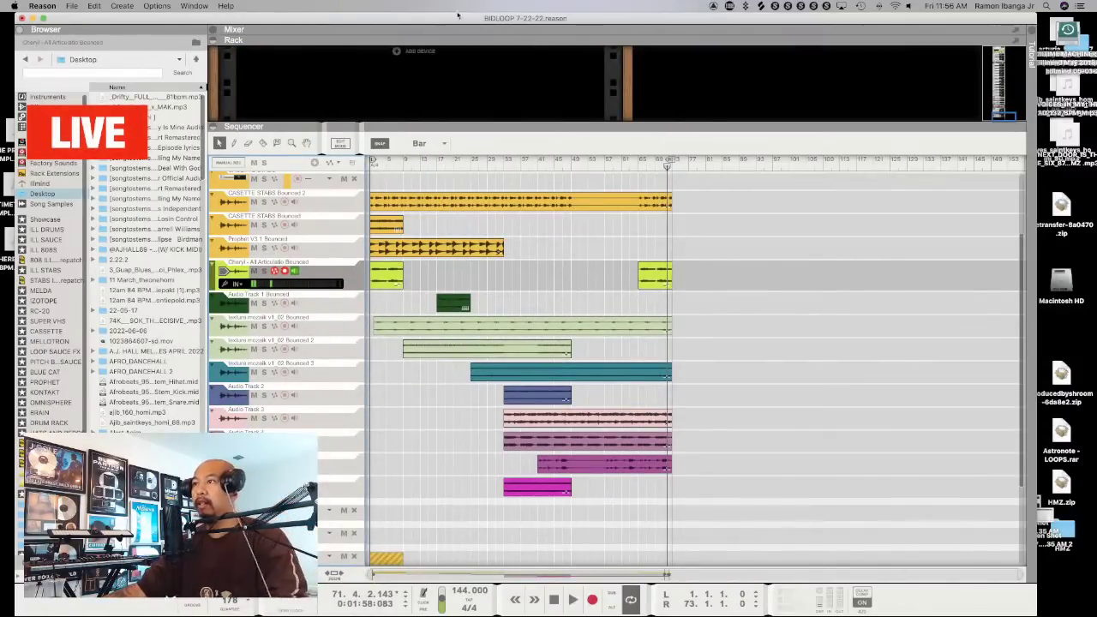
Save the song under the new name FIRE IN THE SKY [SAMPLE 144 BPM] ILLMIND in the ILLMIND REASON folder
click(74, 6)
click(614, 89)
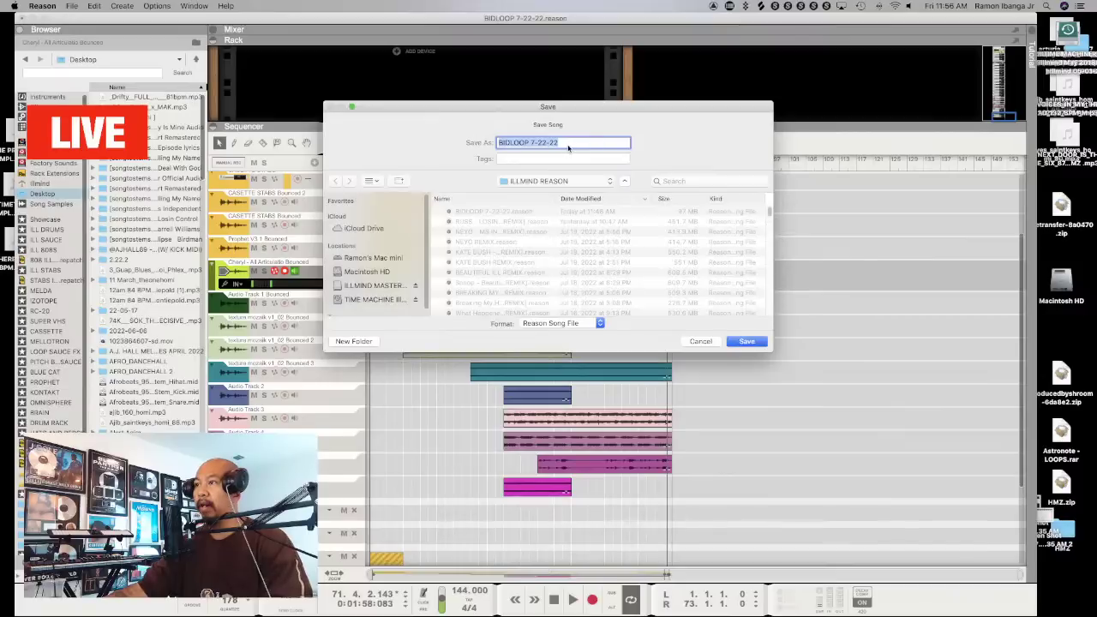
text(FIRE IN THE SKY [SAMPLE 144)
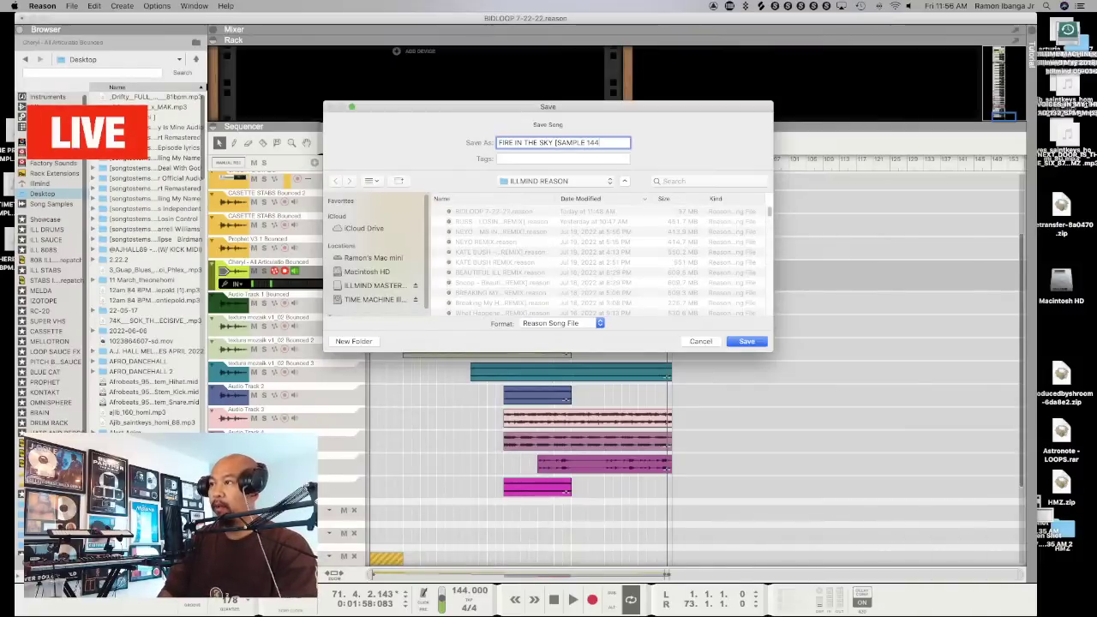
text(M)
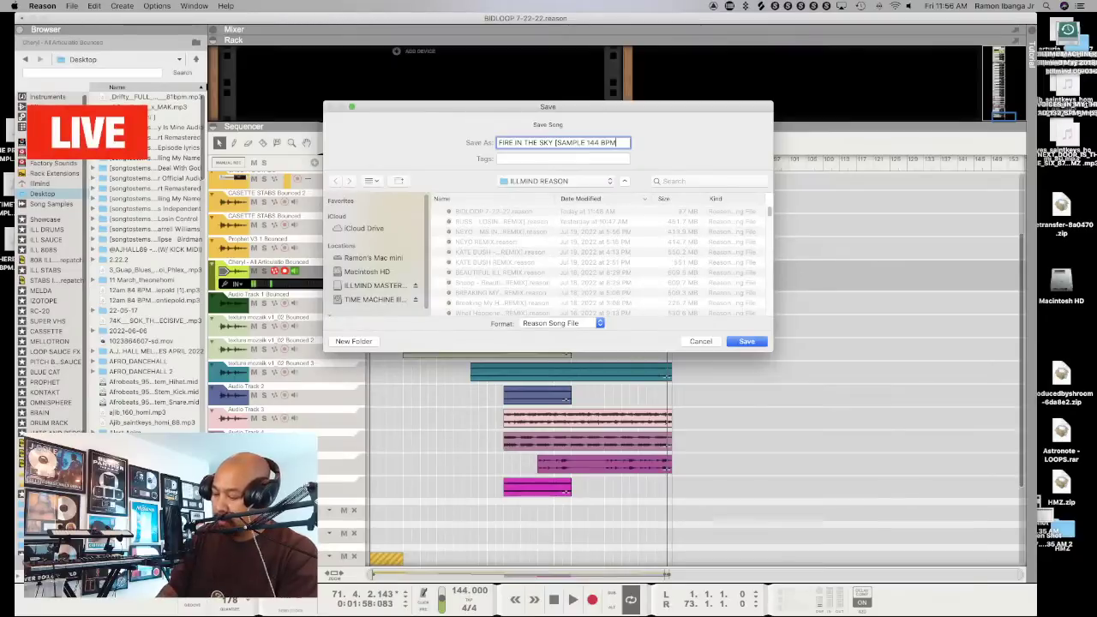
text(] ILLMIND)
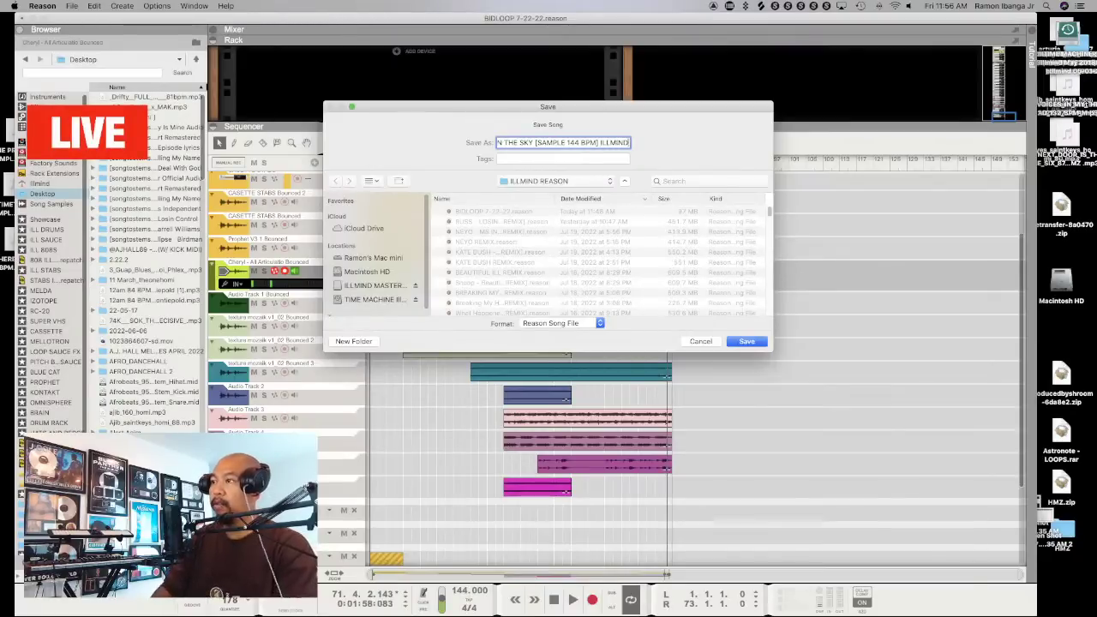
key(super+a)
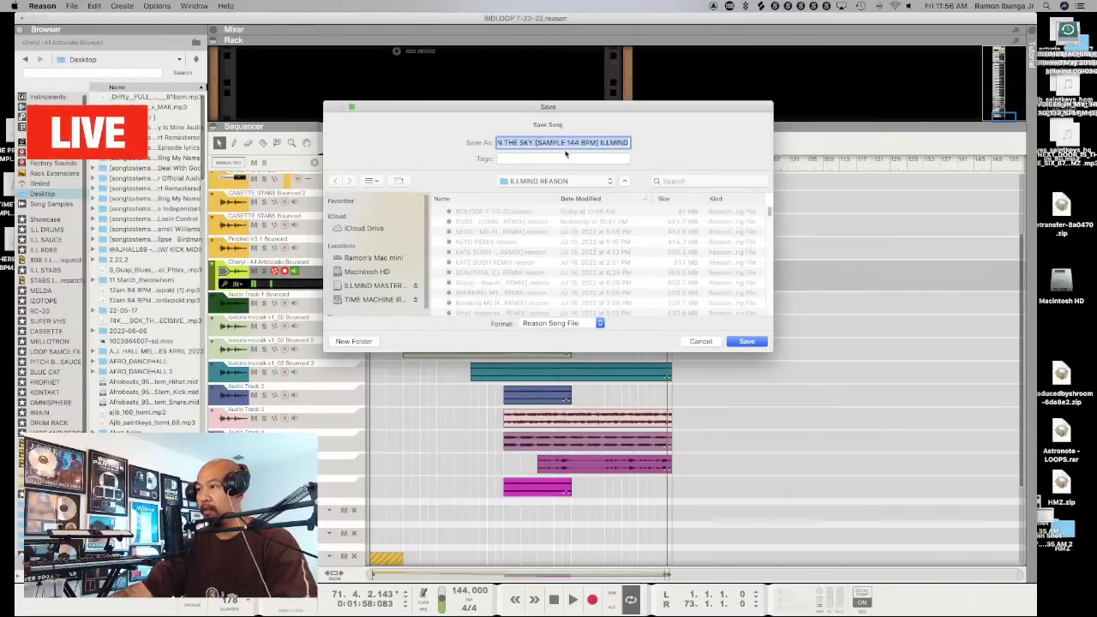
click(744, 342)
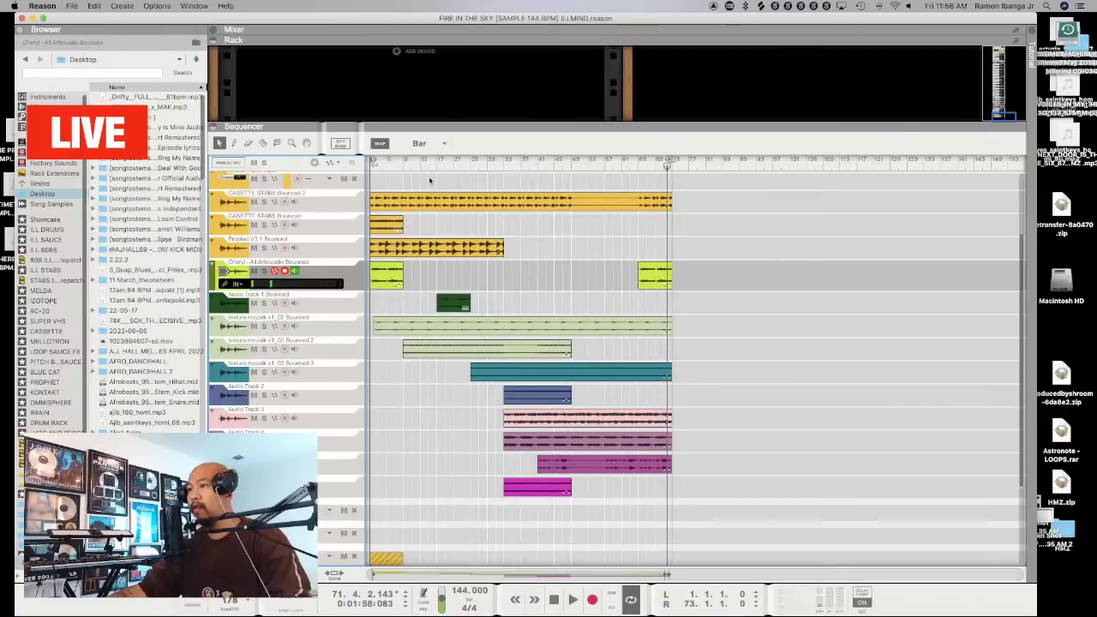
Play the arrangement from bar 1 and rename the CASETTE STABS Bounced 2 track as STEM 1
click(372, 162)
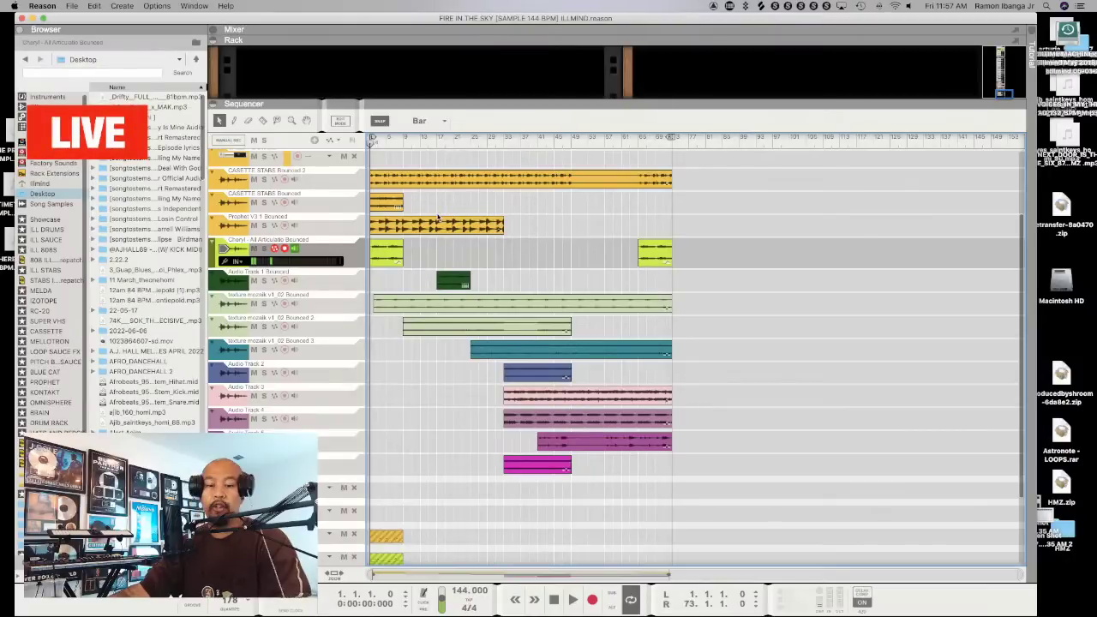
key(space)
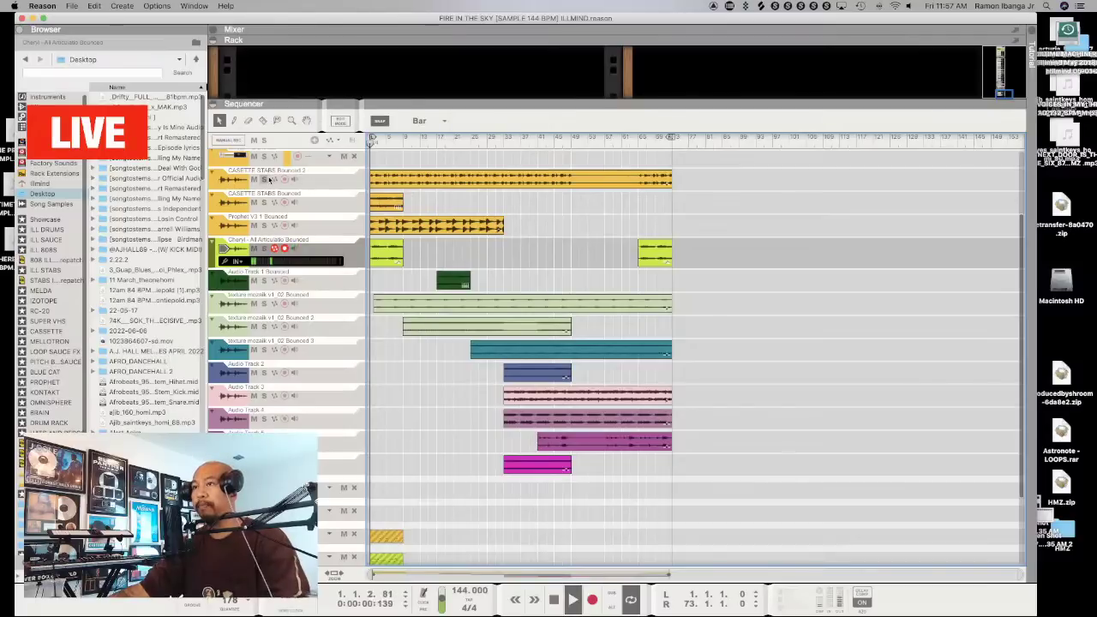
click(268, 174)
double_click(268, 171)
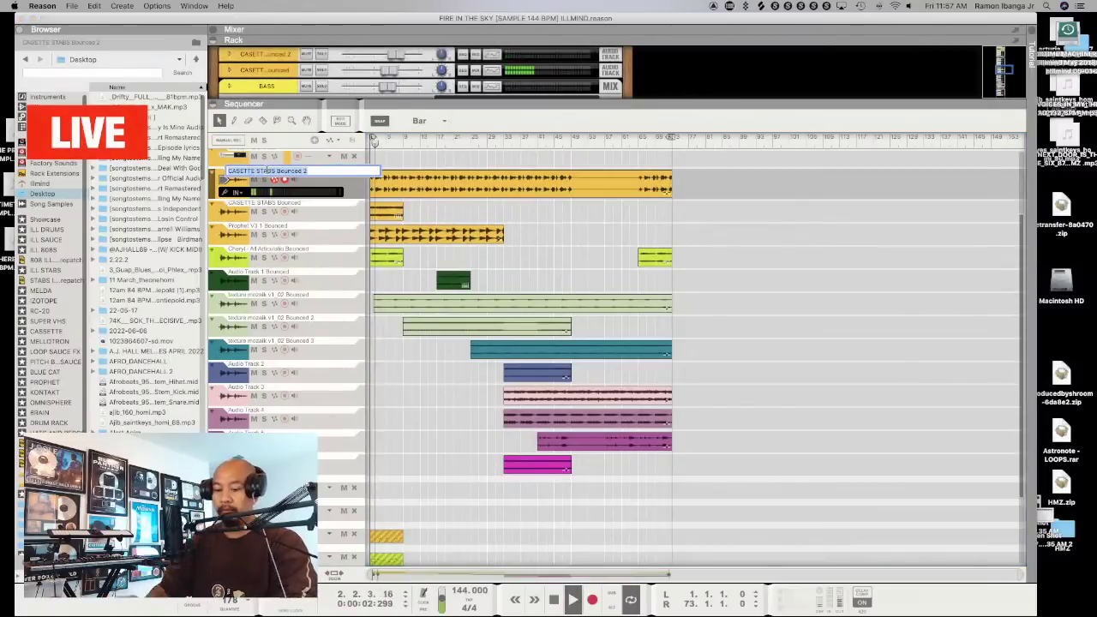
text(STEM)
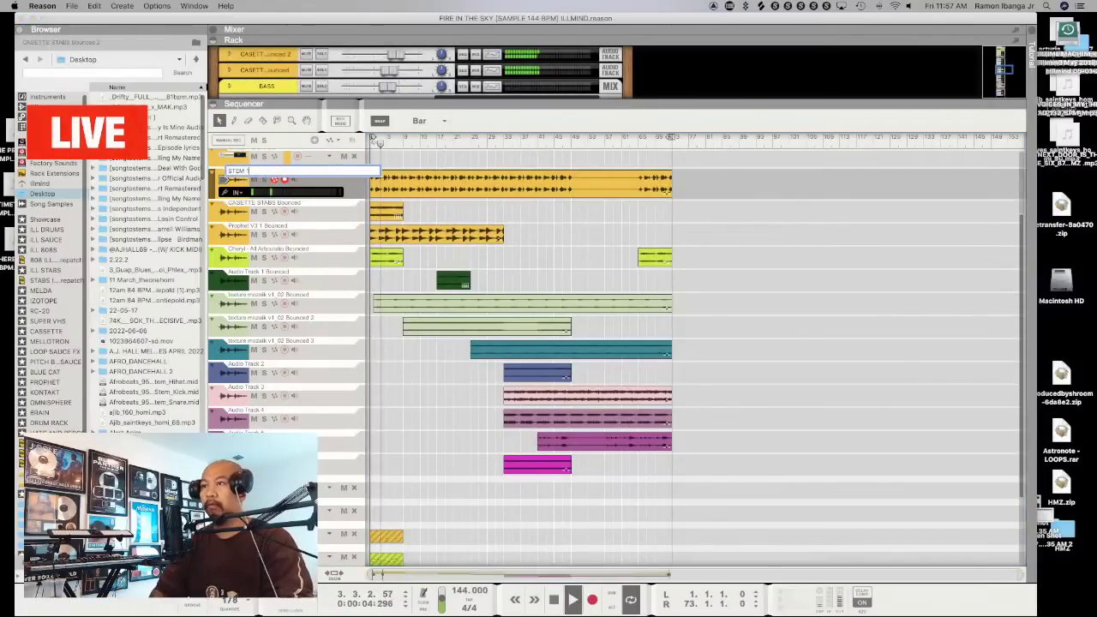
text( 1)
key(Return)
Rename the CASETTE STABS Bounced track as STEM 2
click(257, 202)
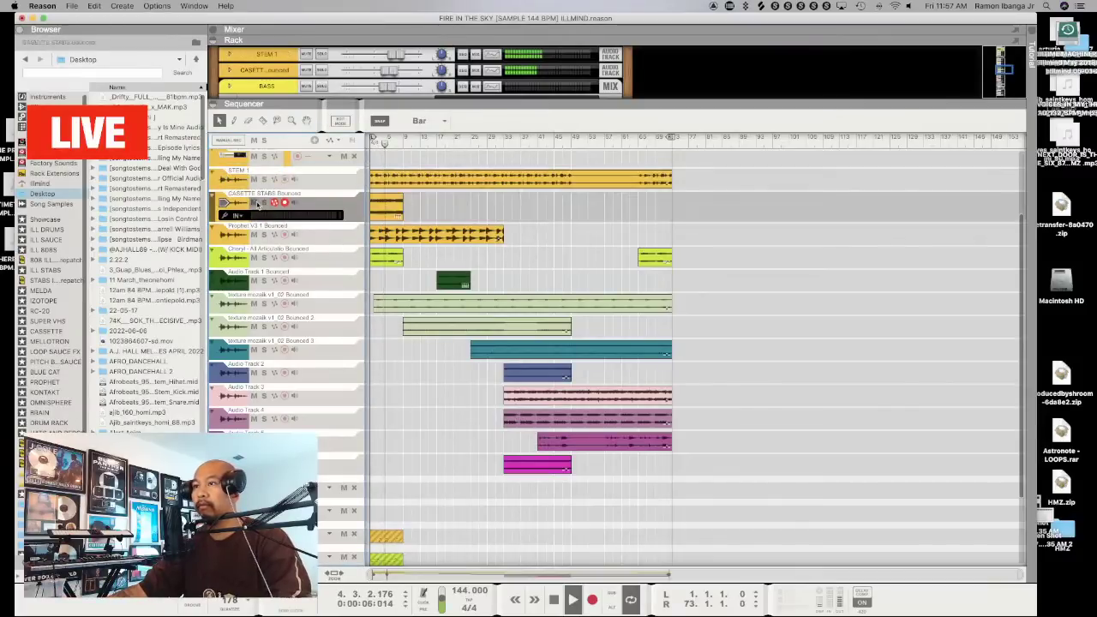
double_click(255, 194)
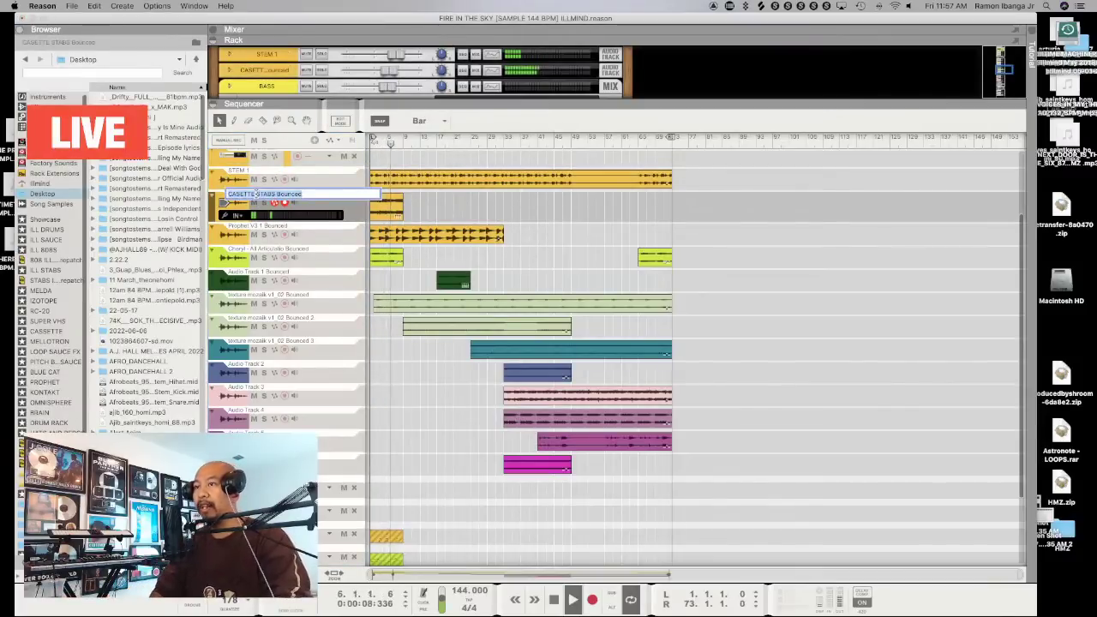
text(STEM 2)
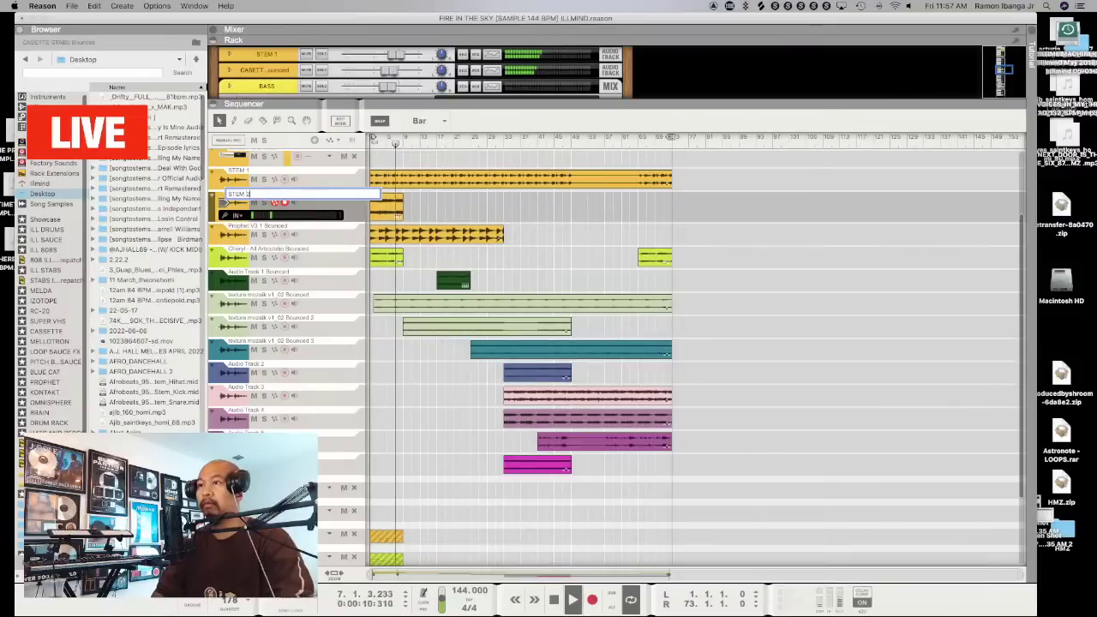
key(Return)
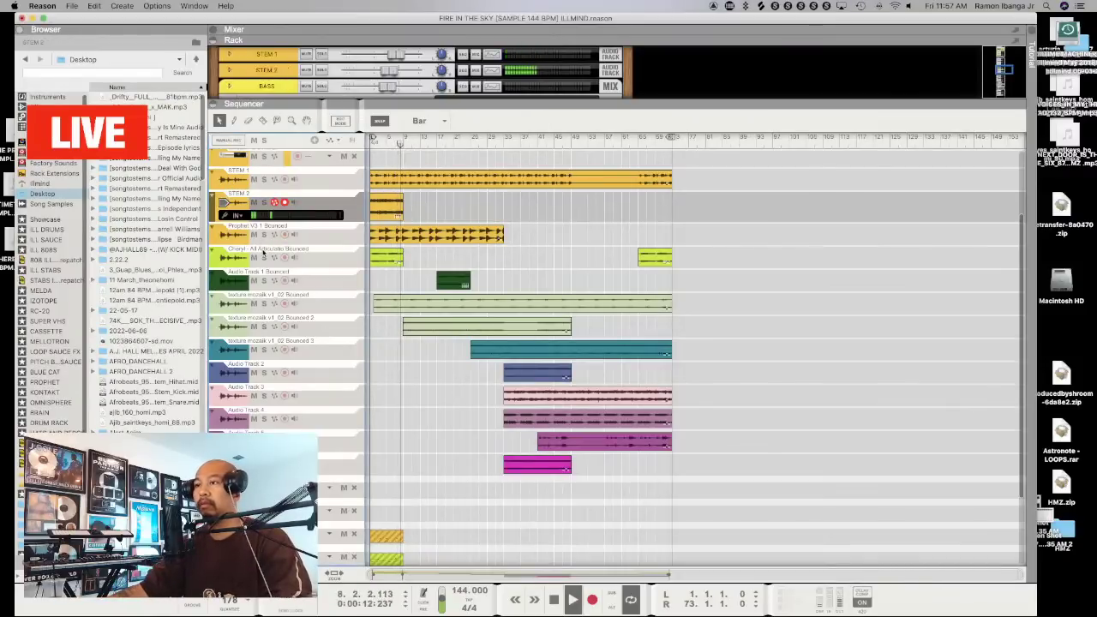
Rename the Prophet V3 1 Bounced track as STEM 3
click(257, 251)
click(256, 223)
double_click(257, 218)
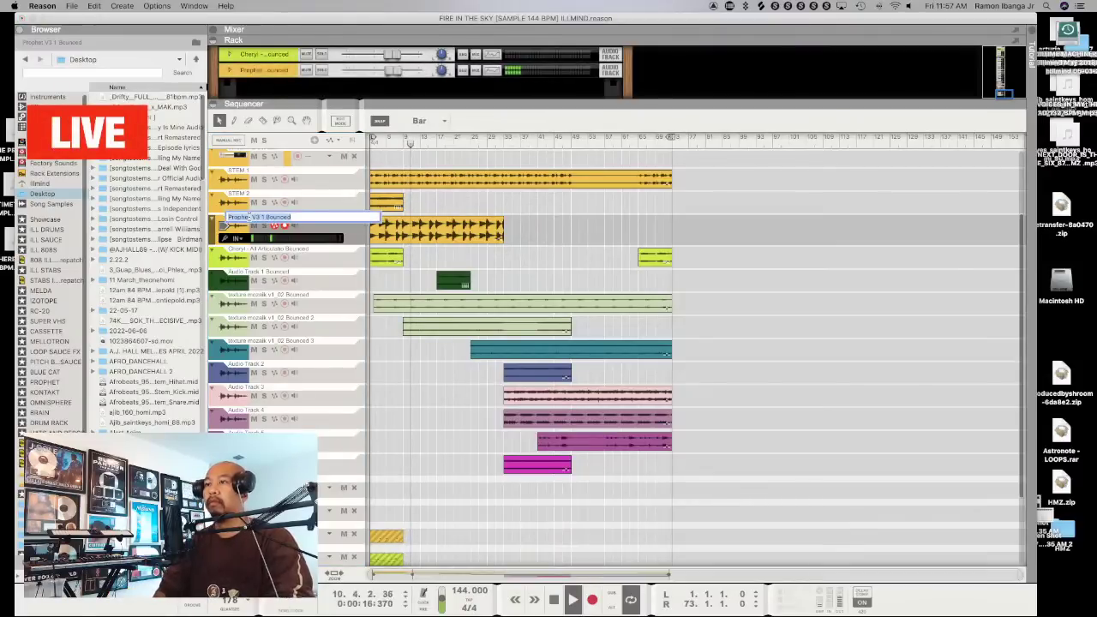
text(STEM 3)
key(Return)
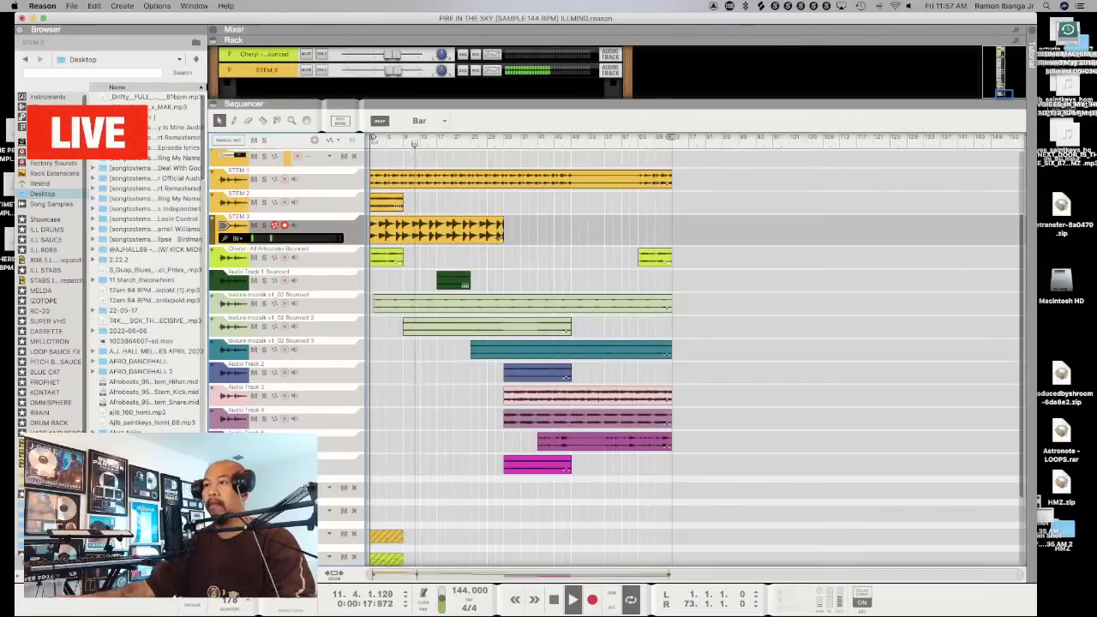
Rename the lime-green track below STEM 3 as STEM 4
double_click(273, 249)
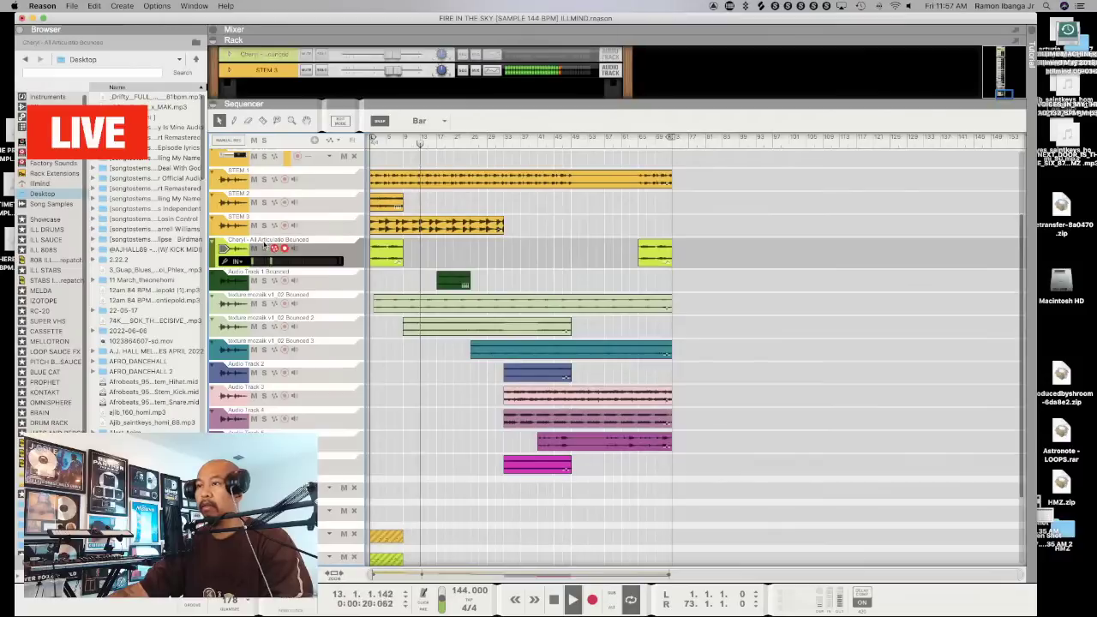
text(STEM 4)
key(Return)
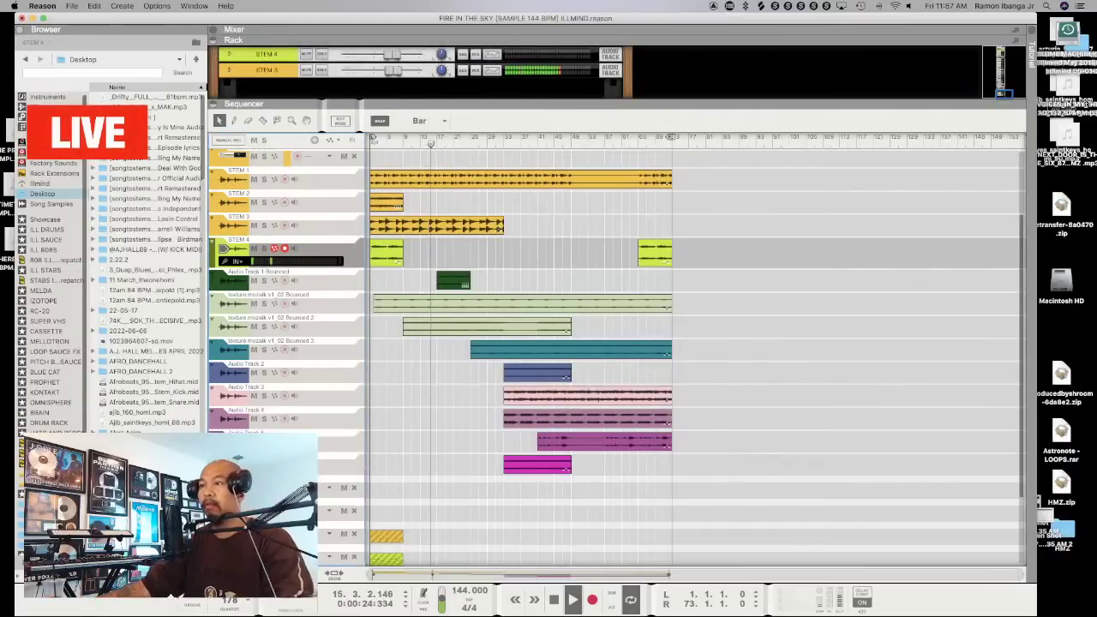
Rename the Audio Track 1 Bounced track as STEM 5
click(248, 271)
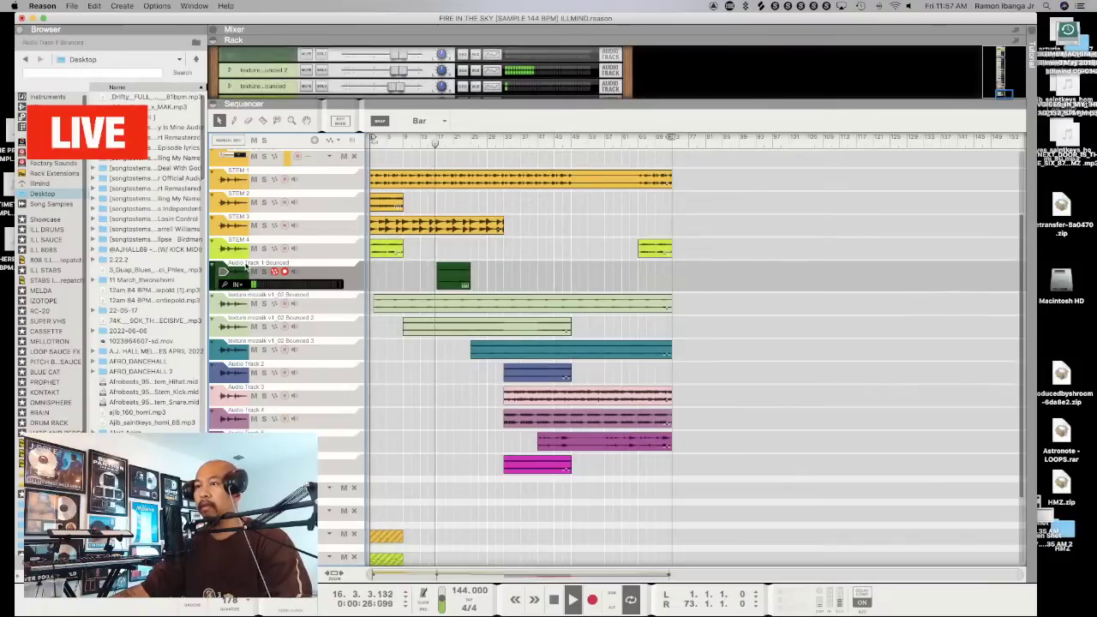
double_click(246, 262)
text(STEM)
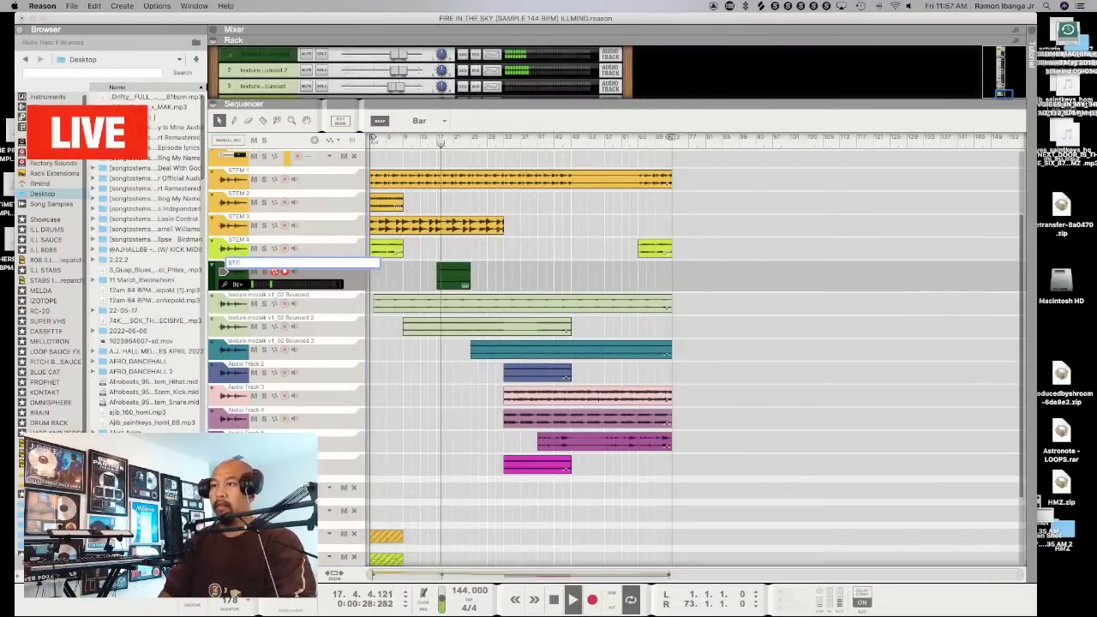
text( 5)
key(Return)
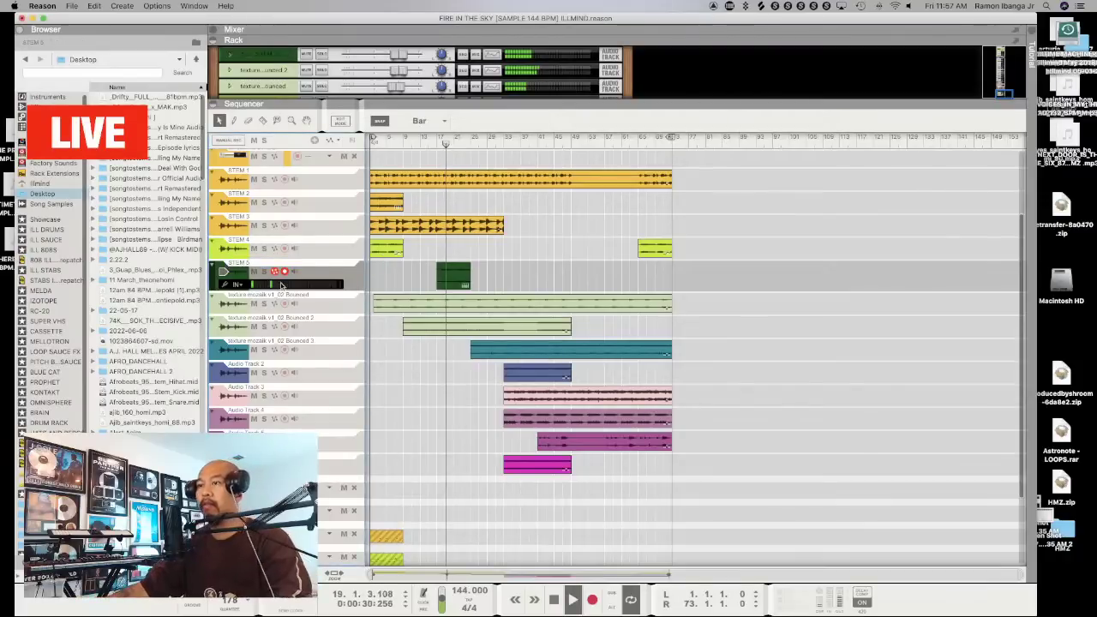
Rename the texture mozaik v1_02 Bounced track as STEM 6
click(267, 294)
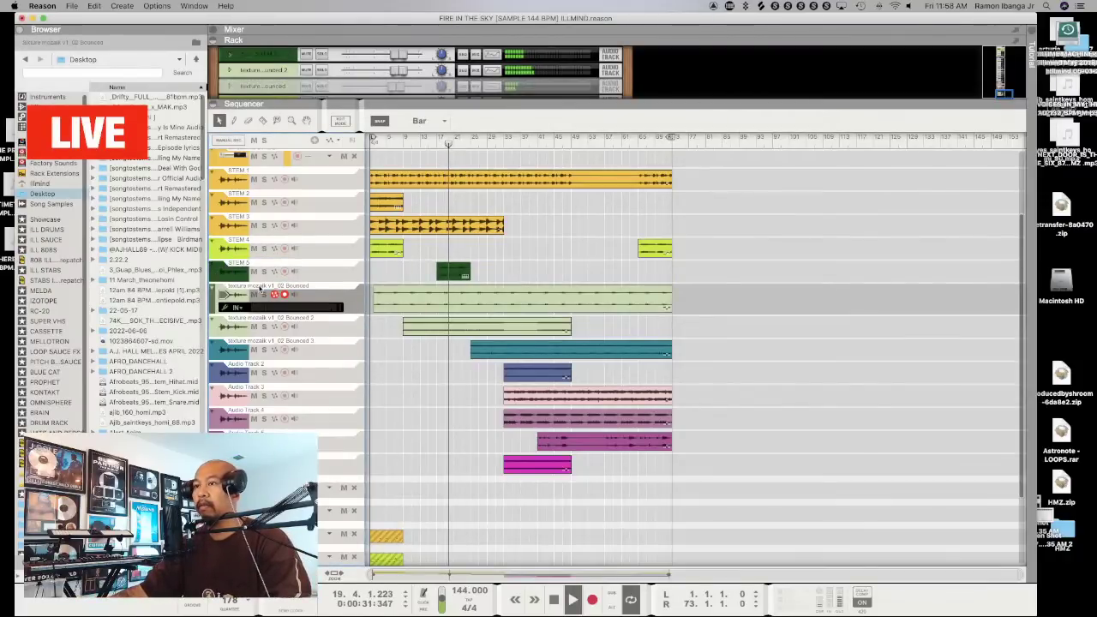
double_click(261, 287)
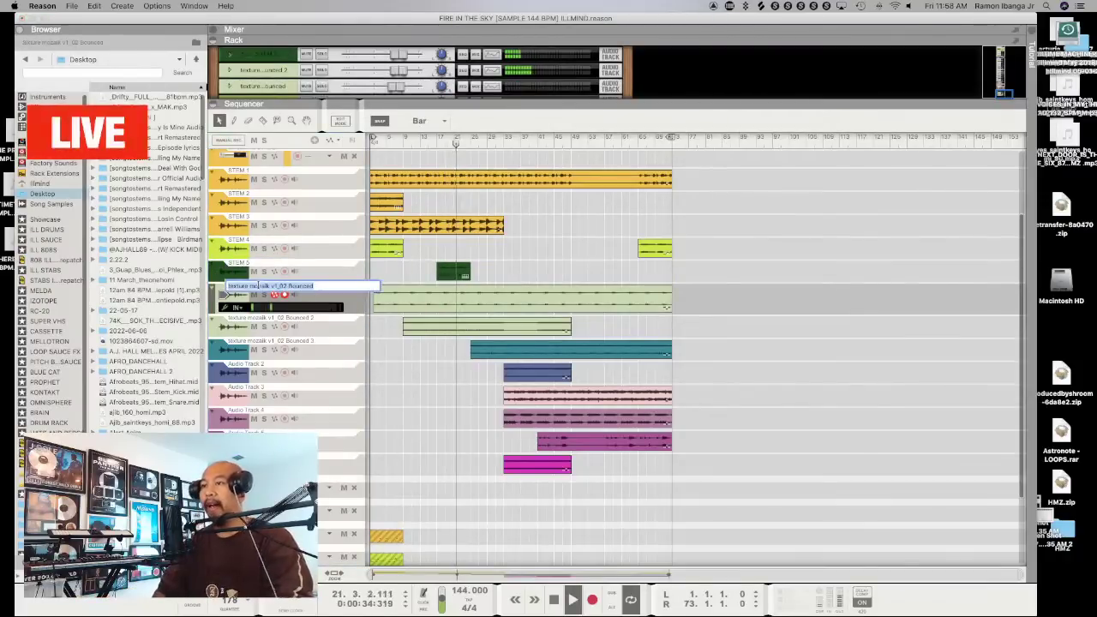
text(STEM)
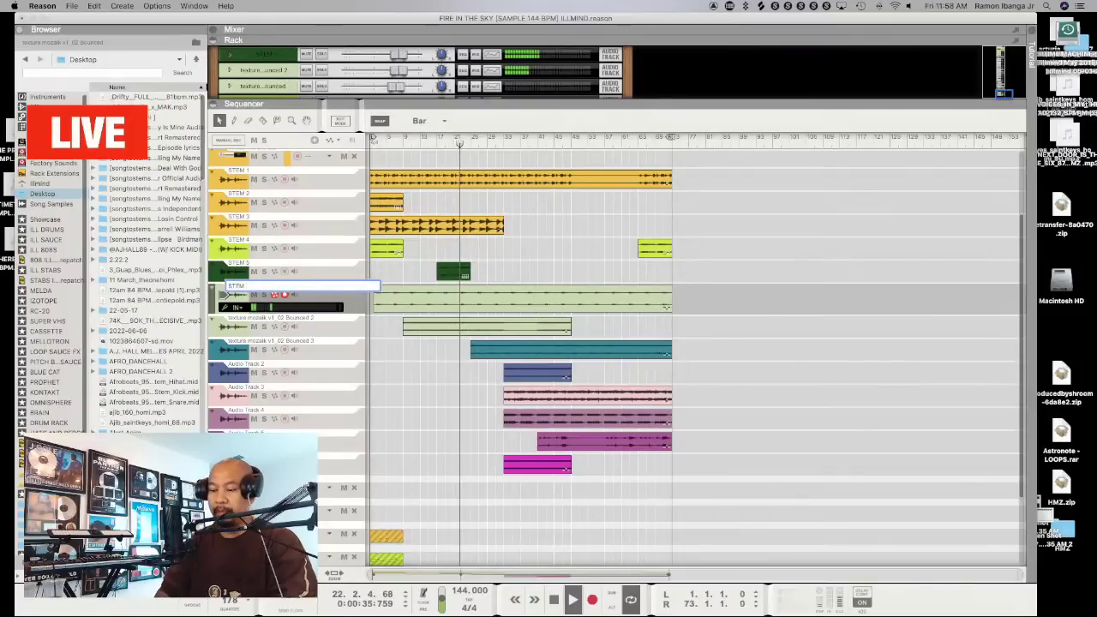
text( 6)
key(Return)
Rename the texture mozaik v1_02 Bounced 2 track as STEM 7
click(259, 317)
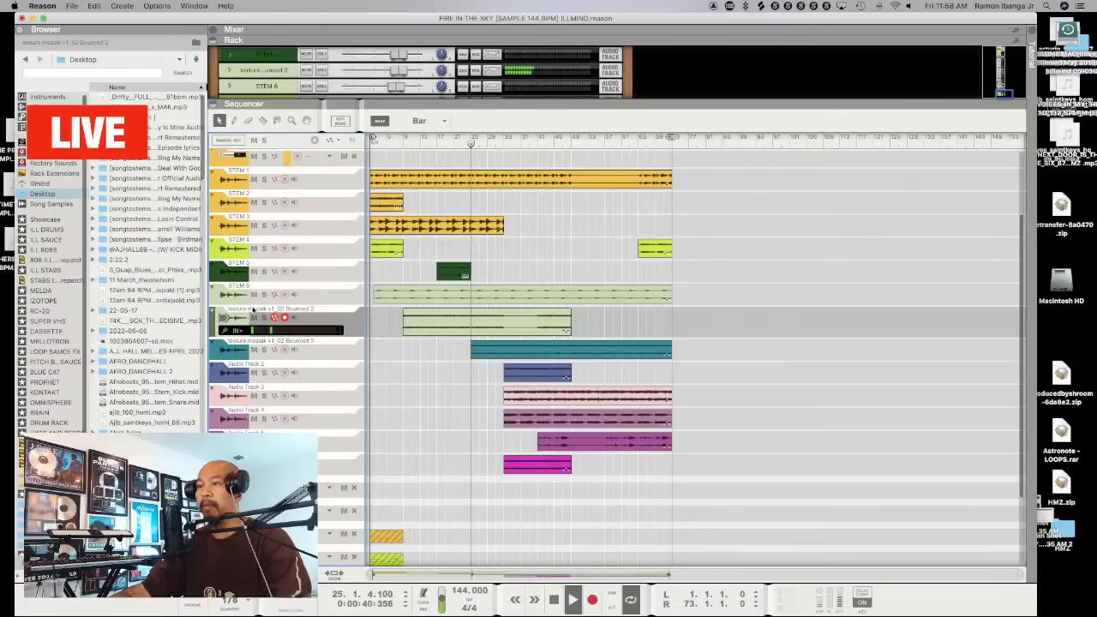
double_click(255, 310)
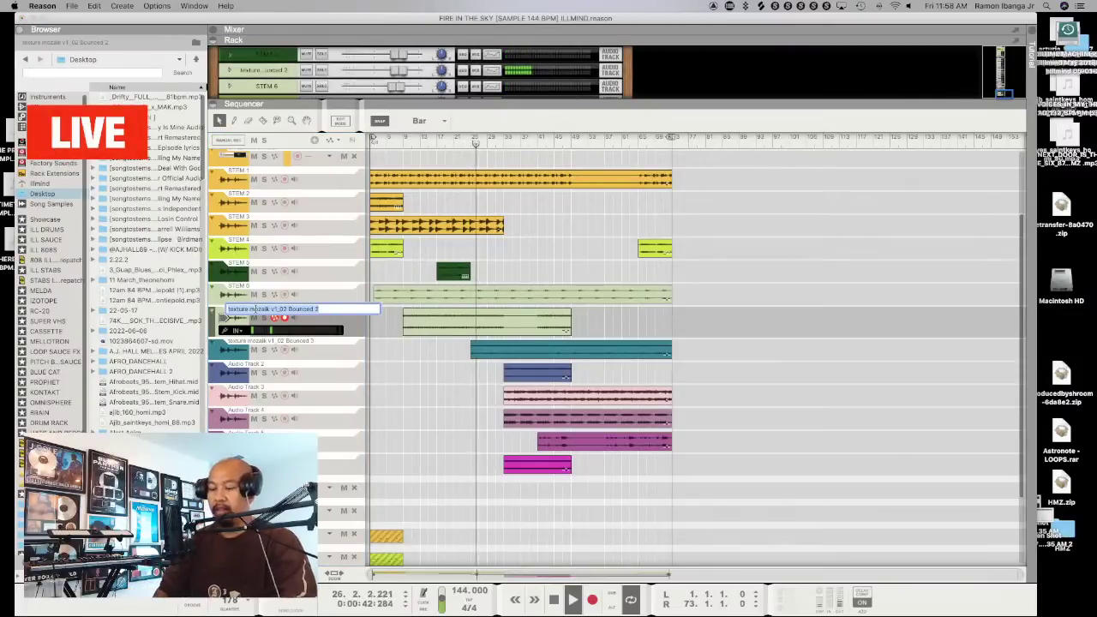
text(STEM 7)
key(Return)
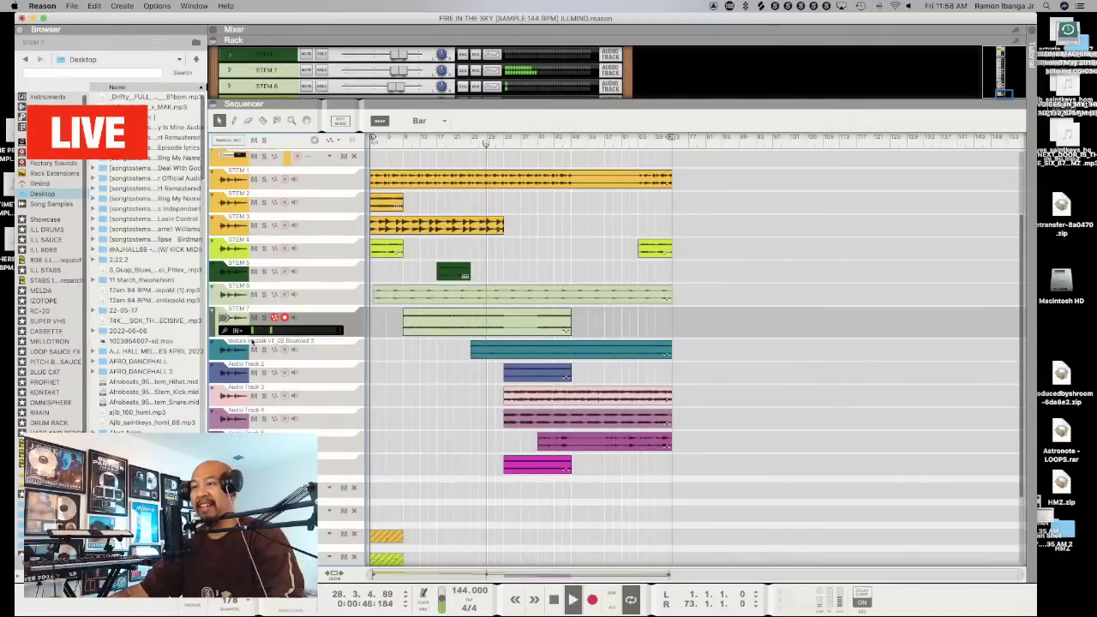
Rename the texture mozaik v1_02 Bounced 3 track as STEM 8
click(253, 337)
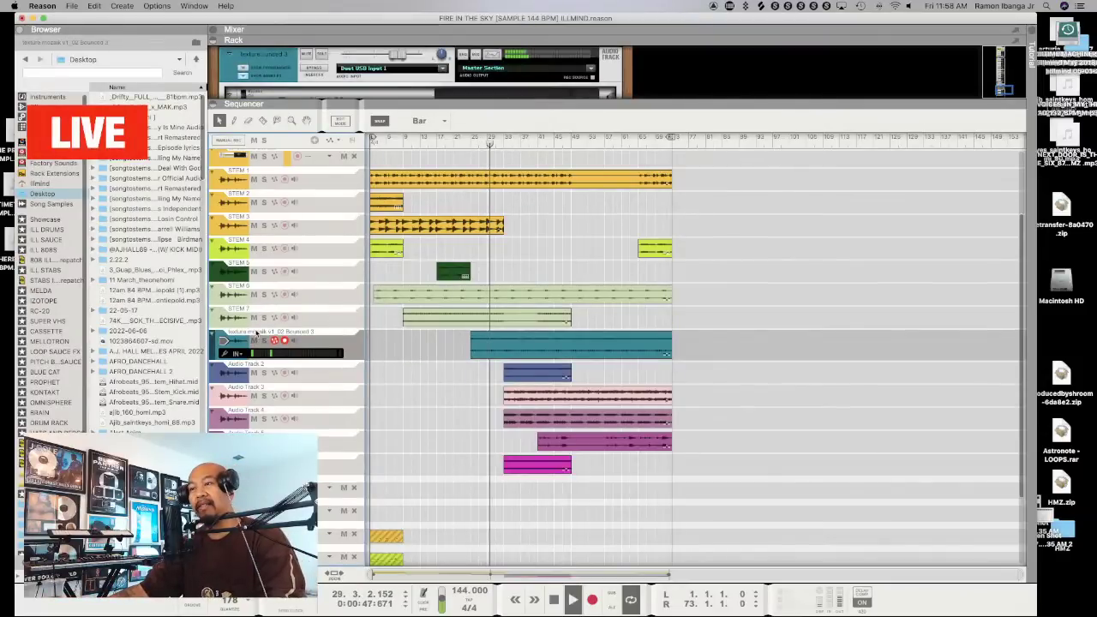
double_click(257, 332)
text(STEM 8)
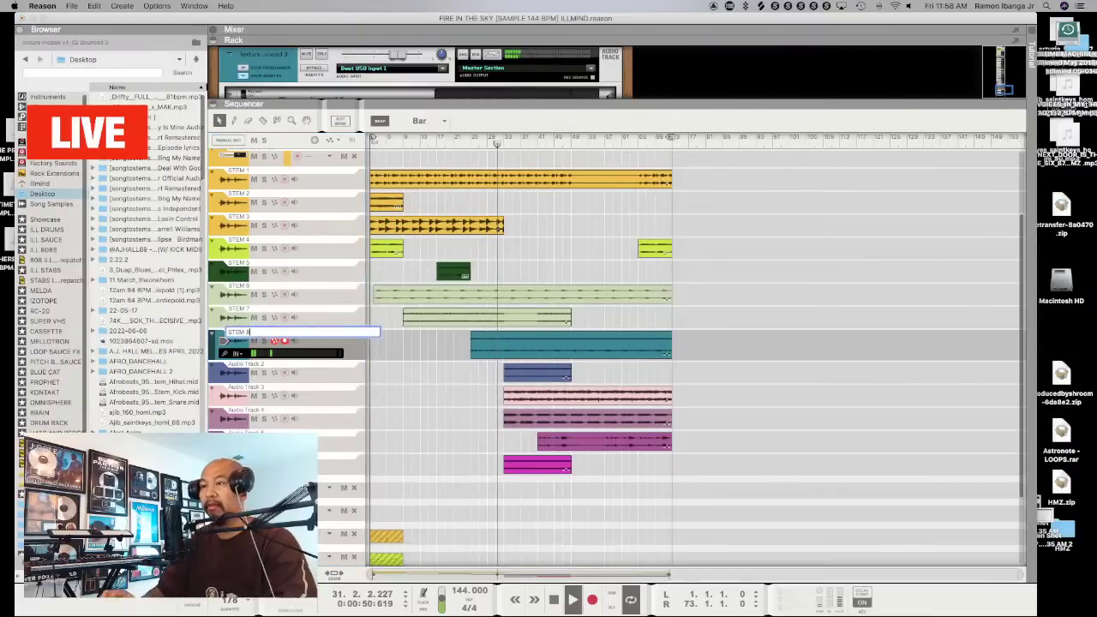
key(Return)
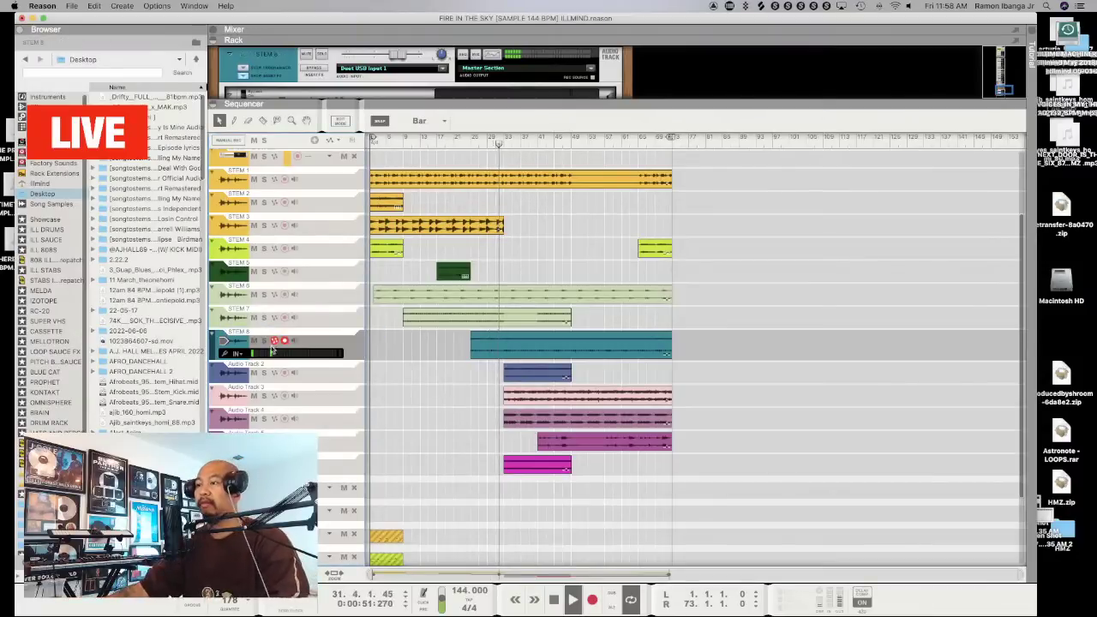
Rename Audio Track 2 as STEM 9
click(230, 367)
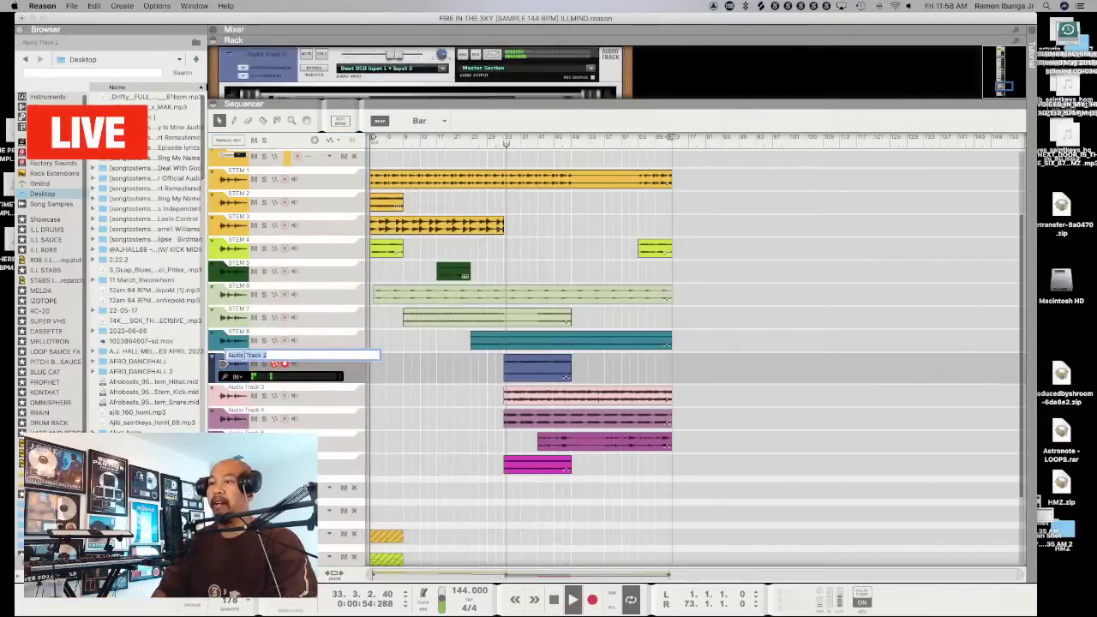
double_click(232, 356)
text(STEM 9)
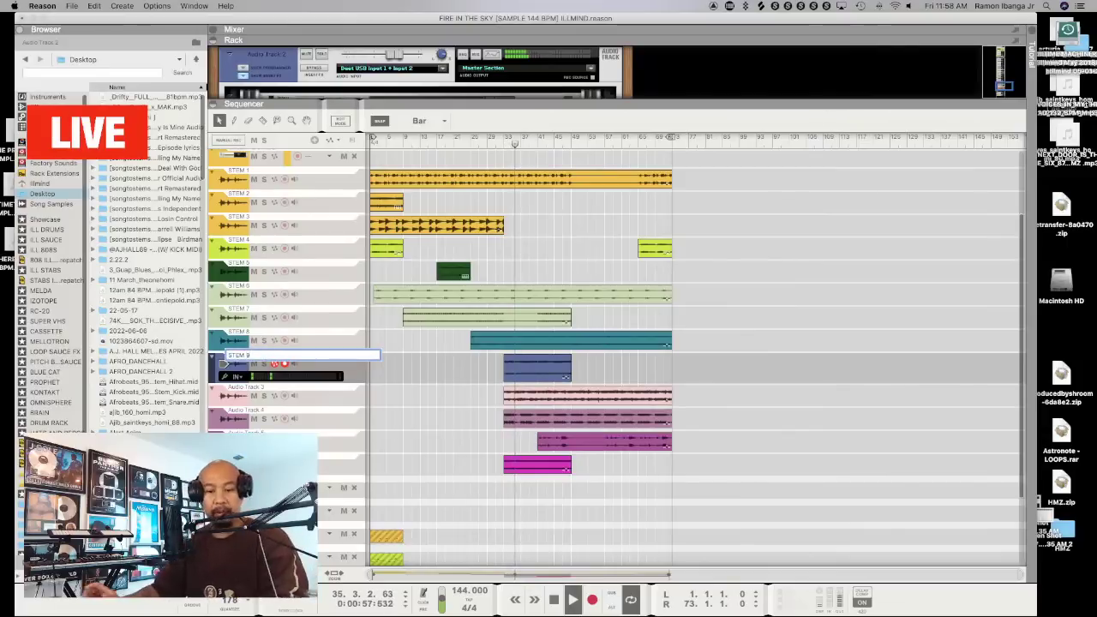
key(Return)
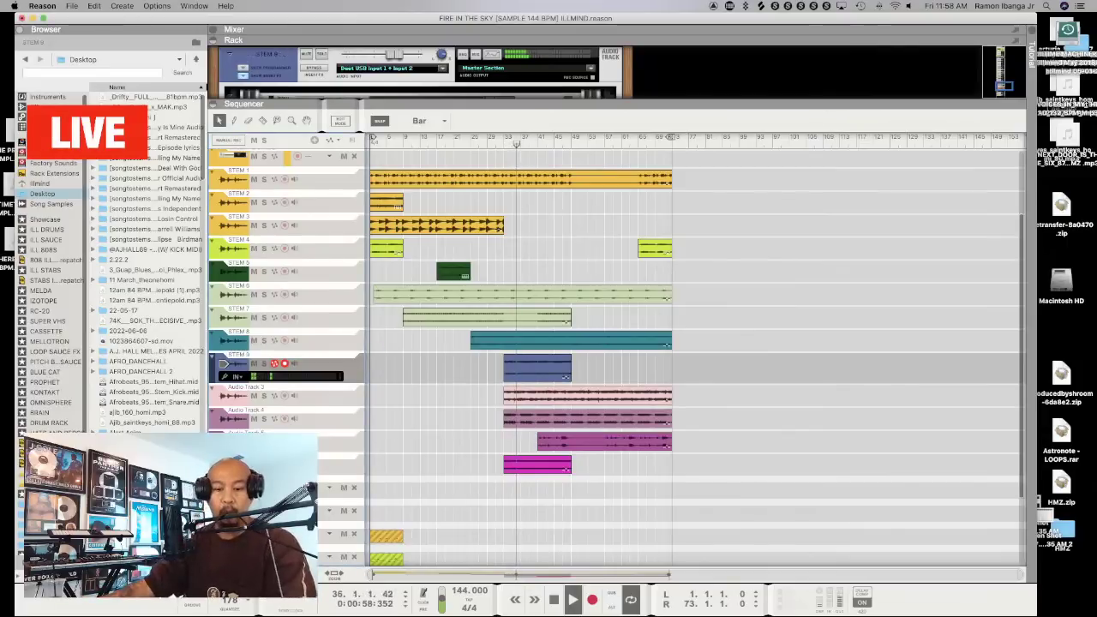
Rename Audio Track 3 as STEM 10
click(245, 387)
double_click(246, 378)
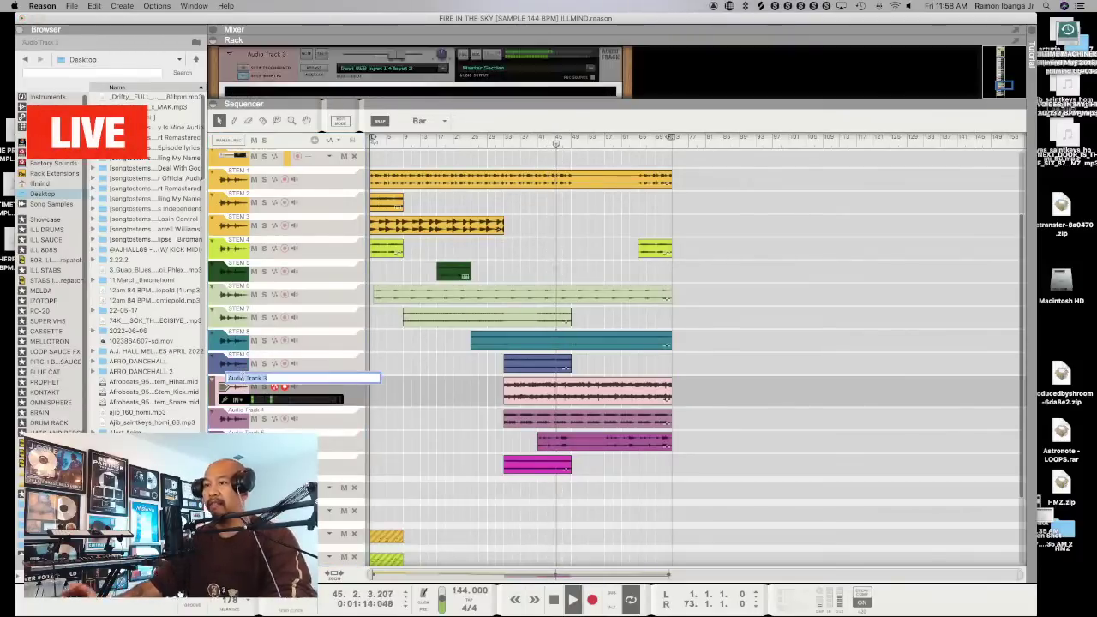
text(STEM)
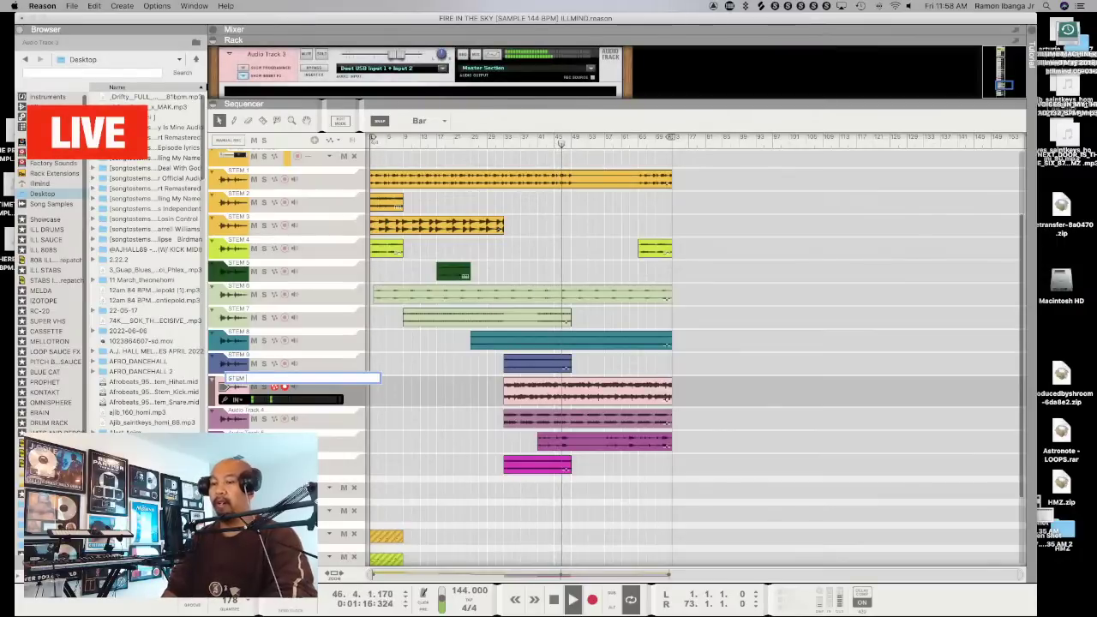
text( 10)
key(Return)
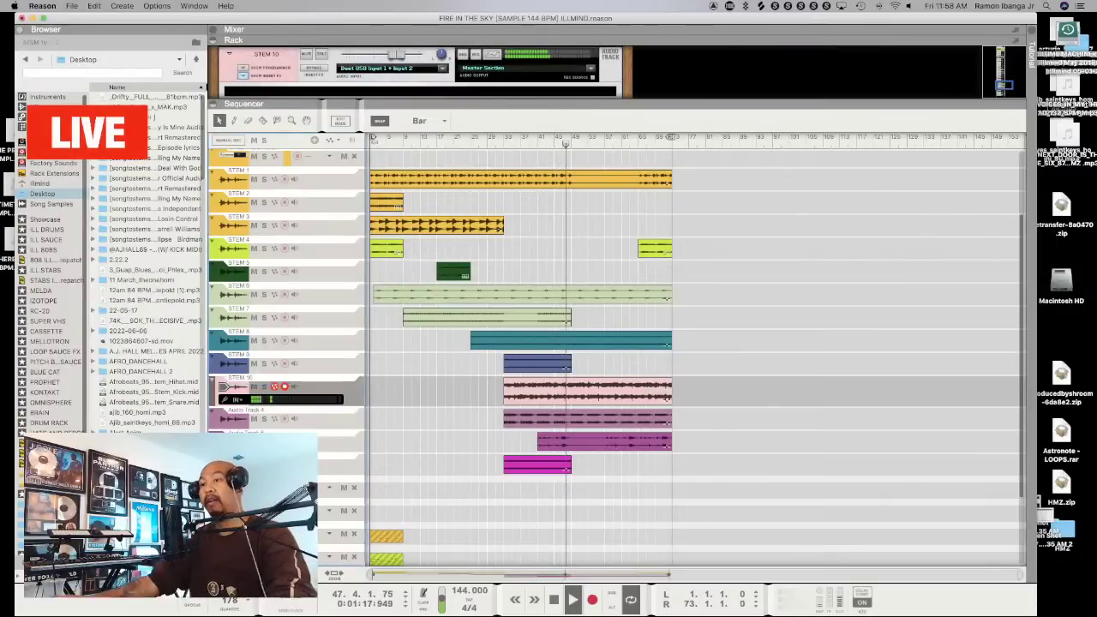
Rename Audio Track 4 as STEM 11
double_click(251, 410)
text(STEM)
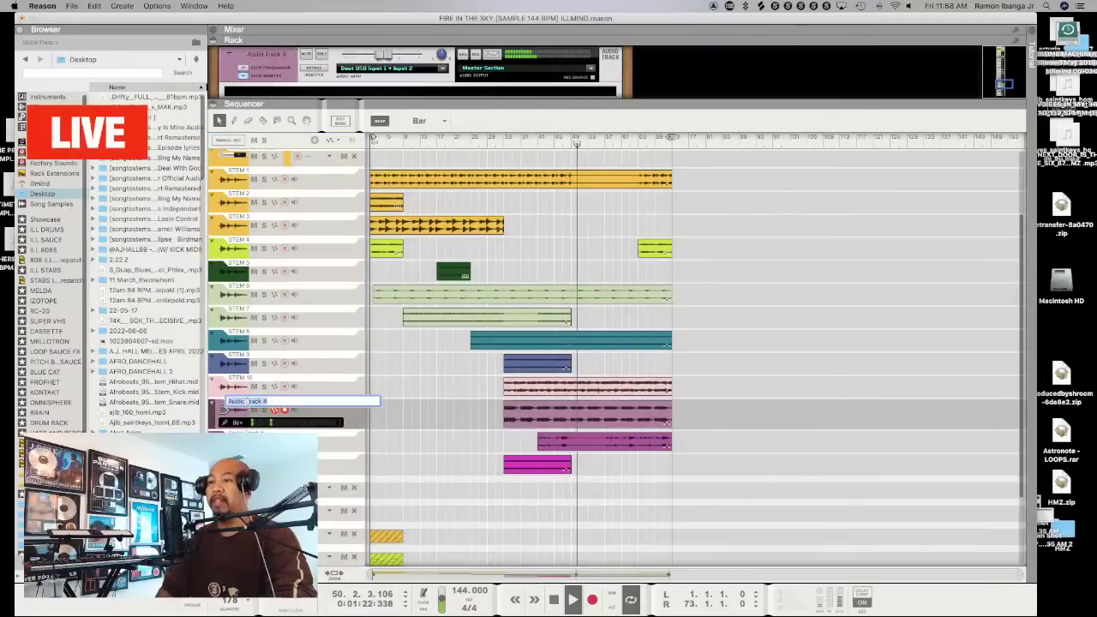
text( 11)
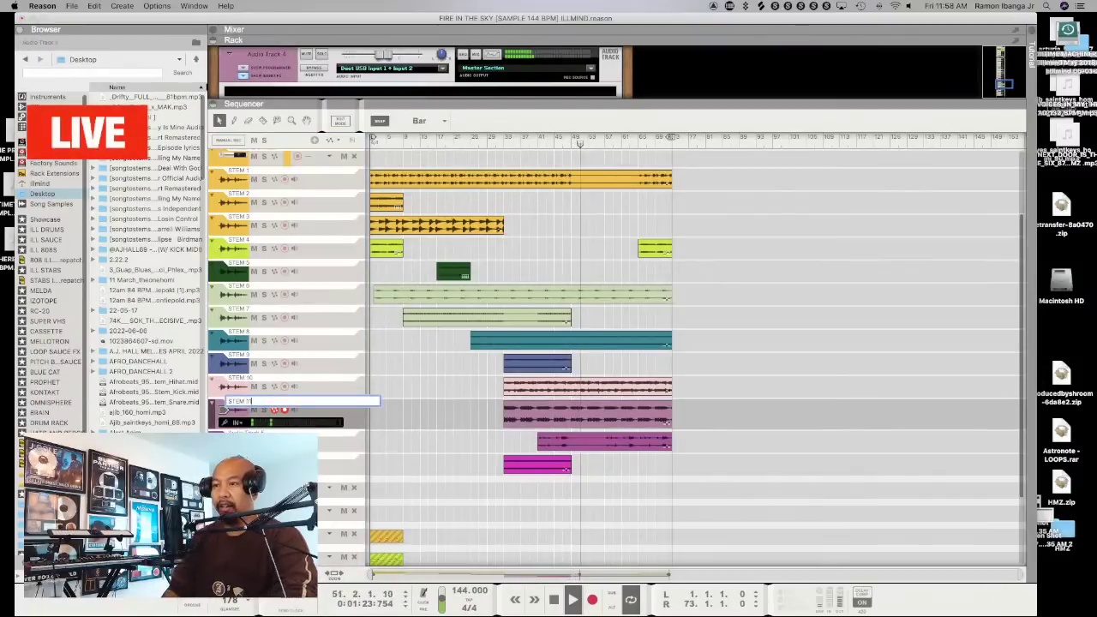
Rename Audio Track 5 as STEM 12
click(246, 426)
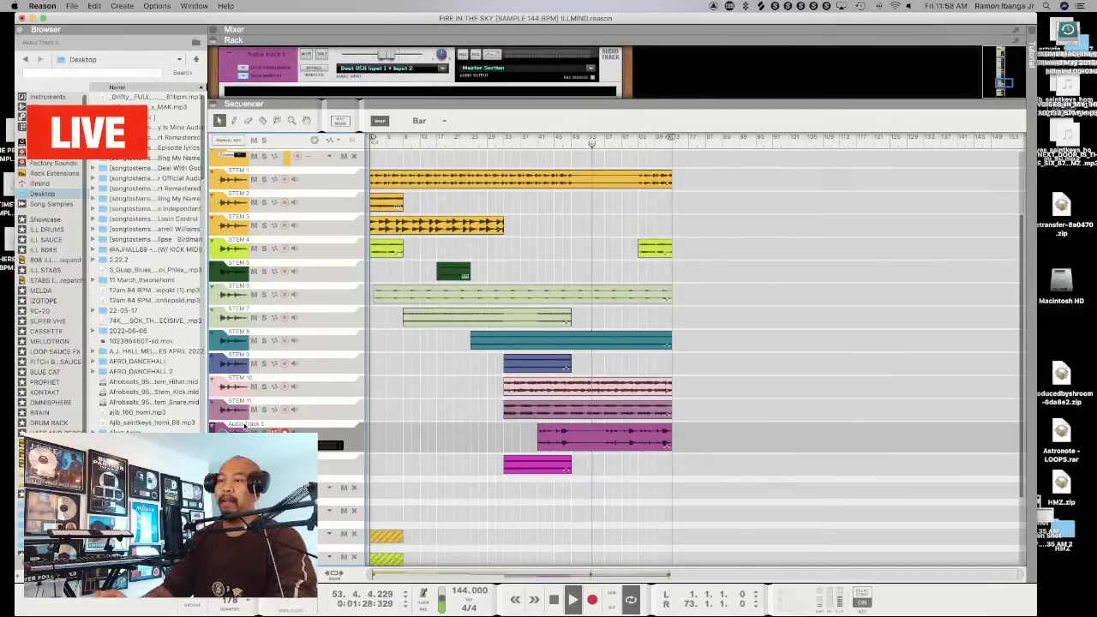
double_click(246, 426)
text(ST)
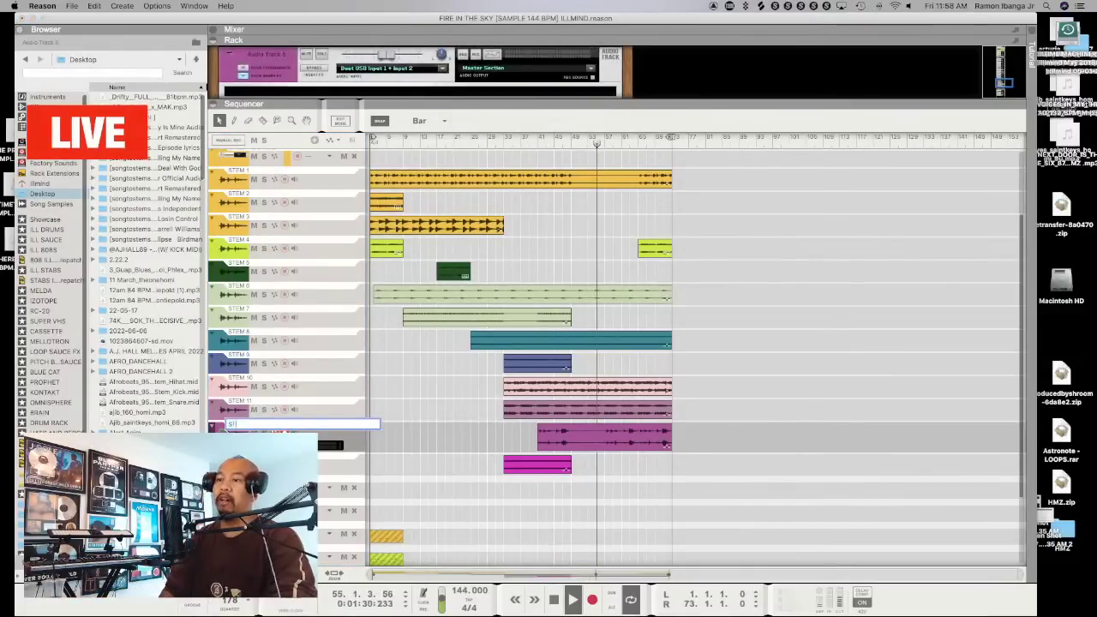
text(EM 12)
key(Return)
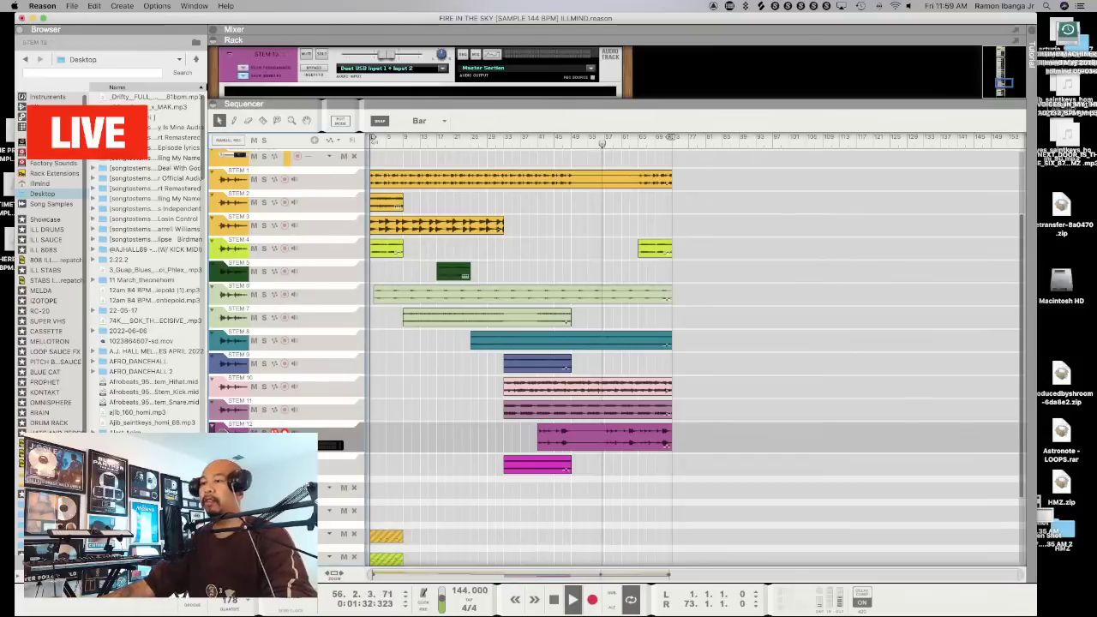
Rename Audio Track 6, the magenta track below STEM 12, as STEM 13
click(257, 461)
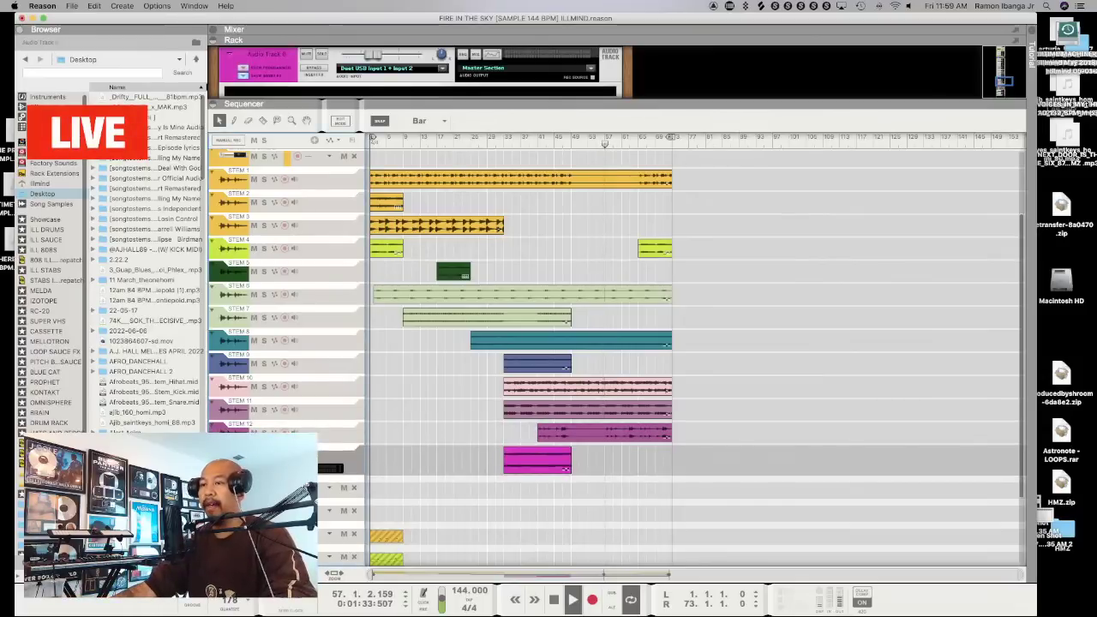
double_click(257, 447)
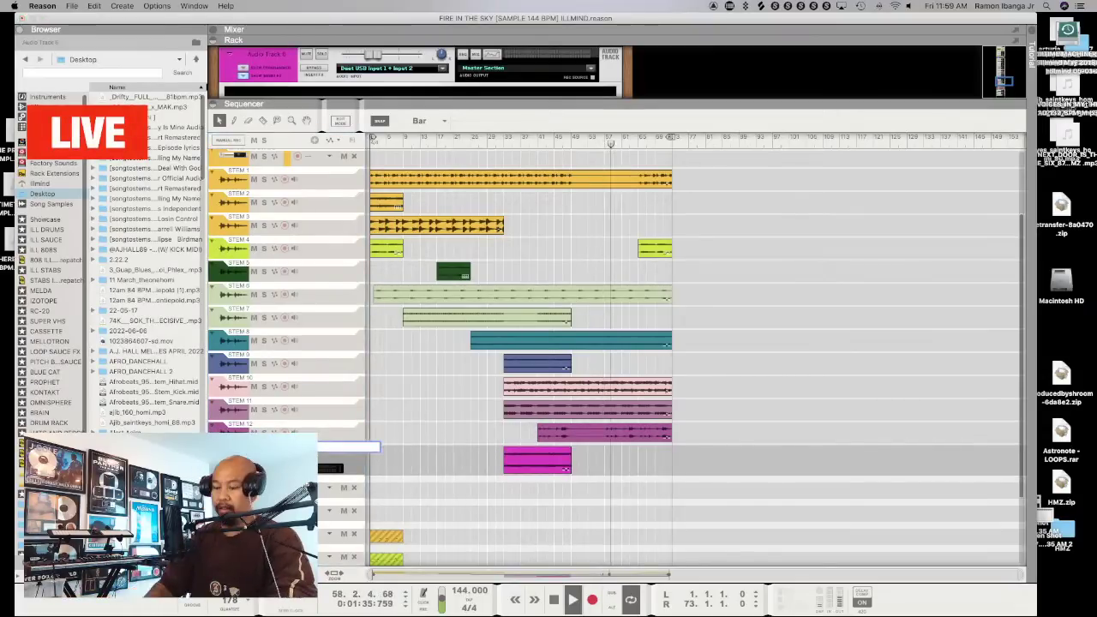
text(STEM 13)
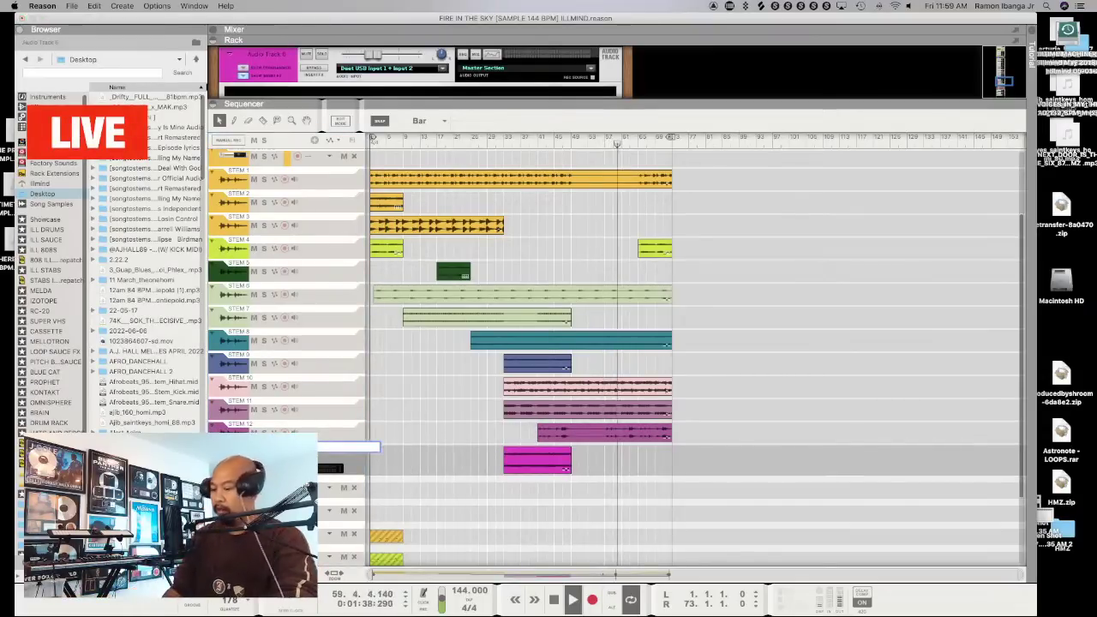
key(Return)
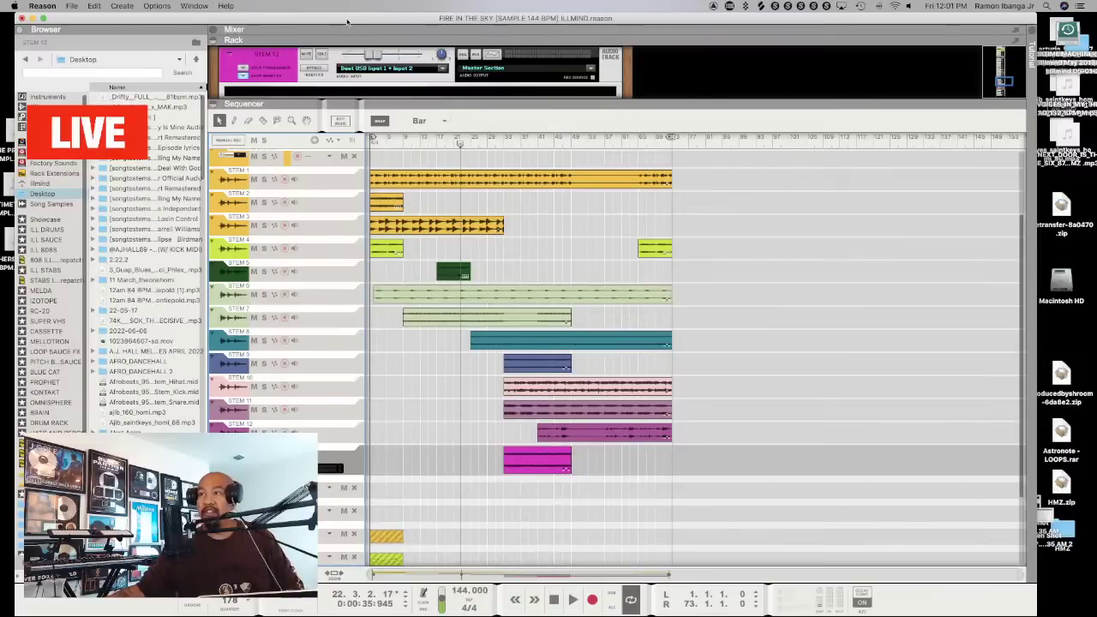
Return the song position to bar 1 and play back the arrangement
click(372, 144)
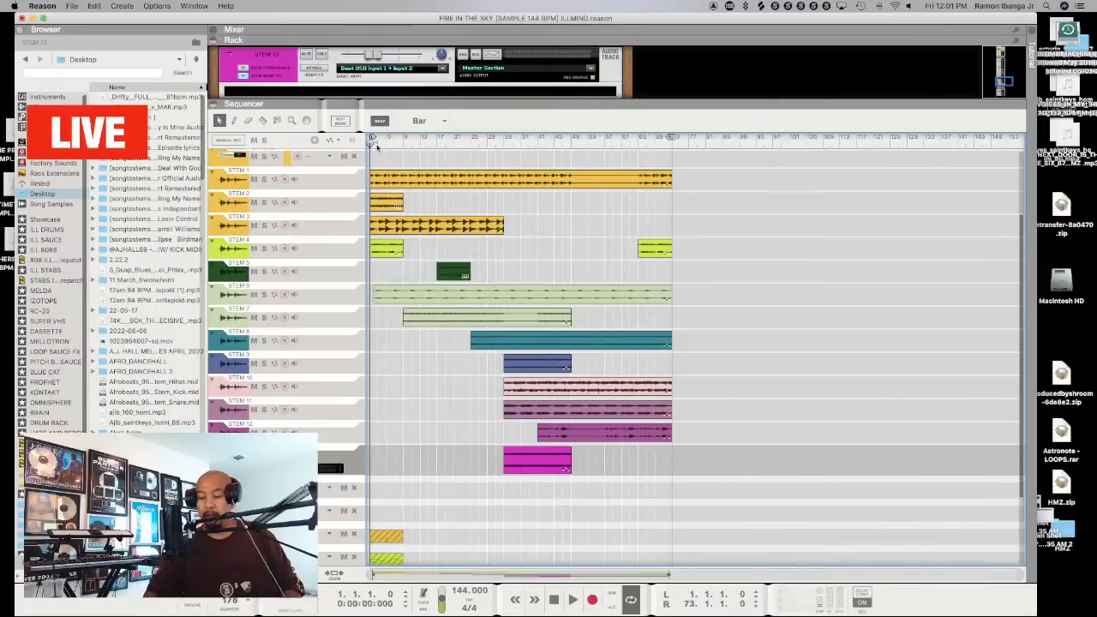
key(space)
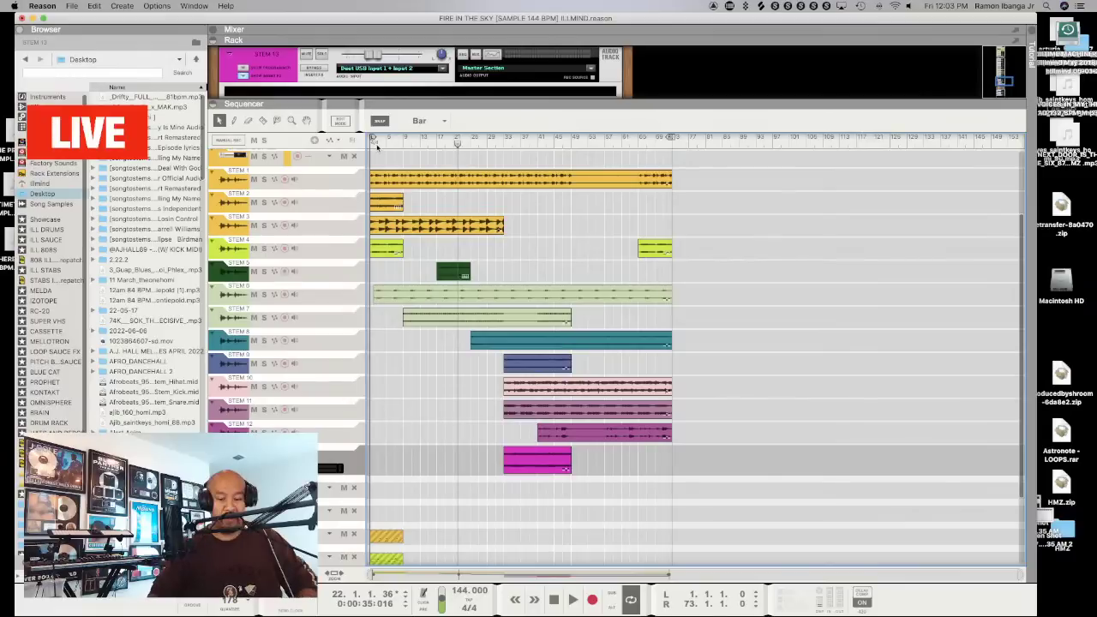
key(space)
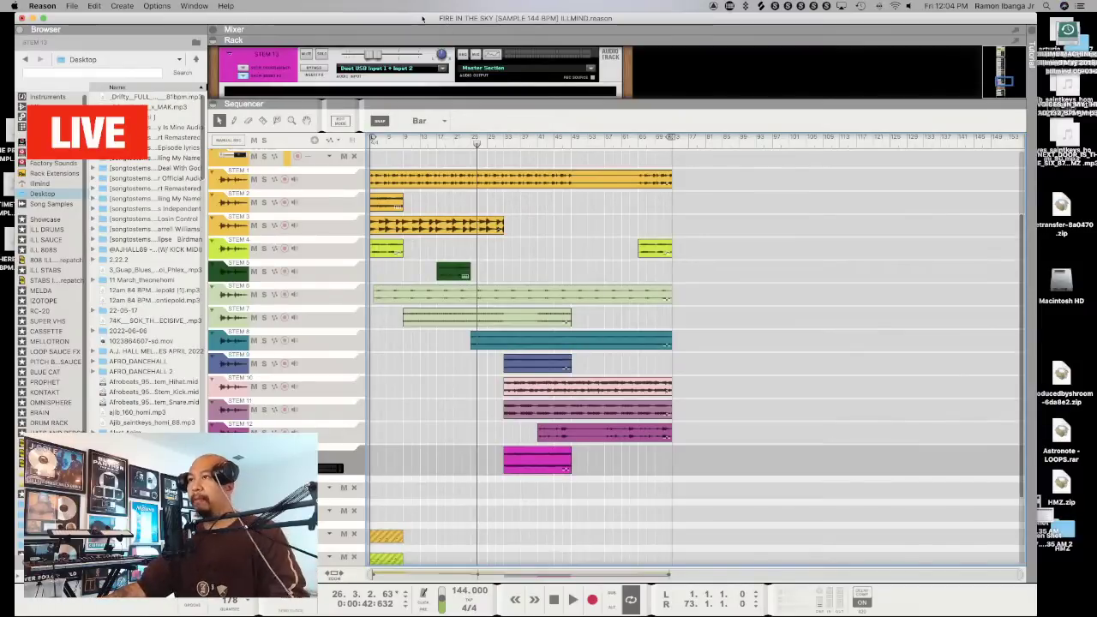
Start exporting the song as an audio file, with the ILLMIND SAMPLES folder inside HOME PROJECTS on the ILLMIND MASTER DRIVE as destination
click(72, 6)
click(147, 183)
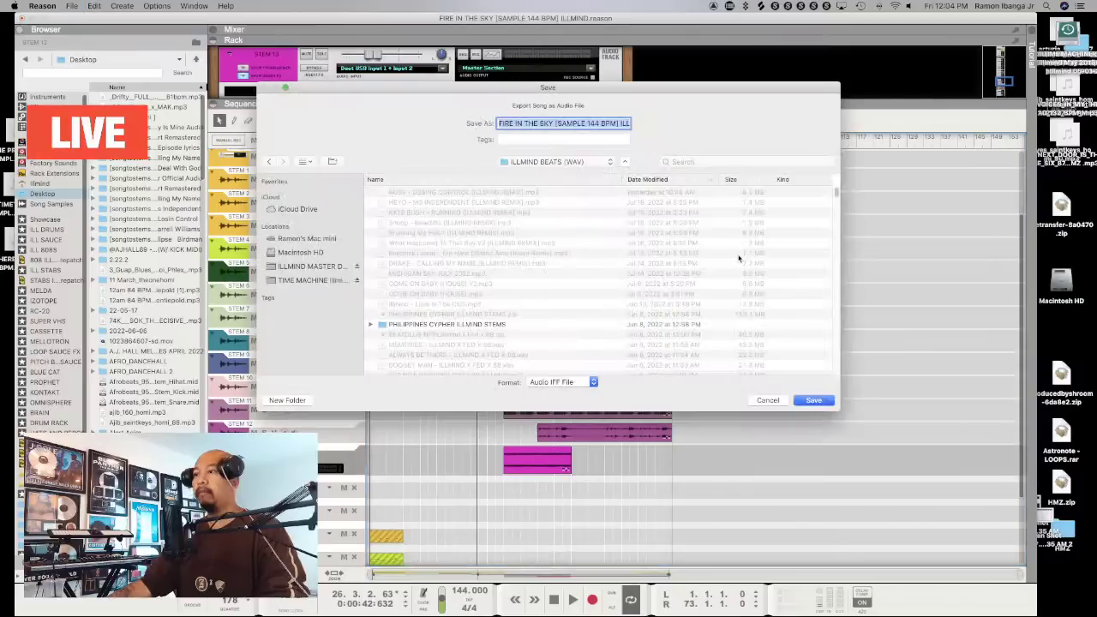
click(308, 266)
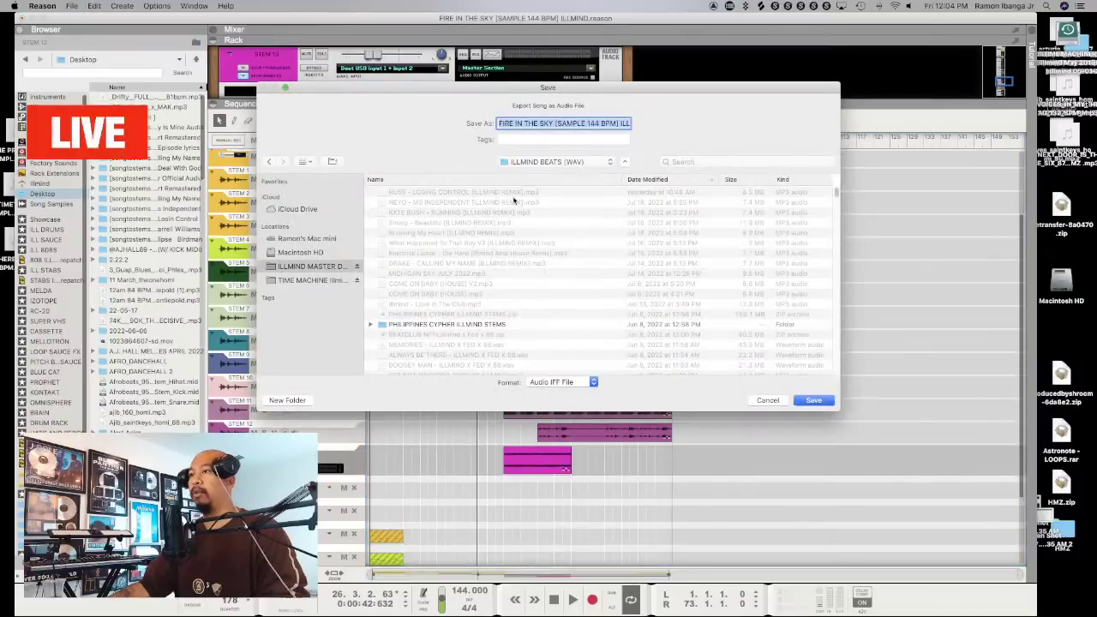
scroll(419, 297, down, 2)
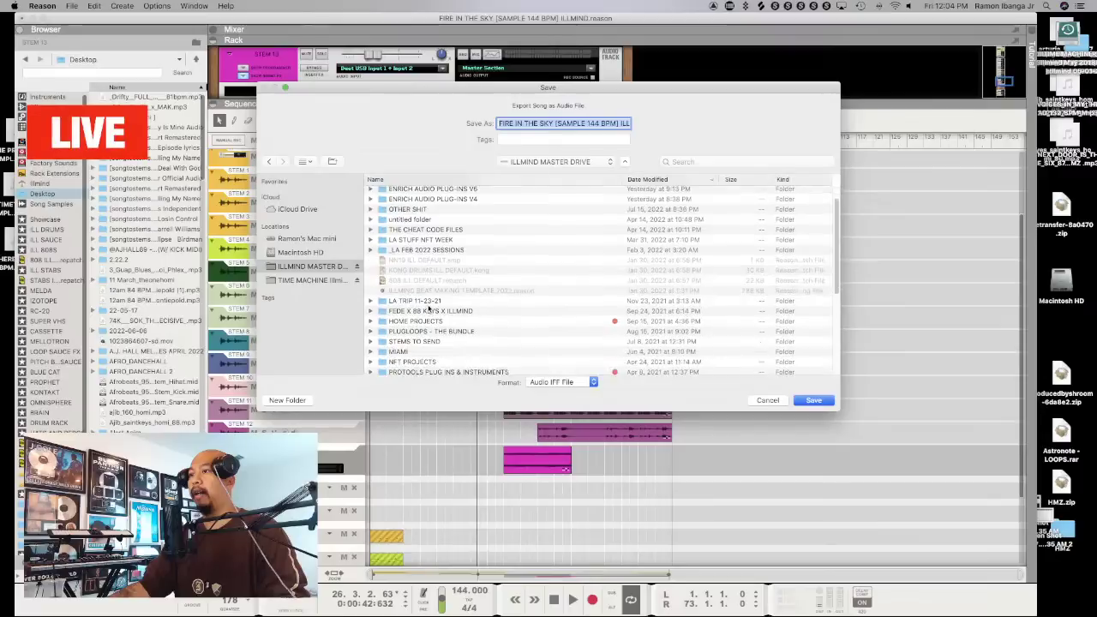
click(423, 321)
key(super+Down)
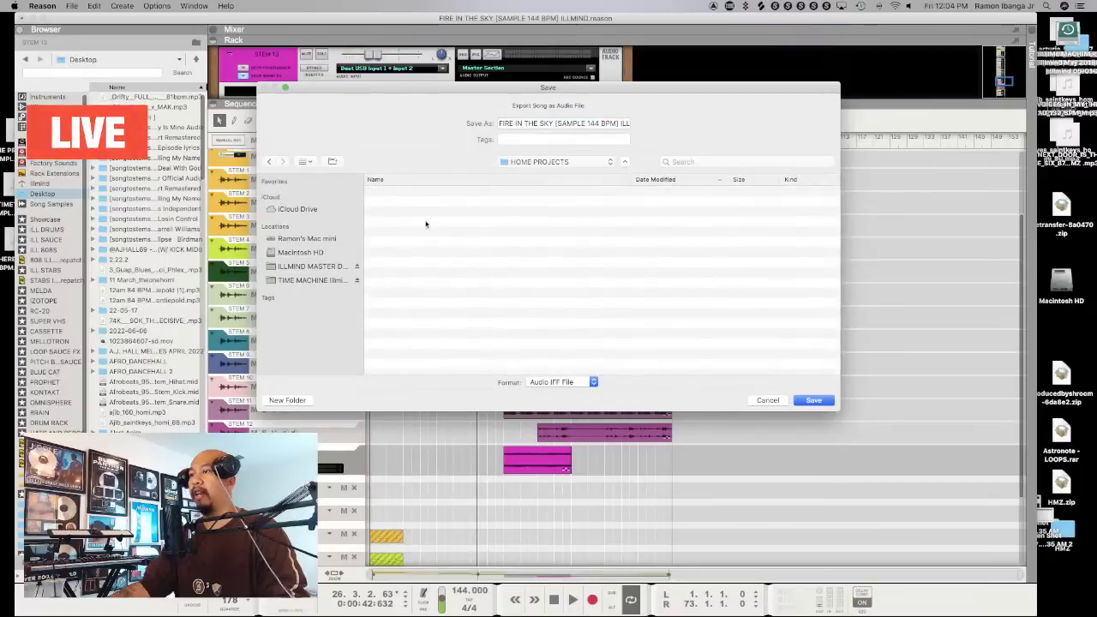
click(435, 214)
key(super+Down)
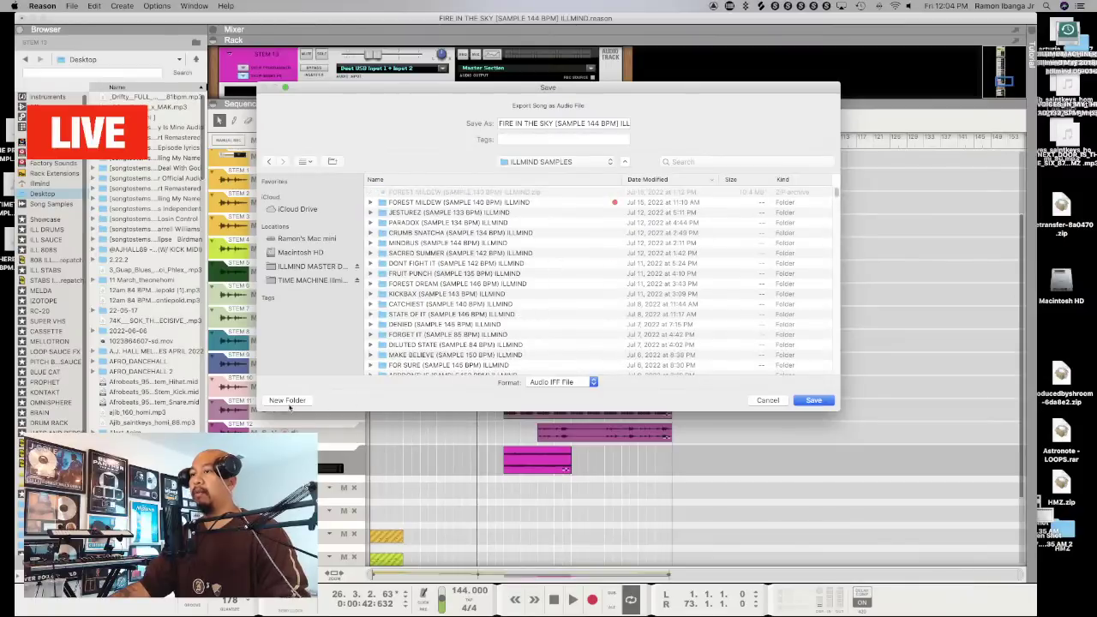
Create a folder named FIRE IN THE SKY [SAMPLE 144 BPM] ILLMIND inside ILLMIND SAMPLES for the export
click(287, 400)
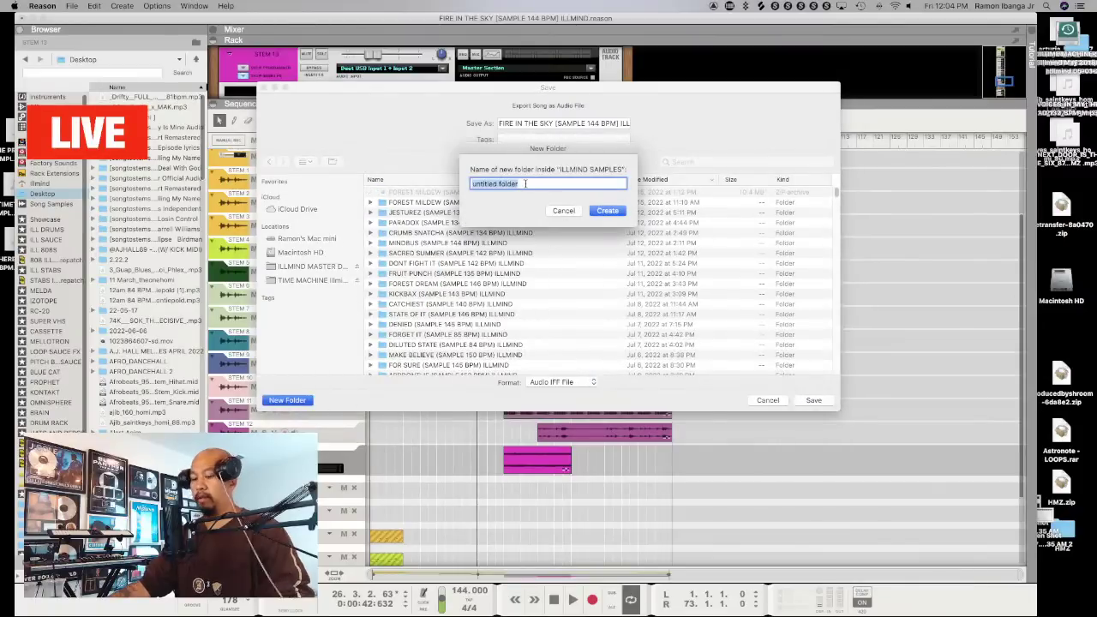
text(FIRE IN THE SKY [SAMPLE 144 BPM] ILLMIND)
click(606, 211)
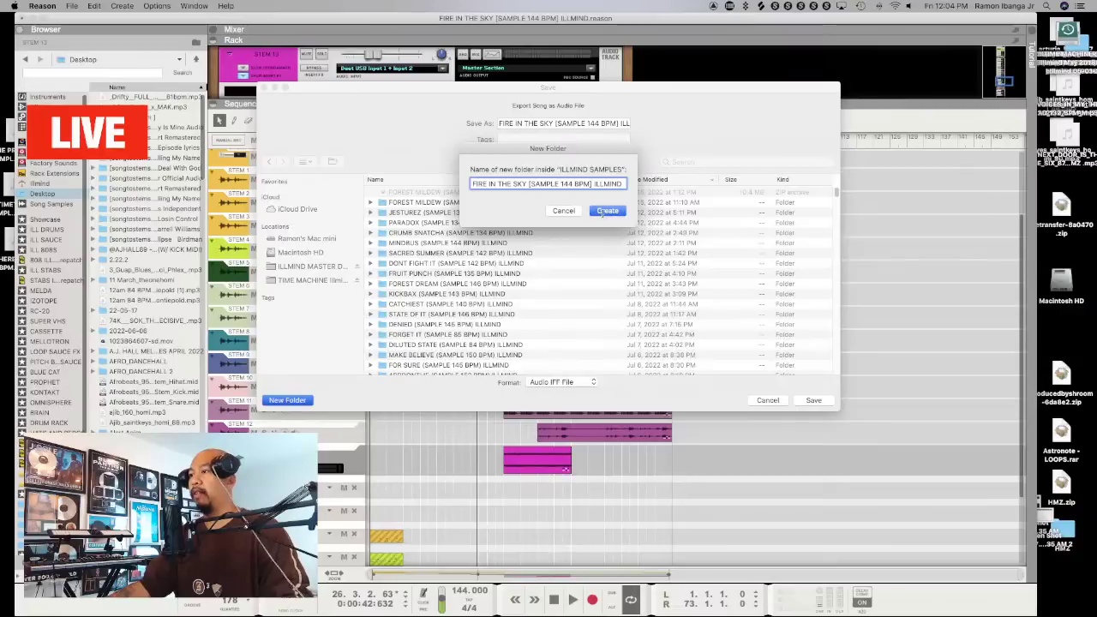
Export the song as an MP3 file into the new FIRE IN THE SKY [SAMPLE 144 BPM] ILLMIND folder
click(590, 381)
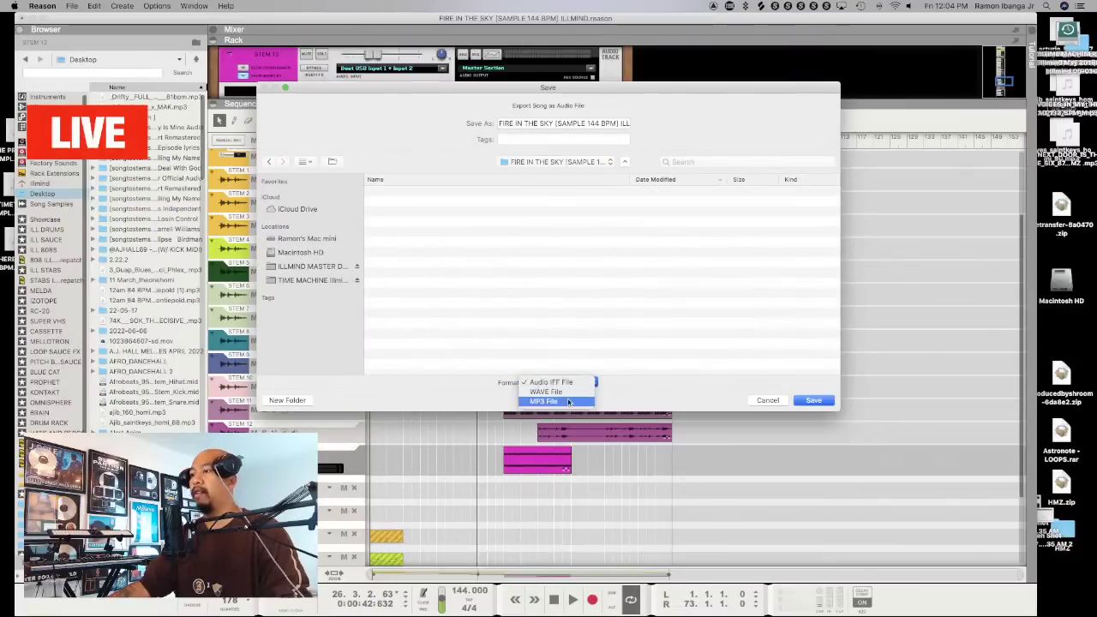
click(569, 401)
click(813, 402)
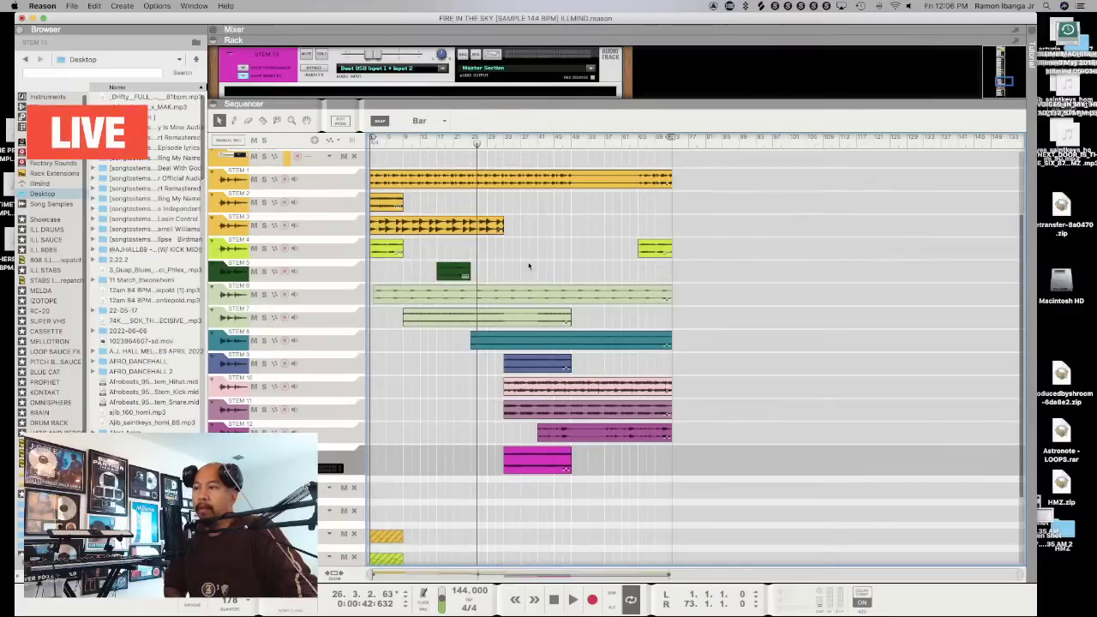
Start bouncing the mixer channels and include STEM 1, STEM 2 and STEM 8 through STEM 12 alongside STEM 13
click(72, 6)
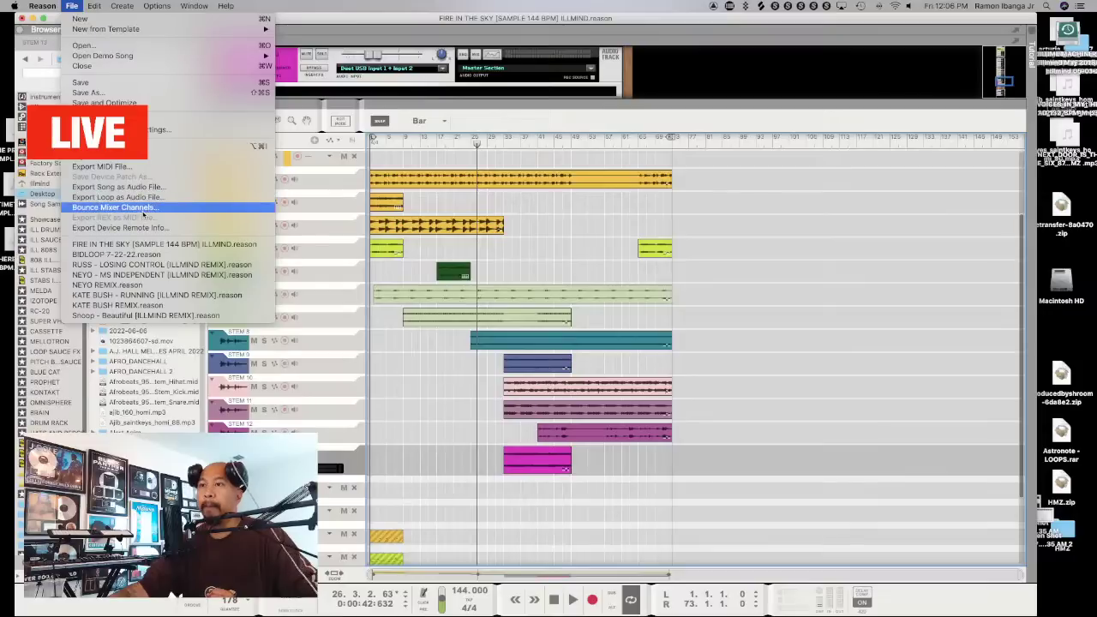
click(143, 211)
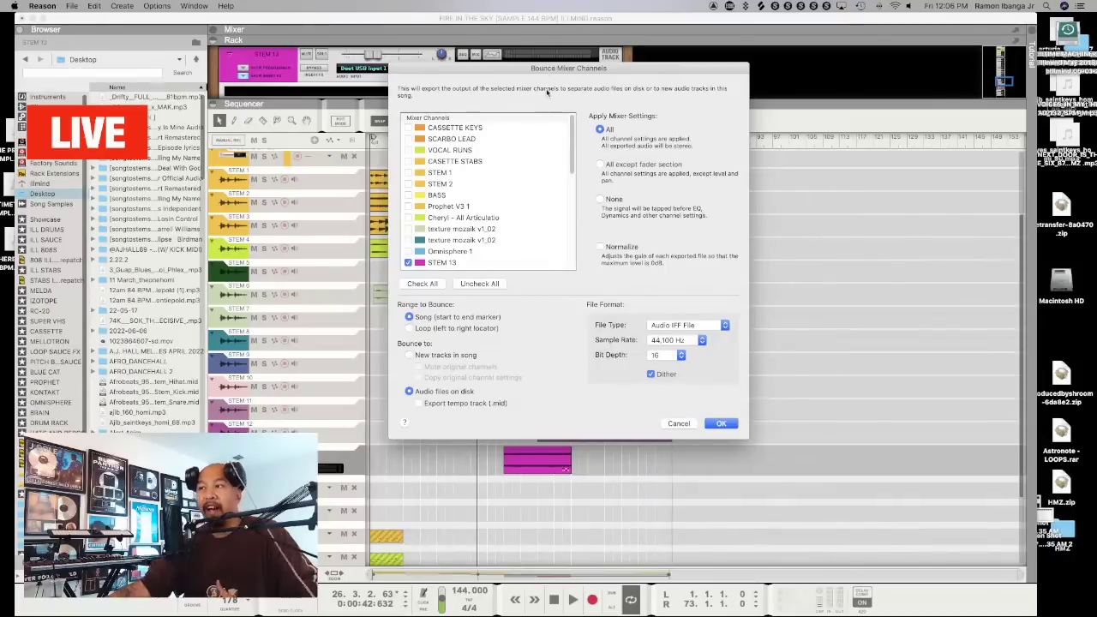
click(408, 172)
click(408, 183)
scroll(493, 197, down, 2)
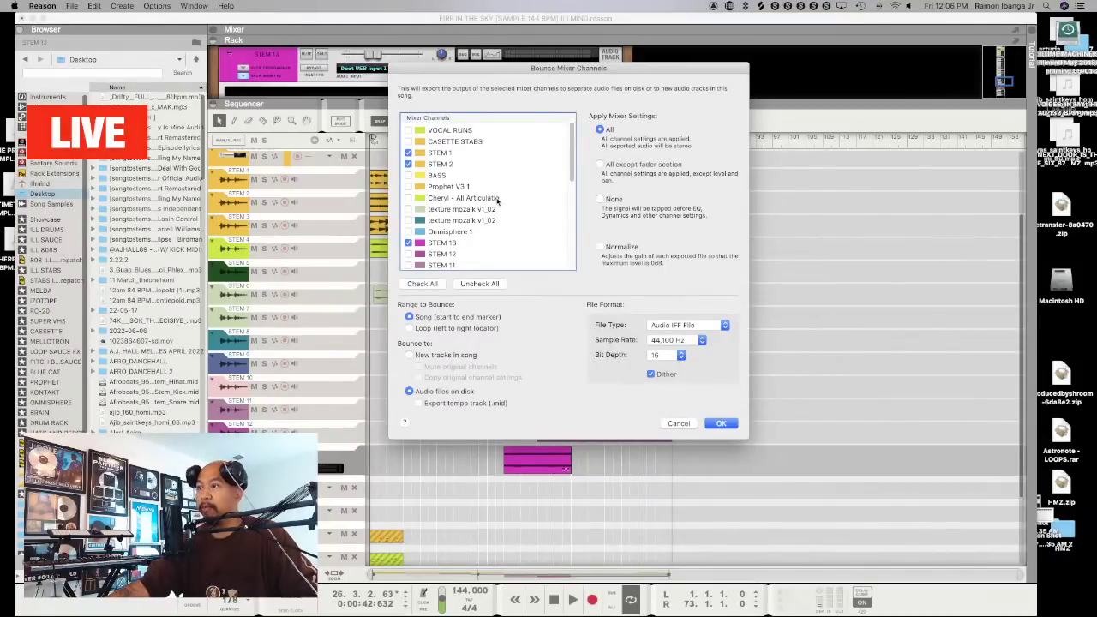
scroll(497, 200, down, 3)
click(408, 211)
click(408, 222)
click(408, 234)
click(408, 245)
click(408, 256)
Add STEM 3, STEM 4, STEM 5, STEM 6 and STEM 7 to the mixer channels being bounced
scroll(485, 233, down, 4)
scroll(484, 235, down, 1)
click(408, 199)
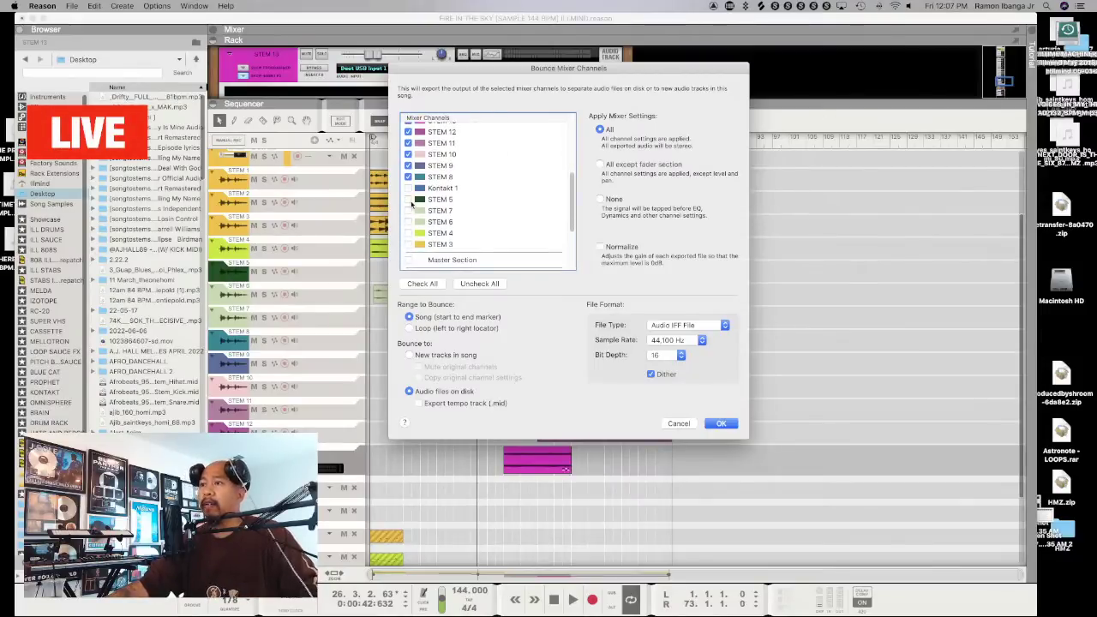
click(408, 210)
click(408, 222)
click(408, 233)
click(408, 244)
scroll(512, 221, up, 10)
scroll(513, 221, down, 8)
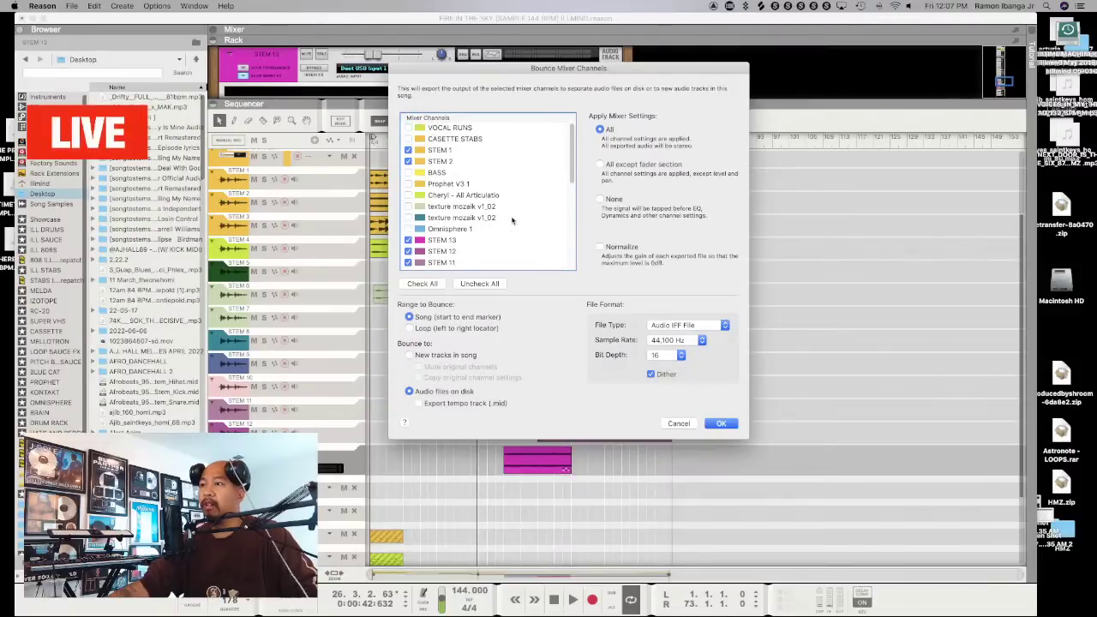
Set the bounce file type to WAVE File and accept the bounce settings
click(714, 326)
click(690, 337)
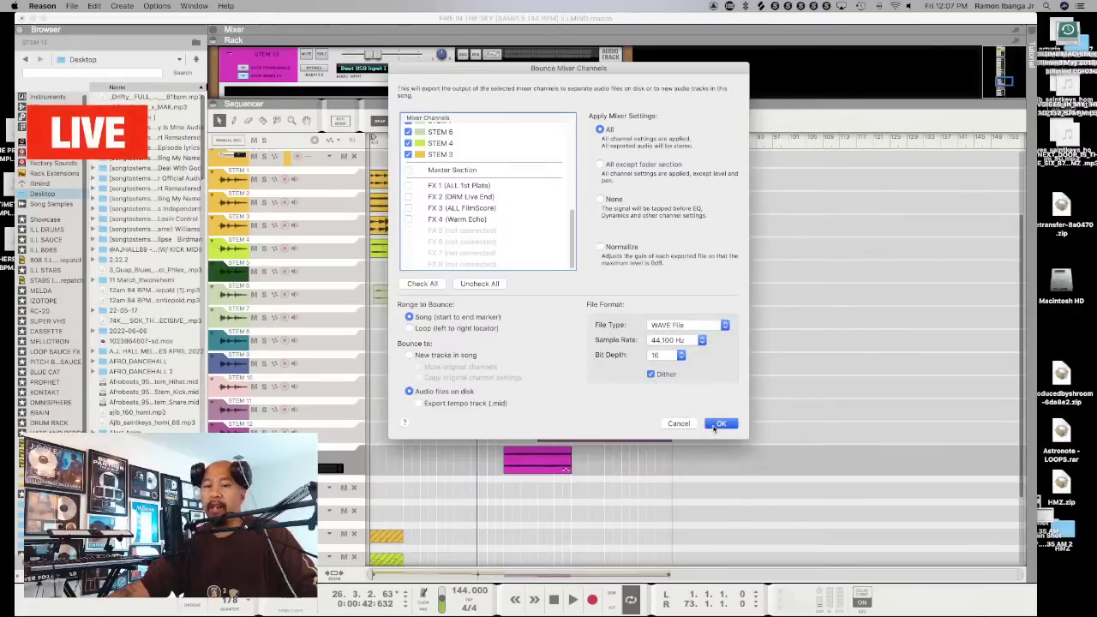
click(718, 424)
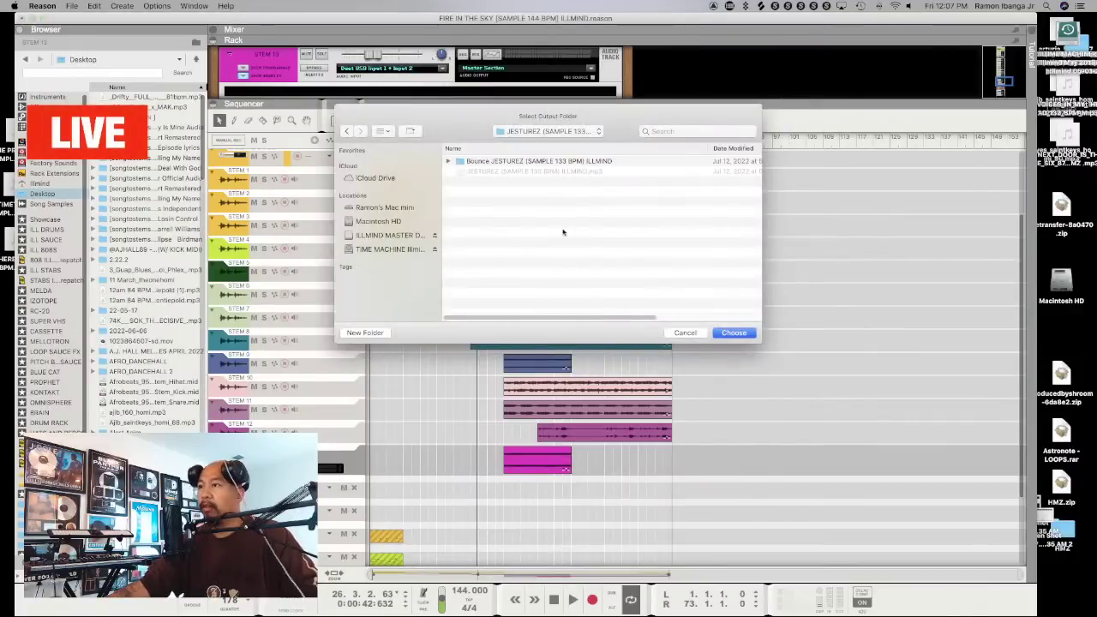
Bounce the stems into the FIRE IN THE SKY [SAMPLE 144 BPM] ILLMIND folder inside ILLMIND SAMPLES
click(524, 133)
click(520, 149)
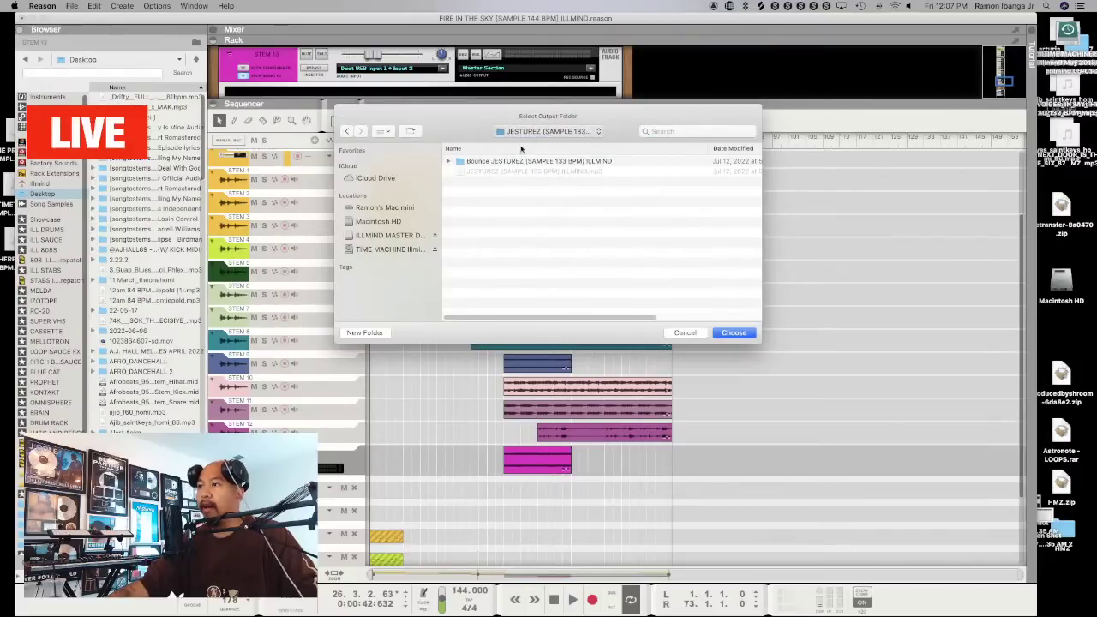
double_click(537, 162)
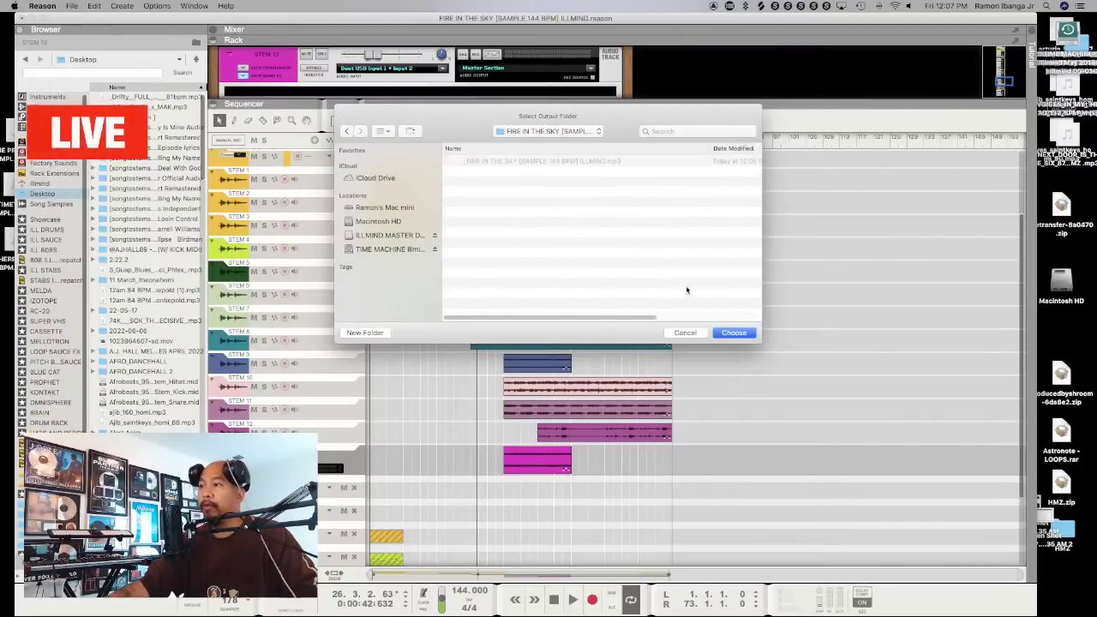
click(728, 334)
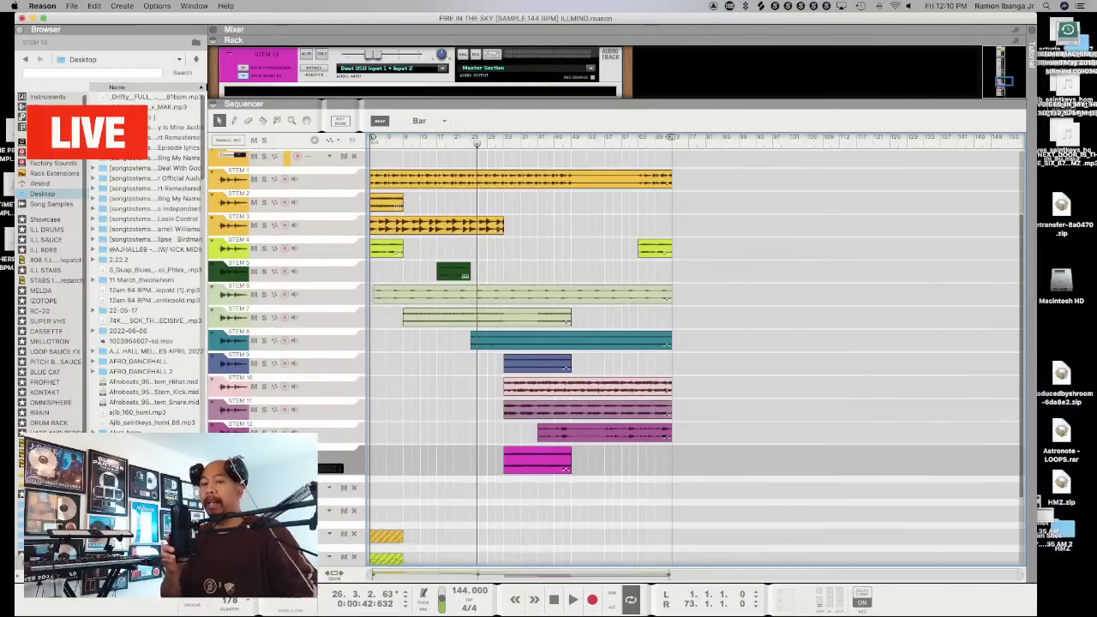
Lower the computer's headphone volume by a few levels
key(XF86AudioLowerVolume)
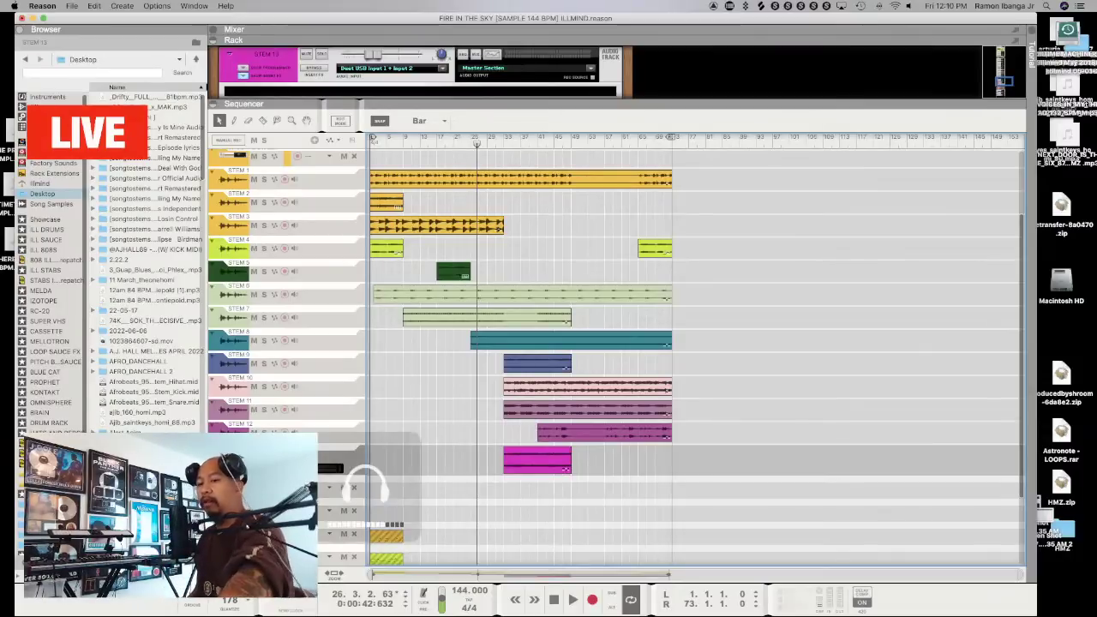
key(XF86AudioLowerVolume)
key(XF86AudioLowerVolume)
key(XF86AudioLowerVolume)
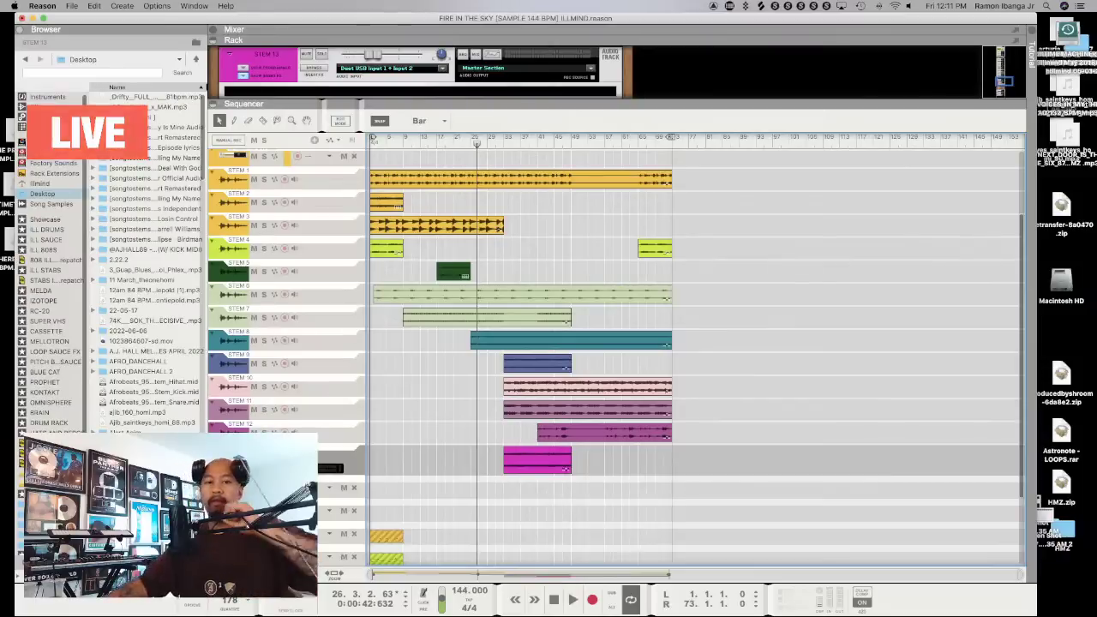
Switch to Streamlabs Desktop and look through the scenes of the NEW RESOLUTION_2 collection
key(super+Tab)
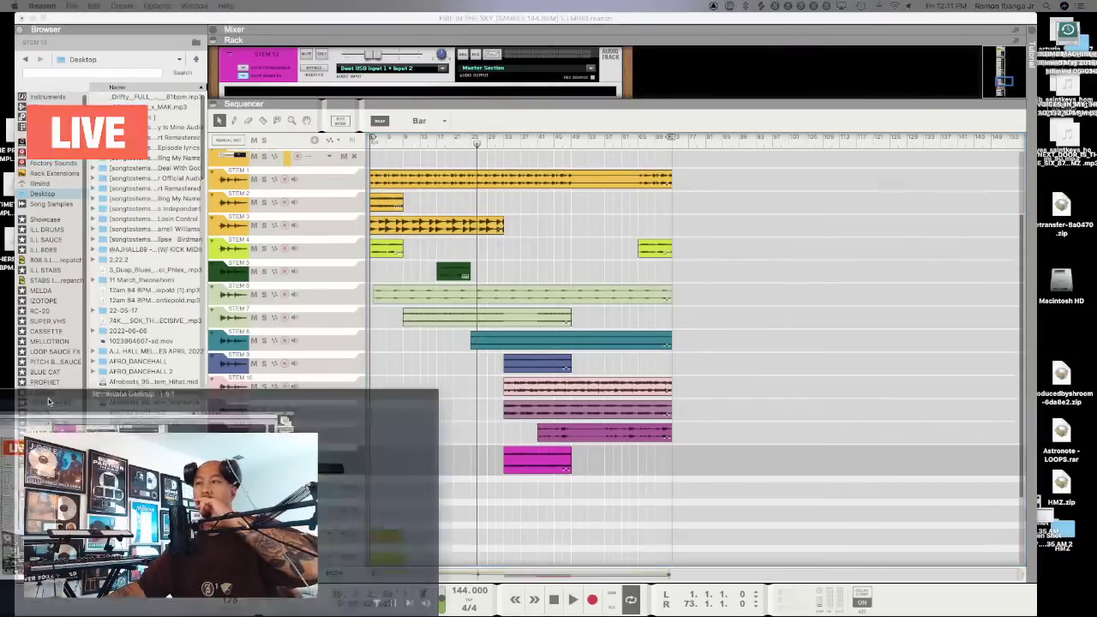
drag(354, 147, 375, 138)
click(375, 138)
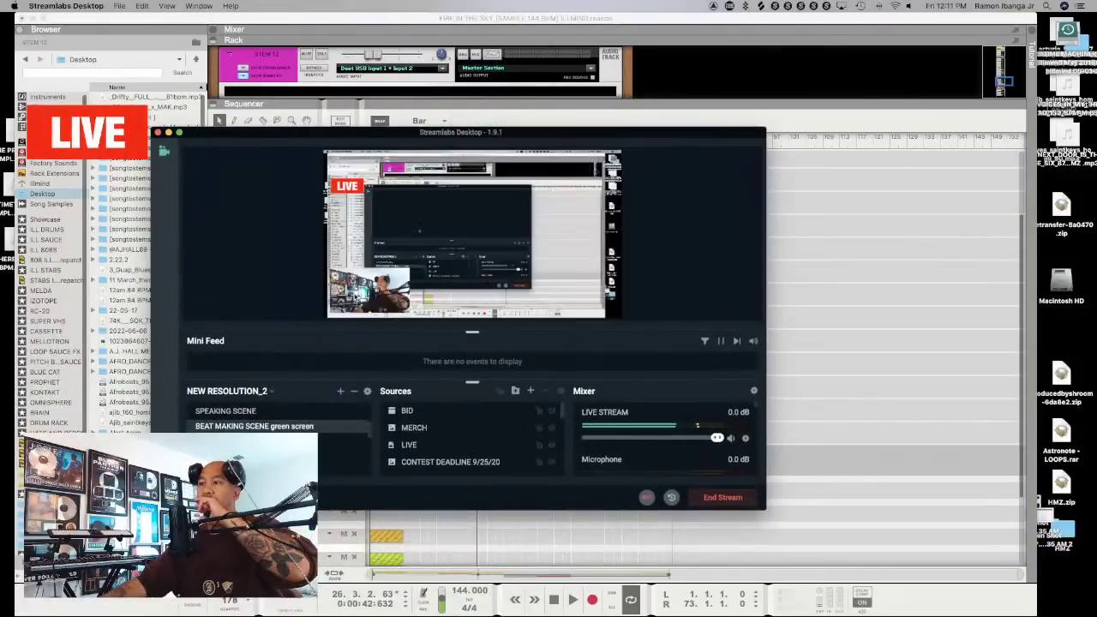
scroll(257, 420, up, 1)
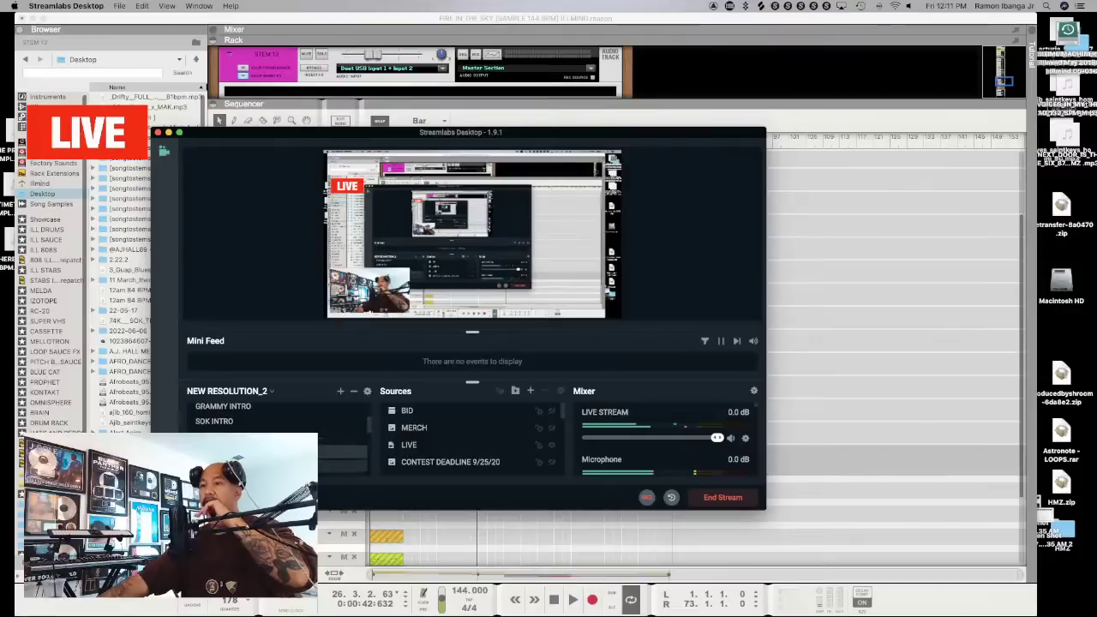
scroll(258, 420, down, 1)
scroll(258, 416, up, 2)
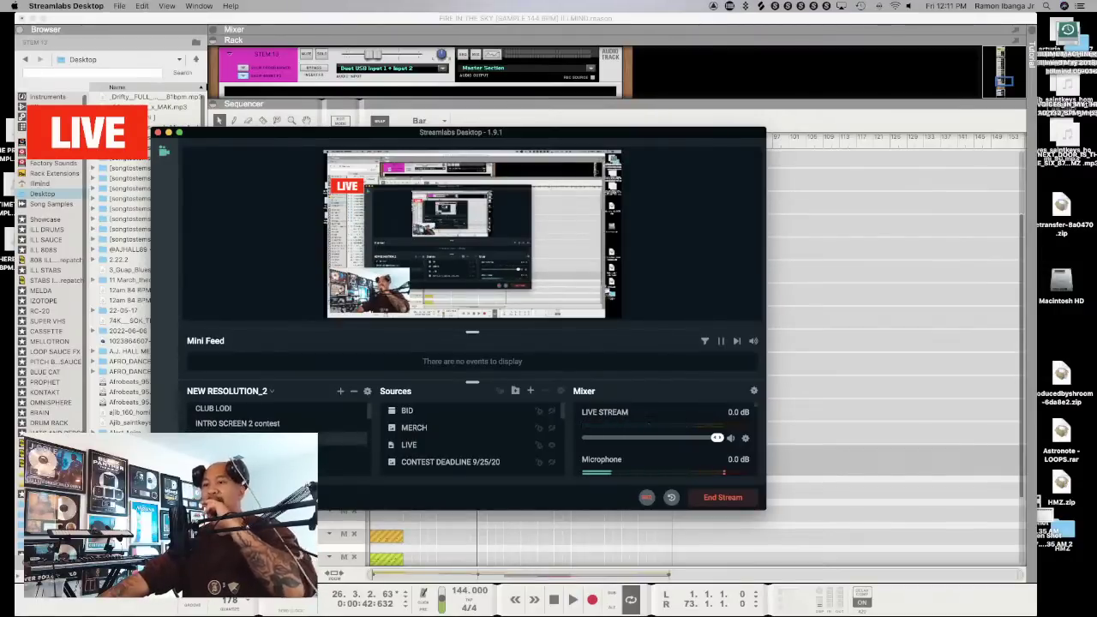